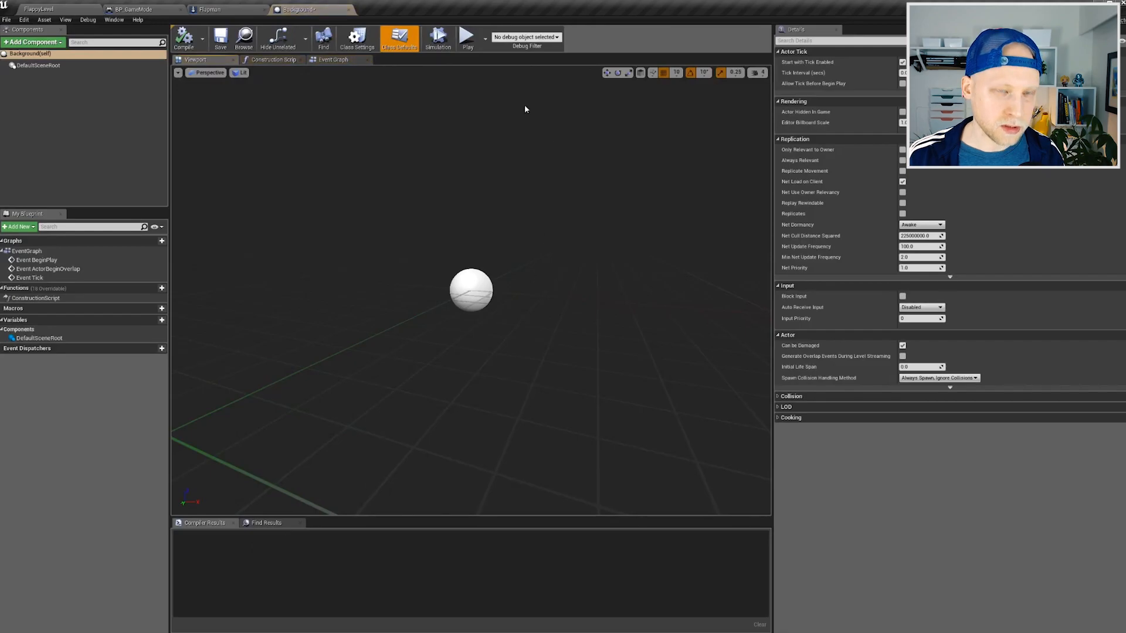
Add a Paper Sprite component to the Background blueprint, keeping its default name.
click(40, 76)
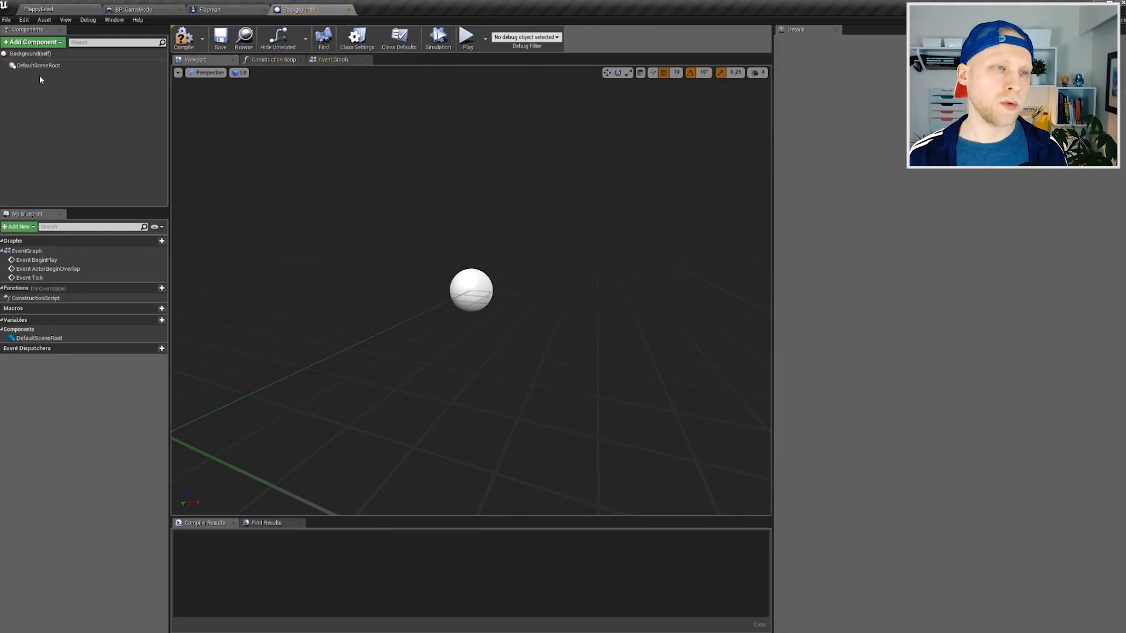
click(42, 41)
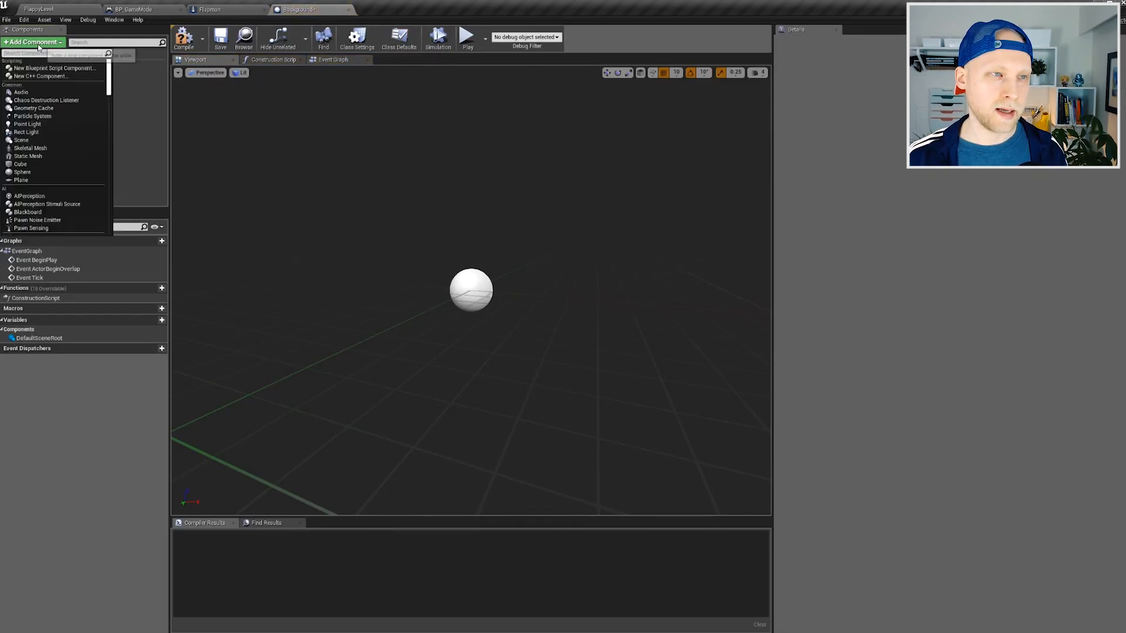
text(spi)
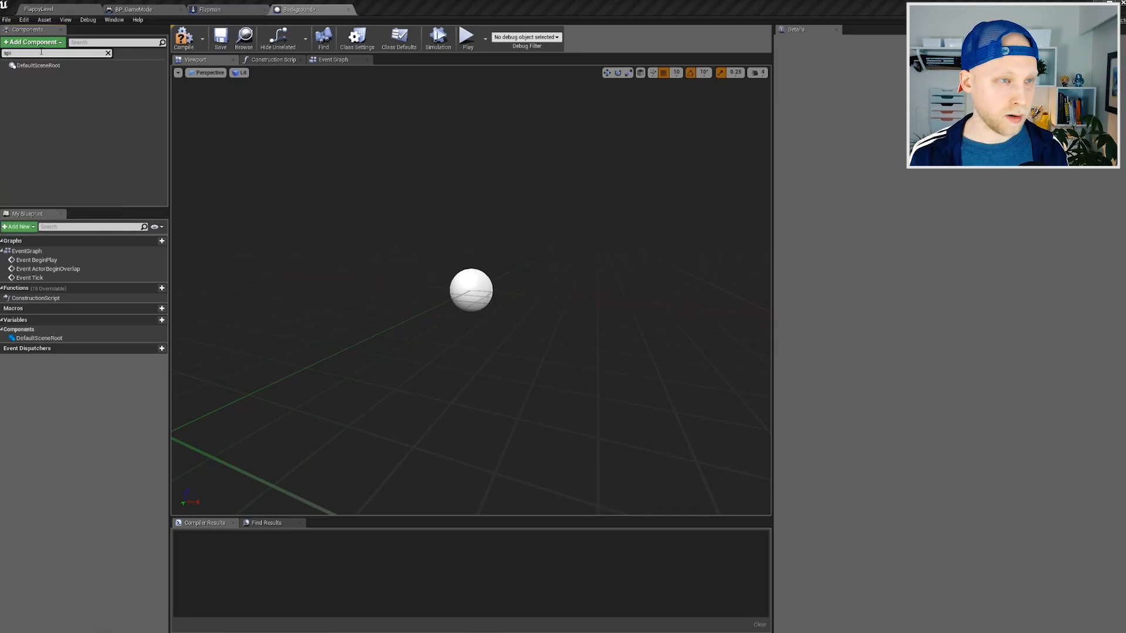
key(BackSpace)
text(r)
click(36, 91)
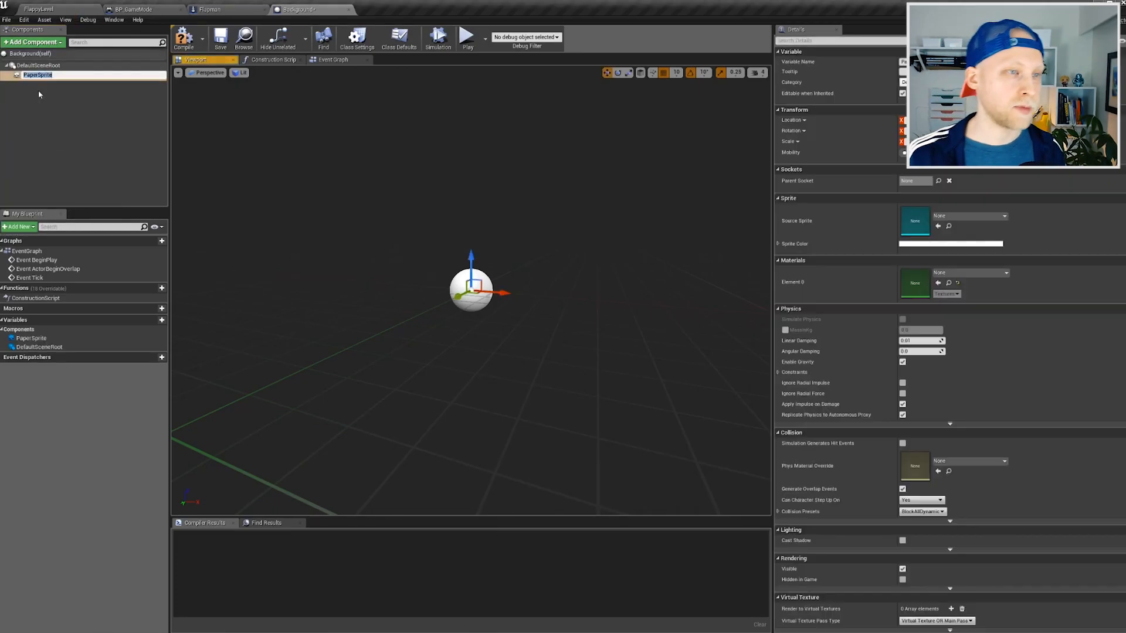
click(216, 139)
click(36, 74)
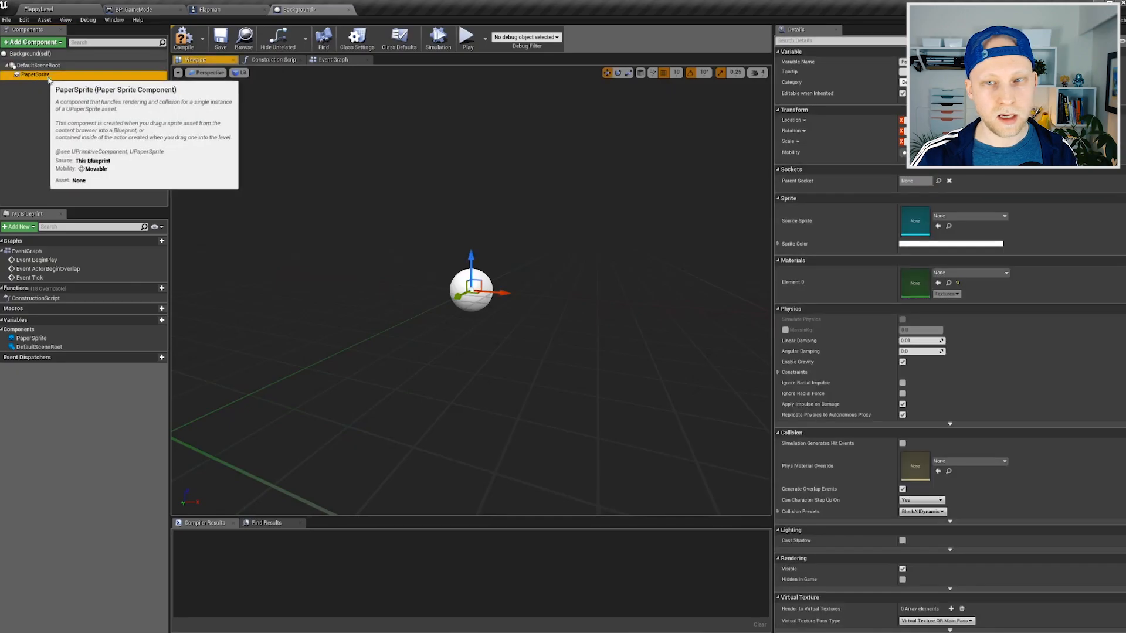
click(959, 217)
key(Escape)
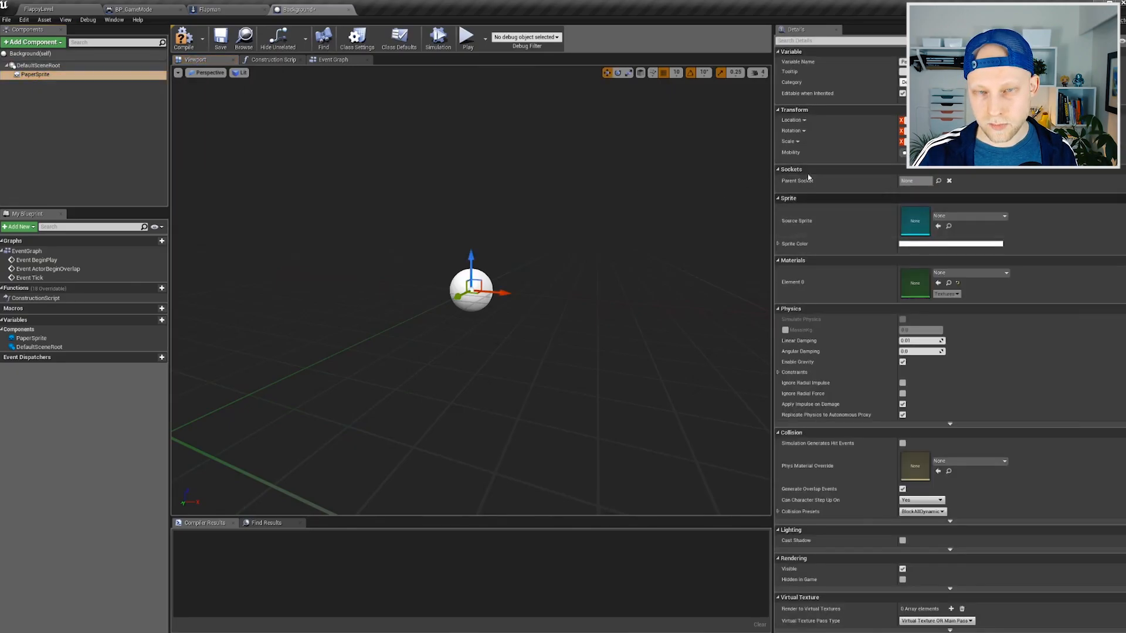
Create a sprite from the BG_Trees texture in the level's Sprites folder.
click(53, 10)
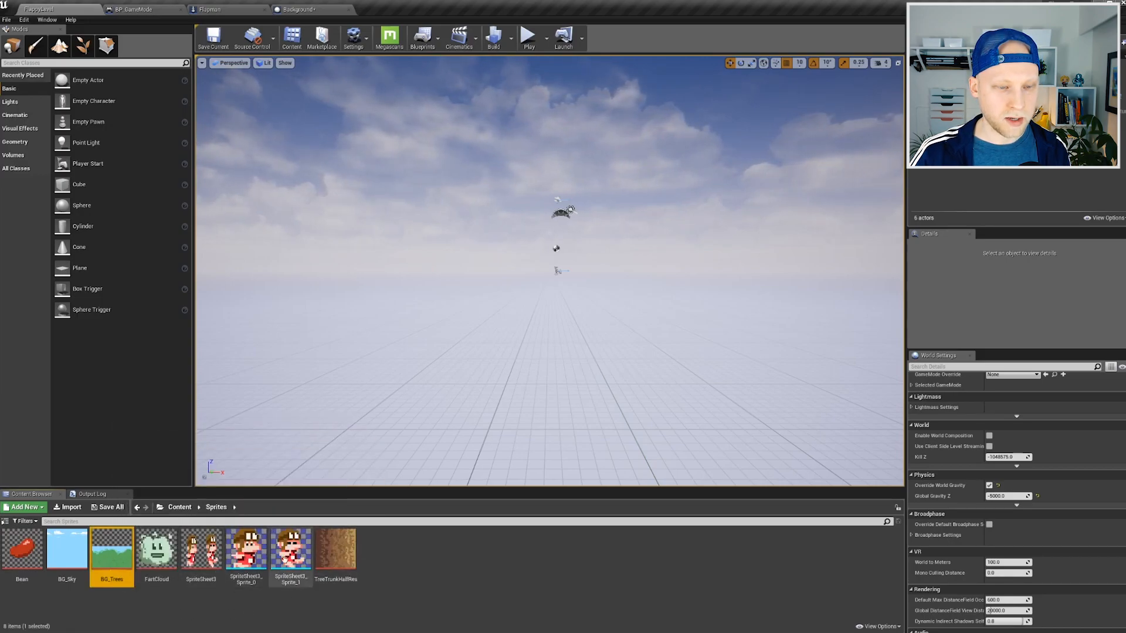
right_click(106, 548)
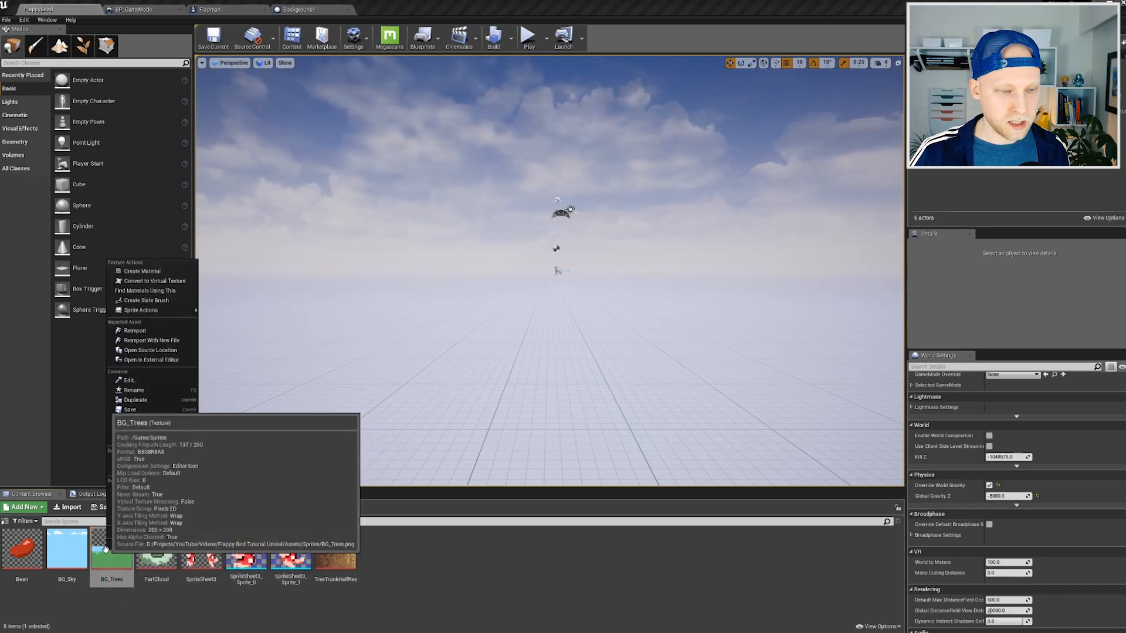
mouse_move(168, 312)
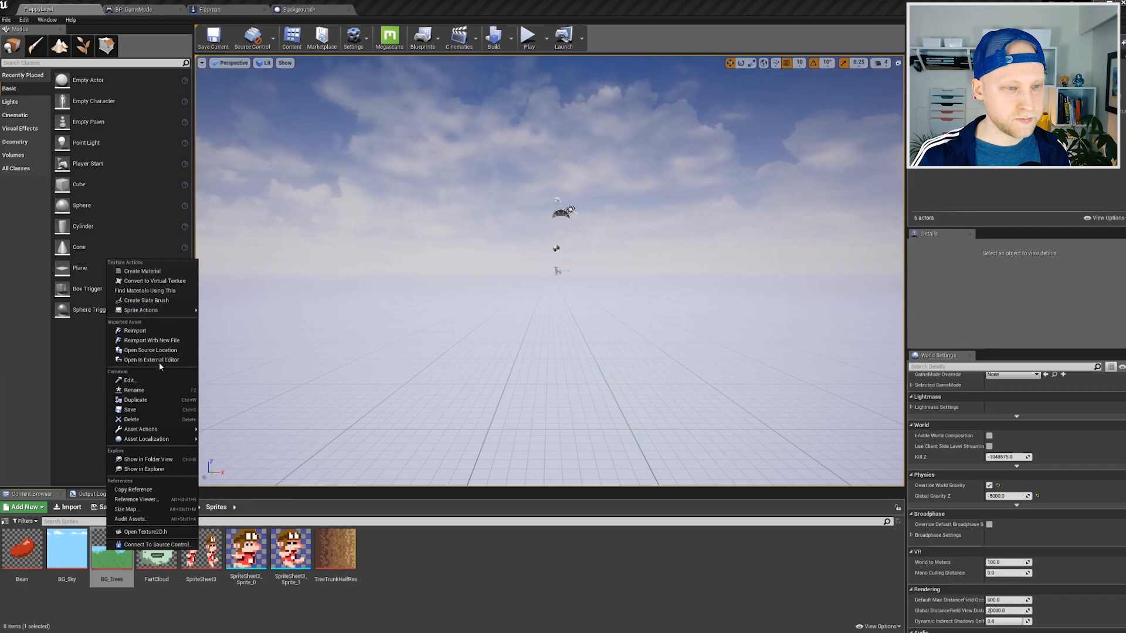
click(223, 311)
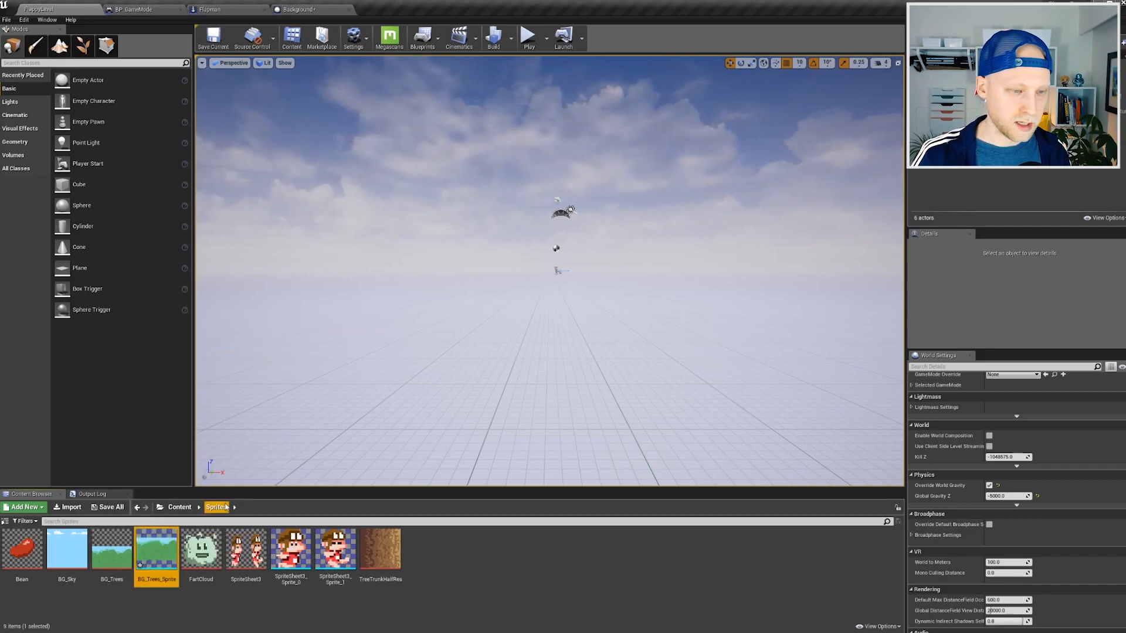
Assign BG_Trees_Sprite as the source sprite of the PaperSprite component in the Background blueprint.
click(302, 9)
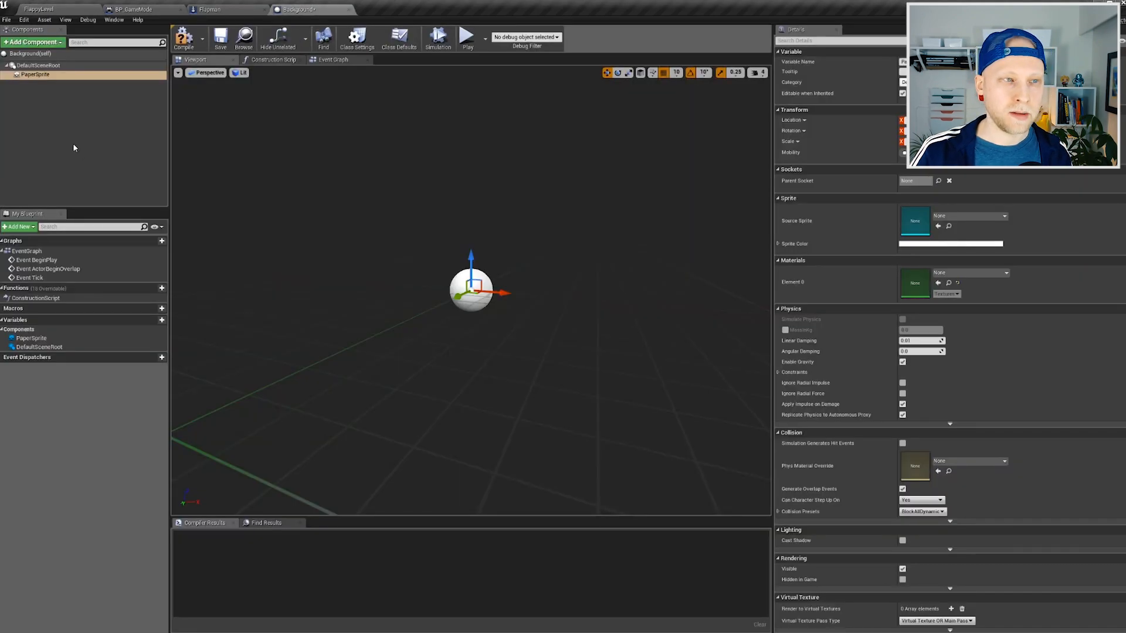
click(958, 217)
click(965, 307)
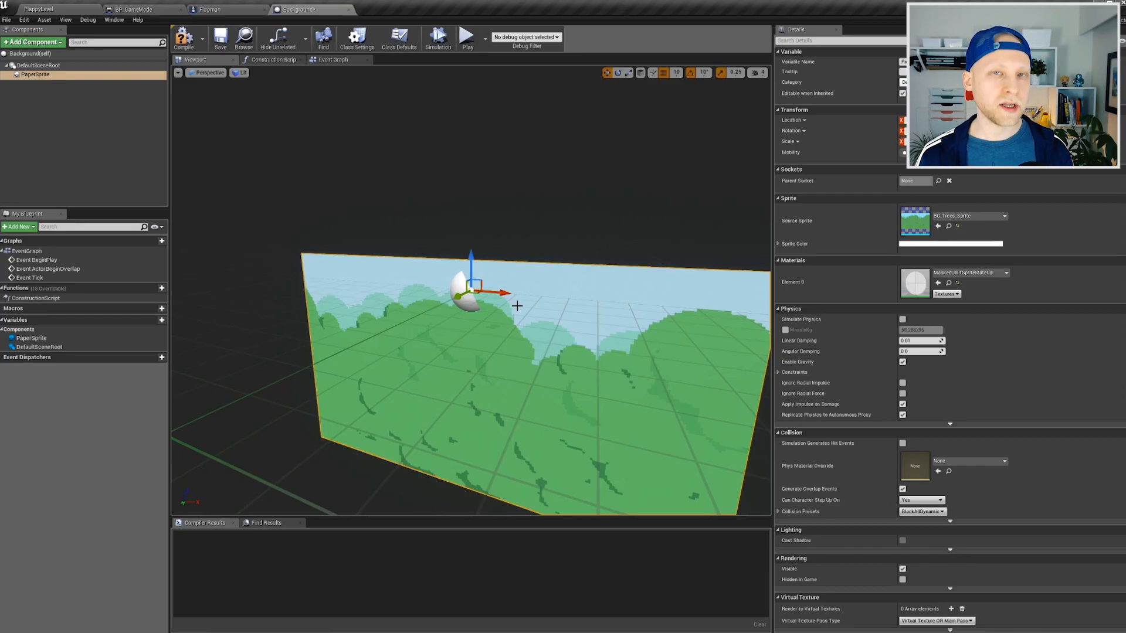
Move the tree sprite along the X axis in the blueprint viewport and undo the move.
drag(499, 283, 351, 296)
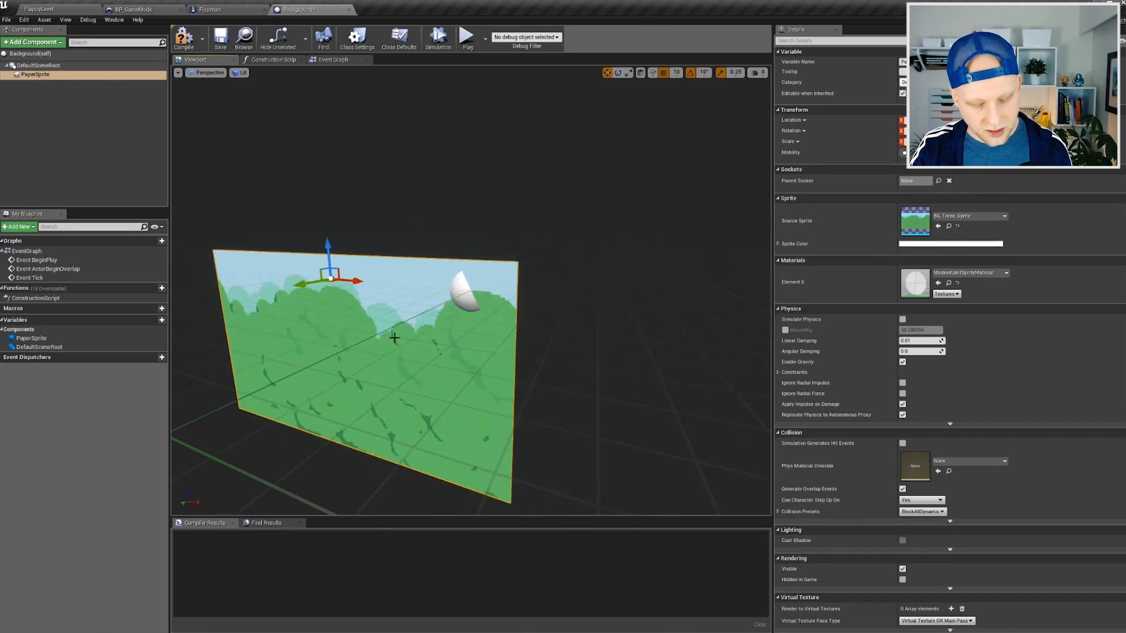
key(ctrl+z)
key(ctrl+z)
Delete the PaperSprite component from the Background blueprint and the BG_Trees_Sprite asset from the Sprites folder.
click(36, 74)
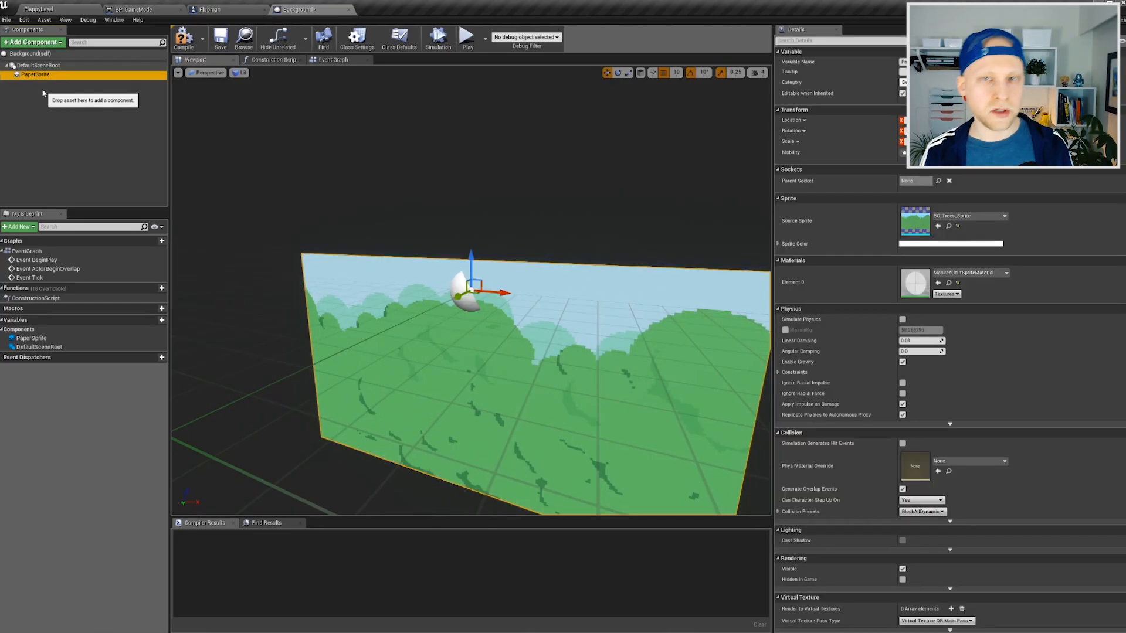
key(Delete)
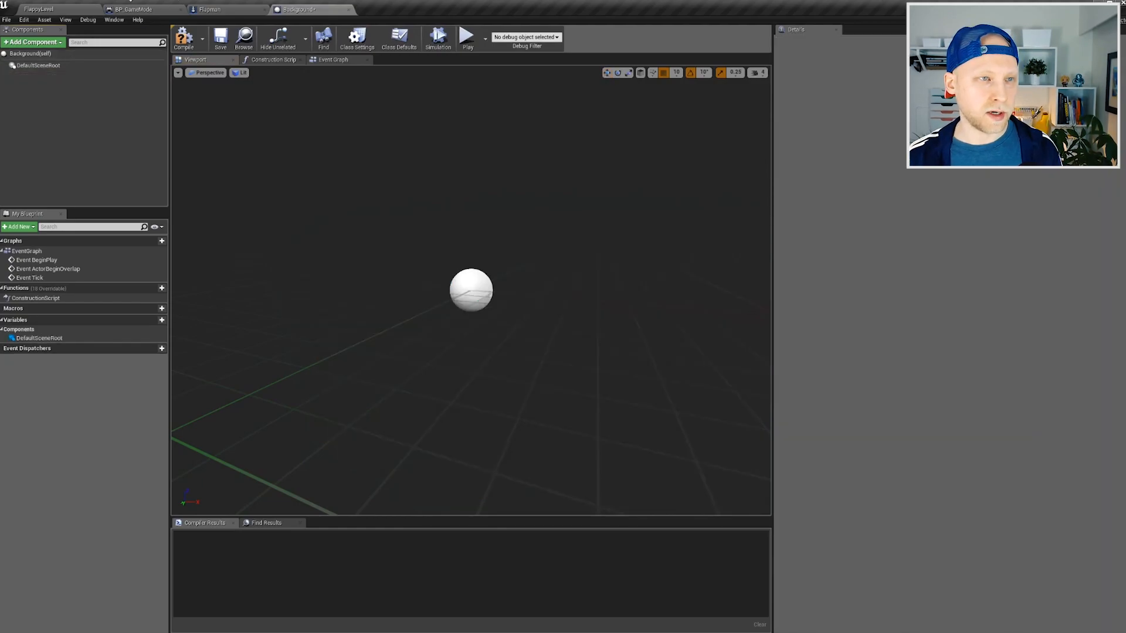
click(38, 9)
click(168, 566)
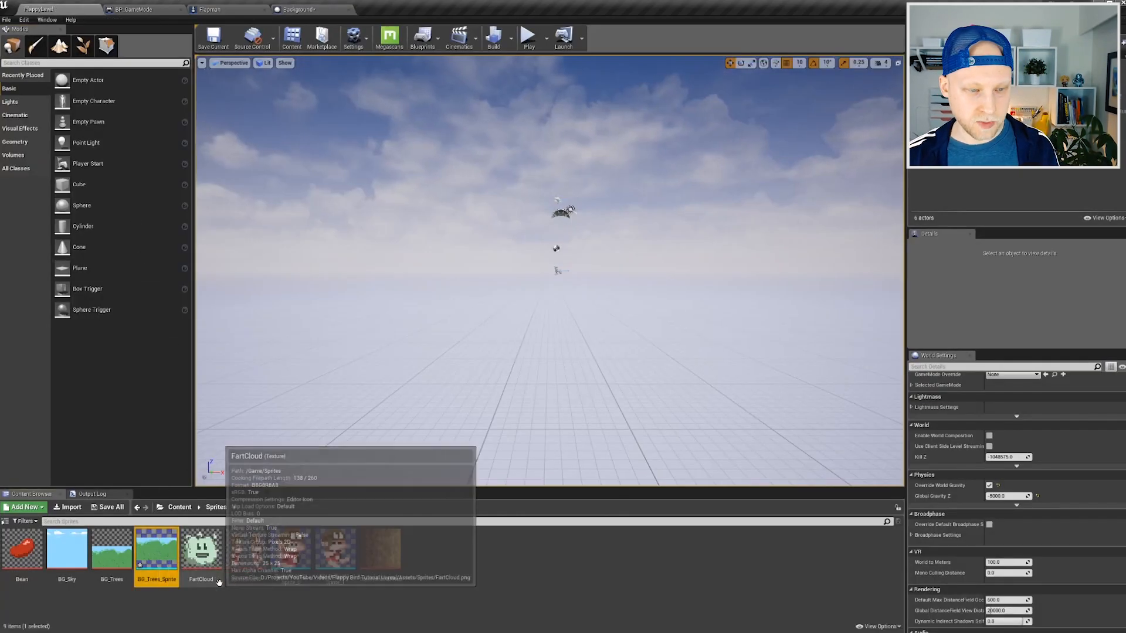
key(Delete)
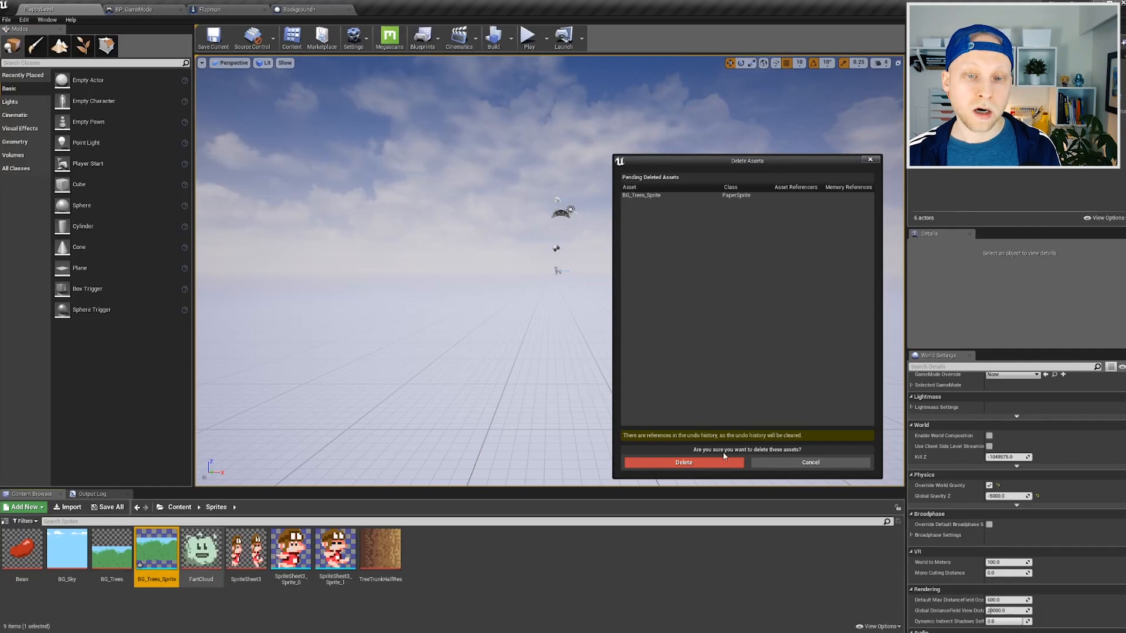
click(723, 462)
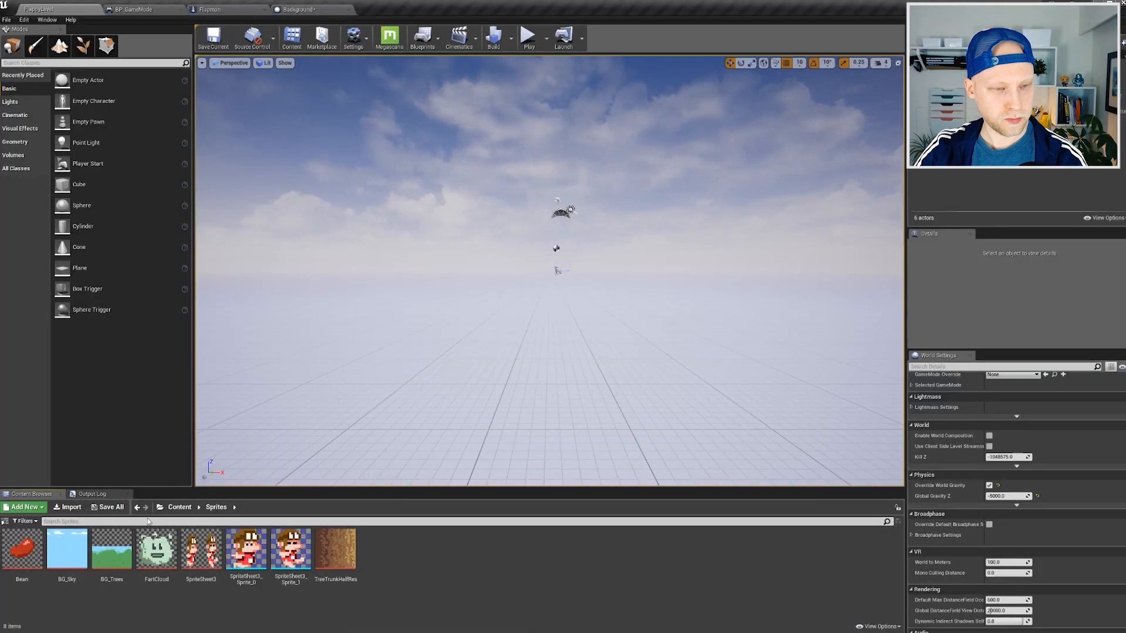
Create a folder named Materials in the project's Content folder.
click(179, 507)
right_click(349, 574)
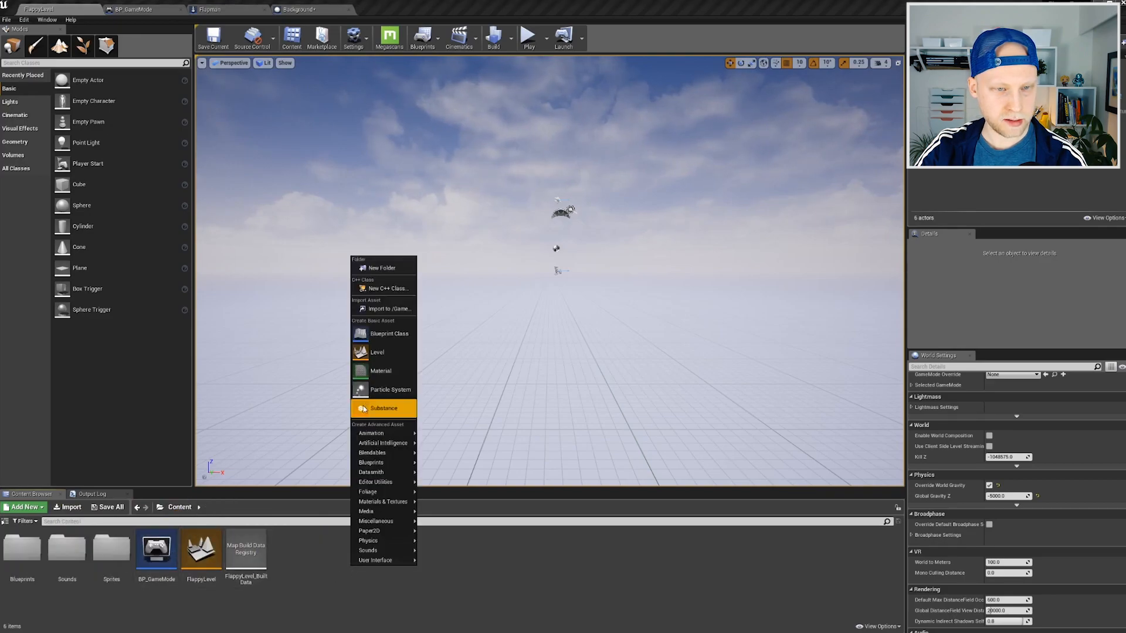
click(383, 268)
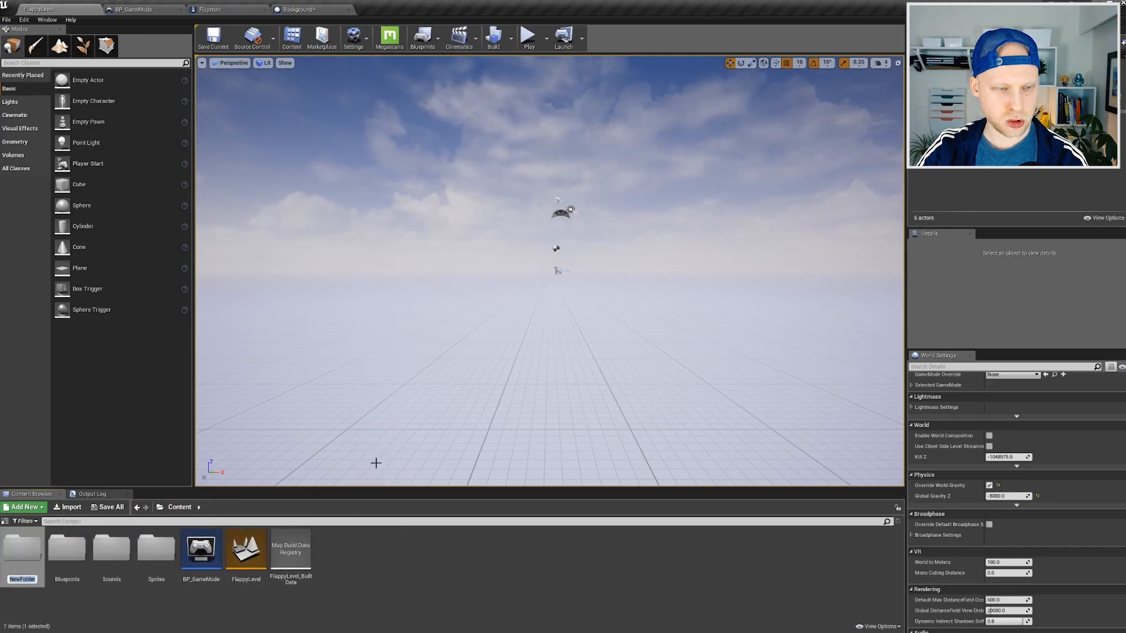
text(Materials)
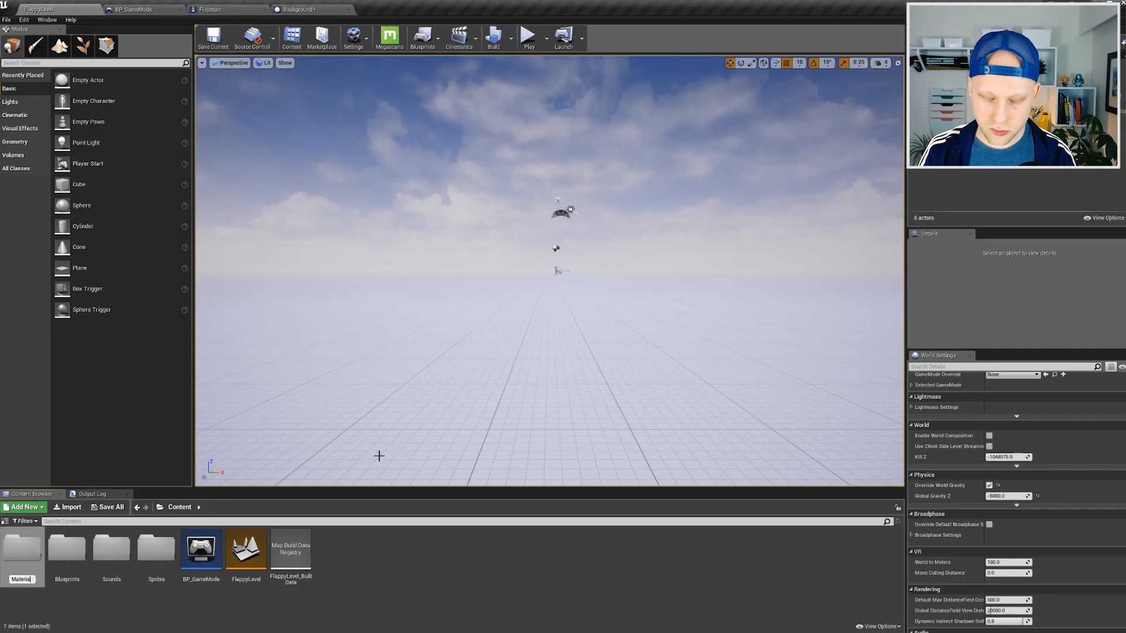
key(Return)
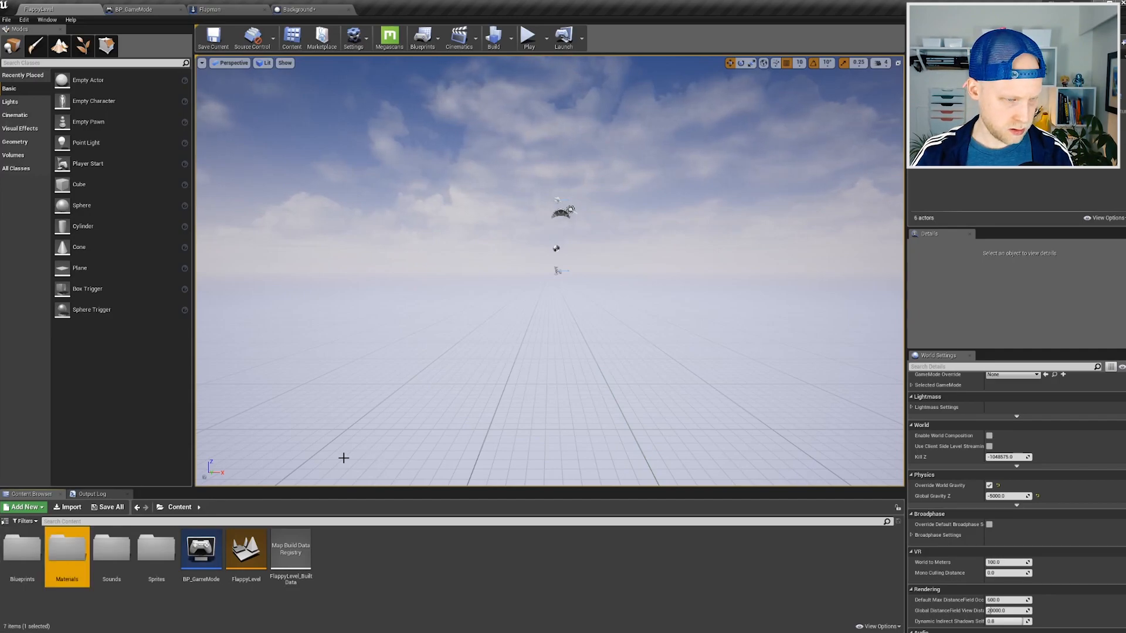
Create a material named BackgroundSky in the Materials folder and open it for editing.
double_click(67, 550)
right_click(135, 566)
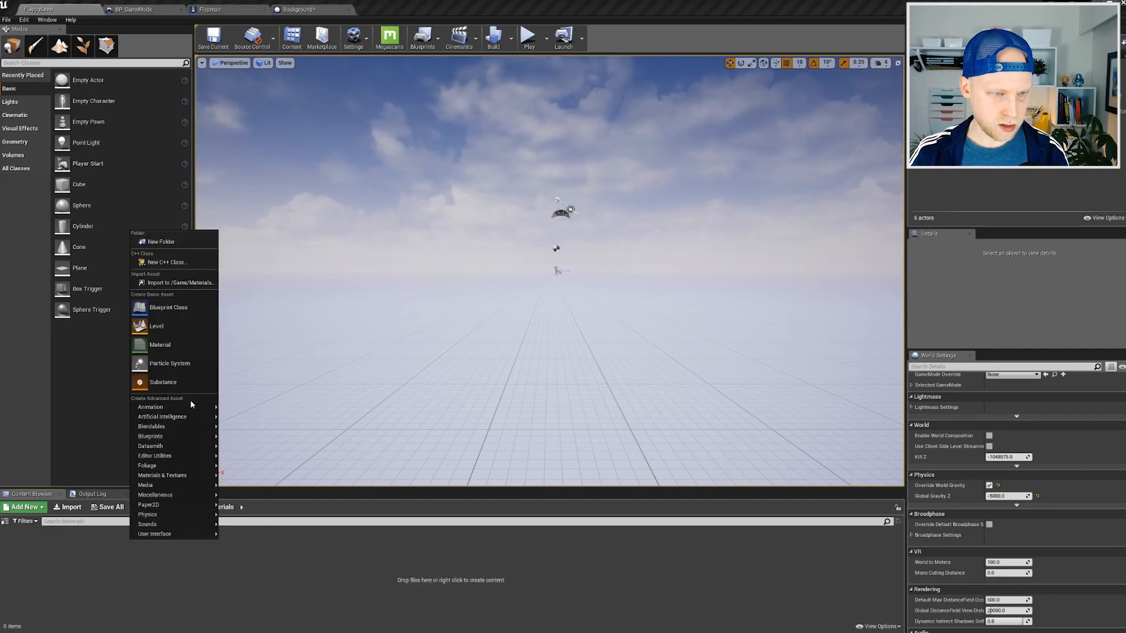
mouse_move(189, 480)
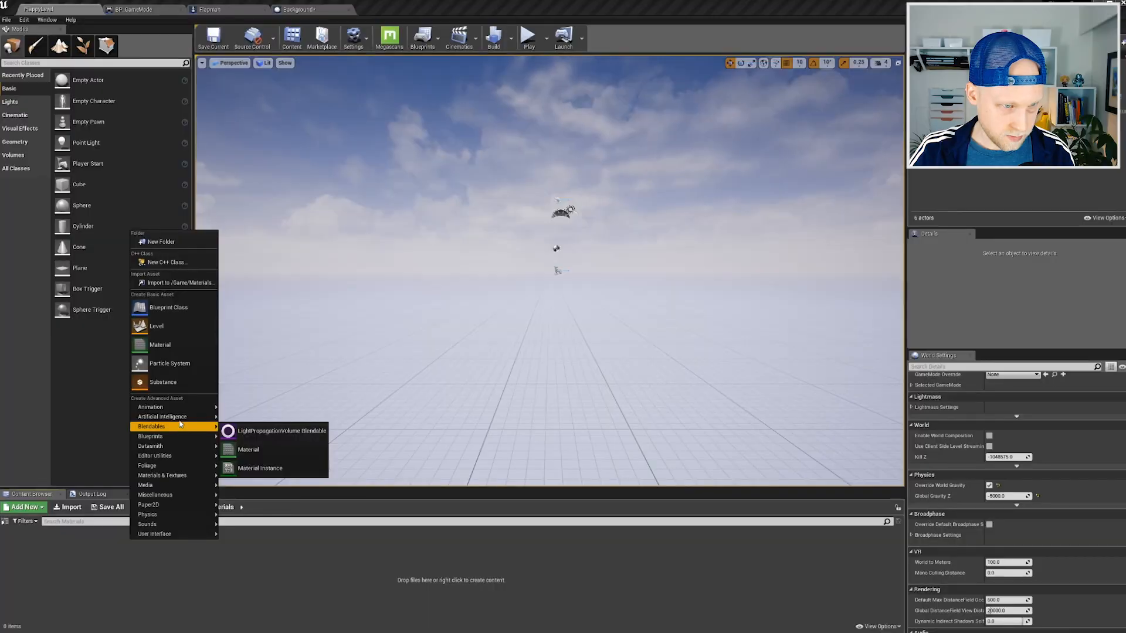
click(173, 346)
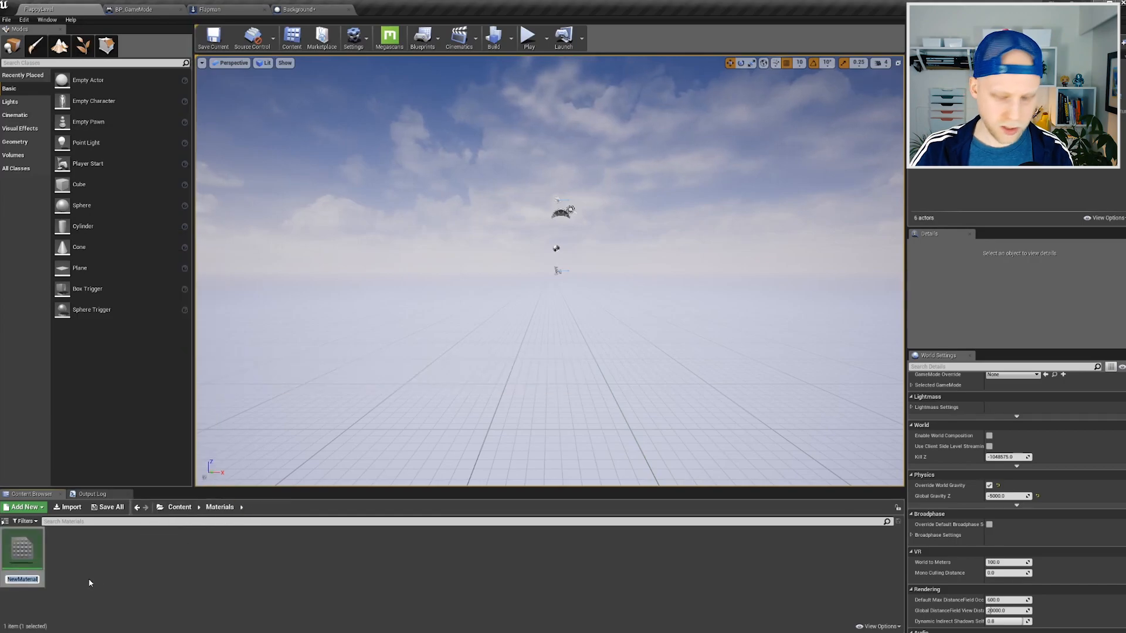
text(Backg)
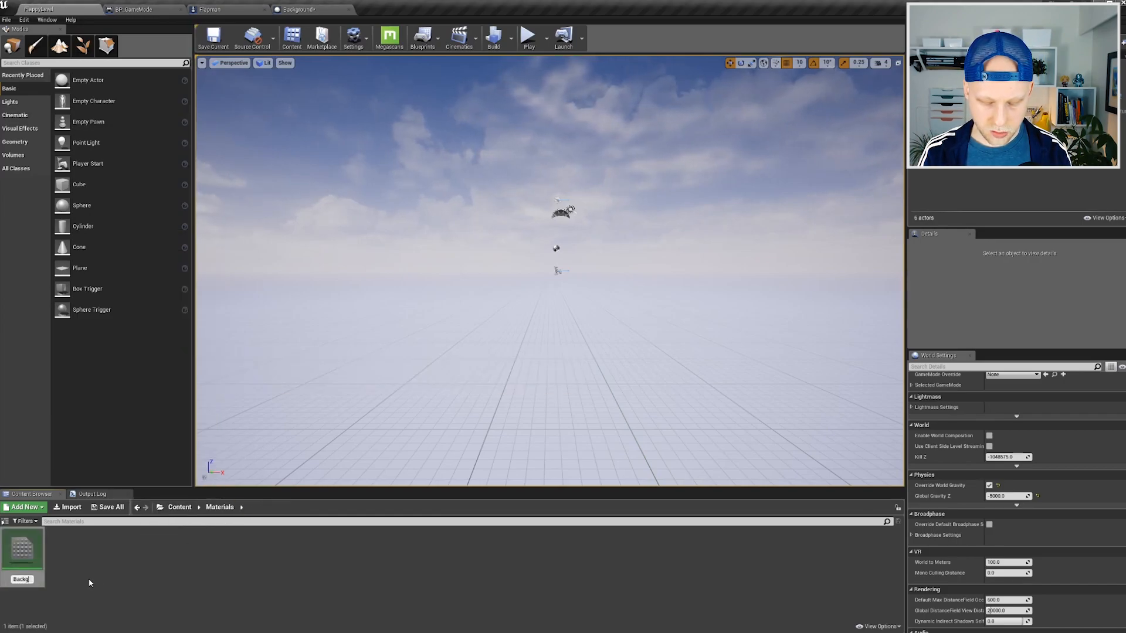
text(roundSky)
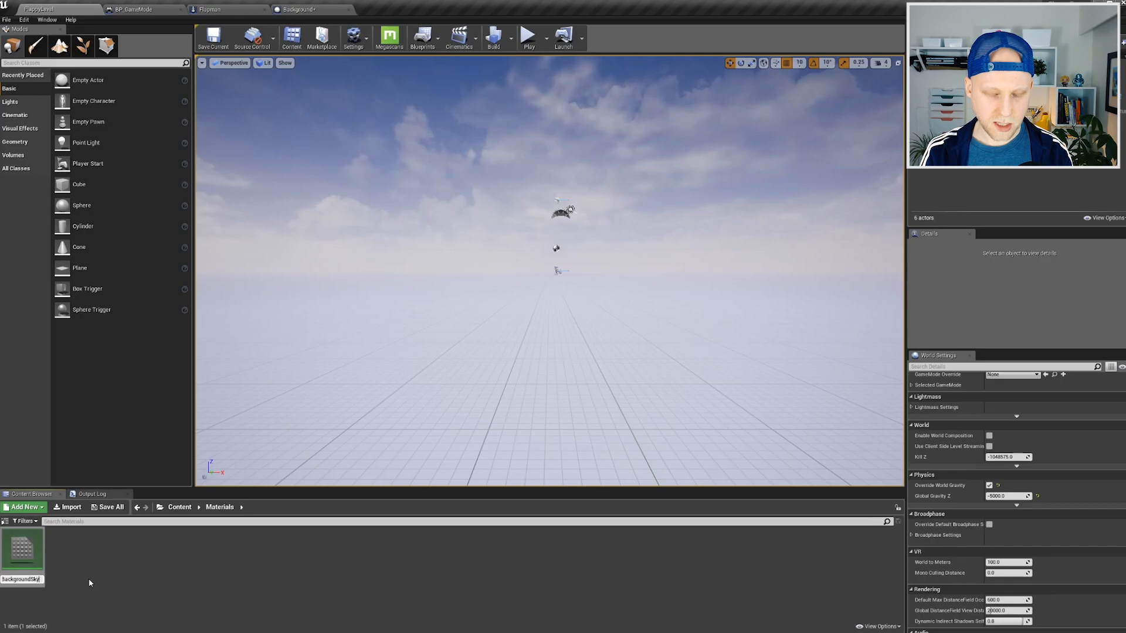
key(Return)
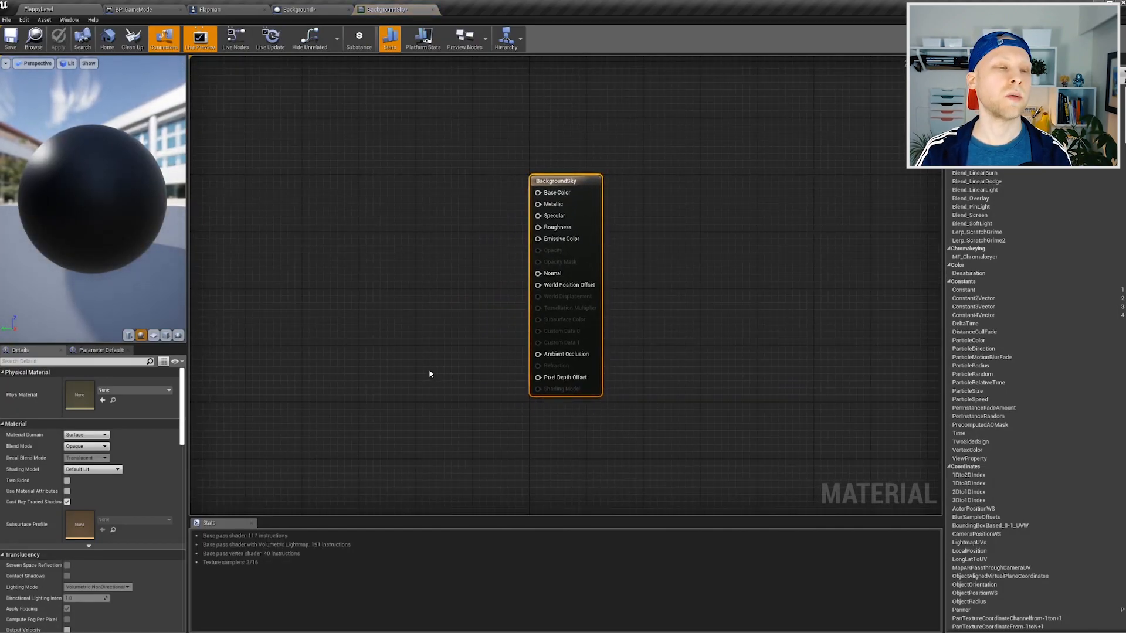
Set the BackgroundSky material's shading model to Unlit.
right_drag(642, 234, 697, 224)
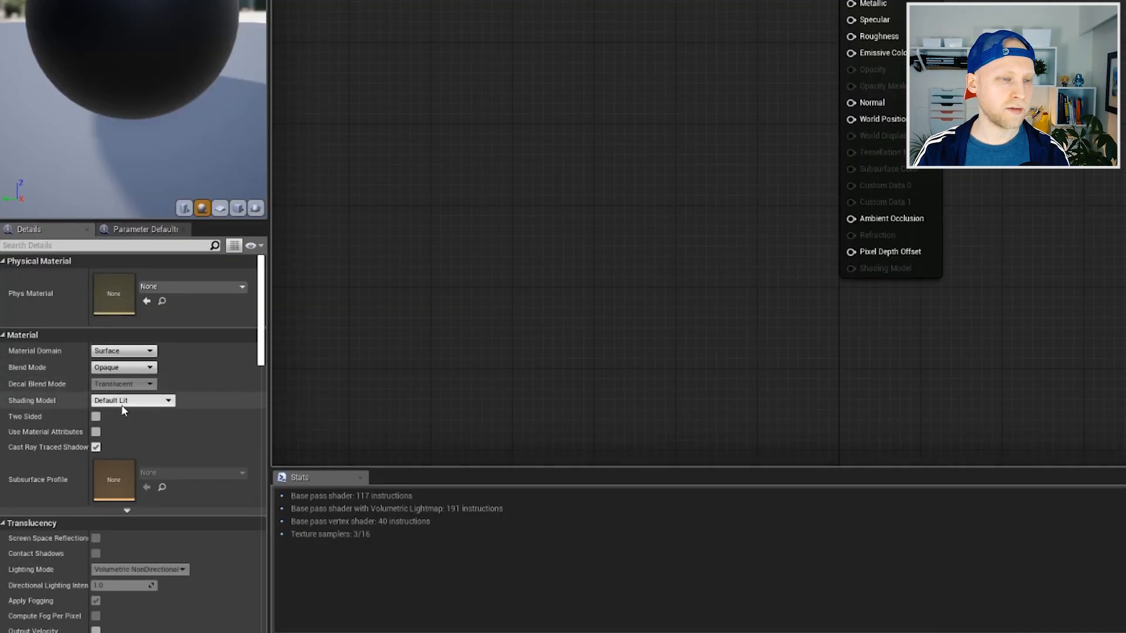
click(136, 403)
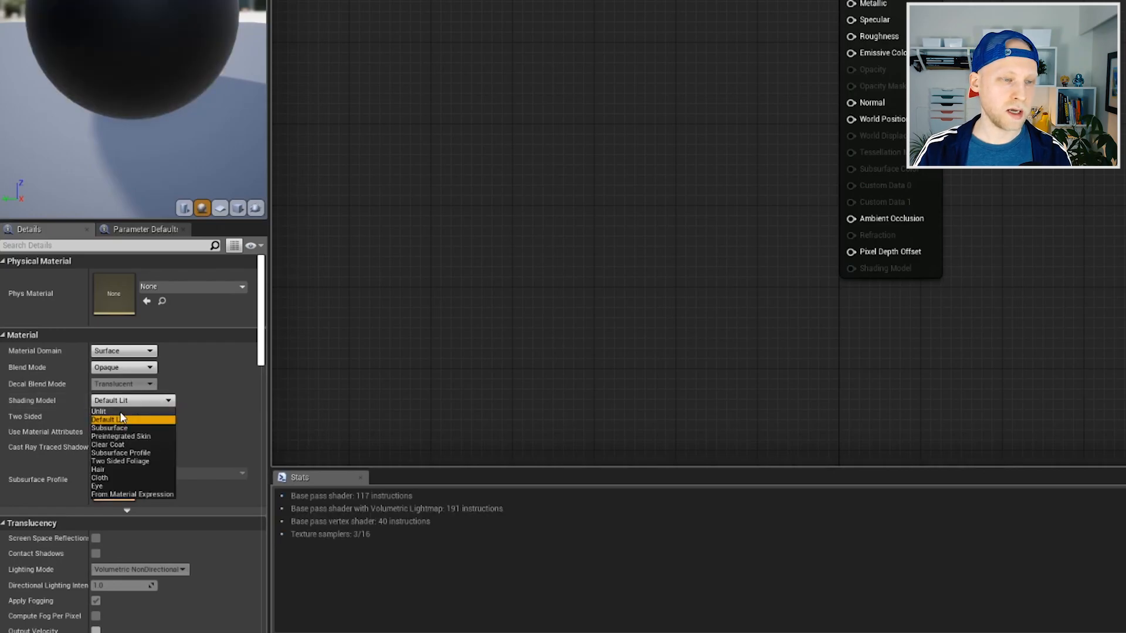
click(119, 411)
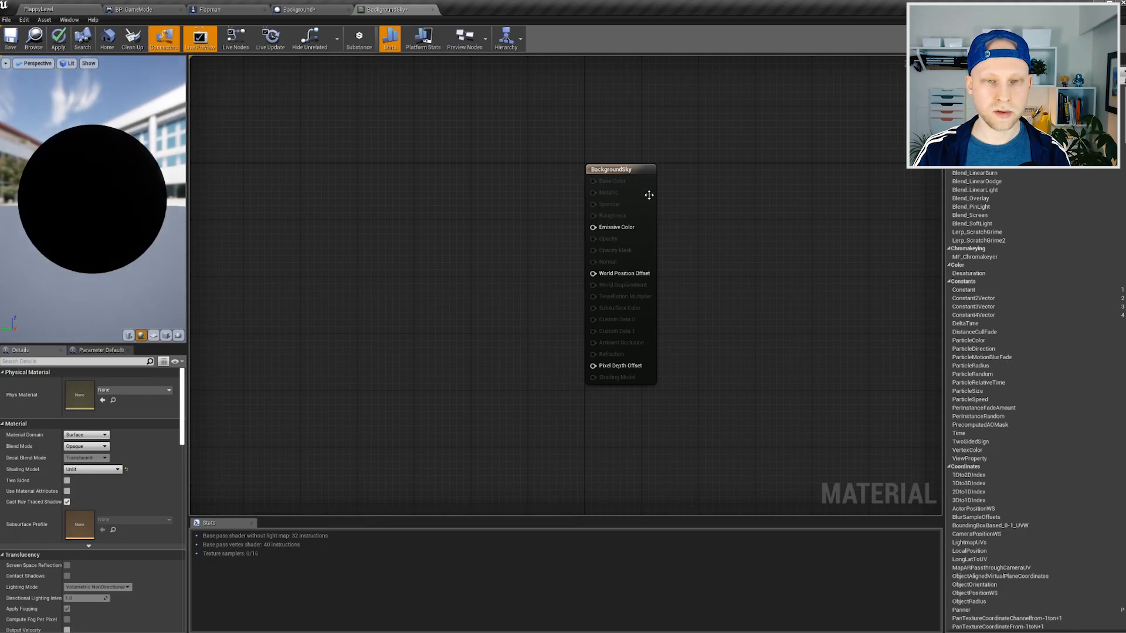
Add a Texture Sample node to the BackgroundSky material graph, in front of the material's output node.
right_drag(724, 224, 750, 228)
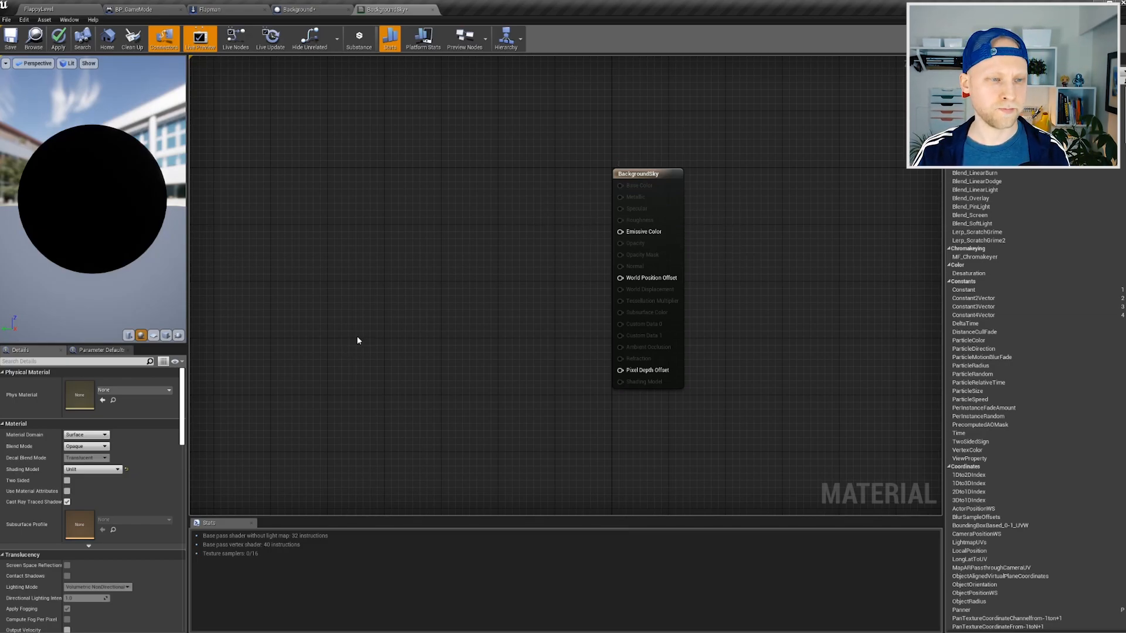
key(Home)
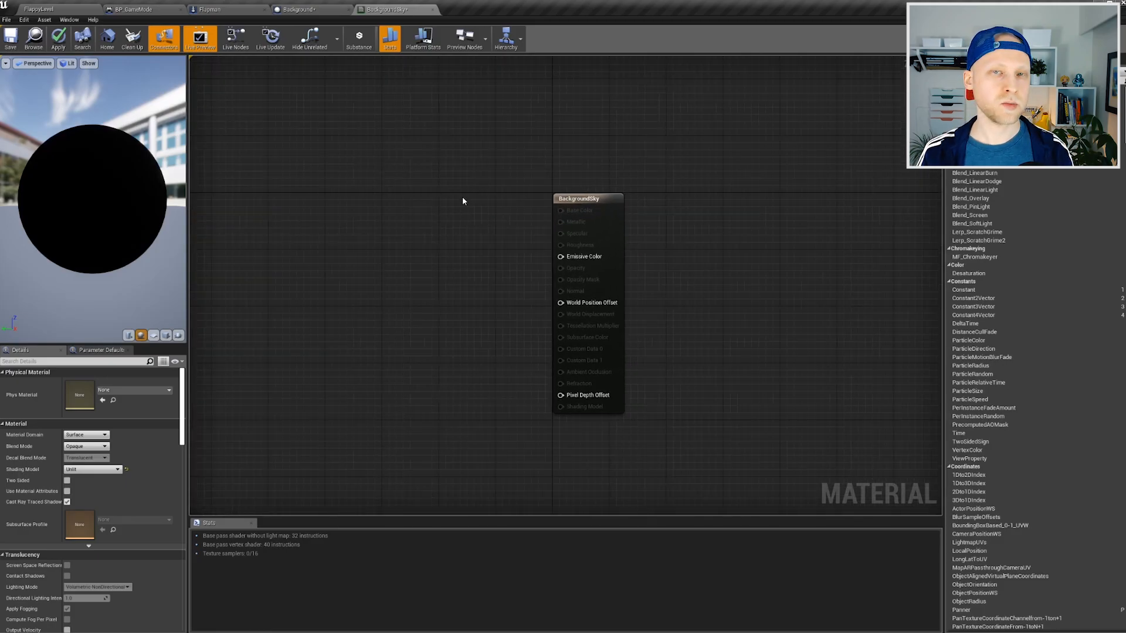
right_click(413, 214)
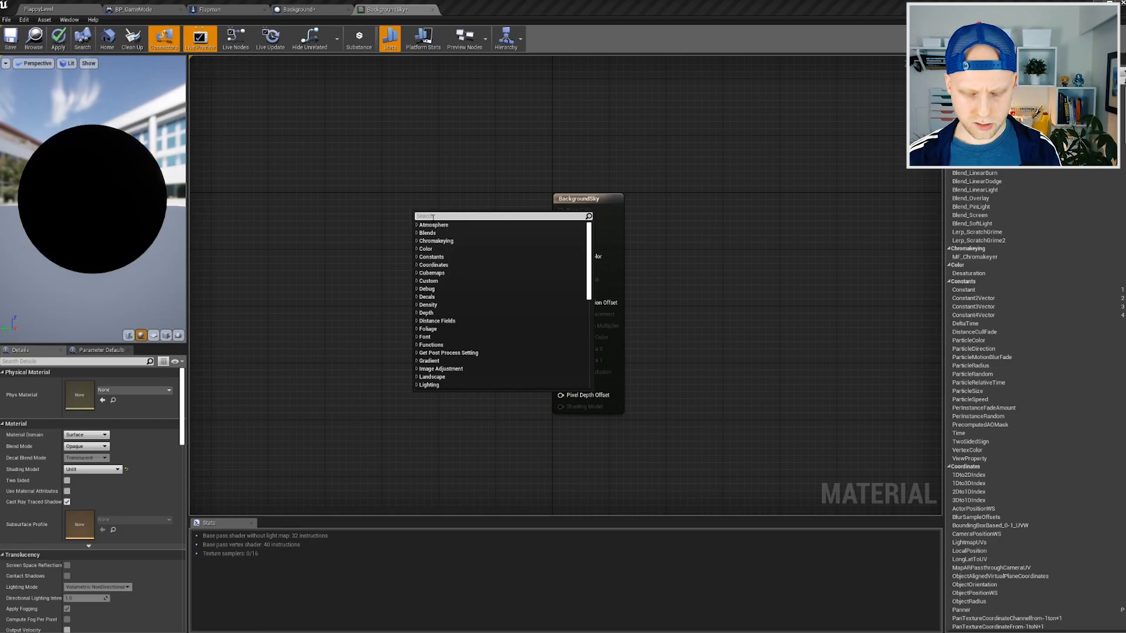
text(text)
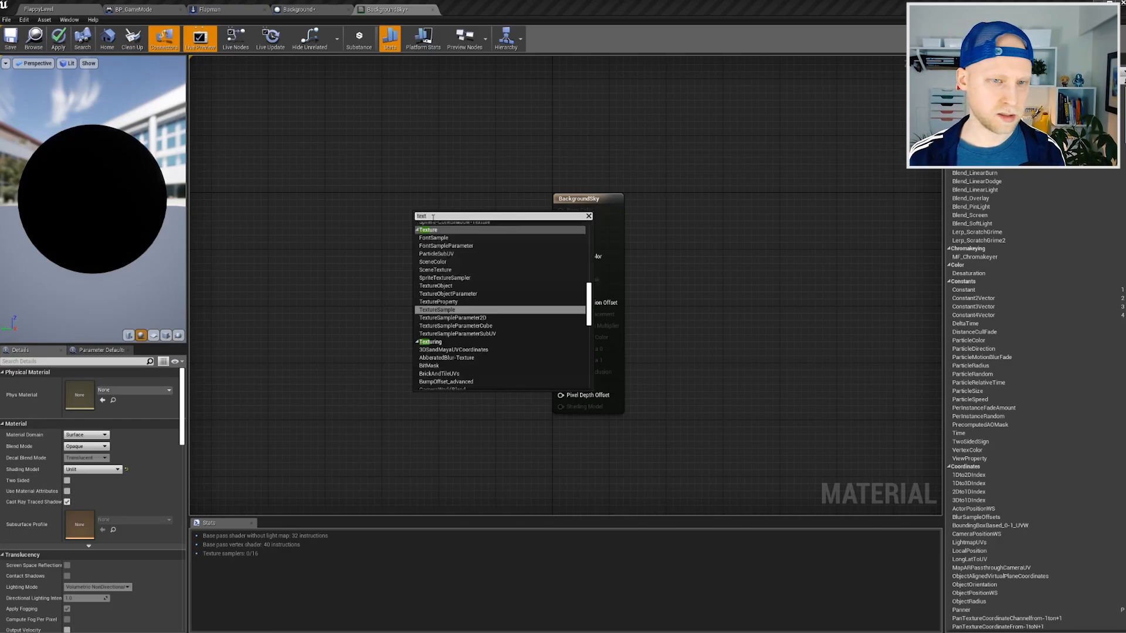
click(451, 310)
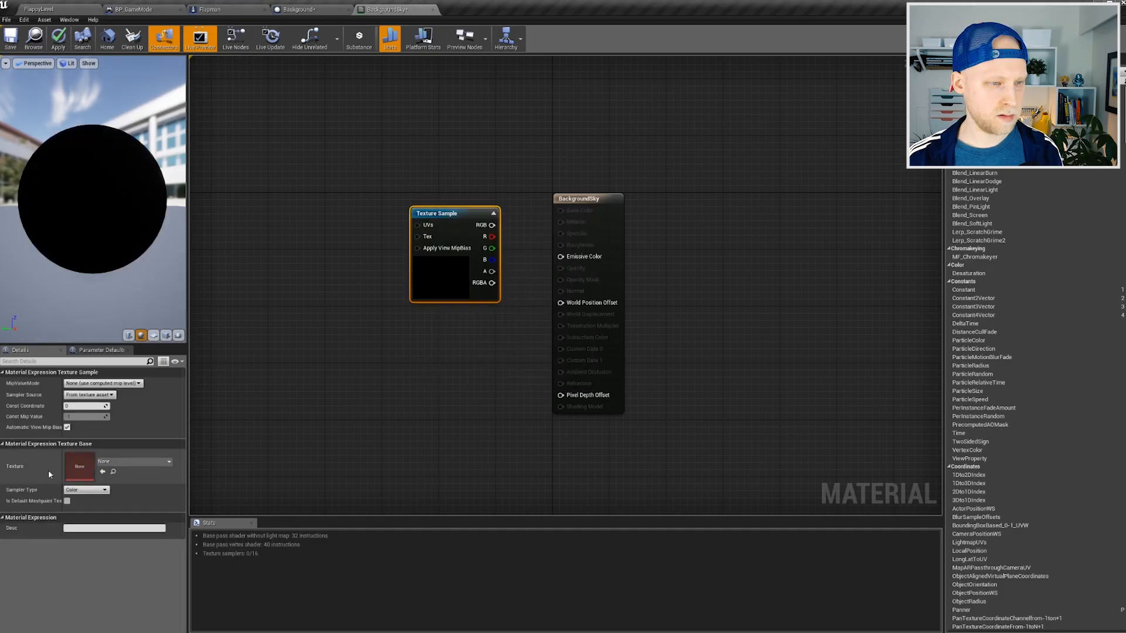
Assign the BG_Sky texture to the Texture Sample and connect its RGB output to Emissive Color.
click(125, 463)
click(140, 354)
drag(452, 214, 560, 256)
drag(465, 220, 466, 246)
right_drag(455, 196, 468, 160)
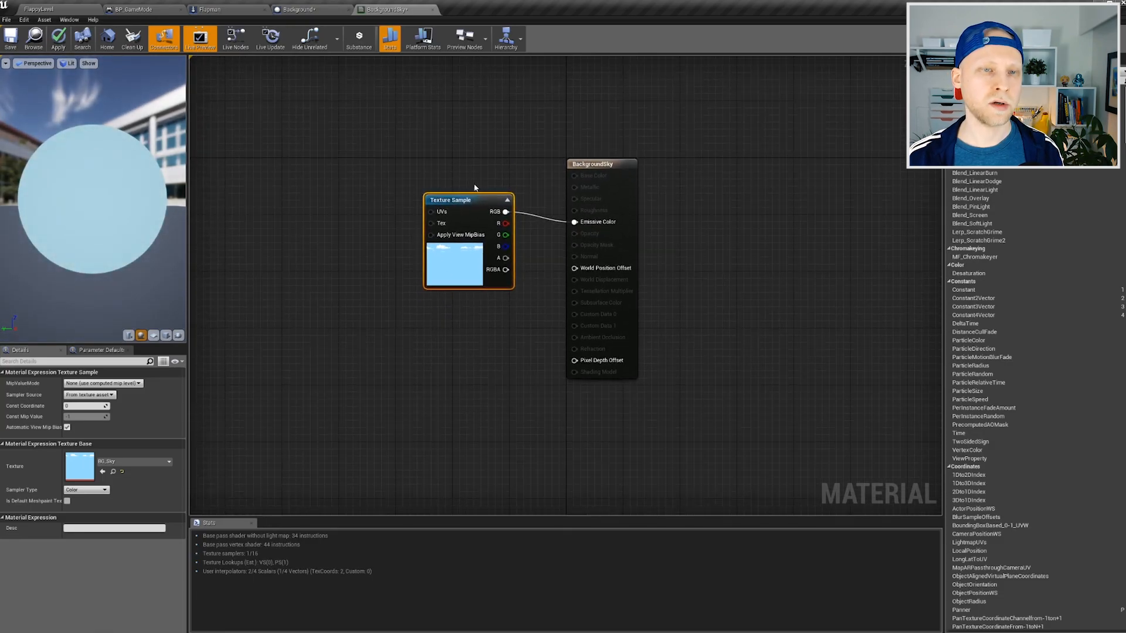
drag(473, 197, 461, 206)
click(471, 171)
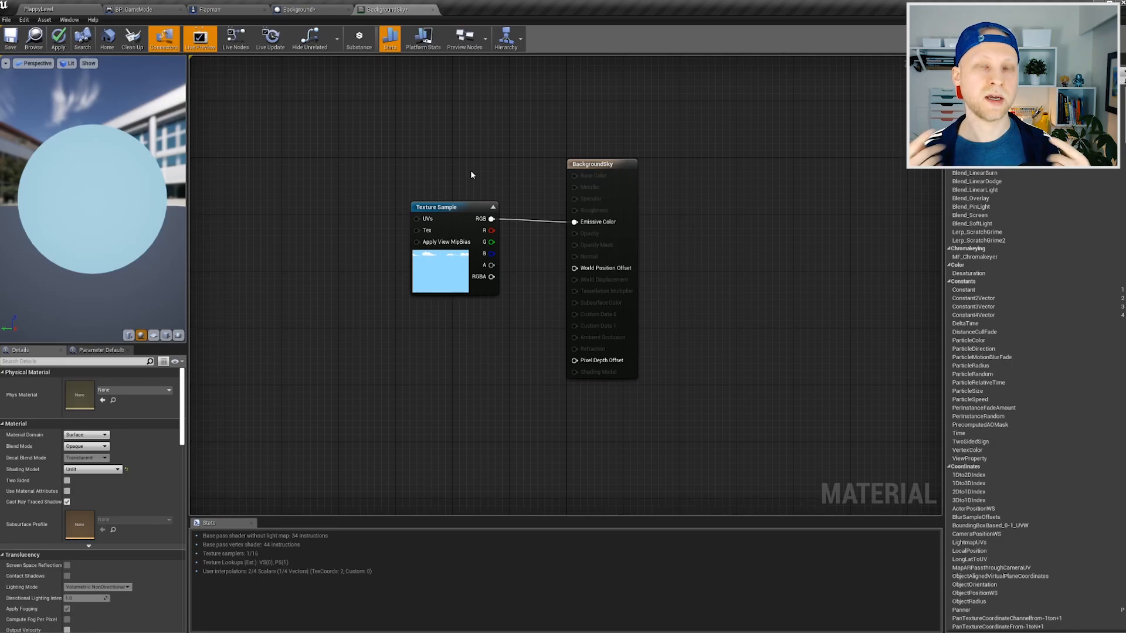
Add a TextureCoordinate node connected to the Texture Sample's UVs input and apply the material changes.
right_drag(296, 217, 333, 211)
right_click(352, 213)
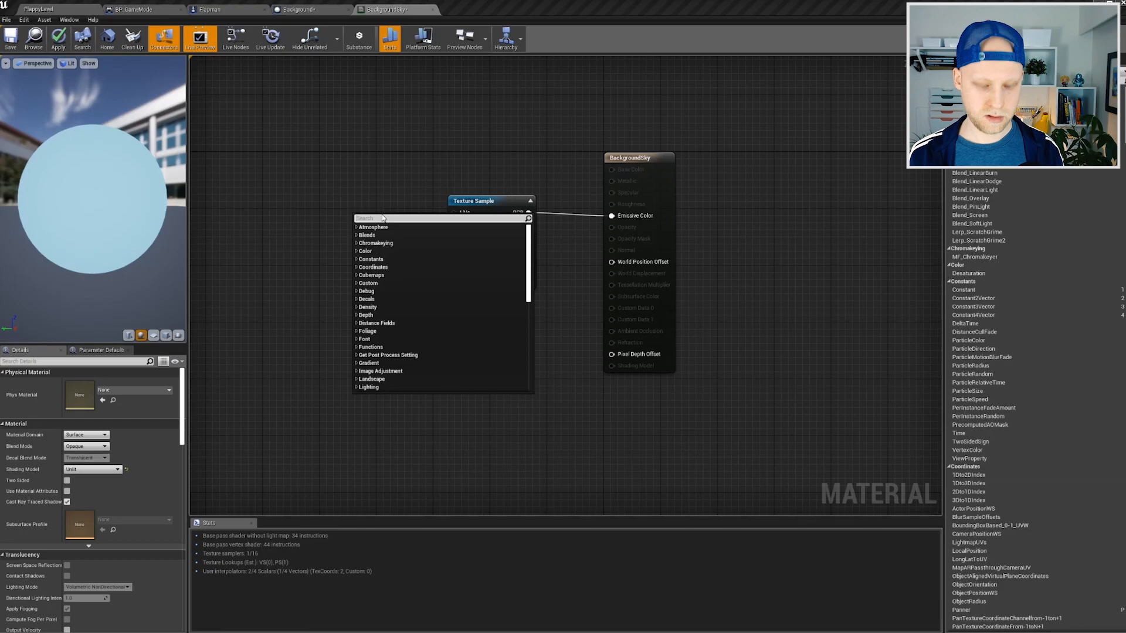
text(coo)
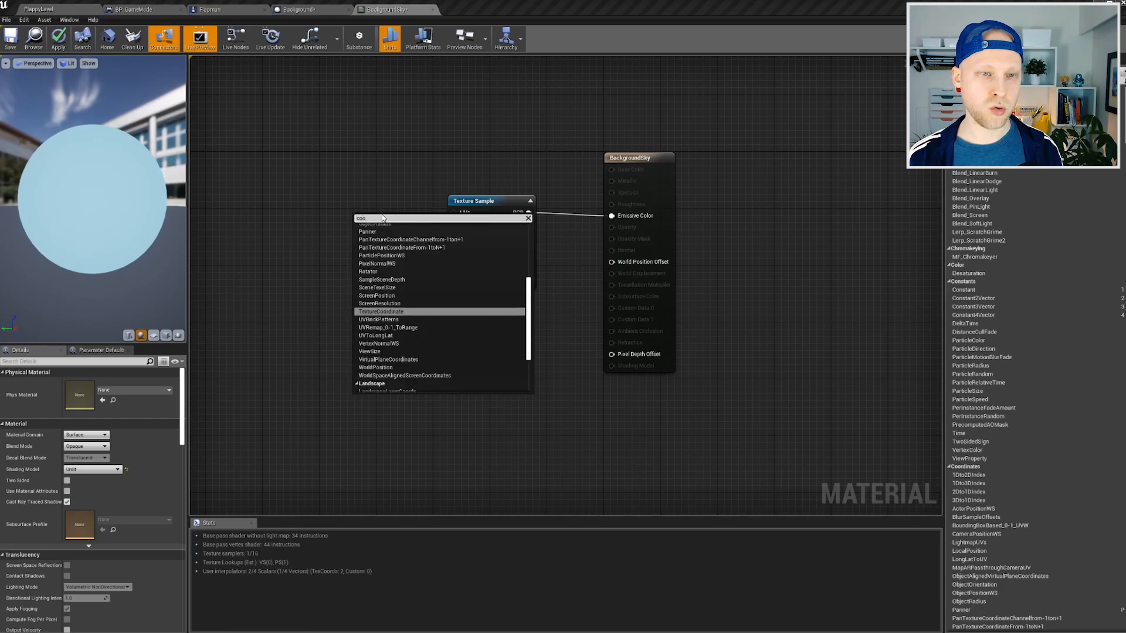
text(rd)
click(410, 311)
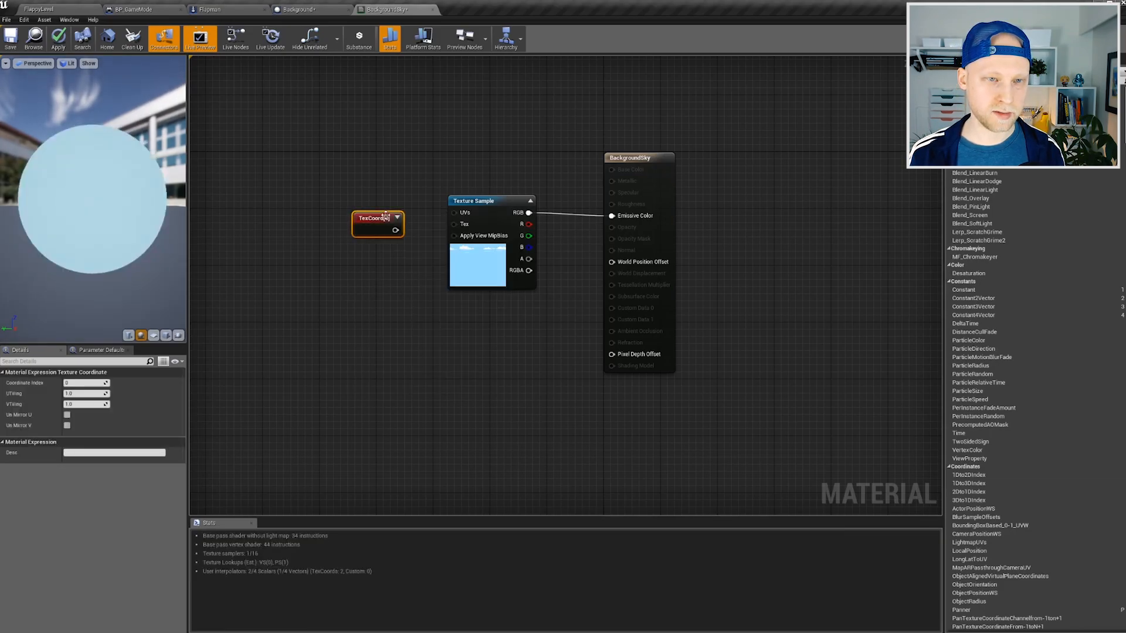
drag(383, 219, 450, 213)
click(507, 152)
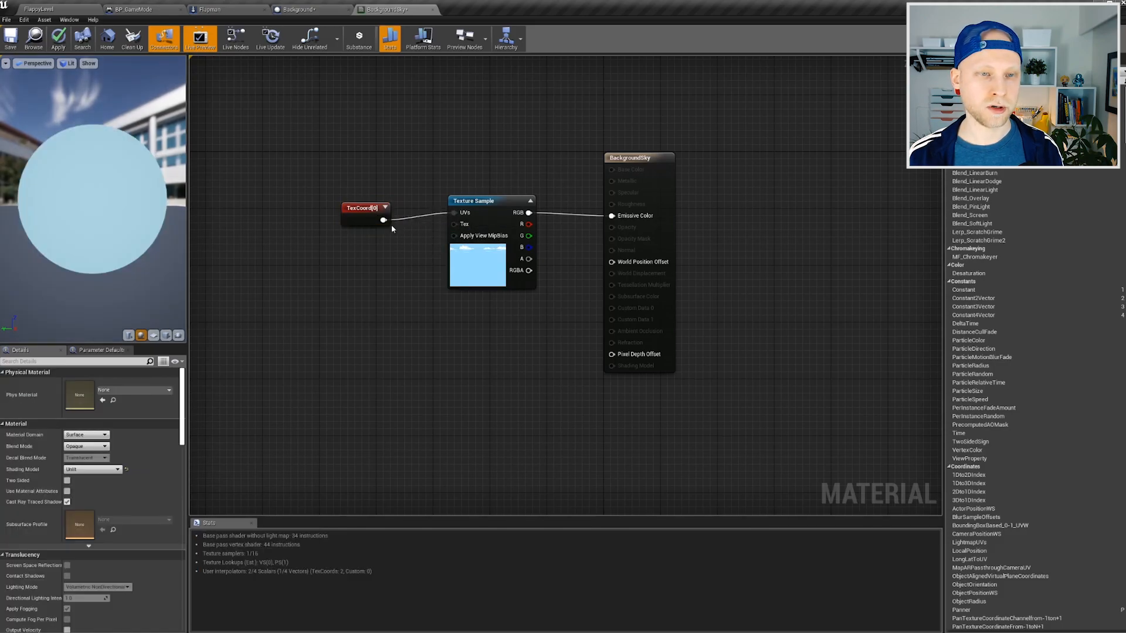
drag(364, 208, 335, 201)
click(59, 40)
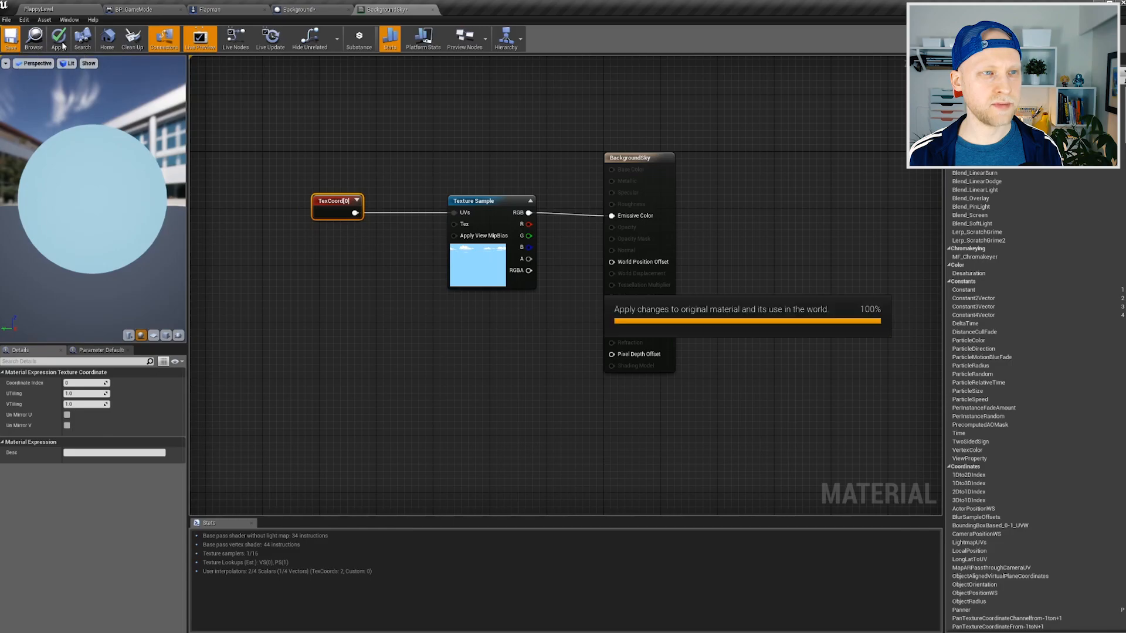
Open the Background blueprint from the Blueprints folder of the FlappyLevel project content.
click(54, 7)
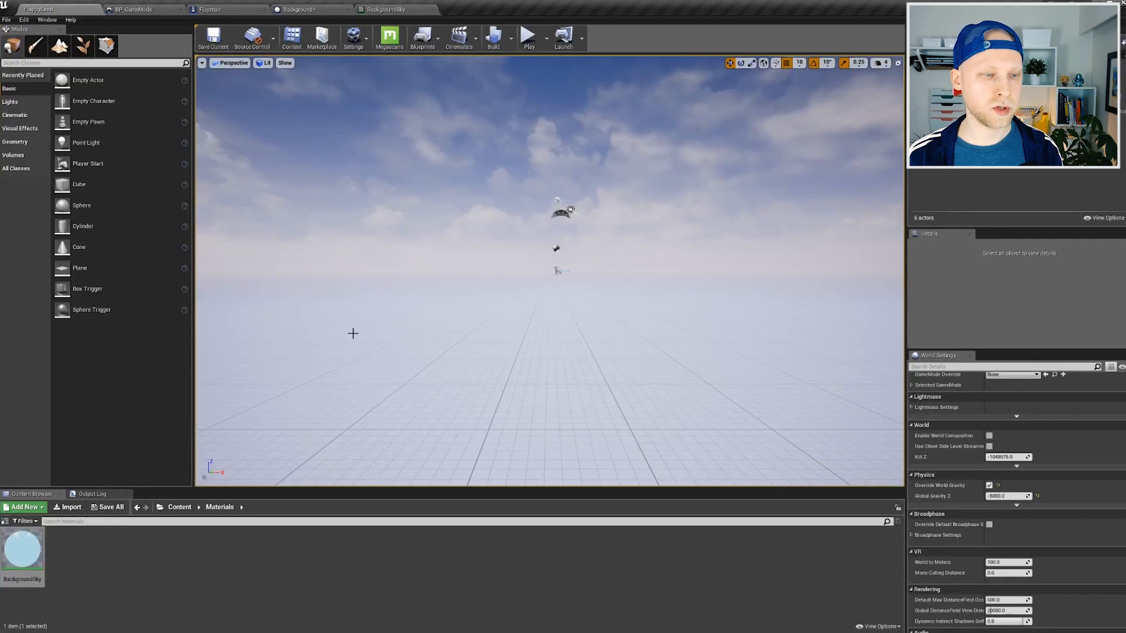
click(180, 507)
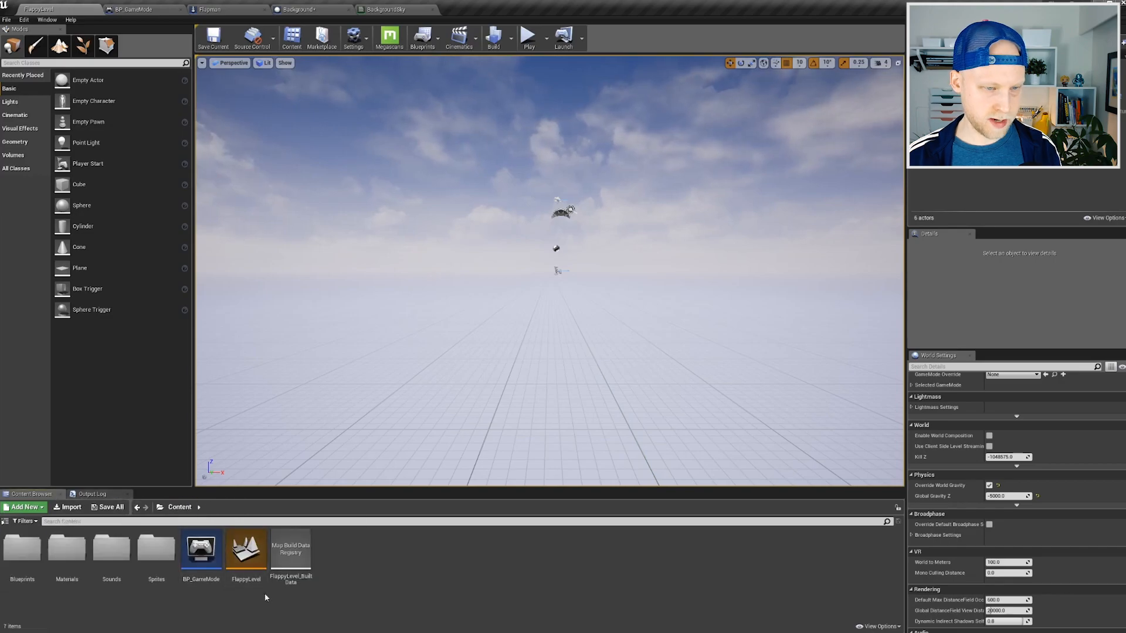
double_click(23, 549)
double_click(23, 549)
Add a Plane component named Sky under DefaultSceneRoot in the Background blueprint.
click(38, 65)
click(32, 41)
text(plane)
key(Return)
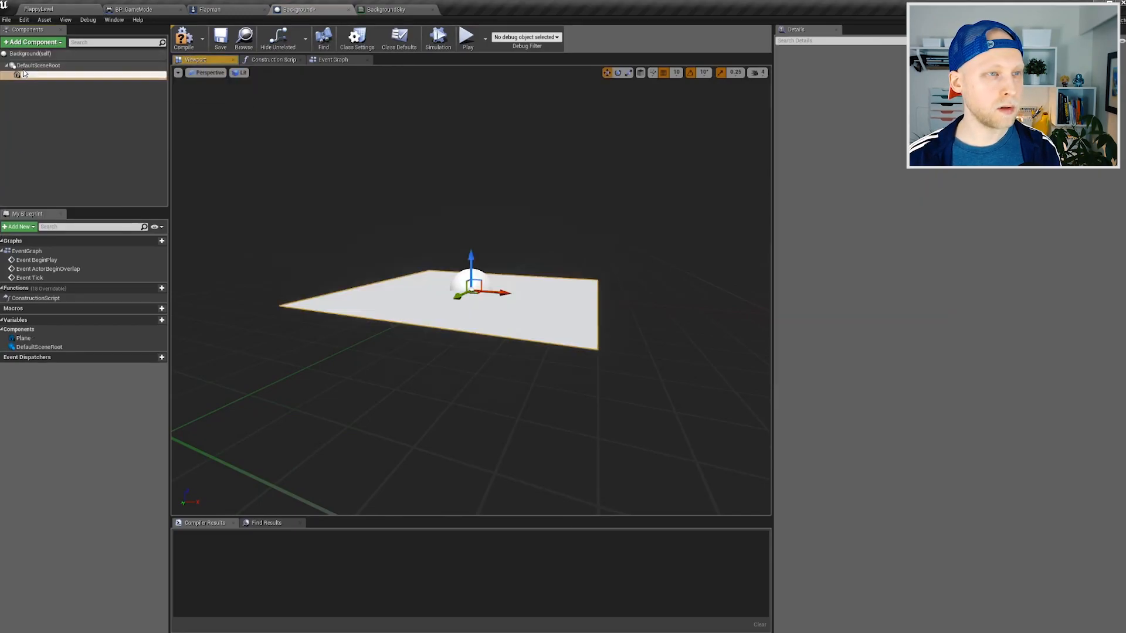
text(Sky)
key(Return)
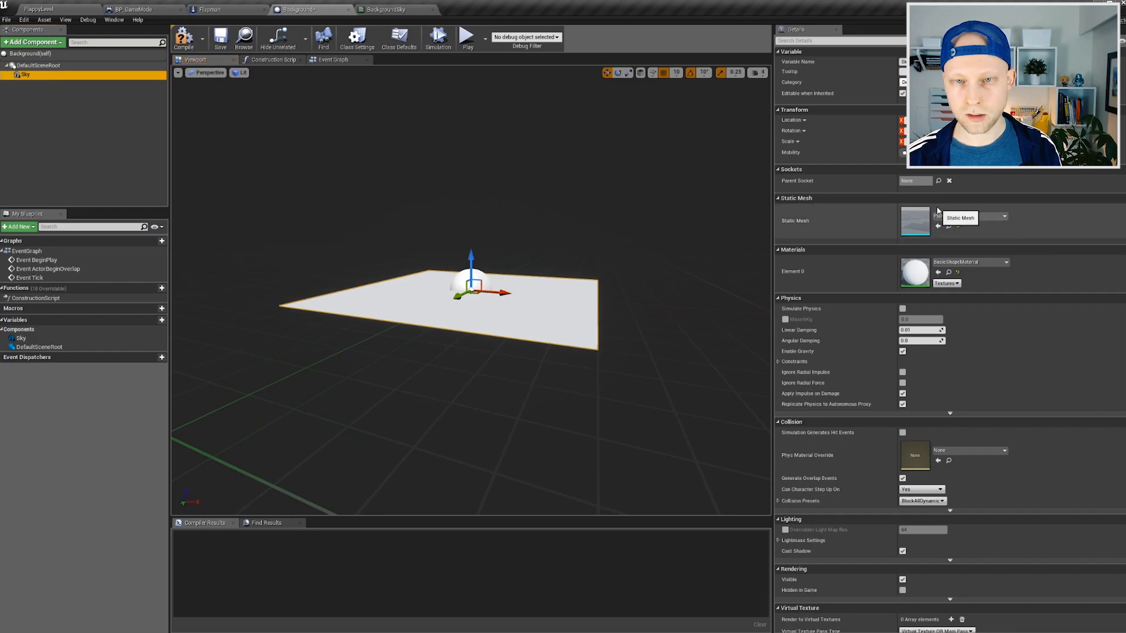
Assign the BackgroundSky material to the Sky plane and rotate the plane upright so the clouds sit at its upper edge.
click(970, 265)
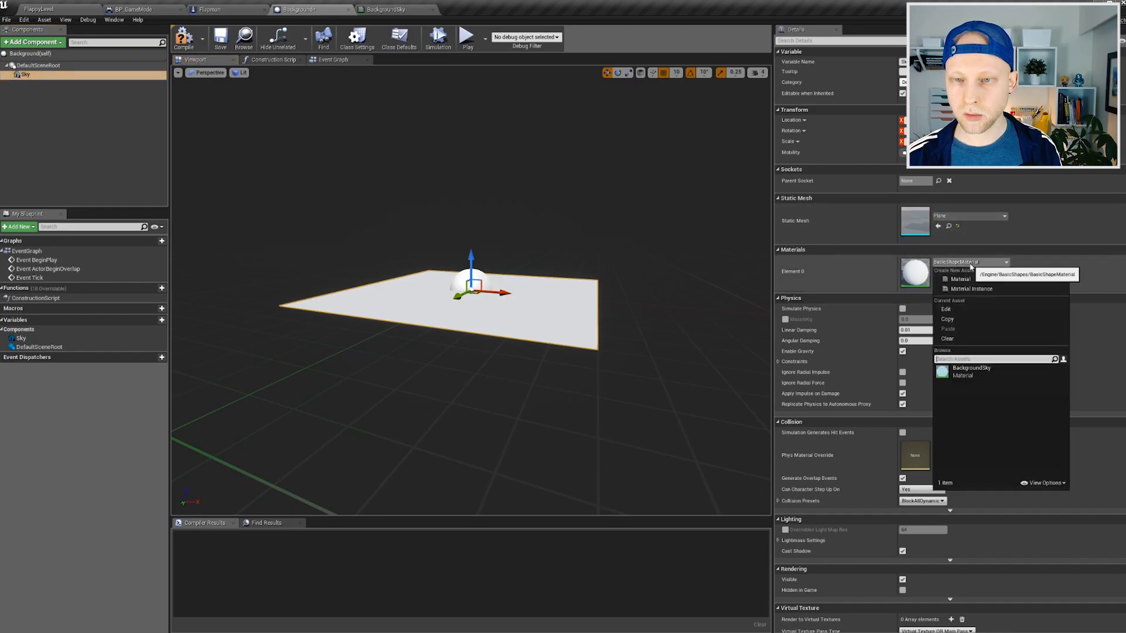
click(987, 372)
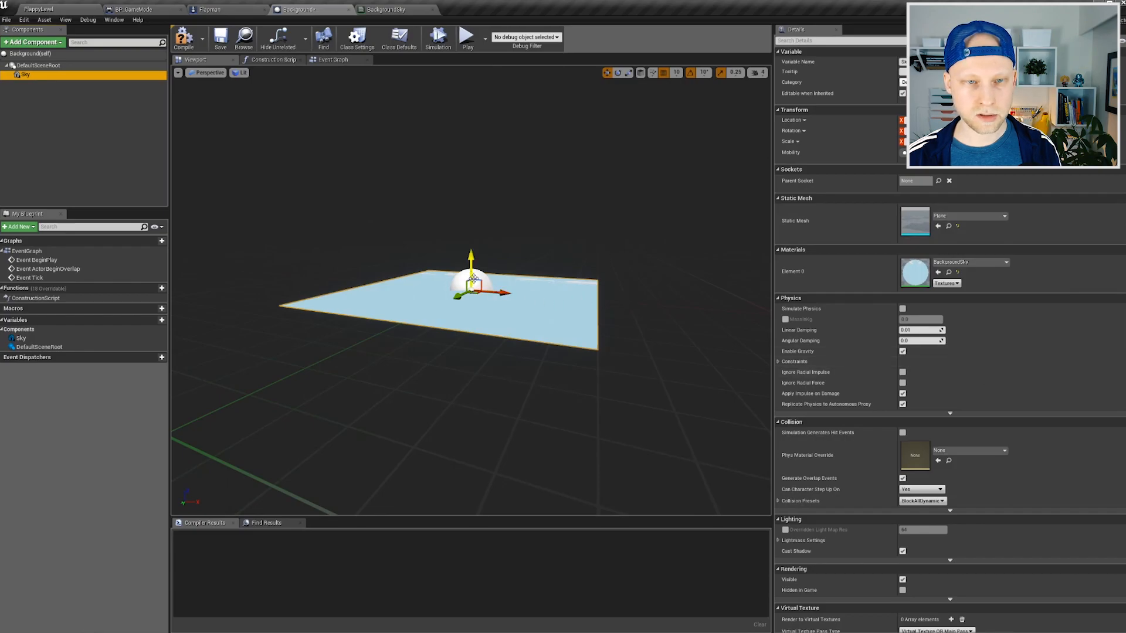
click(520, 294)
key(e)
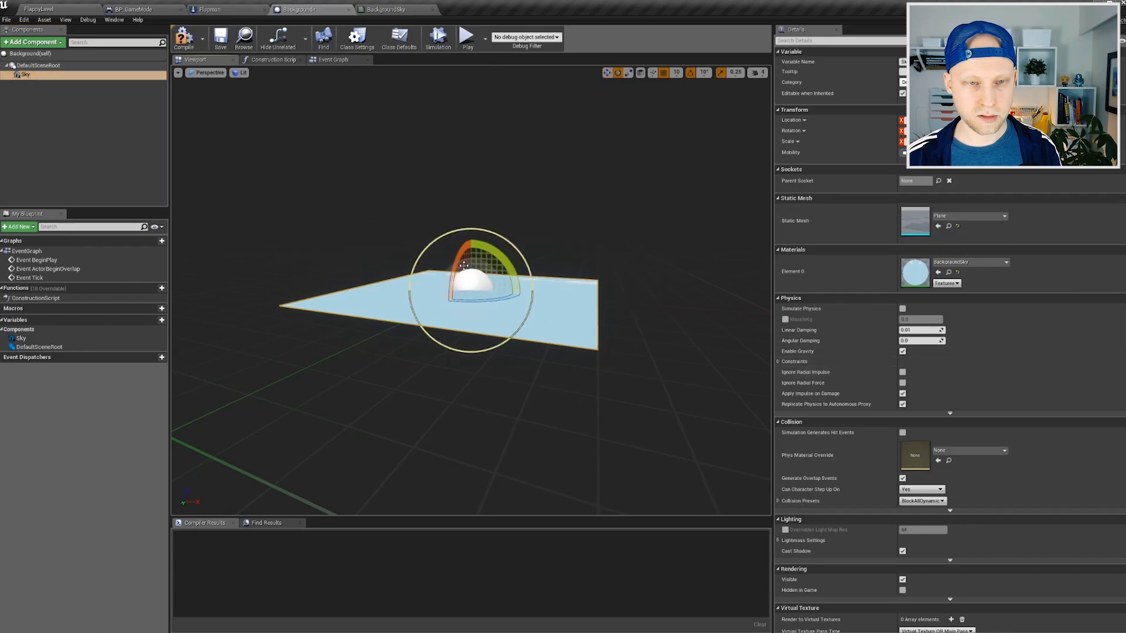
drag(464, 256, 440, 306)
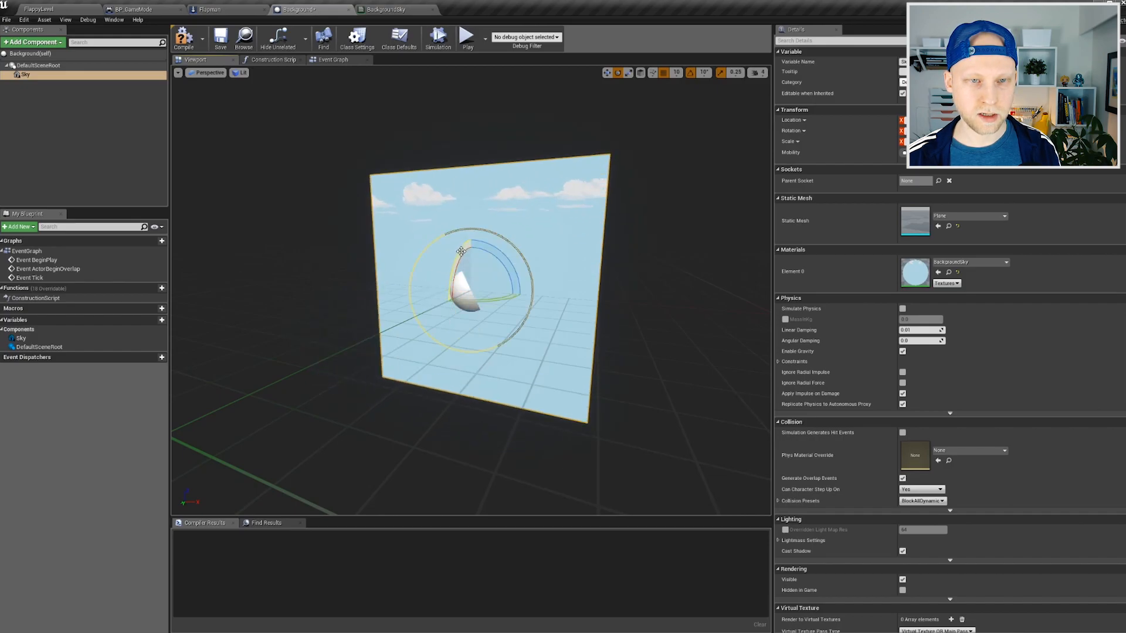
mouse_move(532, 185)
alt+mouse_down()
mouse_move(434, 189)
mouse_move(529, 188)
alt+mouse_up()
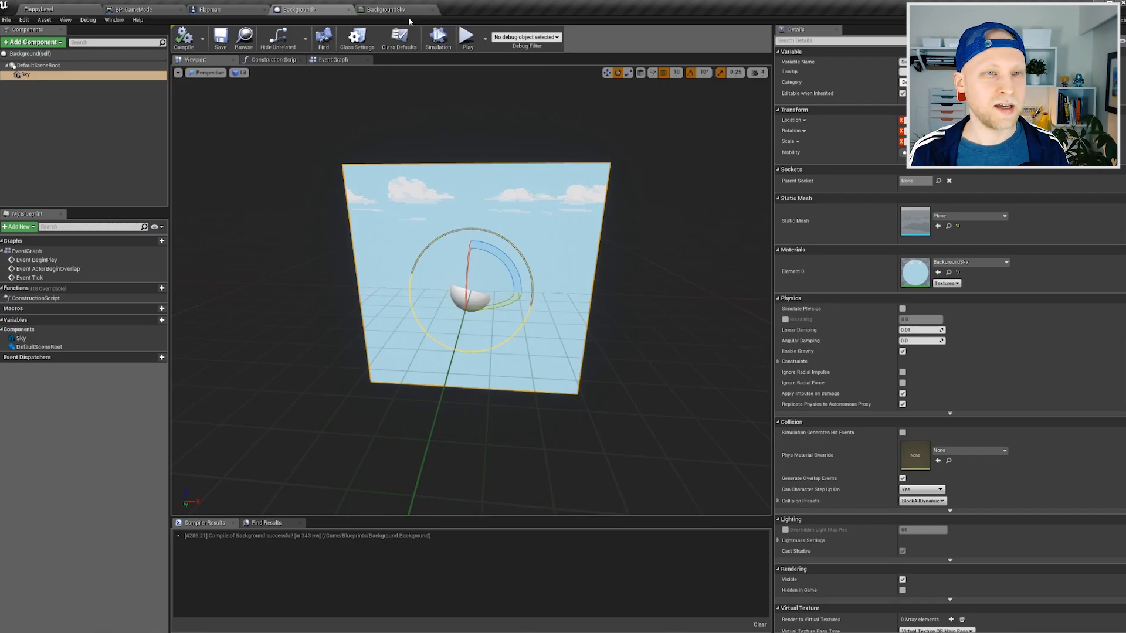
Return to the BackgroundSky material and space the TexCoord node farther apart from the Texture Sample and output nodes.
click(398, 12)
drag(357, 191, 323, 193)
drag(446, 112, 615, 205)
drag(499, 200, 526, 202)
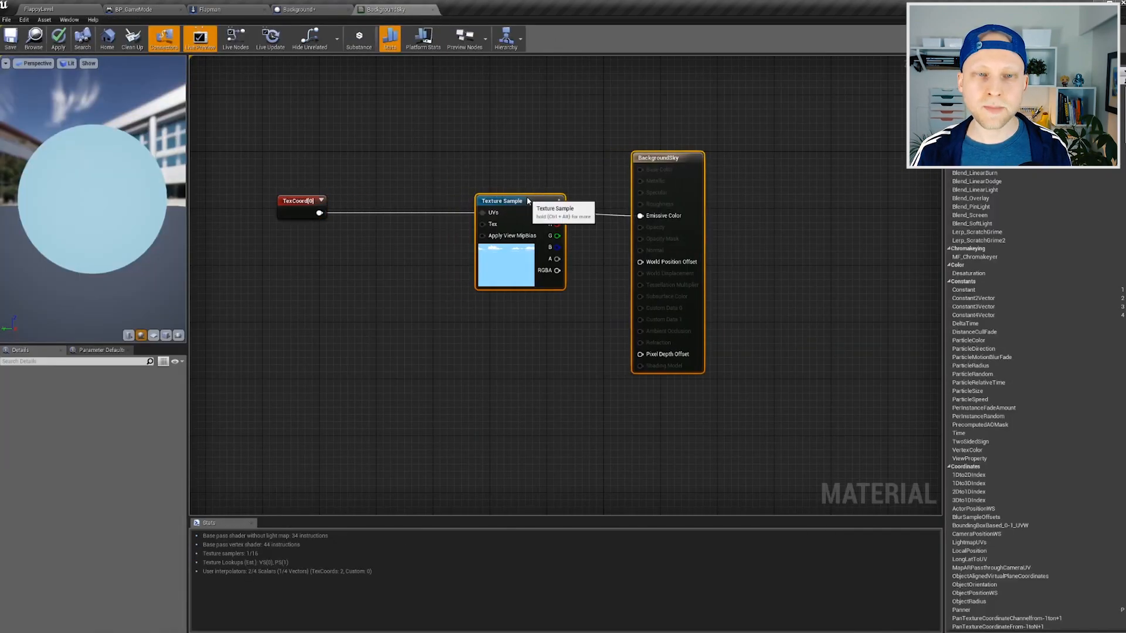
click(389, 212)
right_click(371, 240)
click(389, 235)
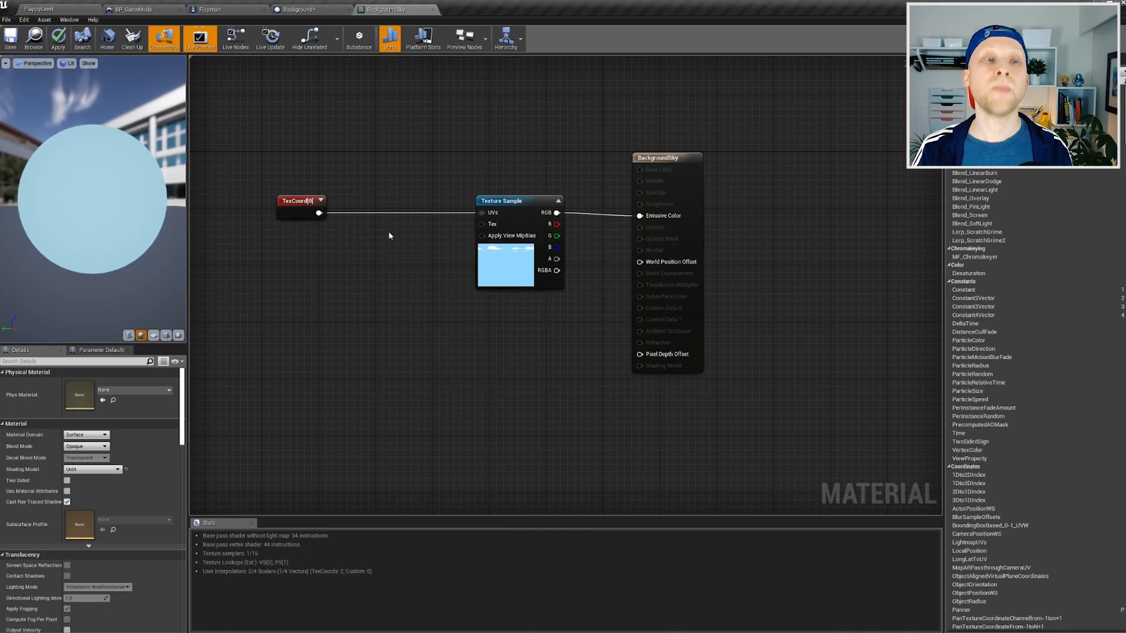
Insert a Panner node between TexCoord and the Texture Sample's UVs, wired through its Coordinate input and aligned with both nodes.
right_click(389, 235)
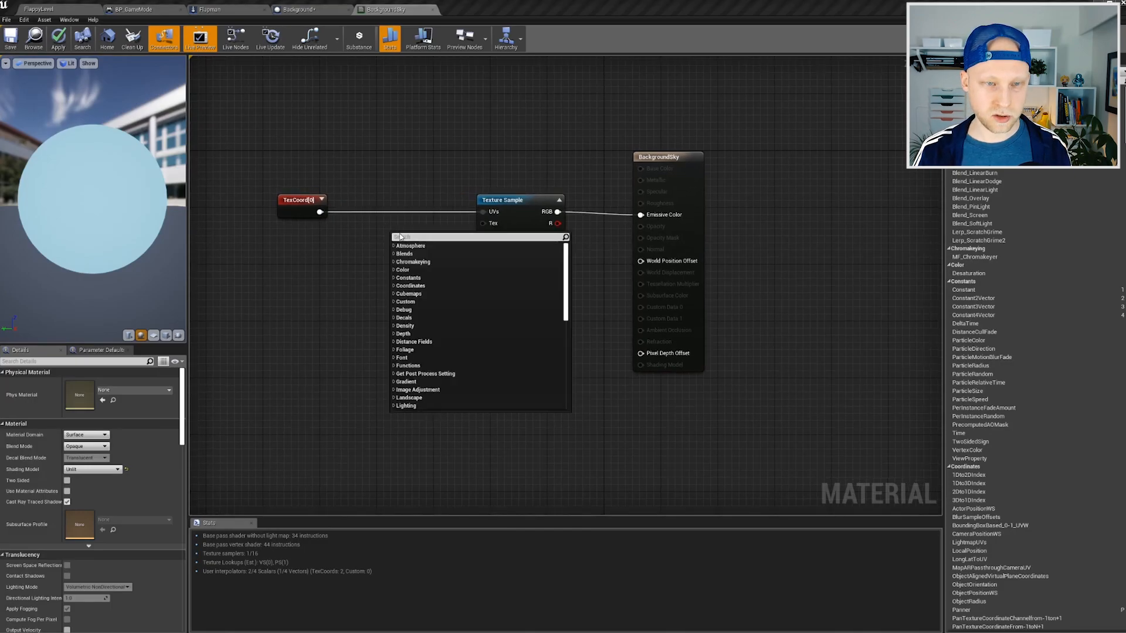
text(pan)
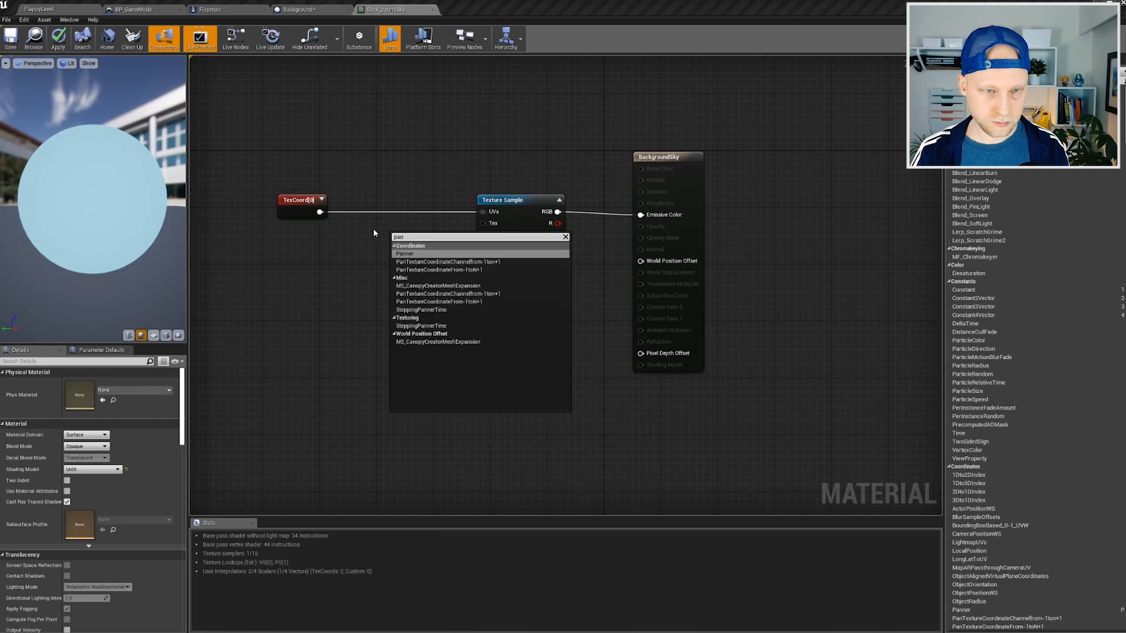
click(405, 253)
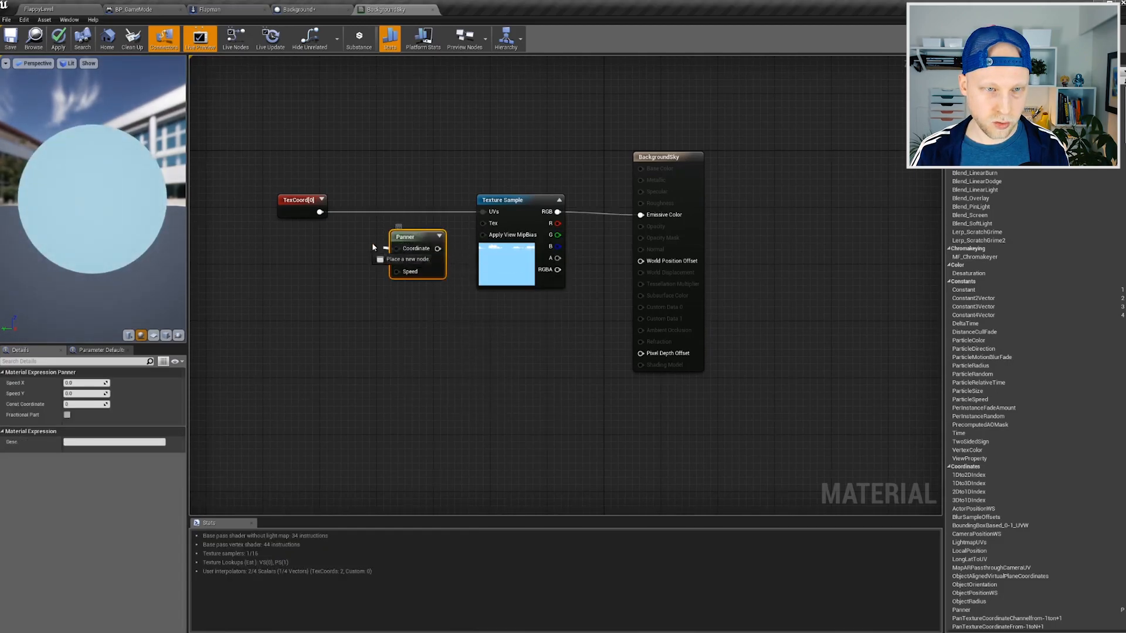
drag(324, 215, 320, 213)
drag(411, 236, 484, 213)
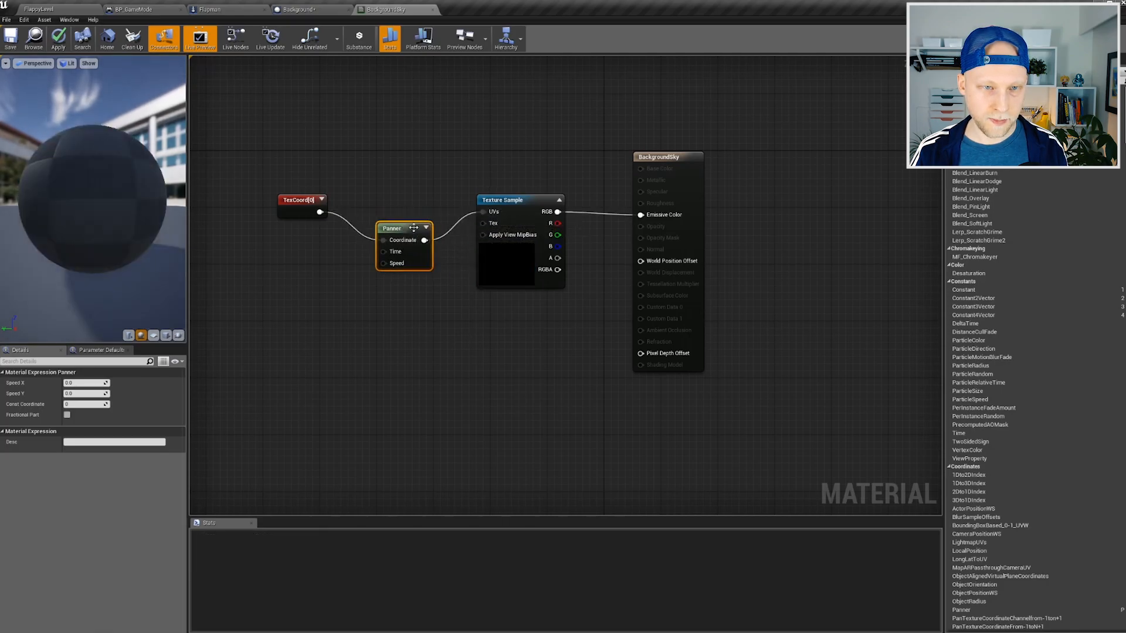
drag(407, 230, 408, 202)
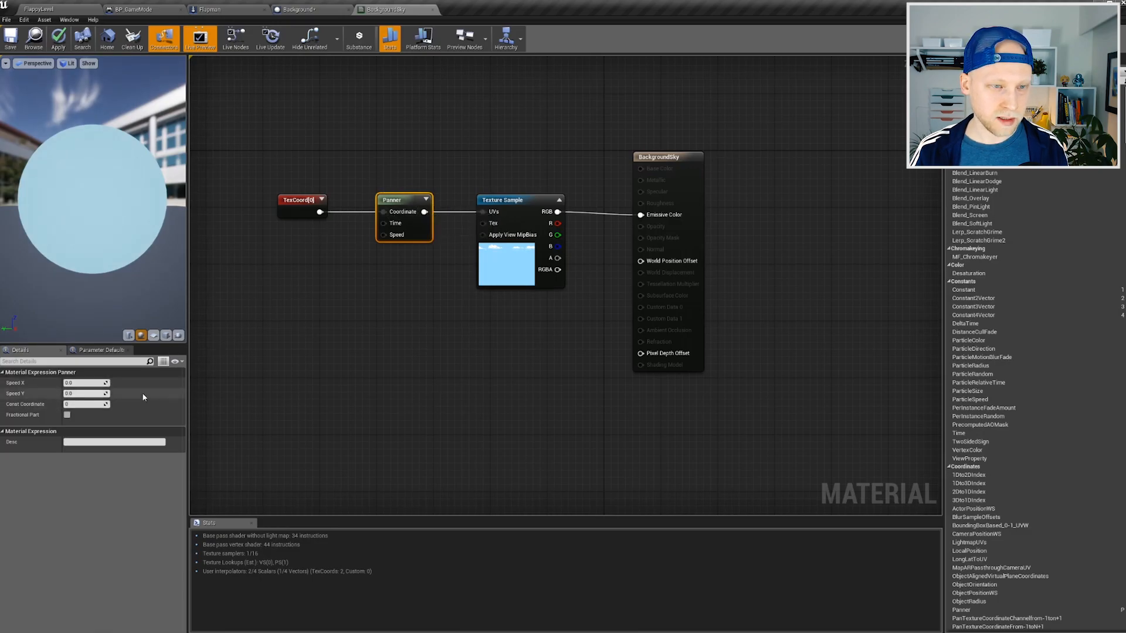
Set the Panner's Speed X to 2.0 and turn the preview sphere to check the cloud movement.
click(76, 383)
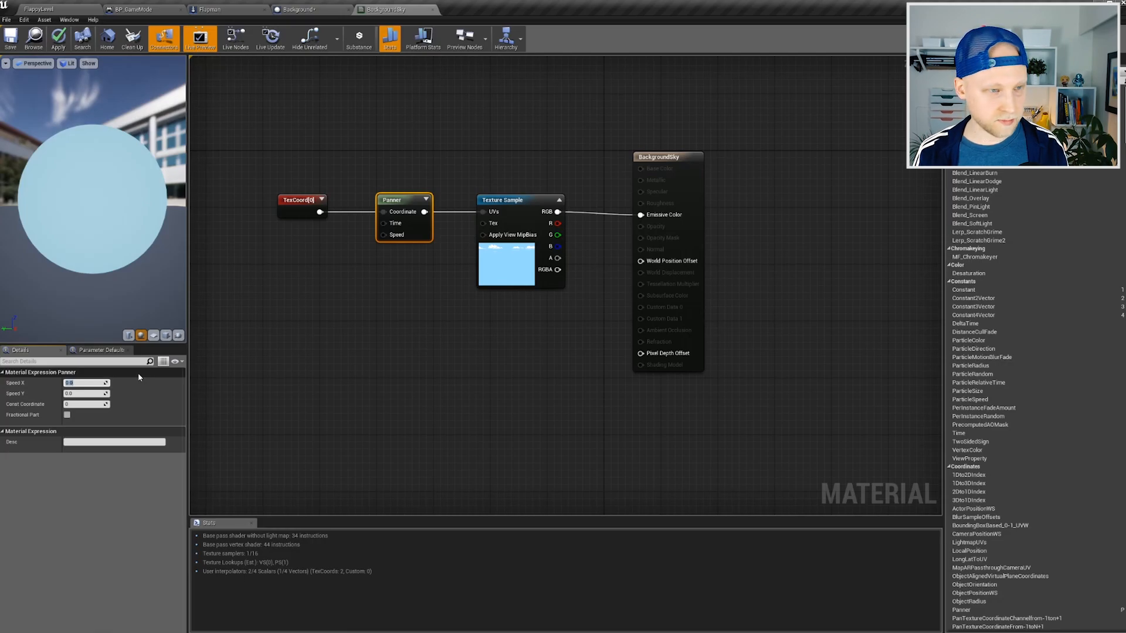
key(Return)
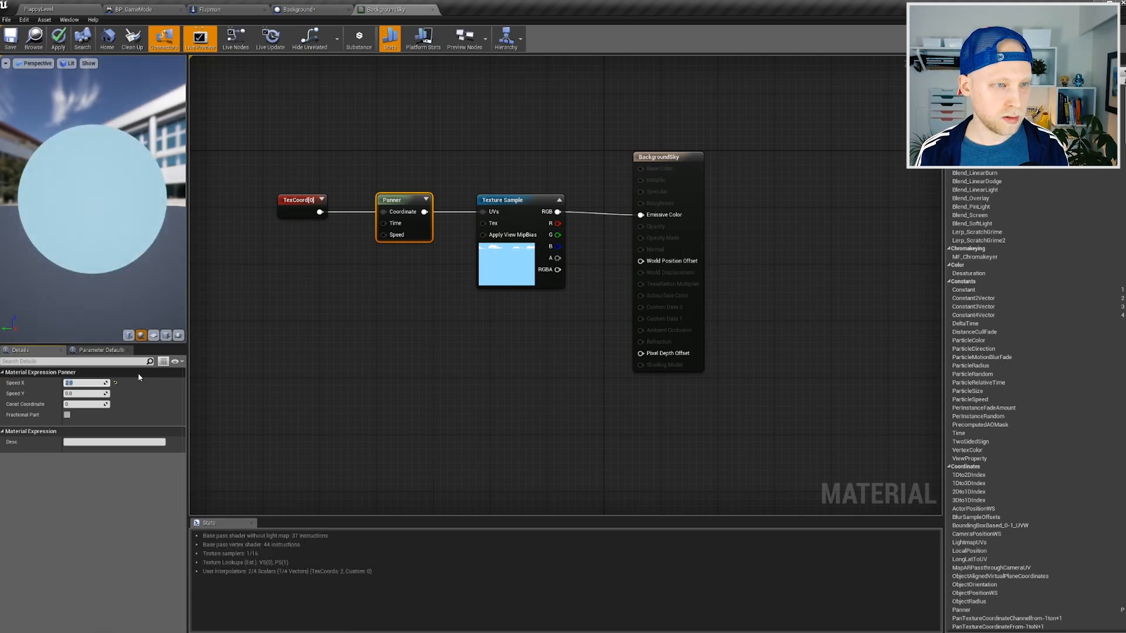
drag(96, 209, 79, 126)
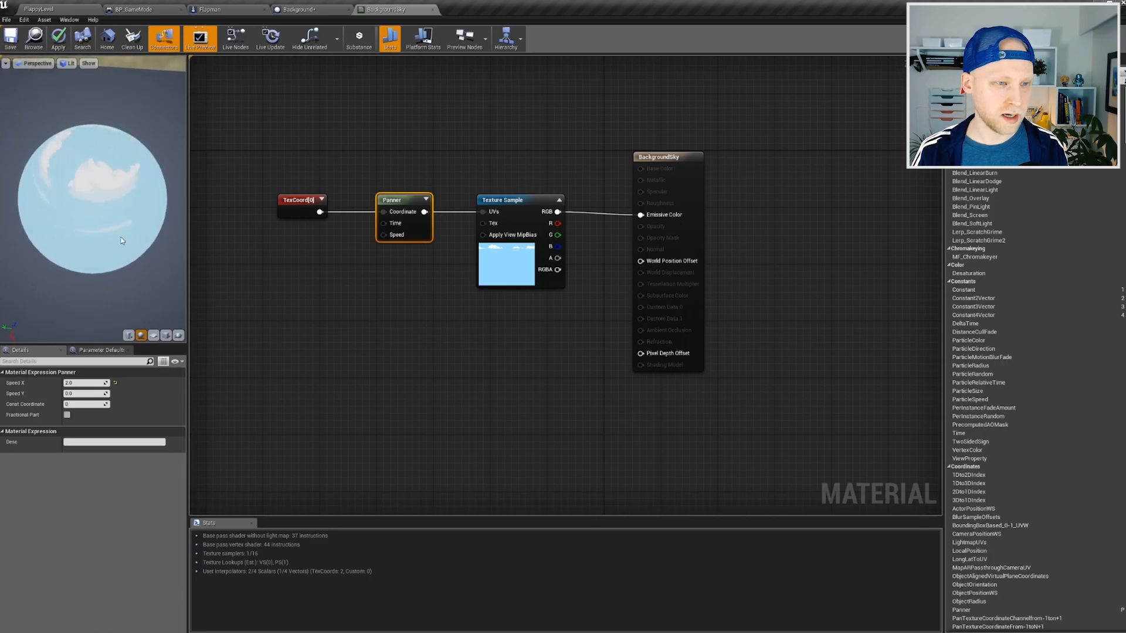
Set the Panner's Speed X to 1.0.
click(88, 383)
mouse_move(88, 383)
mouse_down()
mouse_move(69, 382)
mouse_move(76, 391)
mouse_up()
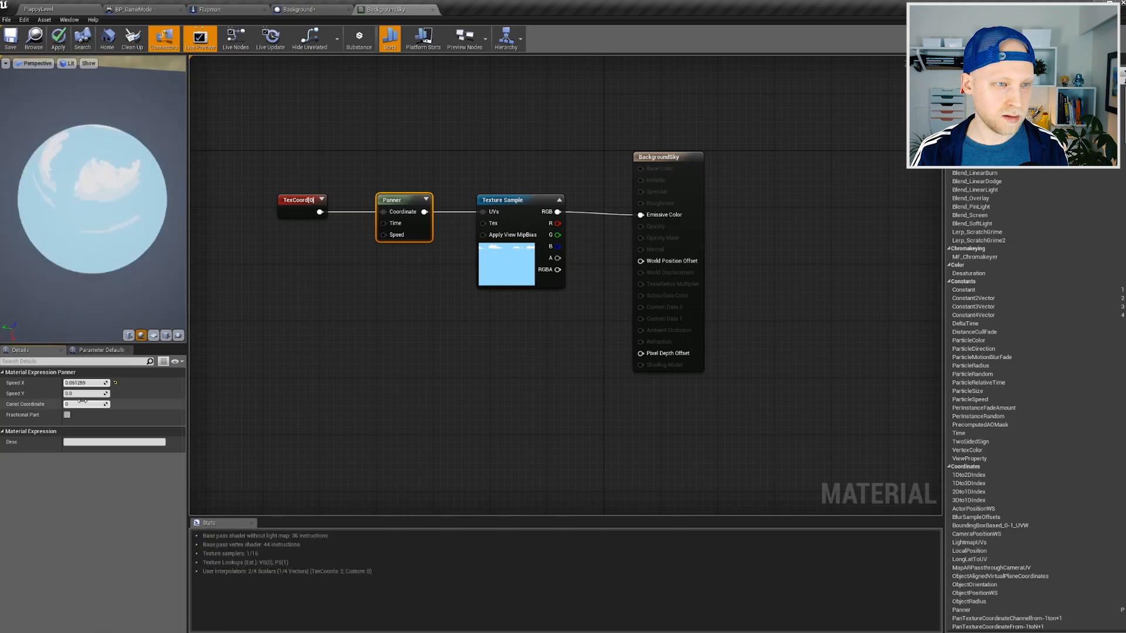
click(305, 396)
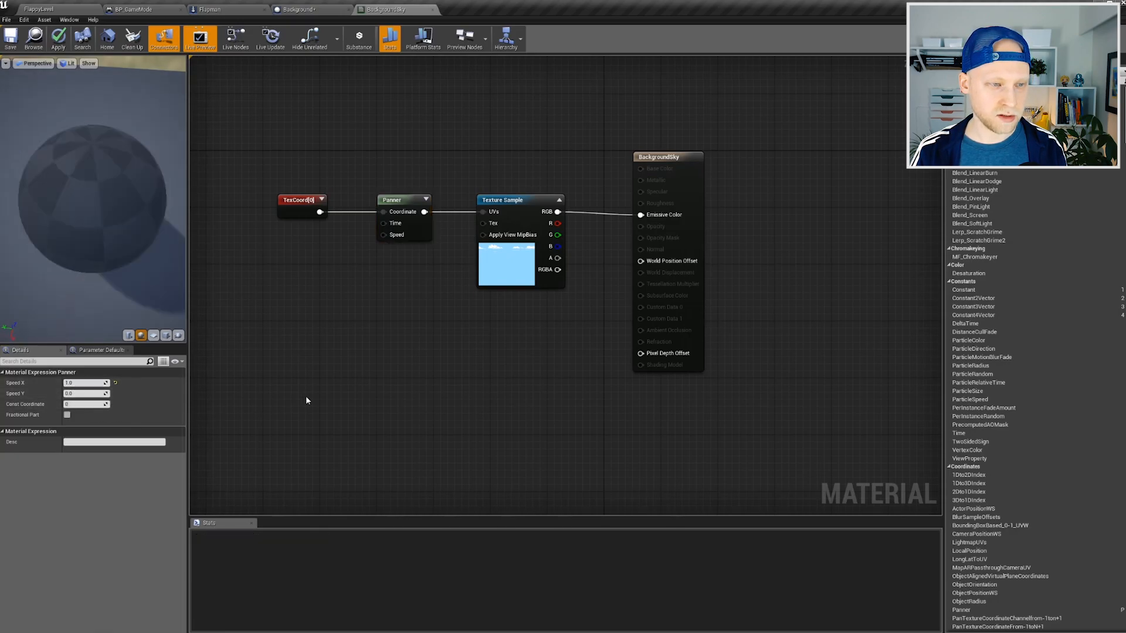
Apply the BackgroundSky material changes and check the scrolling sky on the plane in the Background blueprint.
click(58, 40)
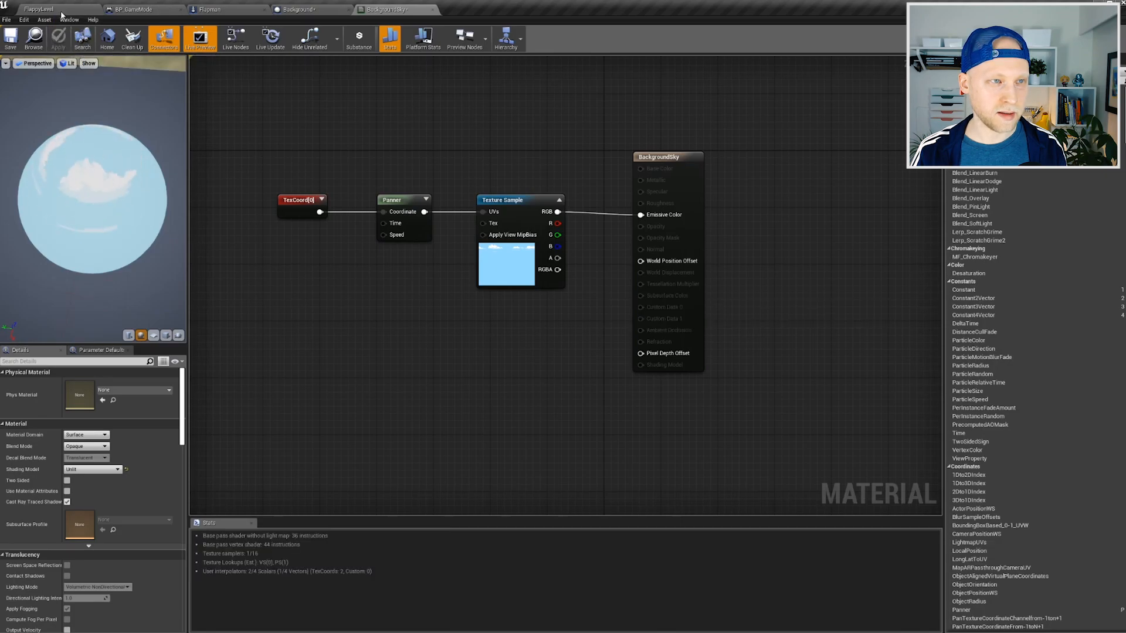
click(61, 12)
click(301, 10)
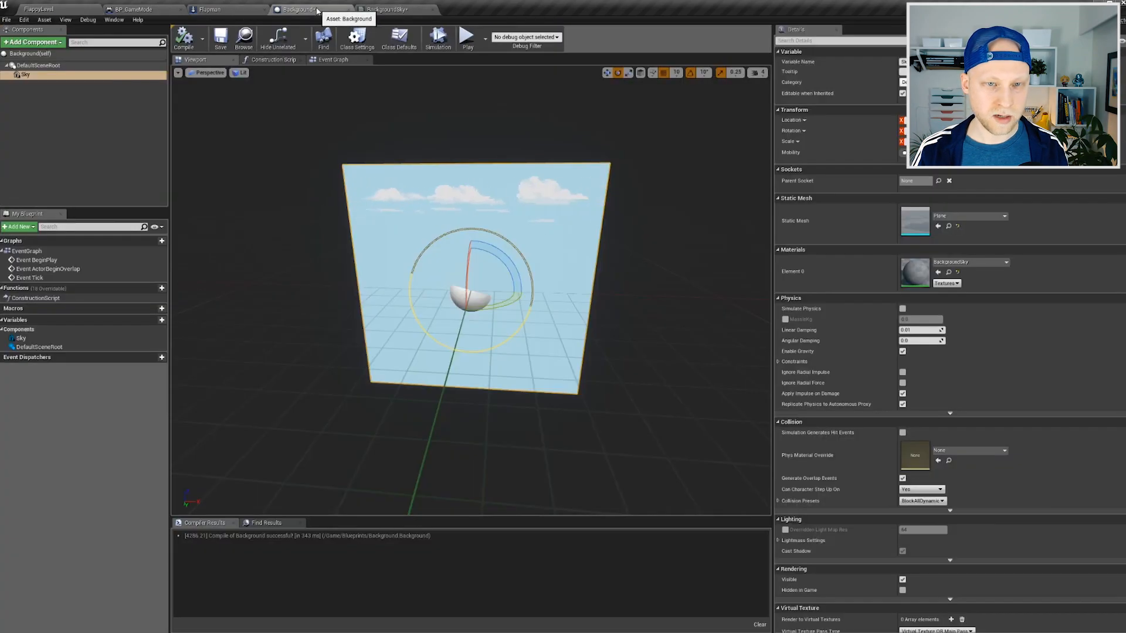
Place an instance of the Background blueprint in FlappyLevel.
alt+drag(568, 224, 540, 219)
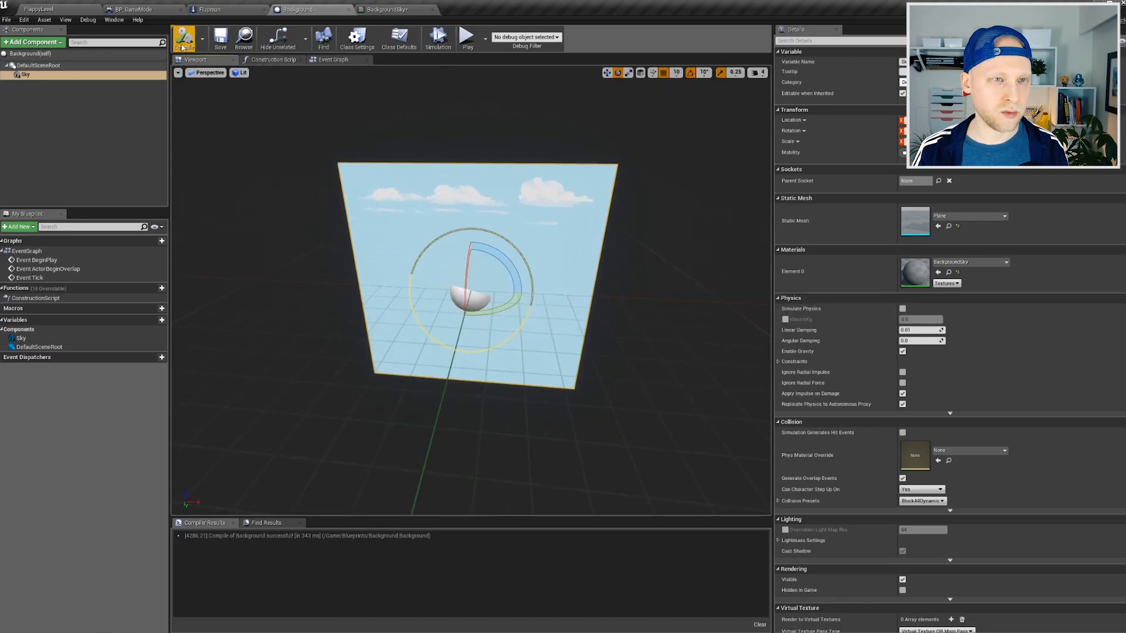
click(67, 10)
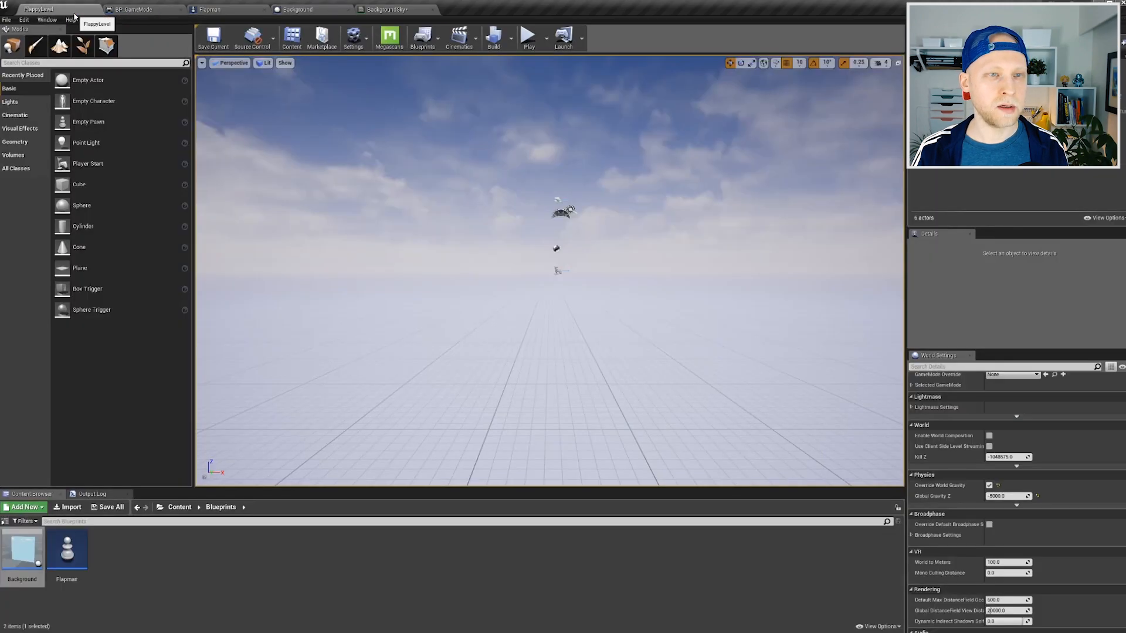
drag(26, 555, 566, 291)
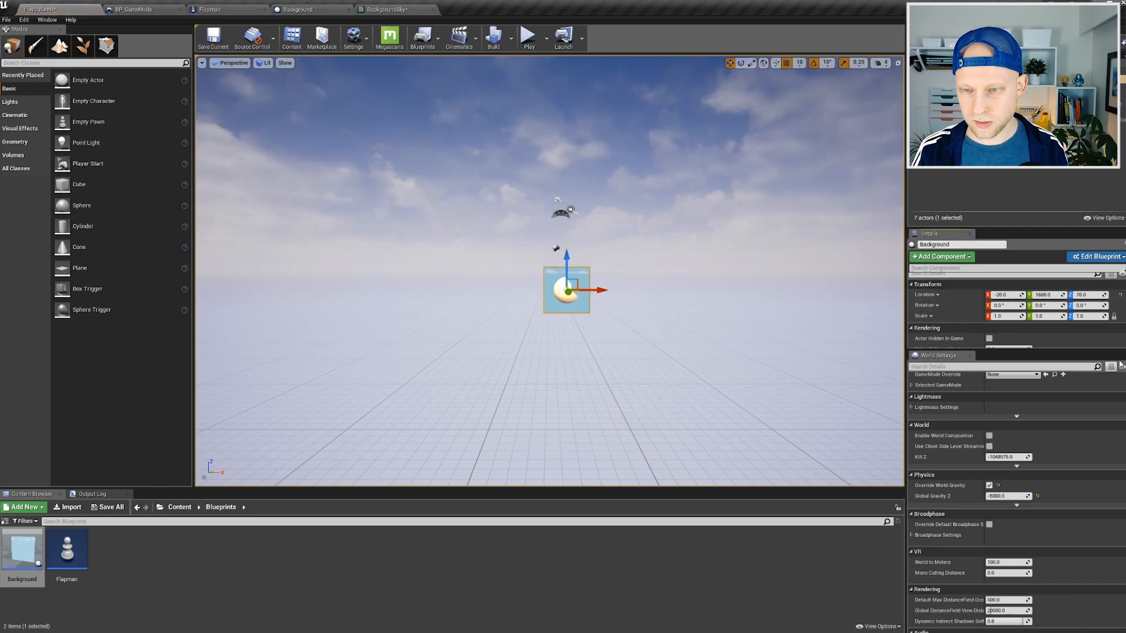
Close World Settings, enlarge the actor details area, and reset the Background actor's location to 0, 0, 0.
click(969, 355)
drag(987, 407, 997, 211)
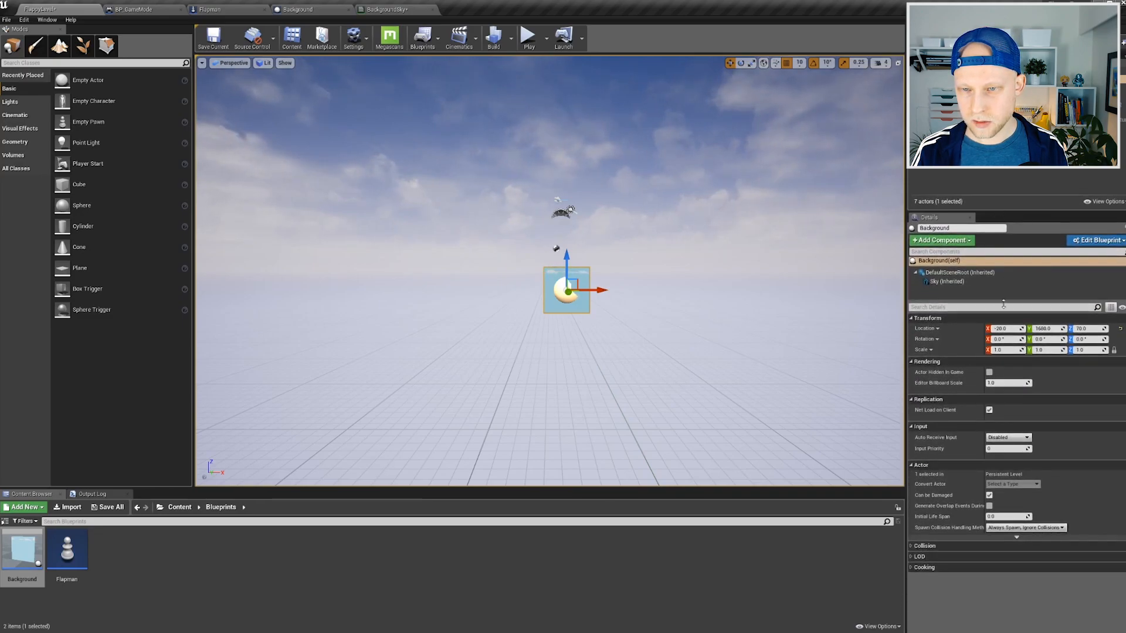
click(1119, 330)
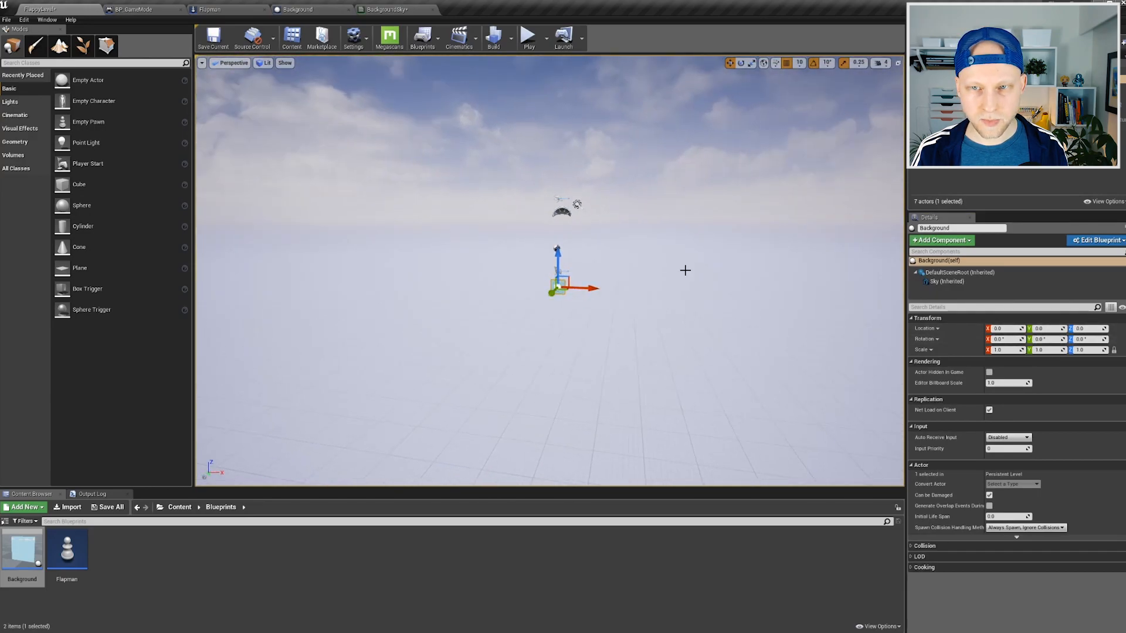
Set the Background actor's scale to 10 on all axes and move it along Y to -530.
click(995, 349)
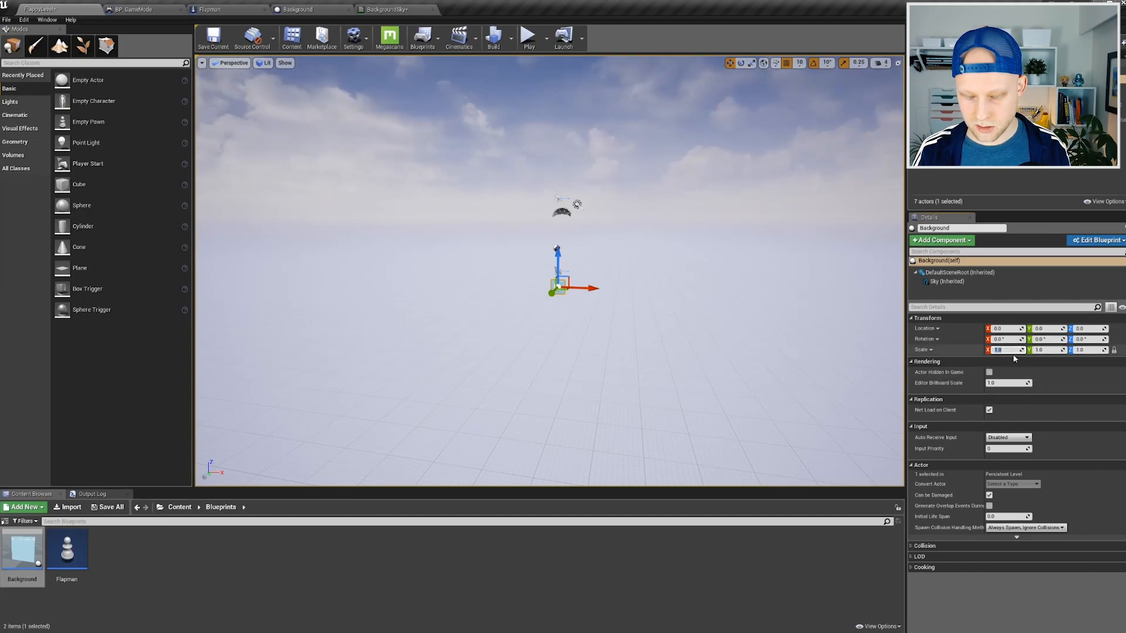
key(Return)
alt+drag(561, 266, 704, 308)
drag(594, 248, 527, 239)
scroll(571, 236, up, 5)
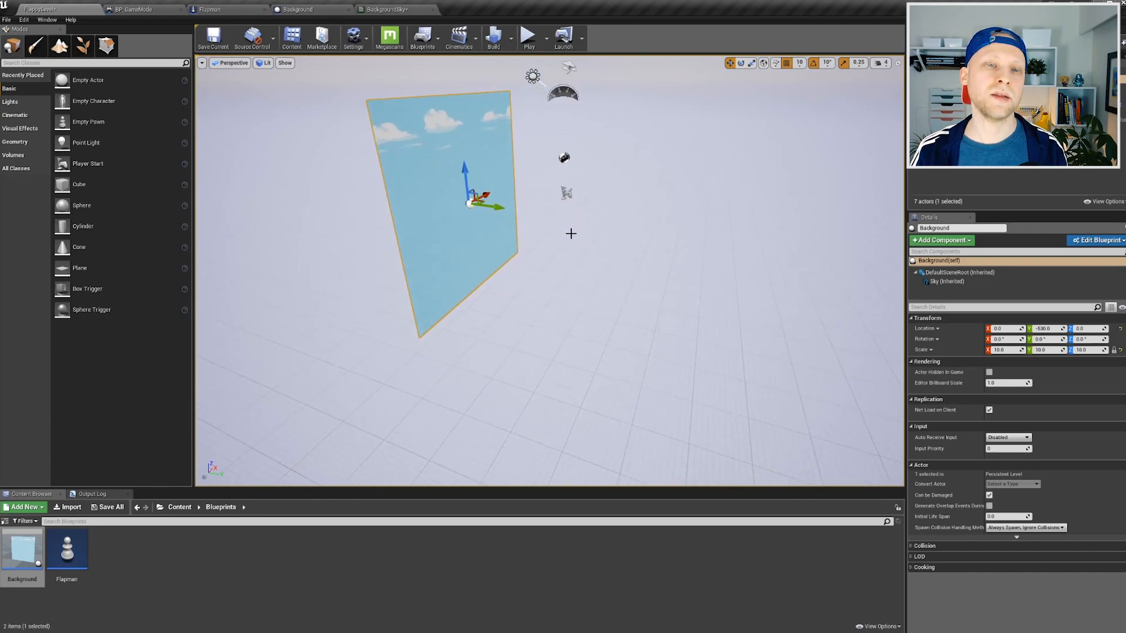
right_drag(569, 241, 569, 241)
mouse_move(615, 282)
right_down()
mouse_move(569, 276)
mouse_move(607, 249)
mouse_move(615, 282)
right_up()
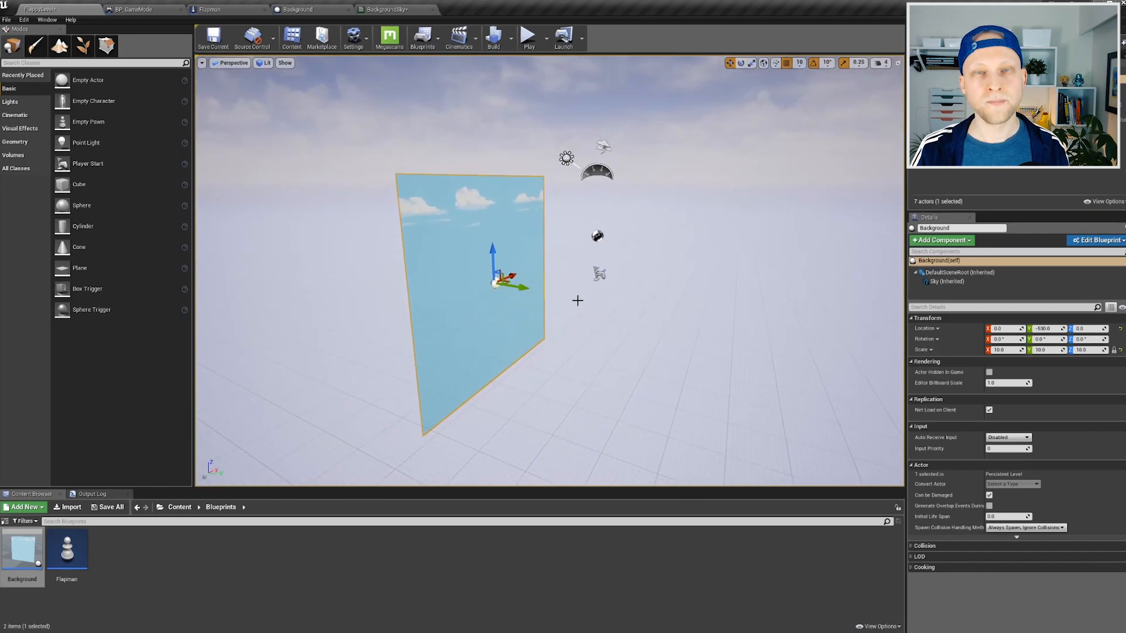
Undo the Player Start's move along Y and reset its location to 0, 0, 0.
click(78, 547)
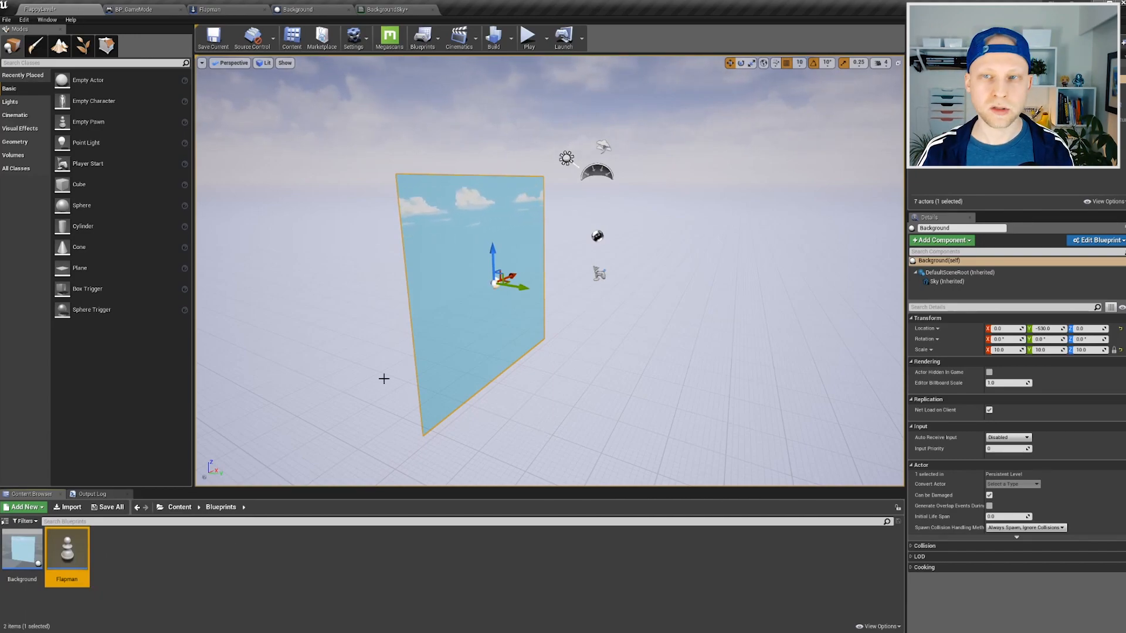
click(600, 276)
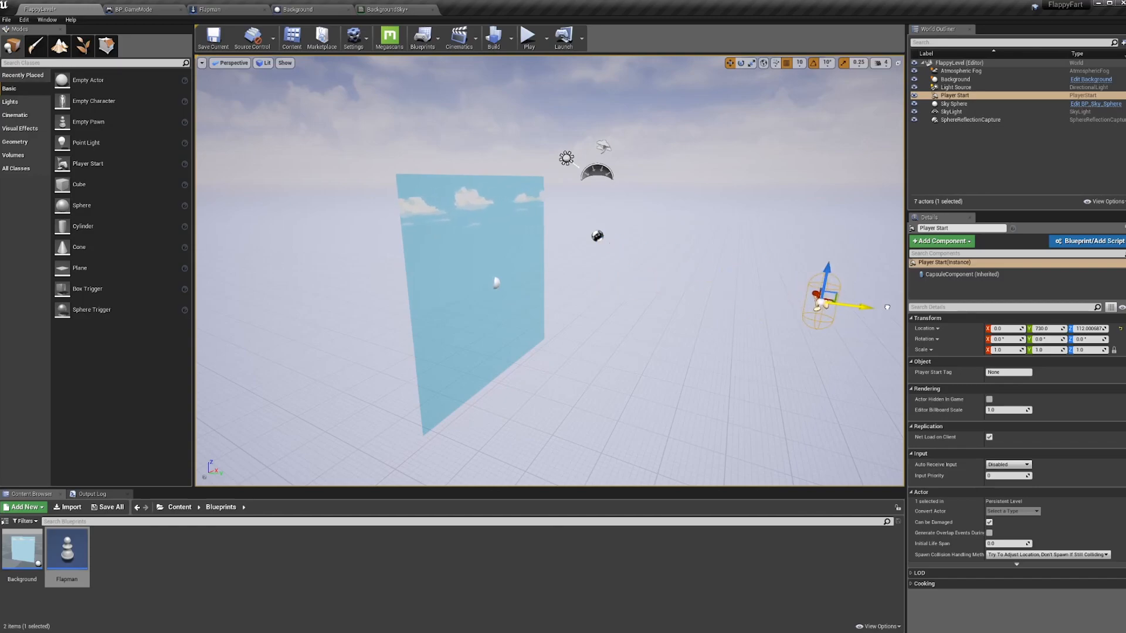
key(ctrl+z)
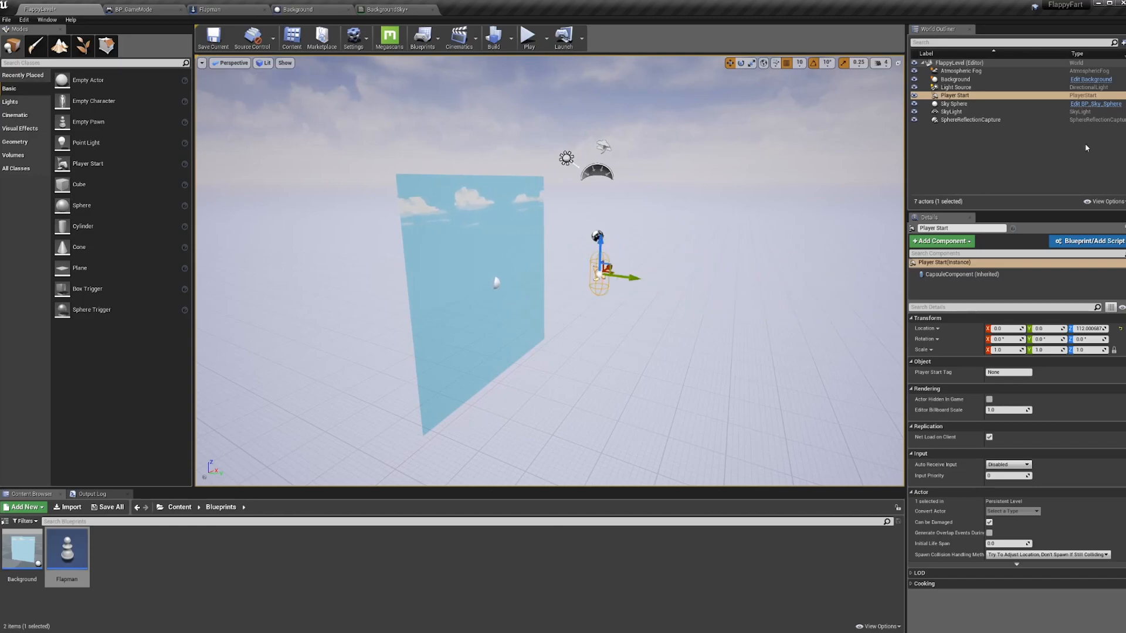
key(f)
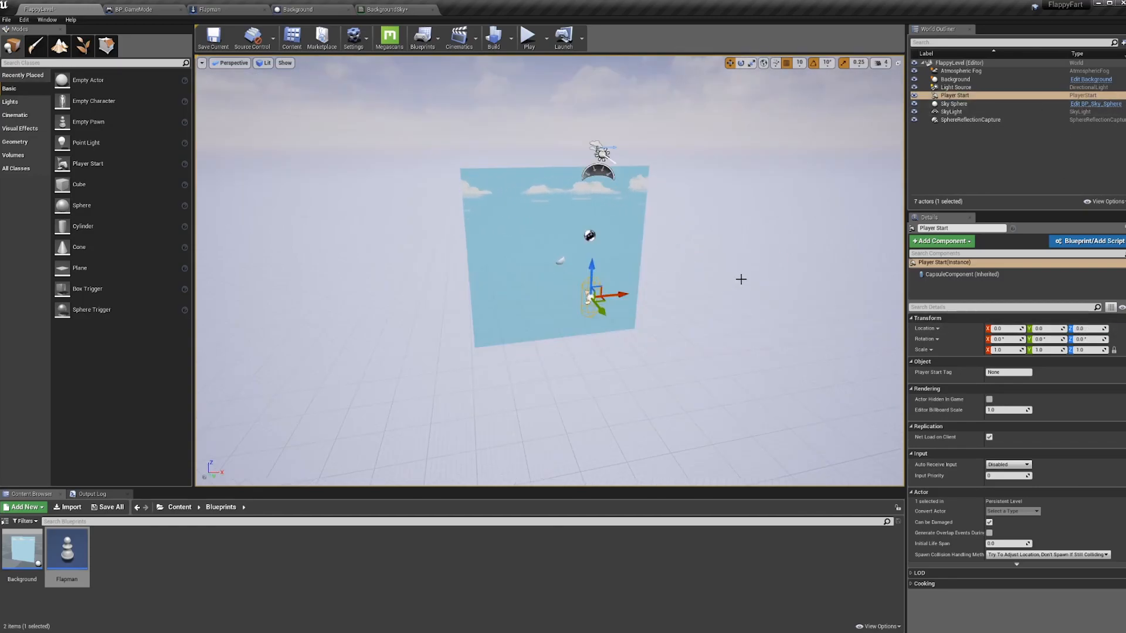
Play-test the level, flapping the character repeatedly to check how much of the view the background covers.
click(528, 37)
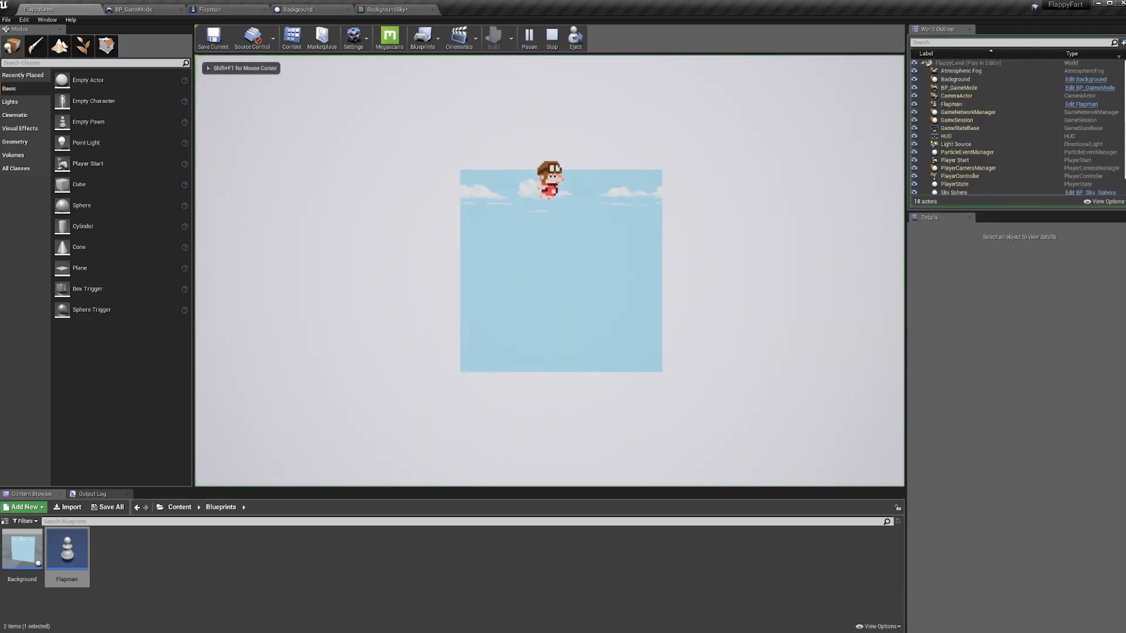
key(space)
key(space)
key(space)
key(space)
key(space)
key(space)
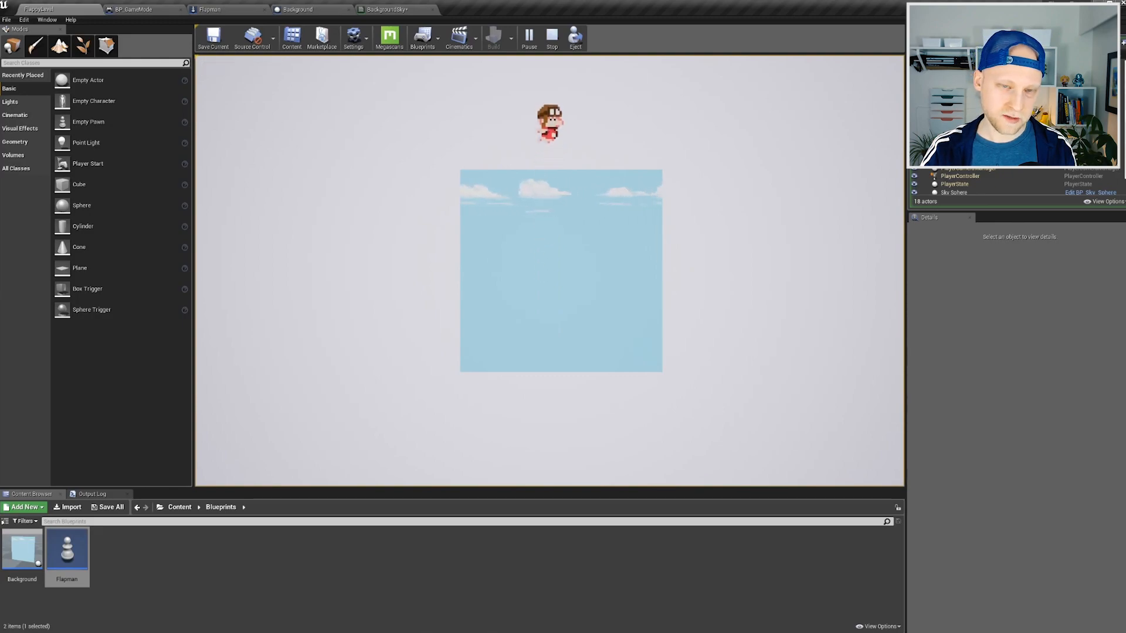
key(space)
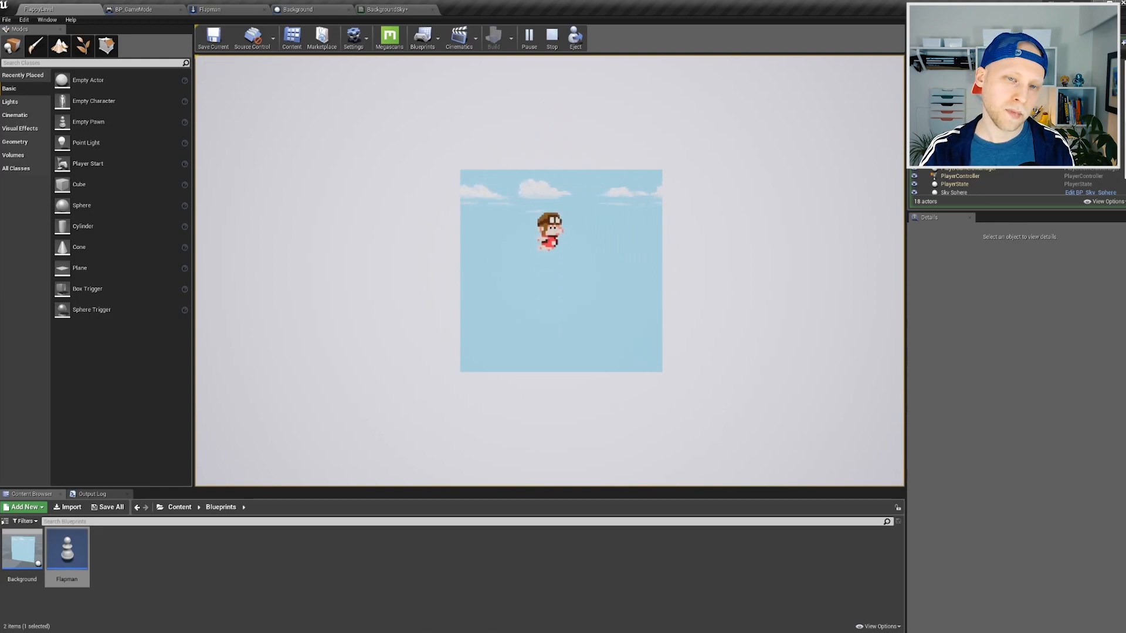
key(space)
key(Escape)
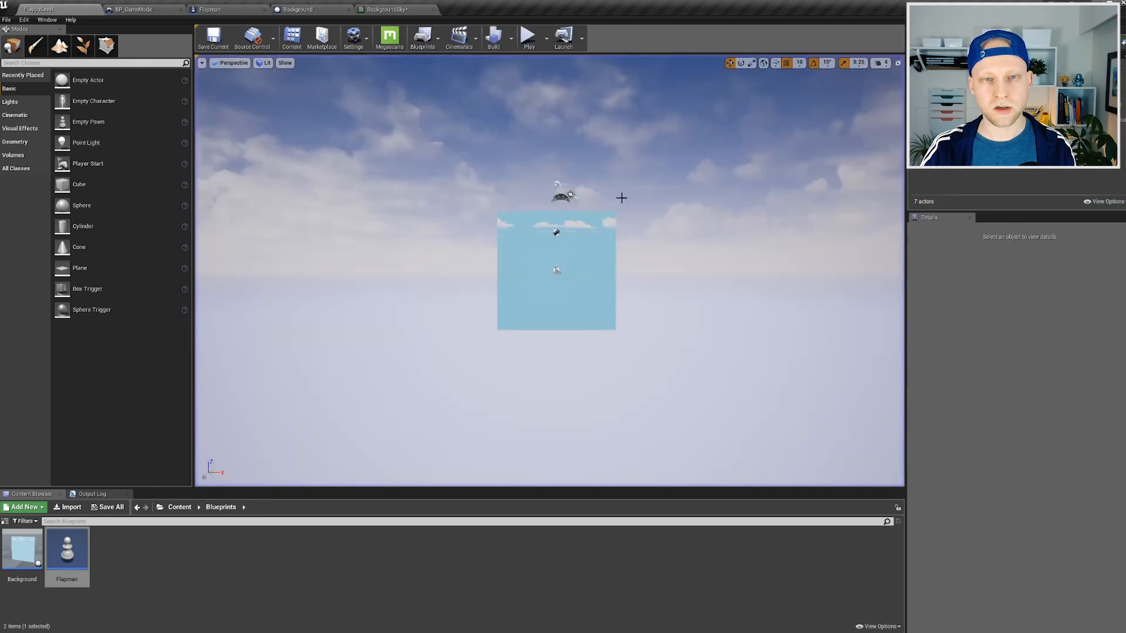
Set the Background actor's scale in the level back to 1.0 on all axes.
click(1014, 350)
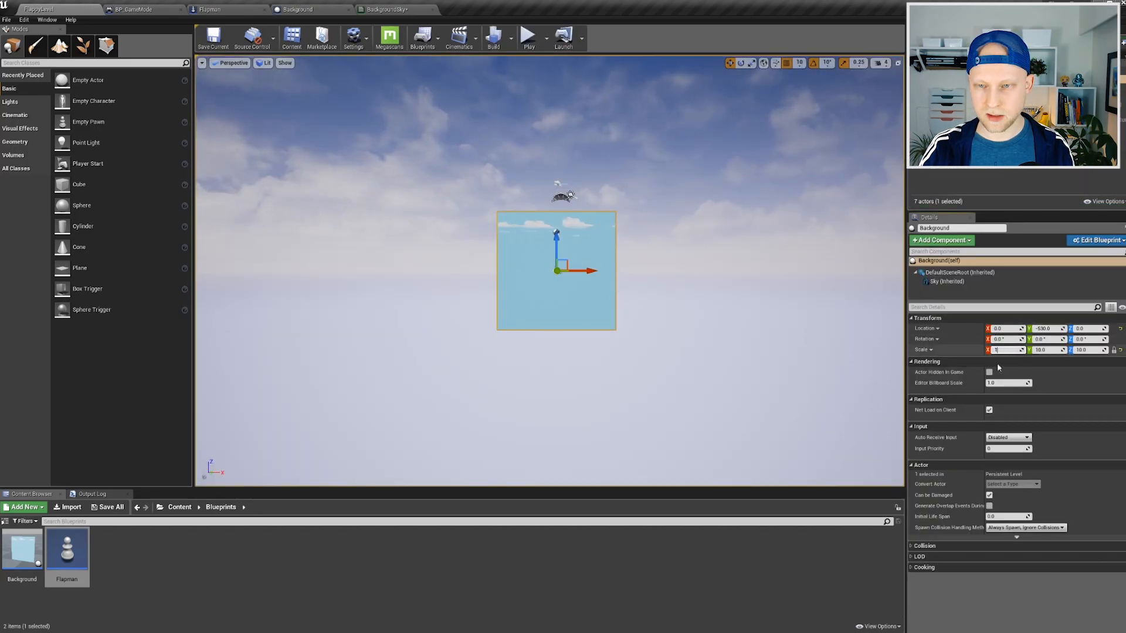
text(1)
click(809, 579)
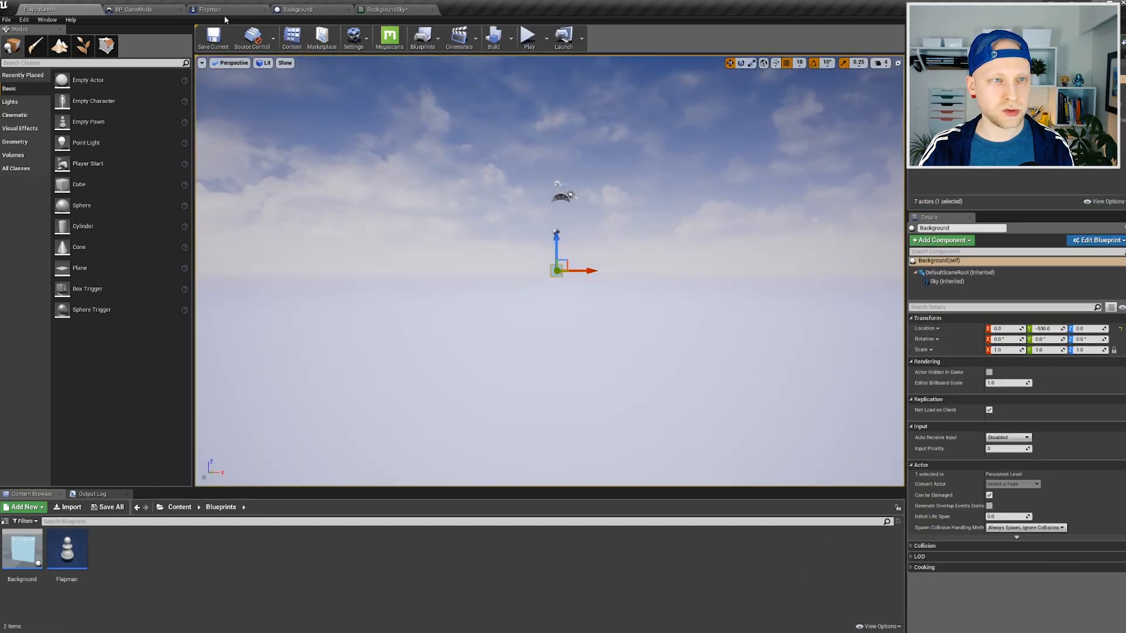
Set the Sky plane's scale to 24 in the Background blueprint and check the background's coverage by playing FlappyLevel.
click(286, 10)
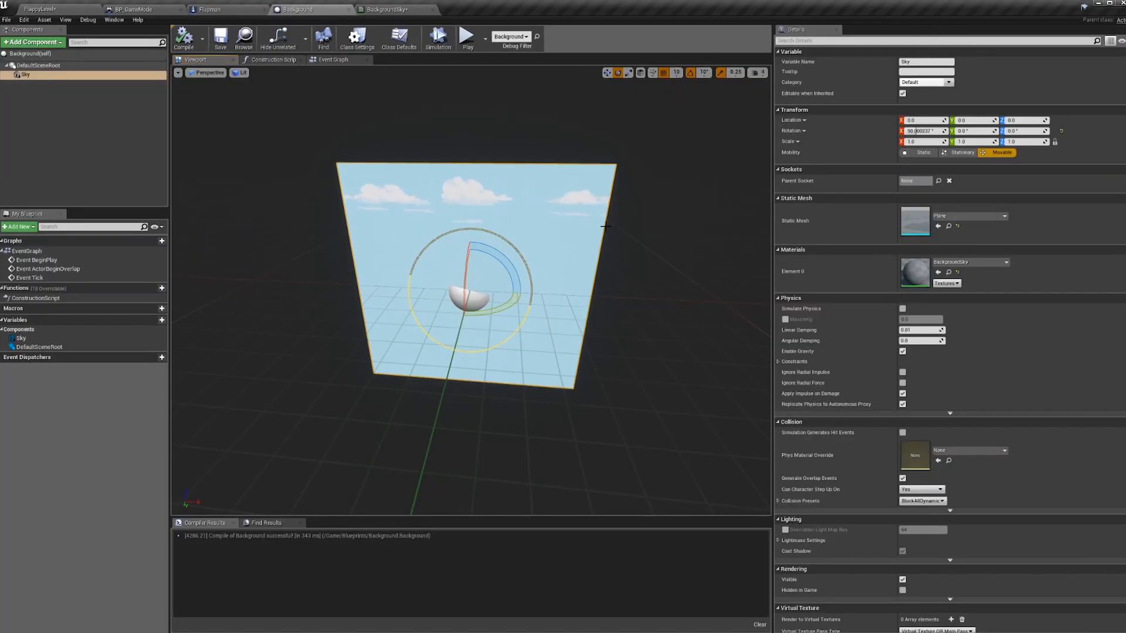
click(922, 142)
text(24)
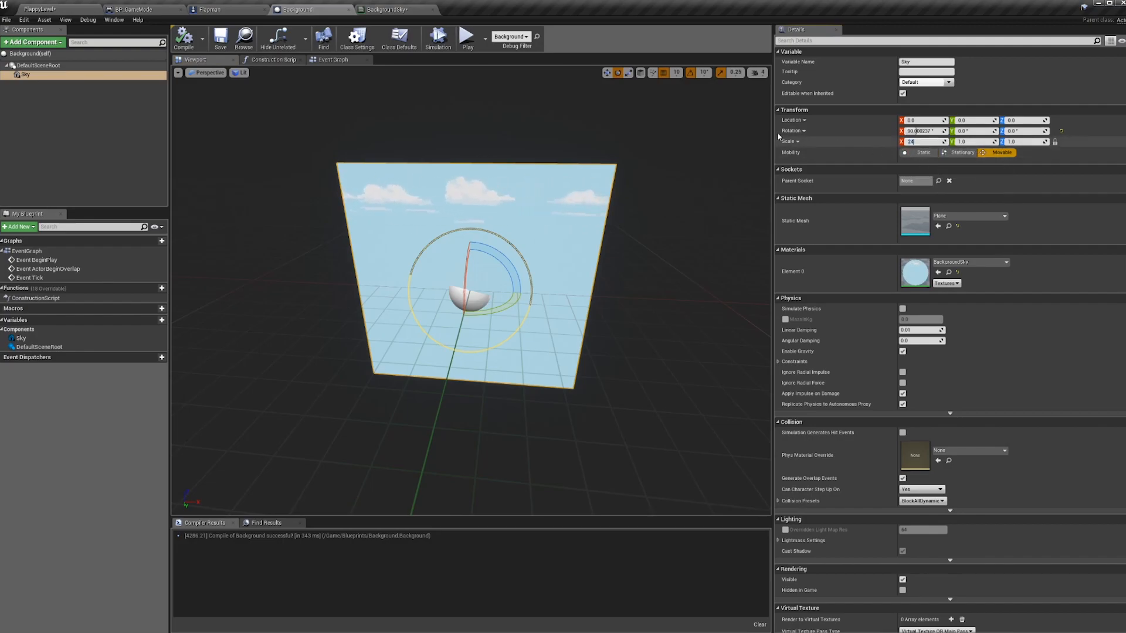
key(Return)
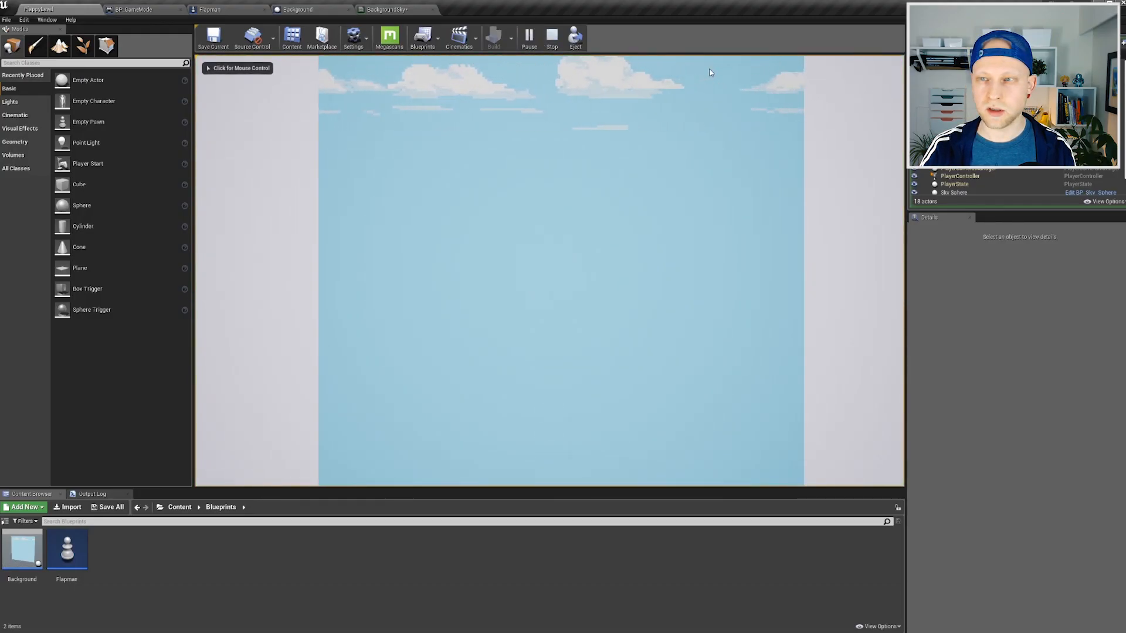
click(551, 39)
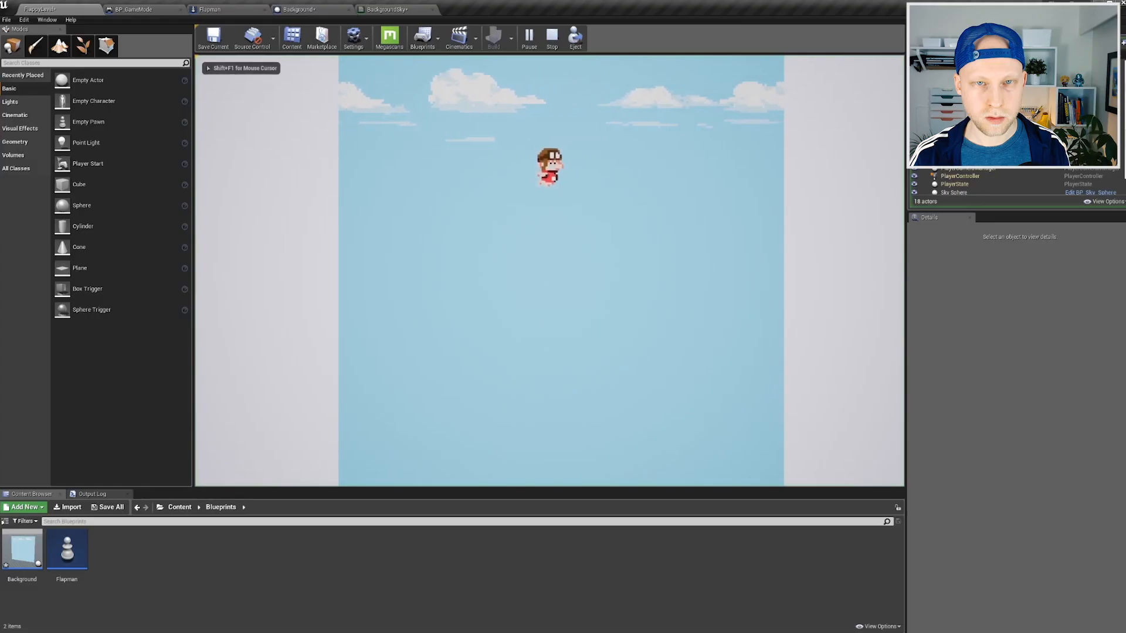
Flap the character in the running game to judge the sky's size and scrolling, and end the play session.
key(space)
key(space)
key(space)
key(shift+F1)
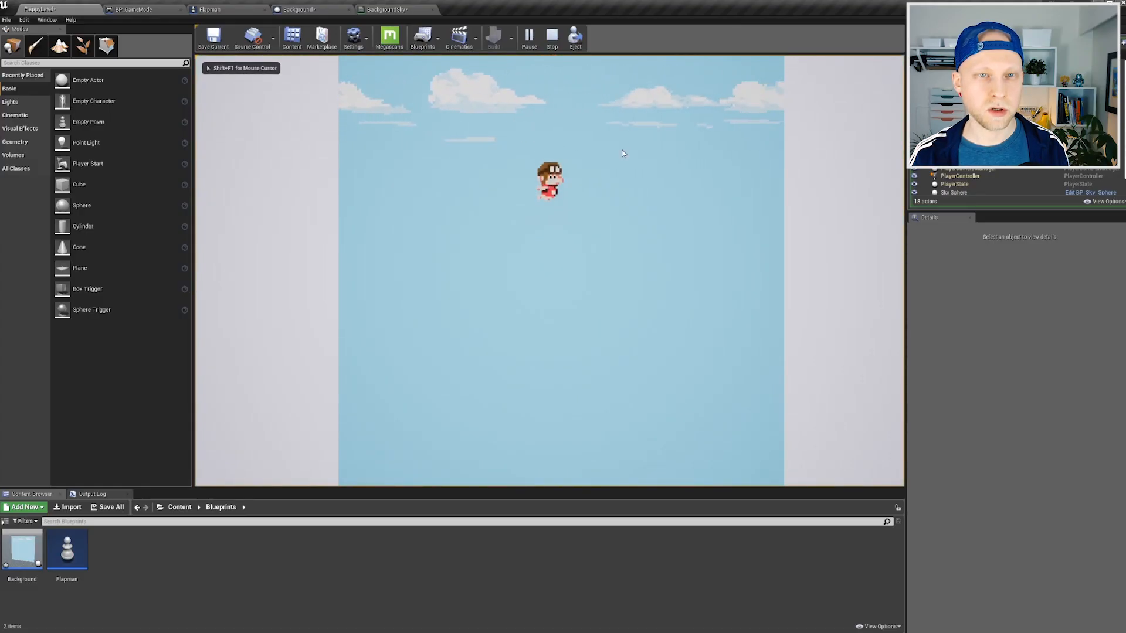
key(Escape)
Set the Panner's Speed X to 0.1 in the BackgroundSky material and apply the change.
click(386, 10)
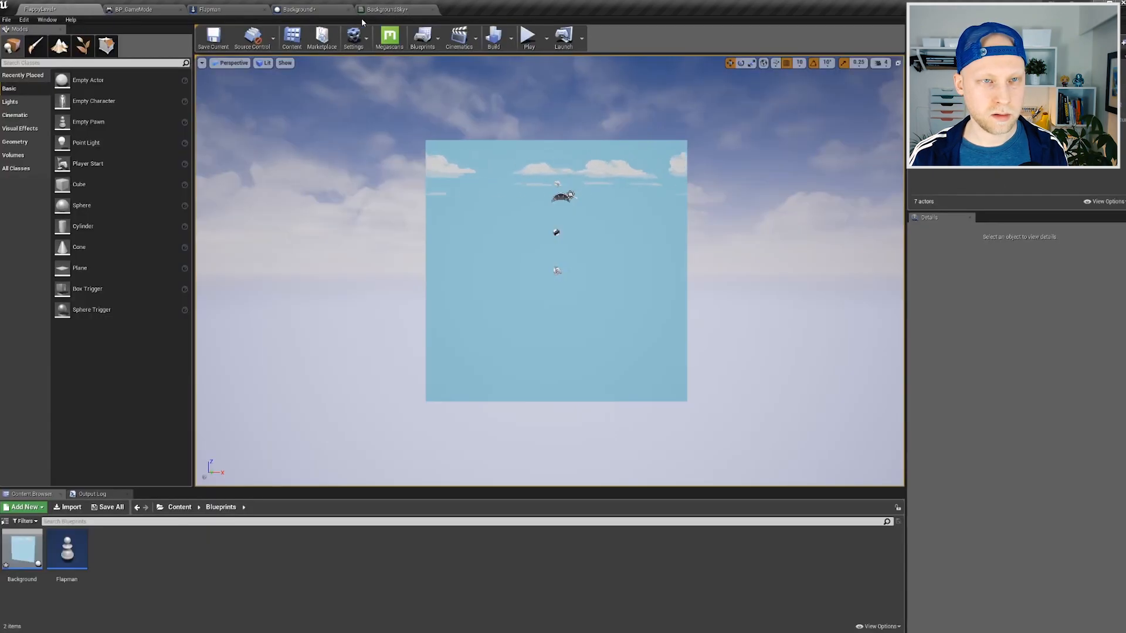
click(286, 10)
click(410, 10)
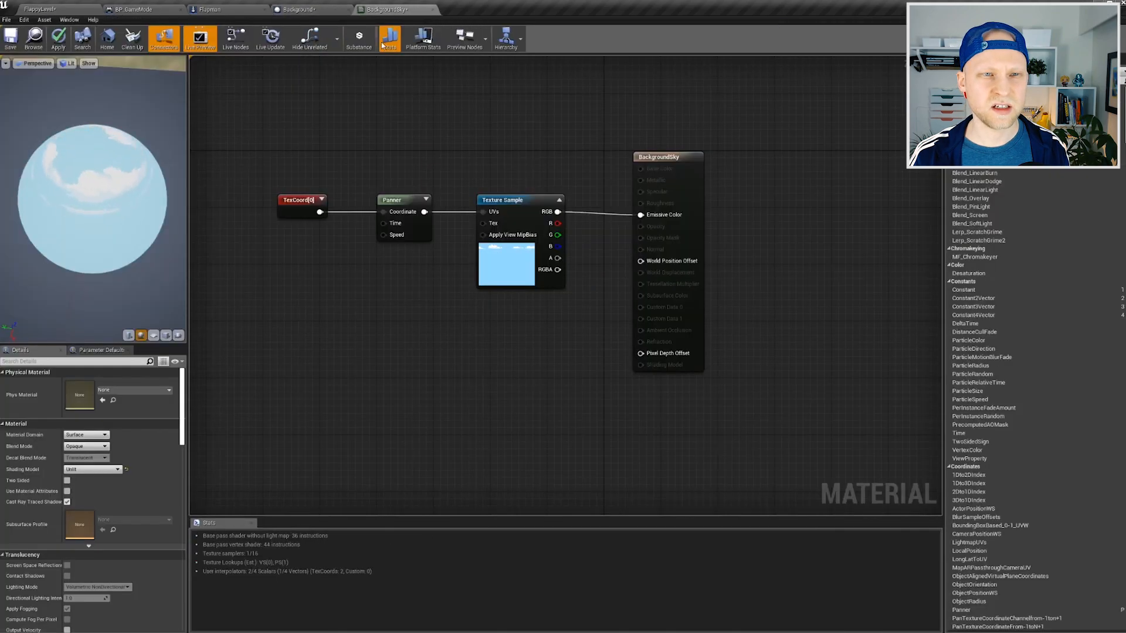
click(86, 383)
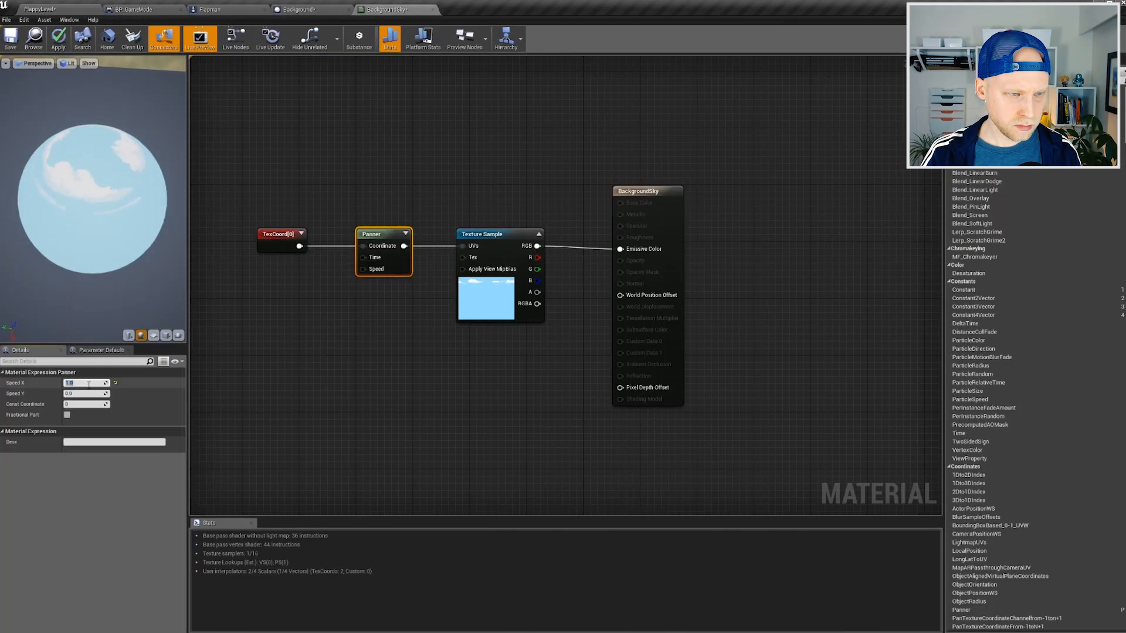
text(.1)
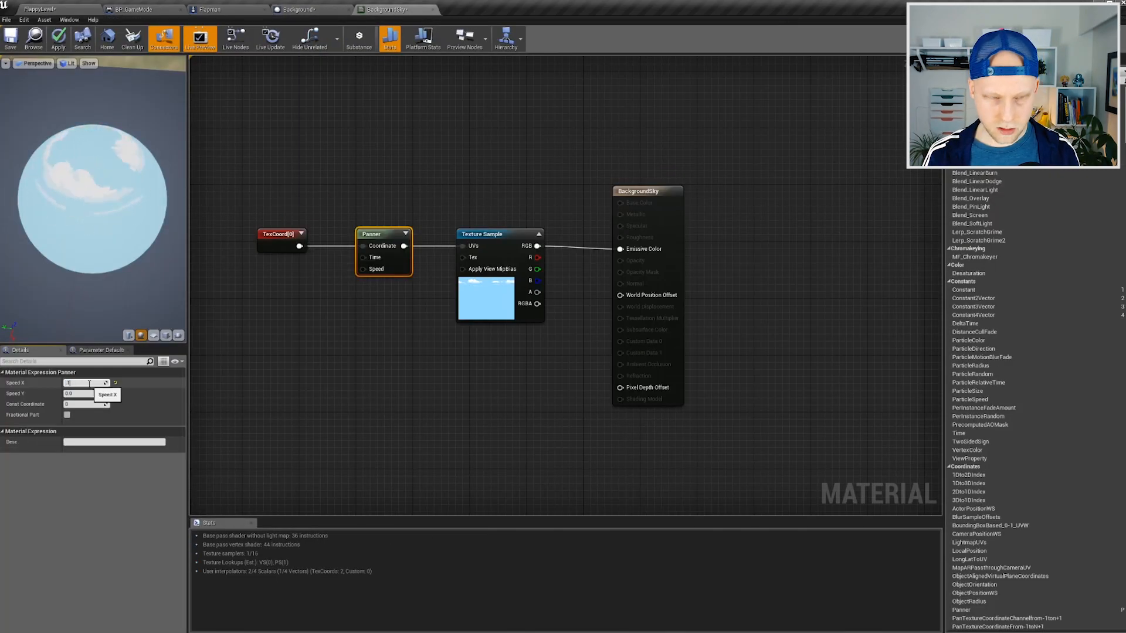
key(Return)
Play-test FlappyLevel to check the slower cloud scrolling behind the character.
click(75, 10)
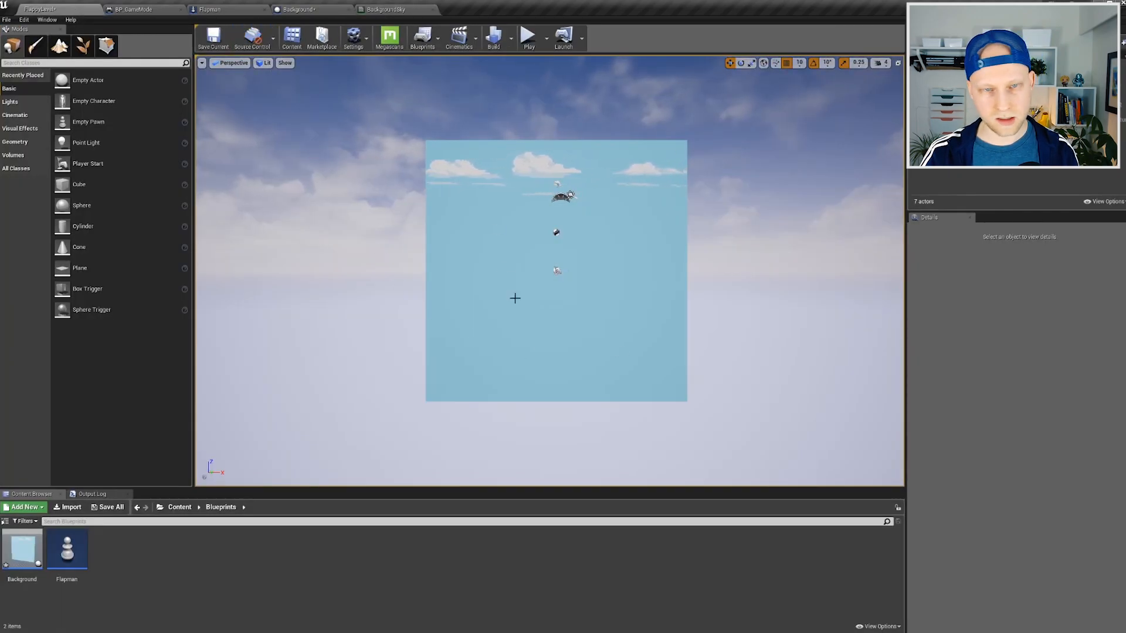
click(529, 37)
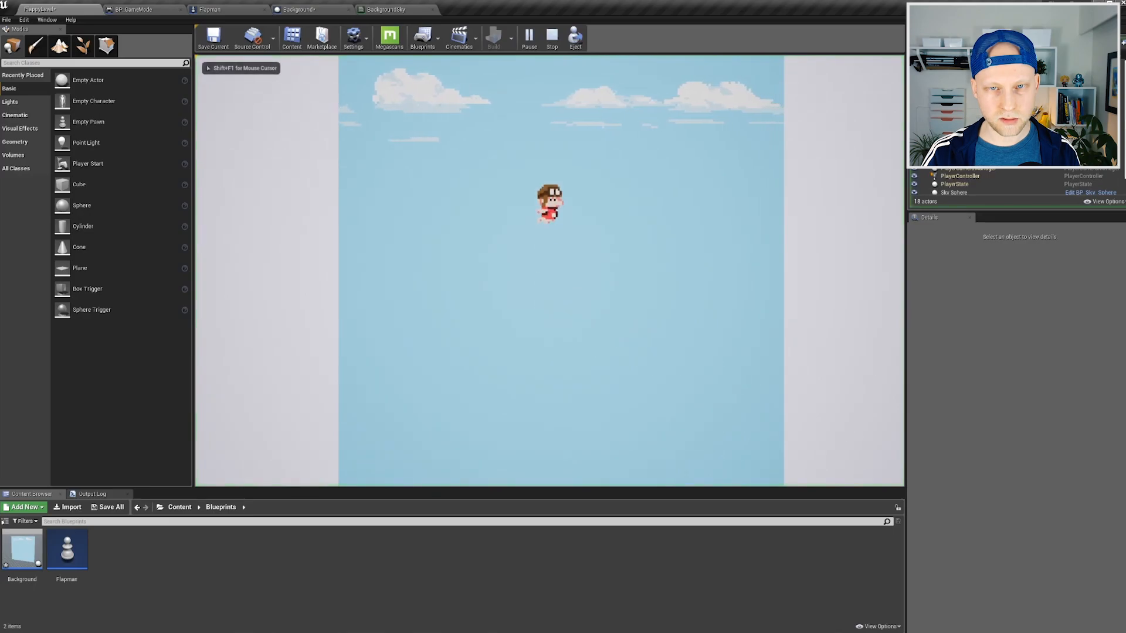
key(Escape)
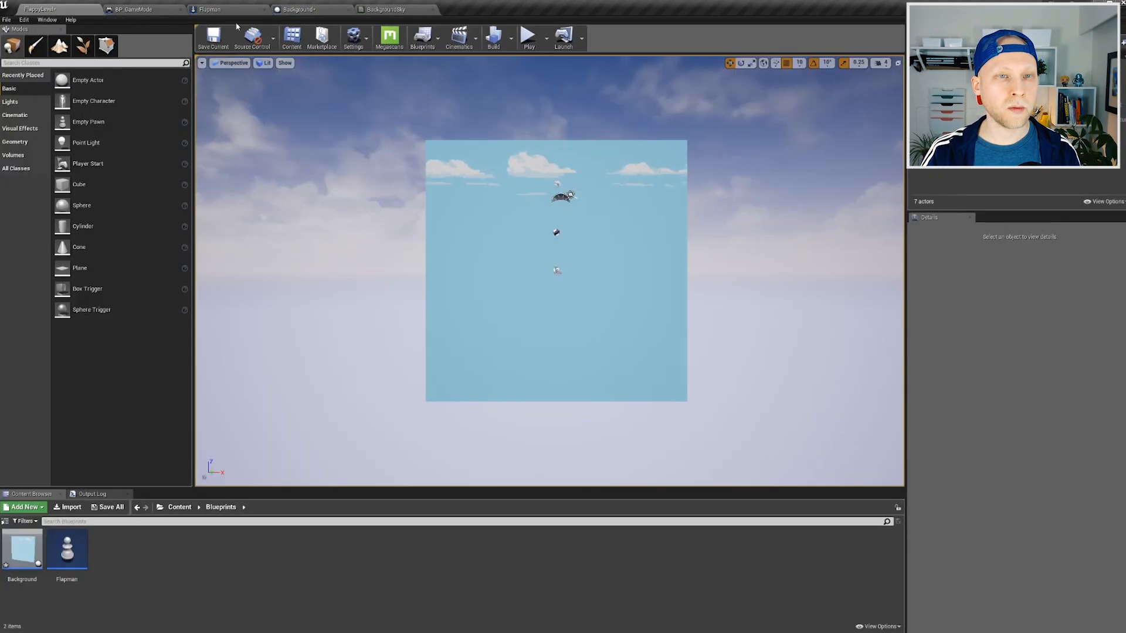
click(528, 37)
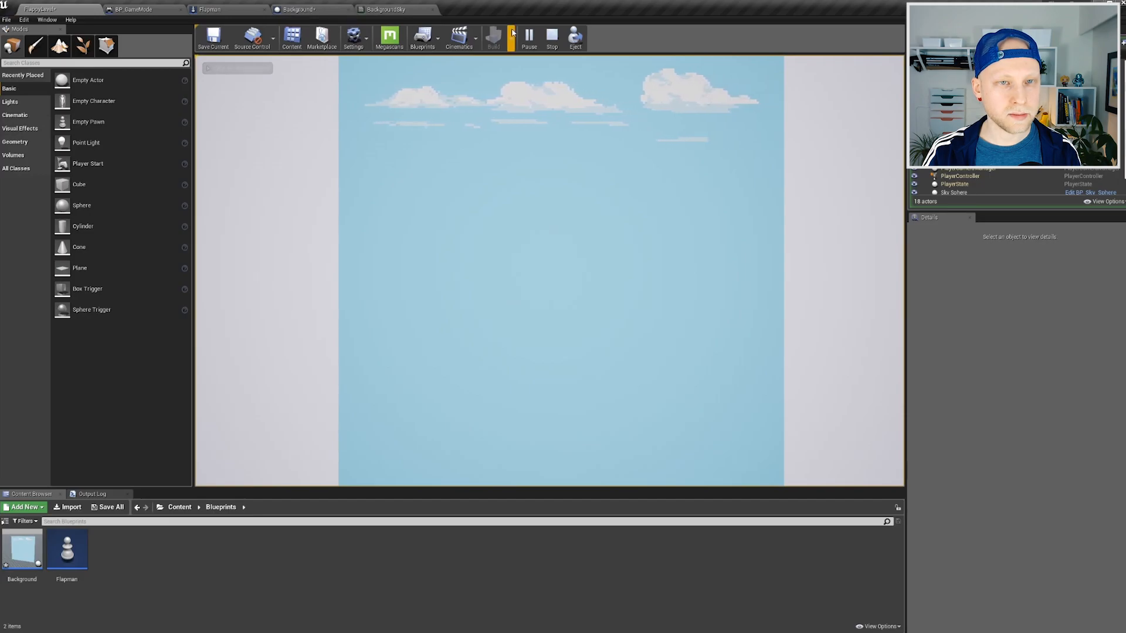
Duplicate the Sky plane in the Background blueprint and move the copy along X to 2200, edge to edge with the original.
click(299, 10)
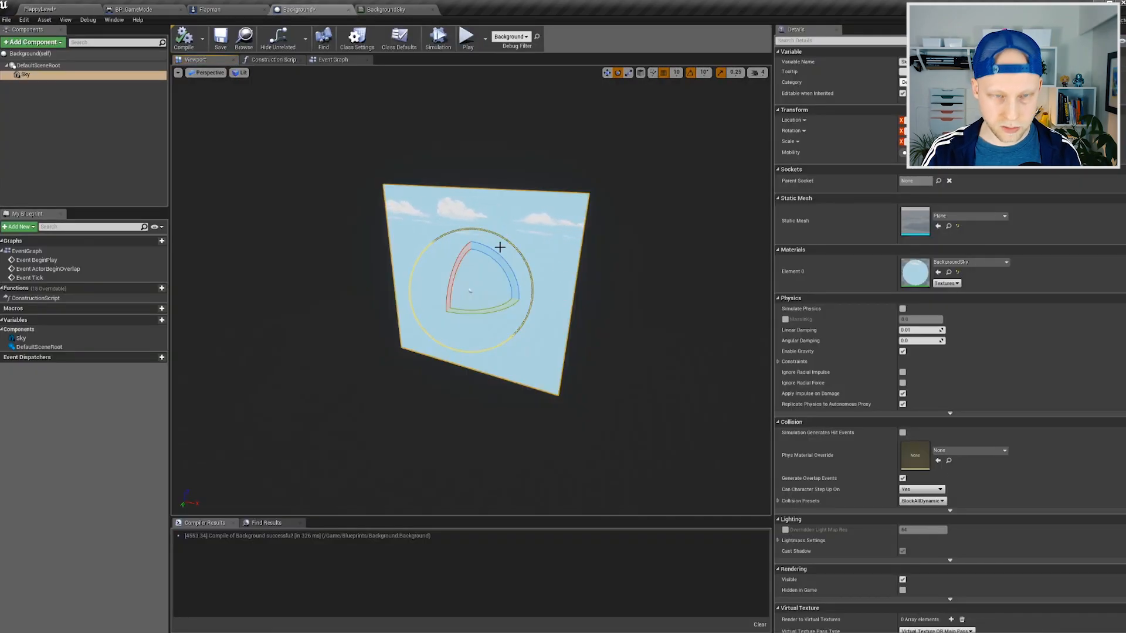
key(ctrl+w)
key(w)
drag(508, 297, 750, 344)
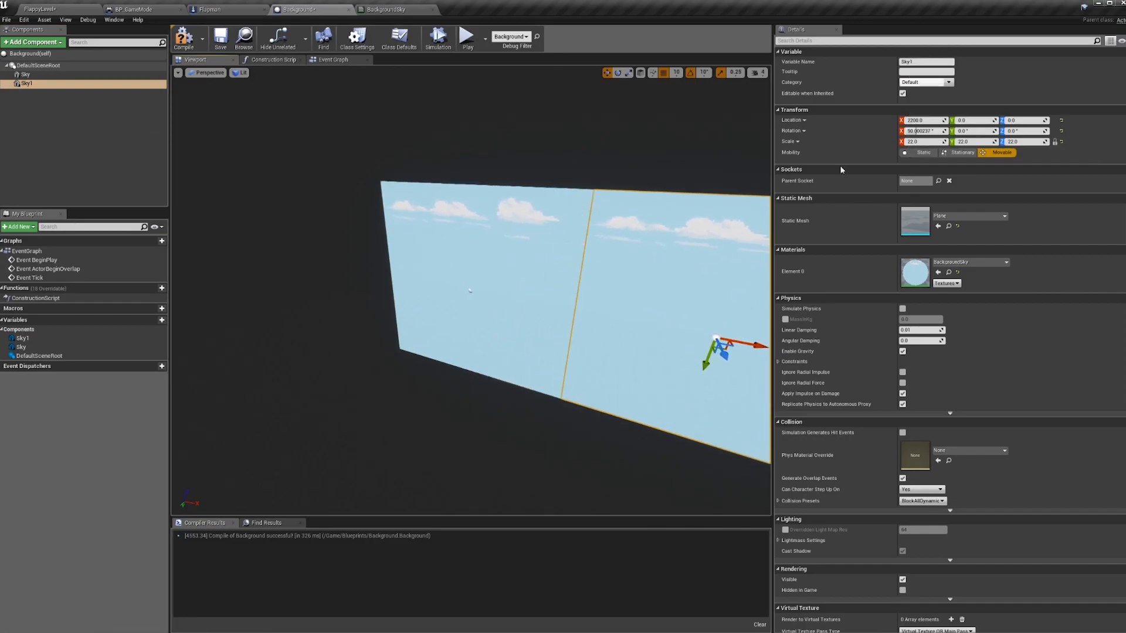
Duplicate the Sky1 plane in the Background blueprint and set the copy's X location to -2200.
key(ctrl+w)
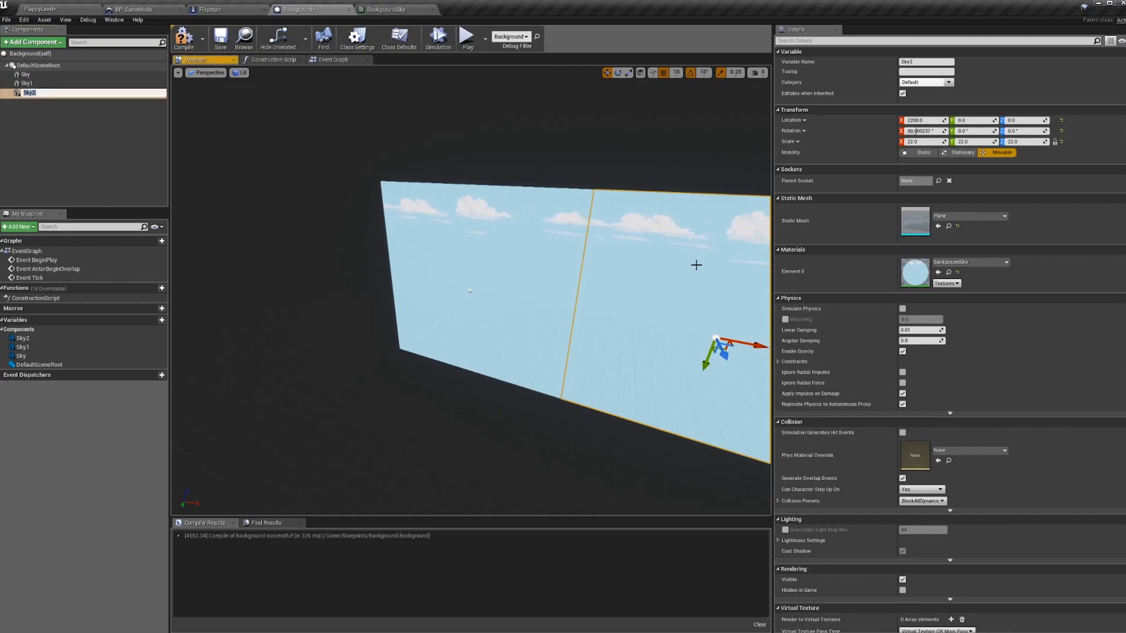
click(923, 120)
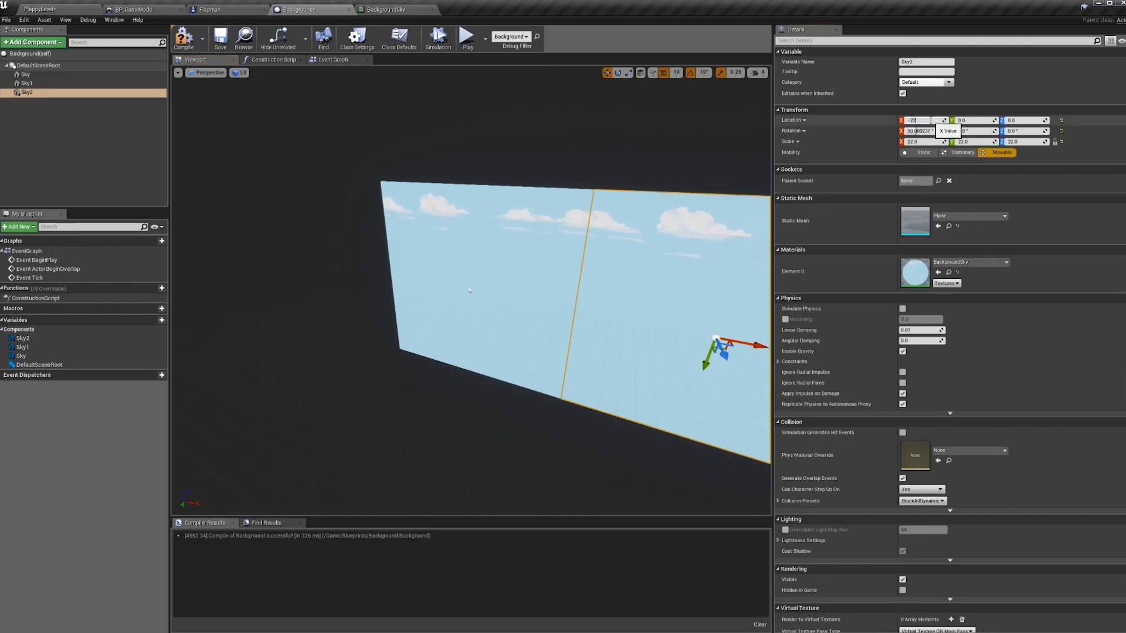
text(-2200)
key(Return)
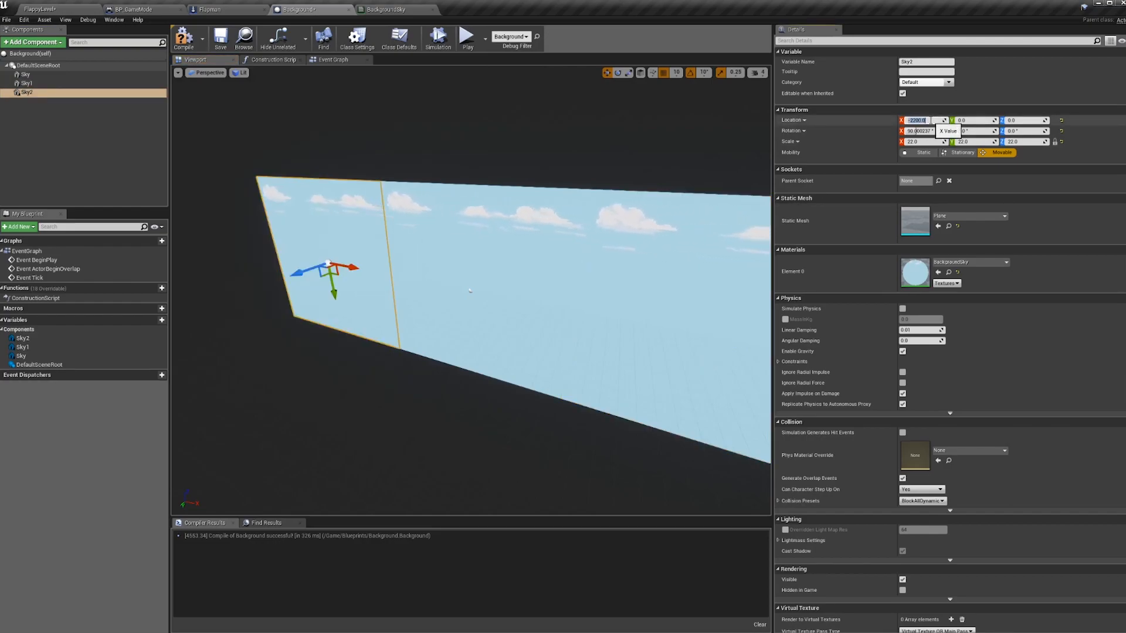
Play-test the game to check that the three sky planes fill the view, and end the session.
click(467, 37)
key(space)
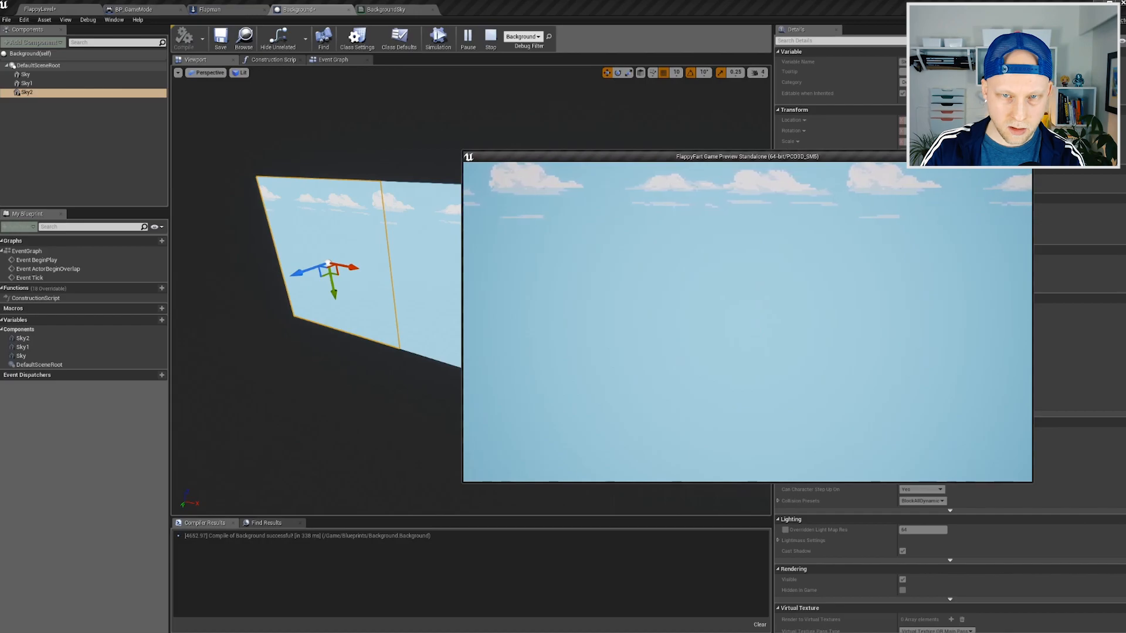
key(Escape)
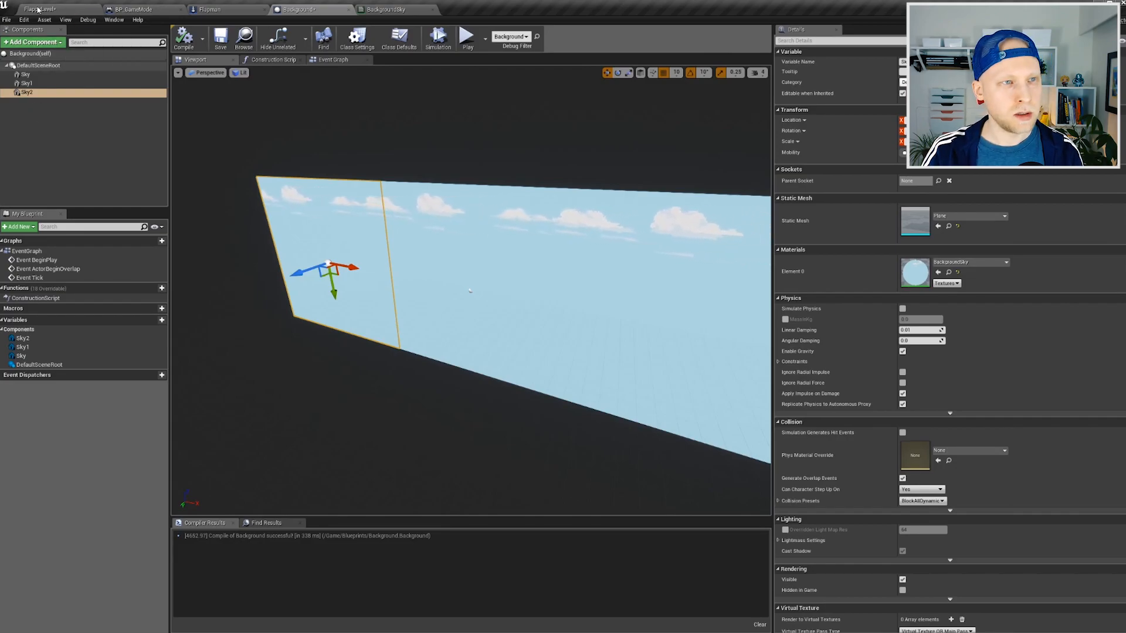
Duplicate the BackgroundSky material in the Materials folder and name the copy BackgroundTrees.
click(55, 10)
click(299, 9)
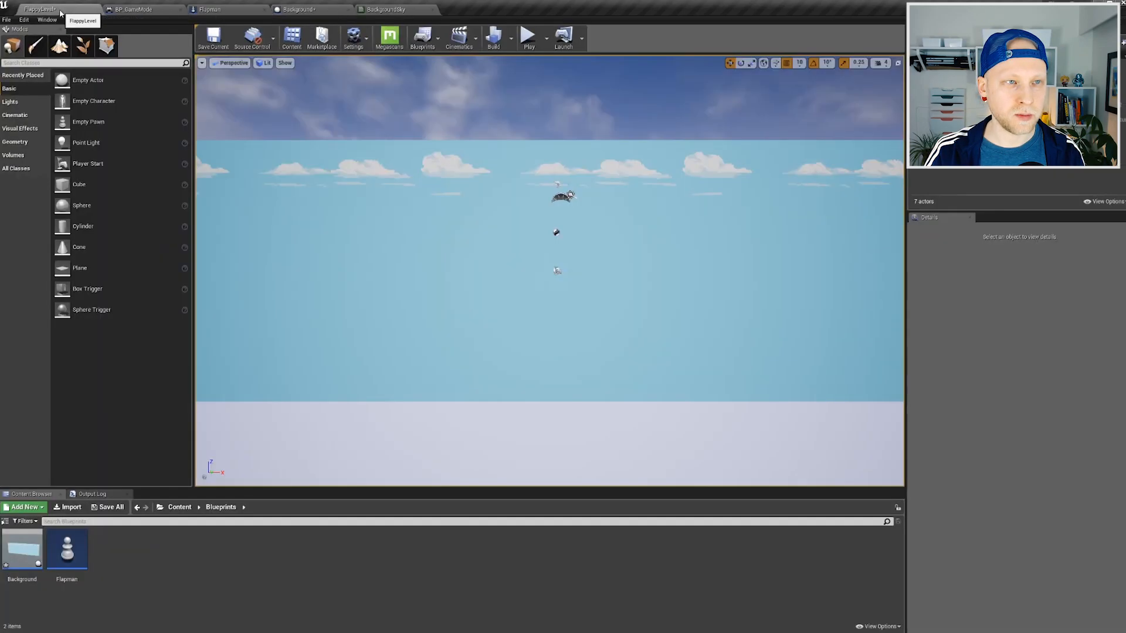
click(55, 9)
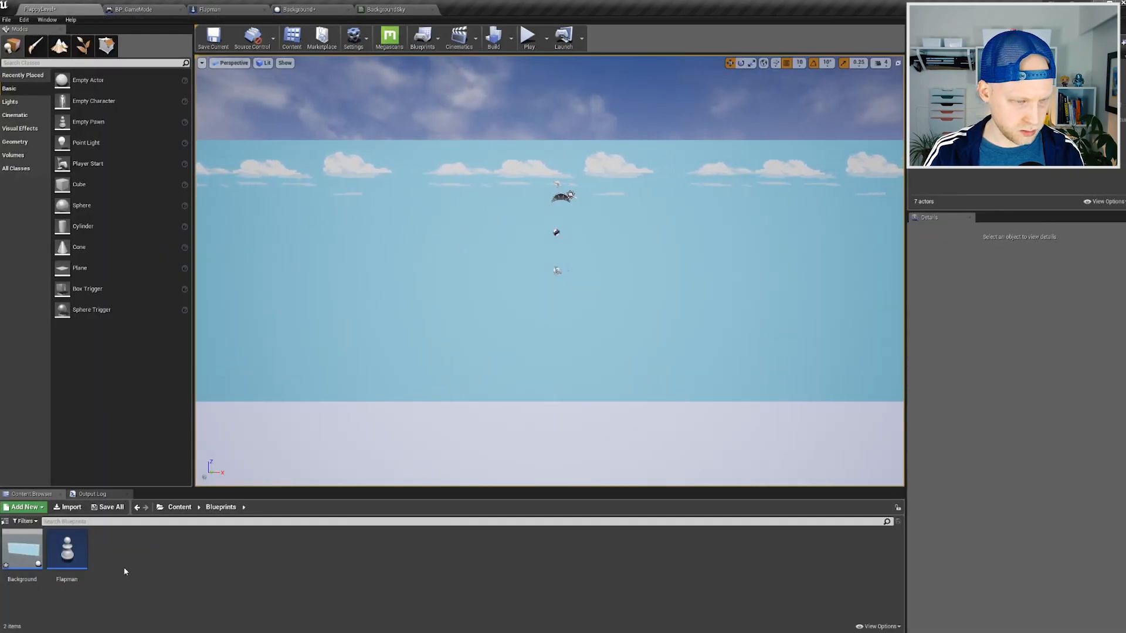
click(180, 507)
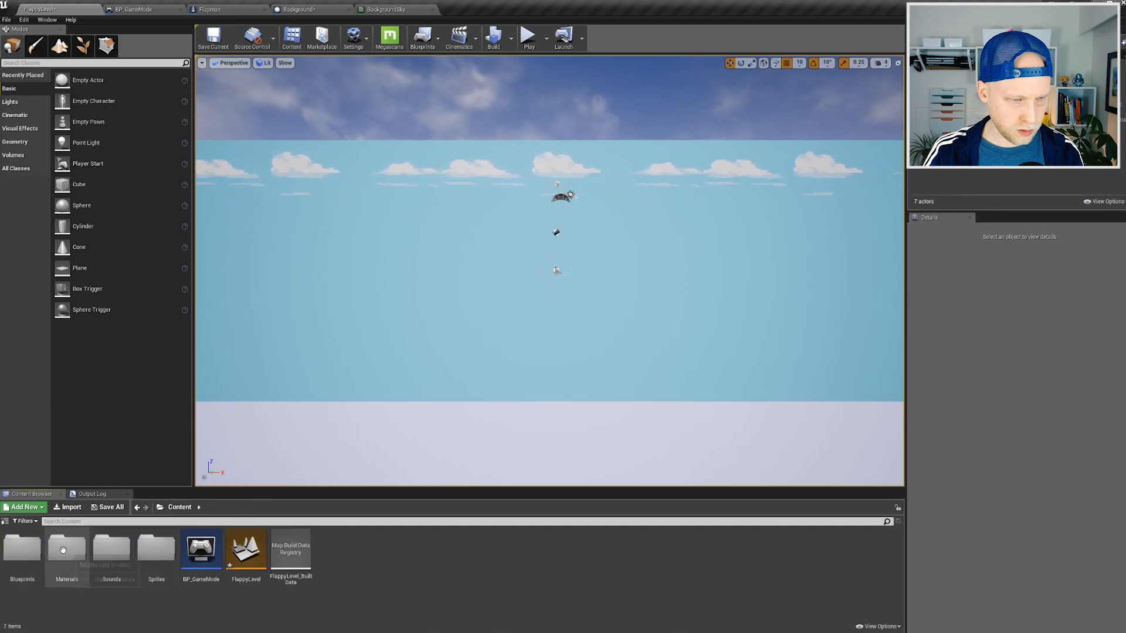
double_click(61, 558)
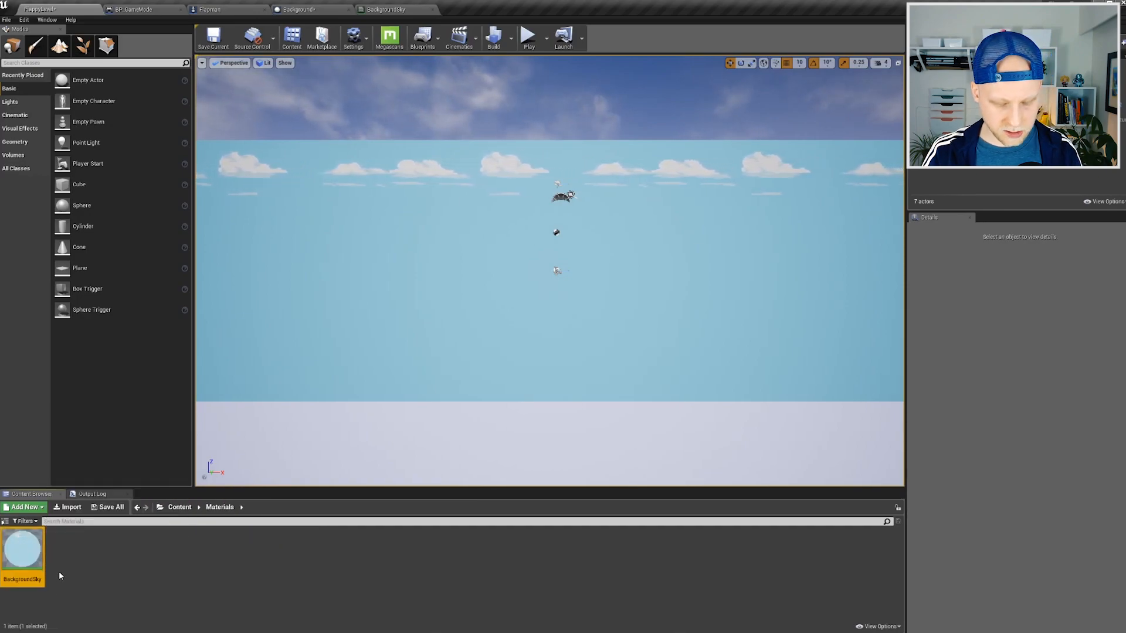
right_click(24, 551)
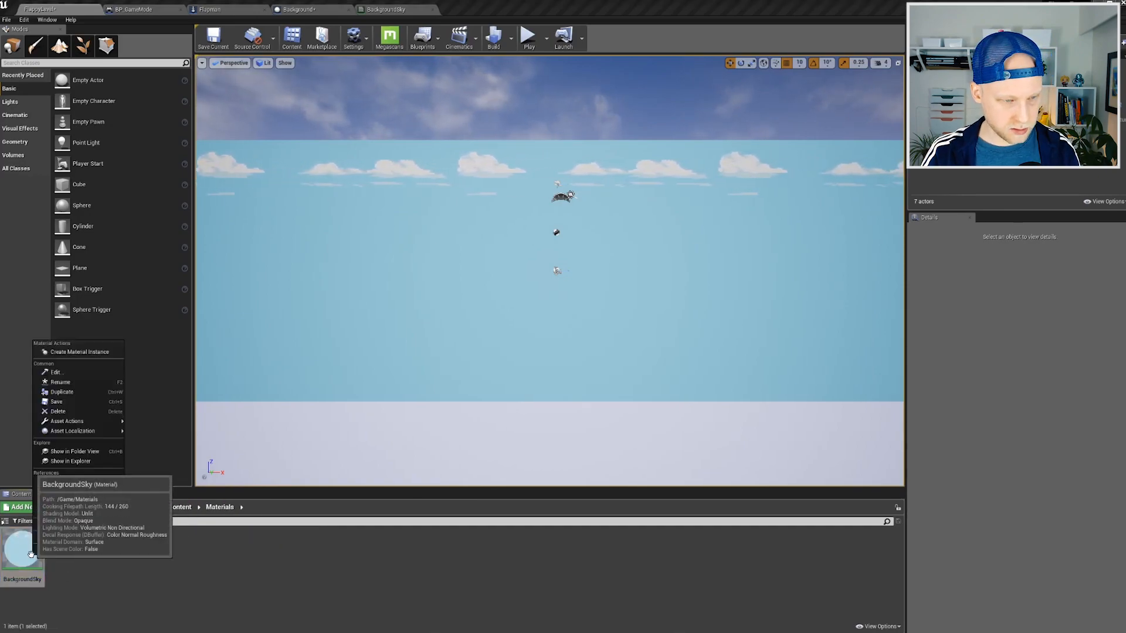
click(76, 394)
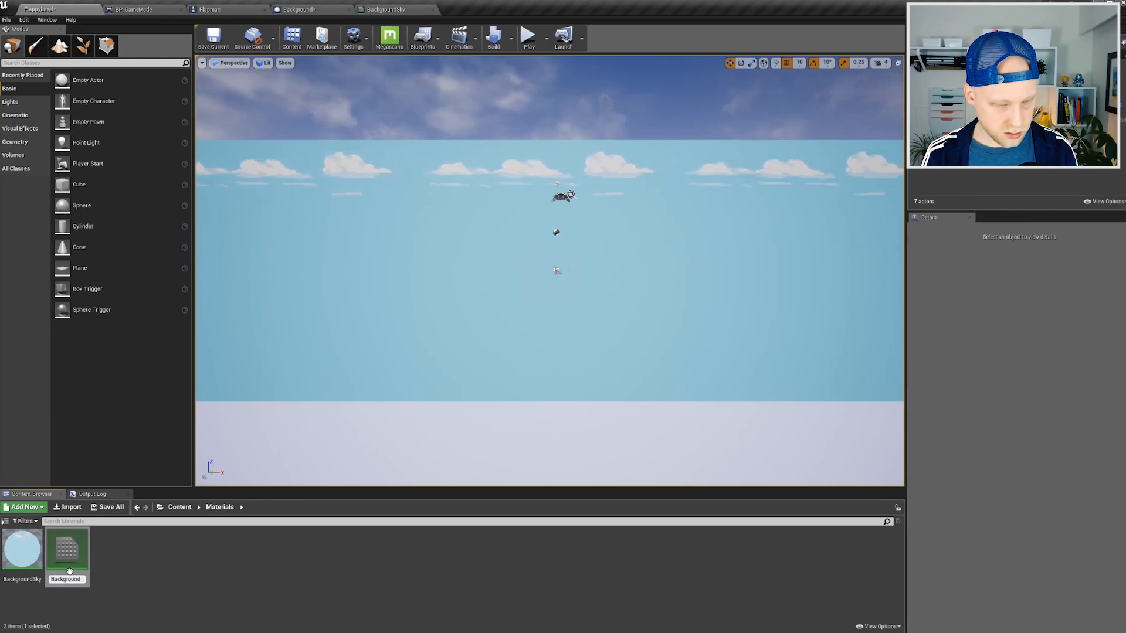
text(BackgroundTrees)
key(Return)
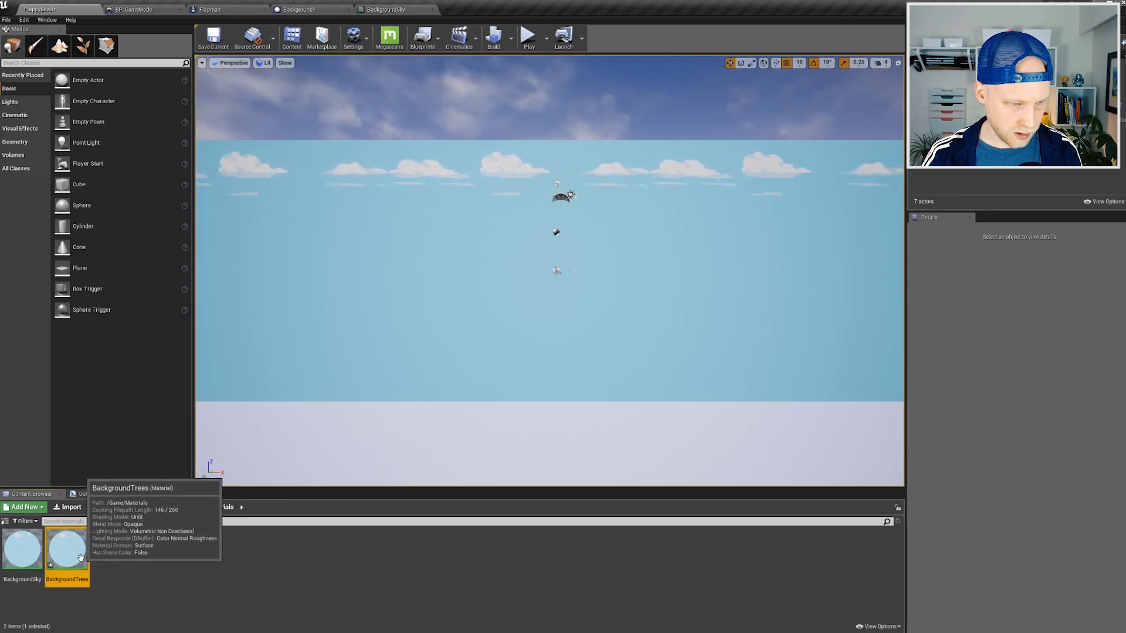
Open the BackgroundTrees material and set its Texture Sample node to the BG_Trees texture.
double_click(66, 549)
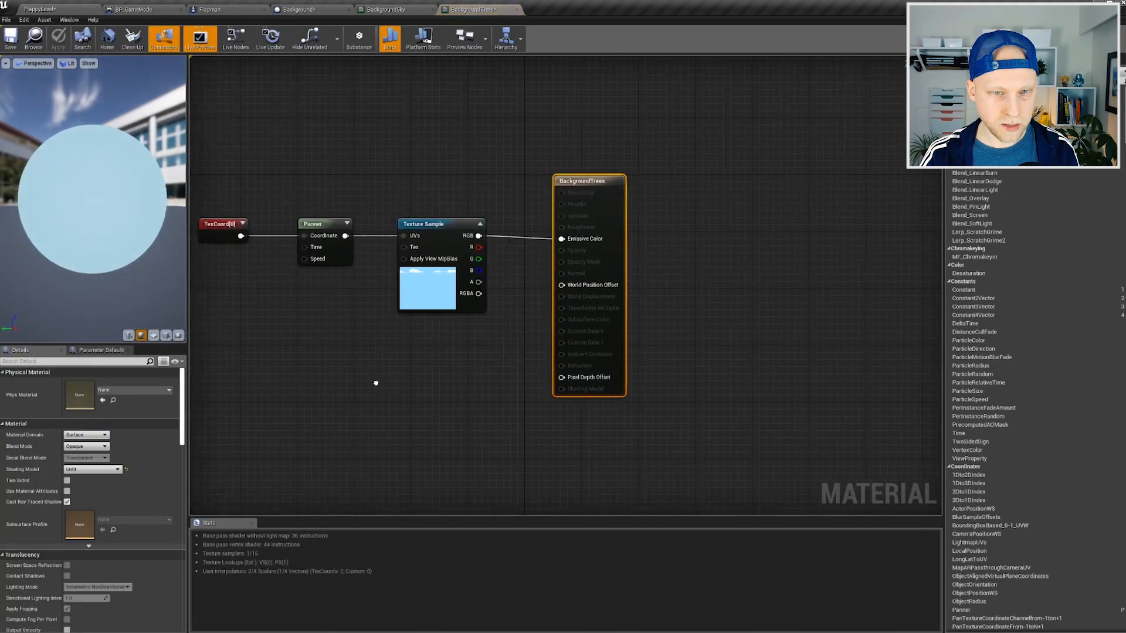
click(546, 236)
click(134, 461)
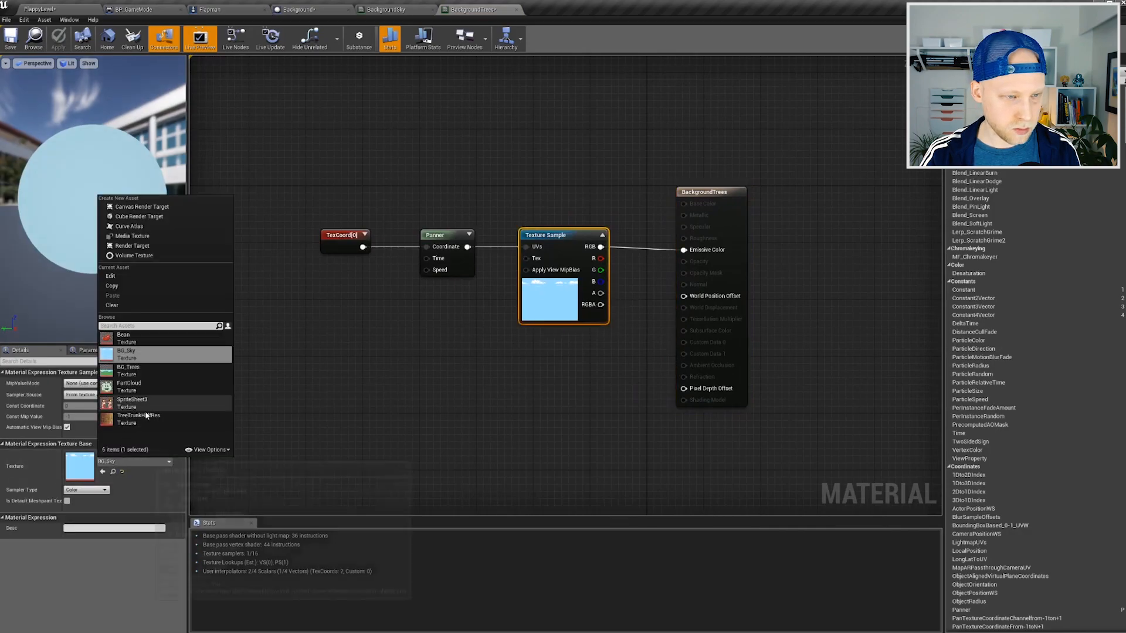
click(156, 371)
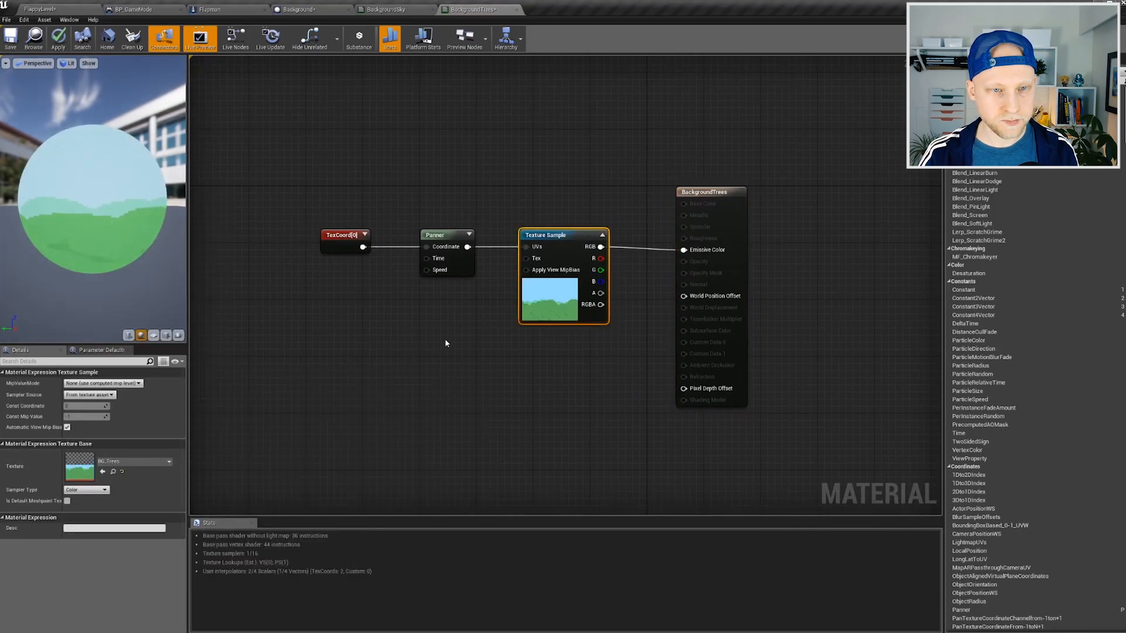
Duplicate the middle Sky plane in the Background blueprint, move the copy slightly in front of the sky, and rename it Trees.
click(300, 9)
click(25, 75)
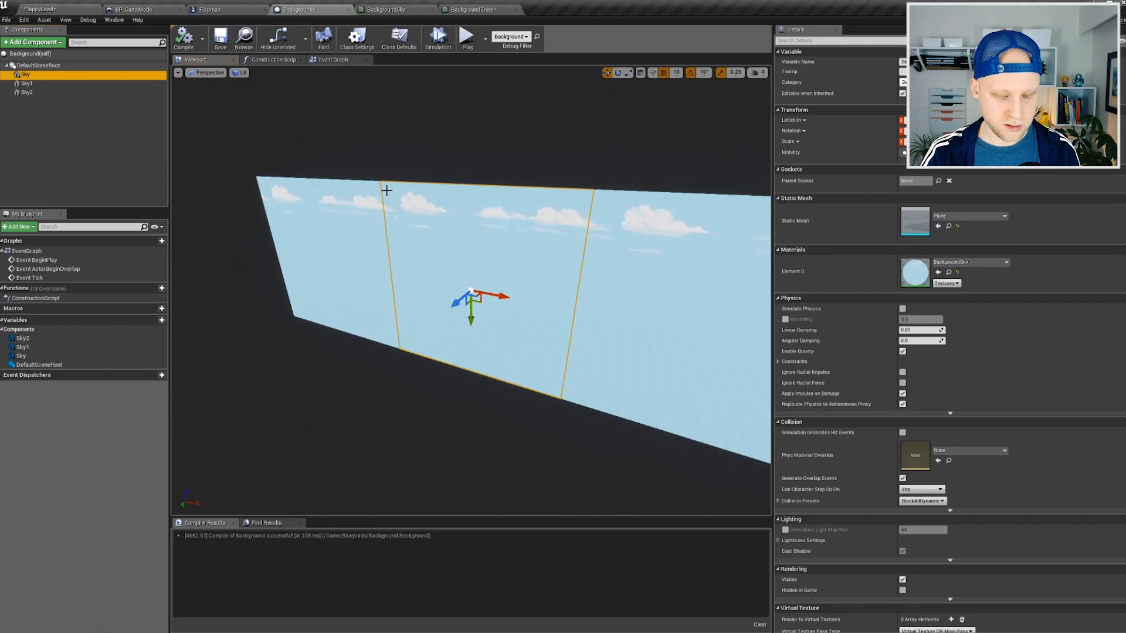
key(ctrl+w)
key(Return)
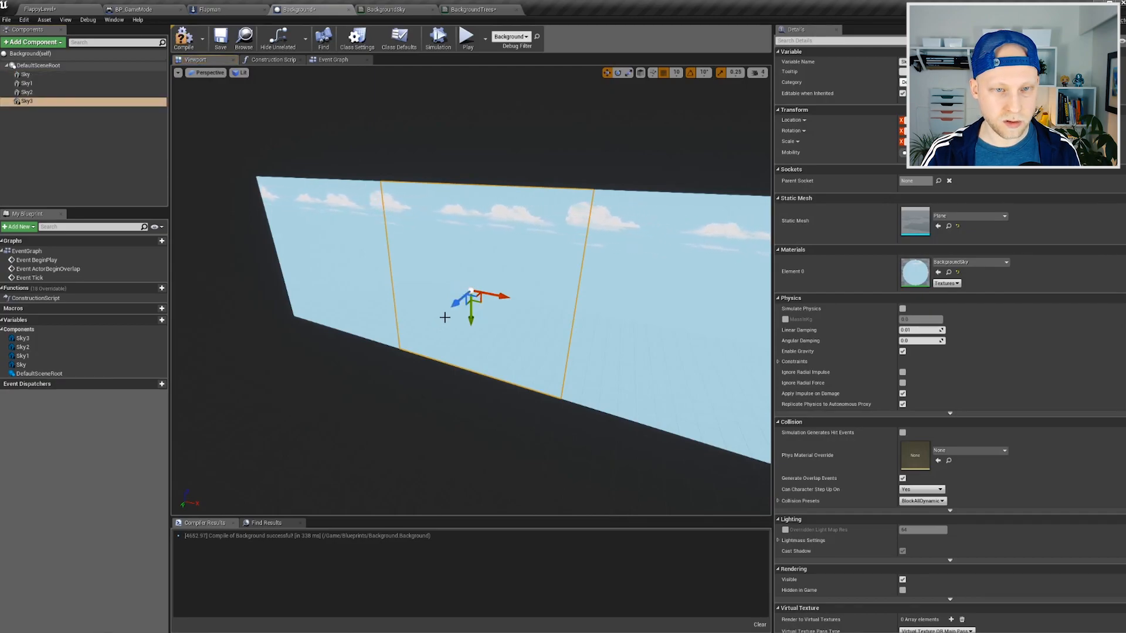
drag(459, 301, 448, 306)
click(27, 101)
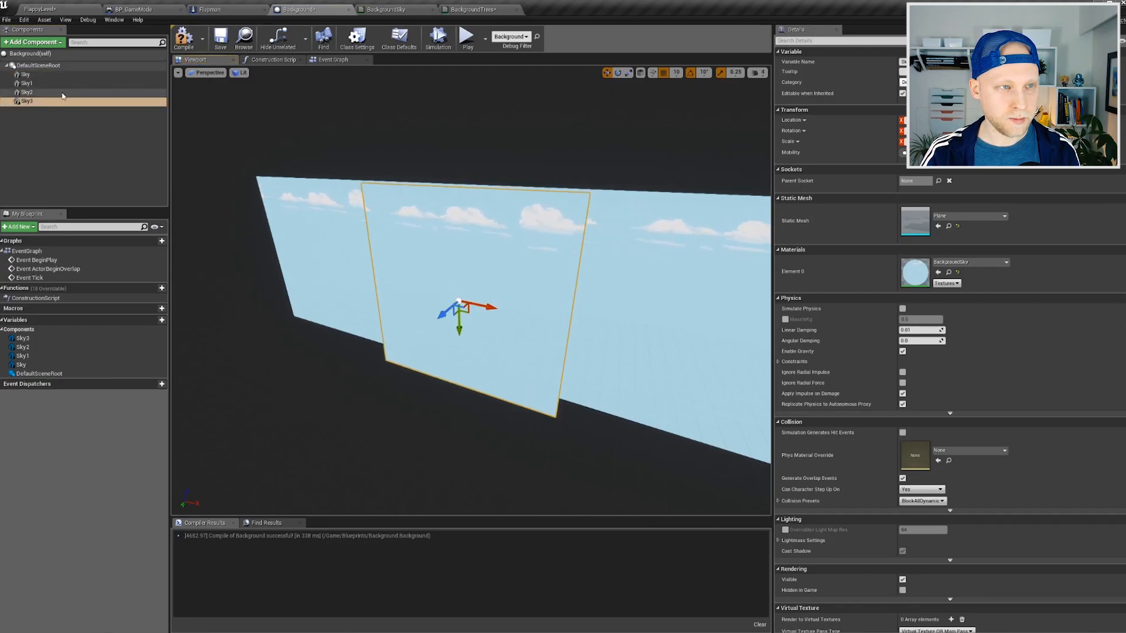
click(29, 103)
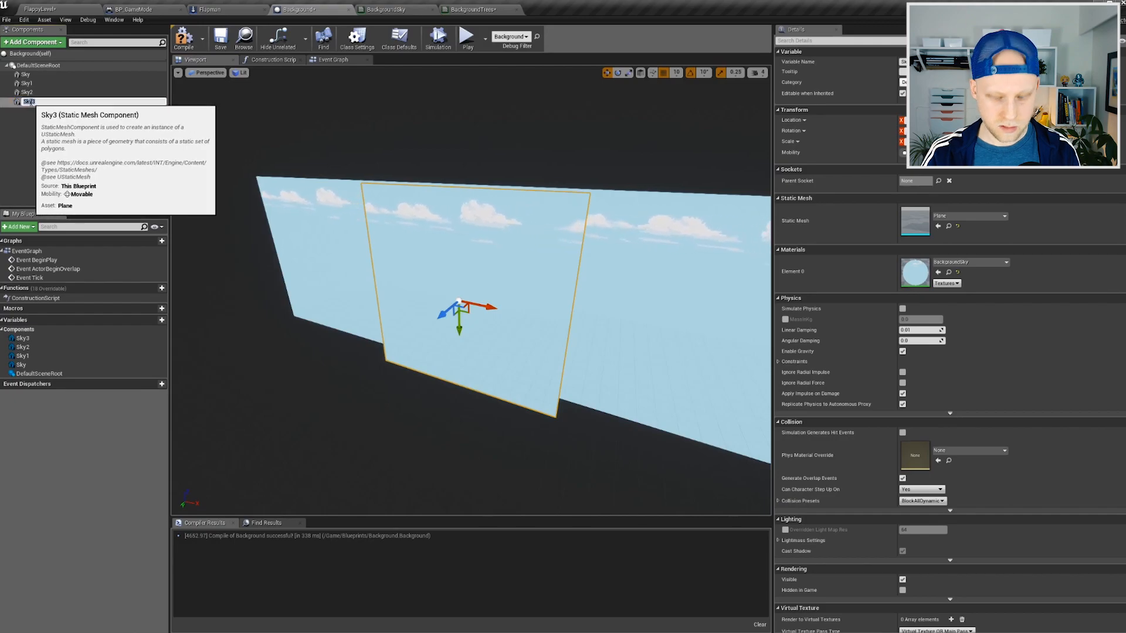
text(Trees)
key(Return)
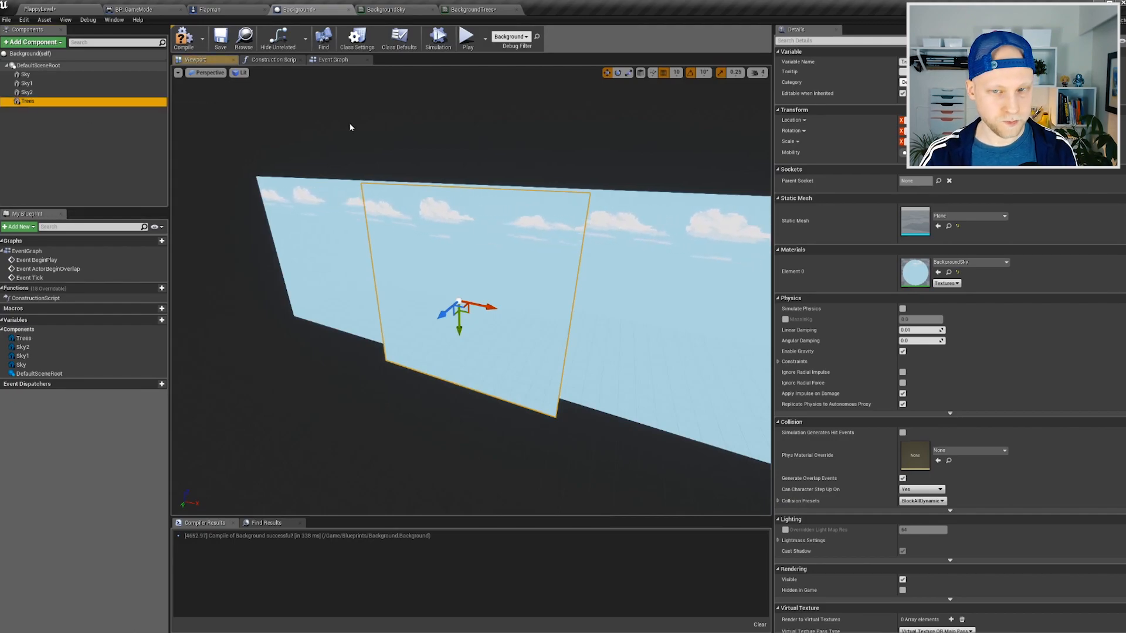
Assign the BackgroundTrees material to the Trees plane and compile the Background blueprint.
click(951, 264)
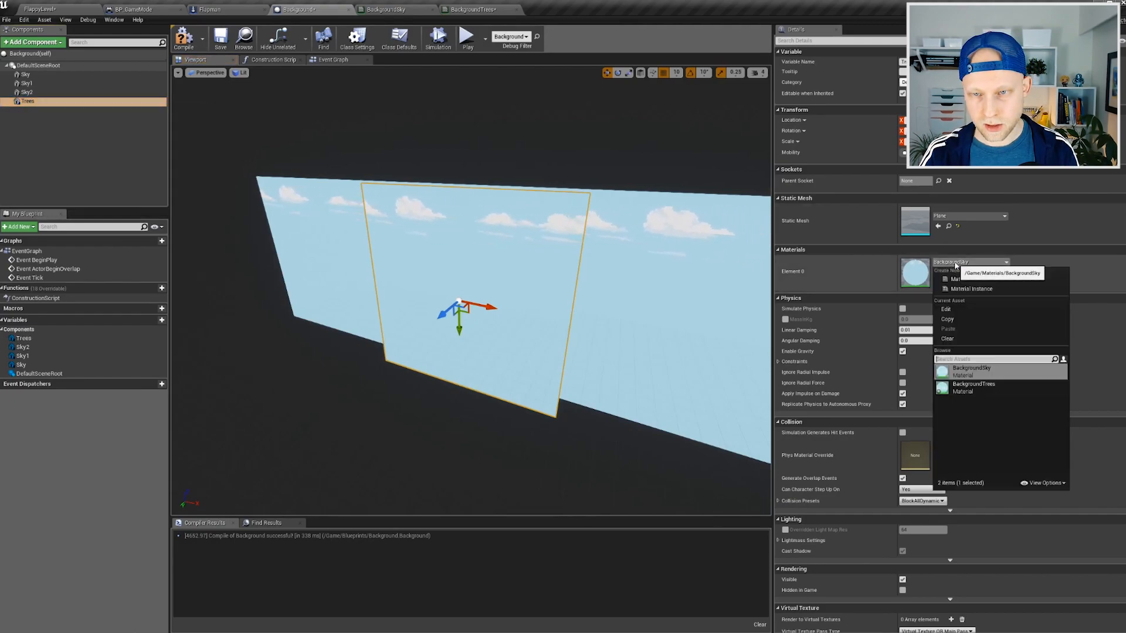
click(977, 387)
alt+drag(535, 399, 585, 343)
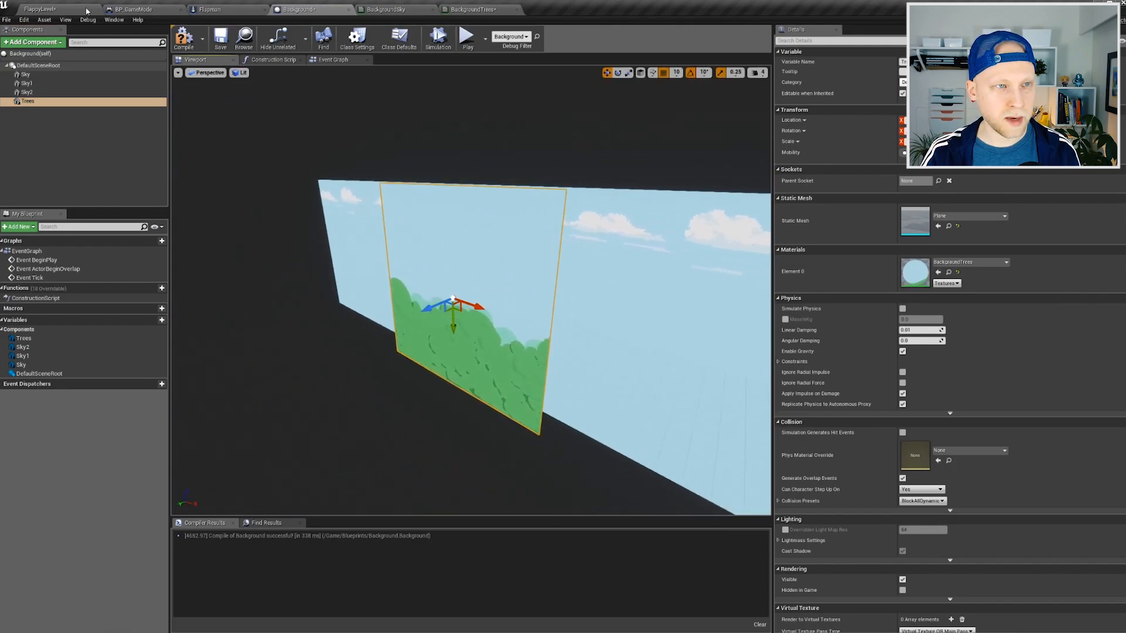
click(182, 40)
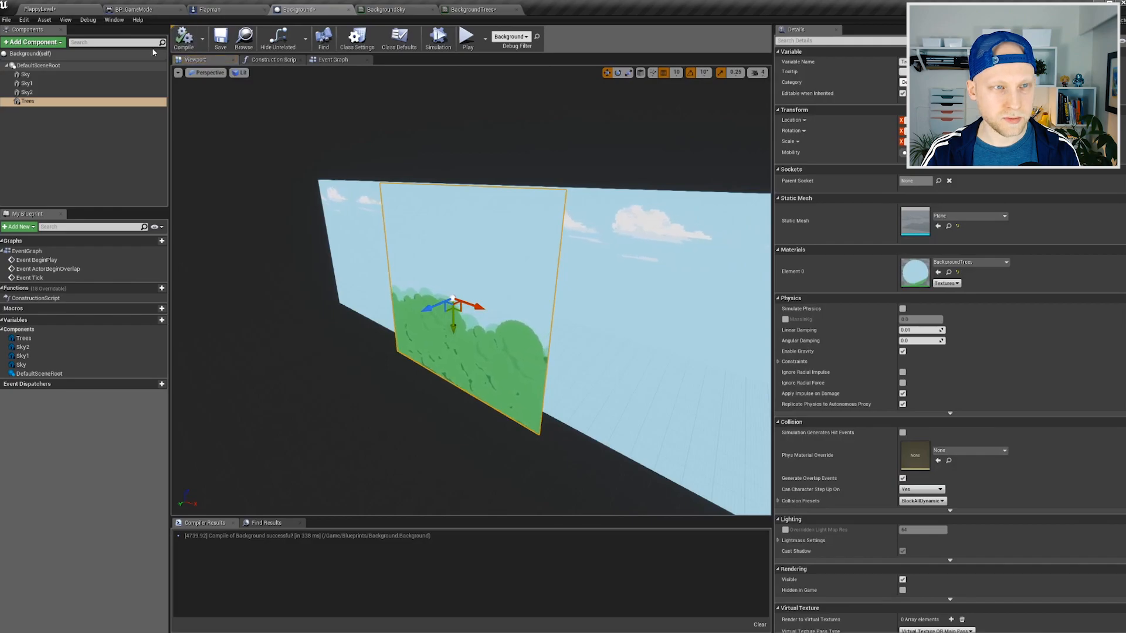
Examine the tree plane in FlappyLevel and the transparent area of the BG_Trees texture in the Sprites folder.
click(40, 9)
click(180, 507)
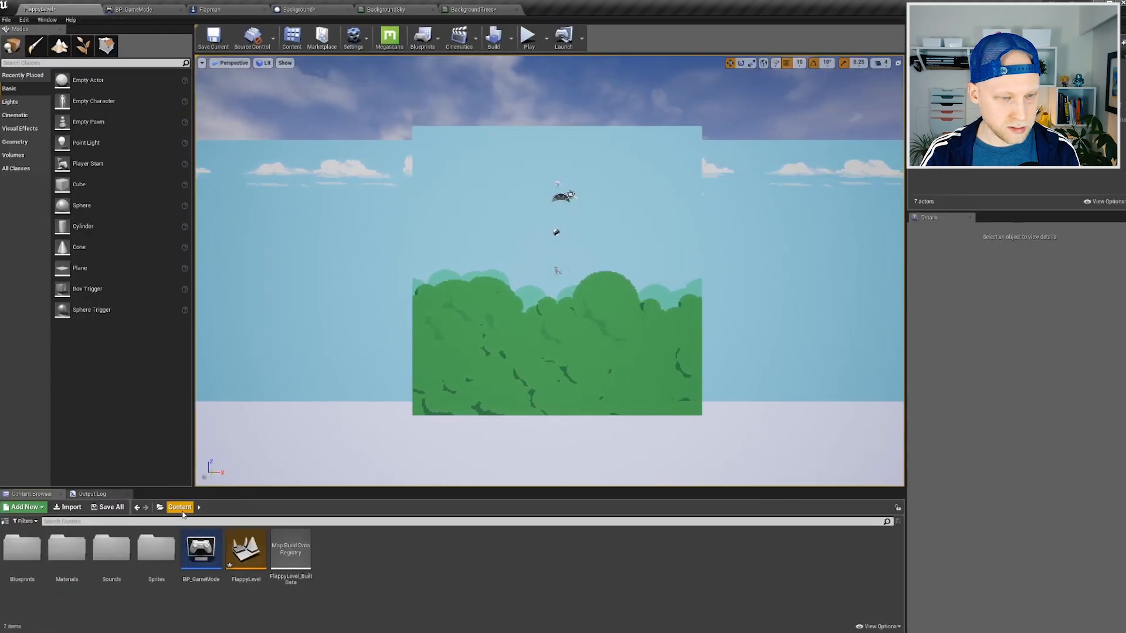
double_click(146, 554)
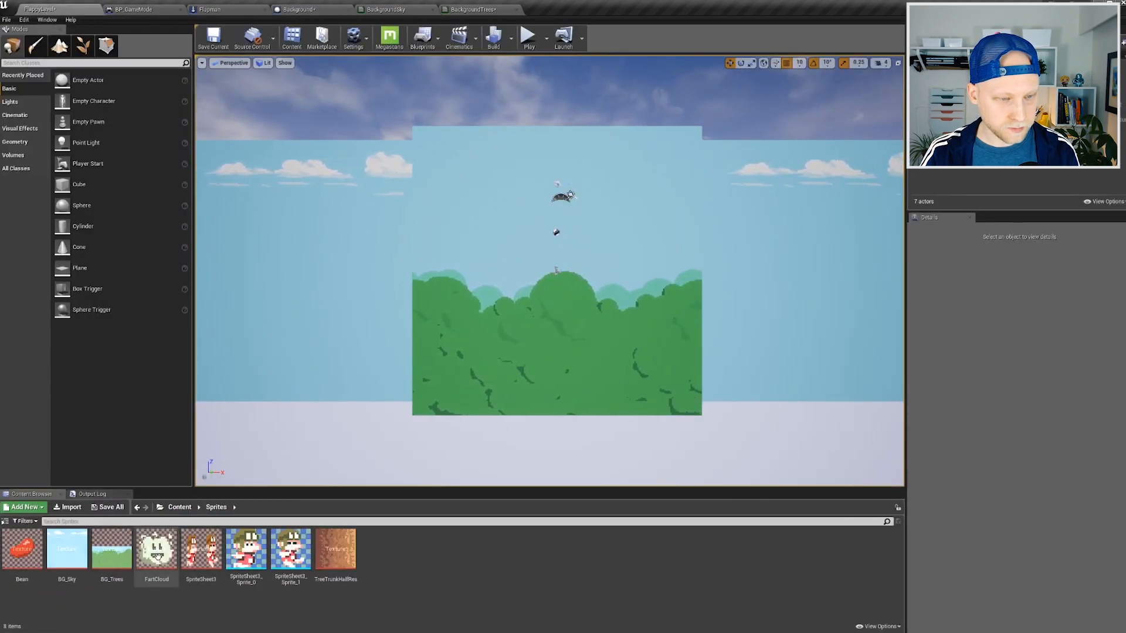
click(111, 551)
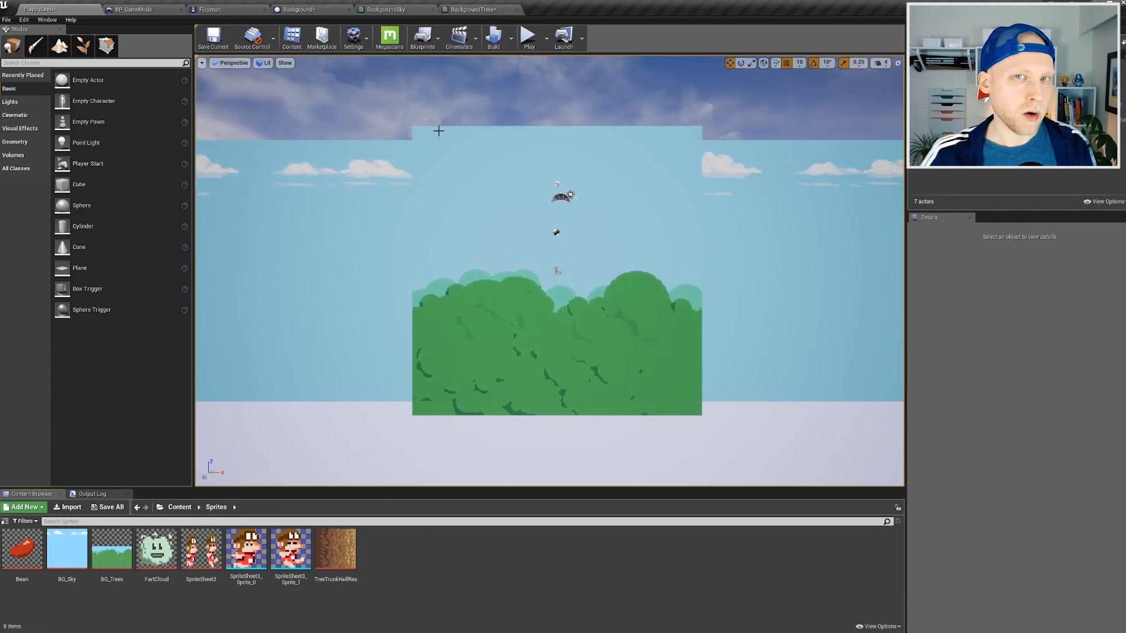
Set the BackgroundTrees blend mode to Masked, connect the Texture Sample's alpha output to Opacity Mask, and apply the change.
click(474, 10)
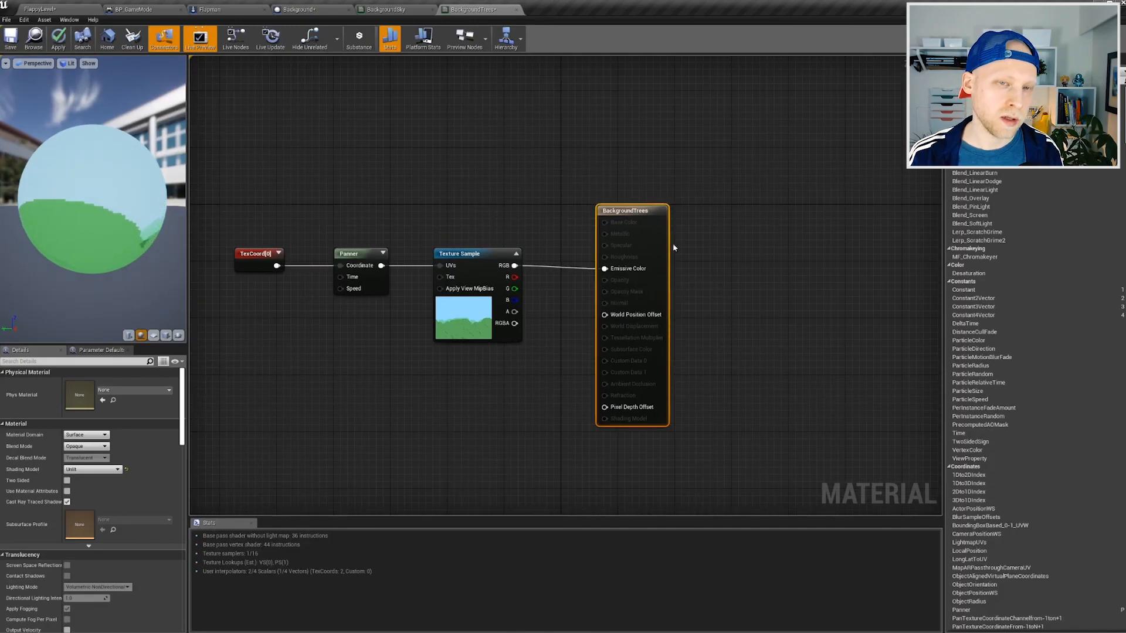
drag(673, 208, 672, 200)
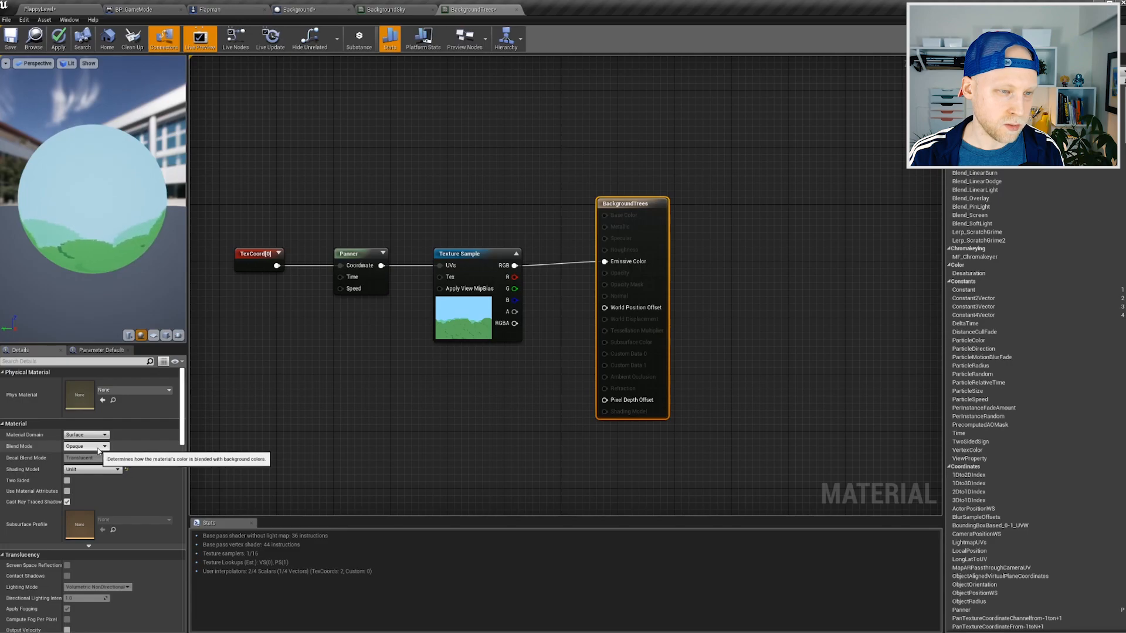
click(97, 448)
click(83, 460)
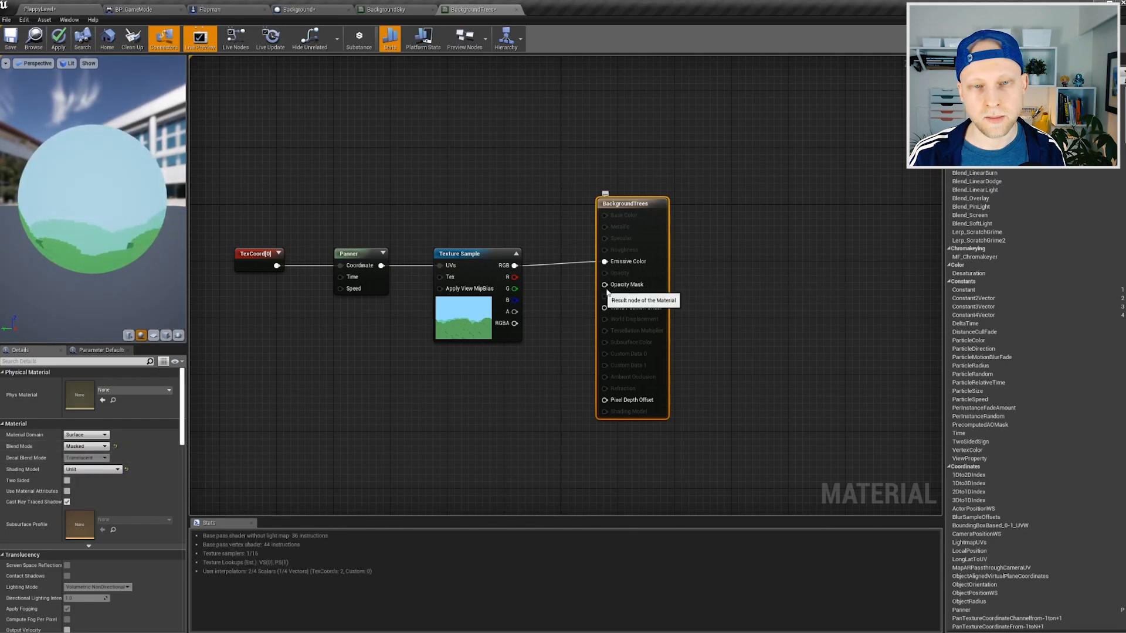
drag(514, 312, 527, 312)
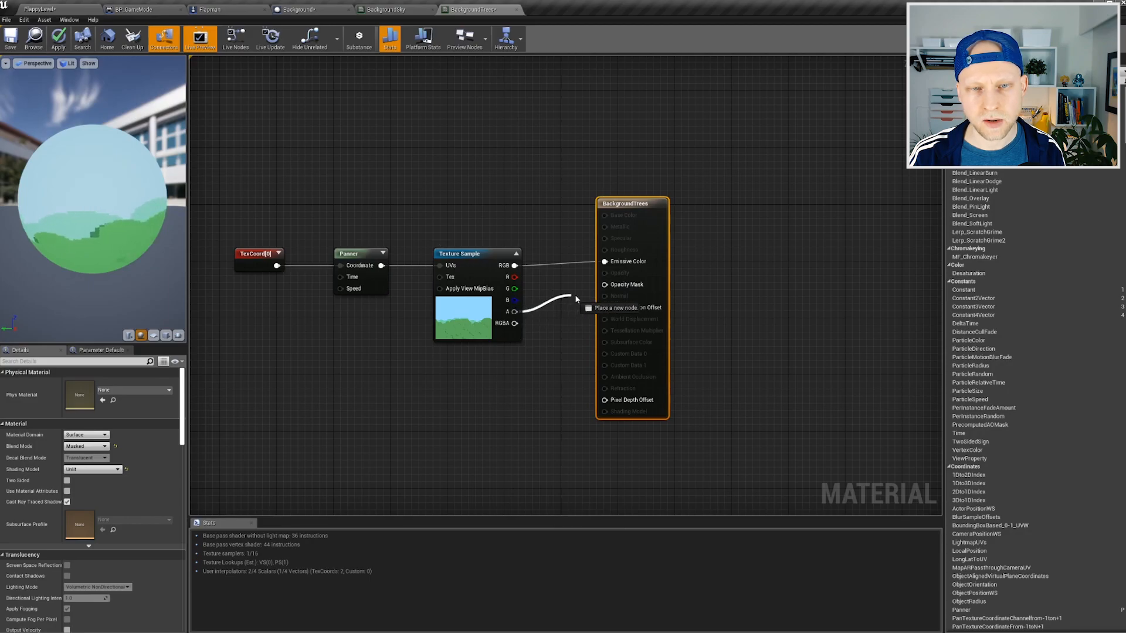
drag(606, 287, 605, 286)
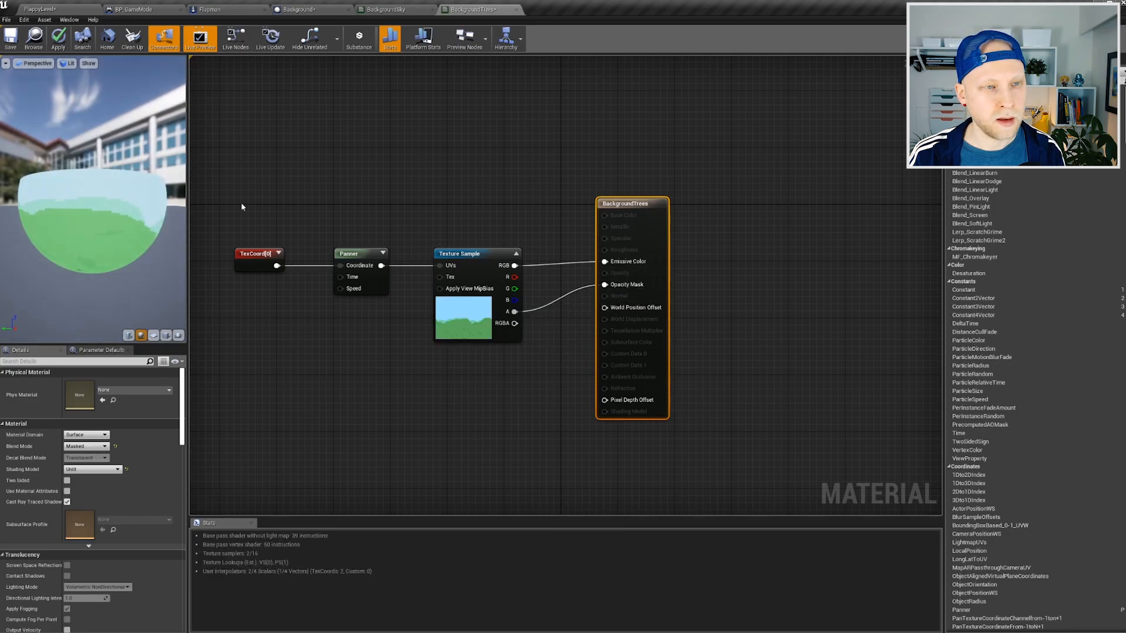
click(59, 41)
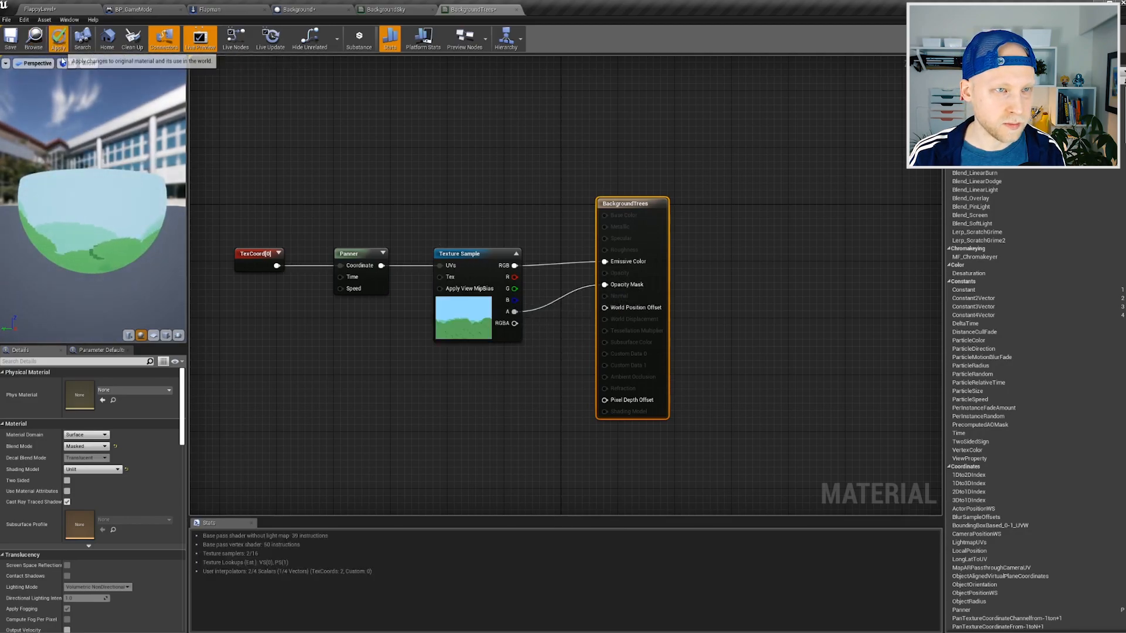
Duplicate the Trees plane in the Background blueprint and set the copy's X location to 2200.
click(319, 11)
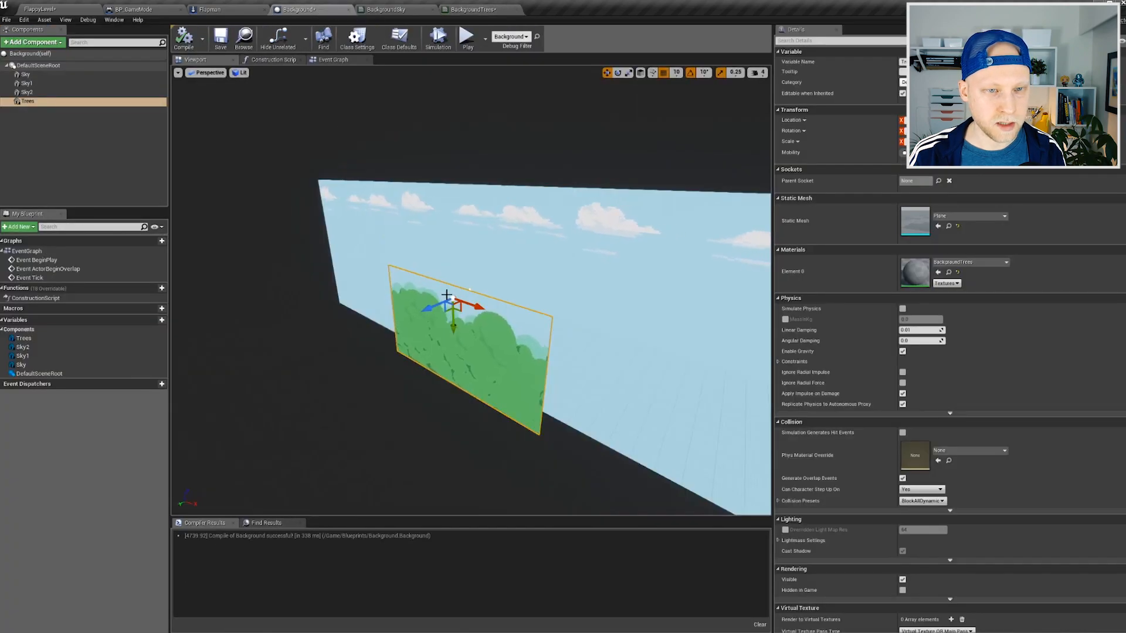
alt+drag(475, 326, 569, 321)
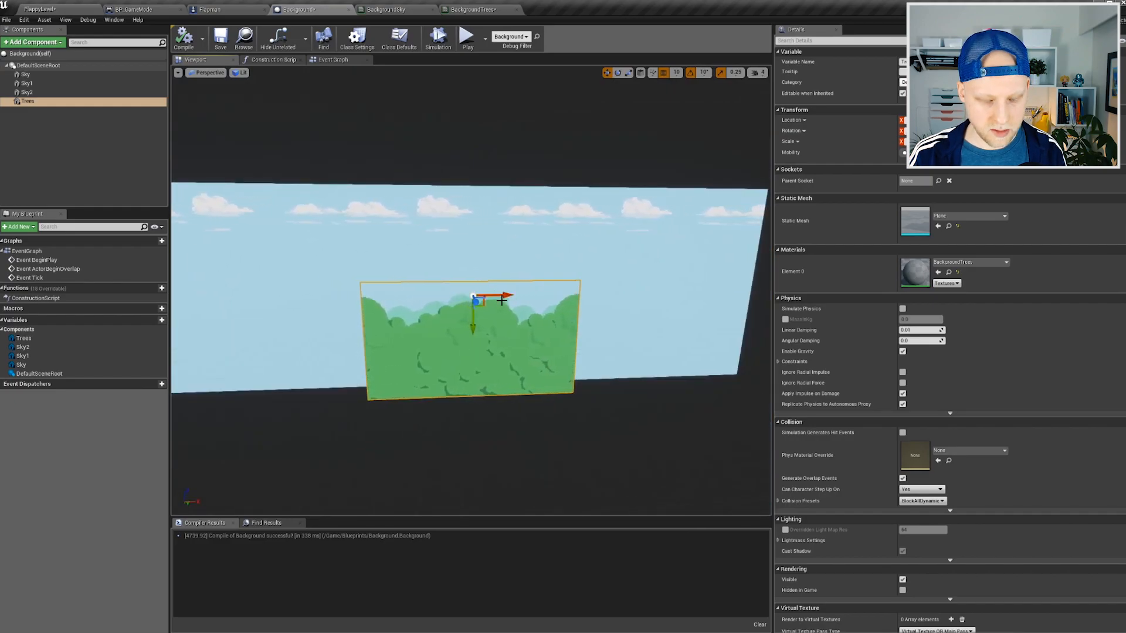
key(ctrl+w)
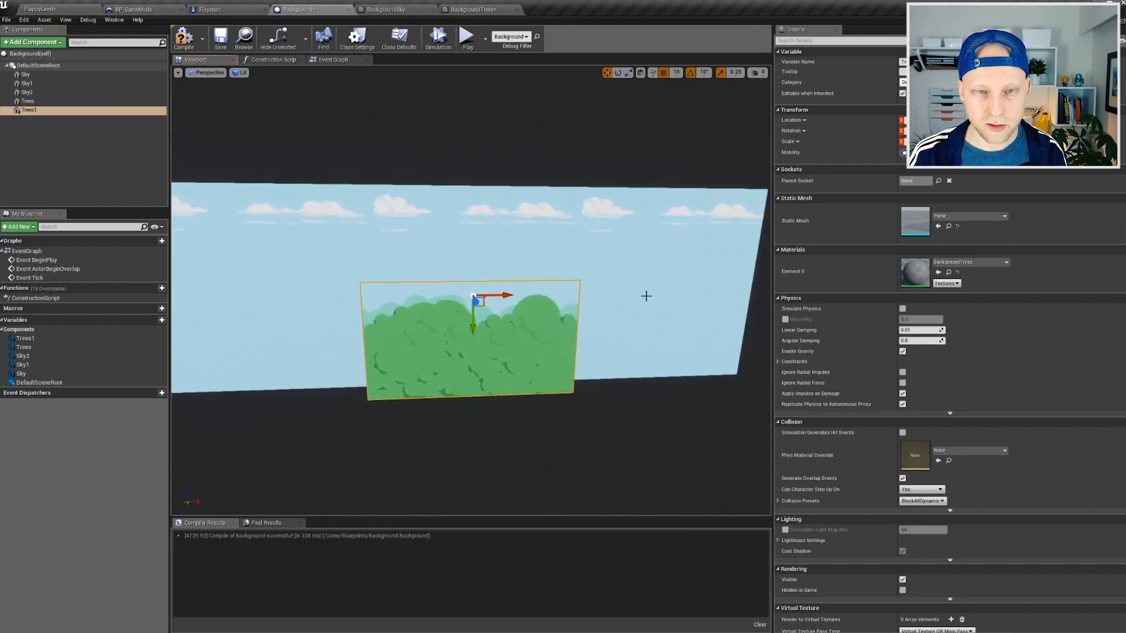
click(922, 121)
text(2200)
key(Return)
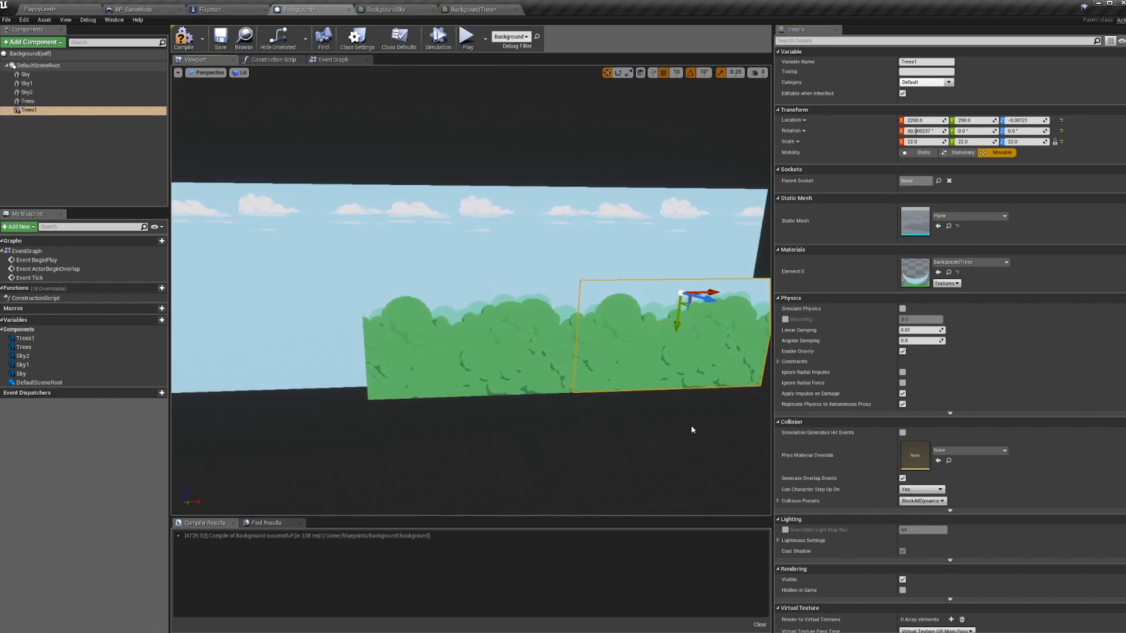
Duplicate the Trees1 plane, set the copy's X location to -2200, and compile the Background blueprint.
key(ctrl+w)
click(930, 121)
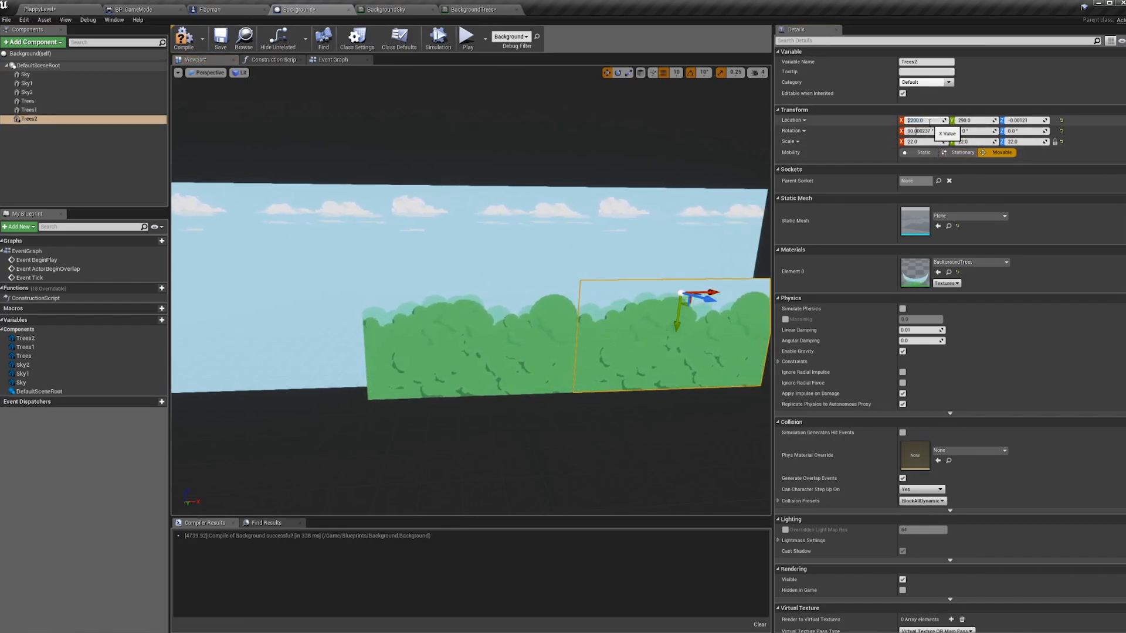
key(Return)
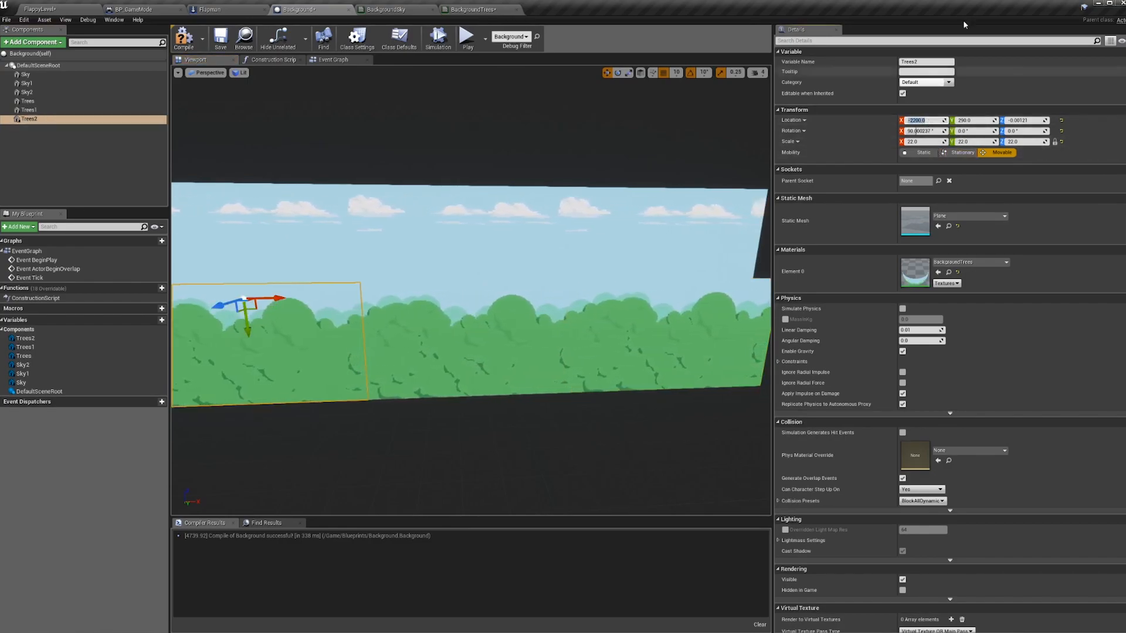
click(184, 38)
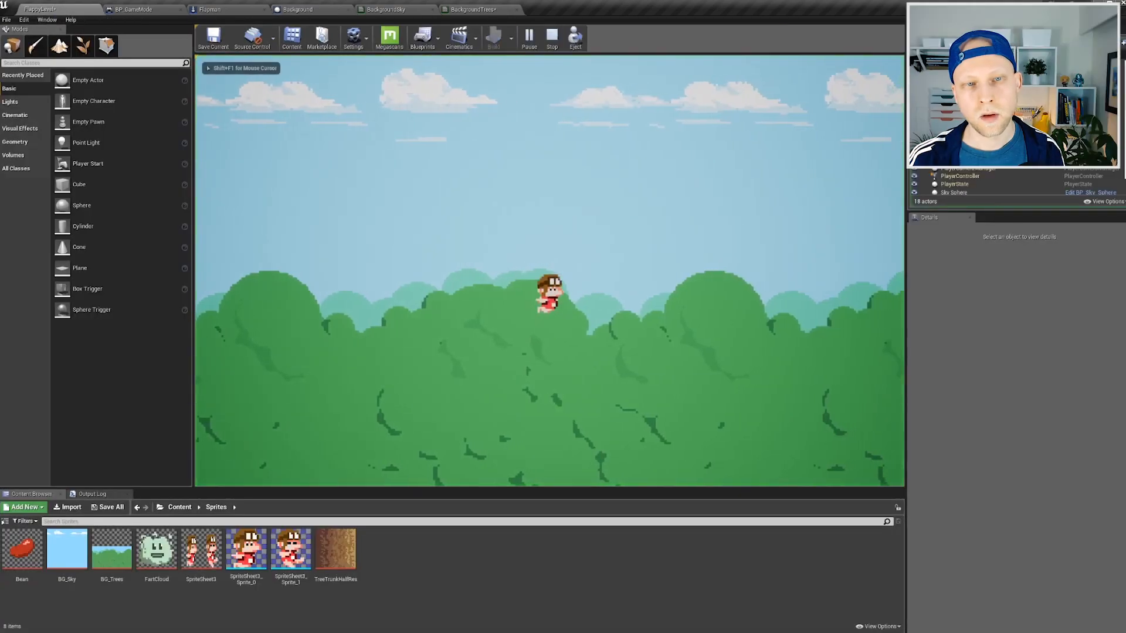
Play-test FlappyLevel, keeping the character flapping in the air to check the scrolling sky and tree layers.
key(space)
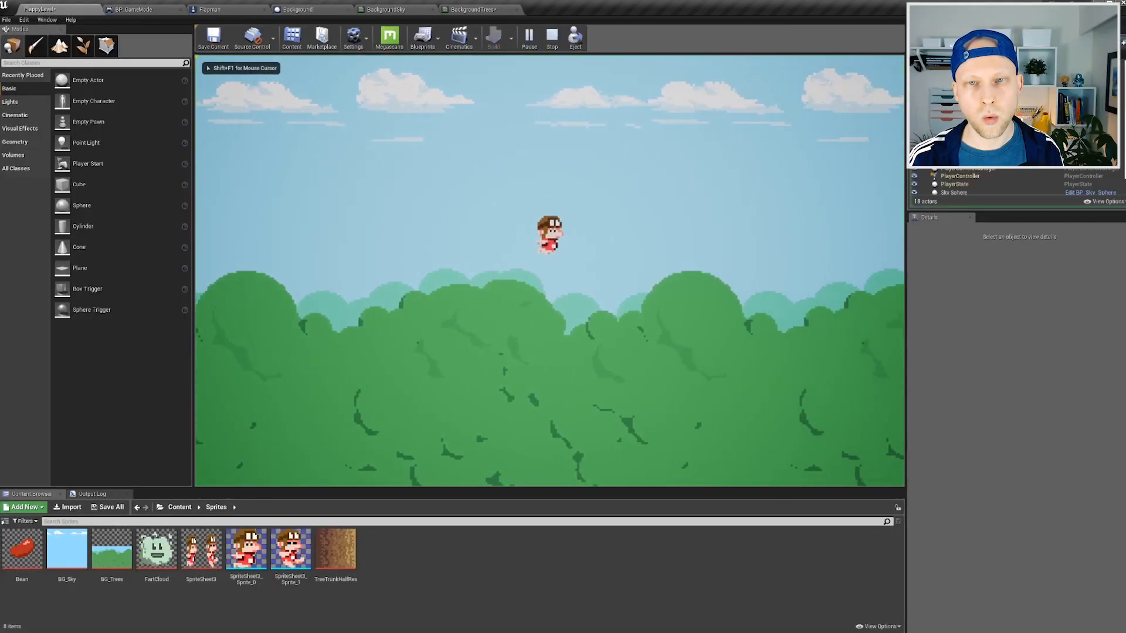
key(space)
key(space)
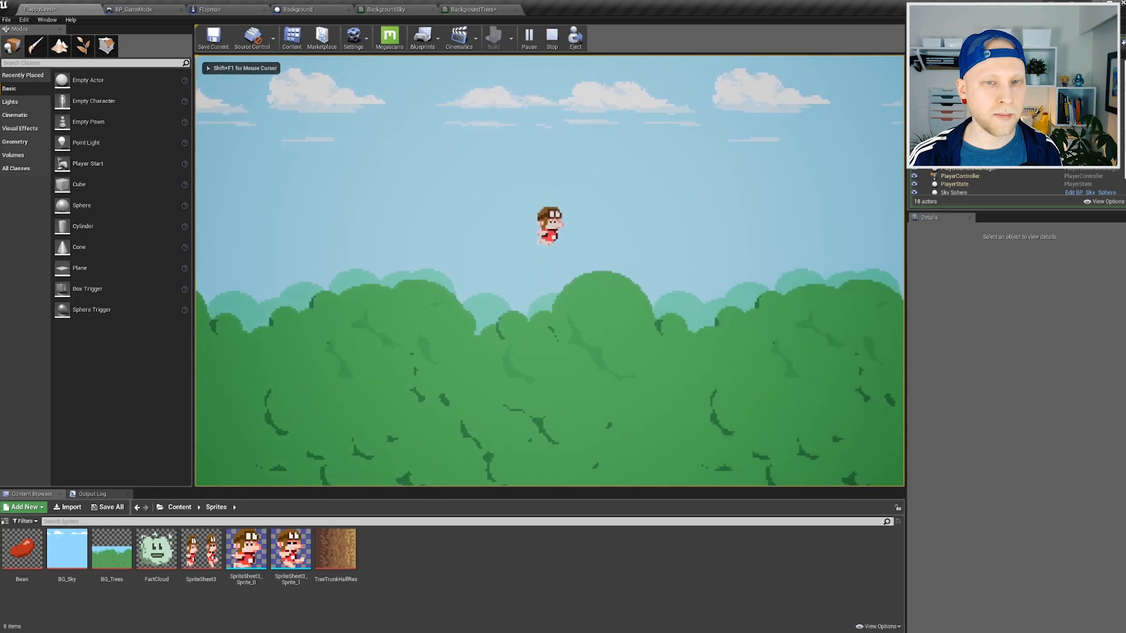
key(space)
key(space)
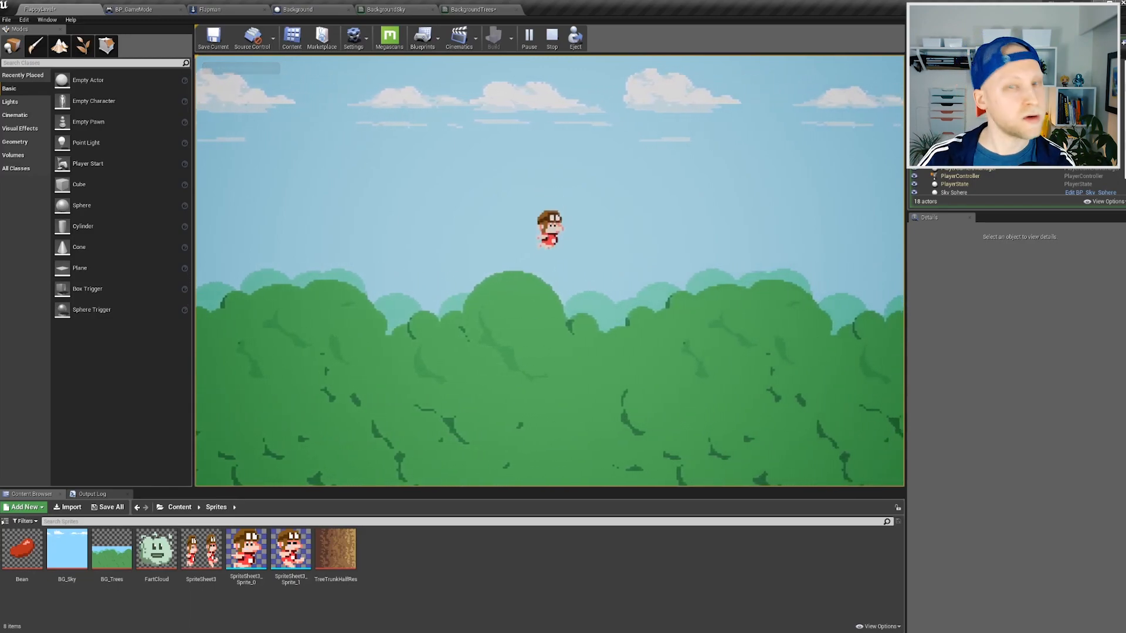
key(space)
key(space)
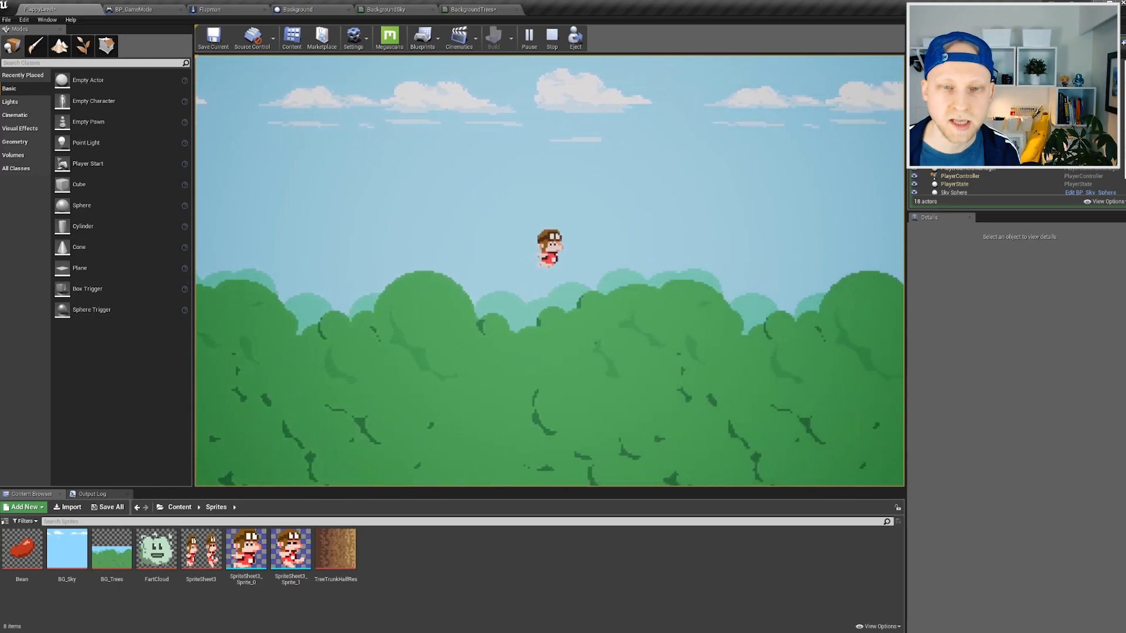
key(space)
key(space)
key(space)
key(space)
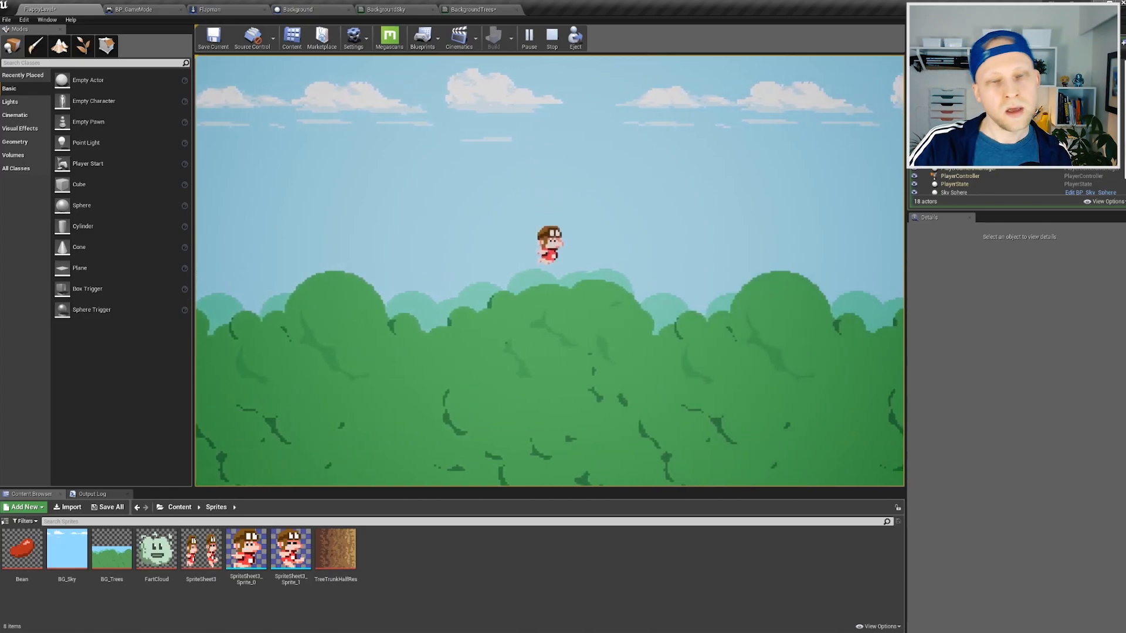
key(space)
key(space)
key(space)
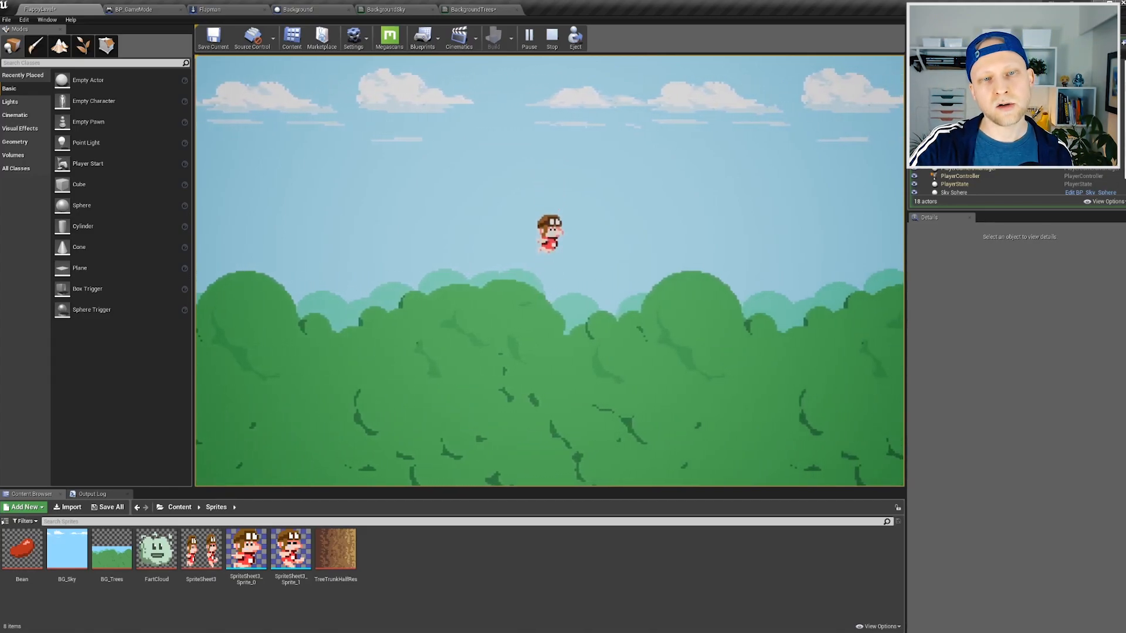
key(space)
key(space)
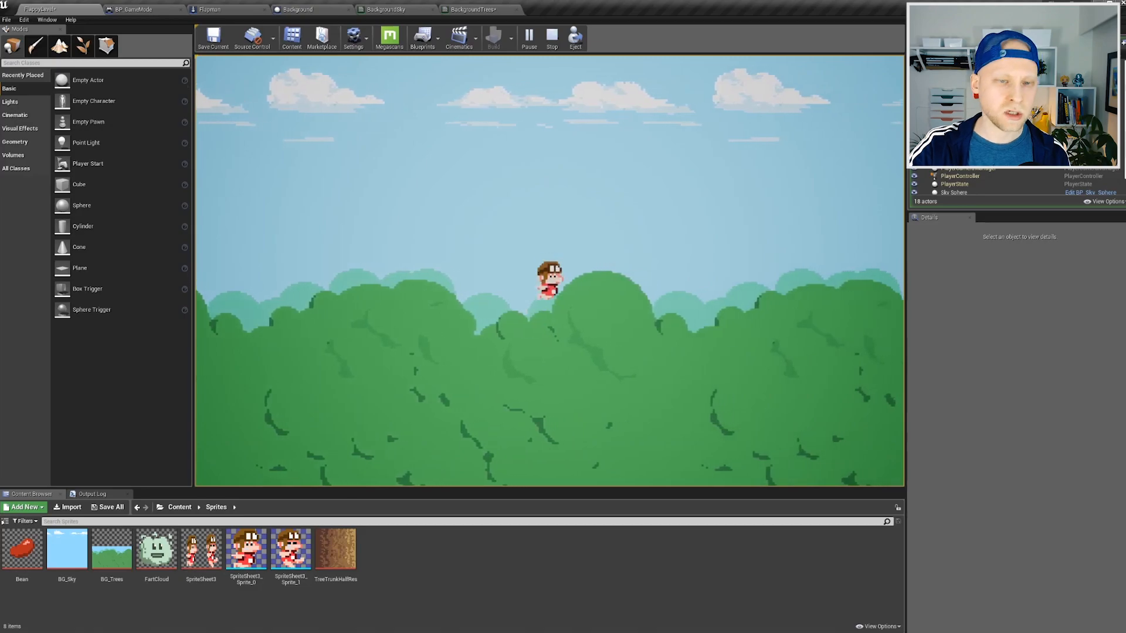
key(Escape)
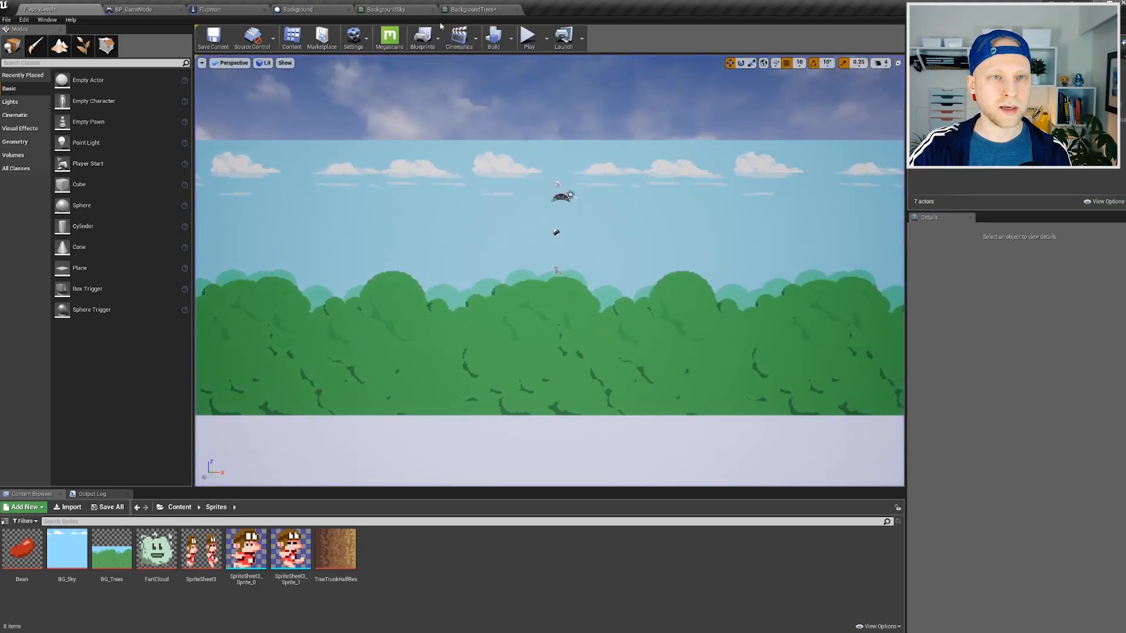
Set the Panner's Speed X to 0.075 in the BackgroundSky material.
click(400, 11)
click(91, 381)
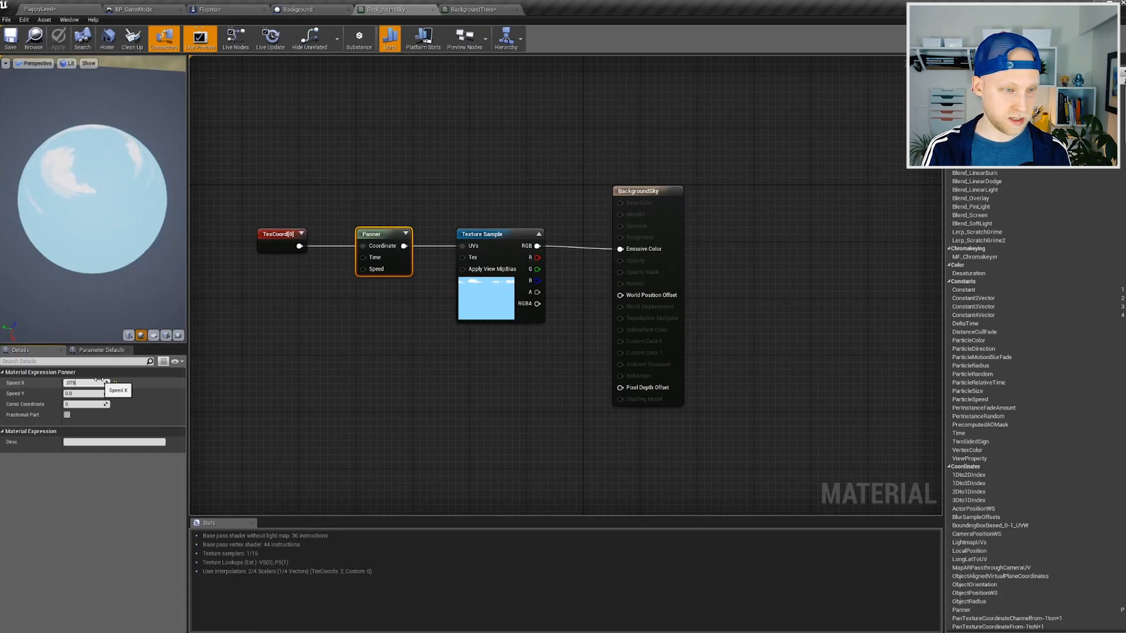
text(.075)
key(Return)
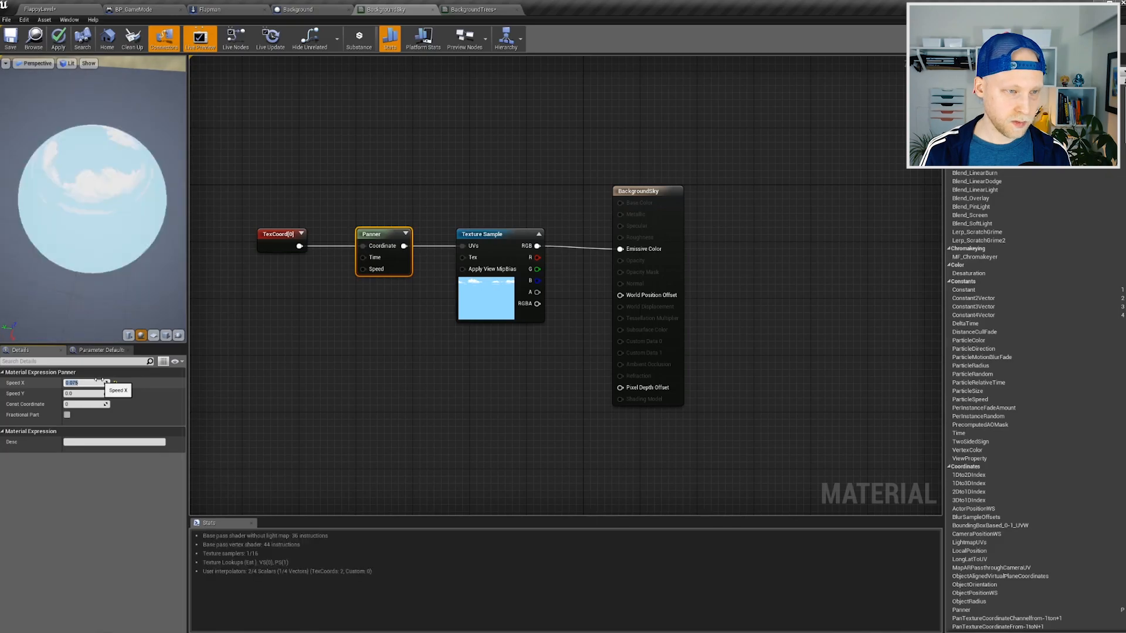
click(306, 154)
Change the Panner's speed in the BackgroundTrees material, and apply the changes to both BackgroundTrees and BackgroundSky.
click(469, 9)
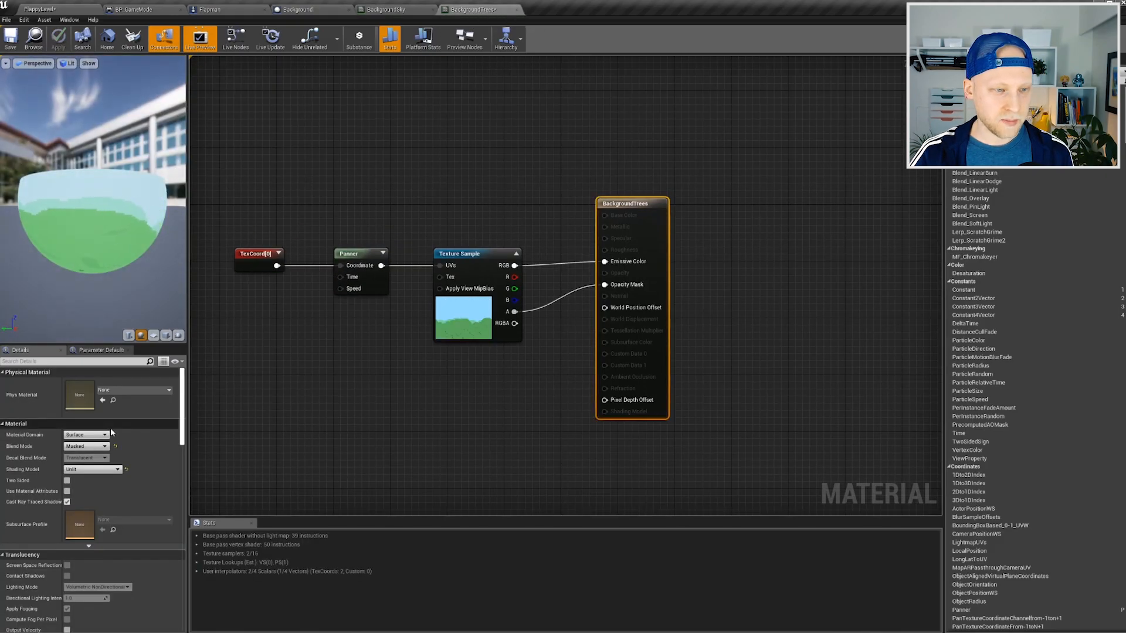
click(377, 271)
click(384, 392)
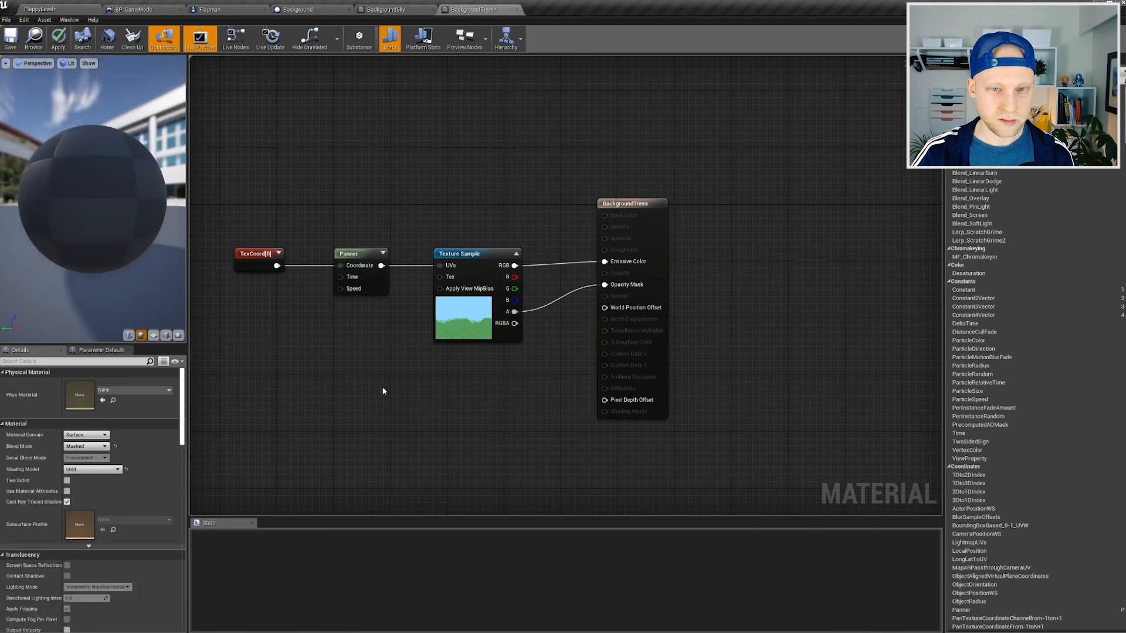
click(58, 39)
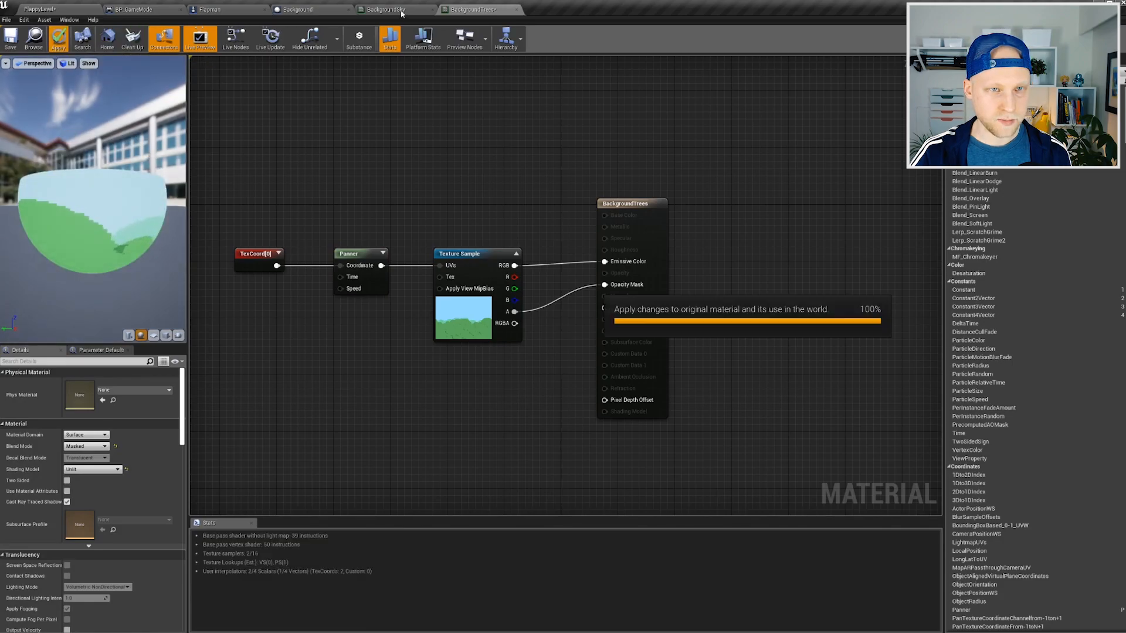
click(381, 10)
click(64, 44)
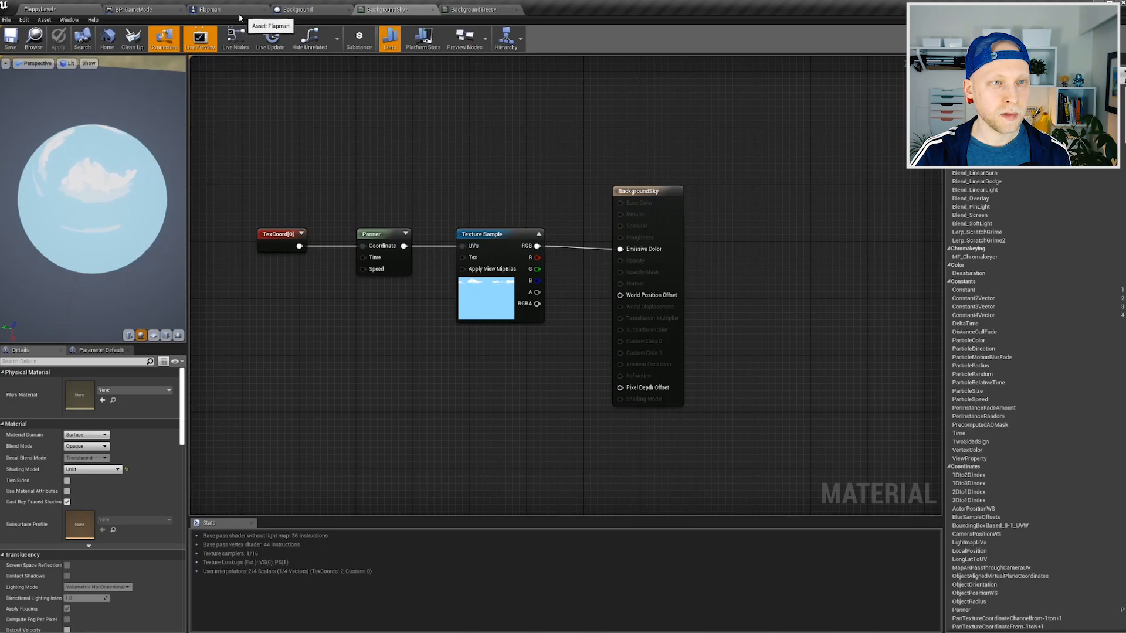
Play-test FlappyLevel with the adjusted Panner speeds to compare how fast the clouds and trees scroll.
click(64, 10)
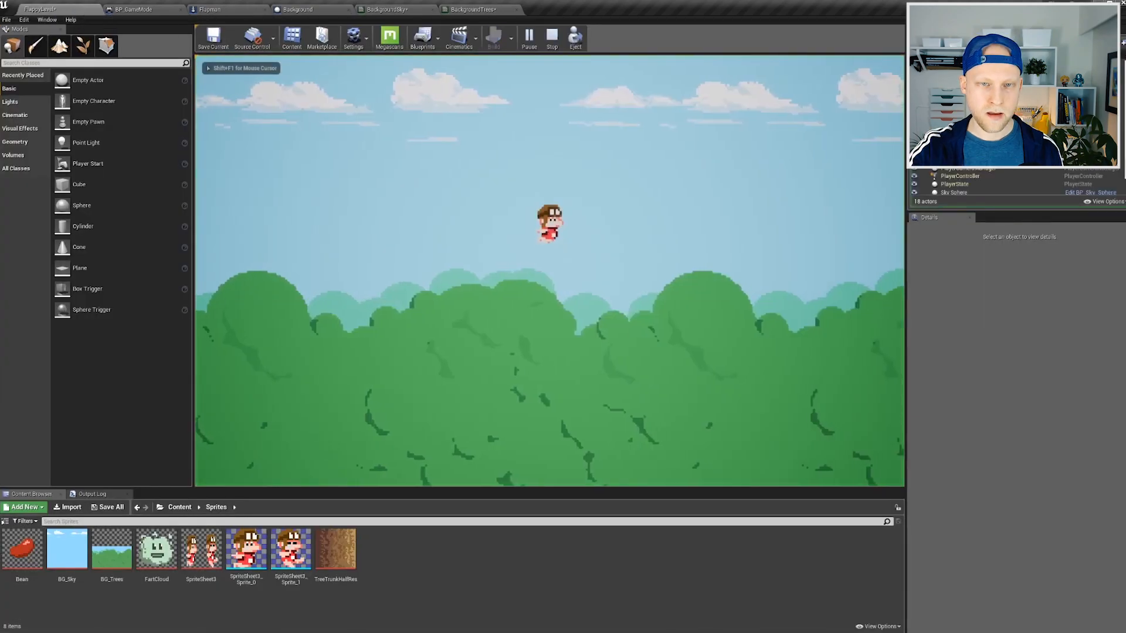
key(space)
key(space)
key(space)
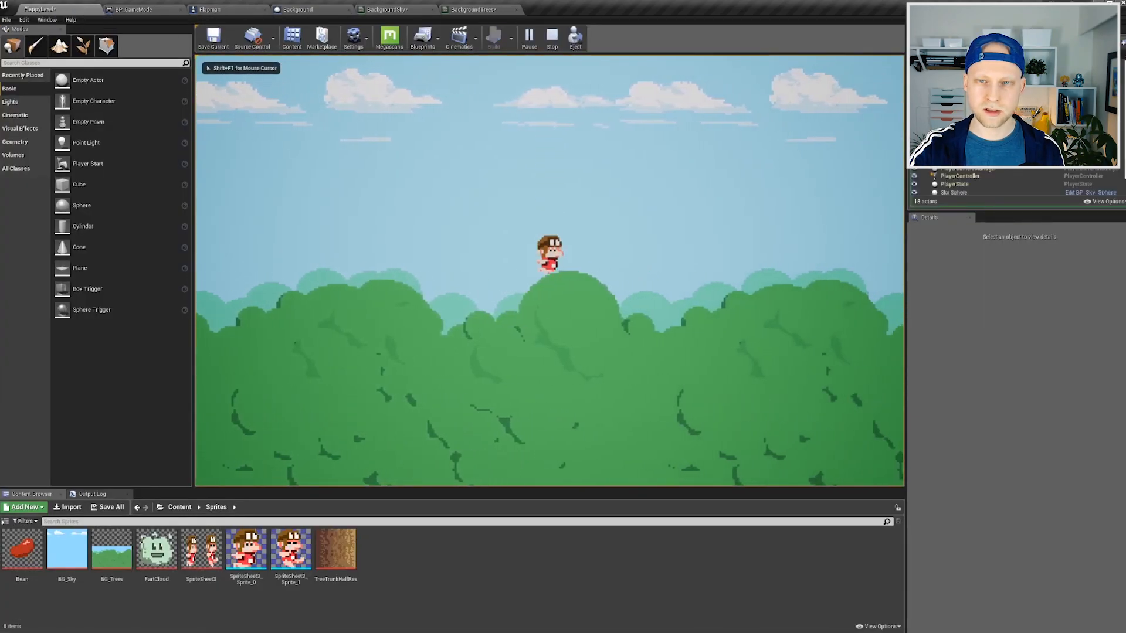
key(space)
key(space)
key(space)
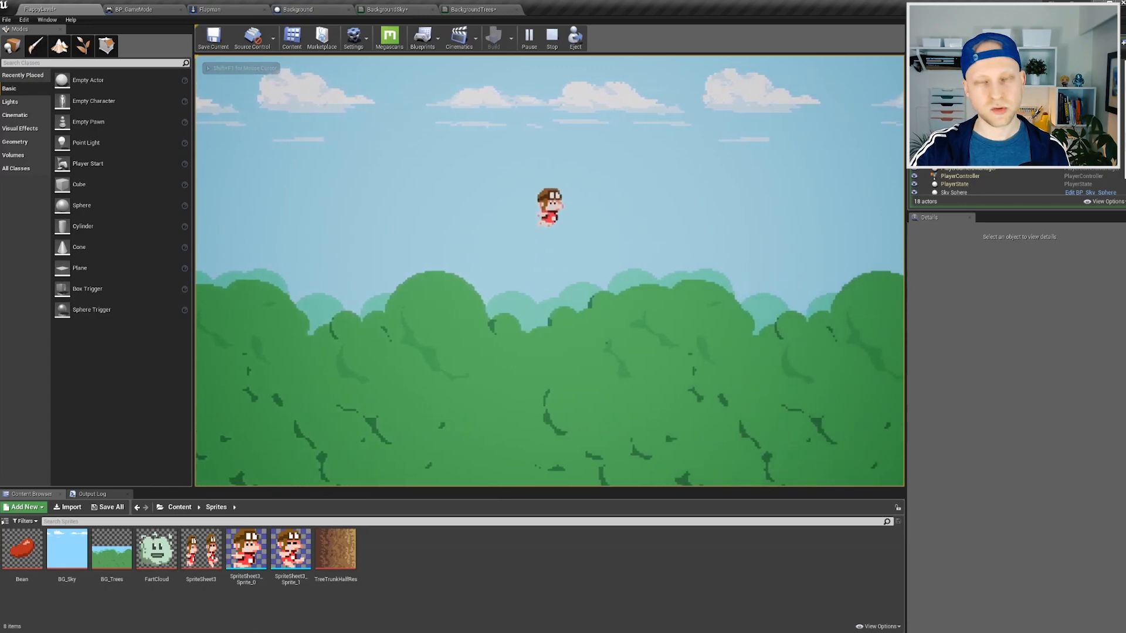
key(space)
key(space)
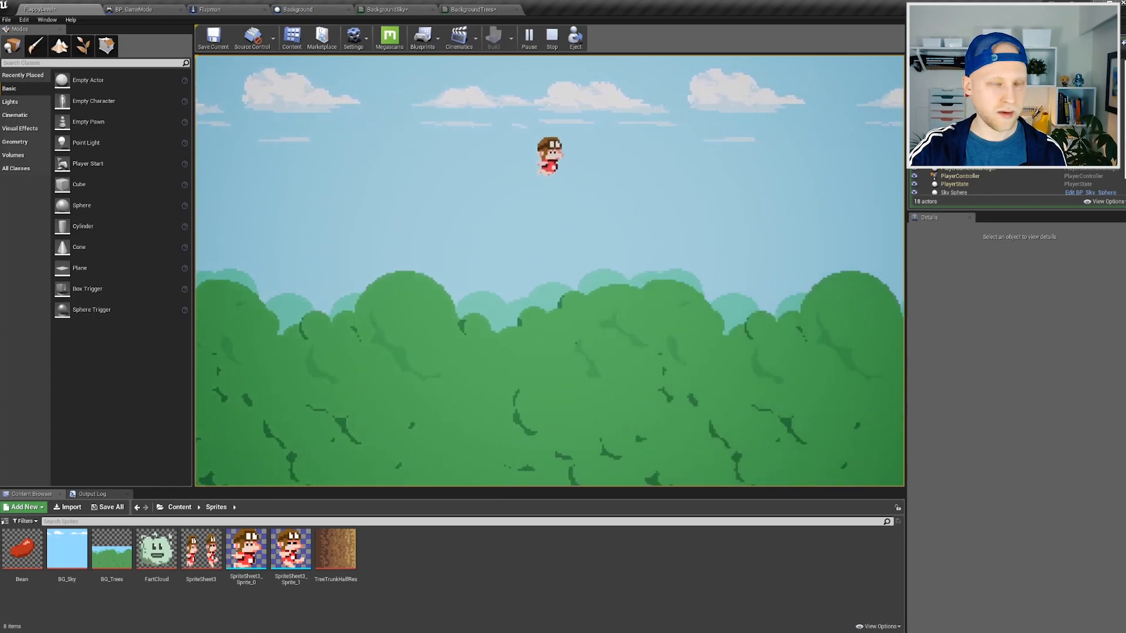
key(space)
key(space)
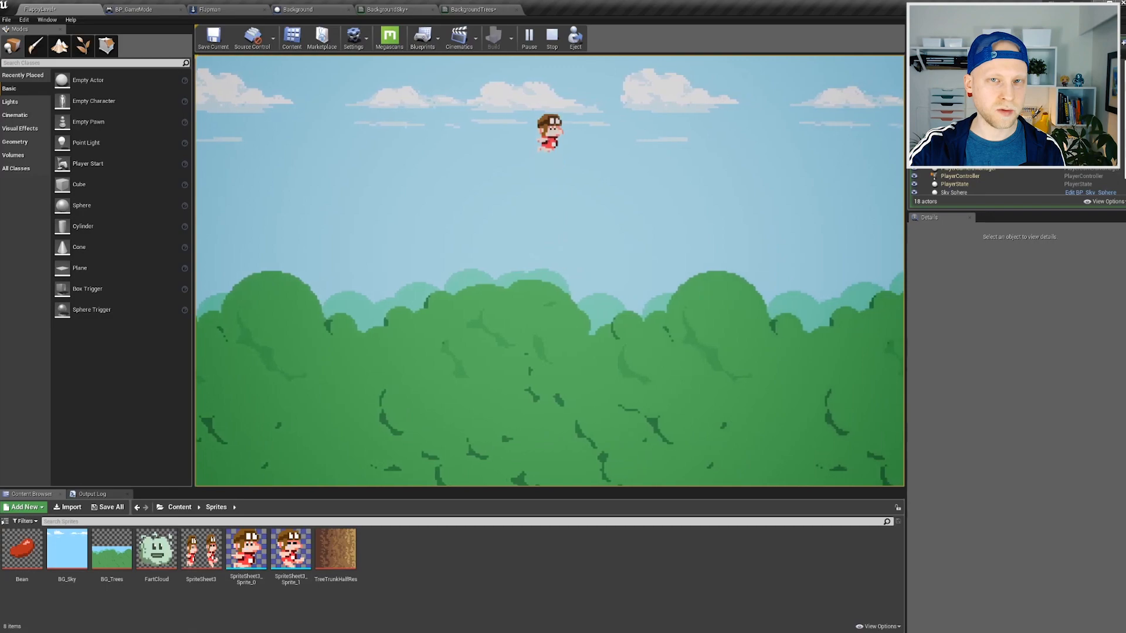
key(space)
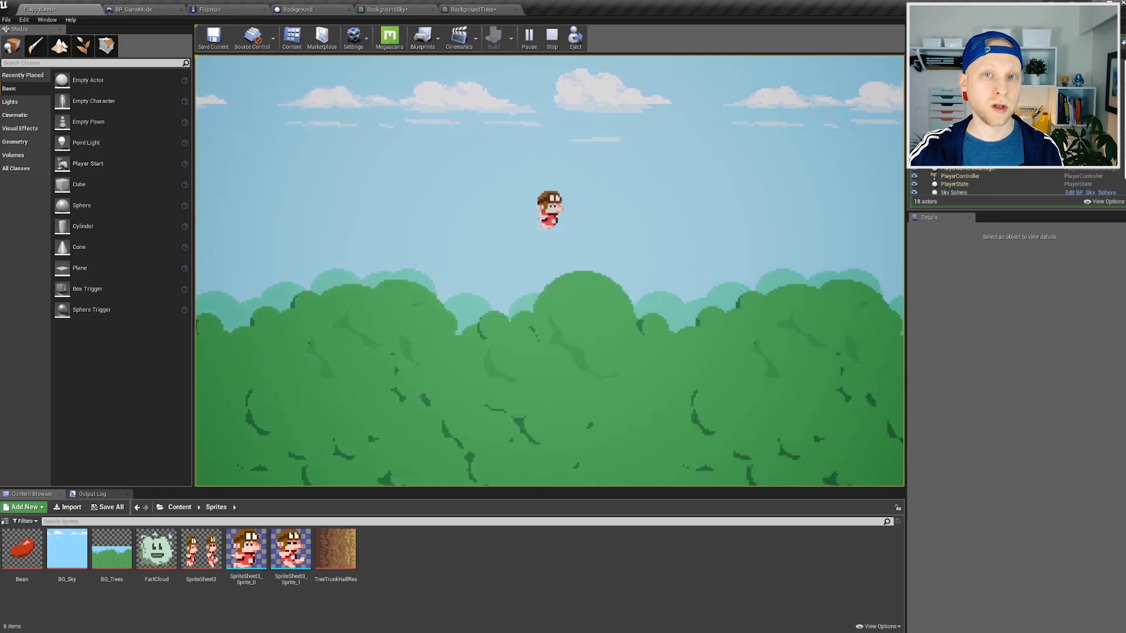
key(space)
key(Escape)
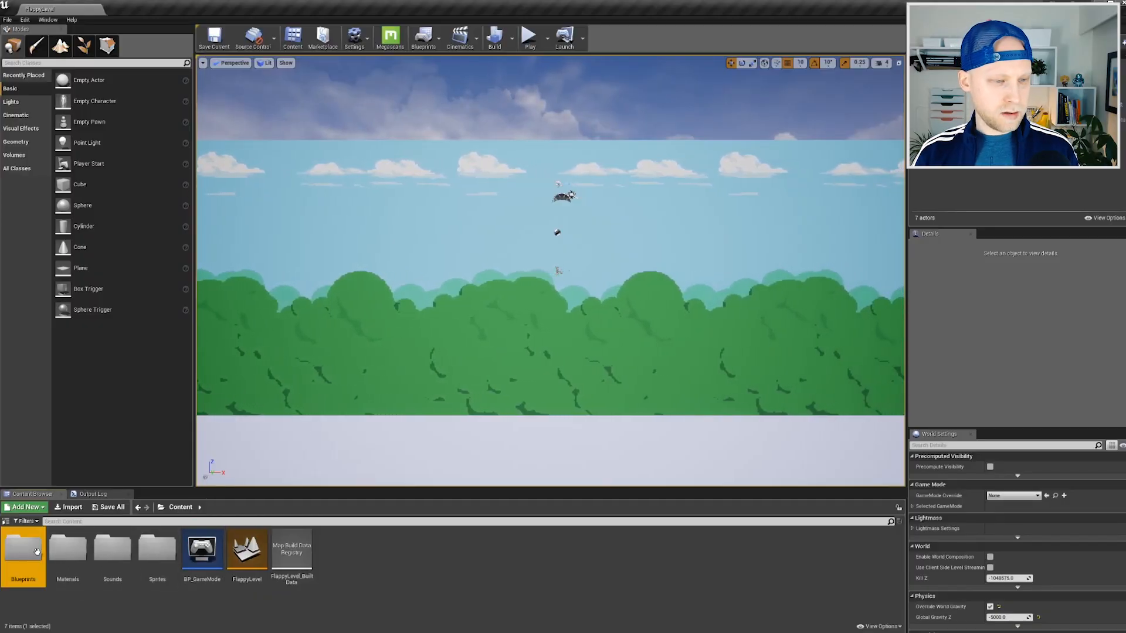
Create a new Blueprint class in the Blueprints folder and name it Block.
double_click(23, 548)
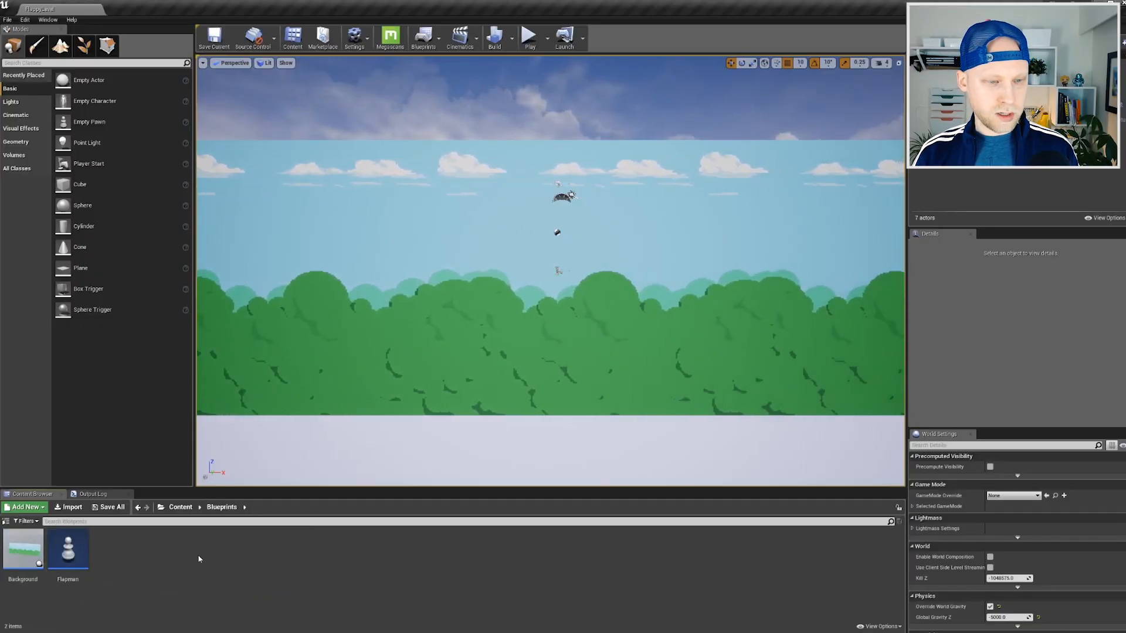
right_click(146, 563)
click(184, 327)
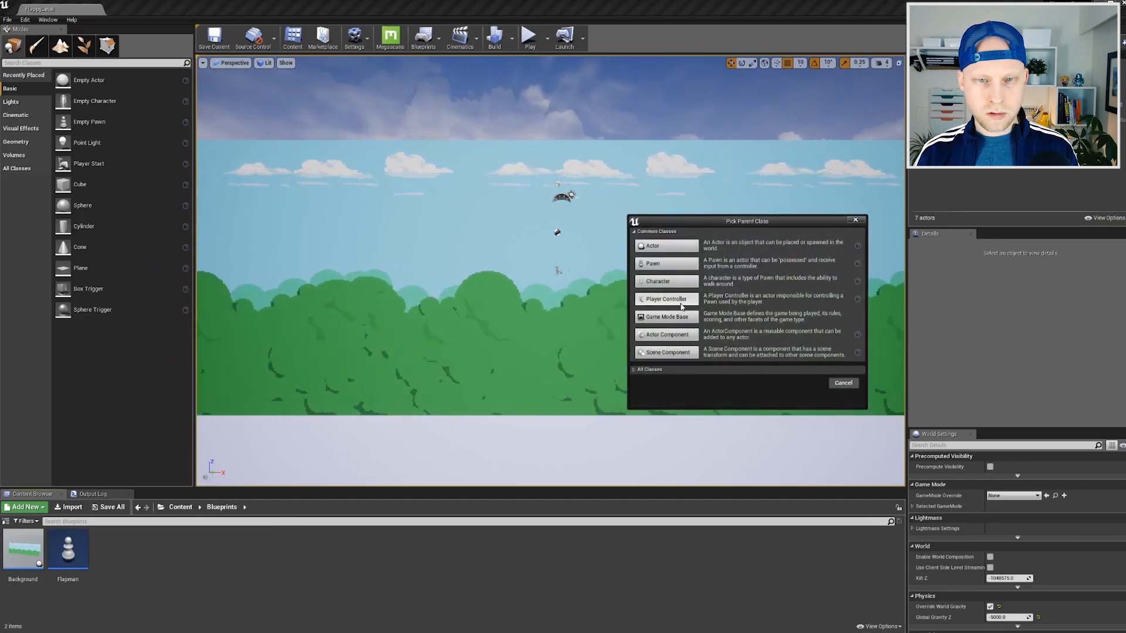
click(667, 299)
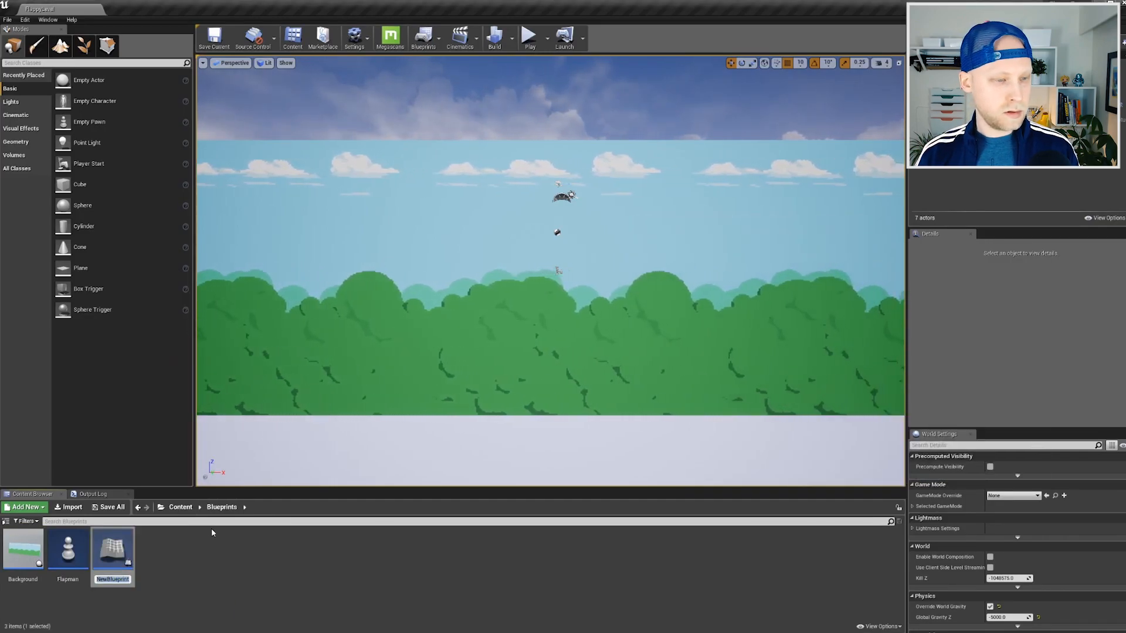
text(Block)
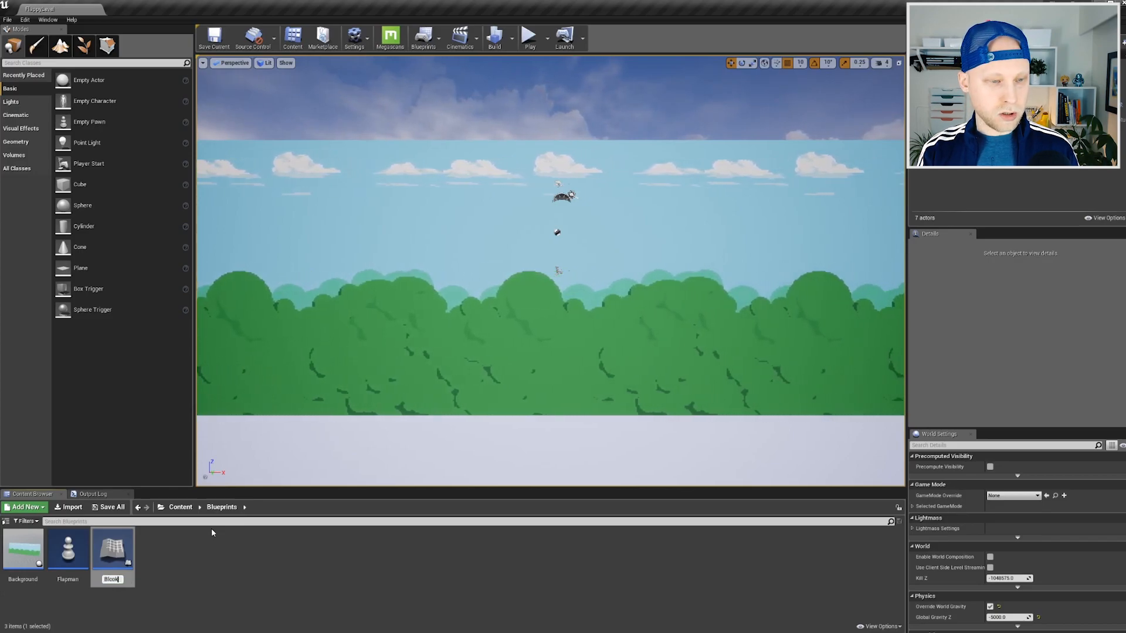
key(Return)
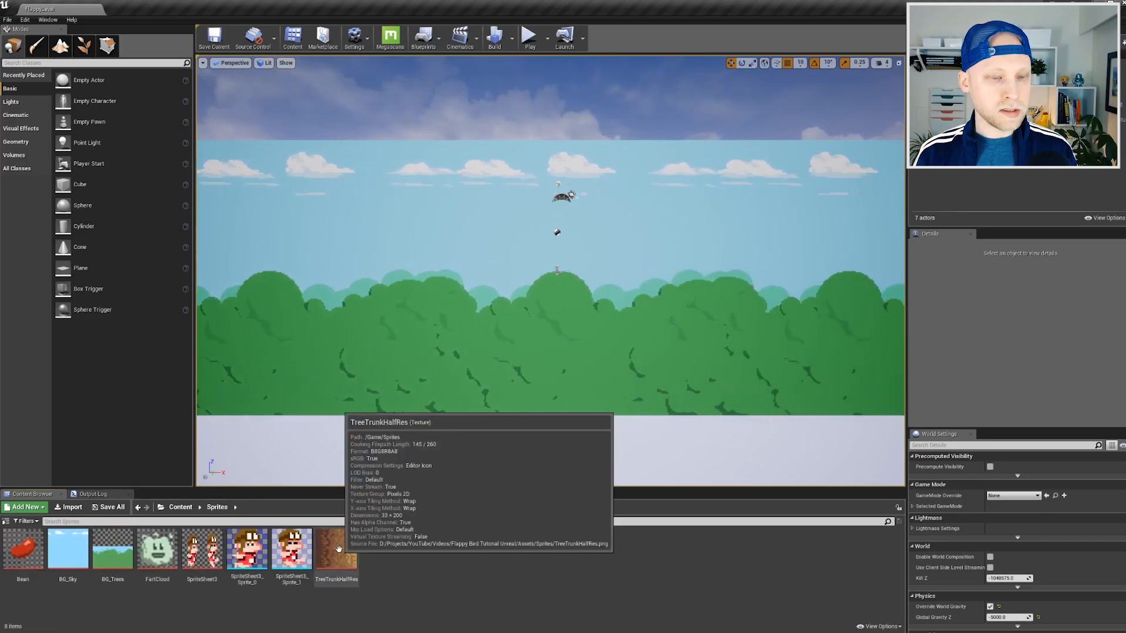
Inspect the TreeTrunkHalfRes texture from the Sprites folder in the texture editor and close it.
double_click(338, 549)
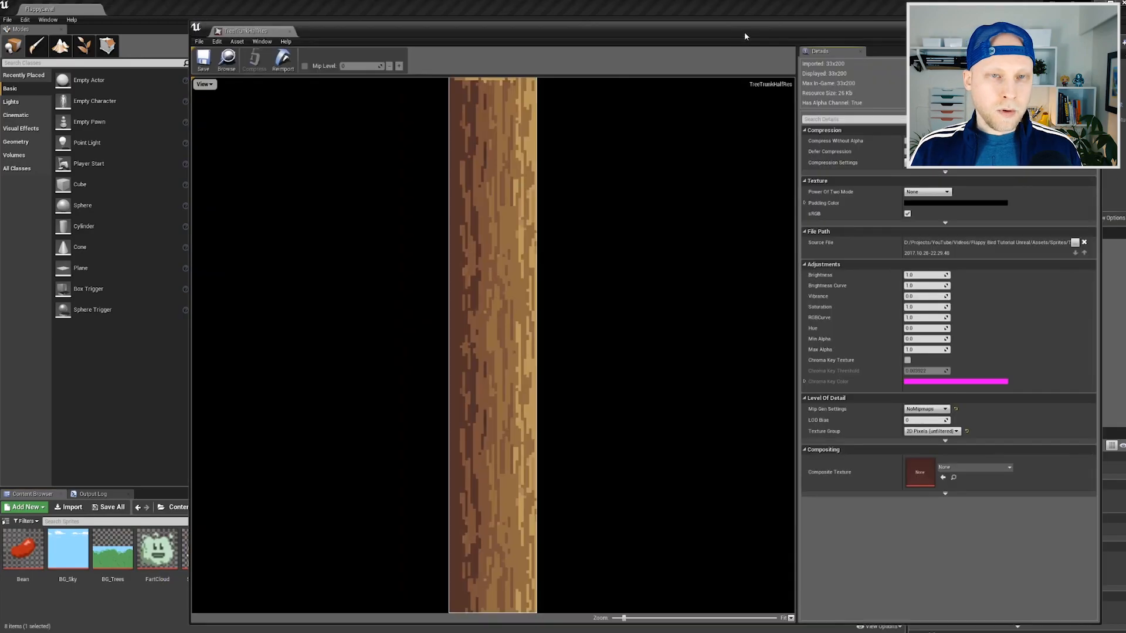
click(1092, 27)
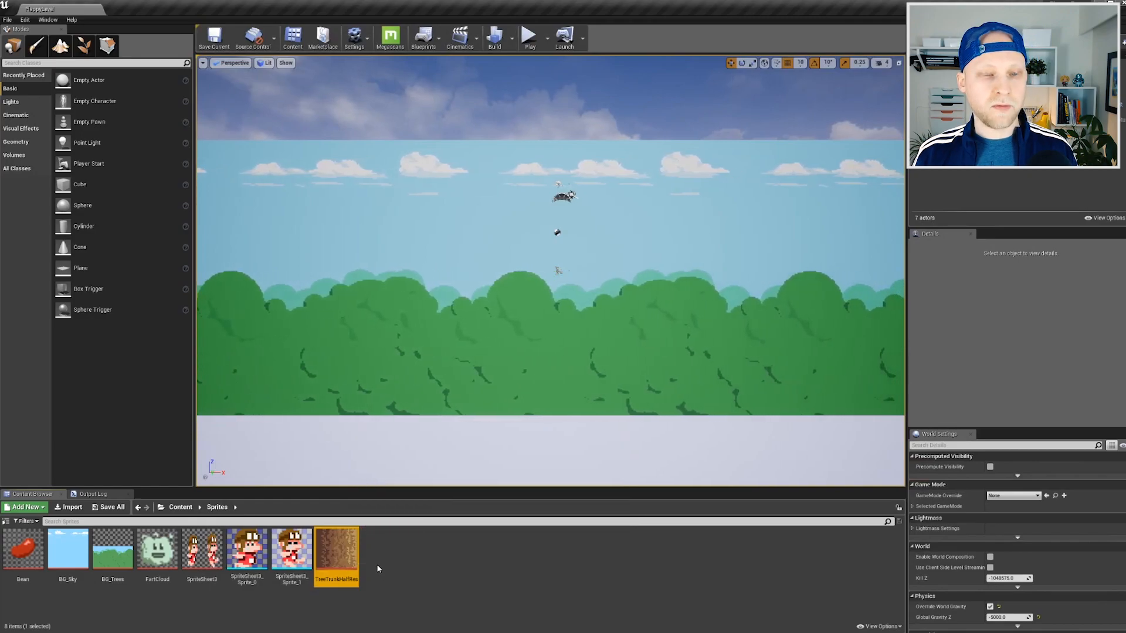
Create a sprite from the TreeTrunkHalfRes texture, and open the Block blueprint from the Blueprints folder docked beside FlappyLevel.
right_click(345, 548)
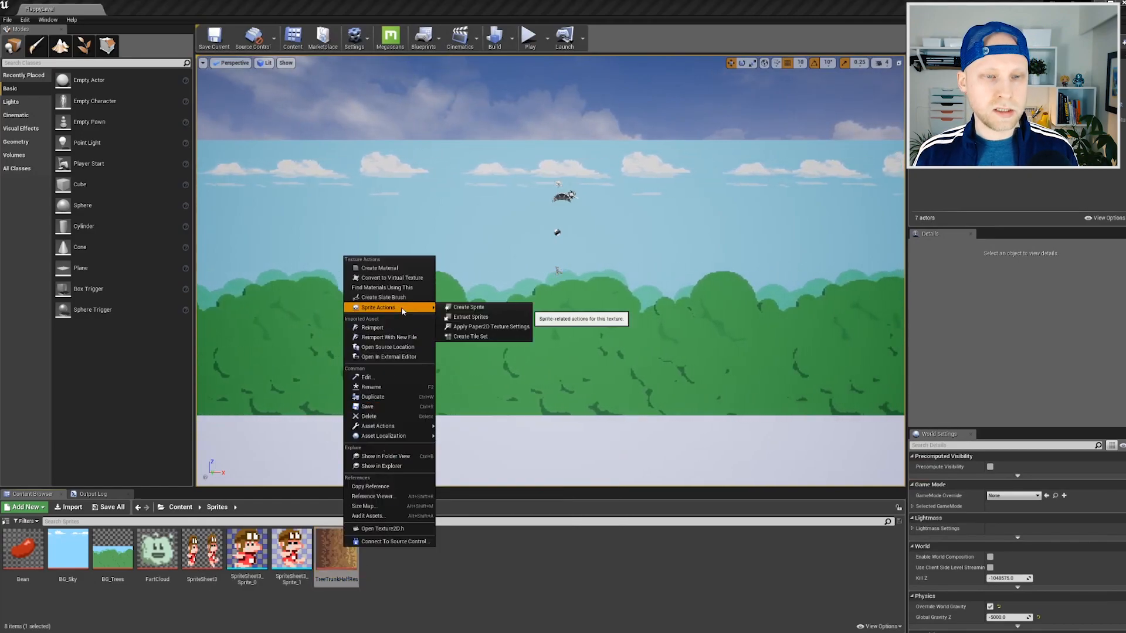
click(469, 307)
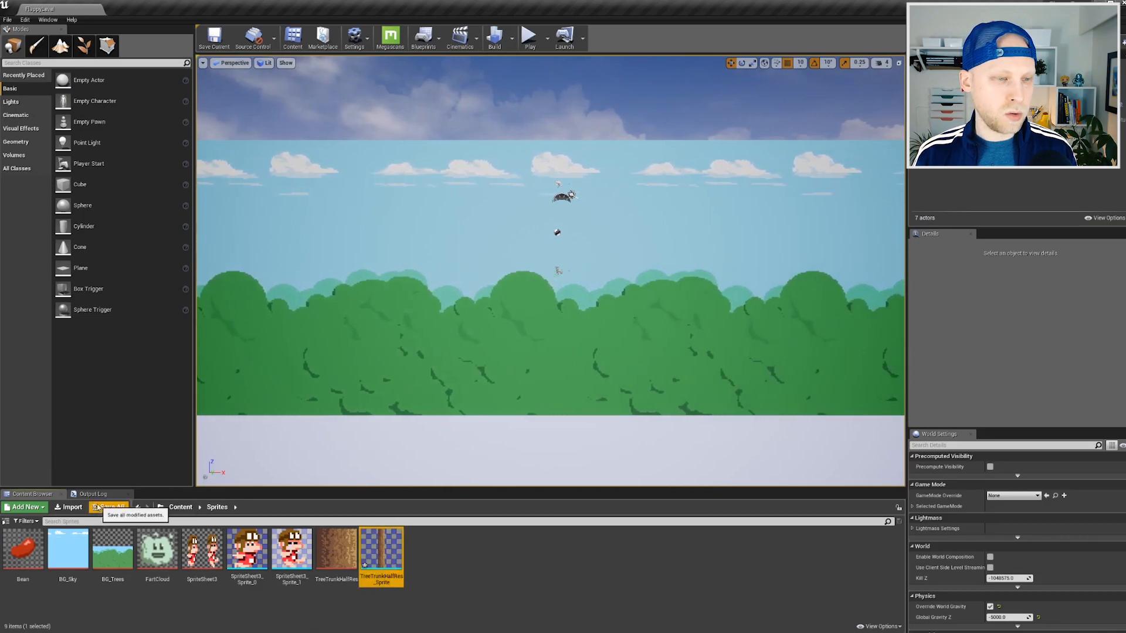
click(180, 507)
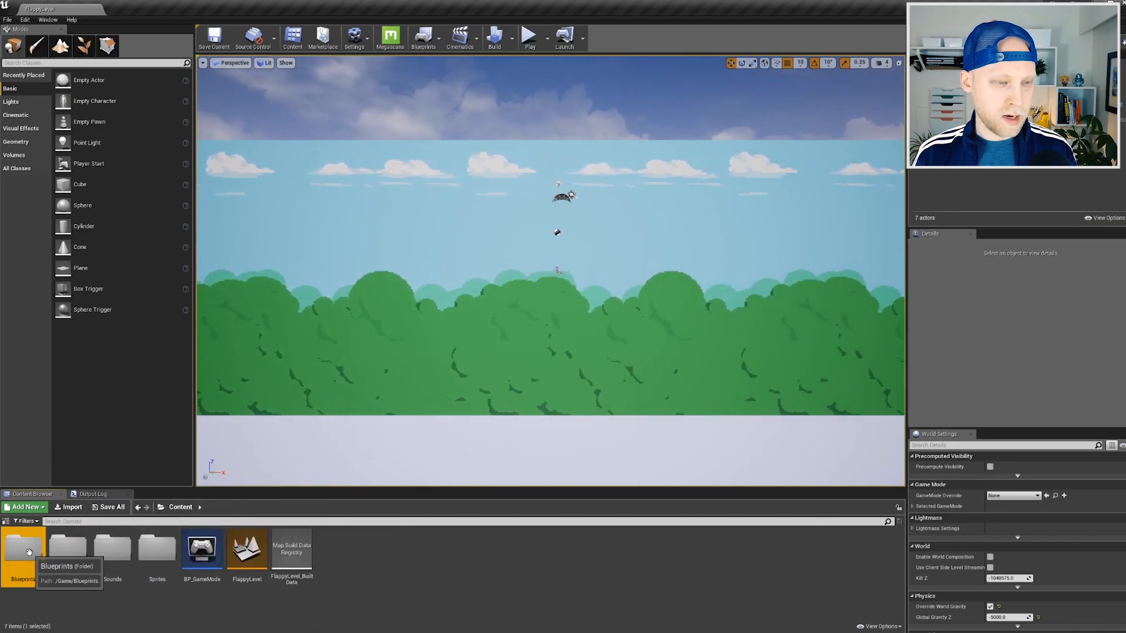
double_click(29, 552)
click(61, 548)
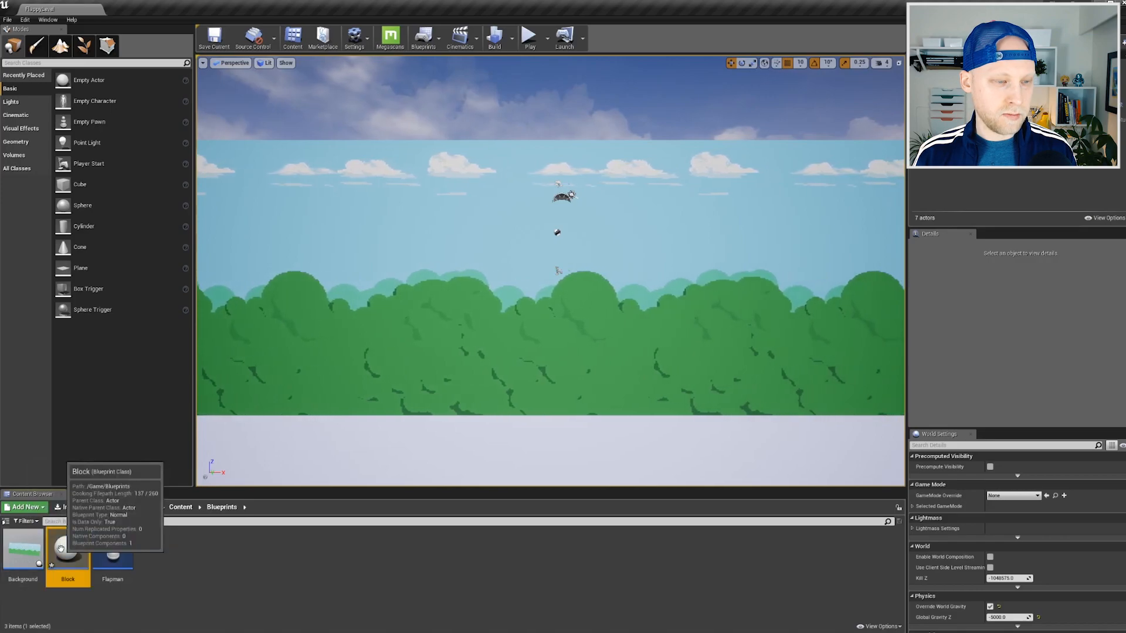
double_click(61, 549)
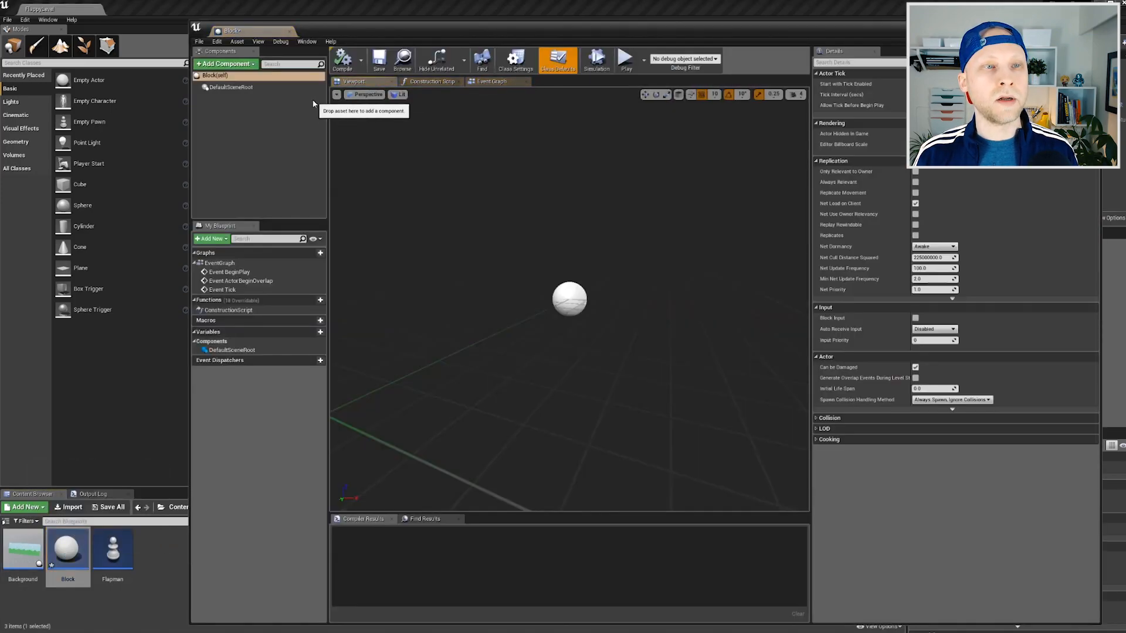
drag(289, 38, 195, 17)
Add a Paper Sprite component named TreeUpper to Block and assign TreeTrunkHalfRes_Sprite as its source sprite.
click(33, 41)
text(spri)
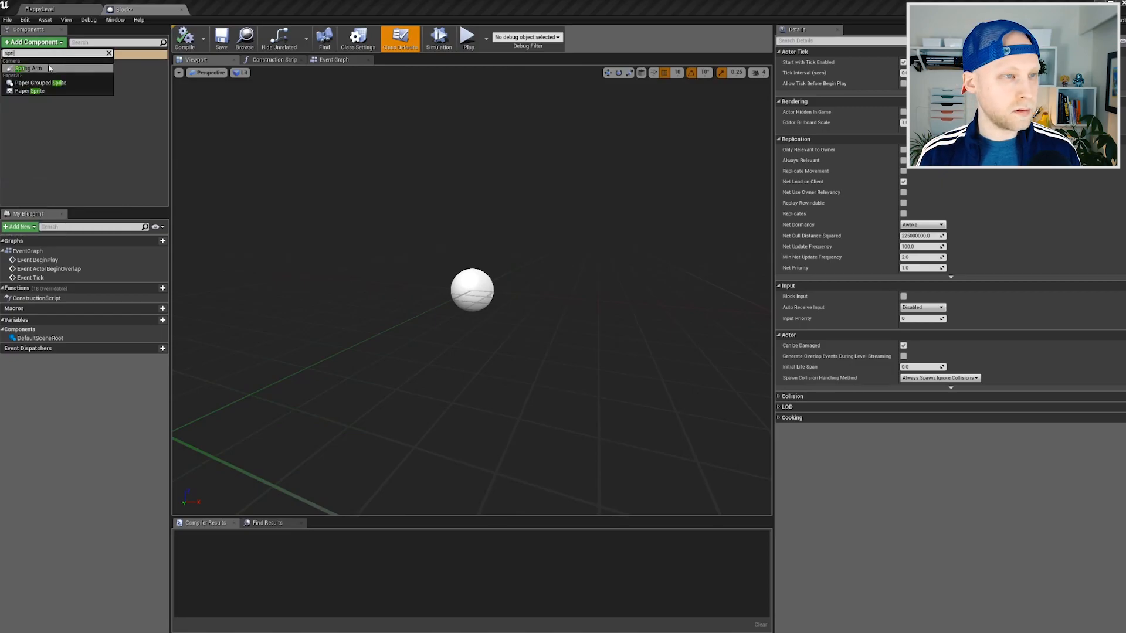
click(35, 91)
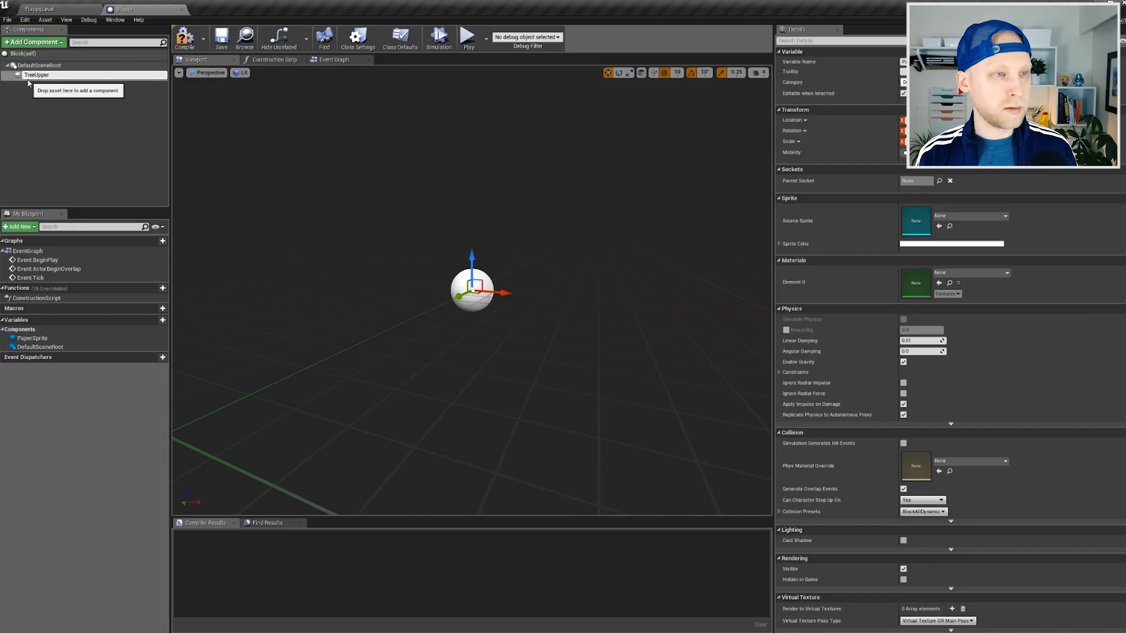
key(Return)
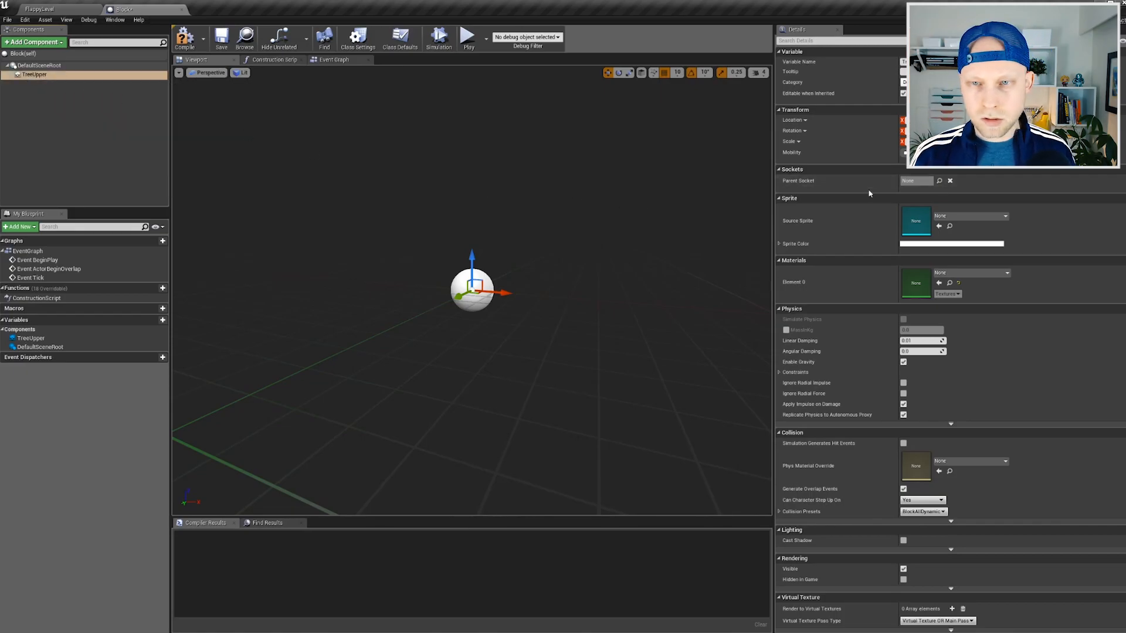
click(970, 216)
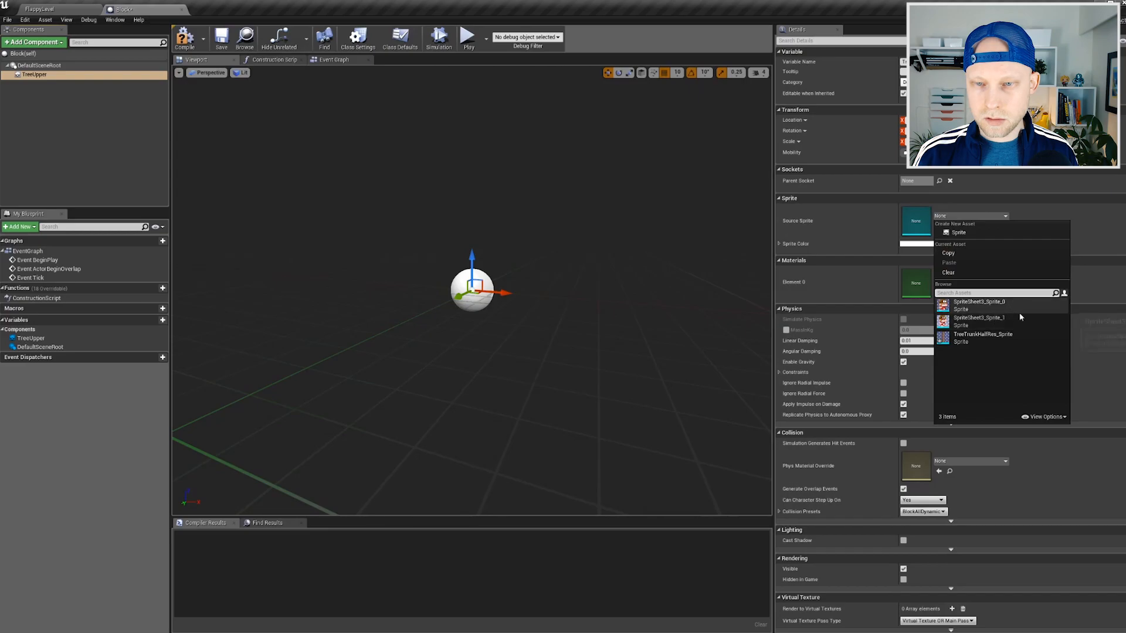
click(1013, 338)
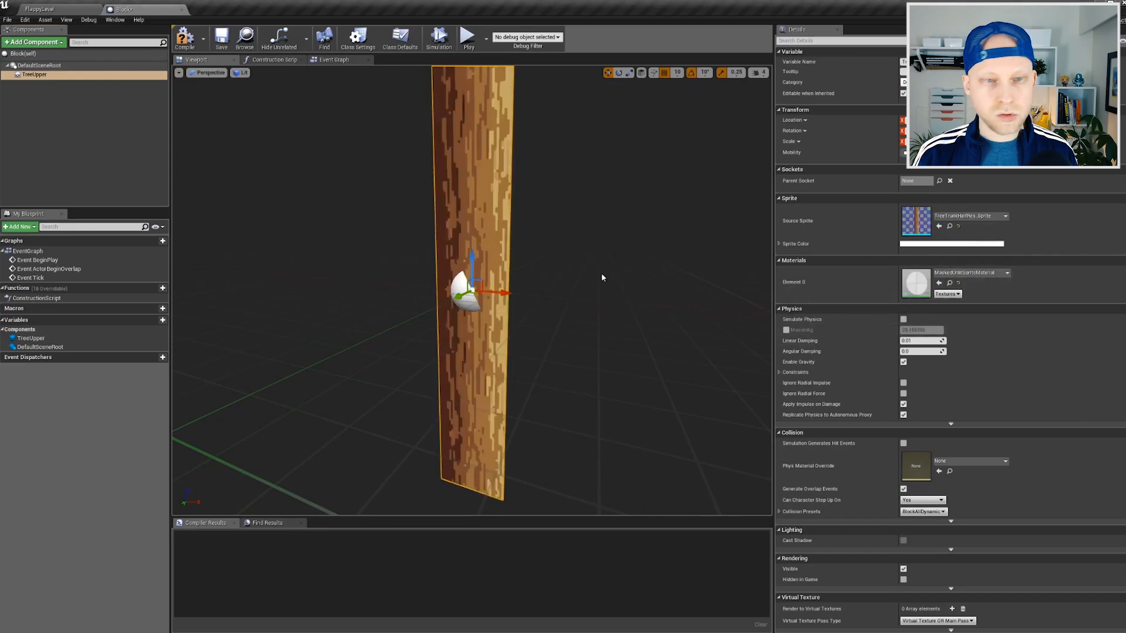
Scale TreeUpper to 10 on all axes and set its Z location to 1300.
scroll(494, 278, down, 4)
scroll(491, 278, up, 2)
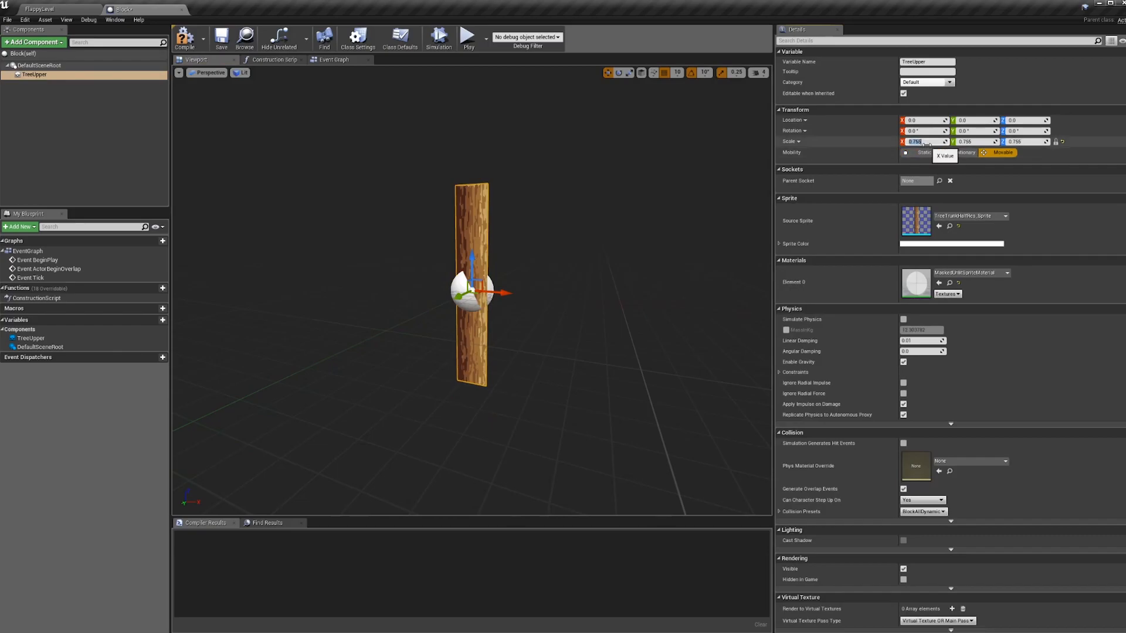
key(Return)
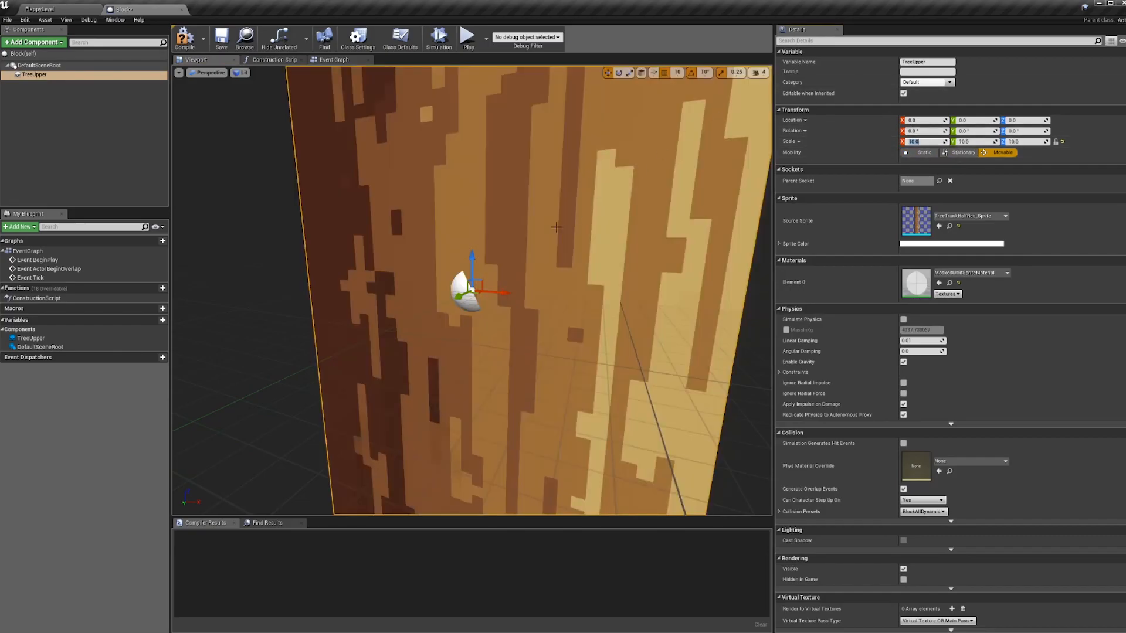
scroll(529, 277, down, 4)
alt+drag(530, 277, 472, 70)
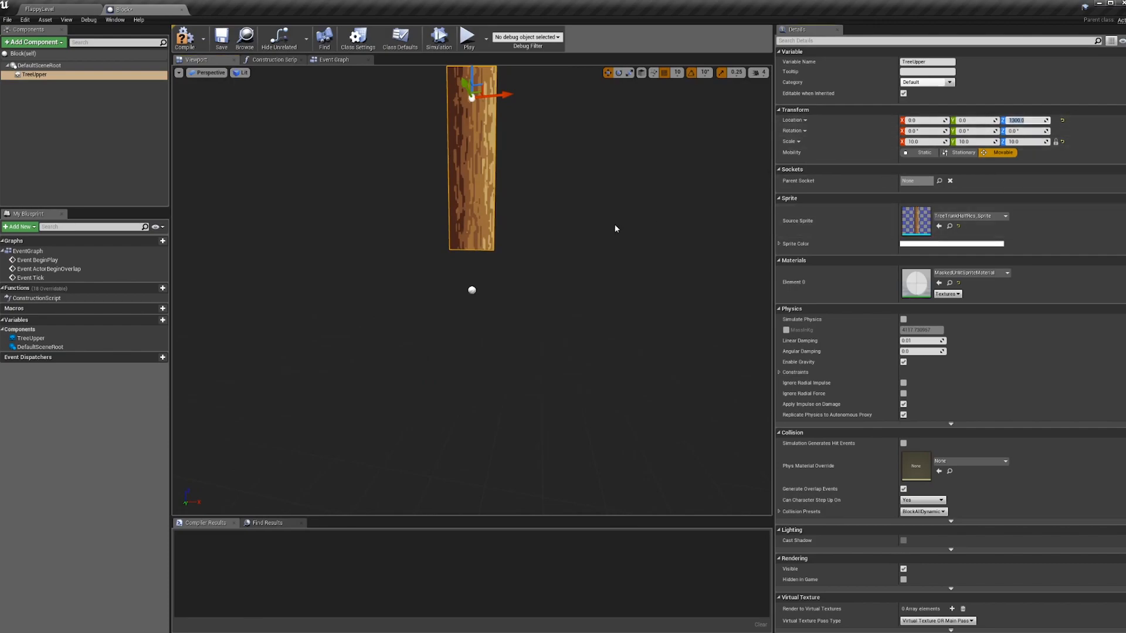
Duplicate TreeUpper as a component named TreeLower and set its Z location to -1300.
click(29, 75)
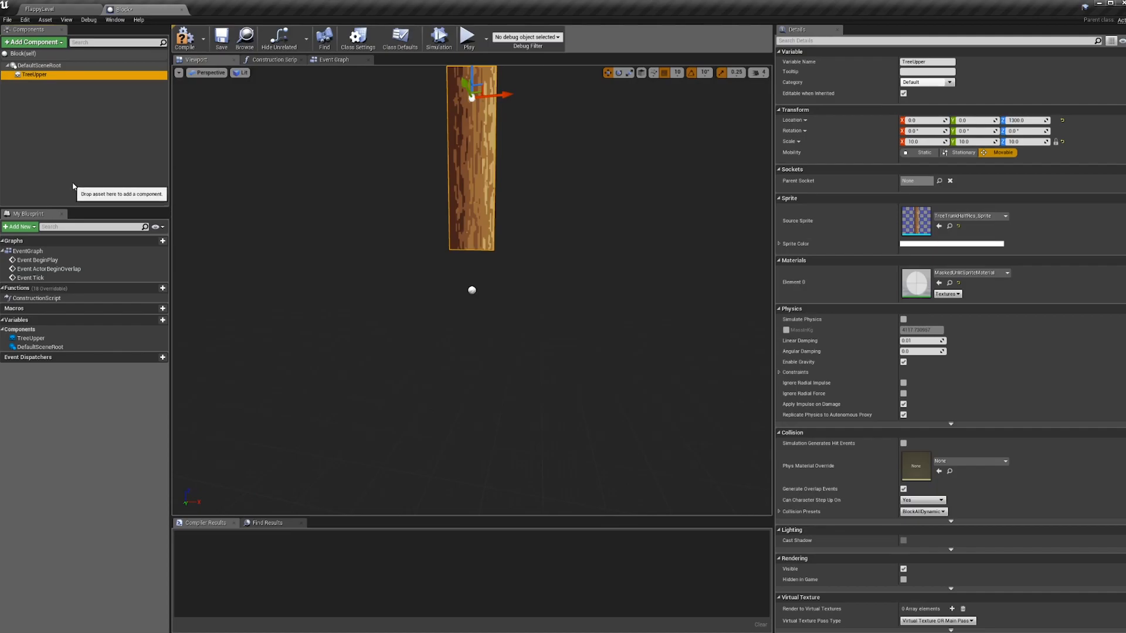
key(ctrl+w)
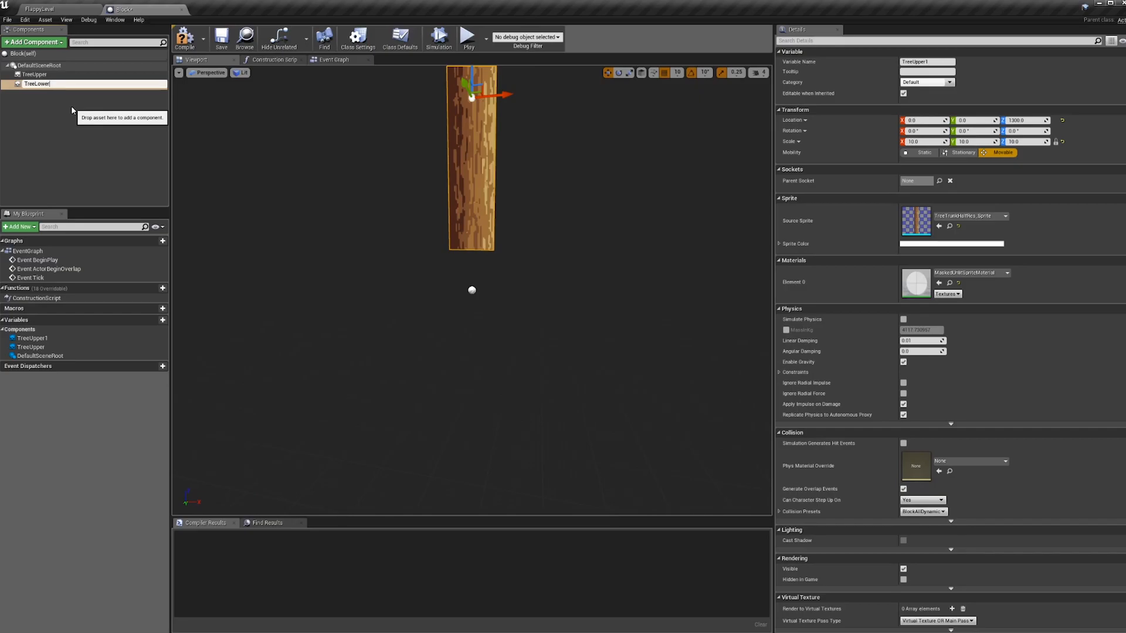
key(Return)
click(1016, 119)
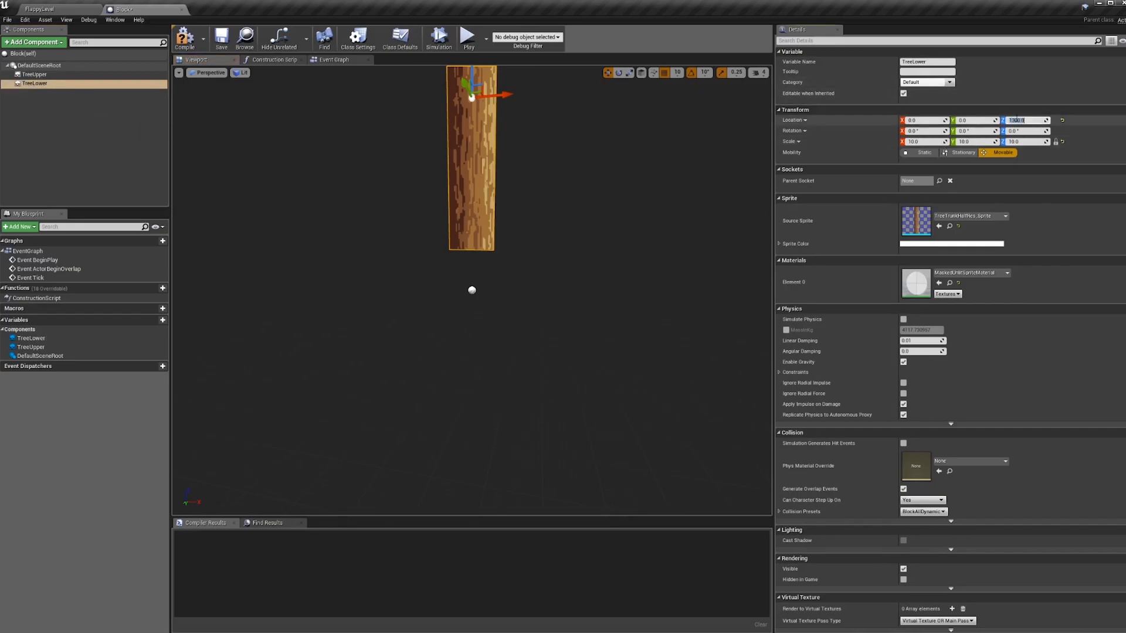
key(Home)
text(-)
key(Return)
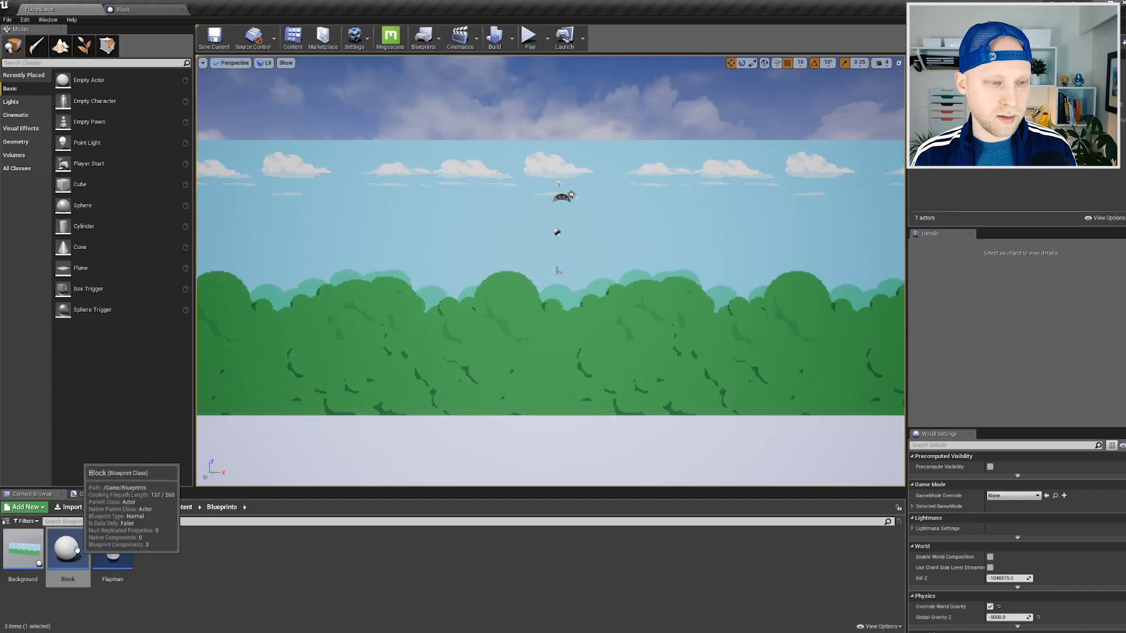
Place a Block from the Blueprints folder in FlappyLevel and reset its location to the origin.
drag(75, 549, 645, 274)
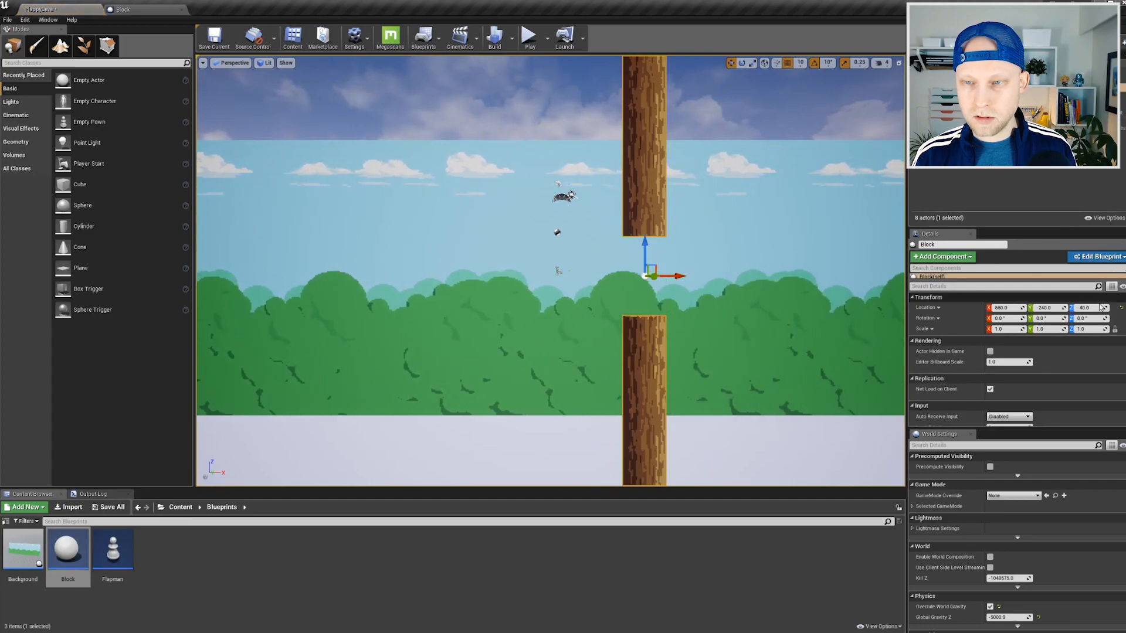
click(1120, 308)
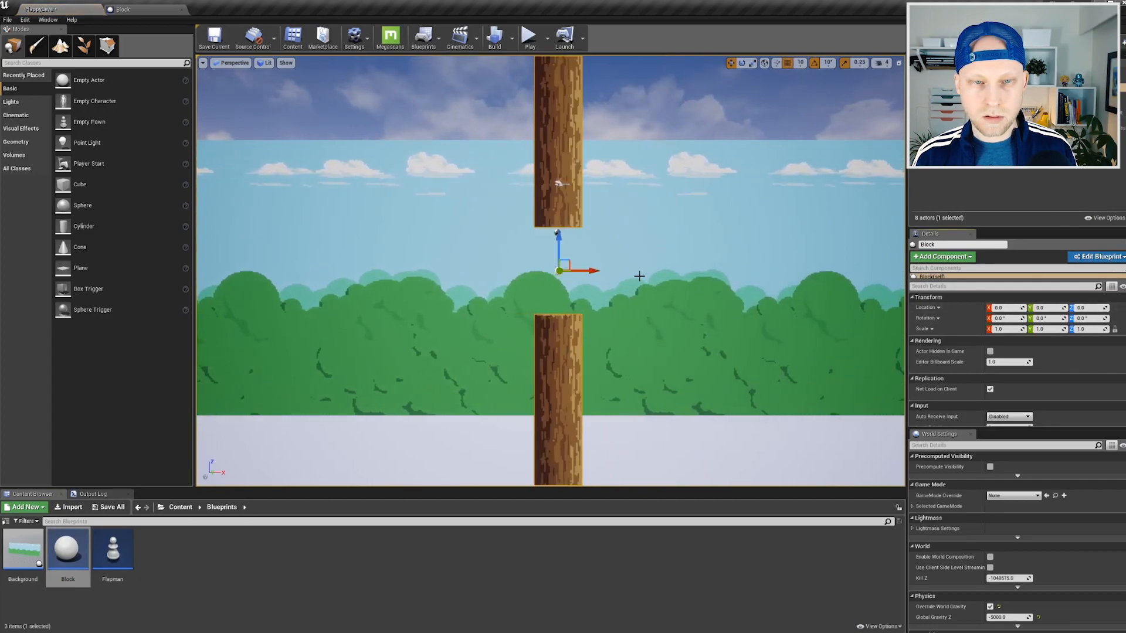
Play-test the level, flapping the character between the two trunks to judge the size of the gap.
click(529, 36)
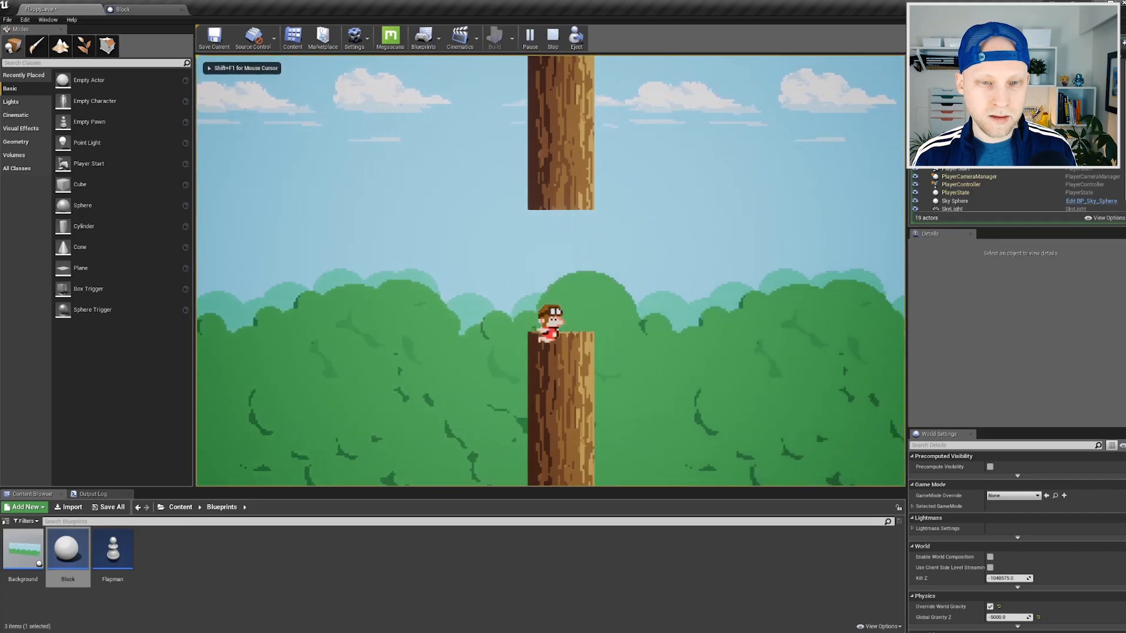
key(space)
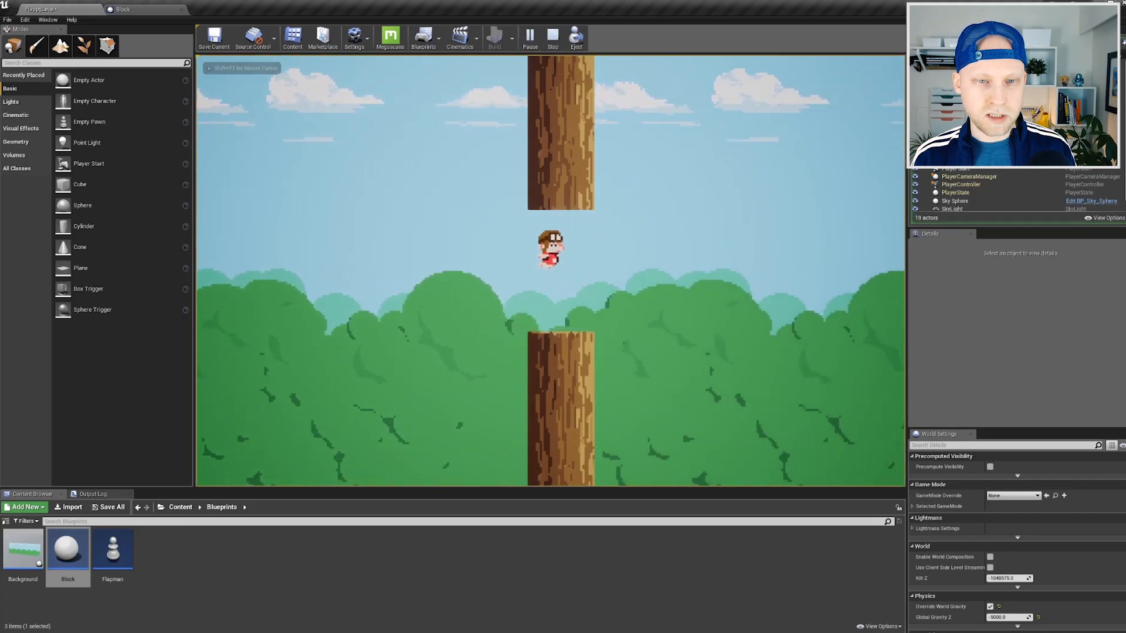
key(space)
key(space)
key(space)
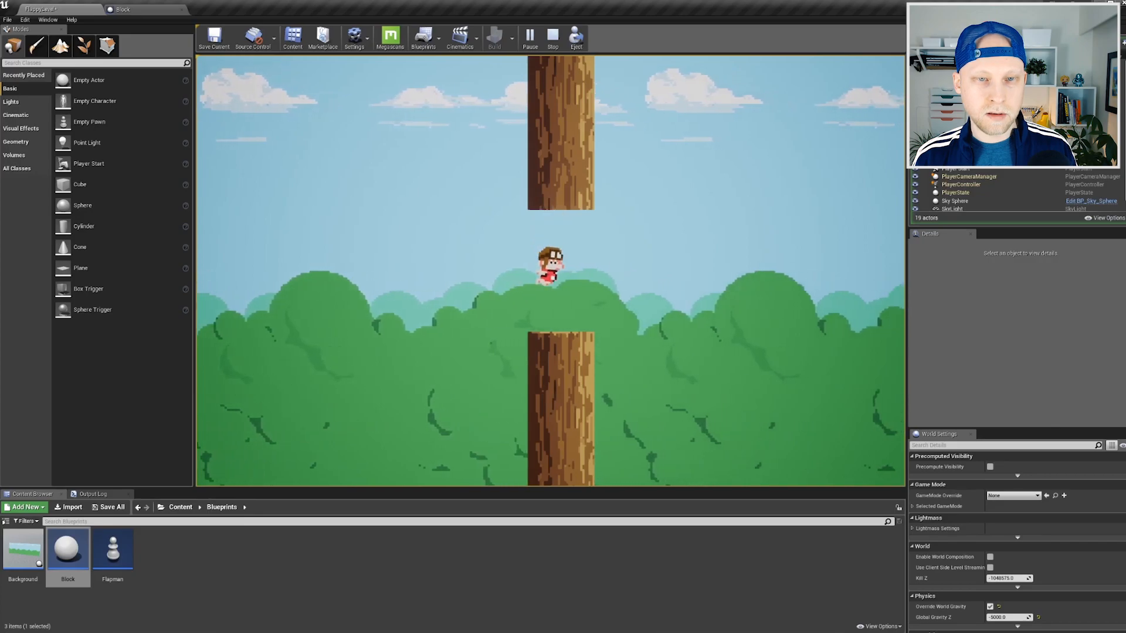
key(space)
key(space)
key(space)
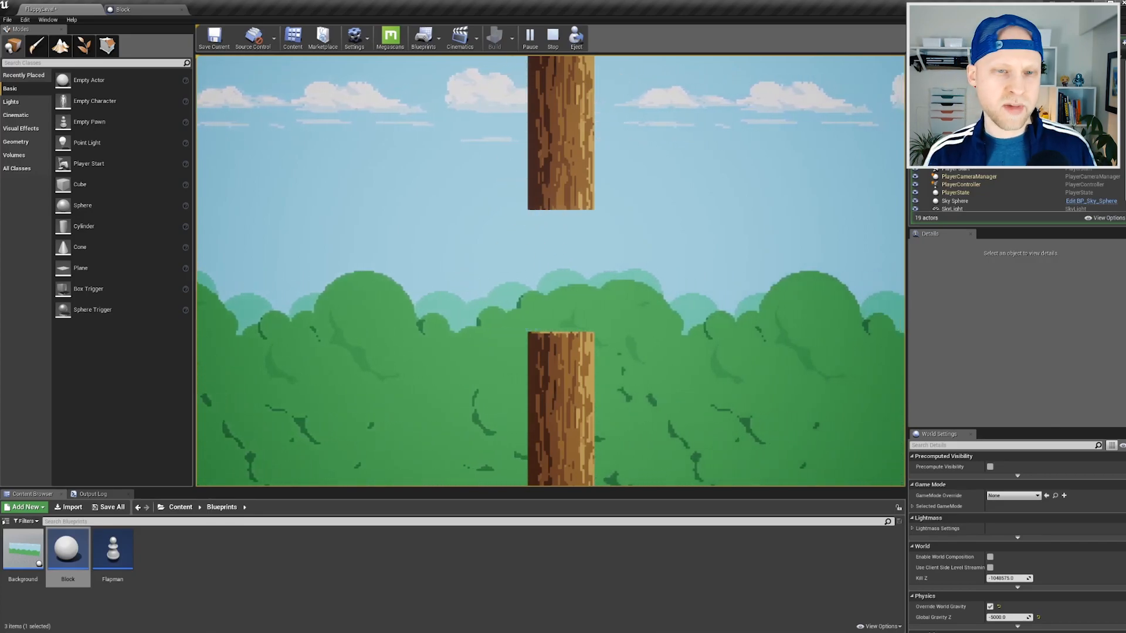
key(Escape)
Move the Block along positive X away from the character's start, and play-test flapping beside it.
click(559, 155)
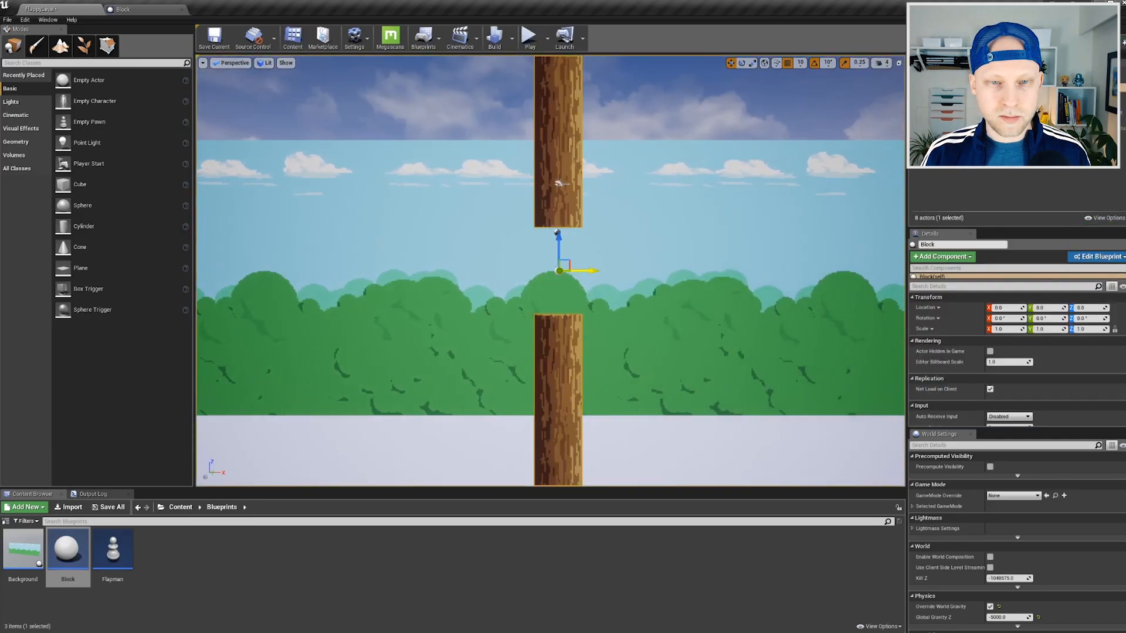
drag(585, 271, 670, 271)
click(529, 37)
key(space)
key(space)
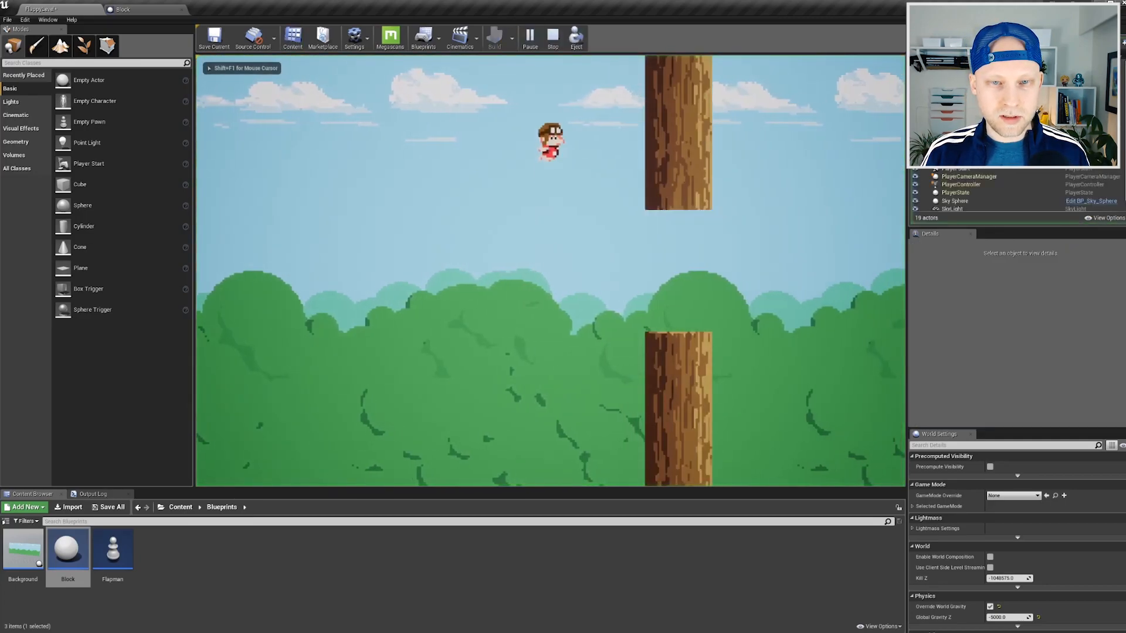
key(space)
key(Escape)
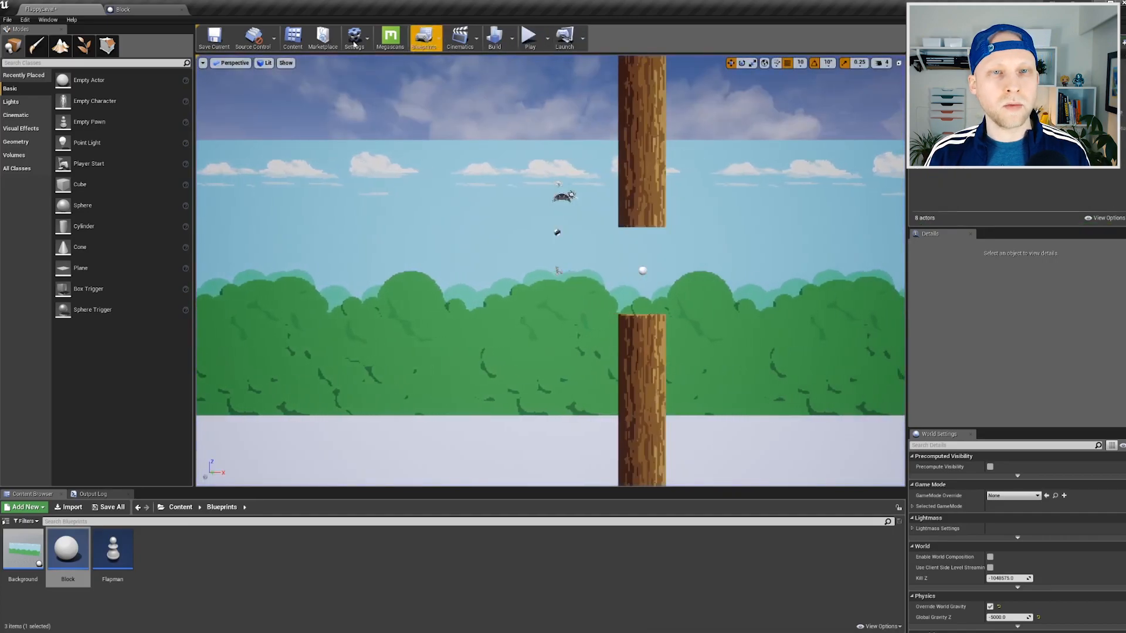
Set TreeUpper's Z location to 1350 in the Block blueprint.
click(125, 9)
click(488, 202)
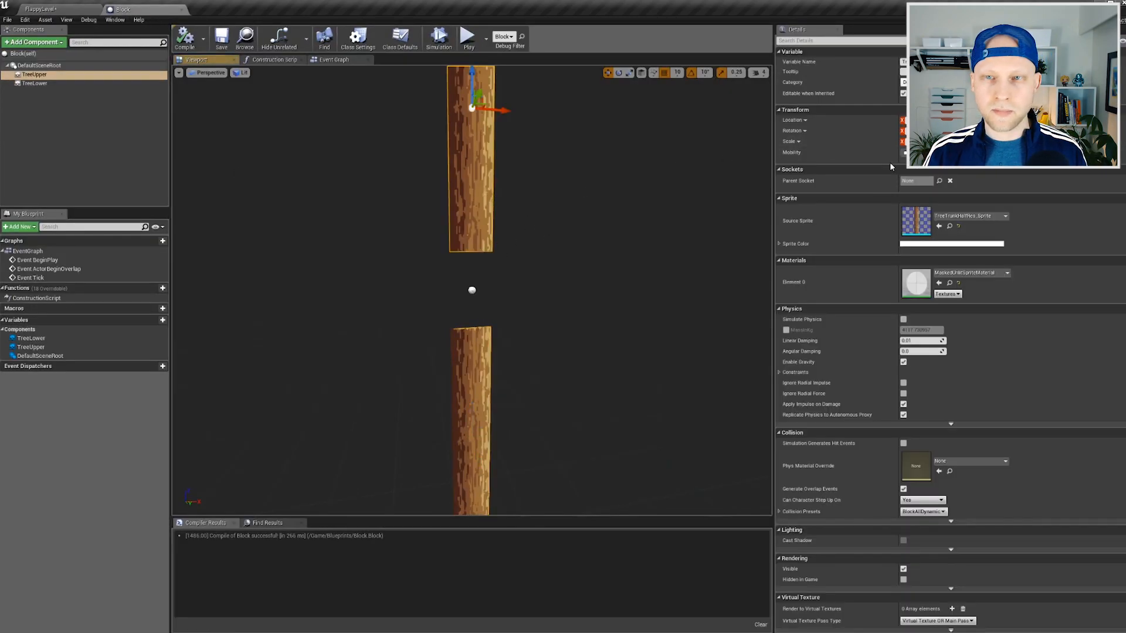
click(1027, 120)
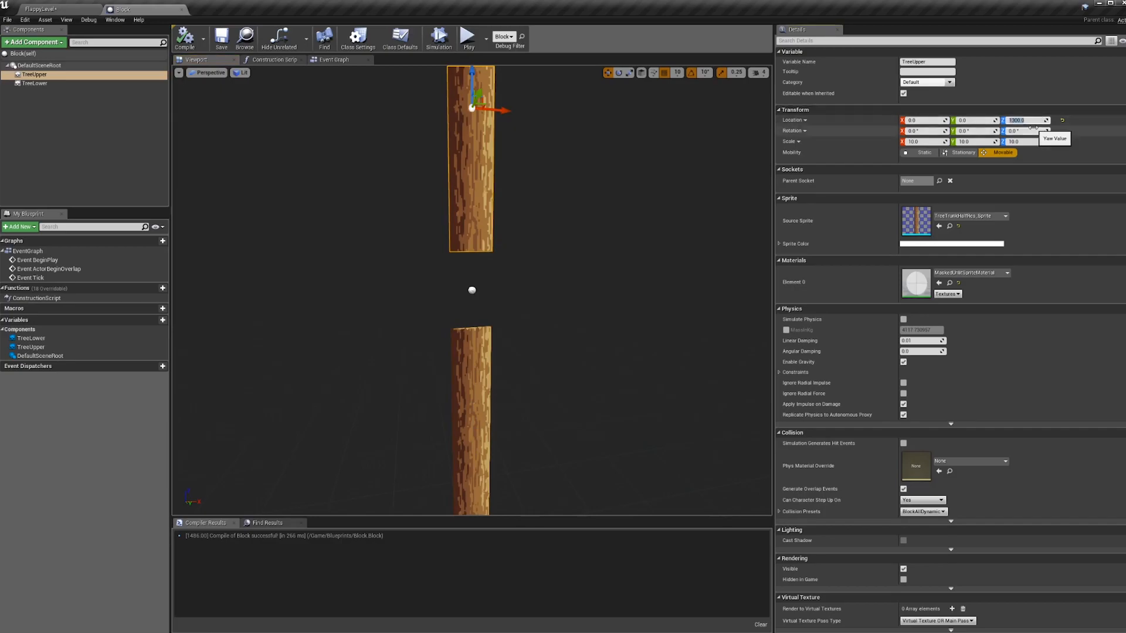
key(Return)
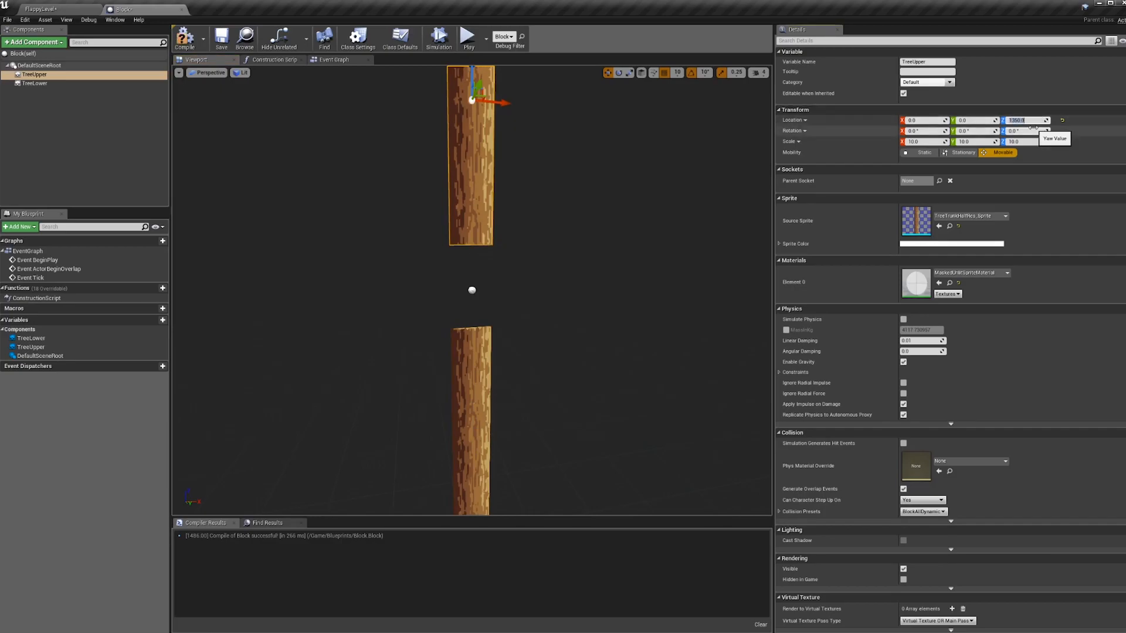
Set TreeLower's Z location to -1350, compile the Block blueprint, and return to FlappyLevel.
click(465, 377)
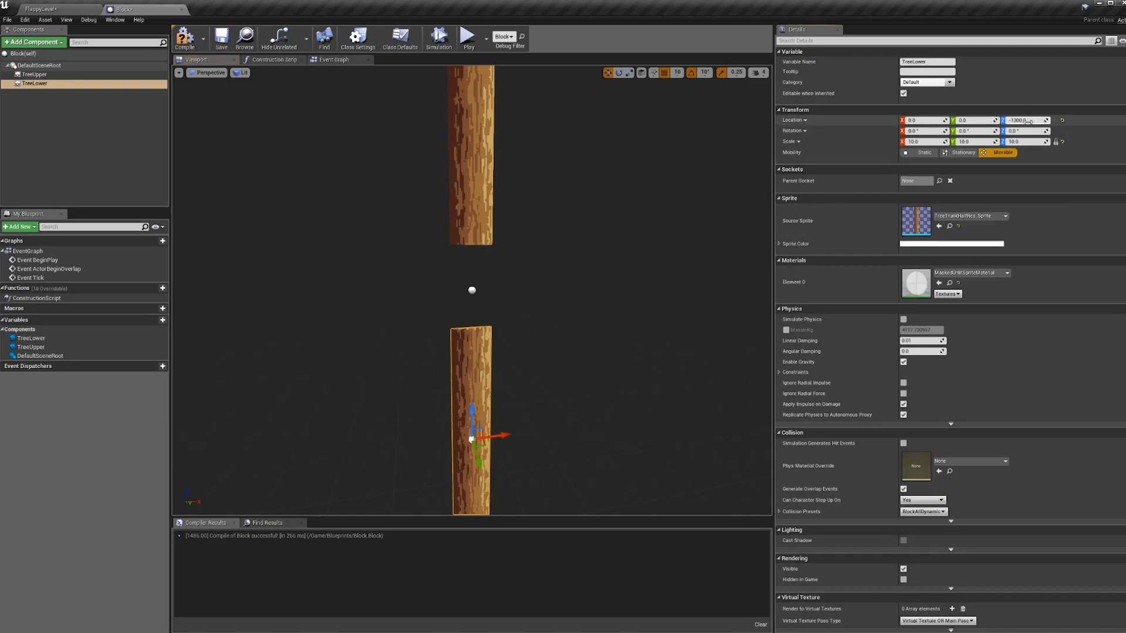
text(-1350)
key(Return)
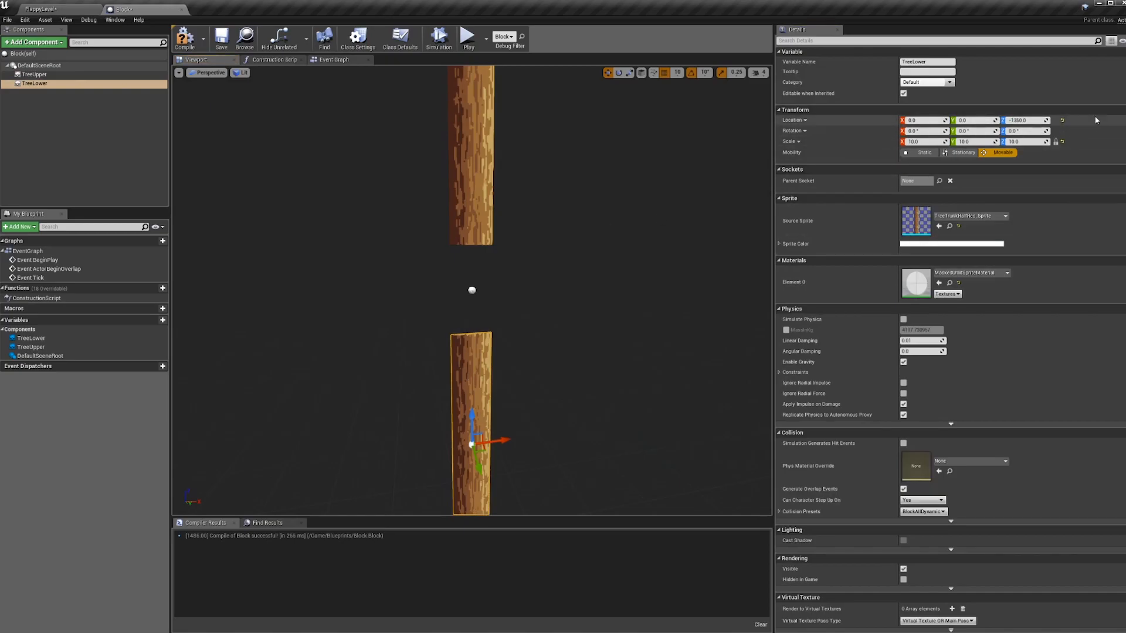
click(475, 153)
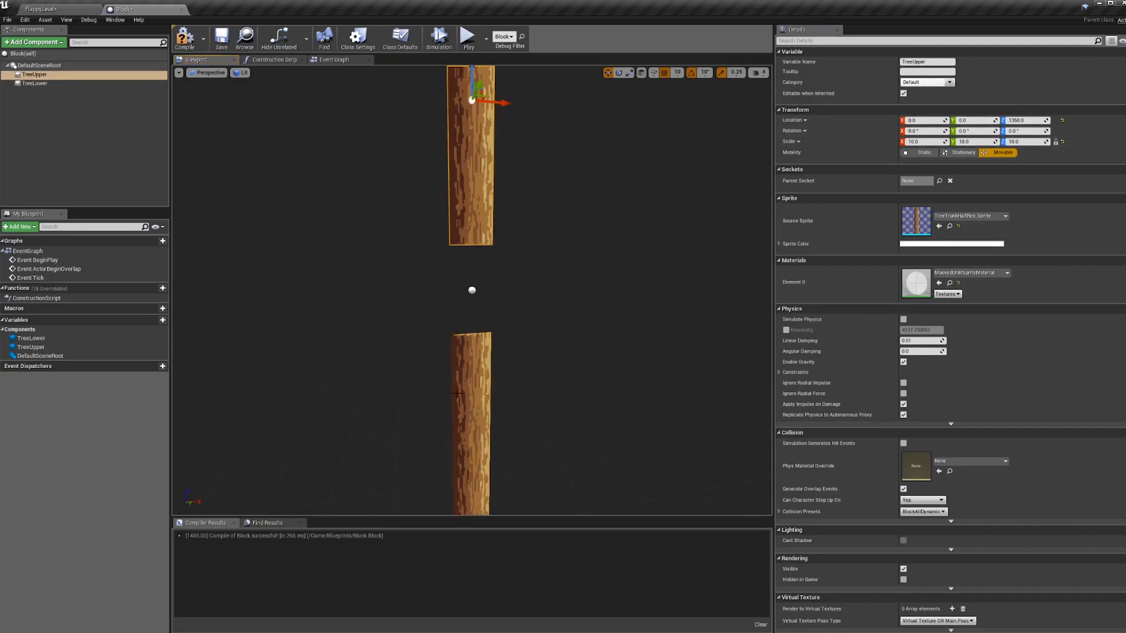
click(453, 382)
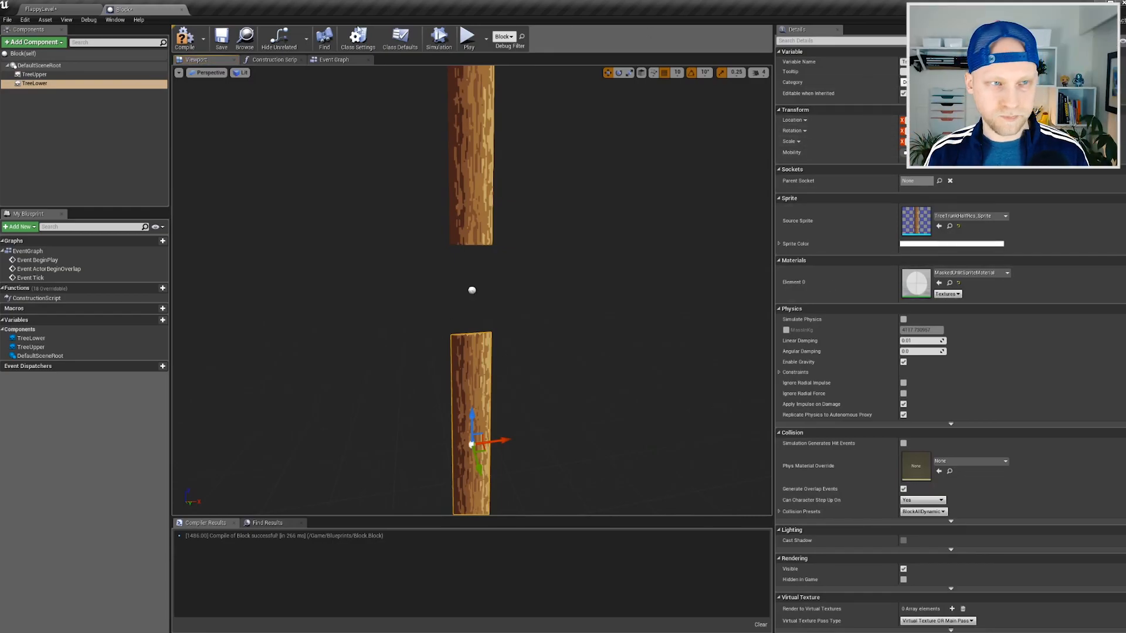
click(197, 39)
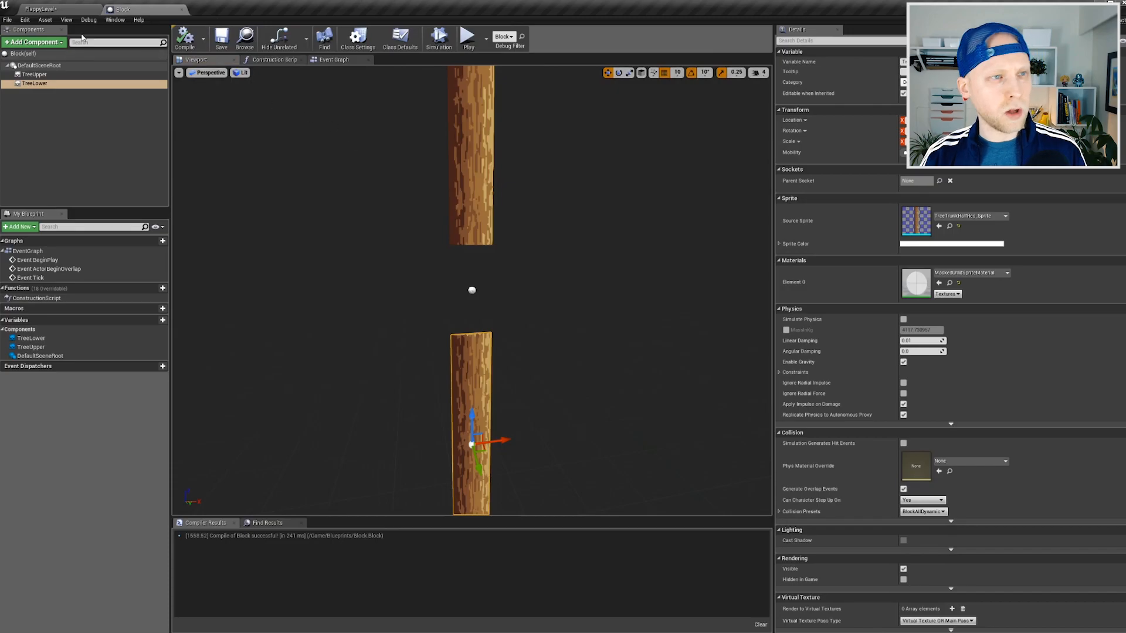
click(41, 9)
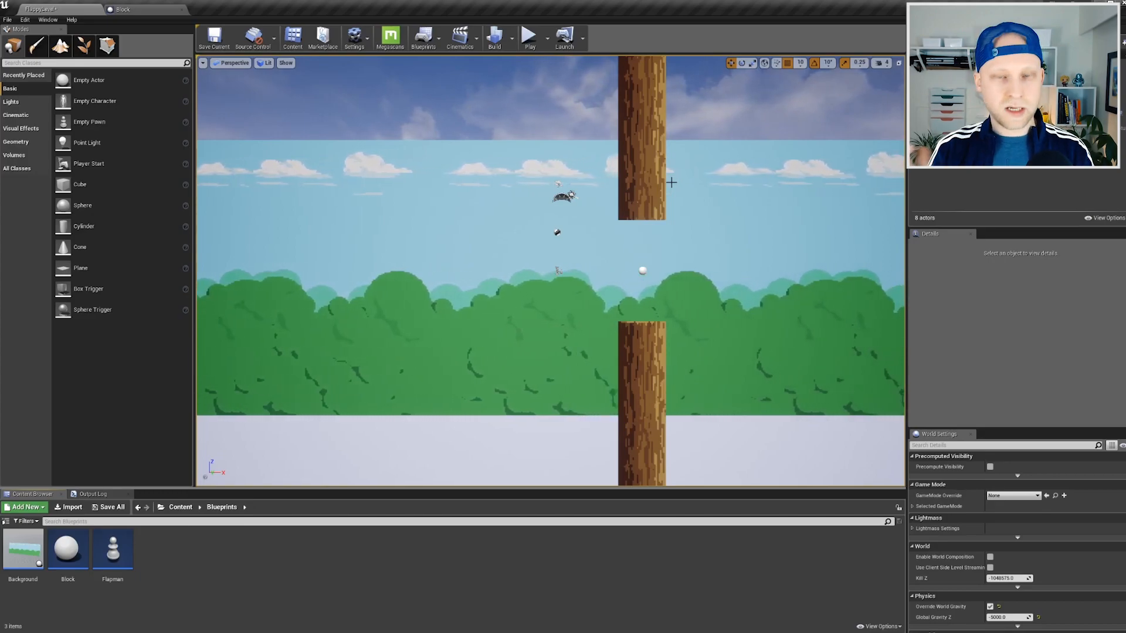
Delete the placed Block obstacle from FlappyLevel and save the level.
click(644, 270)
key(Delete)
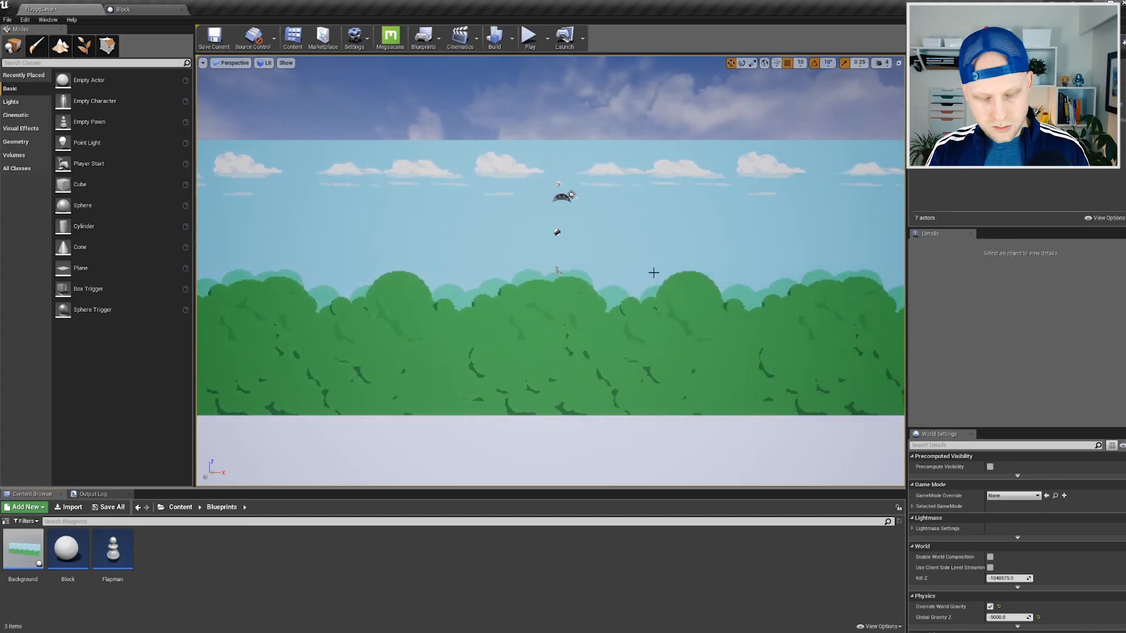
key(ctrl+s)
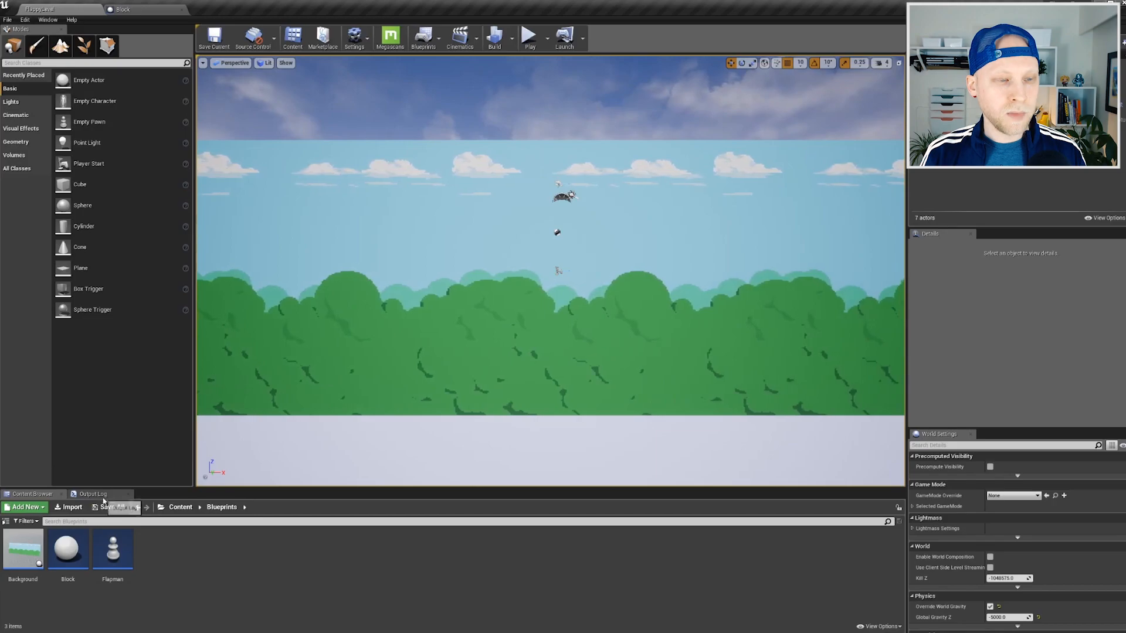
In the project's Maps & Modes settings, set both the Editor Startup Map and Game Default Map to FlappyLevel.
click(180, 507)
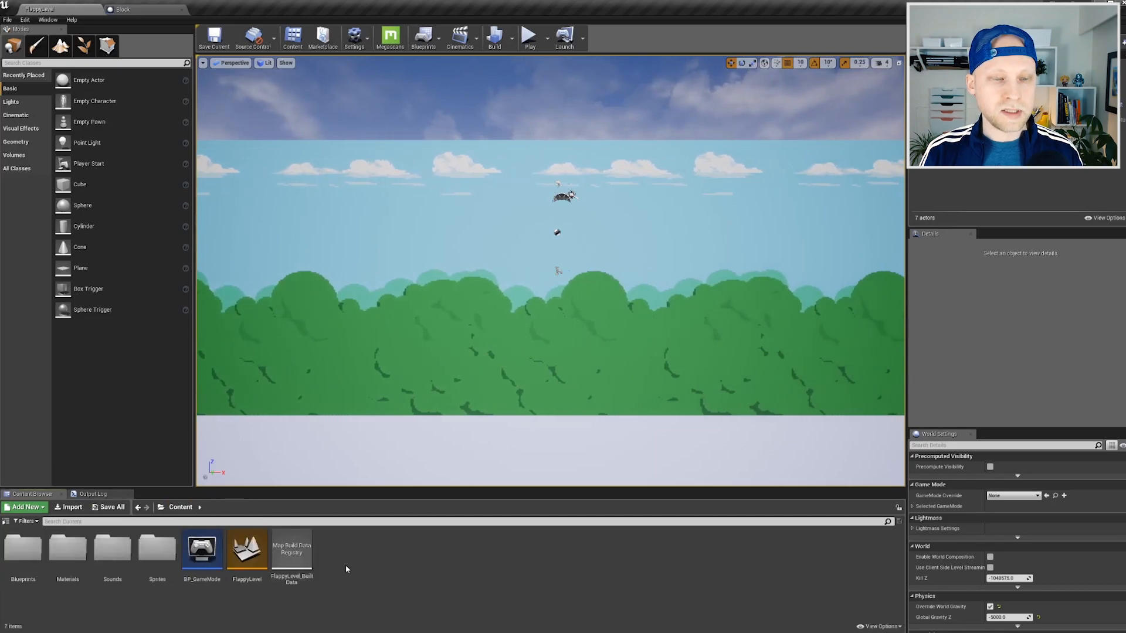
click(245, 552)
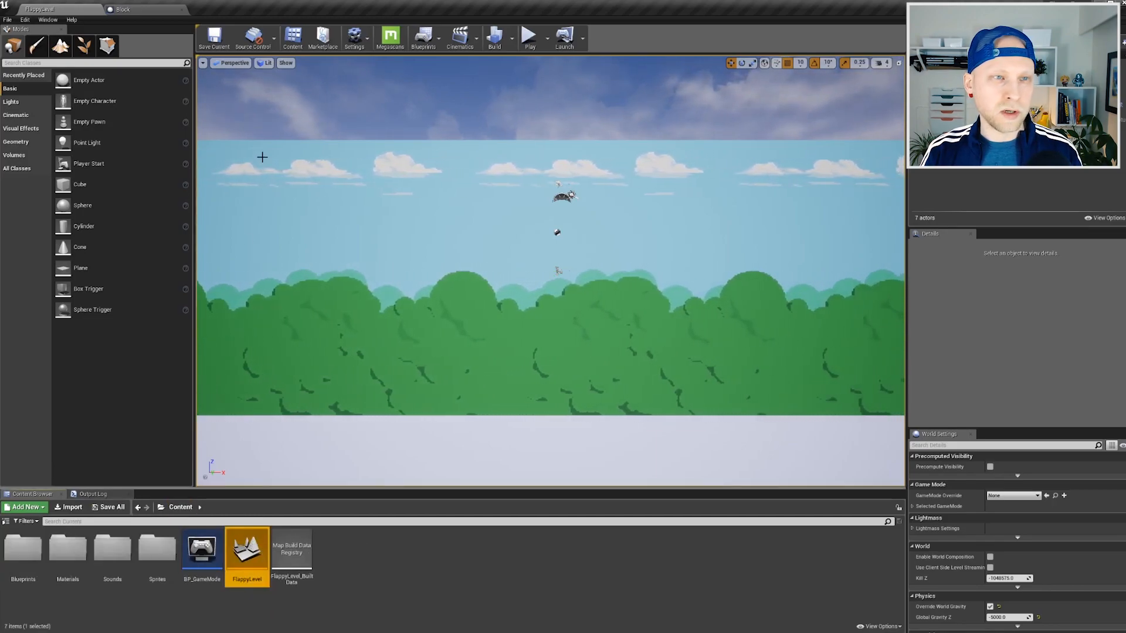
click(358, 38)
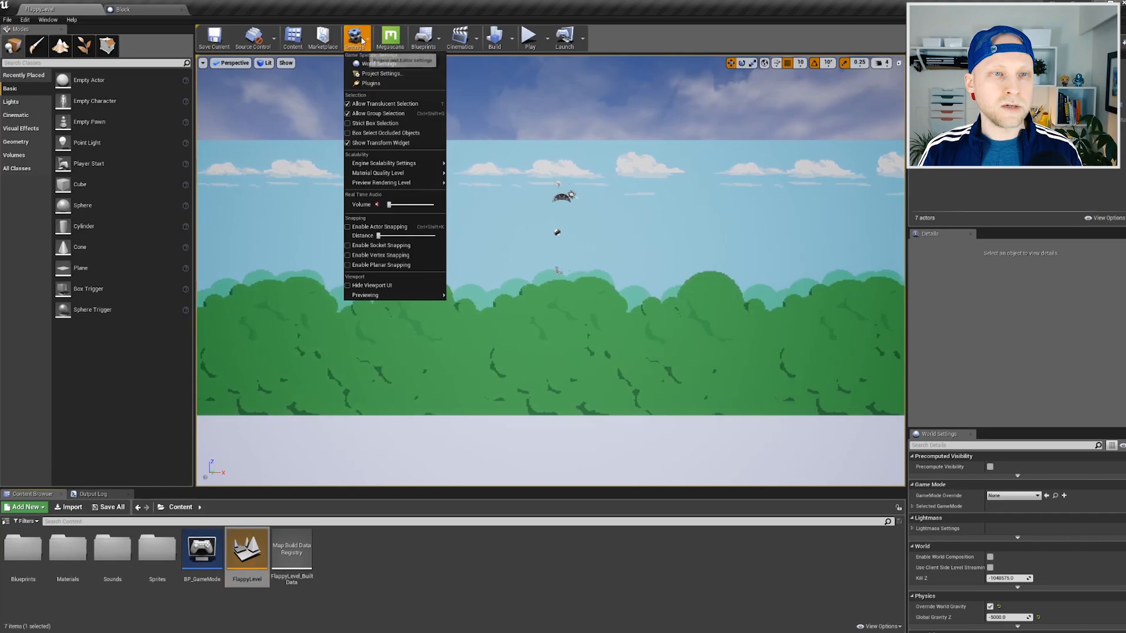
click(381, 73)
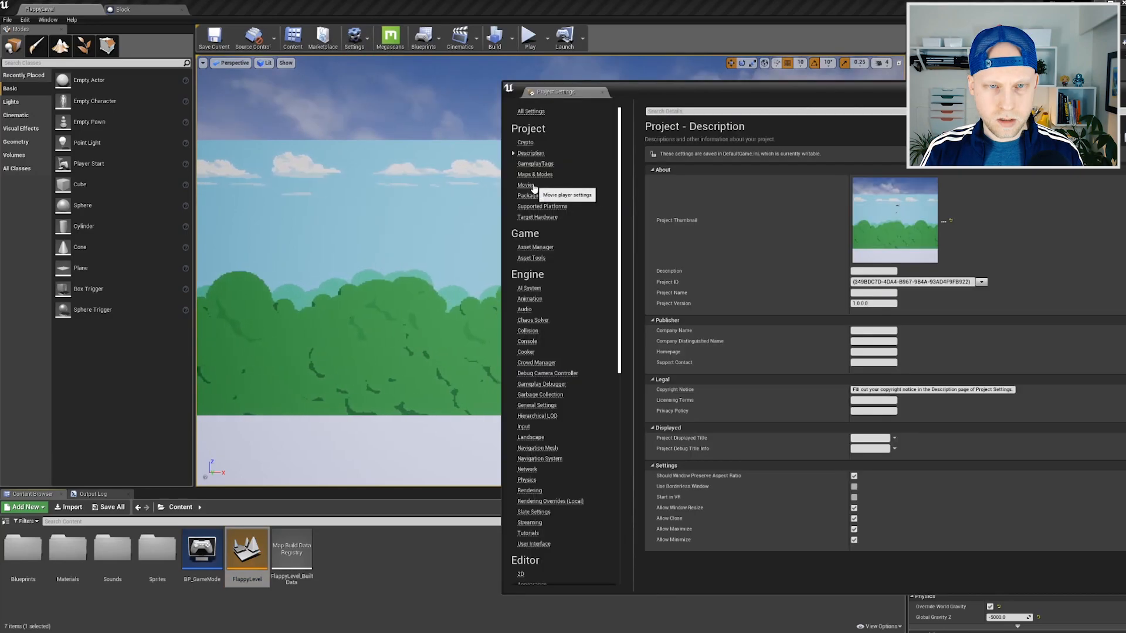
click(534, 174)
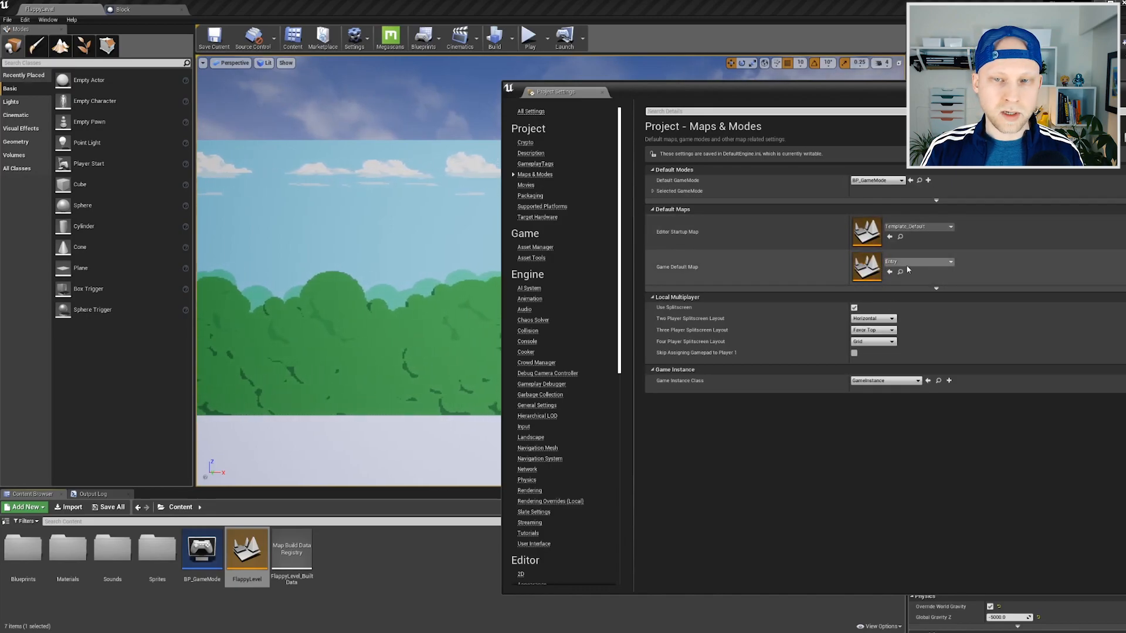
click(912, 227)
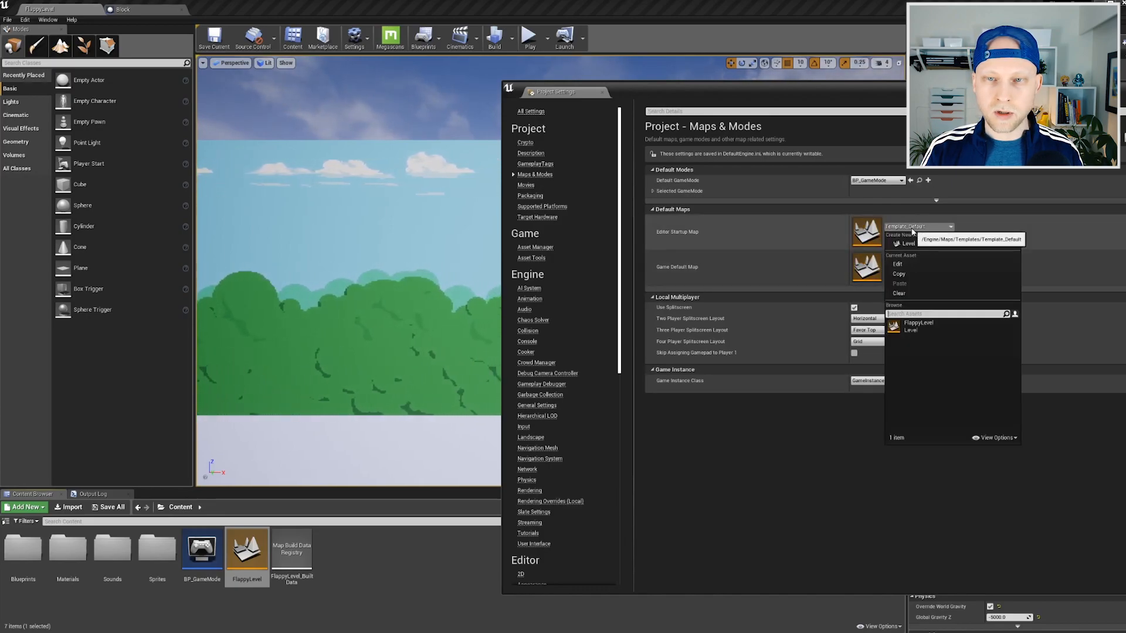
click(919, 326)
click(919, 261)
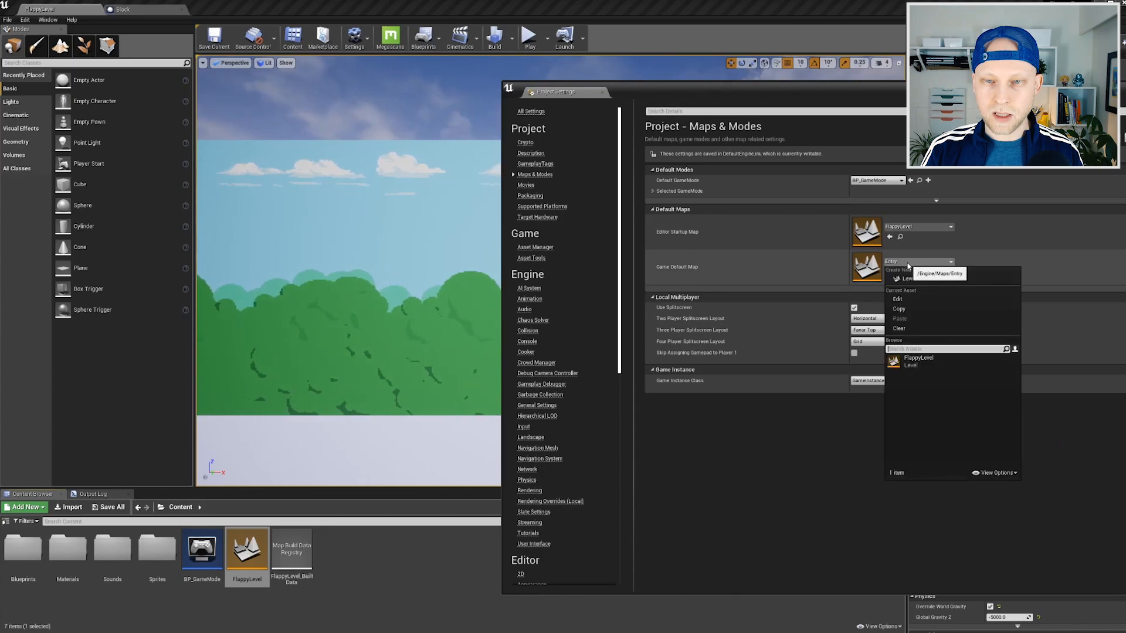
click(919, 360)
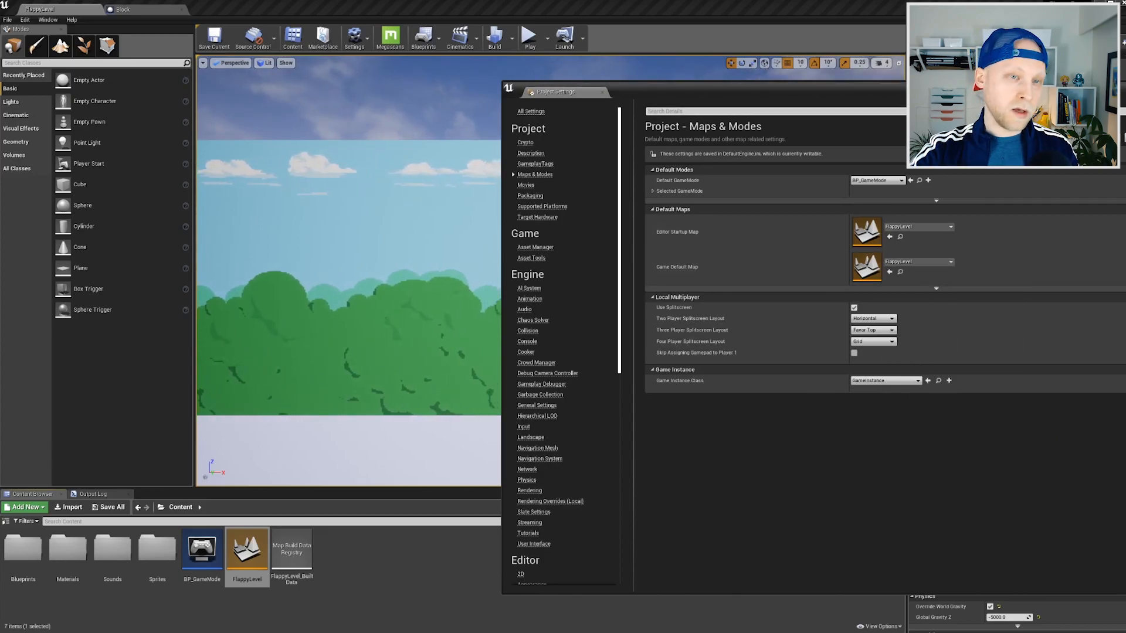
click(1114, 87)
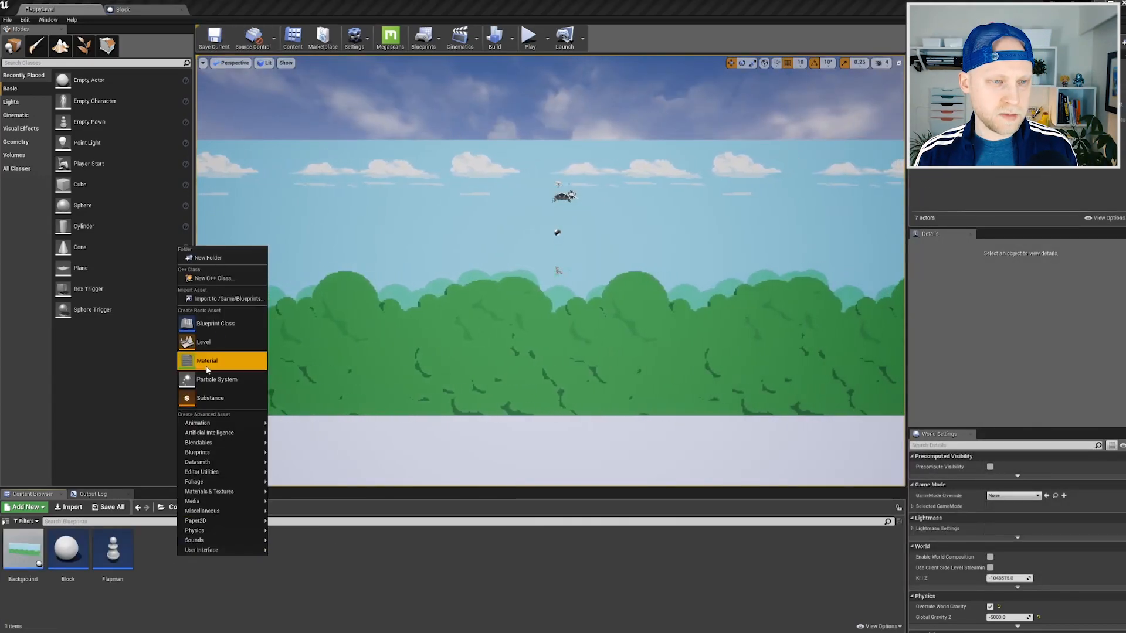
Create an Actor blueprint named BlockSpawner in the Blueprints folder and open its Event Graph.
click(221, 329)
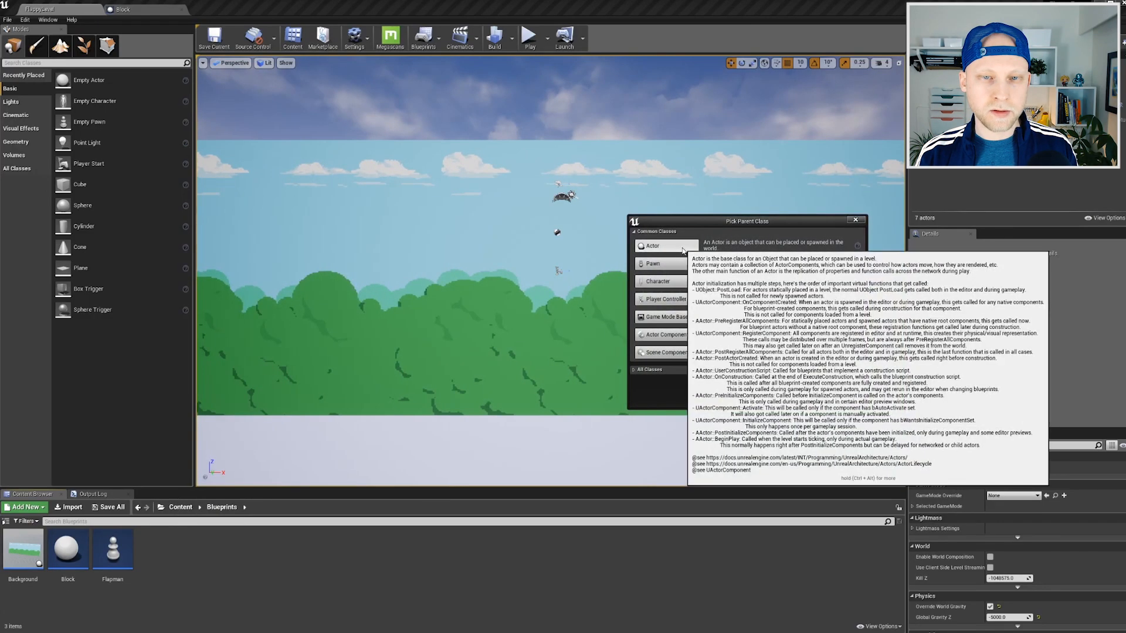
click(667, 246)
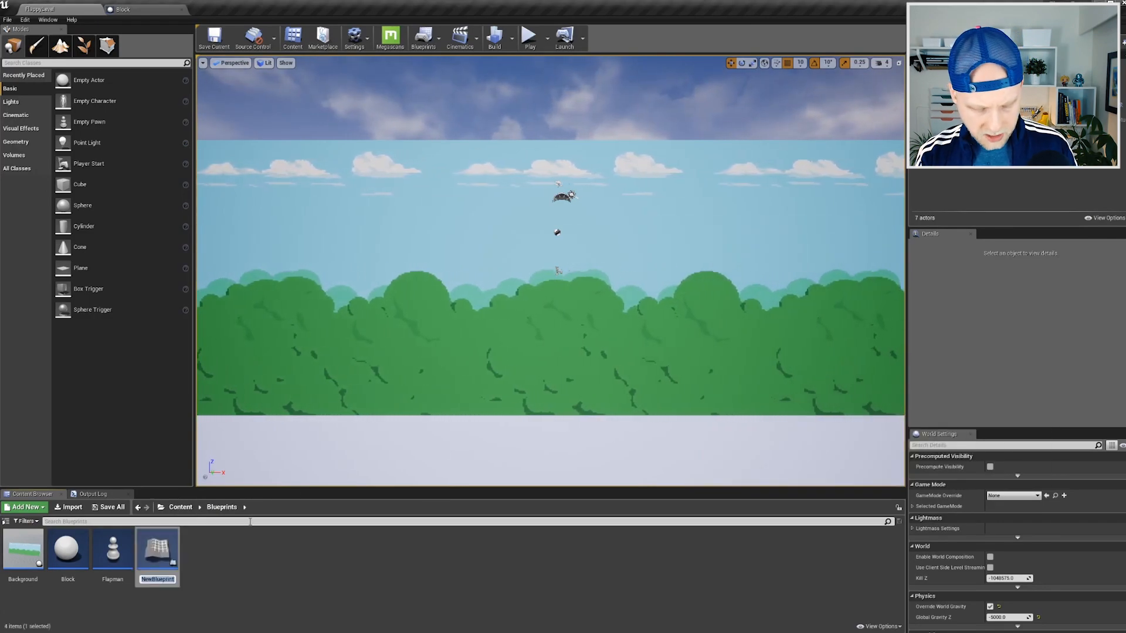
text(BlockS)
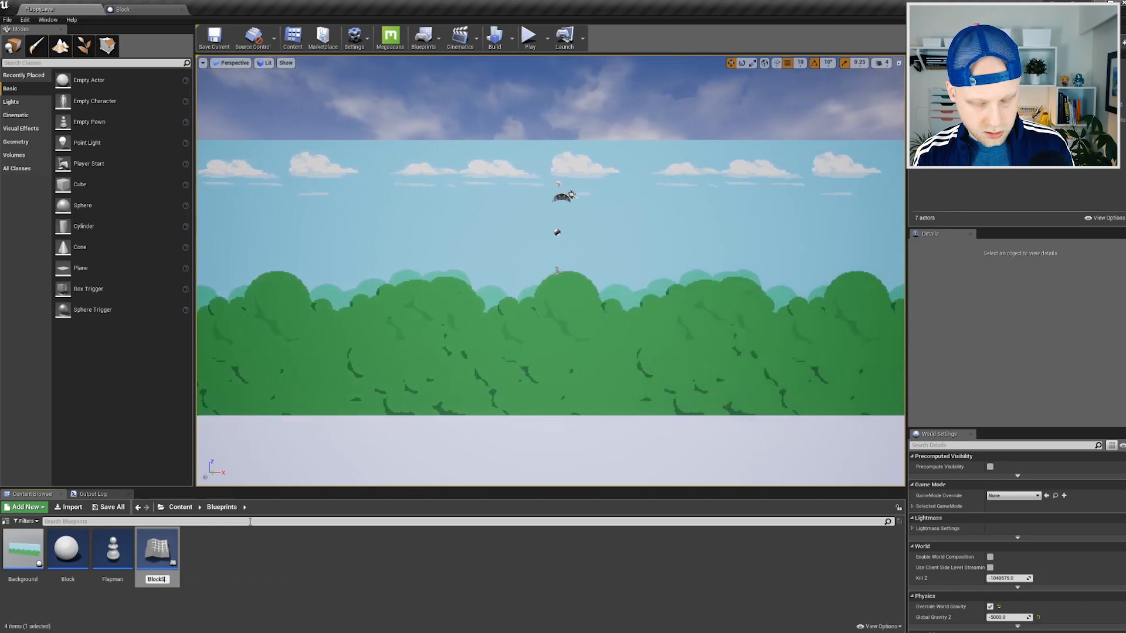
text(pawner)
key(Return)
double_click(126, 549)
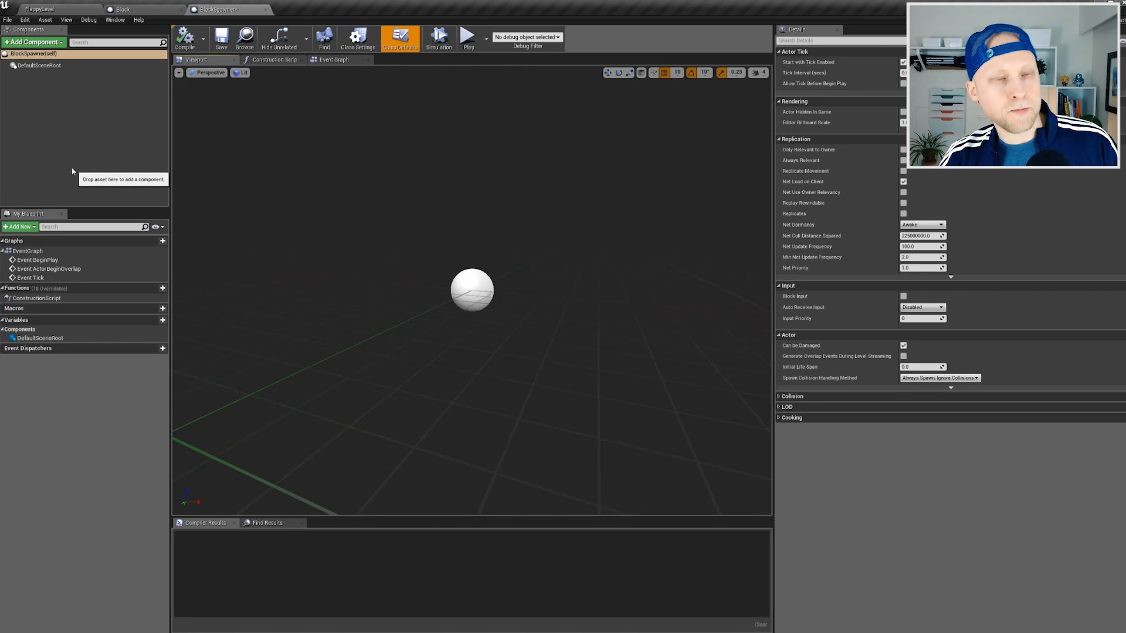
click(333, 61)
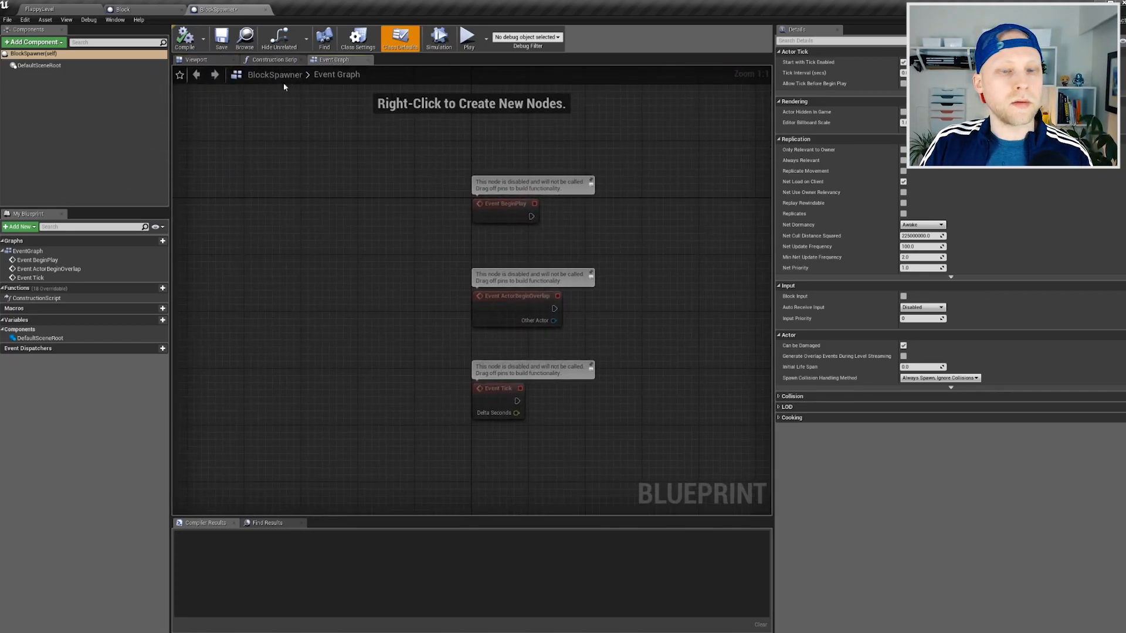
Add a Delay node with a 1.0 second duration after Event Tick and align it with the event.
right_drag(511, 188, 403, 153)
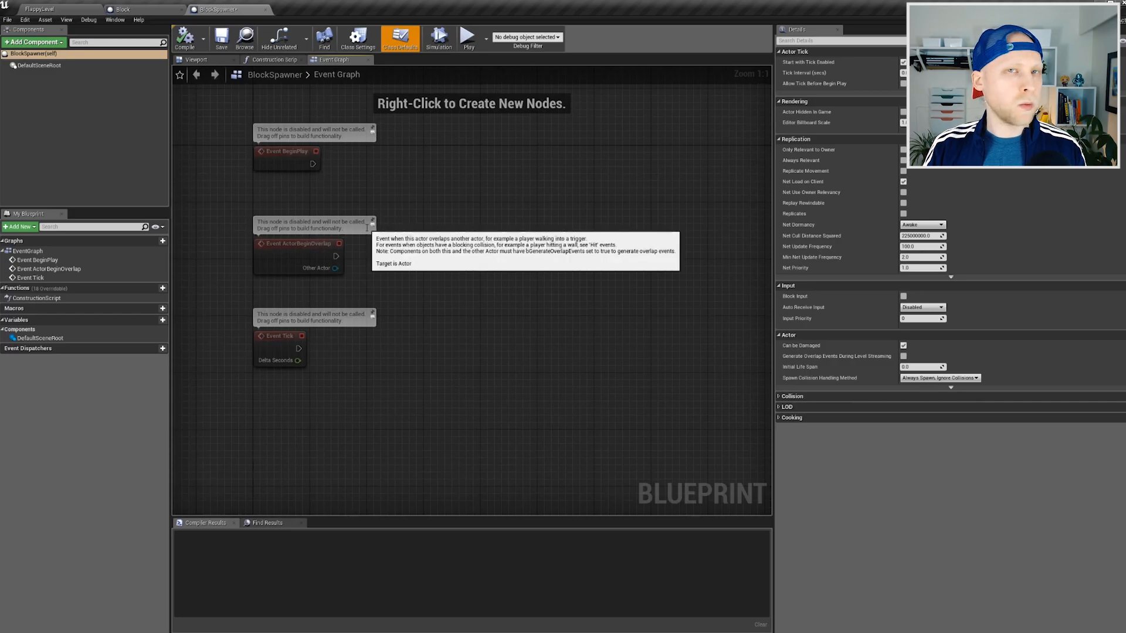
click(454, 280)
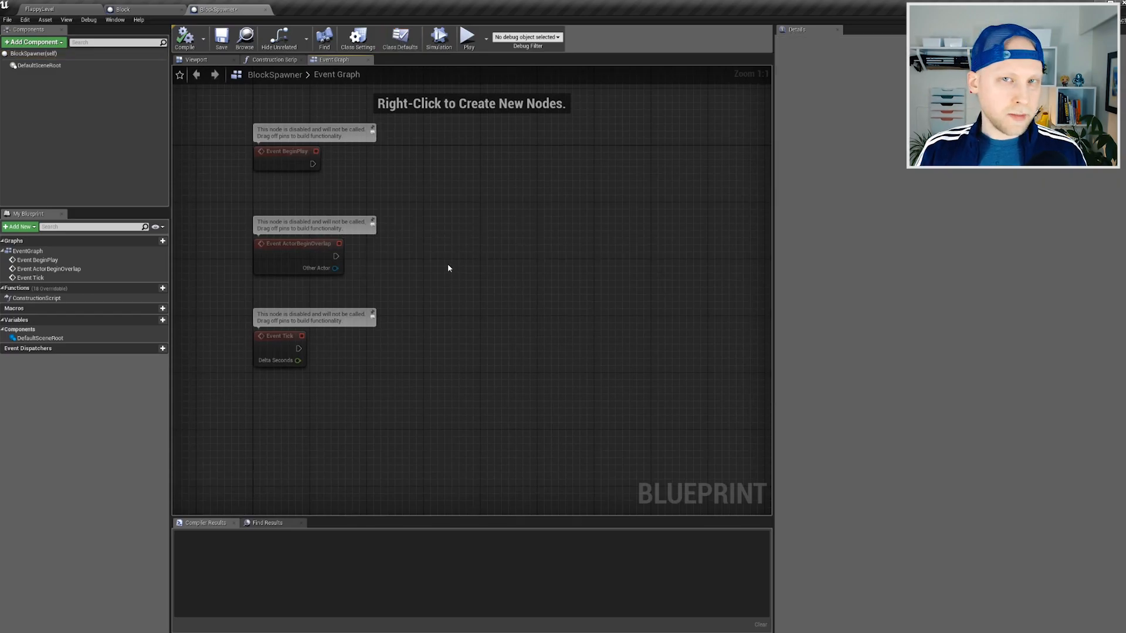
right_drag(431, 291, 402, 311)
drag(278, 374, 278, 374)
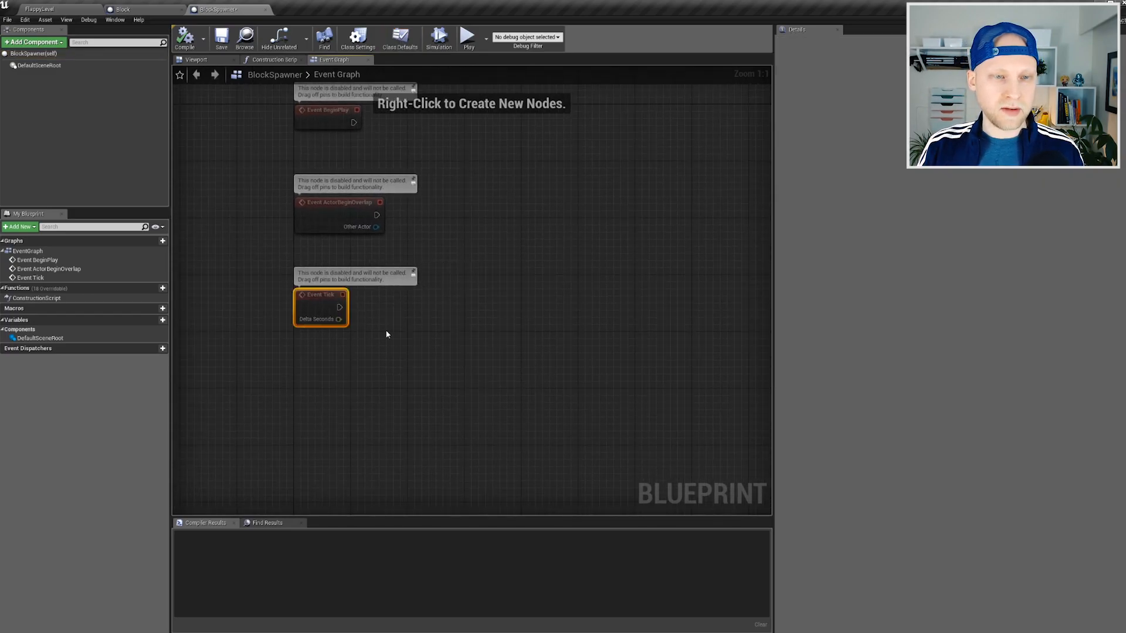
click(405, 321)
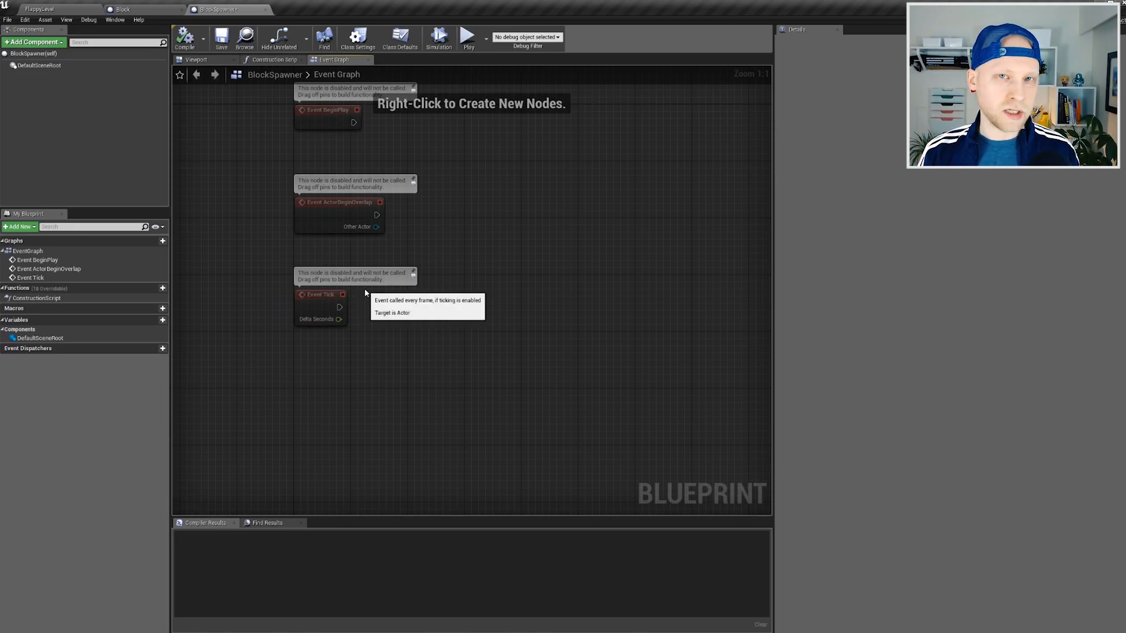
right_drag(389, 307, 345, 321)
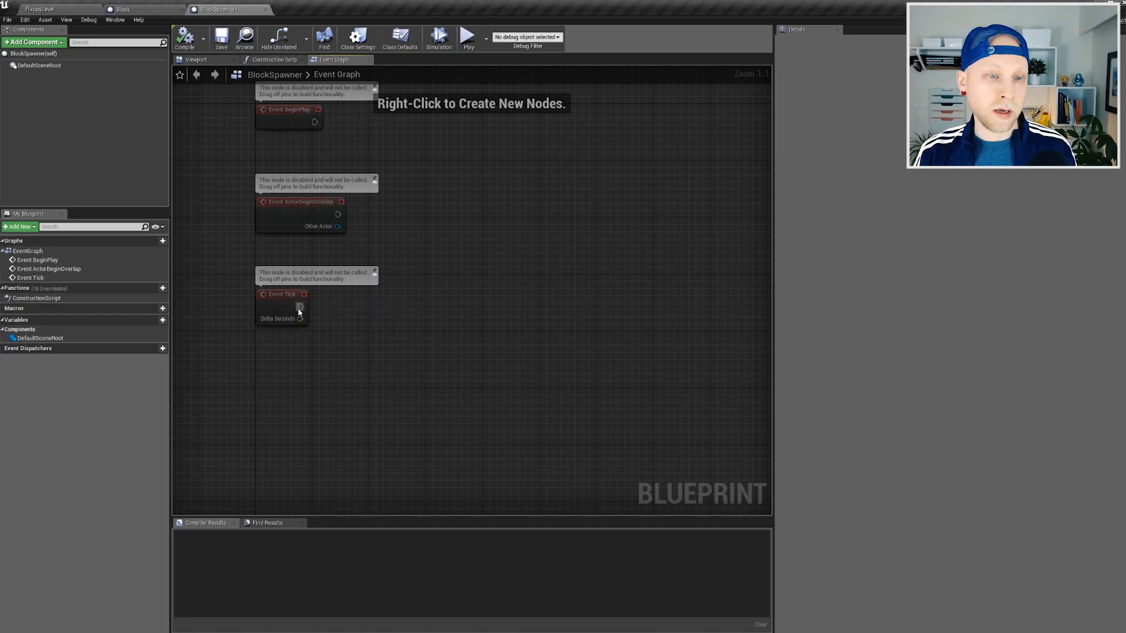
drag(426, 336, 426, 337)
text(delay)
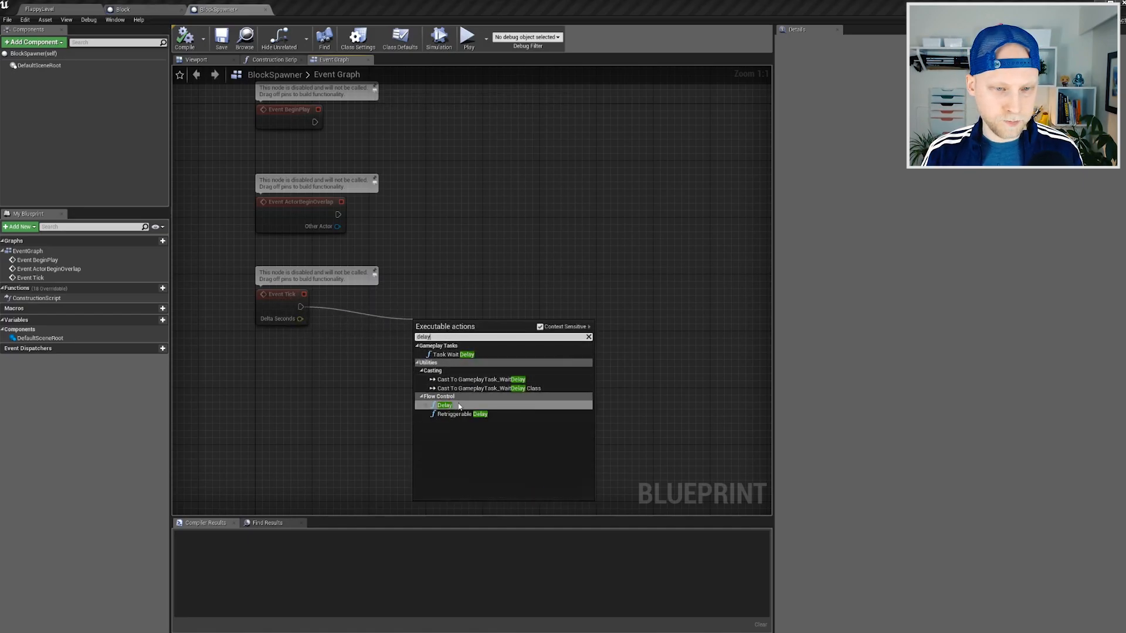
click(445, 405)
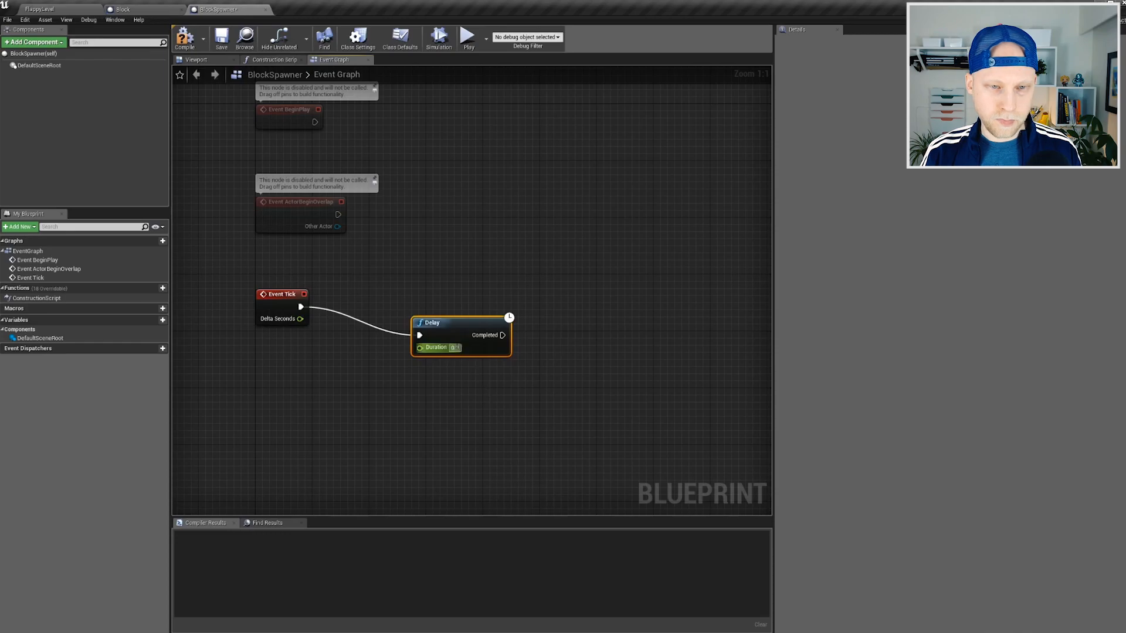
drag(464, 329, 477, 297)
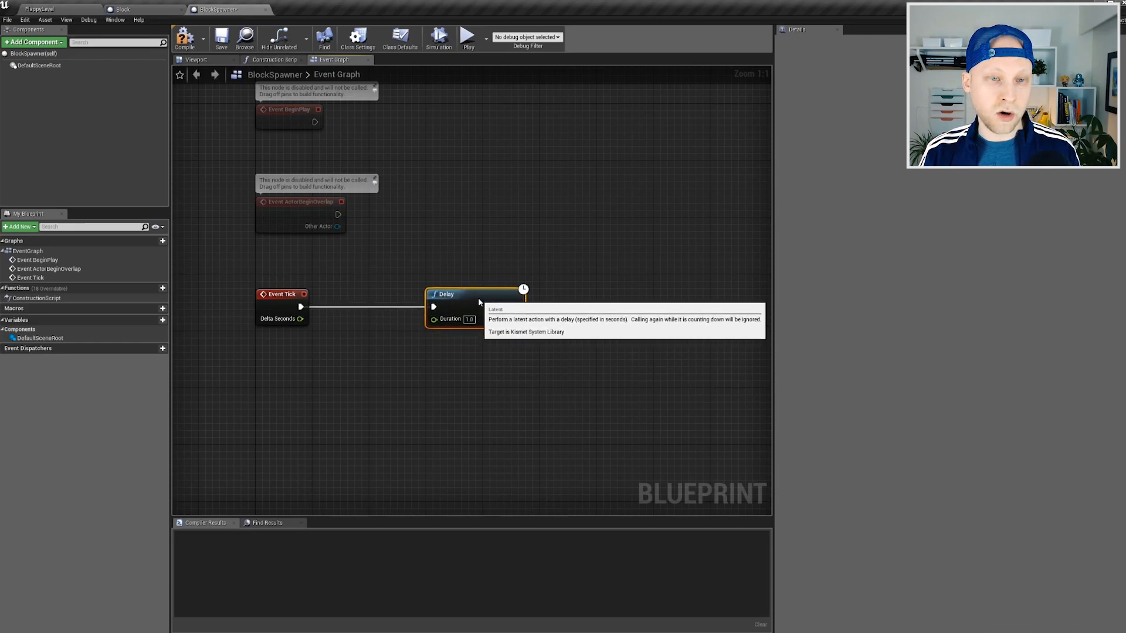
right_drag(629, 384, 475, 325)
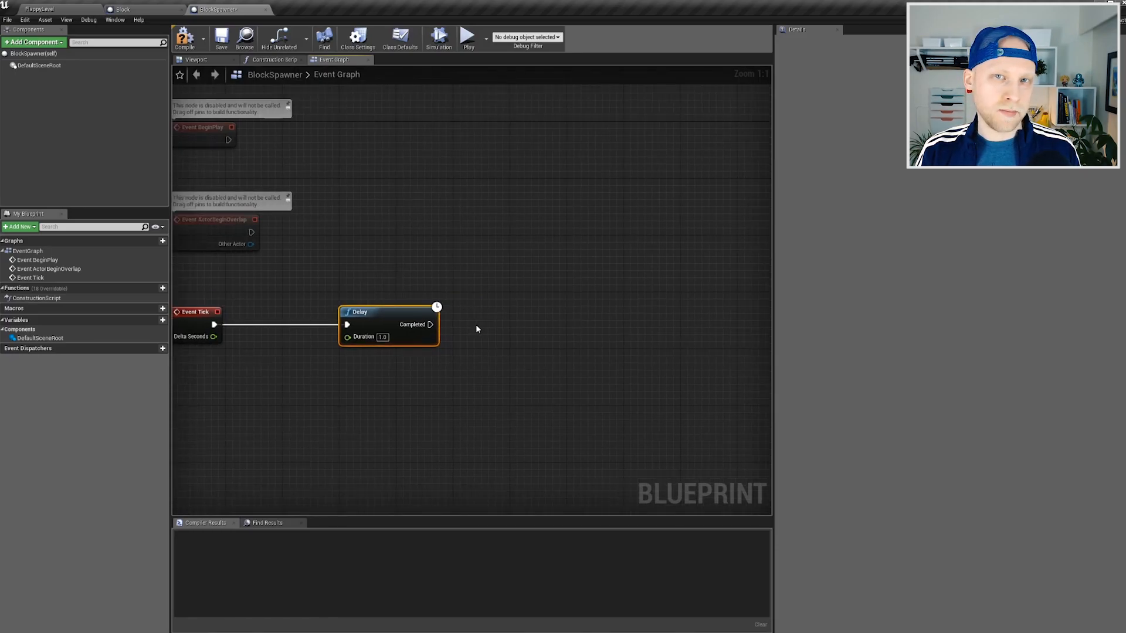
Add a Spawn Actor from Class node executed from the Delay node's Completed output.
drag(430, 324, 534, 330)
text(s)
text(pawn)
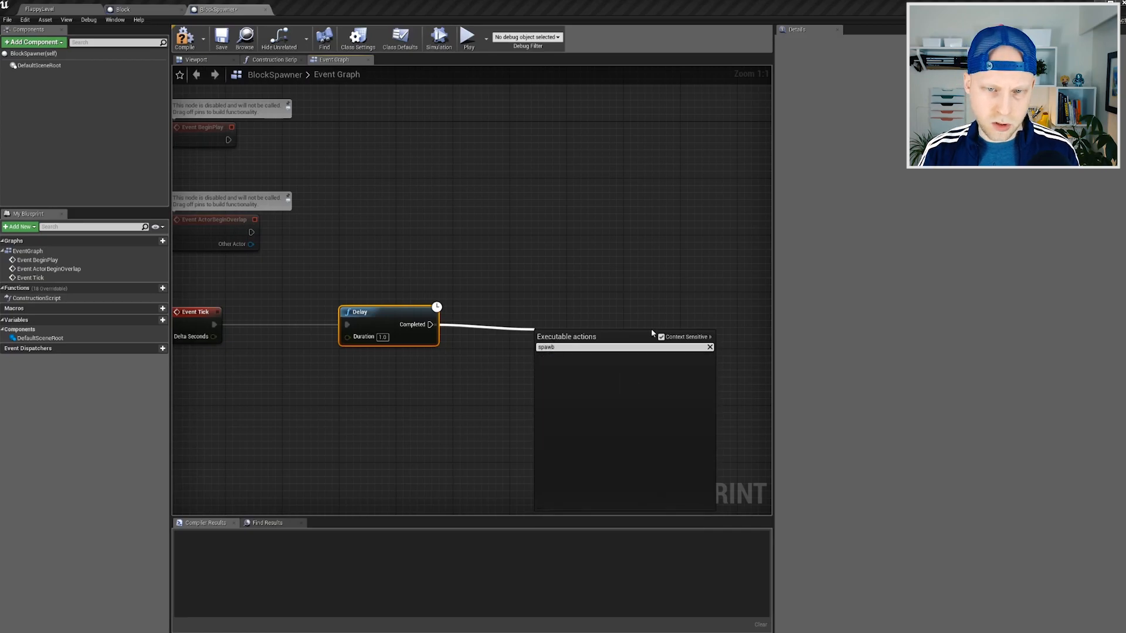
text(spawn)
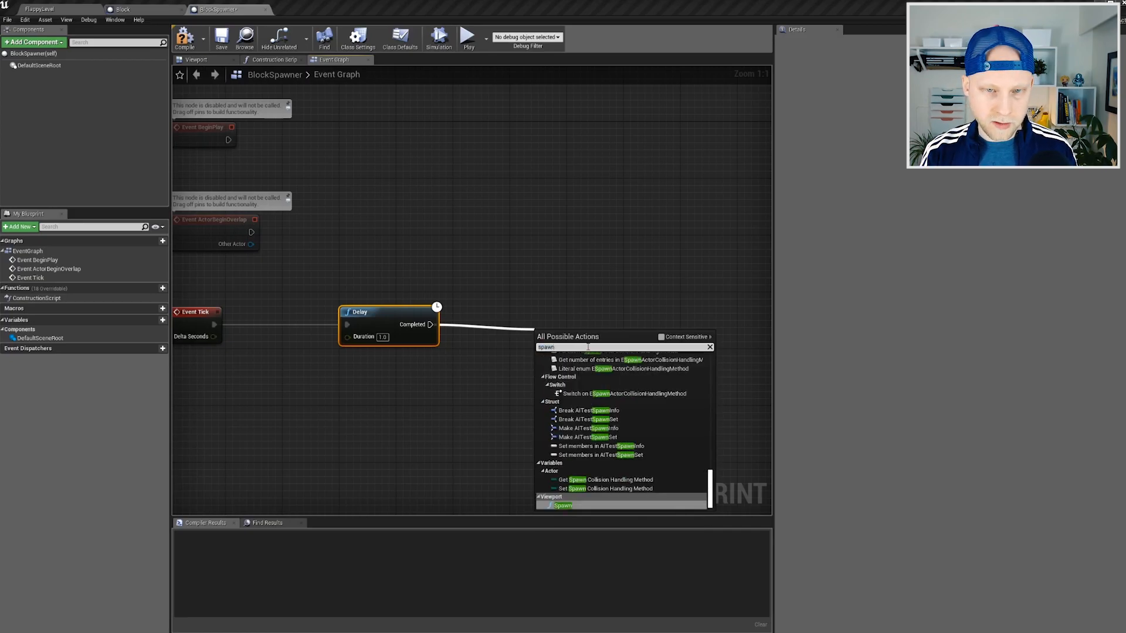
click(661, 337)
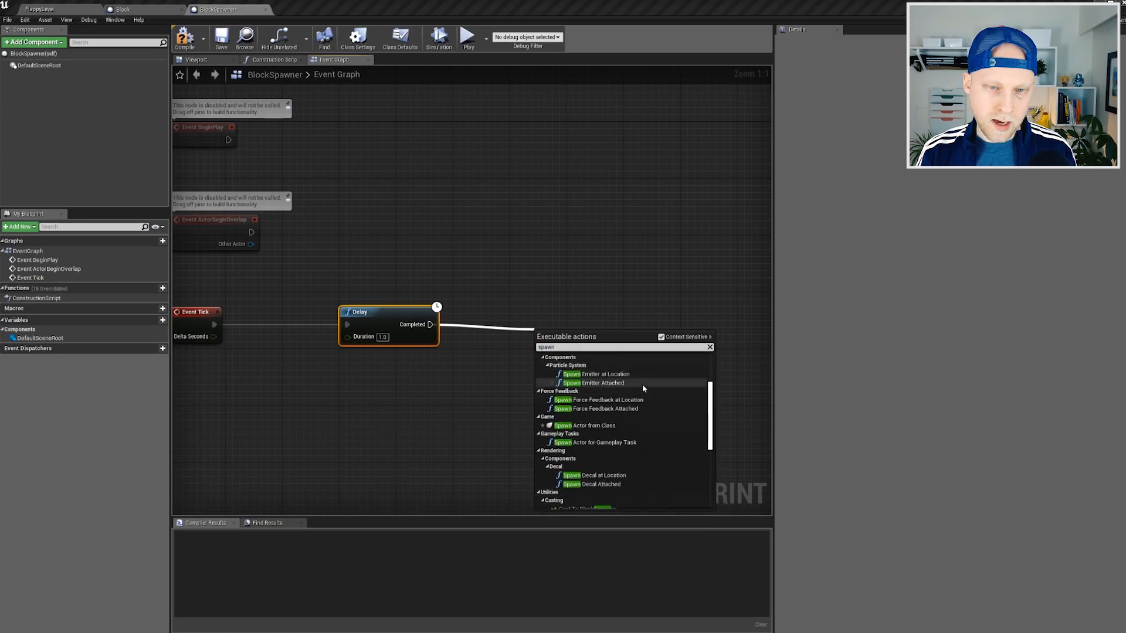
click(614, 426)
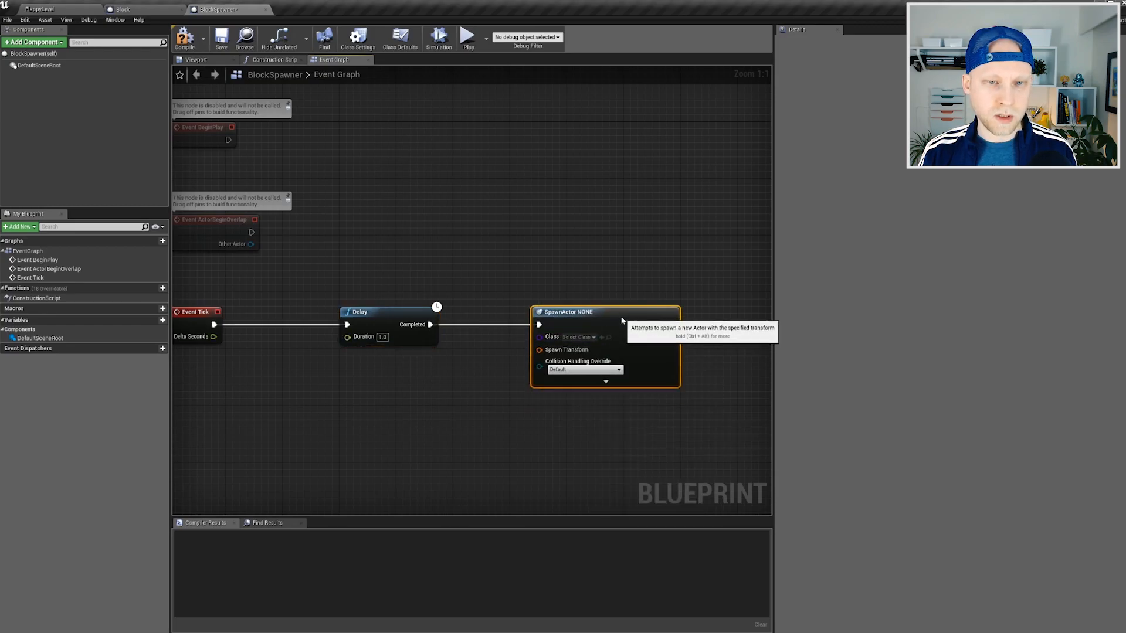
Set the spawn node's class to Block.
click(578, 338)
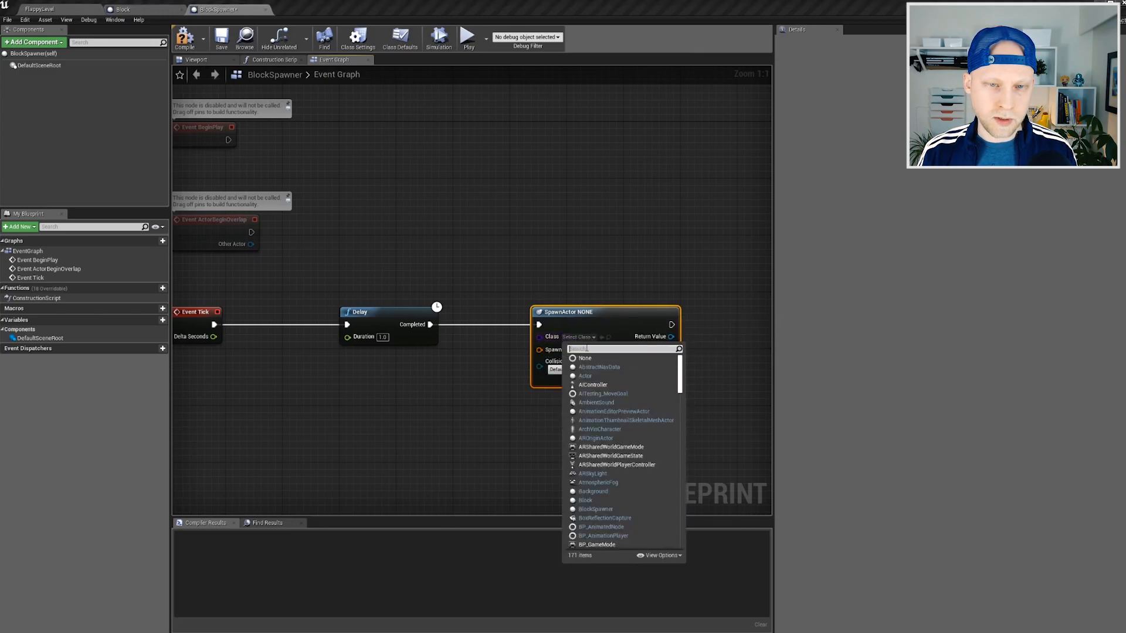
text(block)
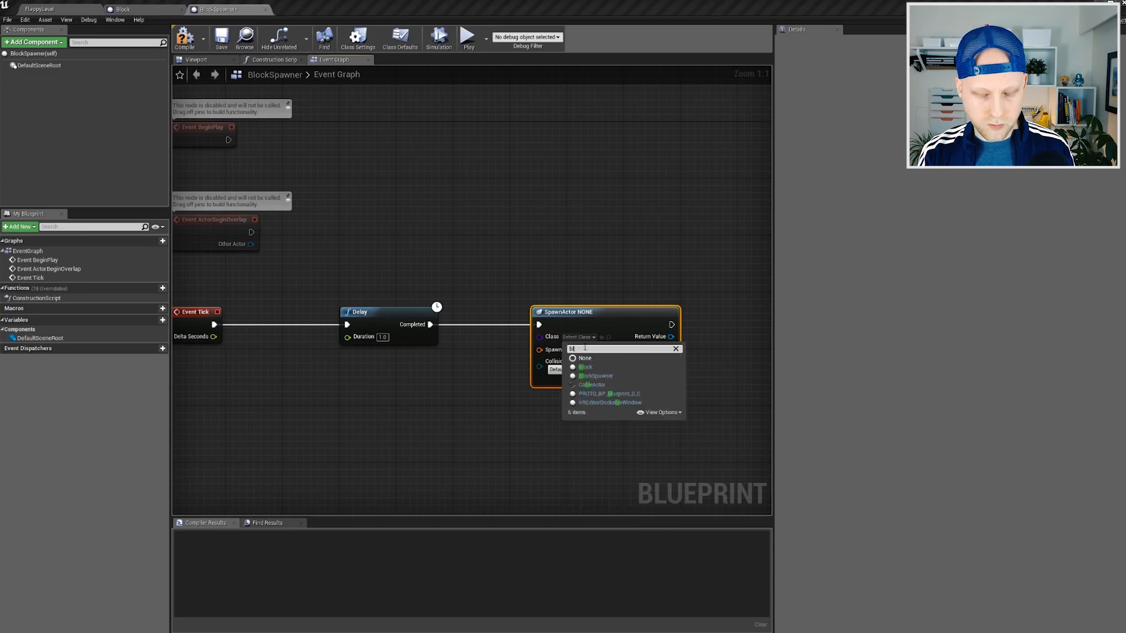
click(586, 367)
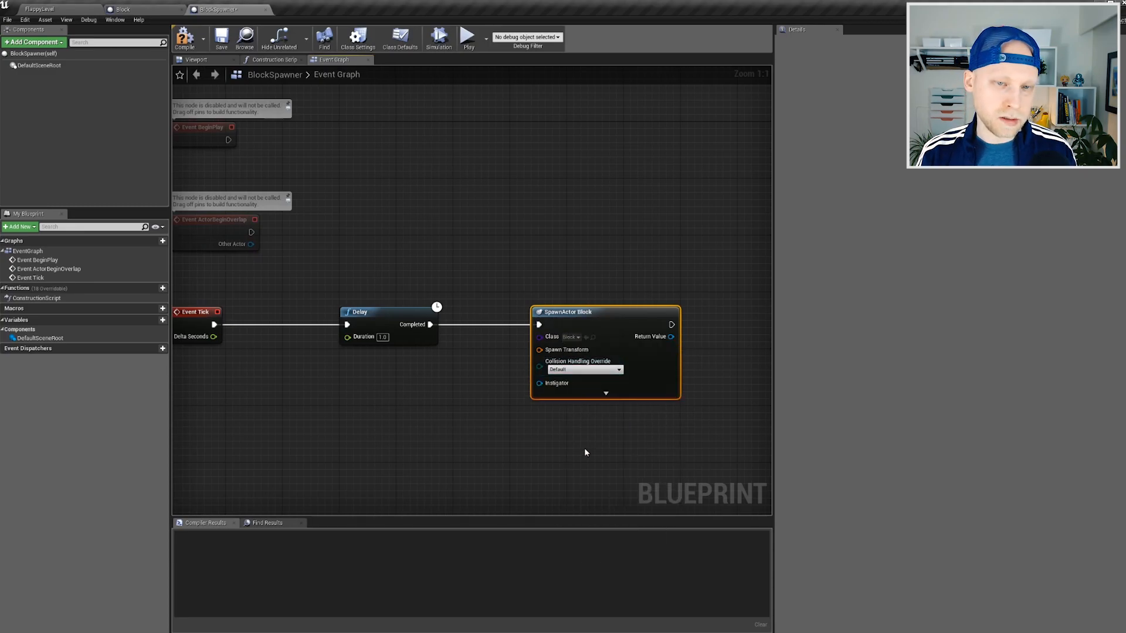
right_drag(499, 378, 544, 367)
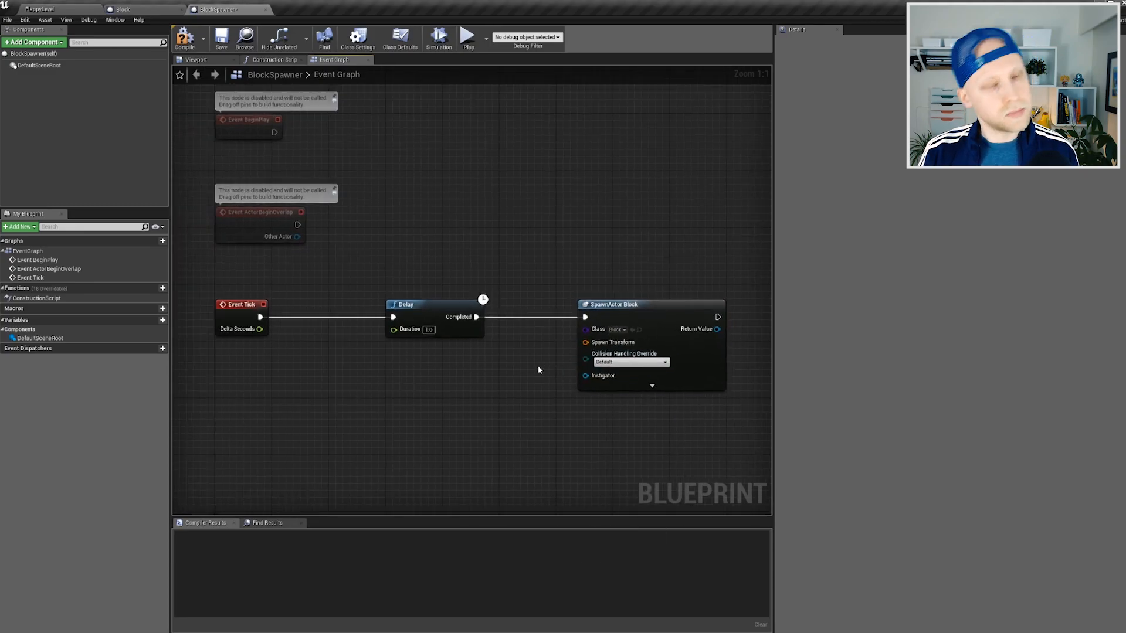
right_drag(633, 318, 562, 290)
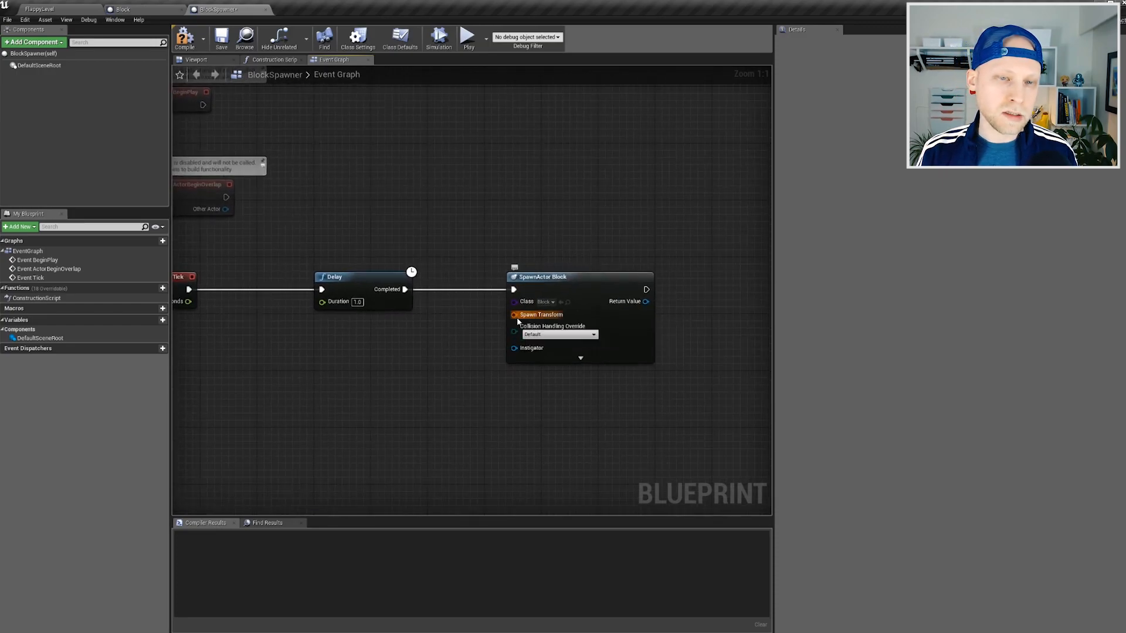
right_drag(451, 327, 502, 341)
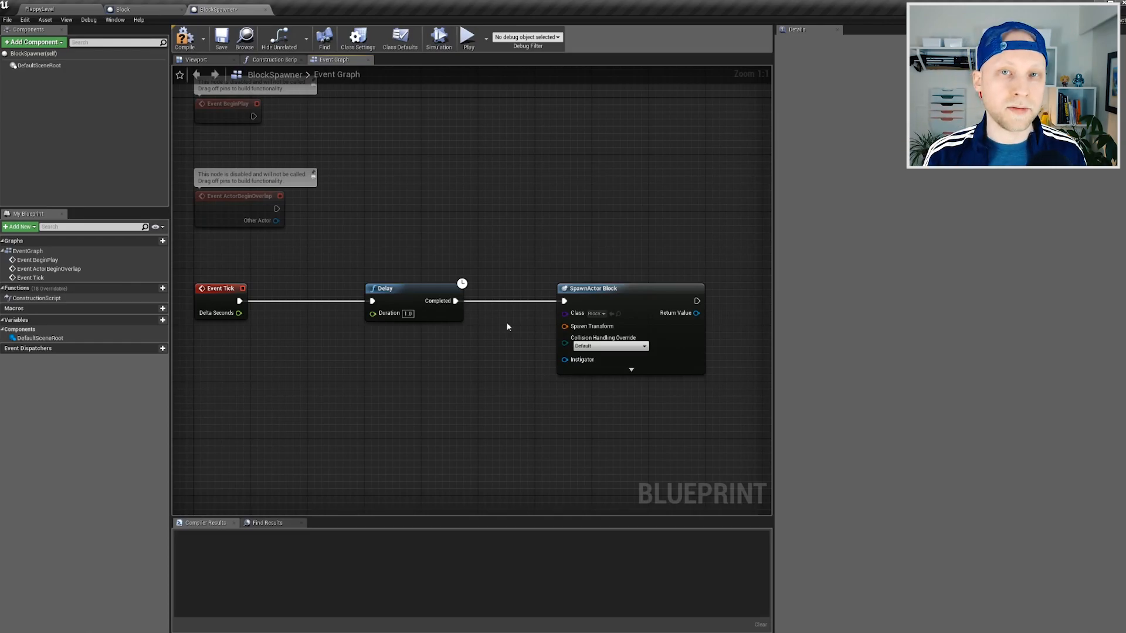
Feed the spawn node's Spawn Transform with a GetWorldTransform of DefaultSceneRoot, tidy the reference node's position and compile BlockSpawner.
right_drag(501, 332, 468, 326)
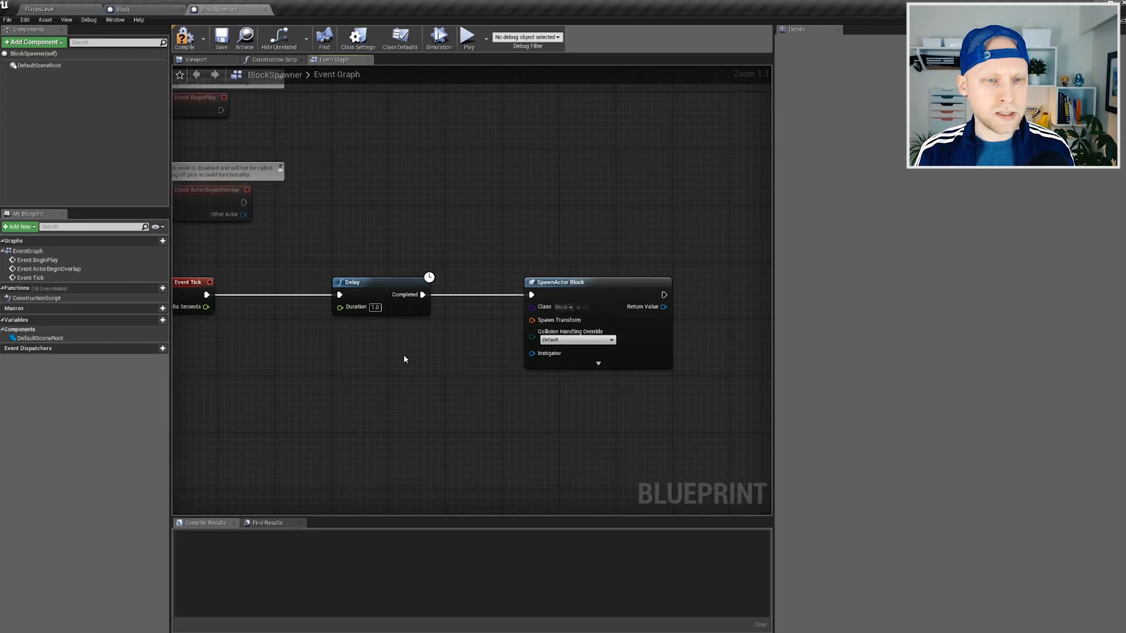
click(38, 65)
drag(38, 65, 445, 381)
click(423, 378)
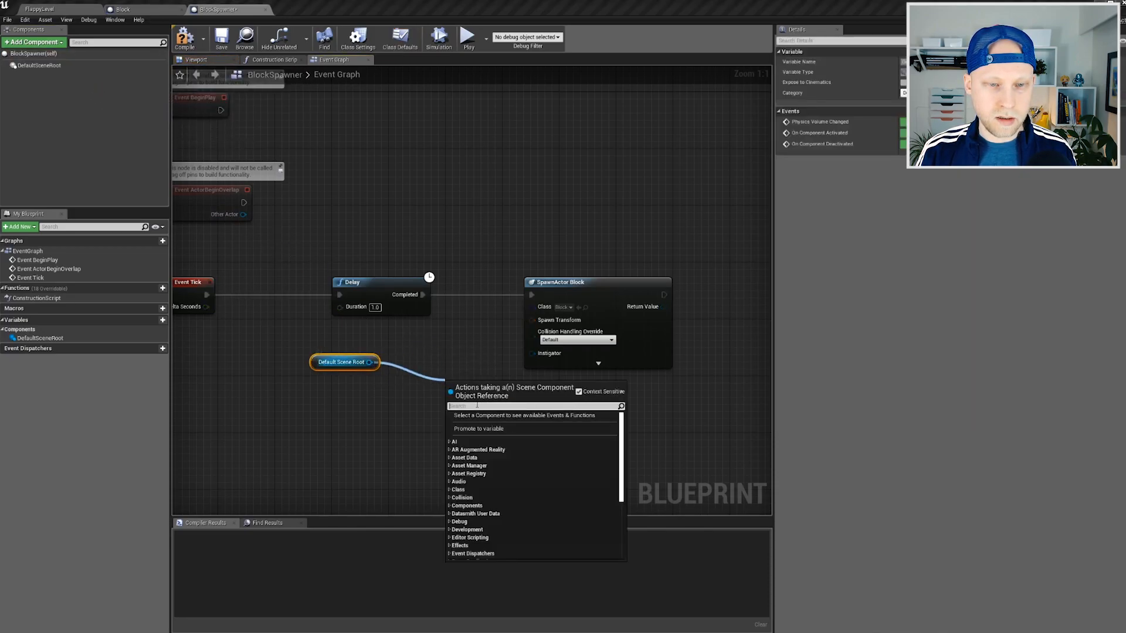
text(transform)
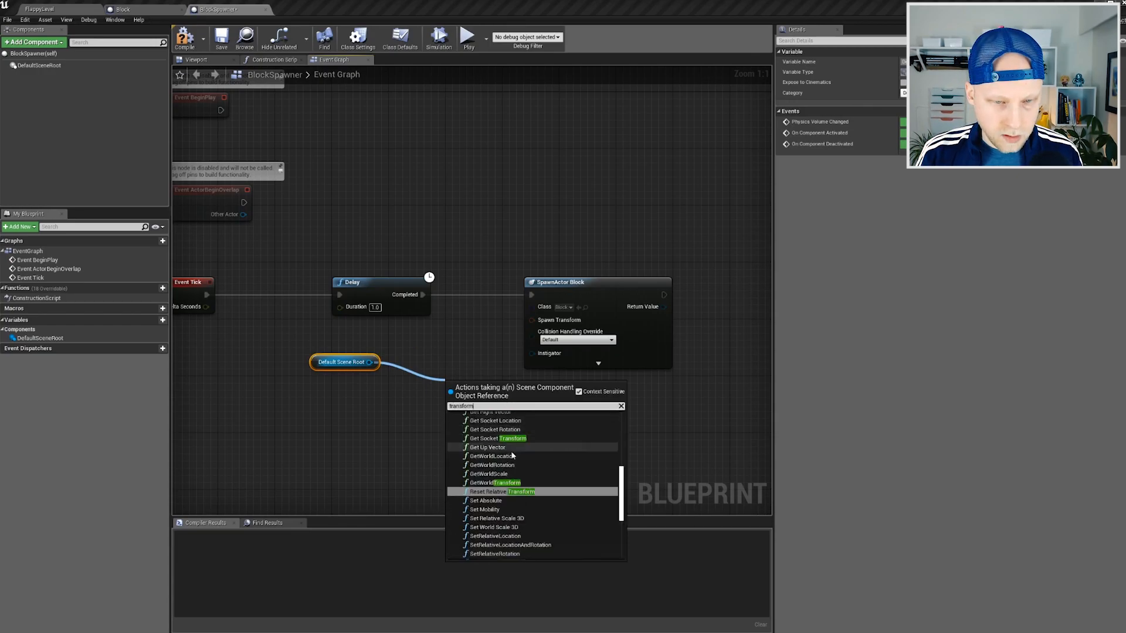
click(495, 483)
drag(449, 376, 532, 320)
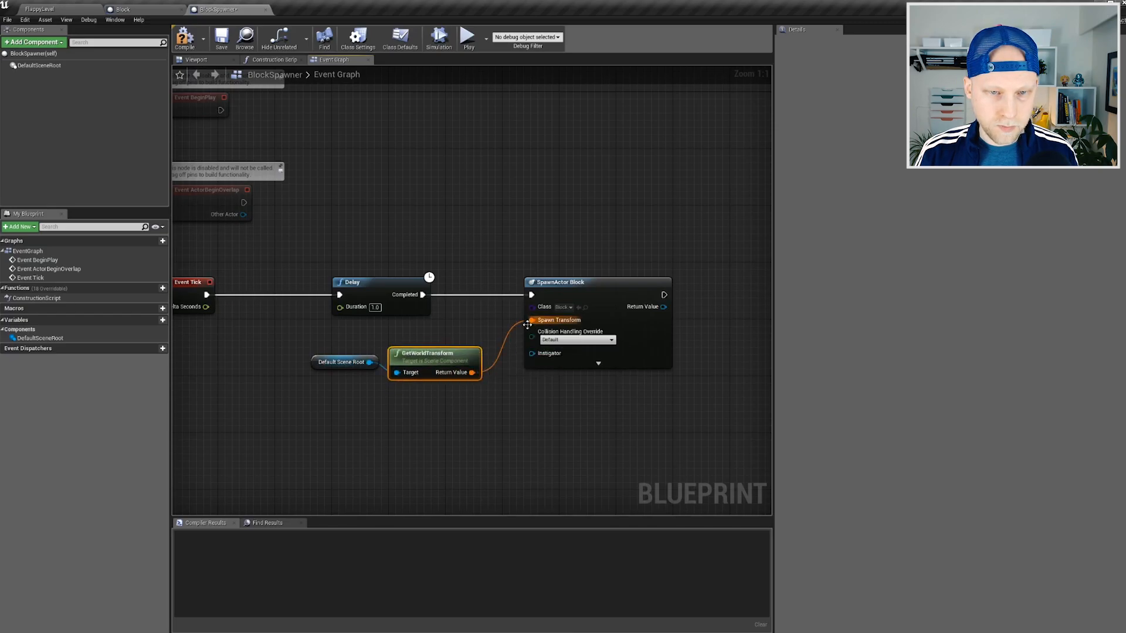
drag(345, 362, 326, 369)
click(184, 42)
Place a BlockSpawner in FlappyLevel at location X 600, Y 0, Z 0 and save the level.
click(59, 9)
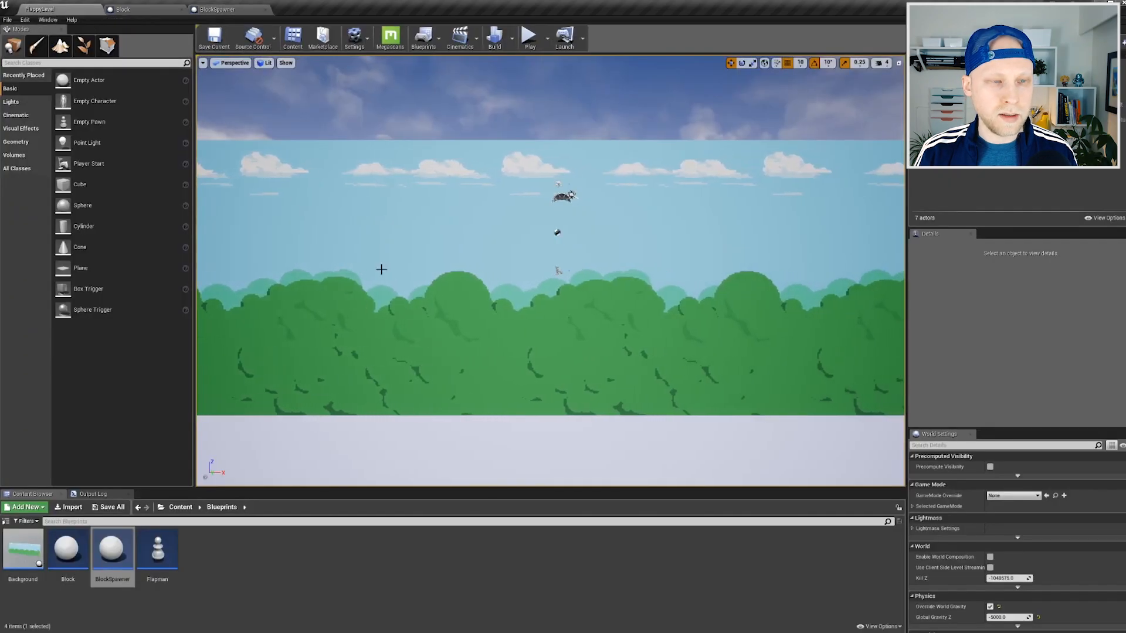
drag(108, 556, 598, 279)
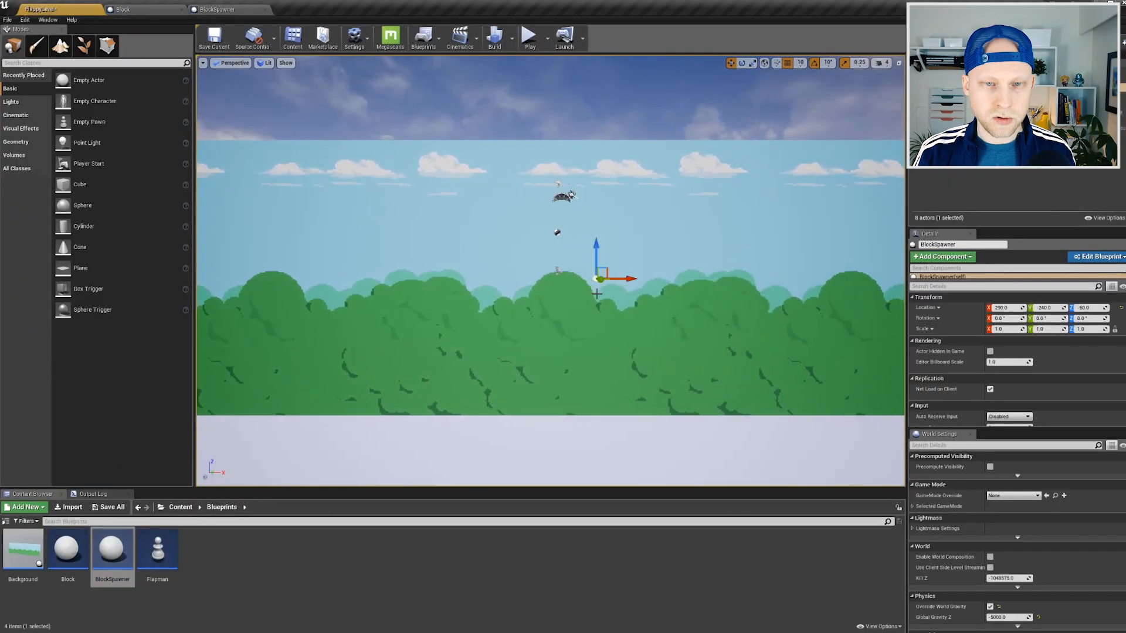
click(1121, 307)
drag(588, 273, 675, 274)
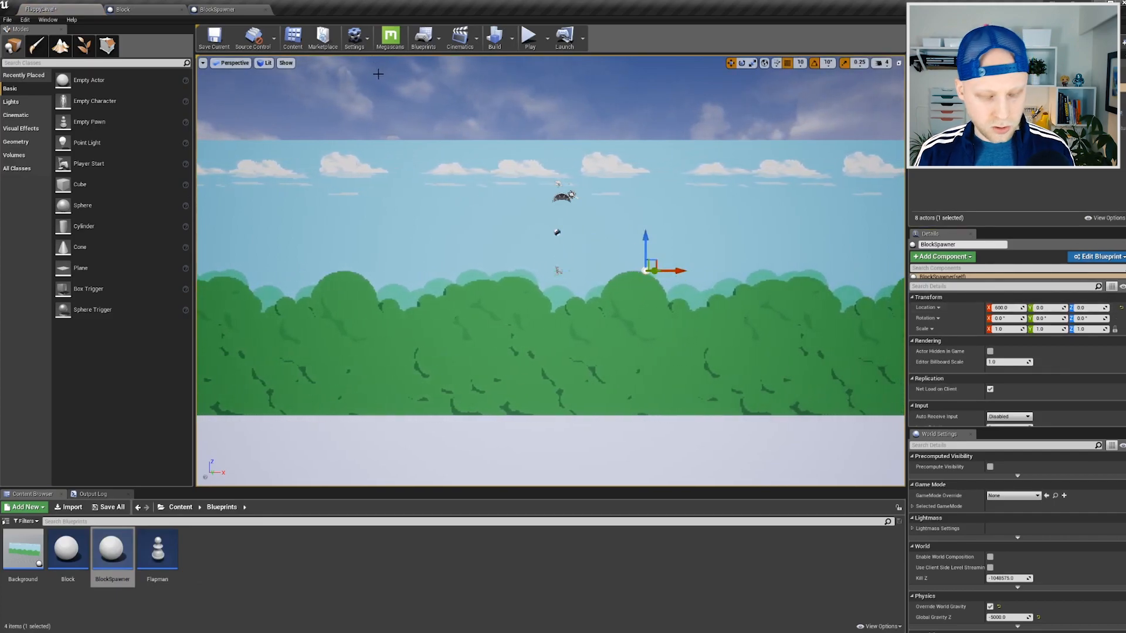
key(ctrl+s)
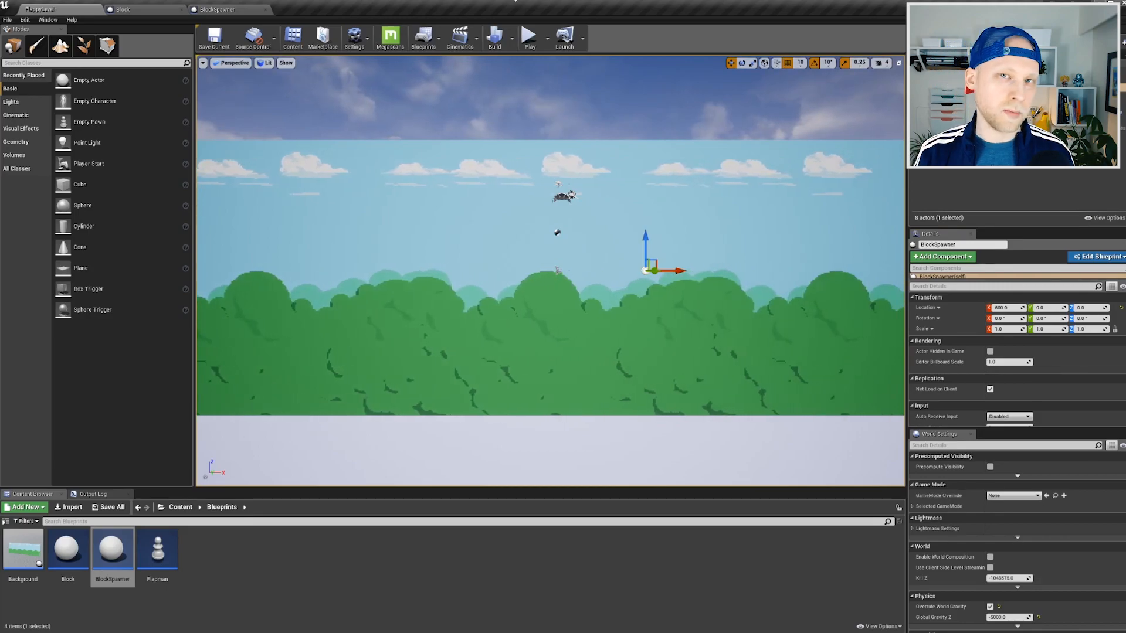
Play the level and keep the character flapping to check how the tree-trunk blocks spawn.
click(530, 37)
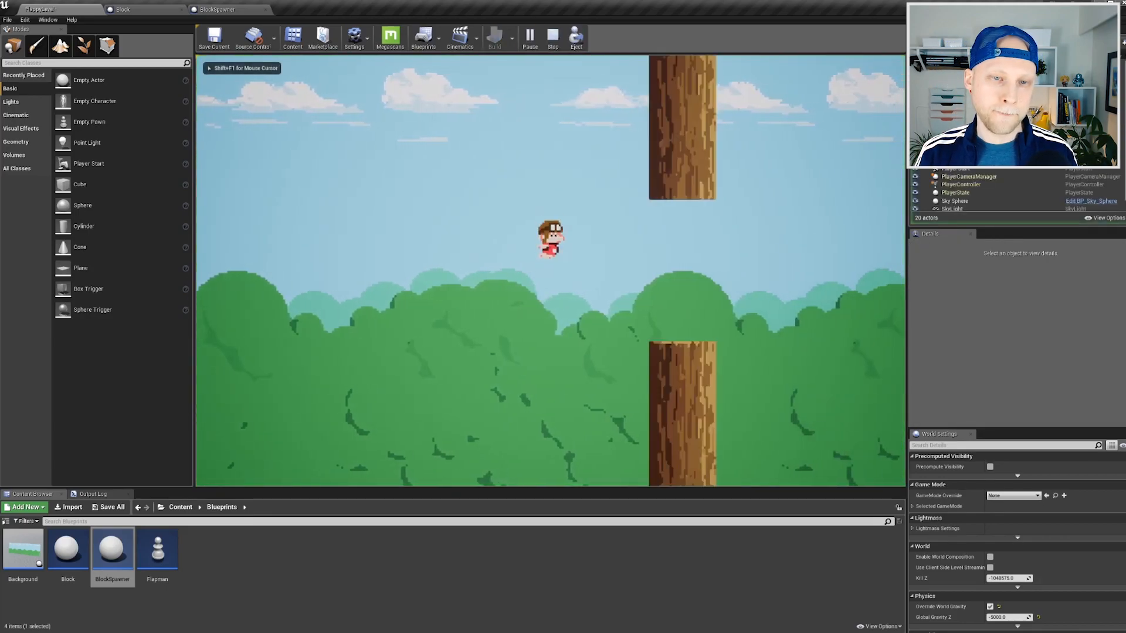
key(space)
key(space)
key(space)
key(space)
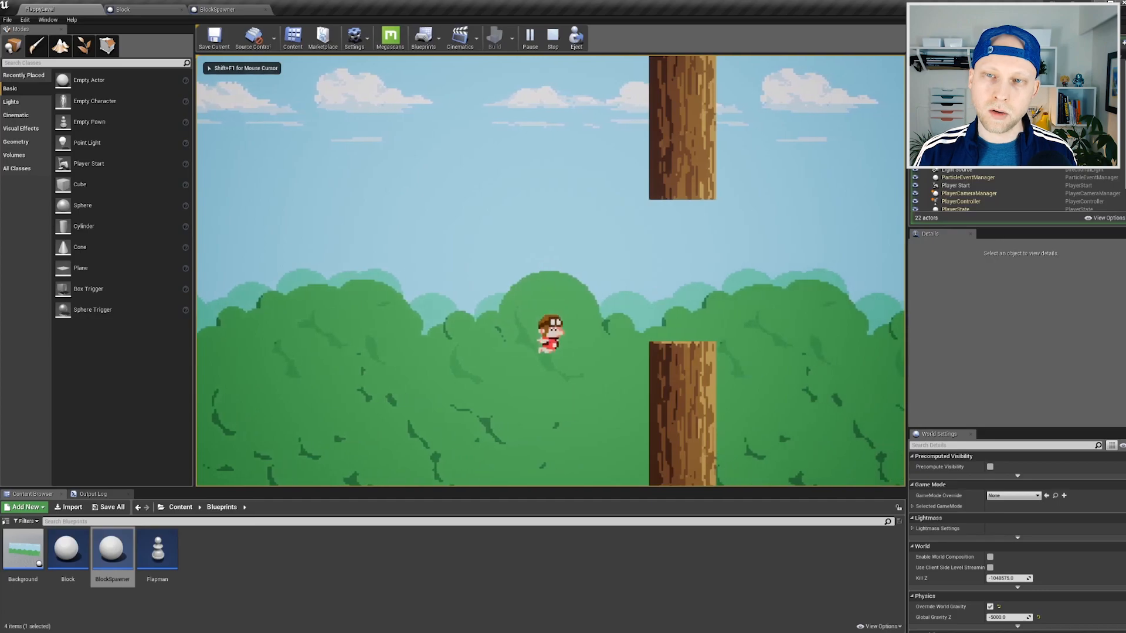
key(space)
key(space)
key(space)
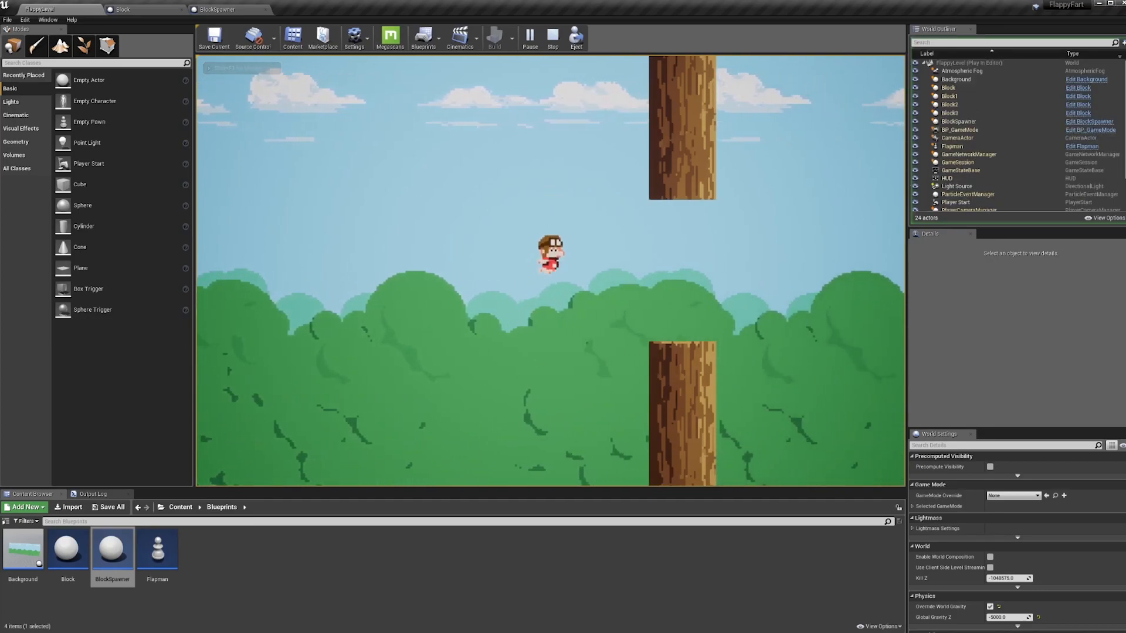
Eject from the player, inspect one of the spawned Block actors in the level, and stop the play session.
key(shift+F1)
click(577, 37)
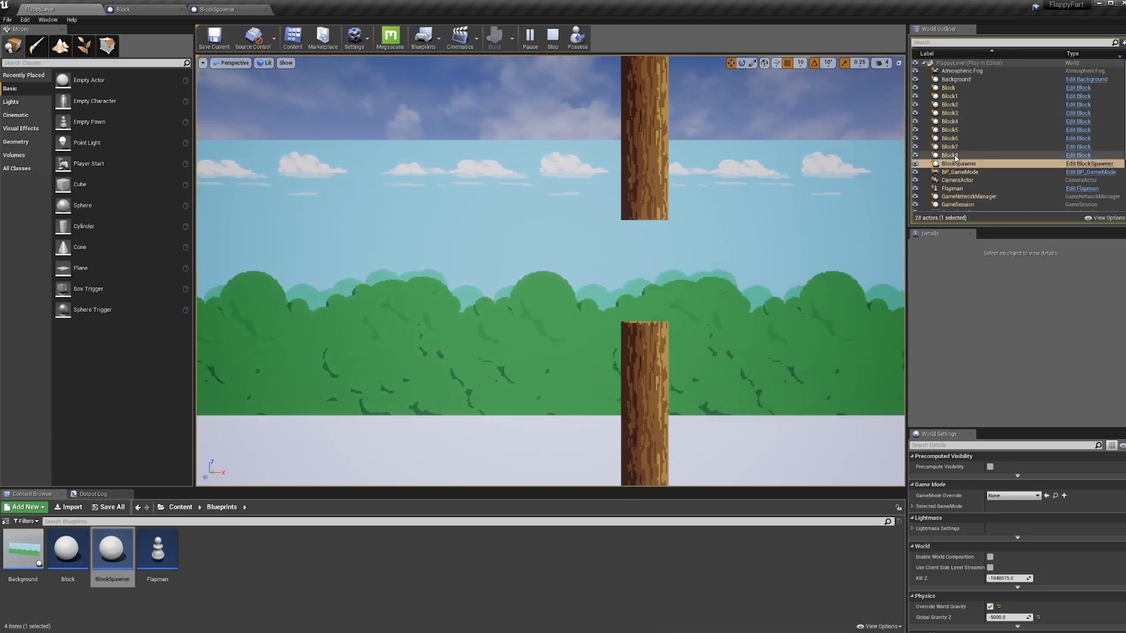
click(954, 155)
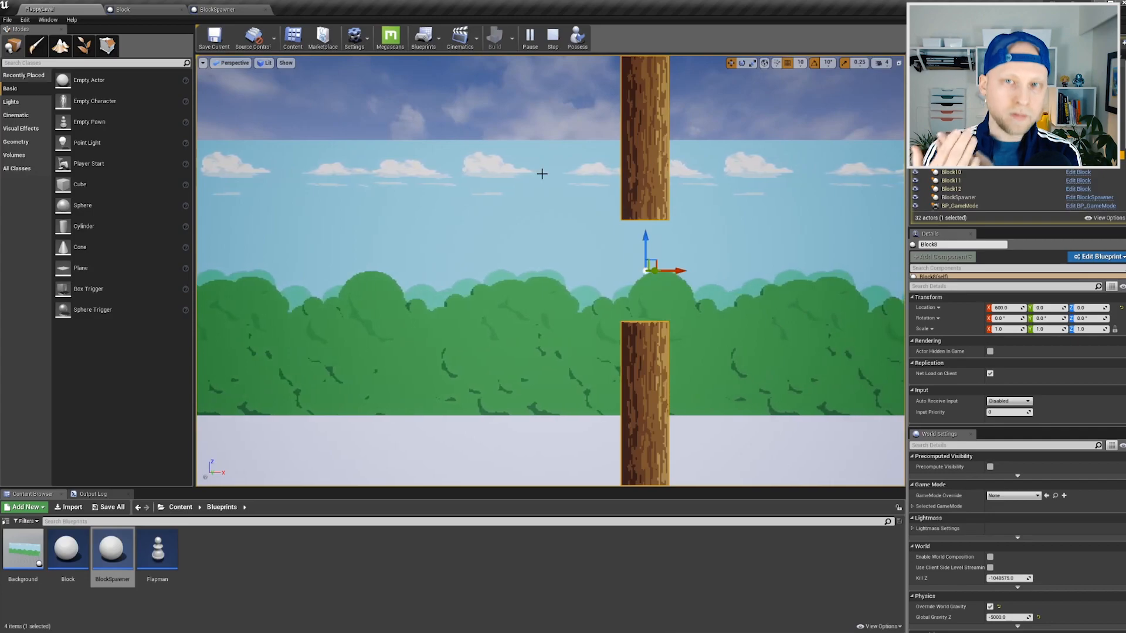
click(549, 42)
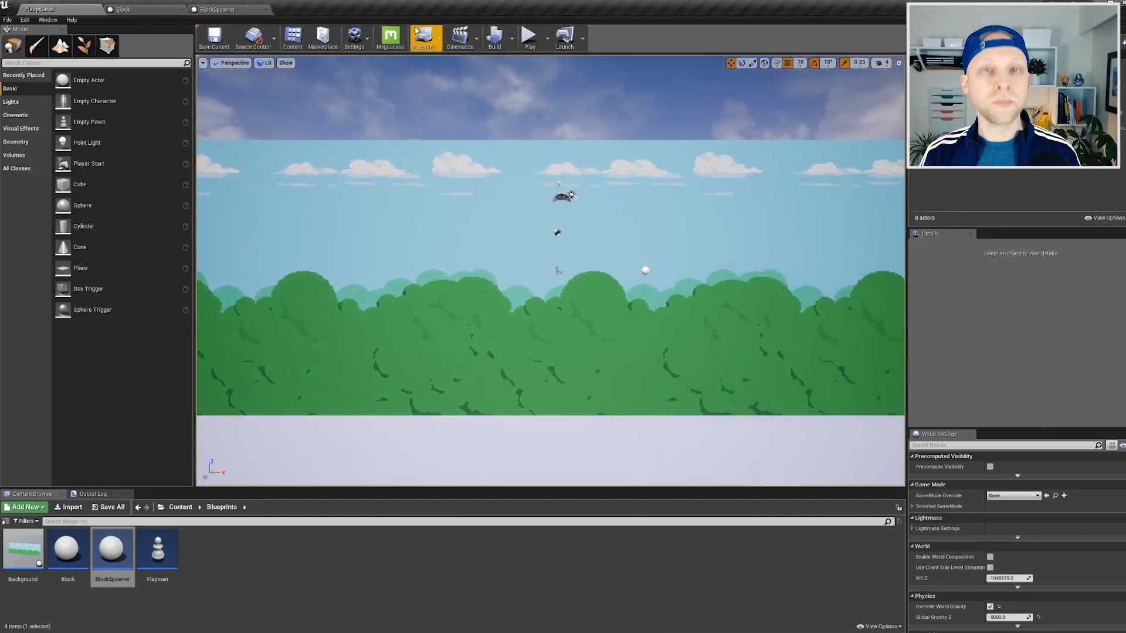
In the Block blueprint's Event Graph, add a SetWorldLocation node targeting DefaultSceneRoot and place the reference below Event Tick's level.
click(218, 9)
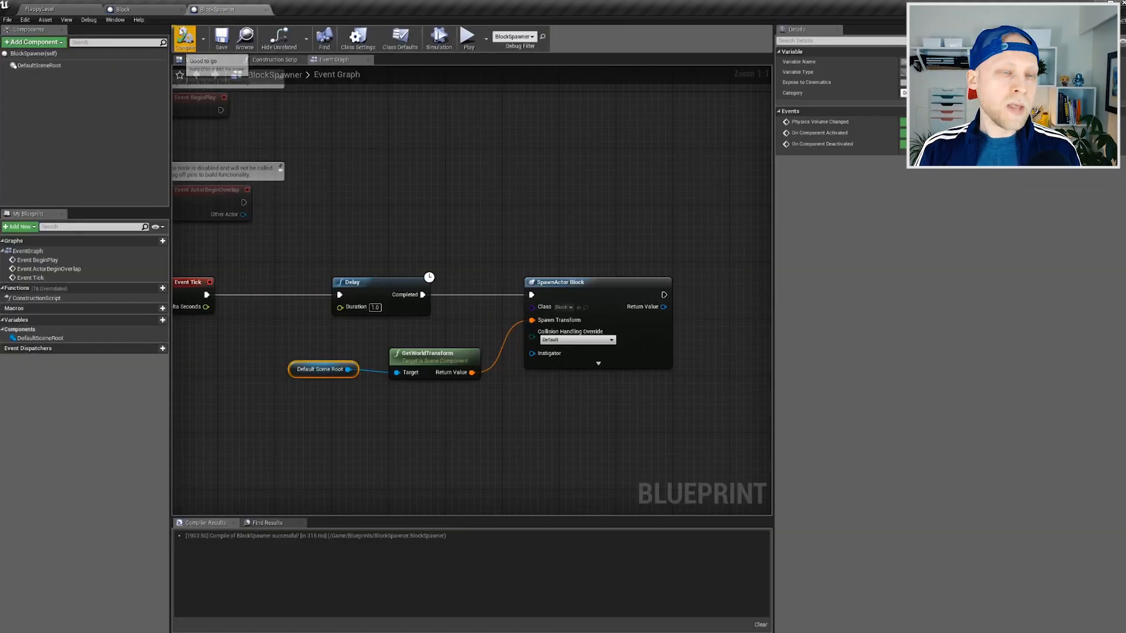
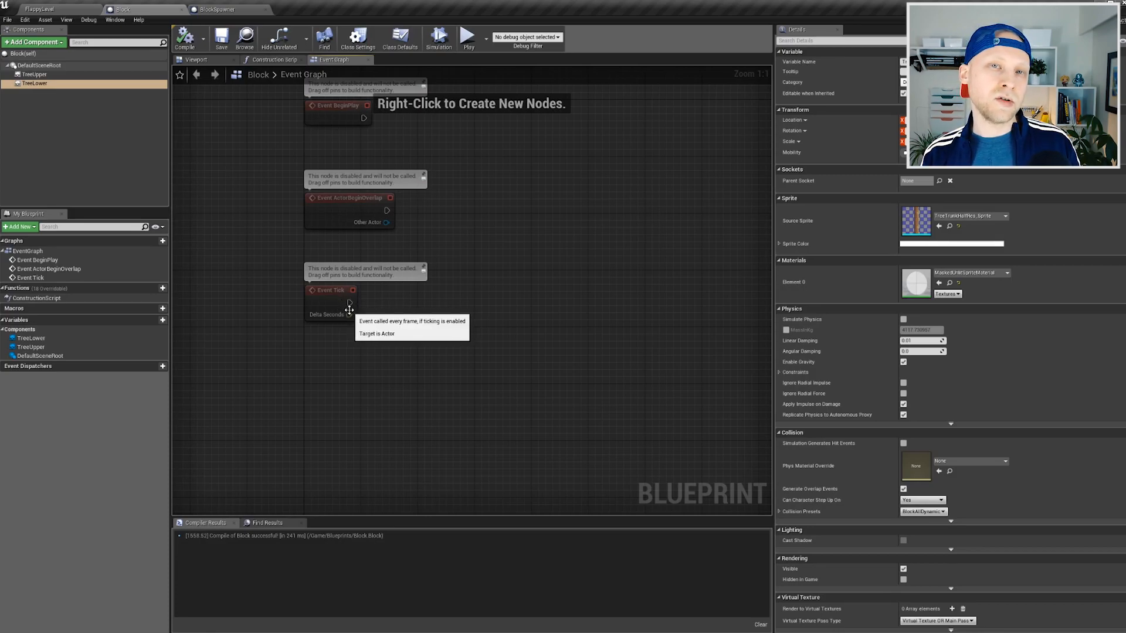
right_drag(349, 309, 299, 312)
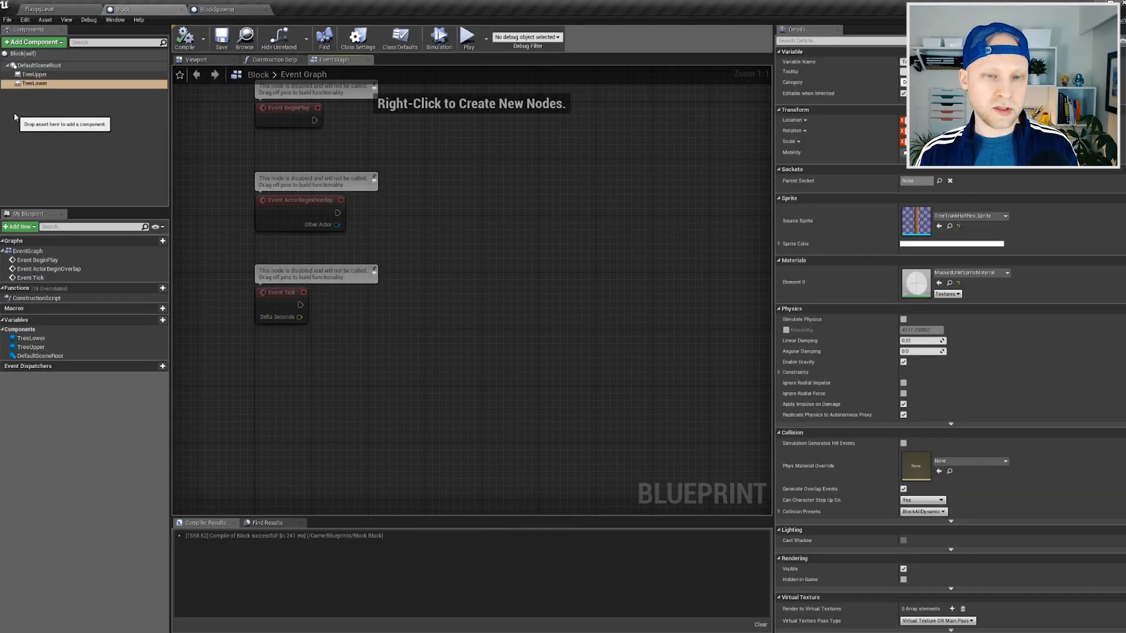
drag(39, 65, 349, 331)
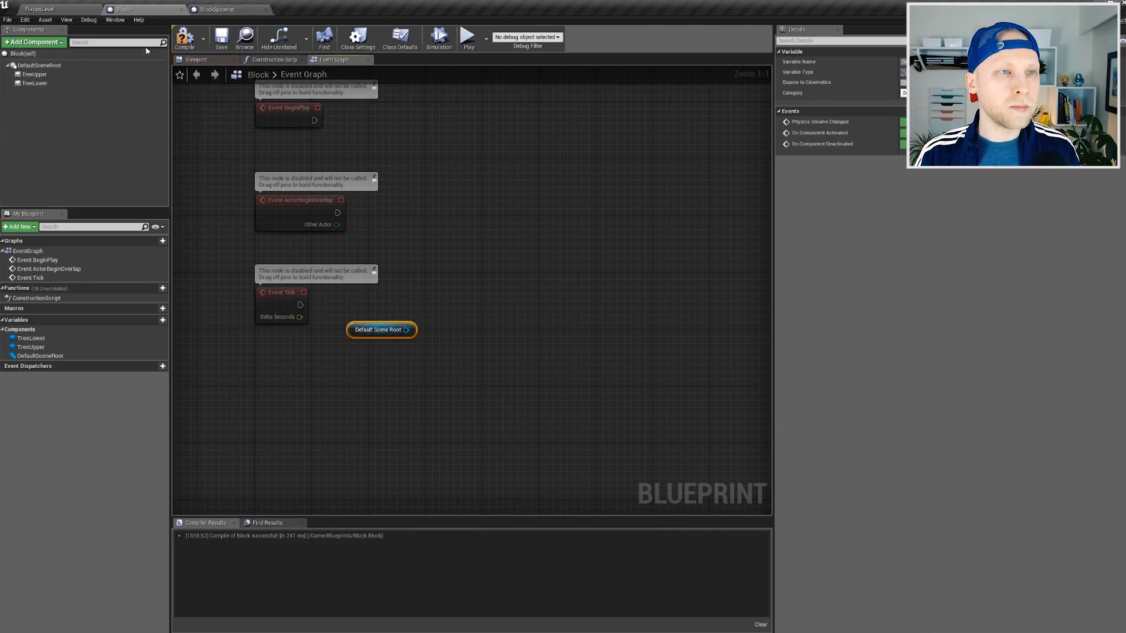
drag(407, 329, 519, 330)
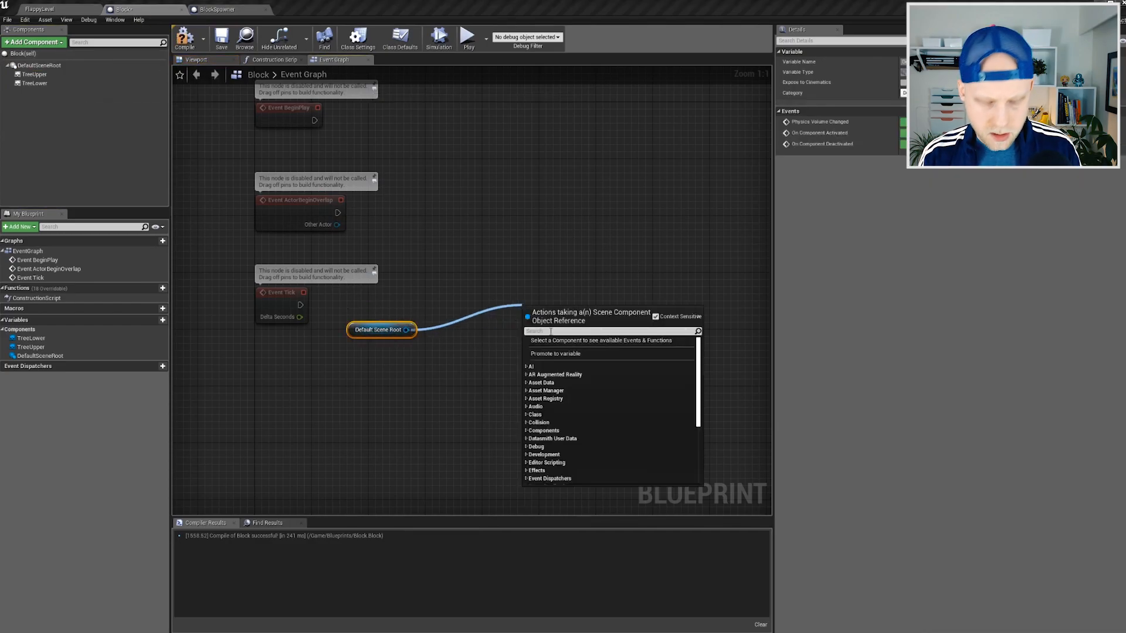
text(set loc)
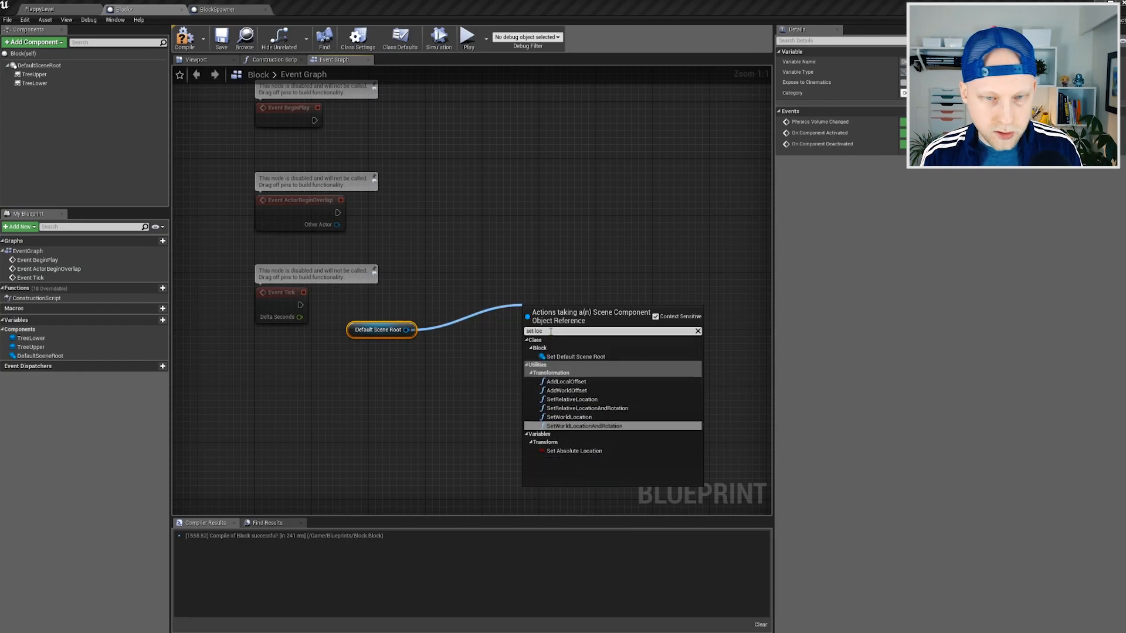
text(at)
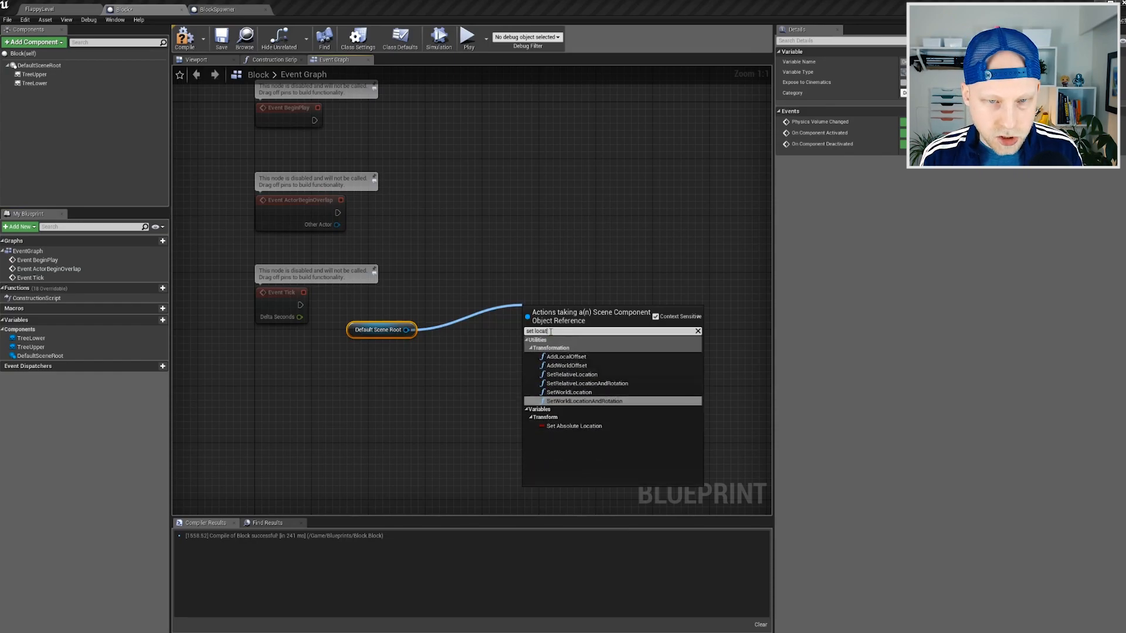
click(594, 395)
drag(378, 329, 378, 358)
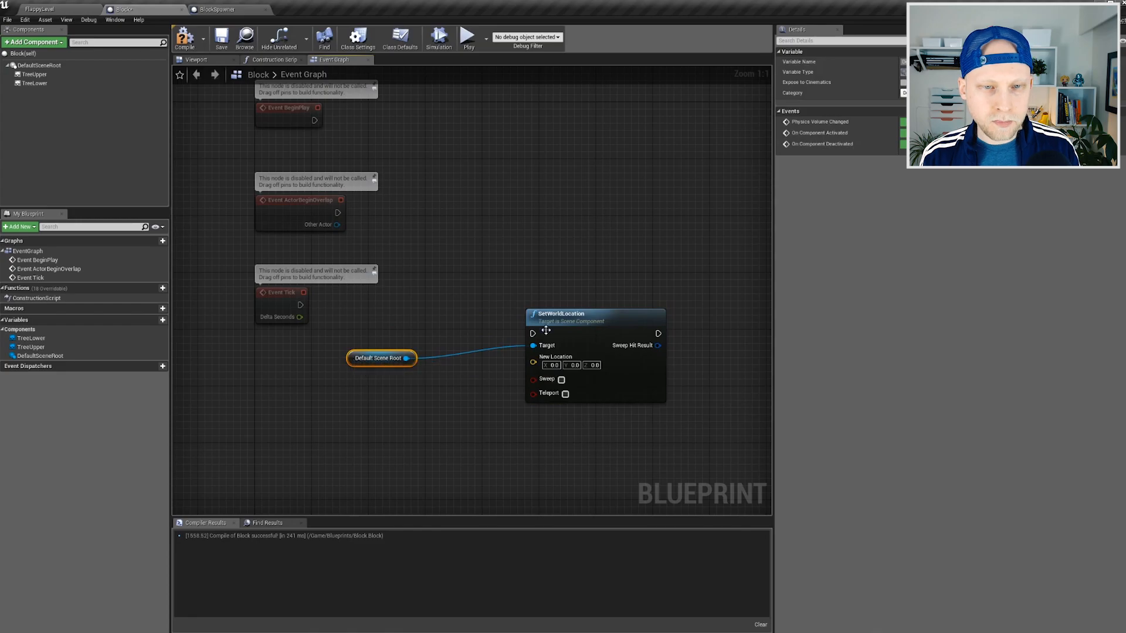
Execute SetWorldLocation from Event Tick and move it and its Default Scene Root reference farther from the event.
drag(532, 333, 300, 305)
drag(581, 309, 567, 280)
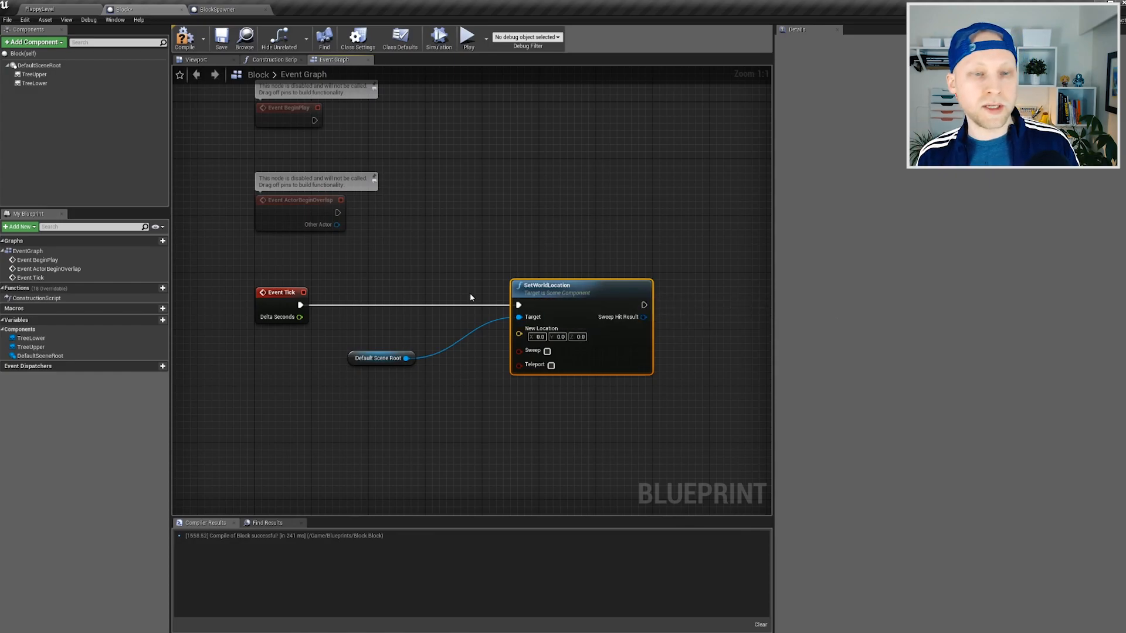
drag(600, 286, 685, 286)
drag(360, 361, 468, 360)
click(439, 359)
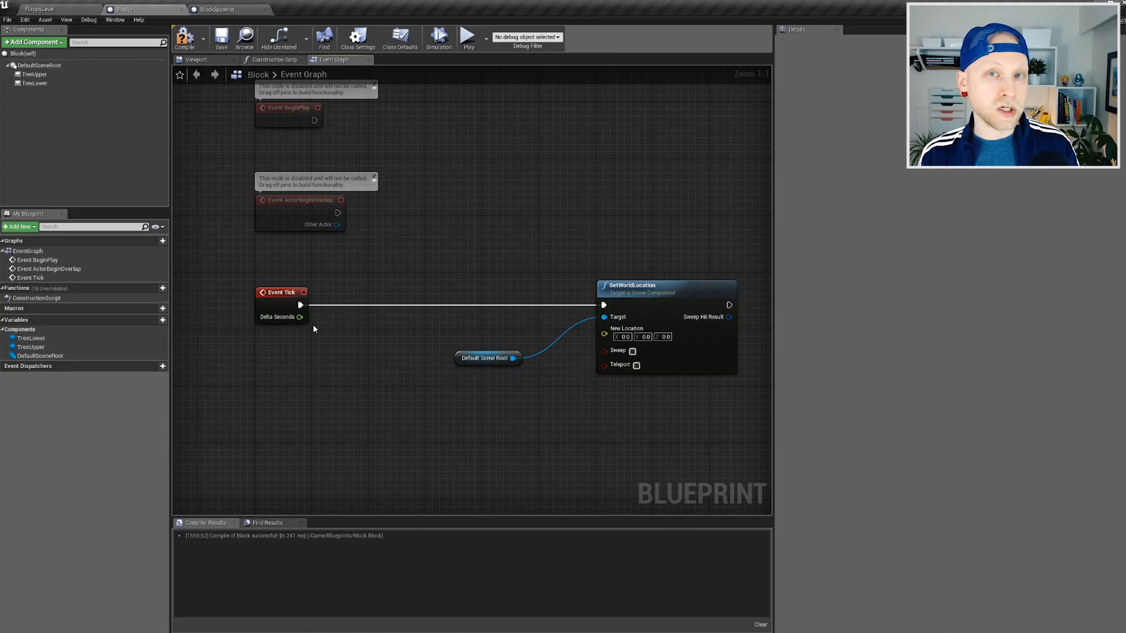
drag(458, 359, 472, 360)
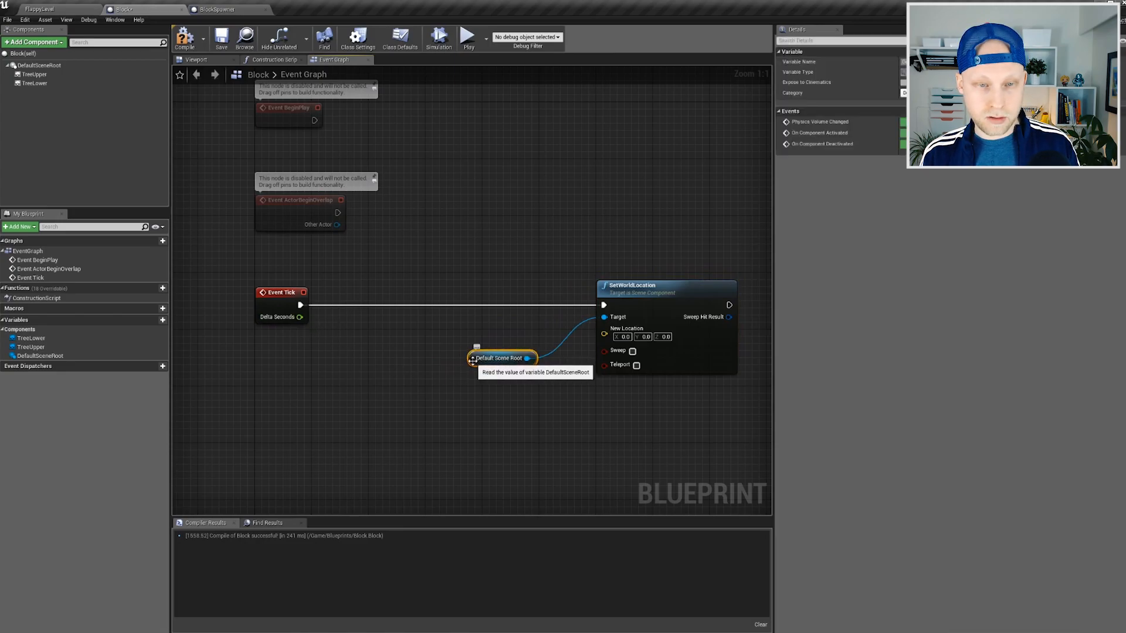
Duplicate the Default Scene Root reference, place the copy near Event Tick, and shift SetWorldLocation with its reference farther away.
key(ctrl+c)
key(ctrl+v)
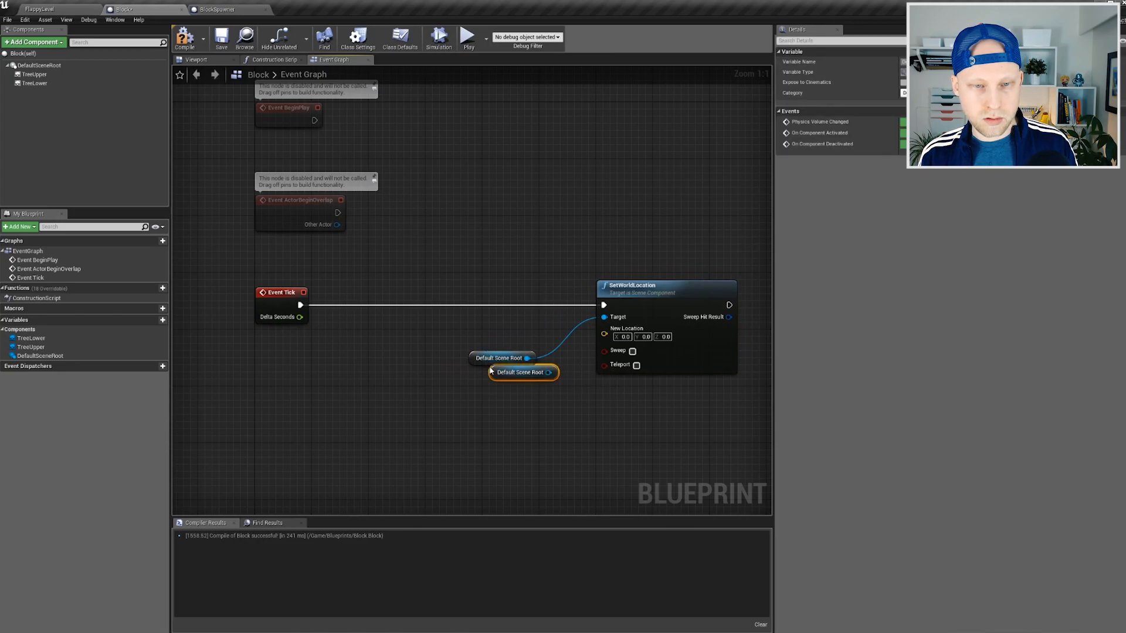
drag(515, 374, 374, 363)
drag(445, 264, 773, 425)
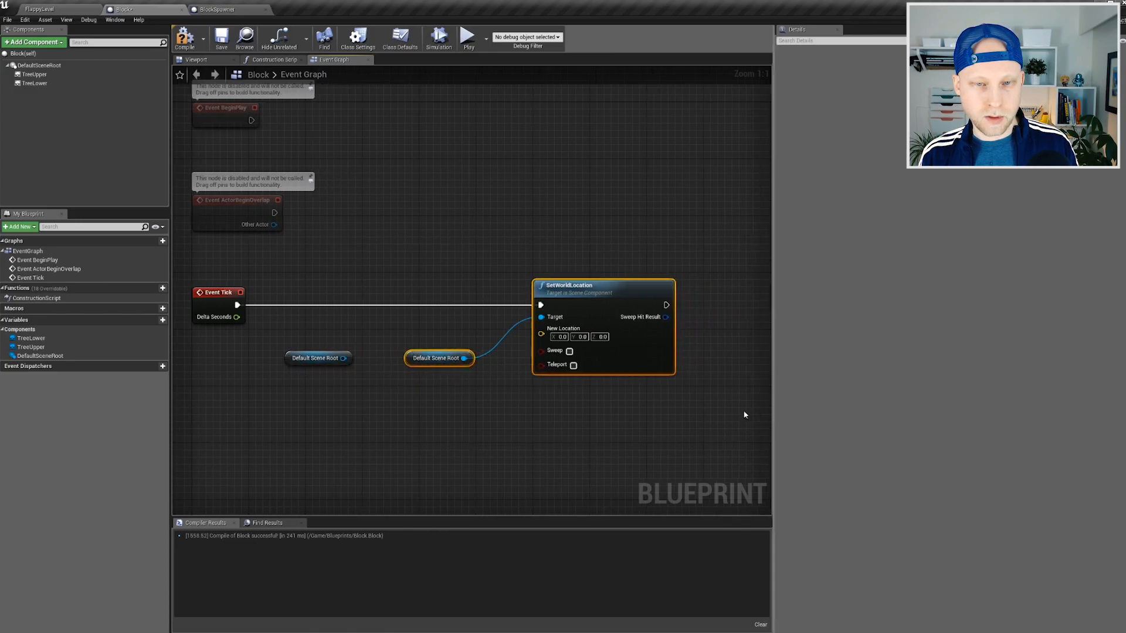
drag(542, 288, 636, 288)
Add a GetWorldLocation node from the duplicated Default Scene Root reference and space it apart from the SetWorldLocation nodes.
click(342, 370)
drag(289, 358, 403, 365)
text(get world)
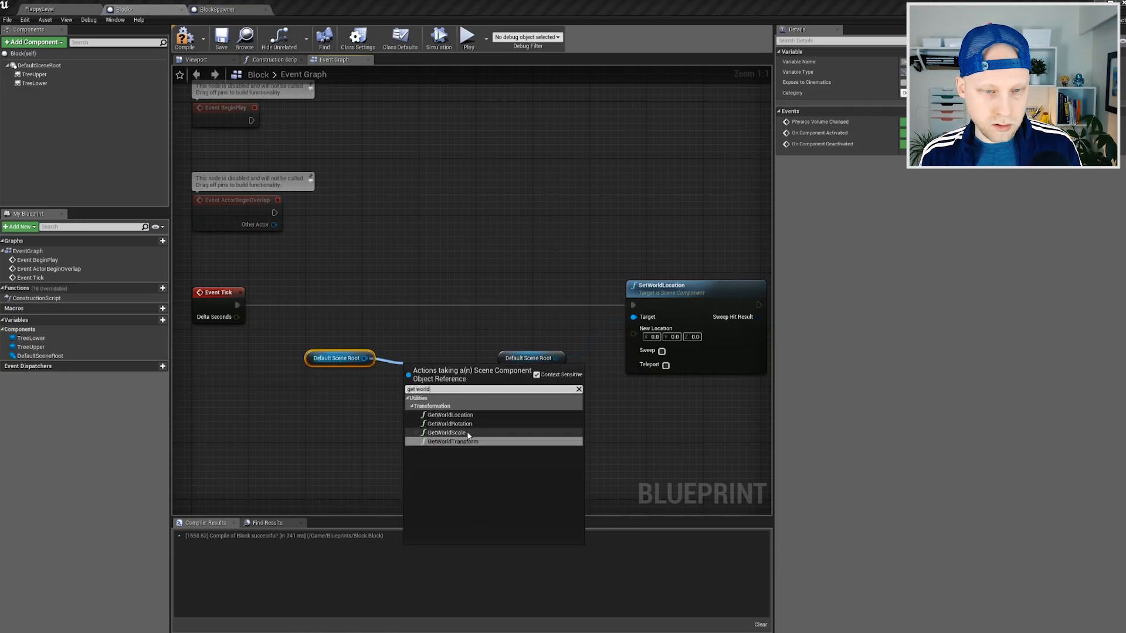
click(450, 414)
scroll(422, 296, down, 3)
drag(490, 239, 774, 375)
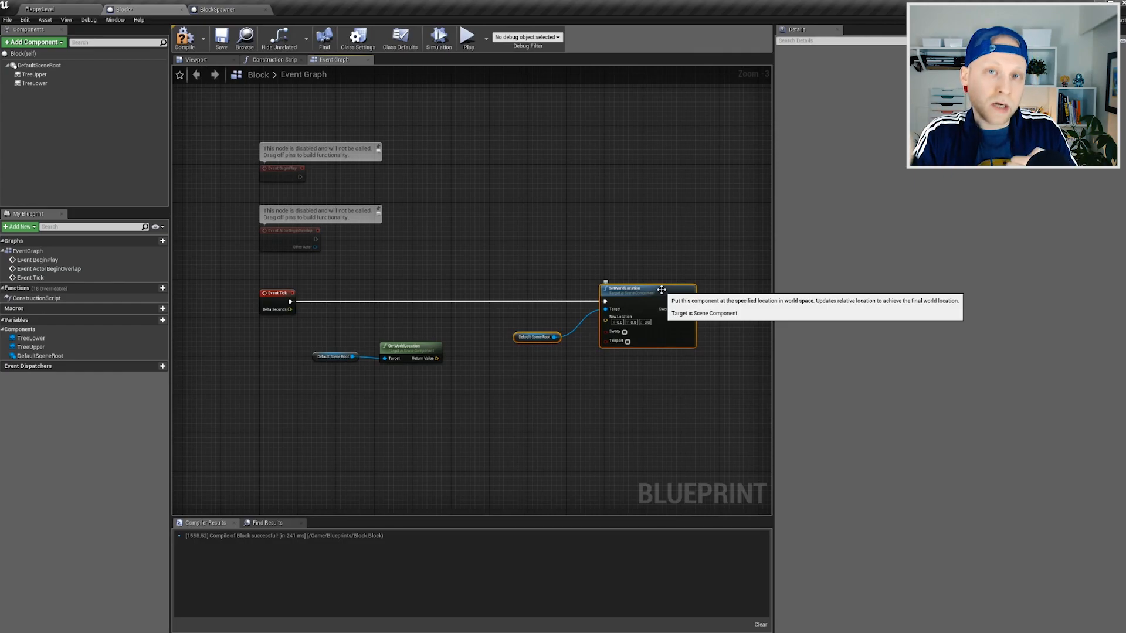
scroll(447, 294, up, 3)
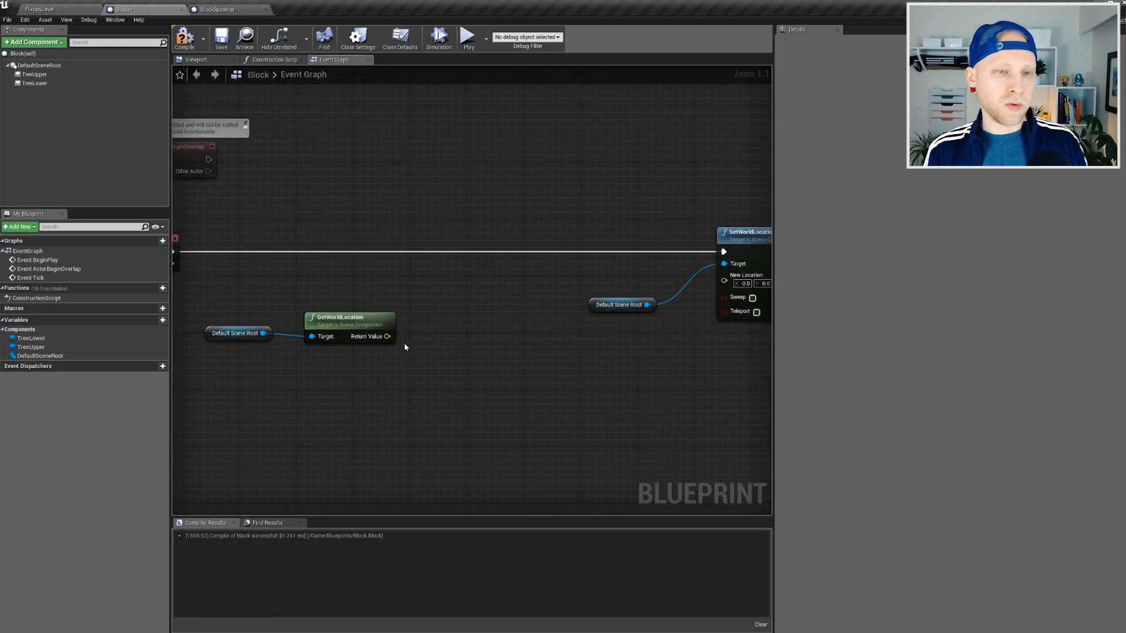
Add a Make Vector node and position it directly beneath GetWorldLocation.
right_click(366, 381)
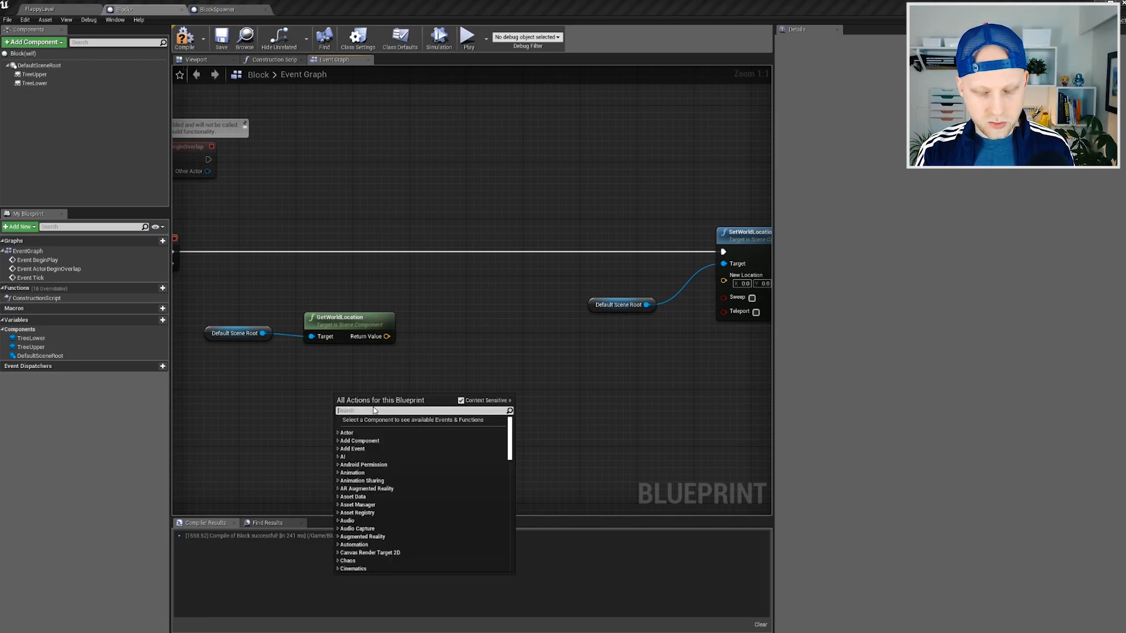
text(make vector)
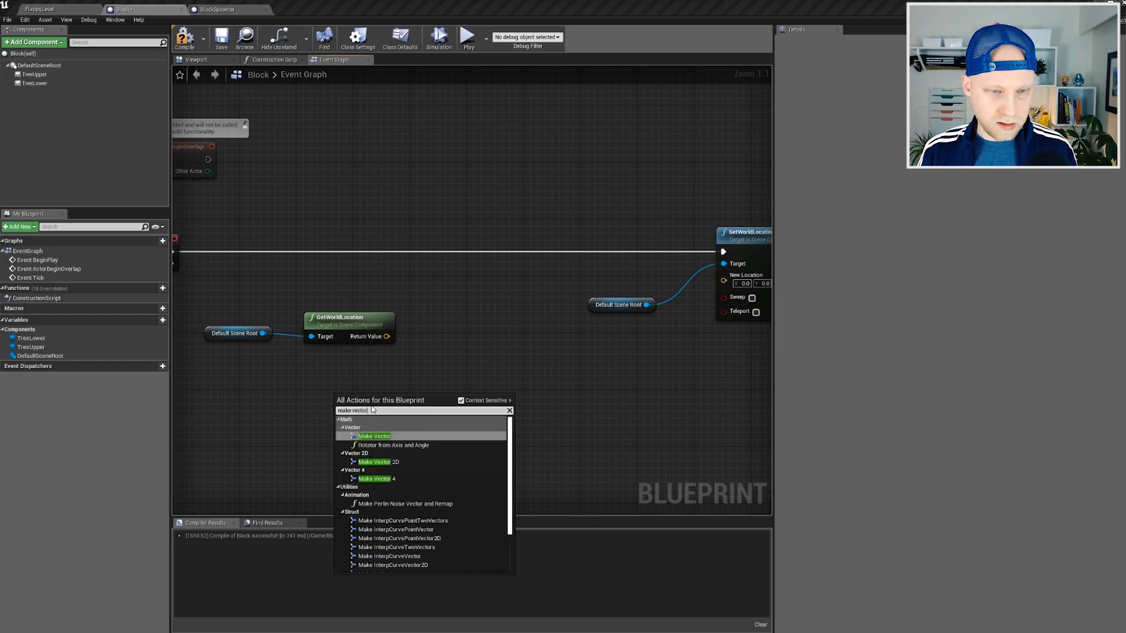
click(410, 437)
drag(396, 414, 367, 407)
Add a vector addition node that sums the GetWorldLocation and Make Vector return values.
drag(387, 336, 446, 357)
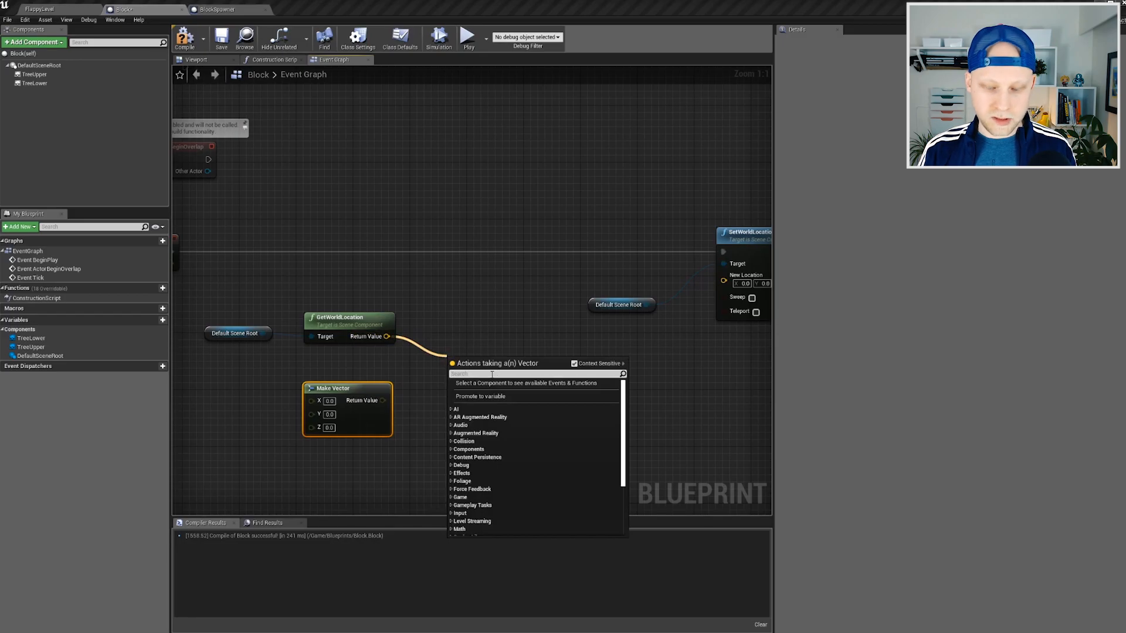
text(+)
click(513, 418)
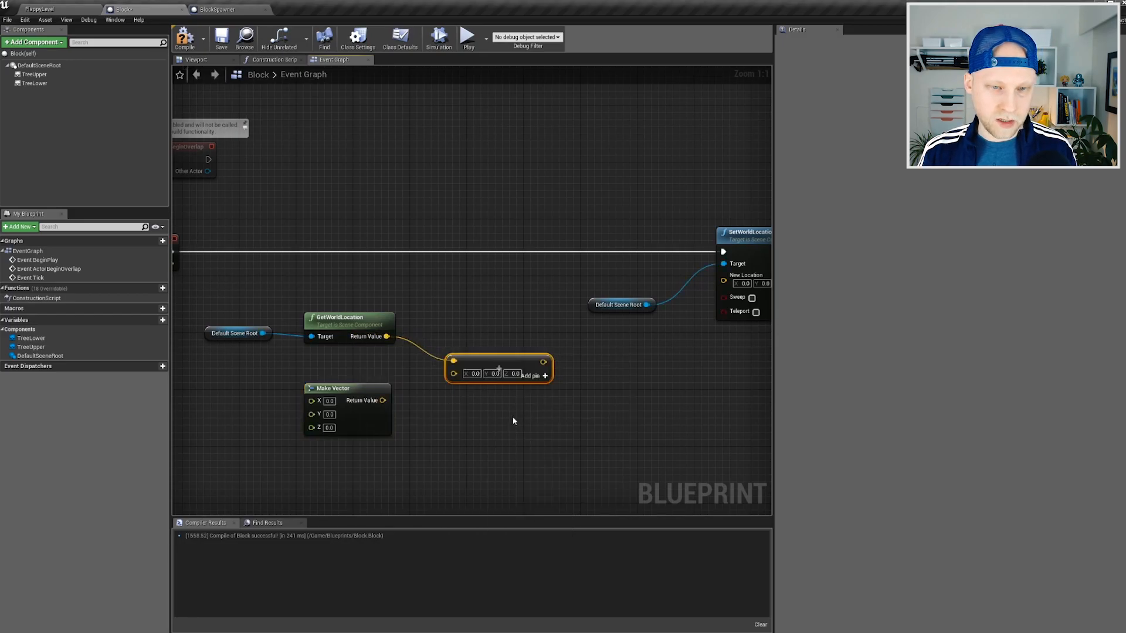
drag(453, 378, 383, 401)
Connect the vector sum to SetWorldLocation's New Location, move its target reference above the execution wire, and reposition the calculation nodes as a group.
right_drag(469, 337, 369, 343)
drag(396, 339, 623, 281)
drag(492, 308, 486, 209)
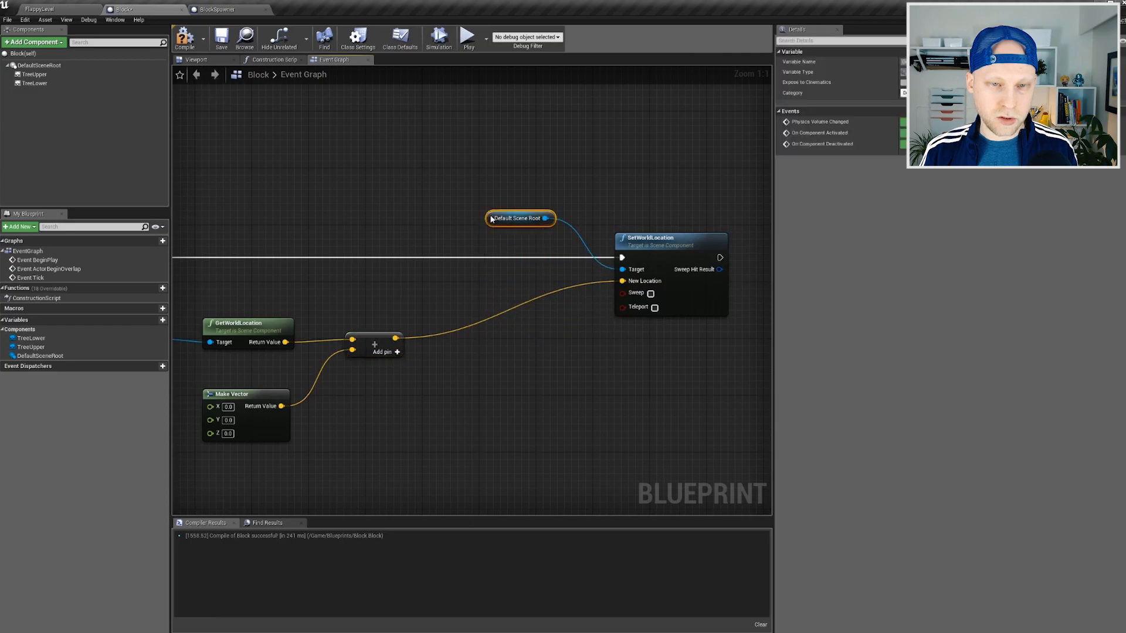
right_drag(406, 325, 519, 313)
drag(478, 315, 217, 451)
drag(391, 318, 476, 297)
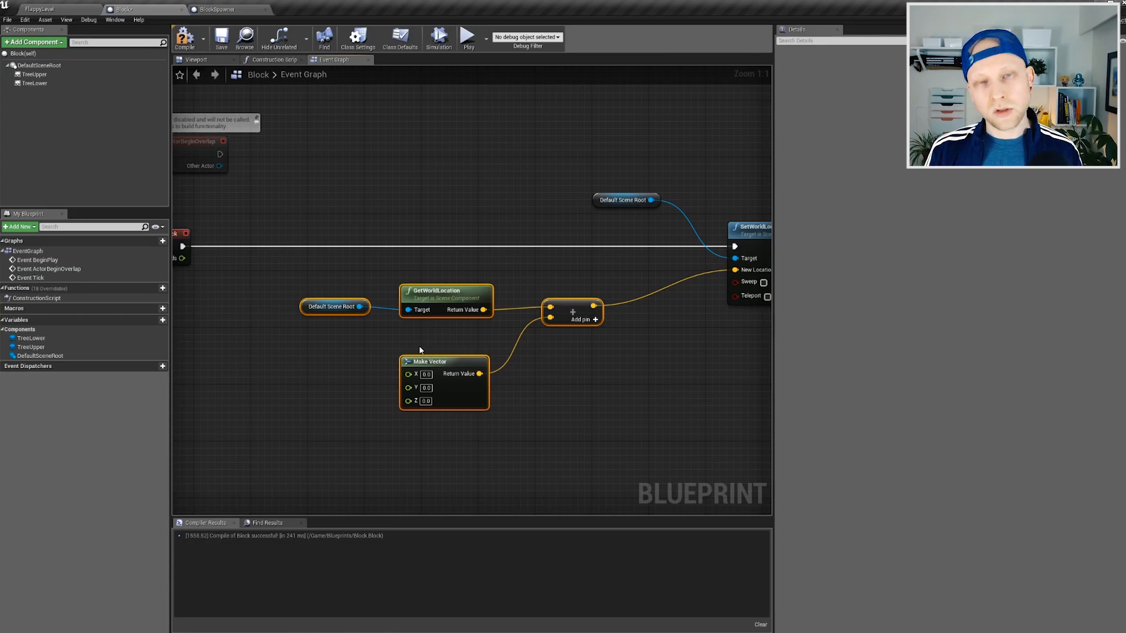
Rearrange the location nodes before SetWorldLocation, leaving free space beside the Make Vector node for its inputs.
right_drag(188, 251, 418, 277)
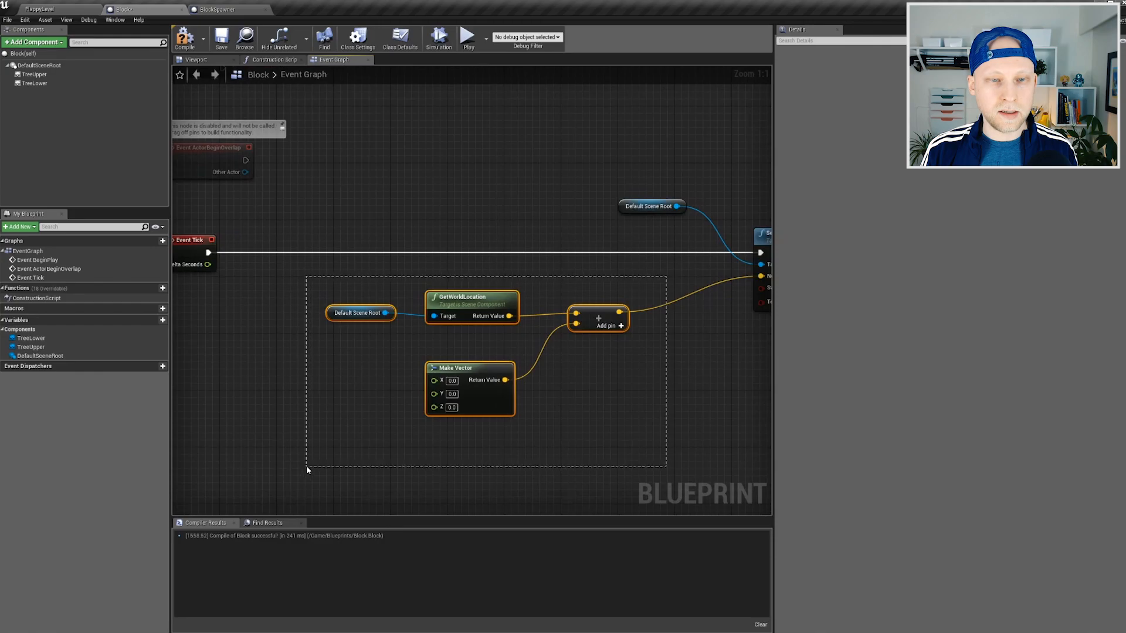
drag(583, 317, 526, 318)
click(499, 376)
drag(432, 374, 368, 374)
right_drag(278, 376, 334, 366)
drag(405, 360, 461, 360)
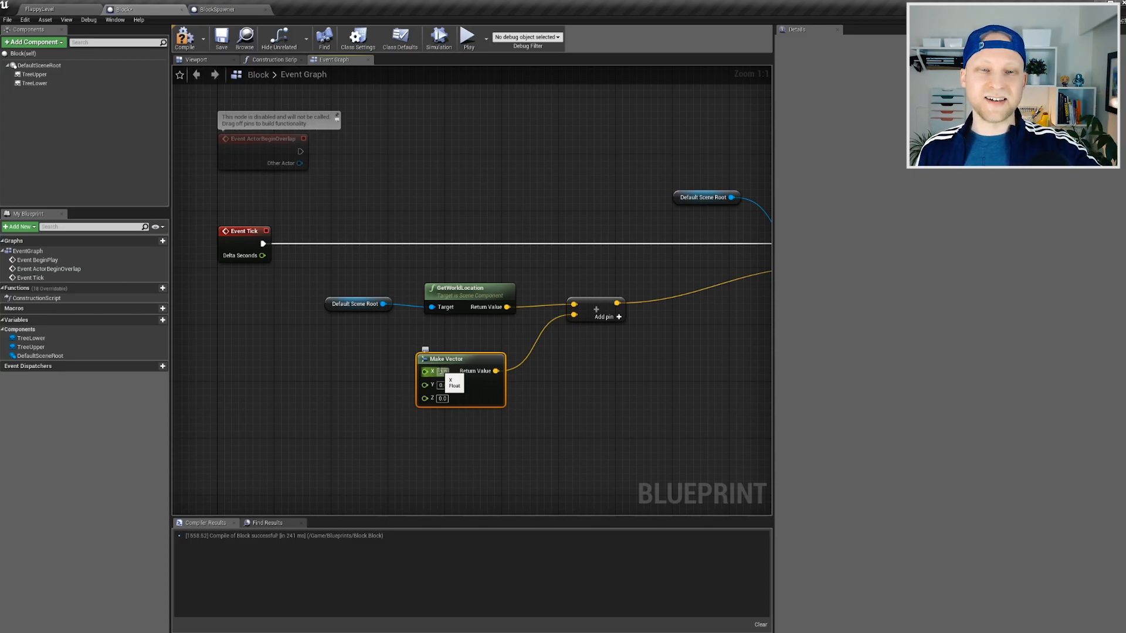
click(340, 373)
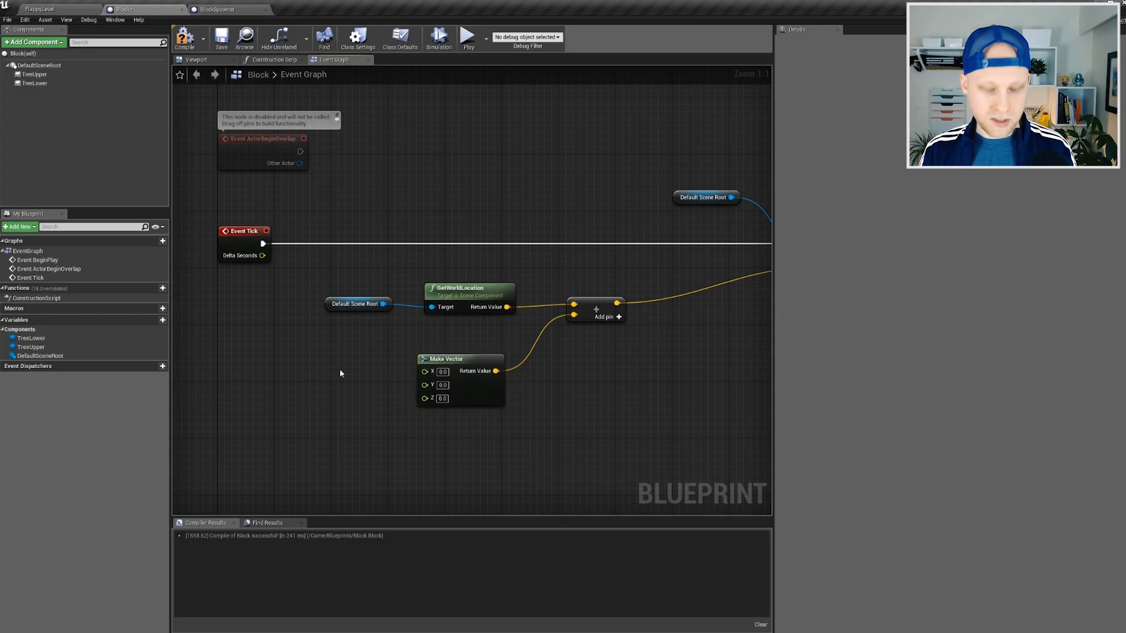
Add a Make Literal Float node ahead of Make Vector and set its value to 1.0.
right_click(340, 373)
text(make floa)
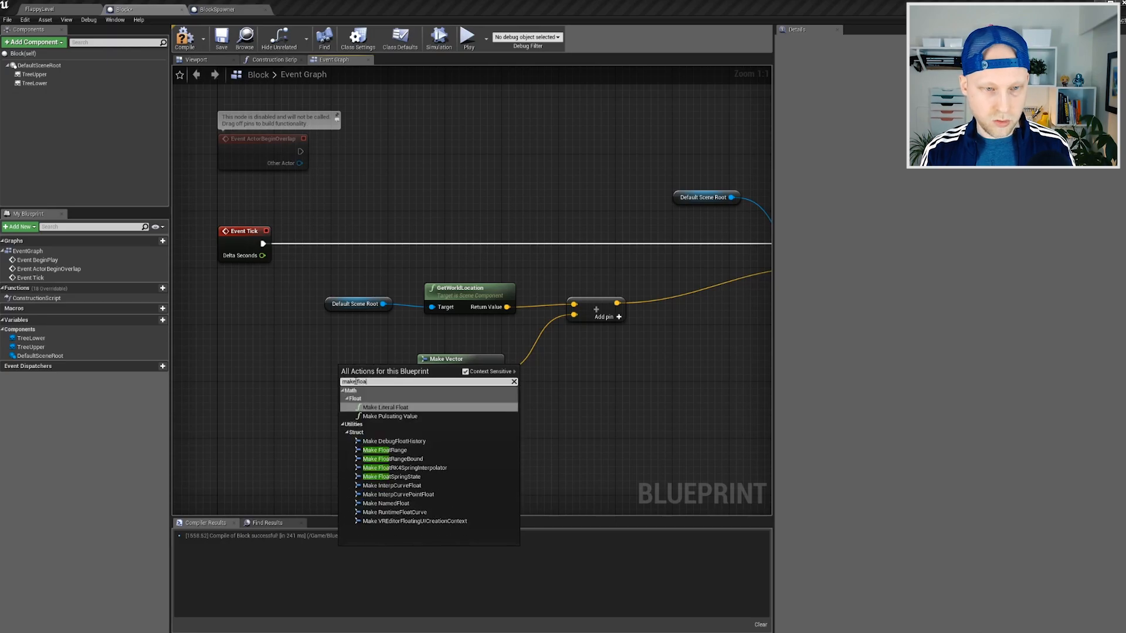
click(386, 407)
drag(390, 370, 290, 360)
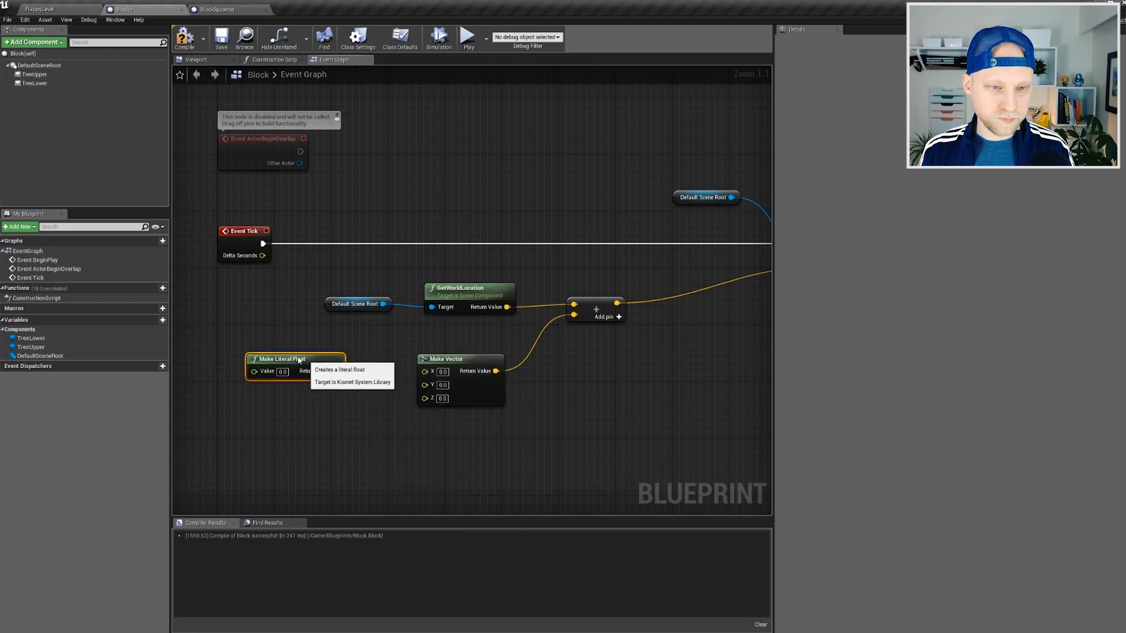
text(1)
click(326, 405)
Multiply the literal float by Event Tick's Delta Seconds and feed the product into Make Vector's X input.
drag(328, 372, 359, 375)
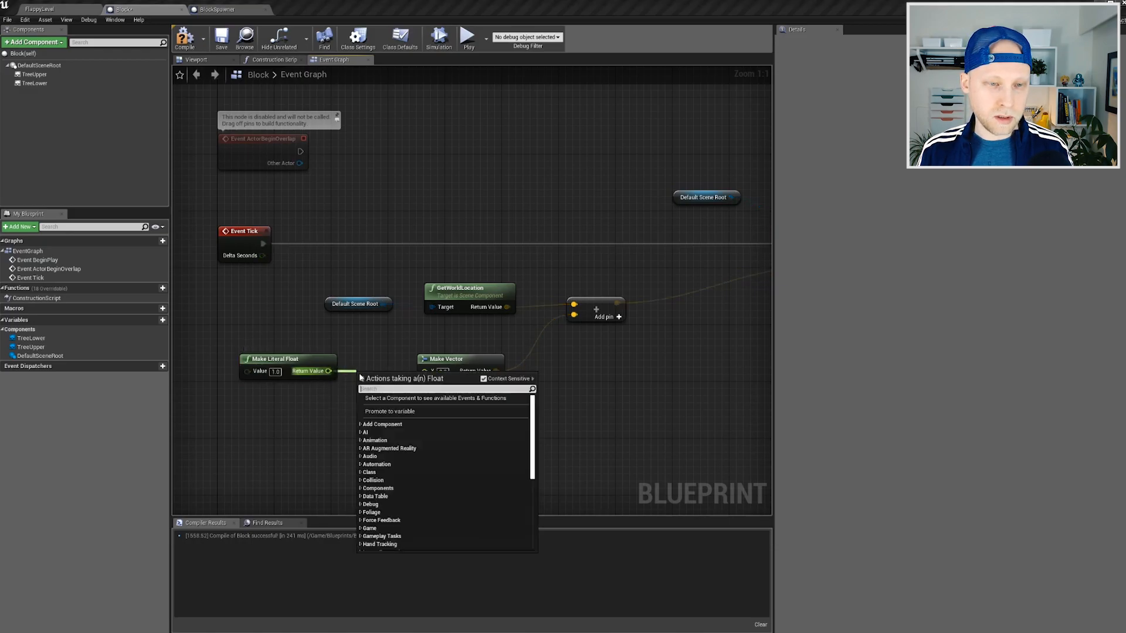
text(*)
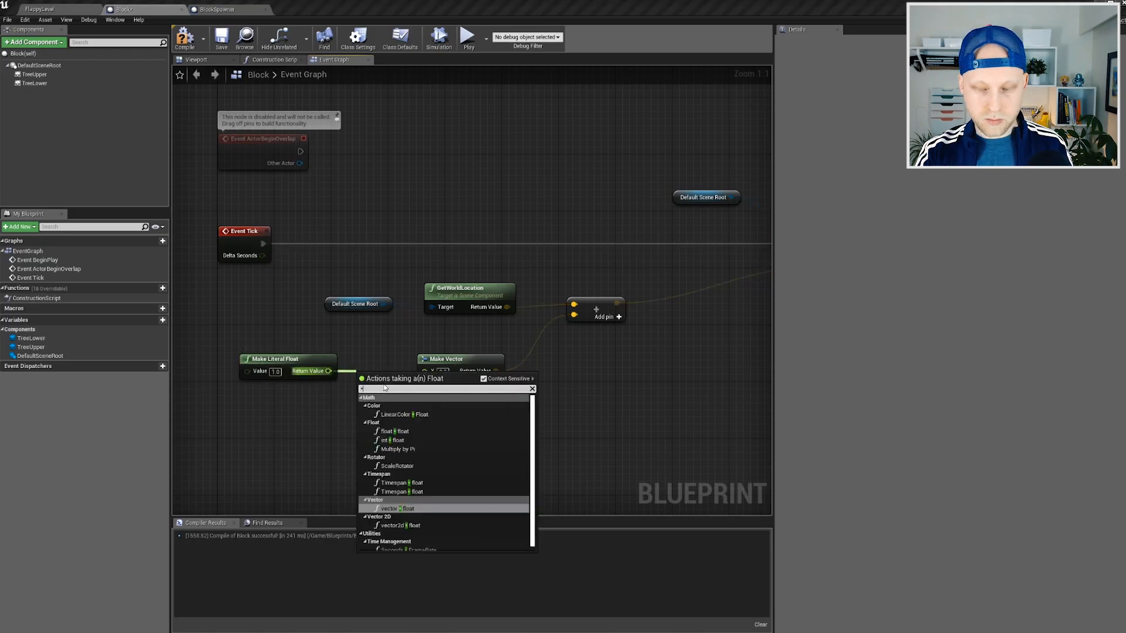
click(404, 509)
drag(361, 387, 312, 341)
click(318, 329)
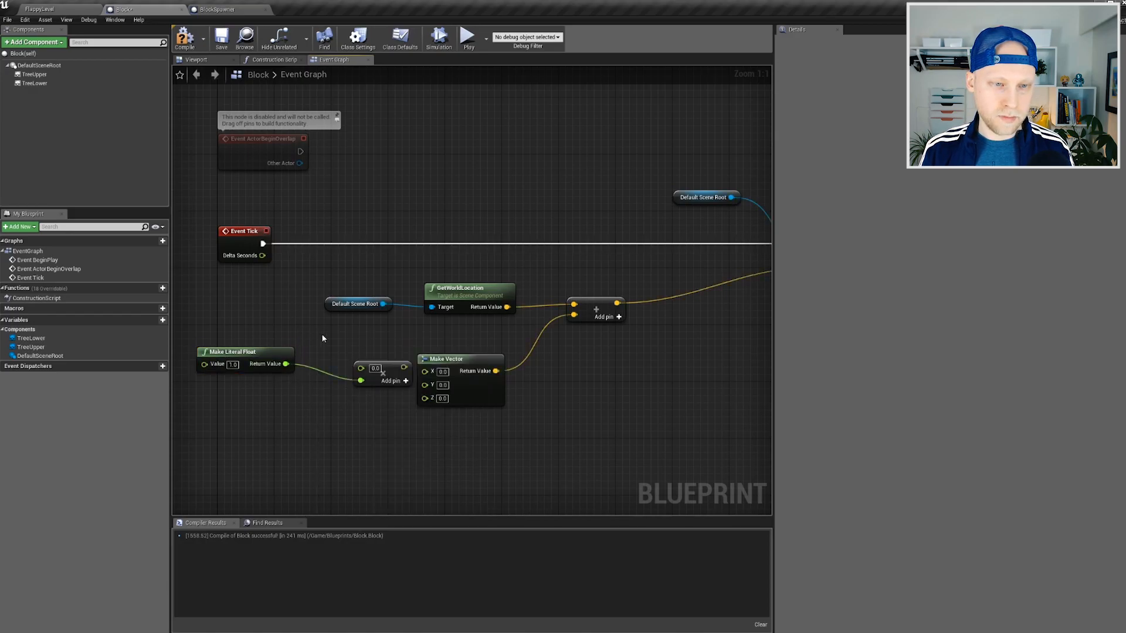
drag(360, 369, 262, 256)
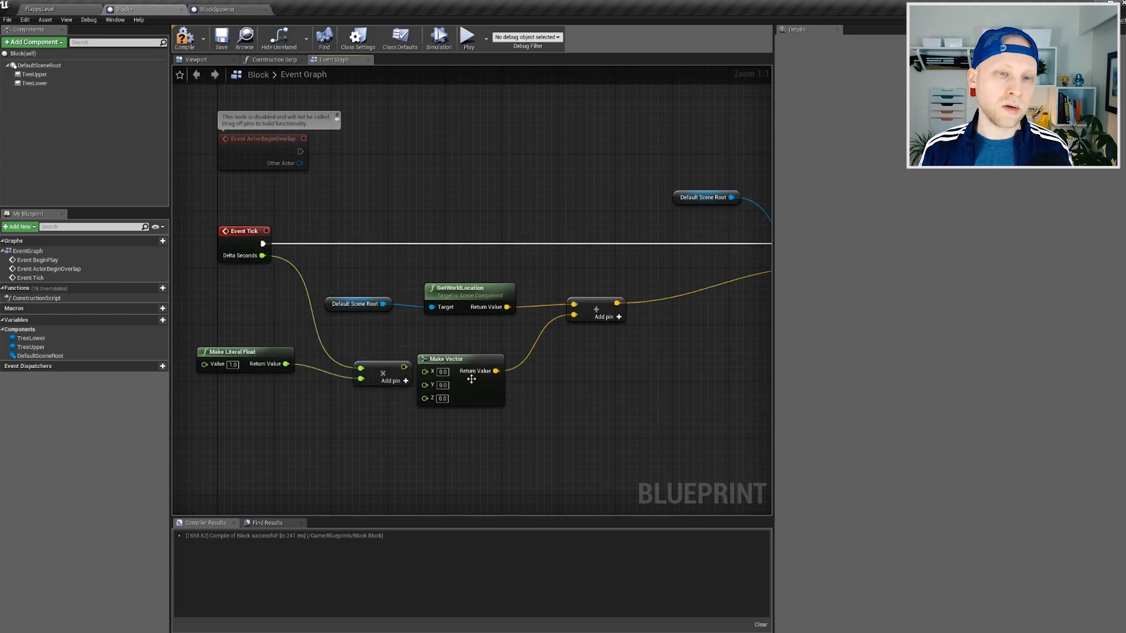
drag(468, 382, 483, 382)
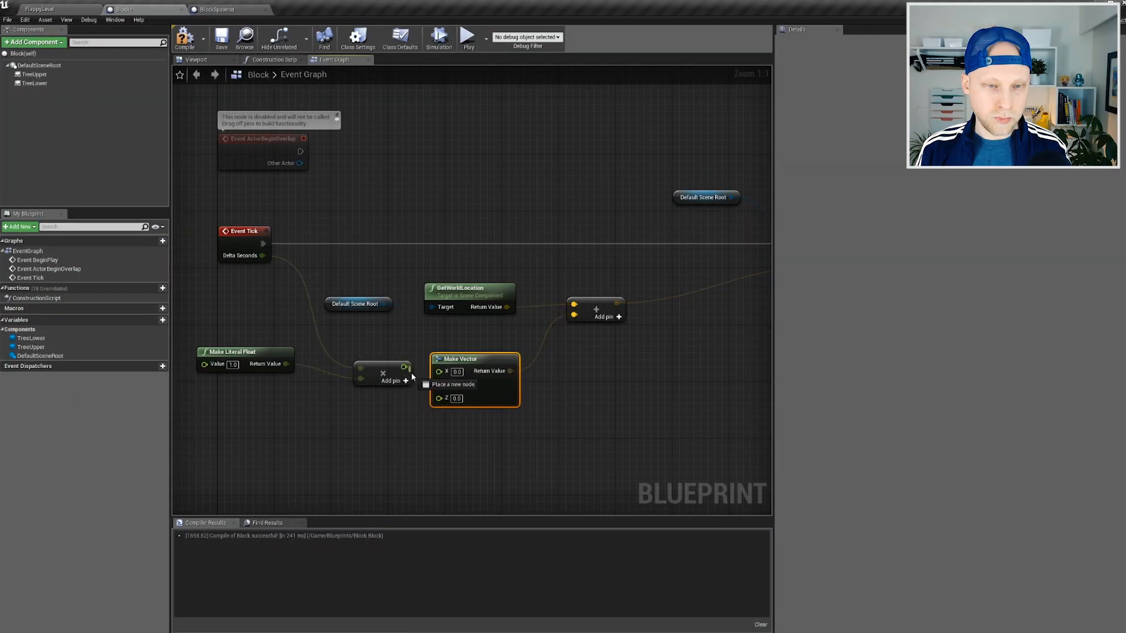
drag(439, 374, 439, 372)
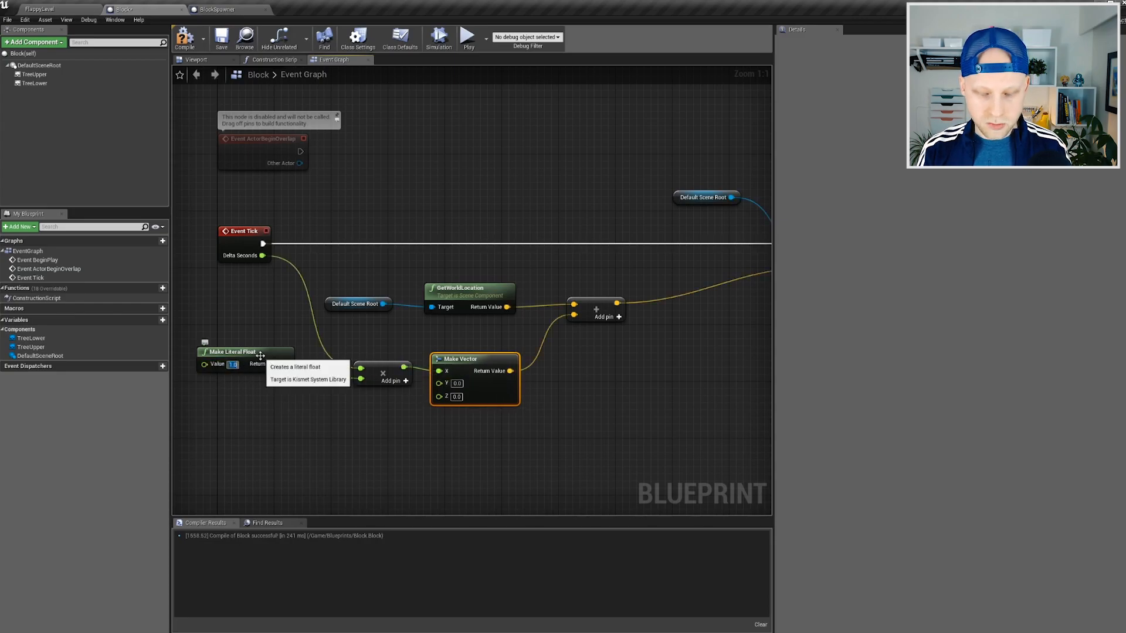
Set the Make Literal Float value to -1.0, and compile and save the Block blueprint.
click(410, 407)
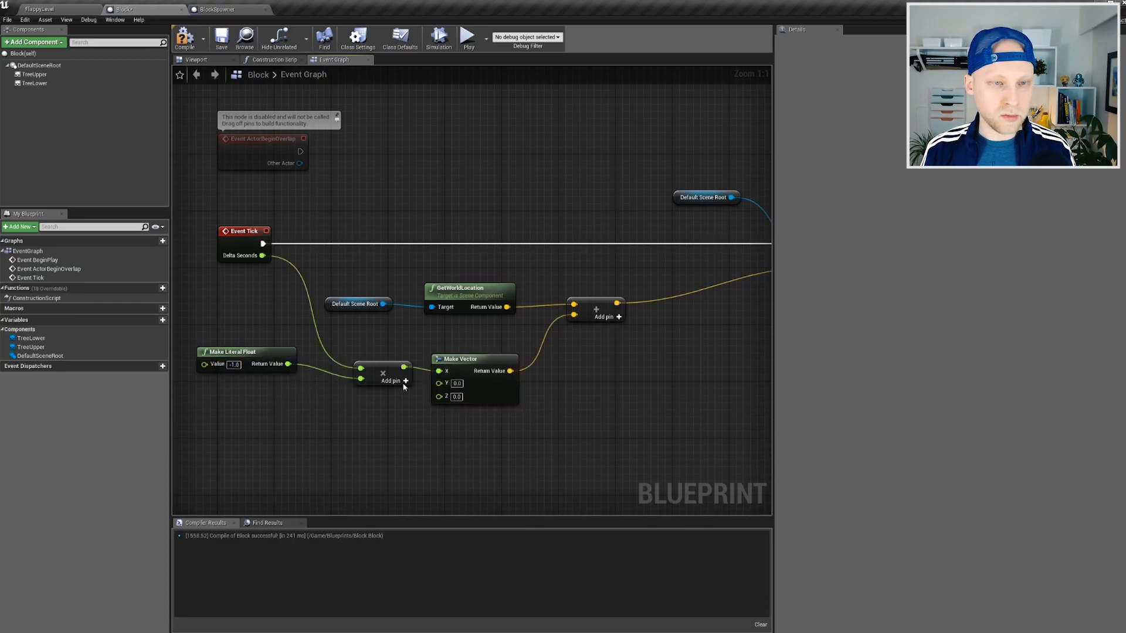
click(185, 40)
click(221, 41)
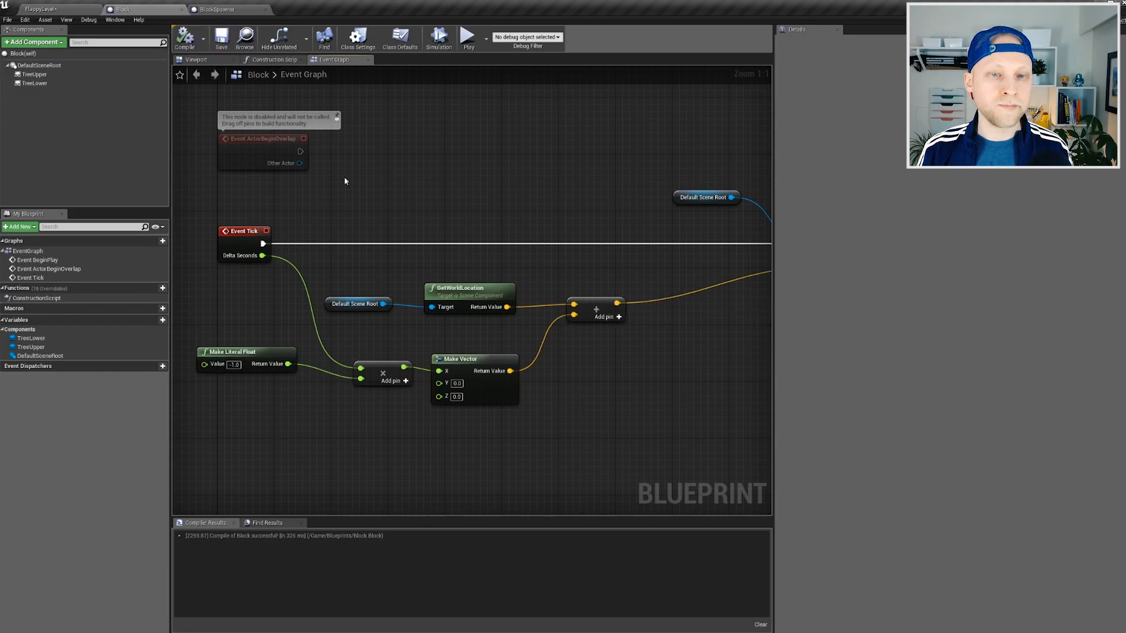
Move all the location and math nodes together farther away from Event Tick to space out the graph.
scroll(437, 186, down, 1)
scroll(306, 212, down, 2)
drag(727, 187, 267, 340)
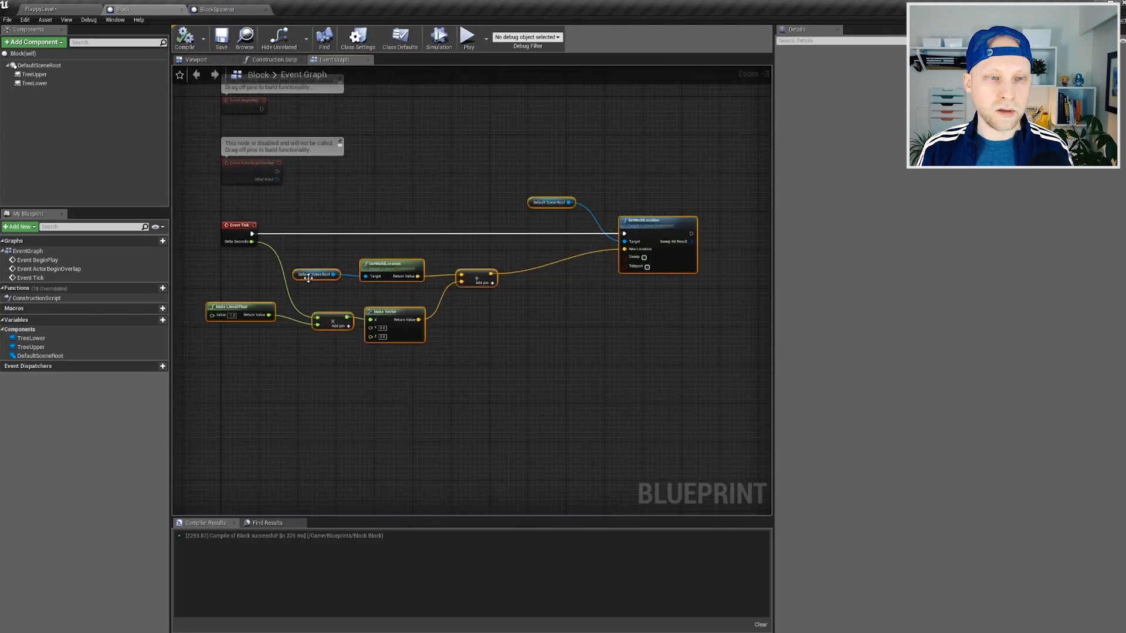
drag(405, 266, 511, 266)
click(451, 206)
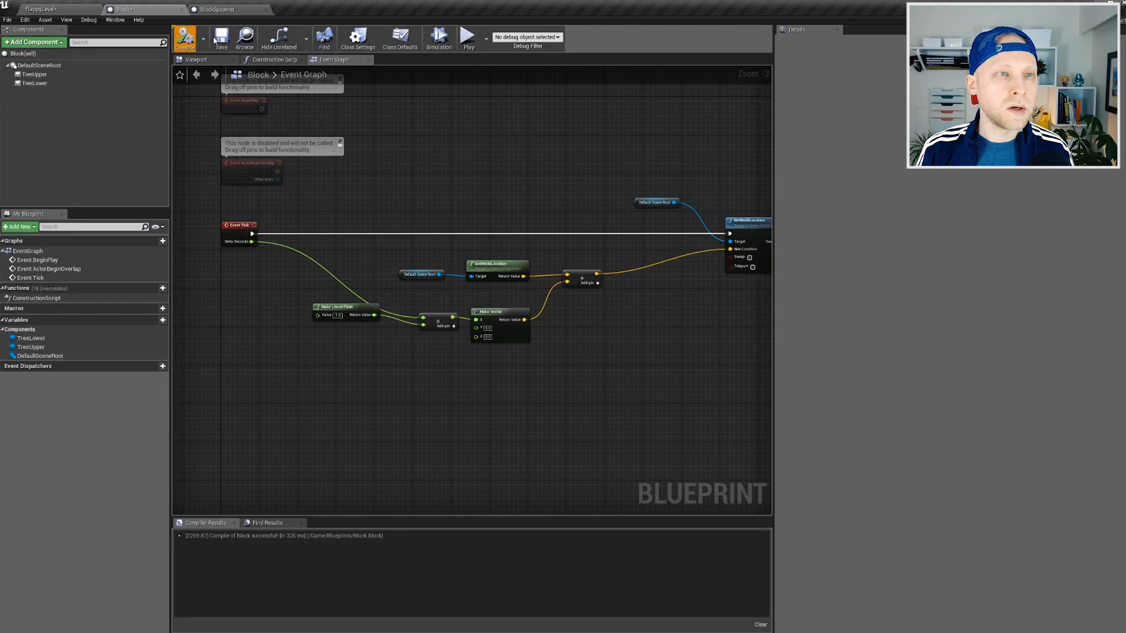
Play-test FlappyLevel, flapping the character to check how the tree blocks move, and stop the game.
click(76, 11)
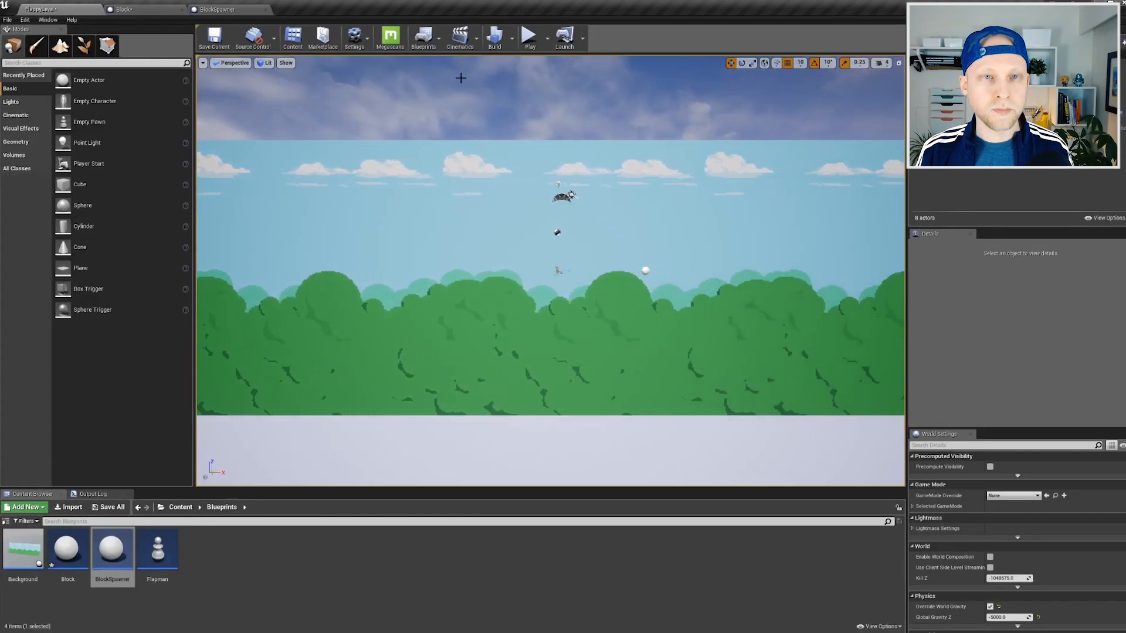
click(529, 37)
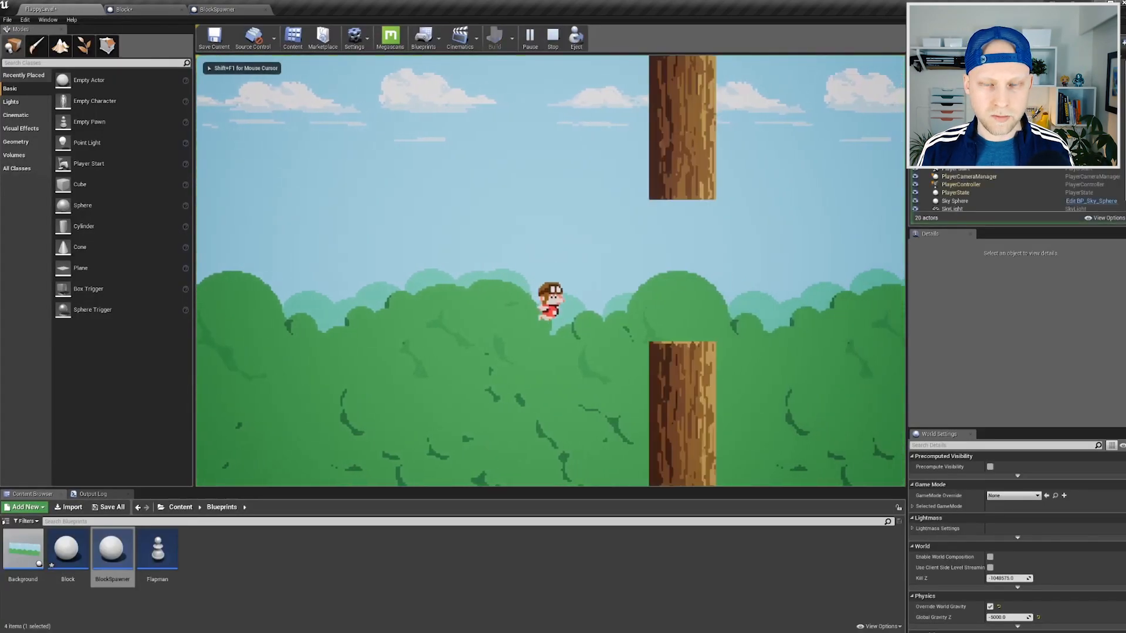
key(space)
key(space)
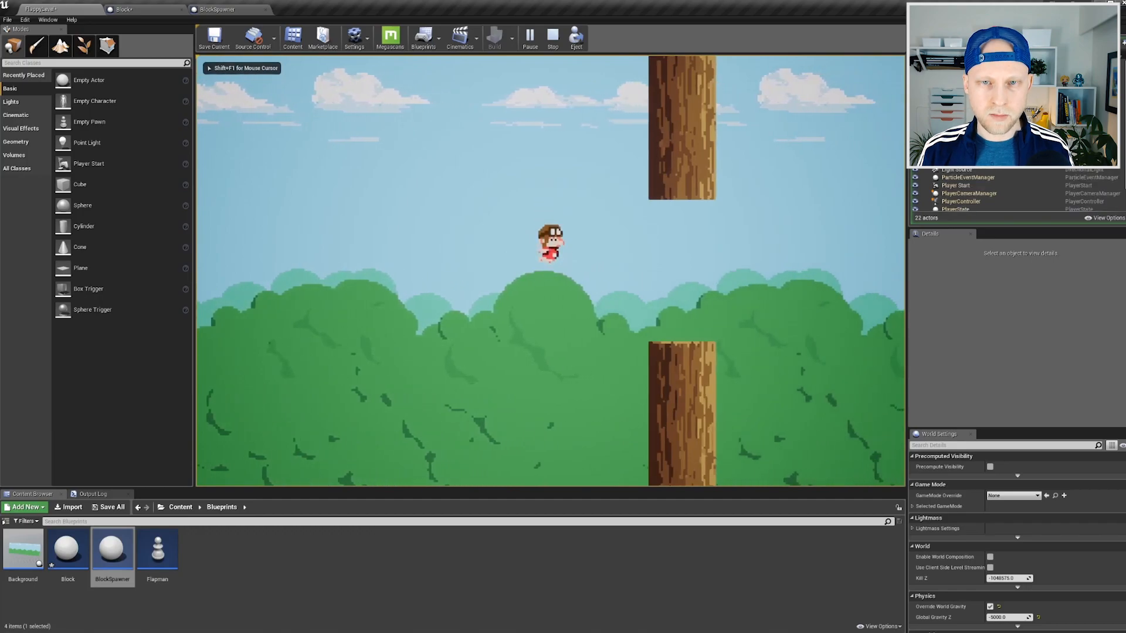
key(space)
key(space)
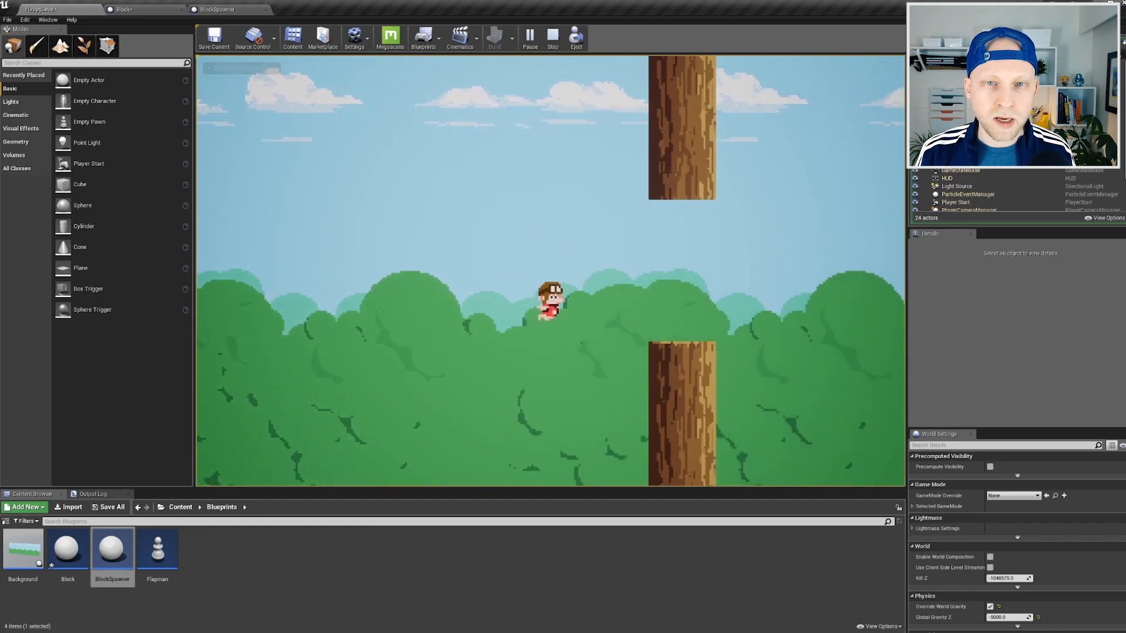
key(space)
key(Escape)
Set the Make Literal Float value in the Block blueprint to -100.0 and compile it.
click(234, 10)
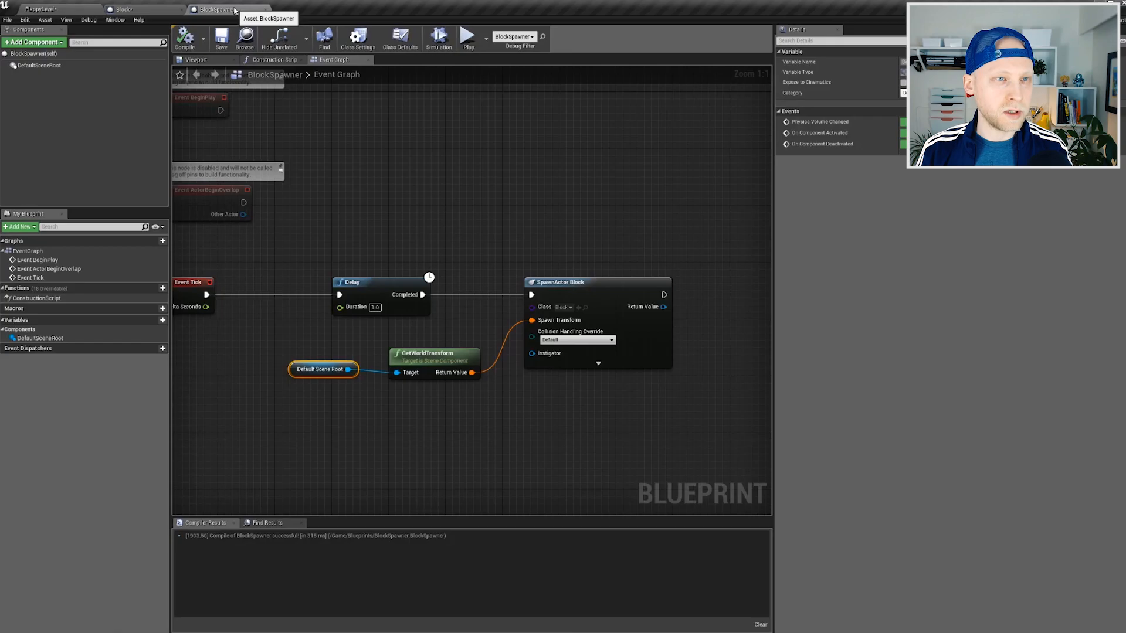
click(140, 9)
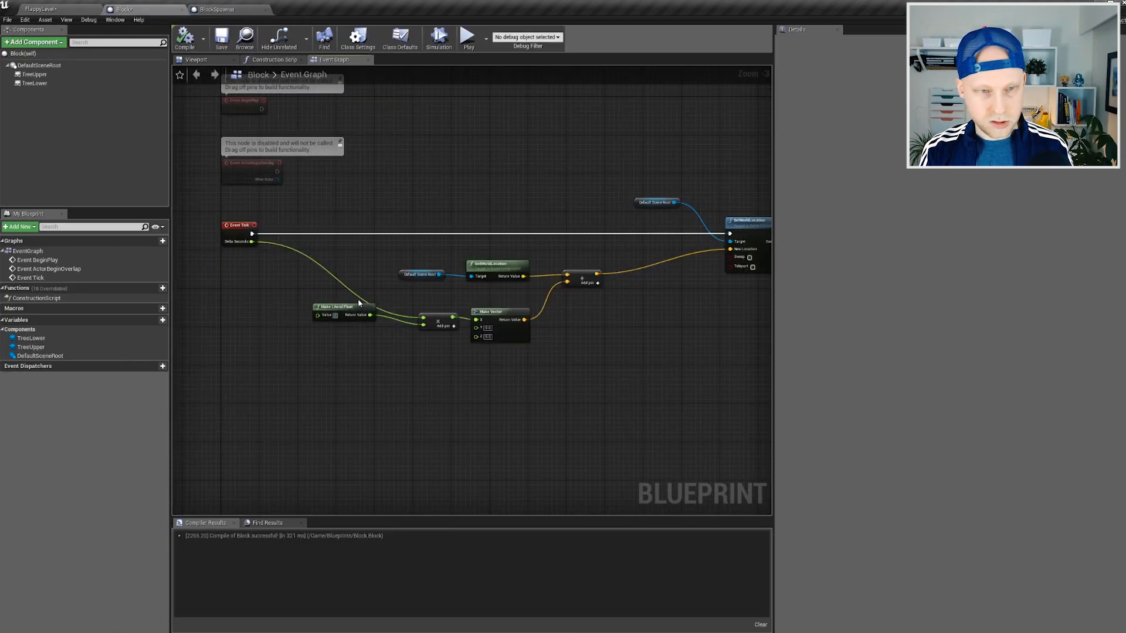
click(181, 39)
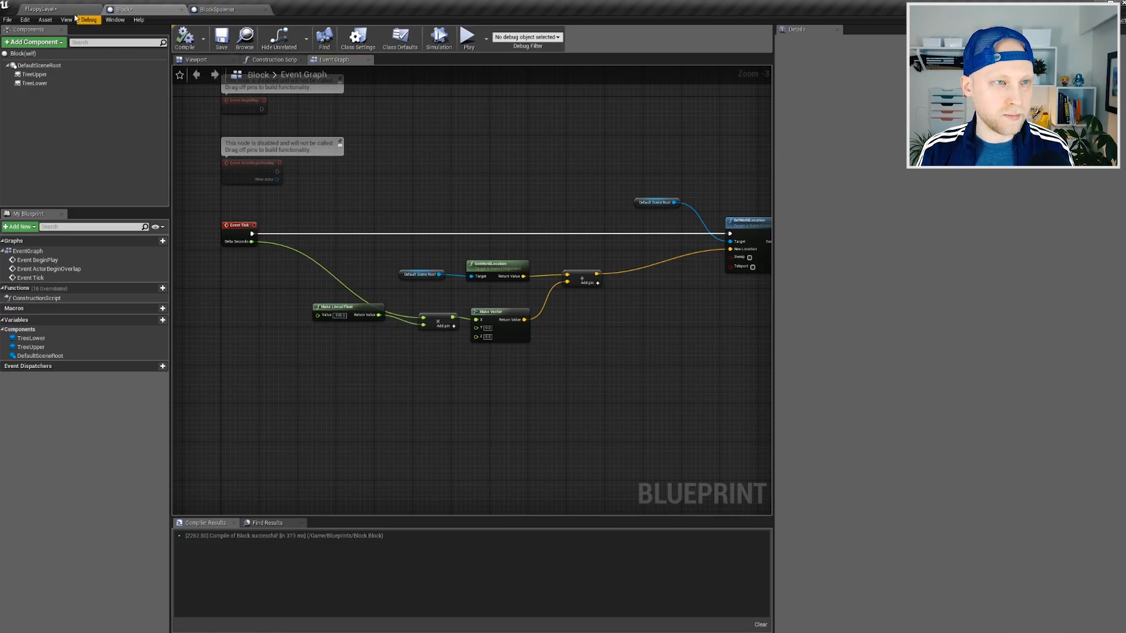
Run the level again and flap the character to judge the new tree block speed.
click(65, 10)
click(530, 39)
key(space)
key(space)
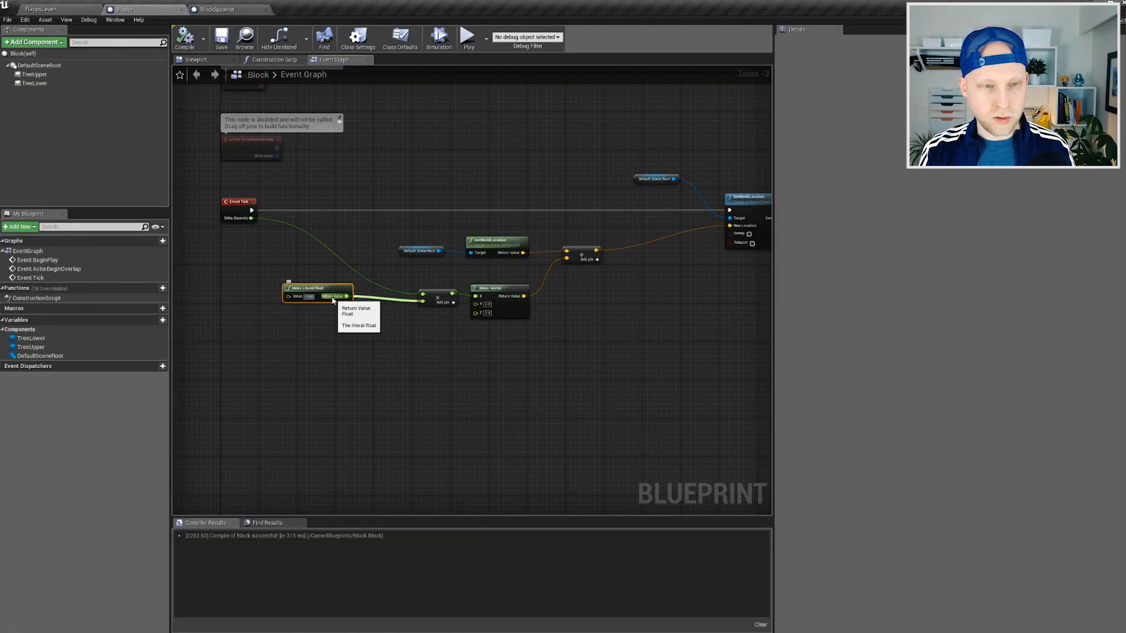
Play-test the level with the changed block speed, flapping the character between the moving trees.
click(59, 10)
click(528, 38)
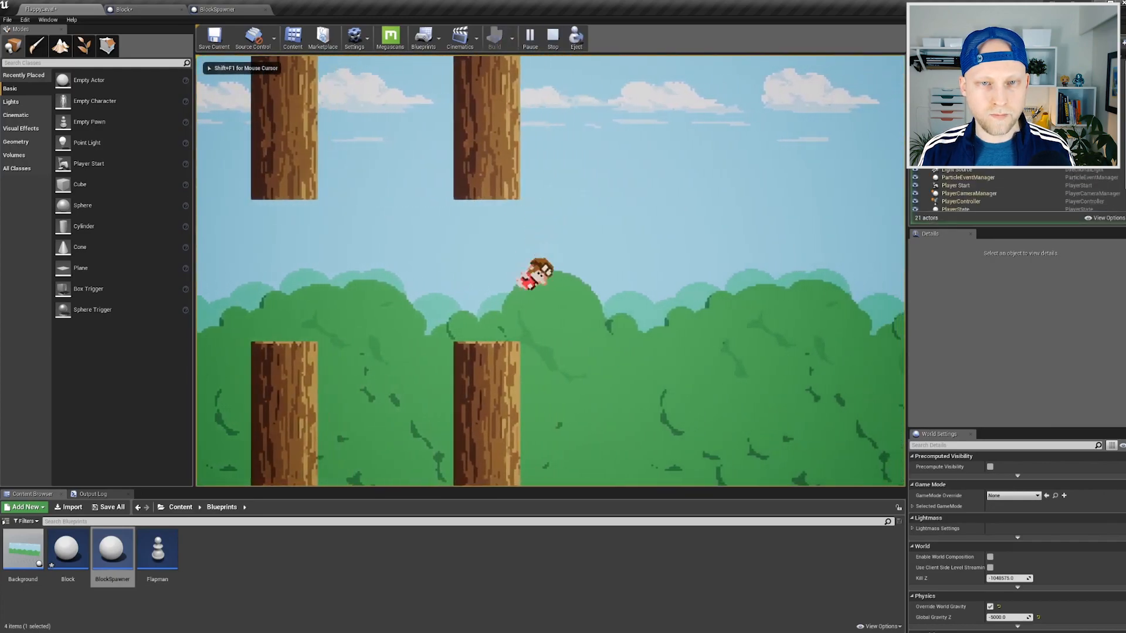
key(space)
key(space)
key(space)
key(space)
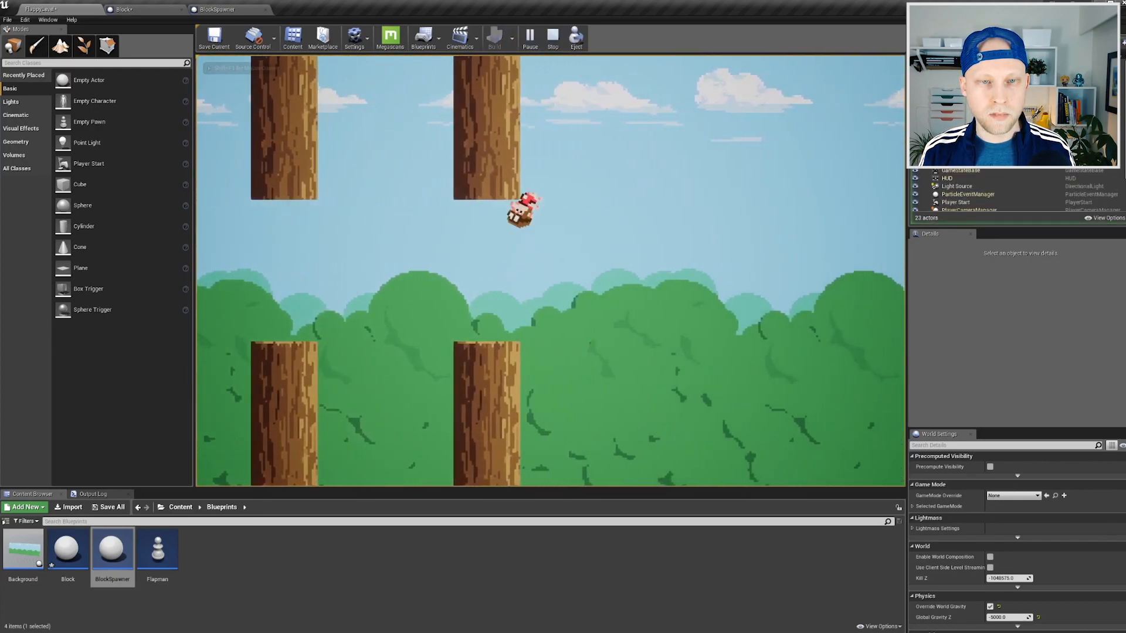
key(space)
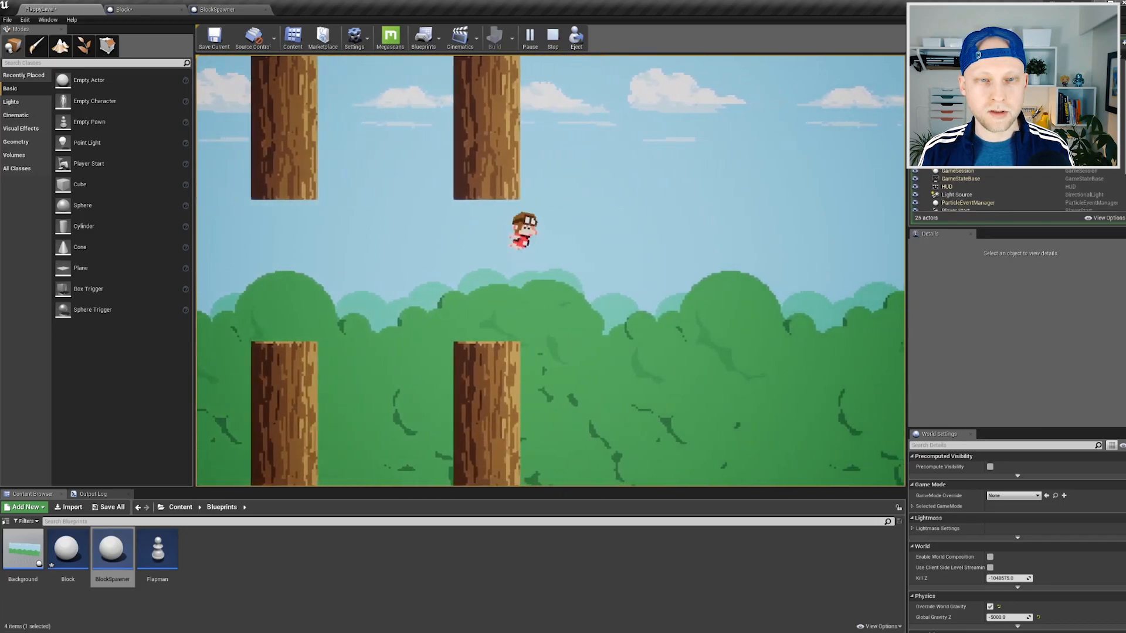
key(space)
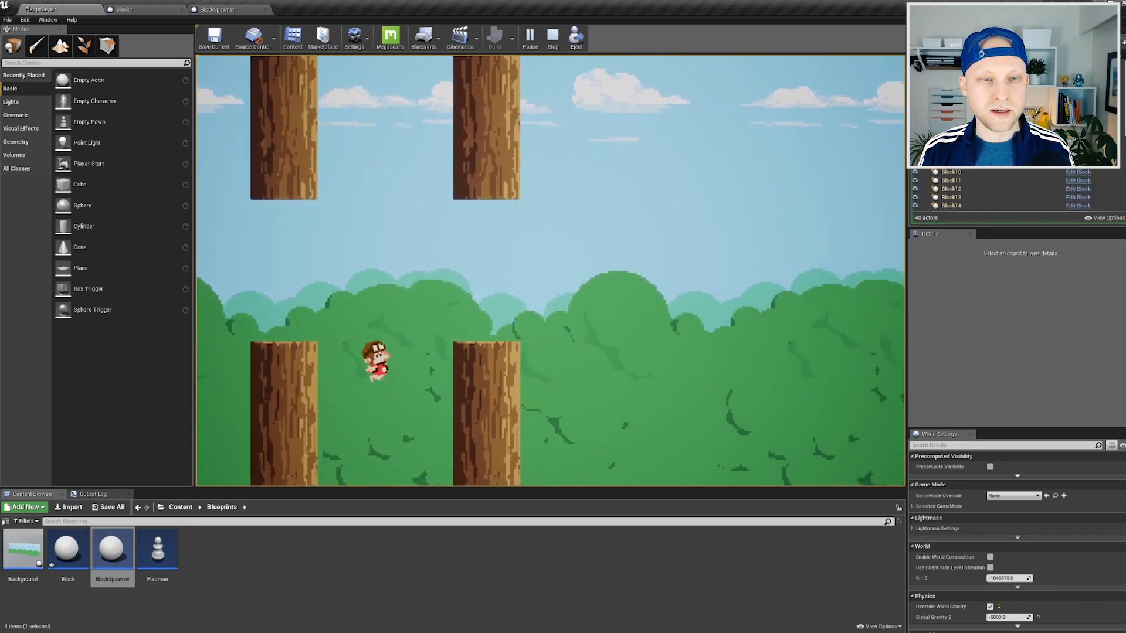
key(space)
key(space)
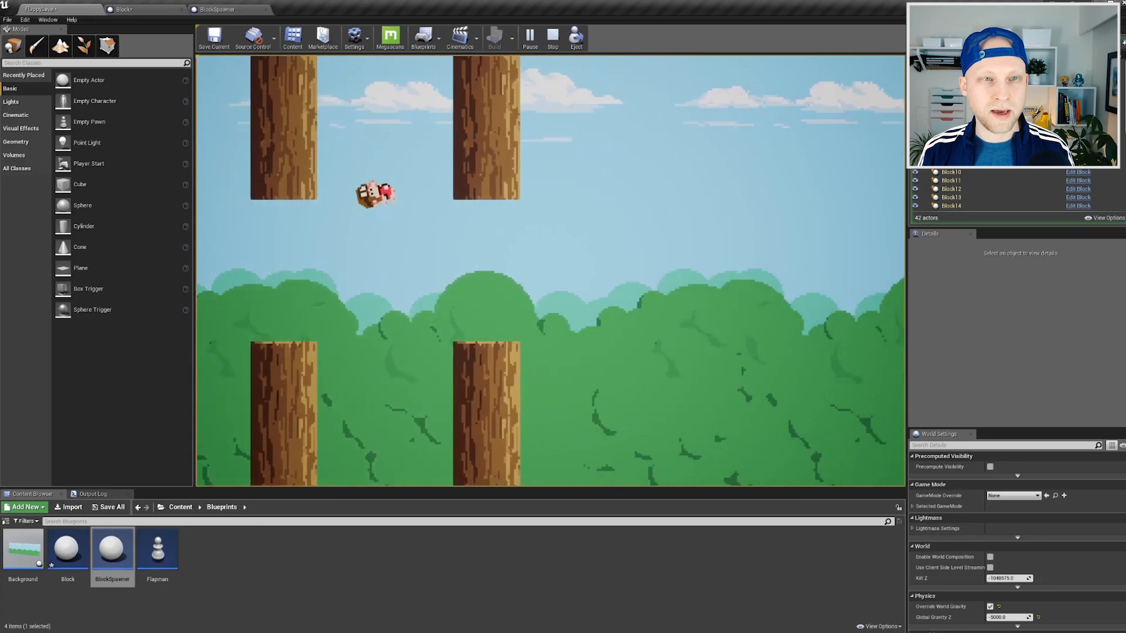
Set the Make Literal Float value in the Block blueprint to -500.0 and play-test the level.
click(123, 9)
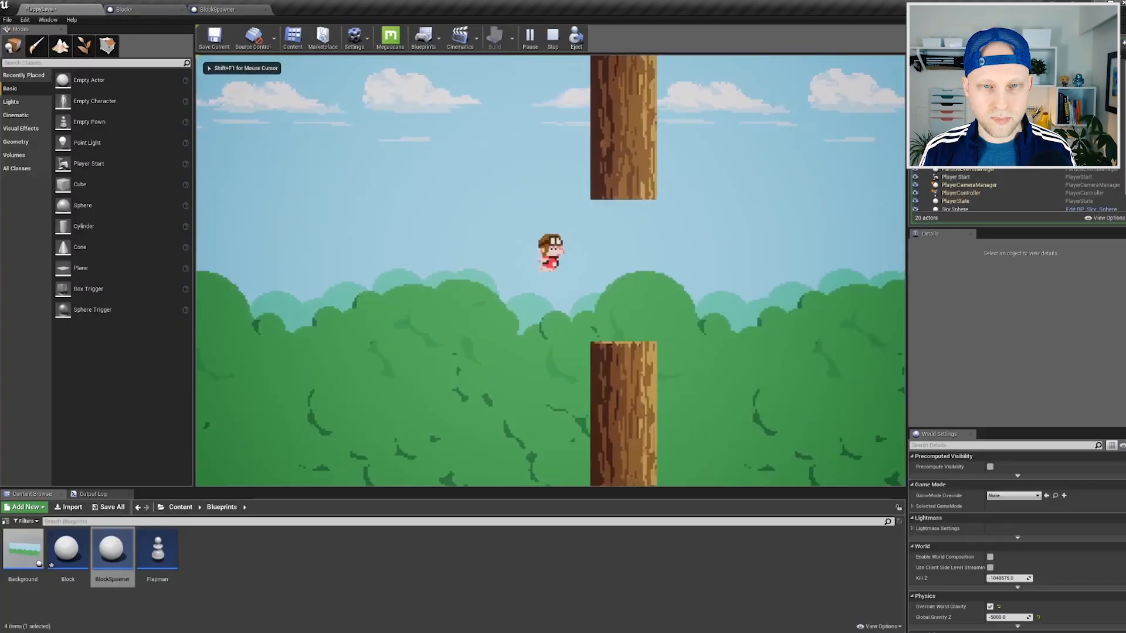
key(space)
key(space)
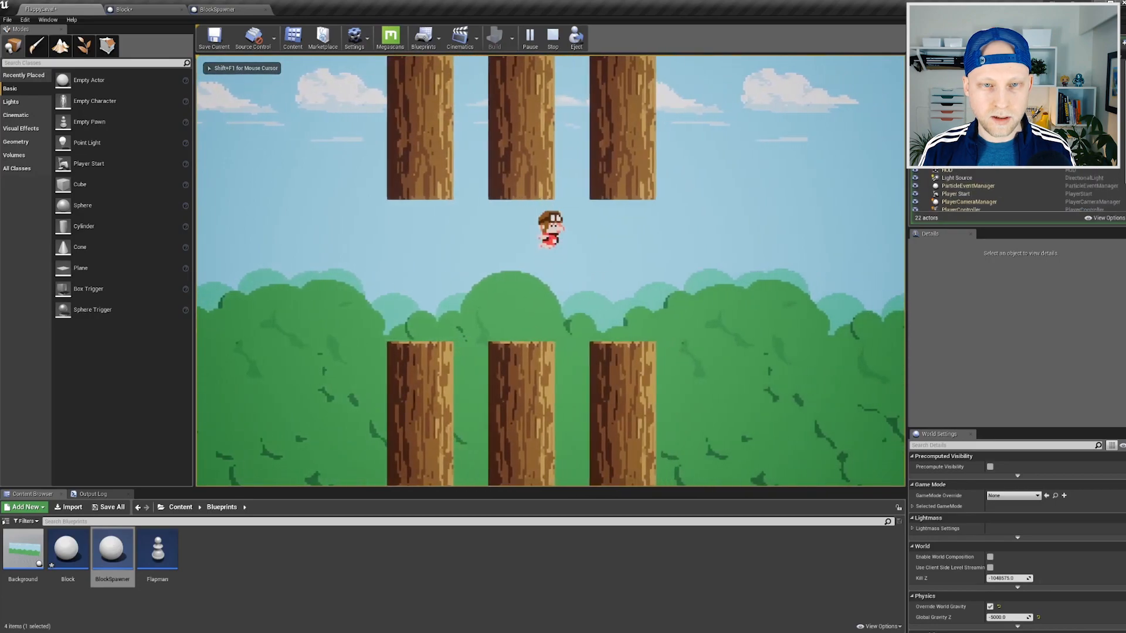
key(space)
Enter a new negative Make Literal Float value in the Block blueprint and try it in a short play-test.
click(135, 10)
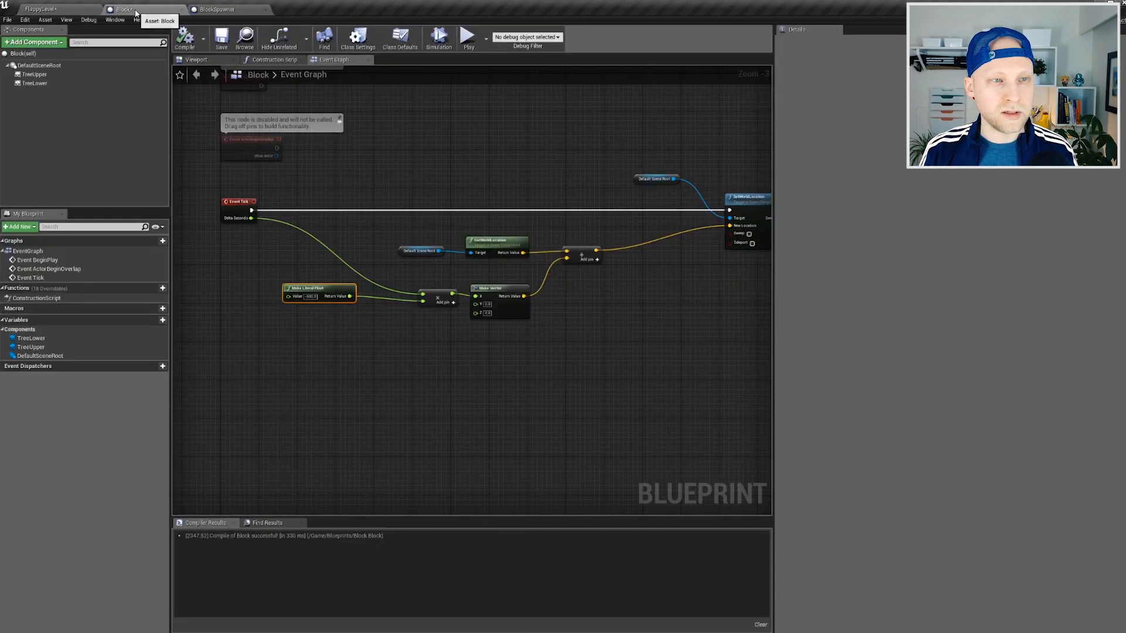
click(315, 297)
text(-)
key(Return)
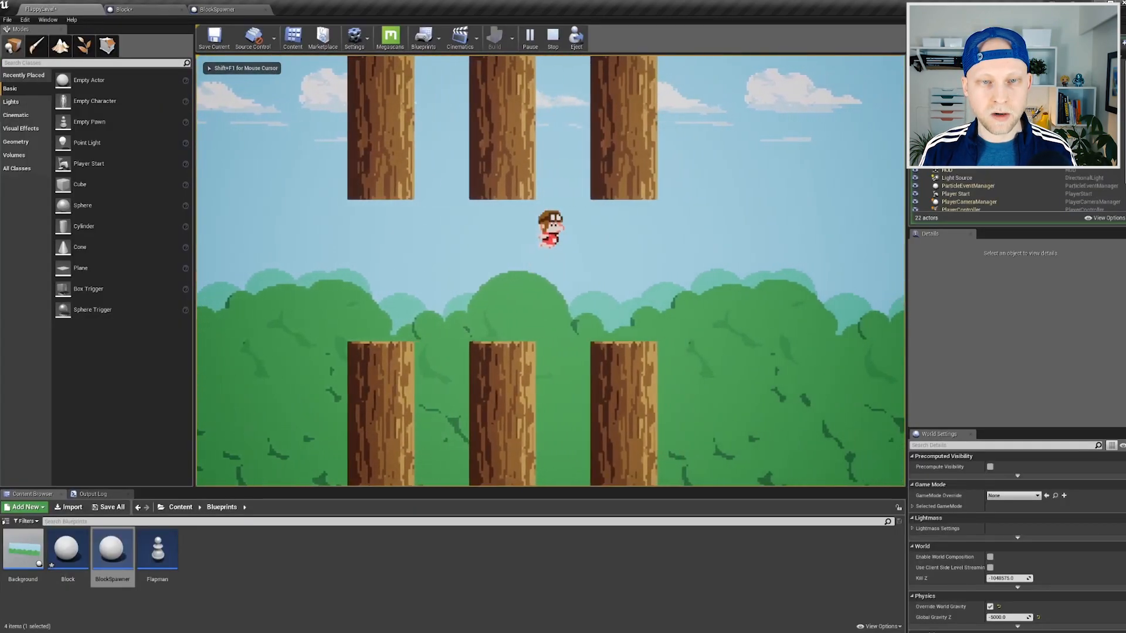
key(Escape)
Change the Delay node's duration in the BlockSpawner blueprint and play-test the tree spacing.
click(217, 10)
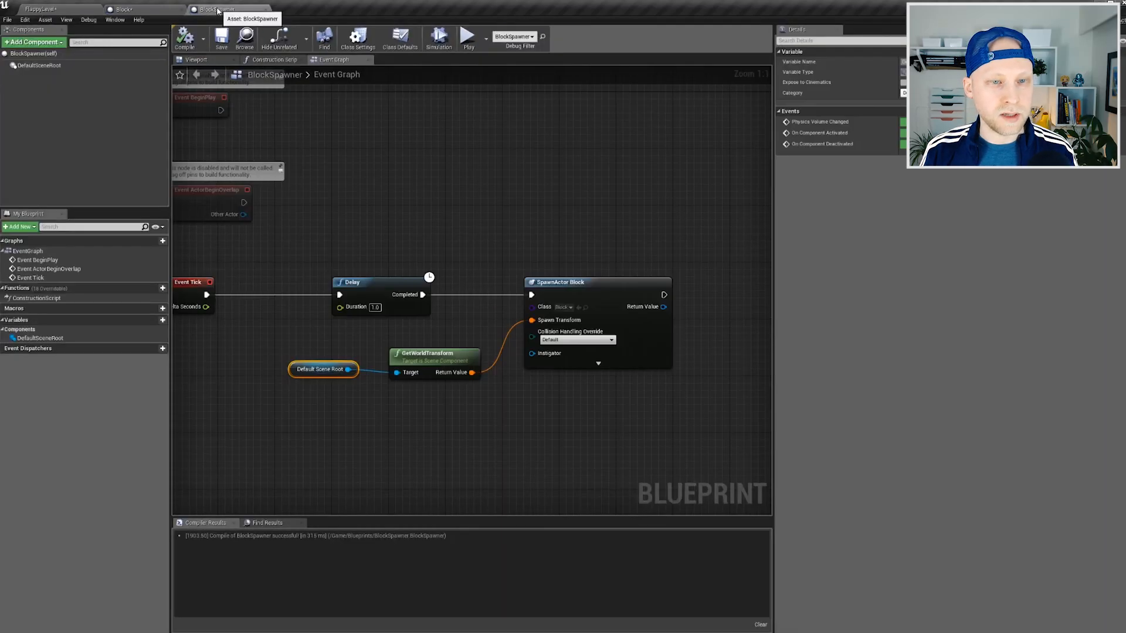
click(397, 235)
click(374, 307)
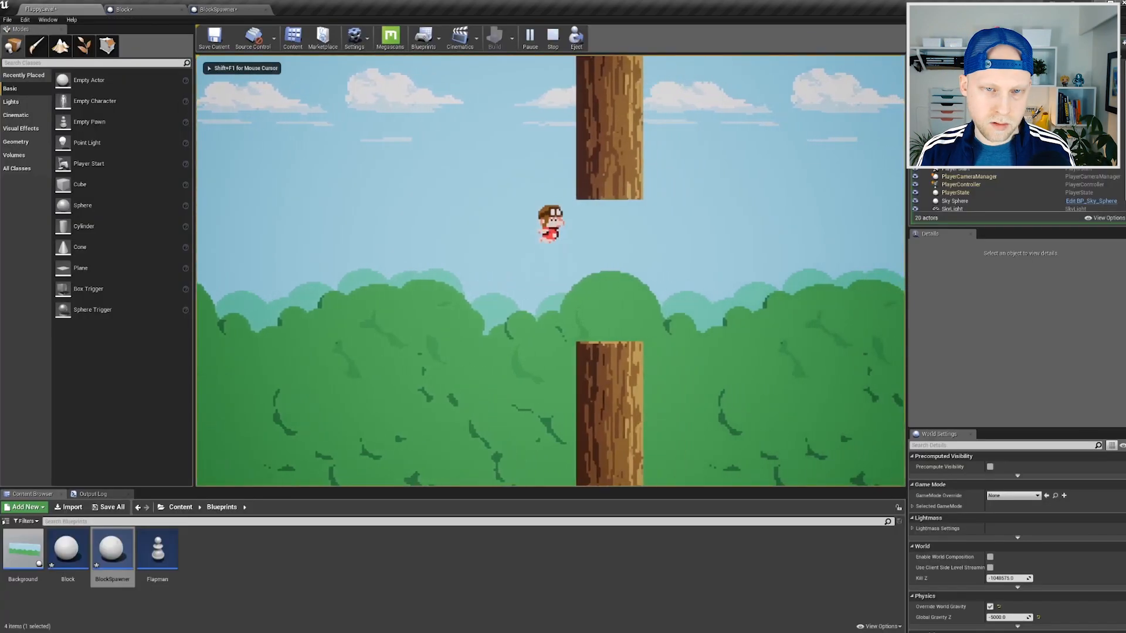
key(space)
key(space)
key(space)
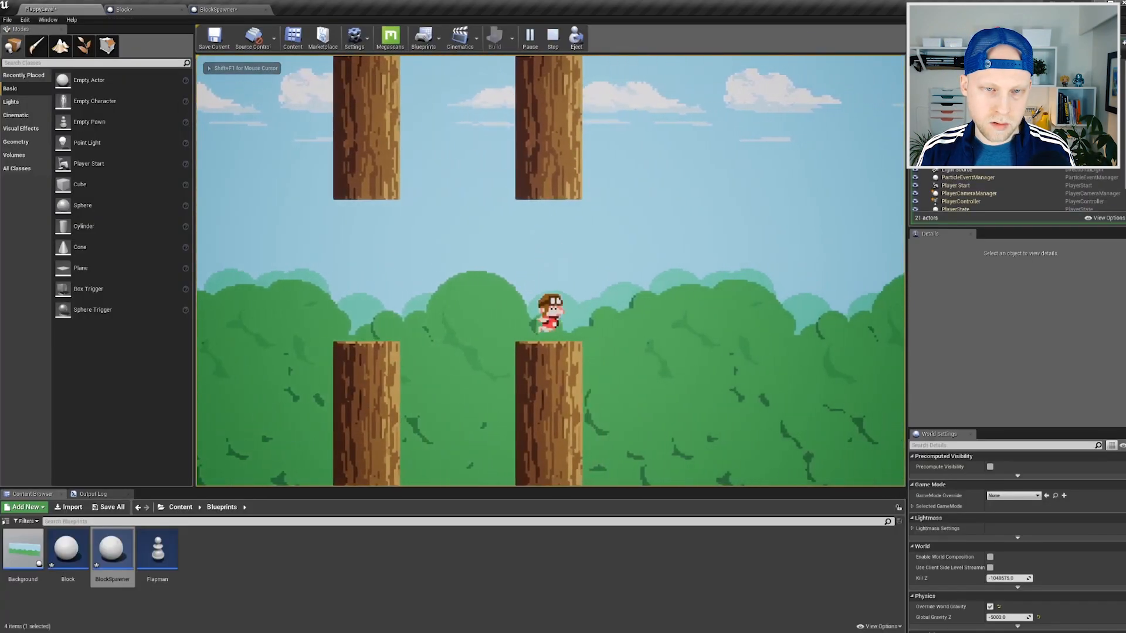
Keep flapping the character between the moving trees and end the play-test.
key(space)
key(space)
key(space)
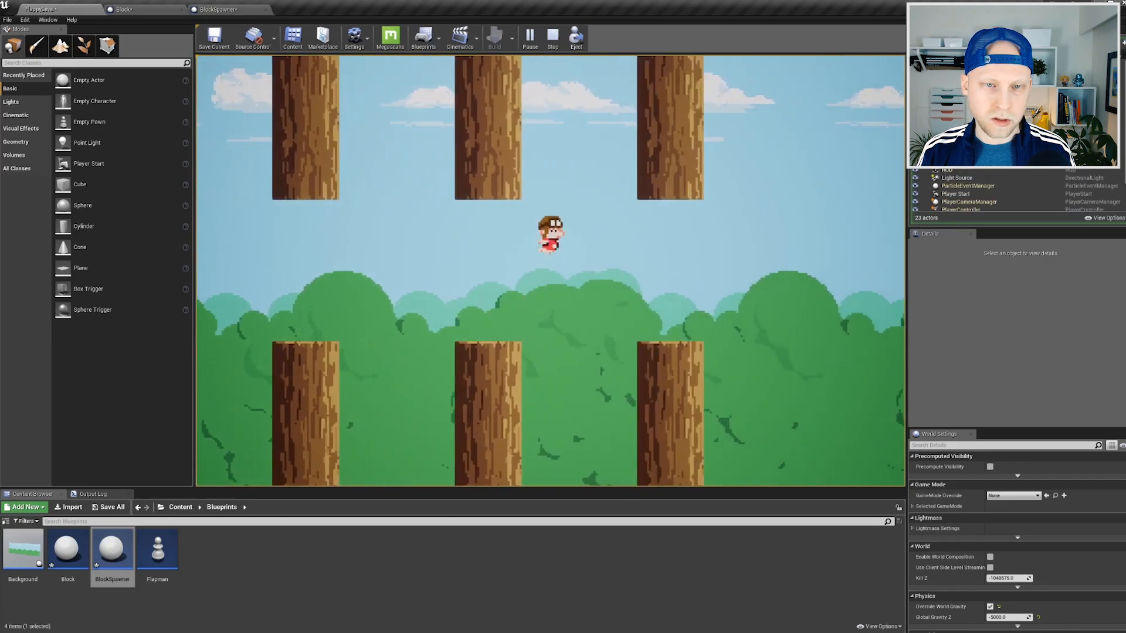
key(Escape)
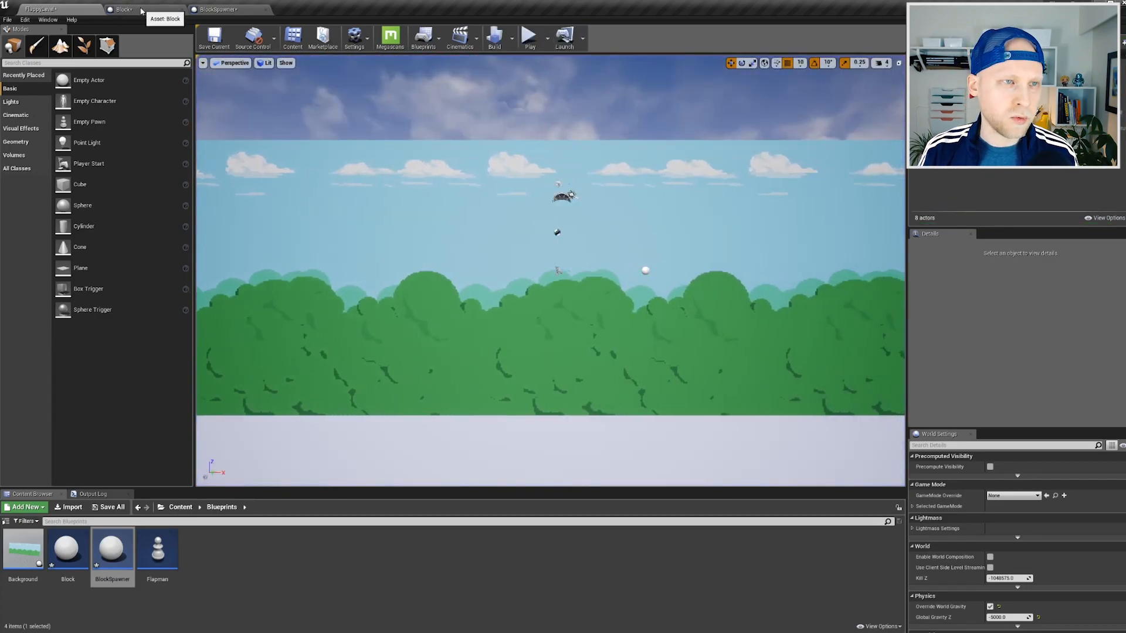
Move the BlockSpawner actor farther along the positive X axis in the level and run a short play-test.
click(217, 9)
click(62, 8)
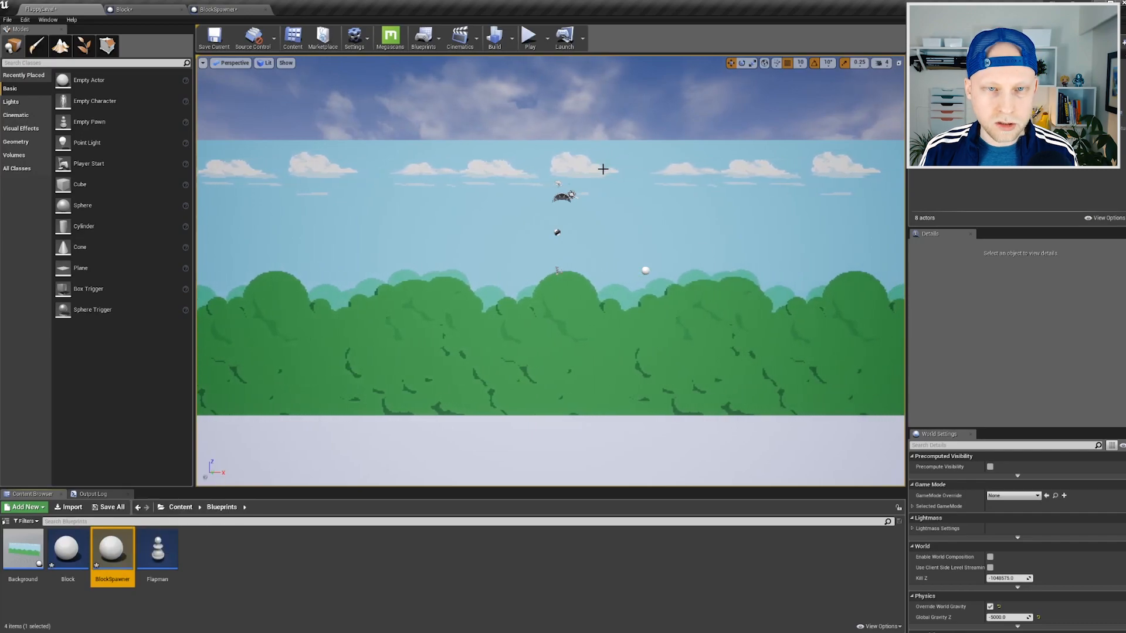
click(965, 88)
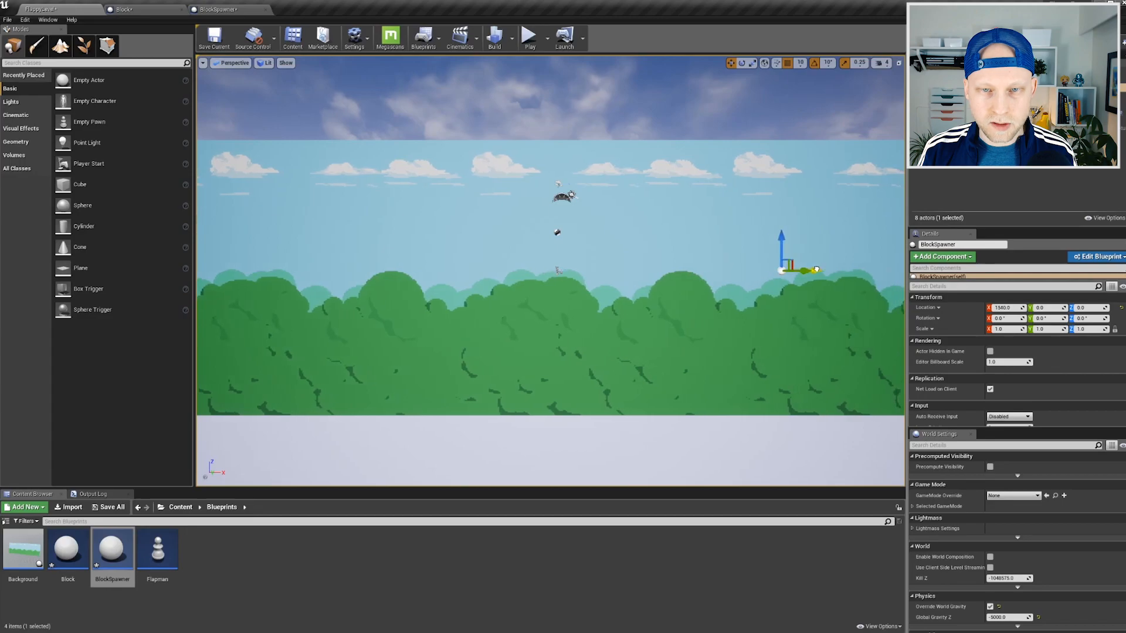
click(528, 38)
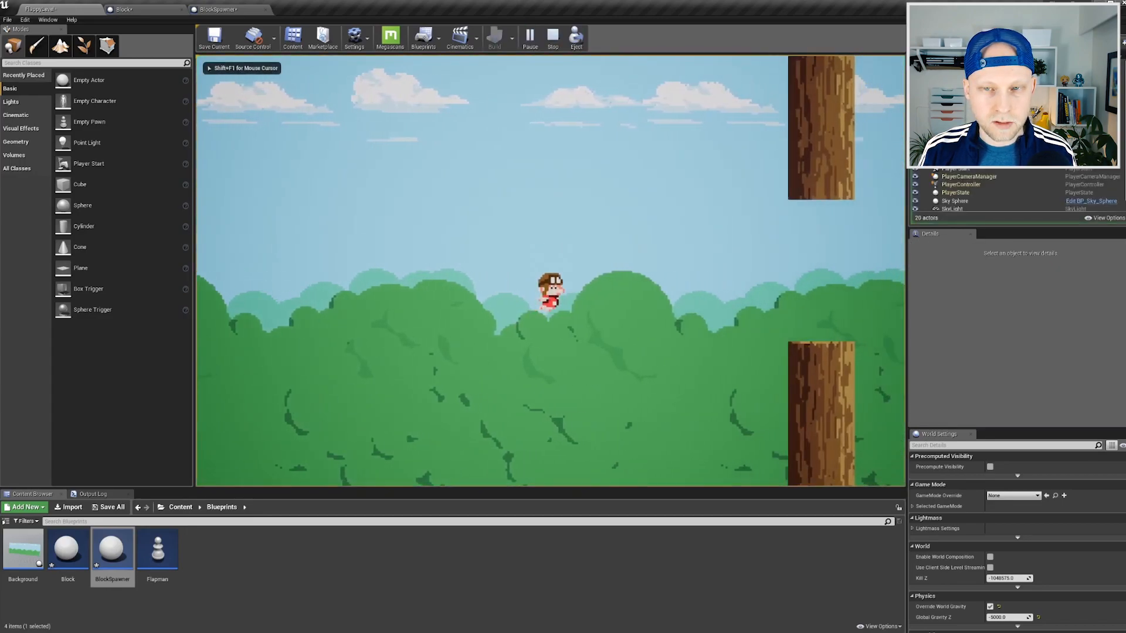
key(Escape)
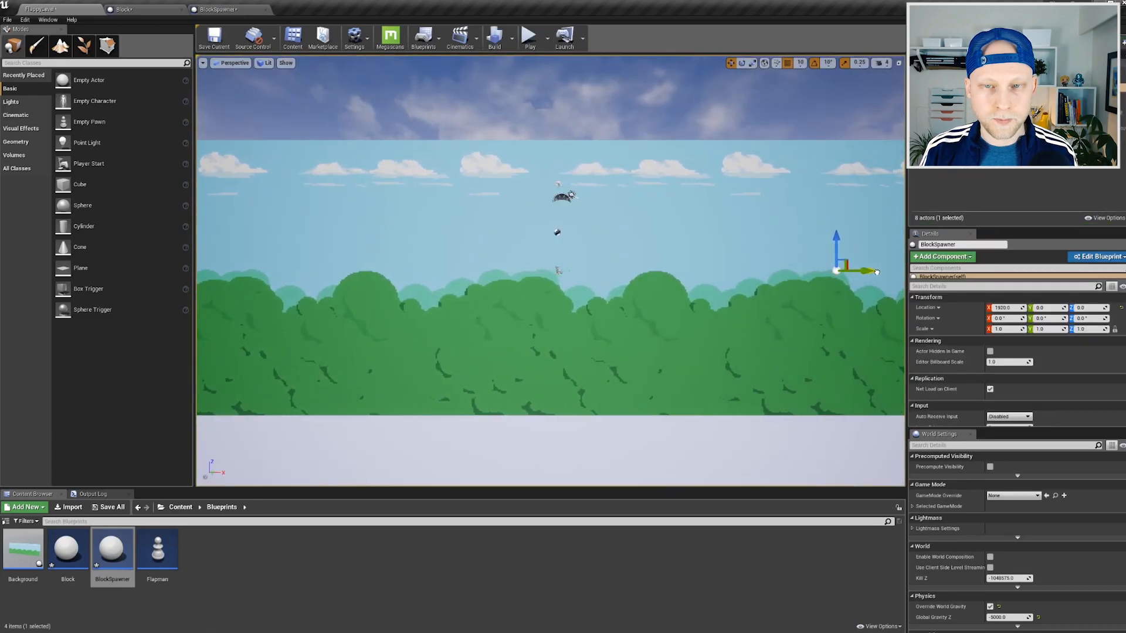
Play-test the level with the relocated BlockSpawner, flapping the character through the incoming trees.
click(527, 38)
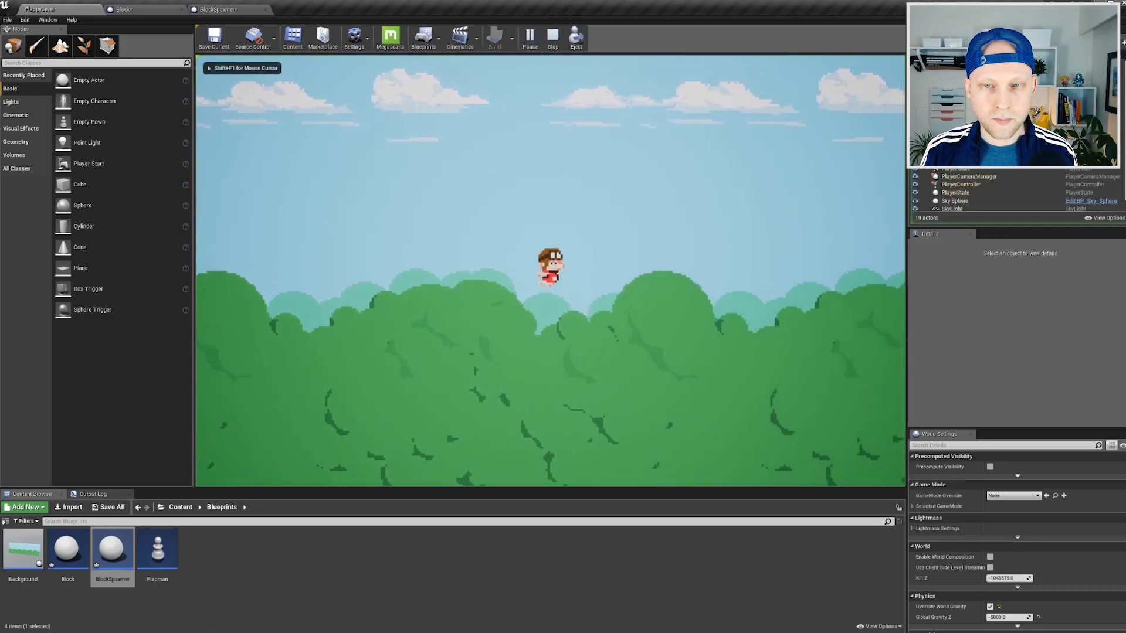
key(space)
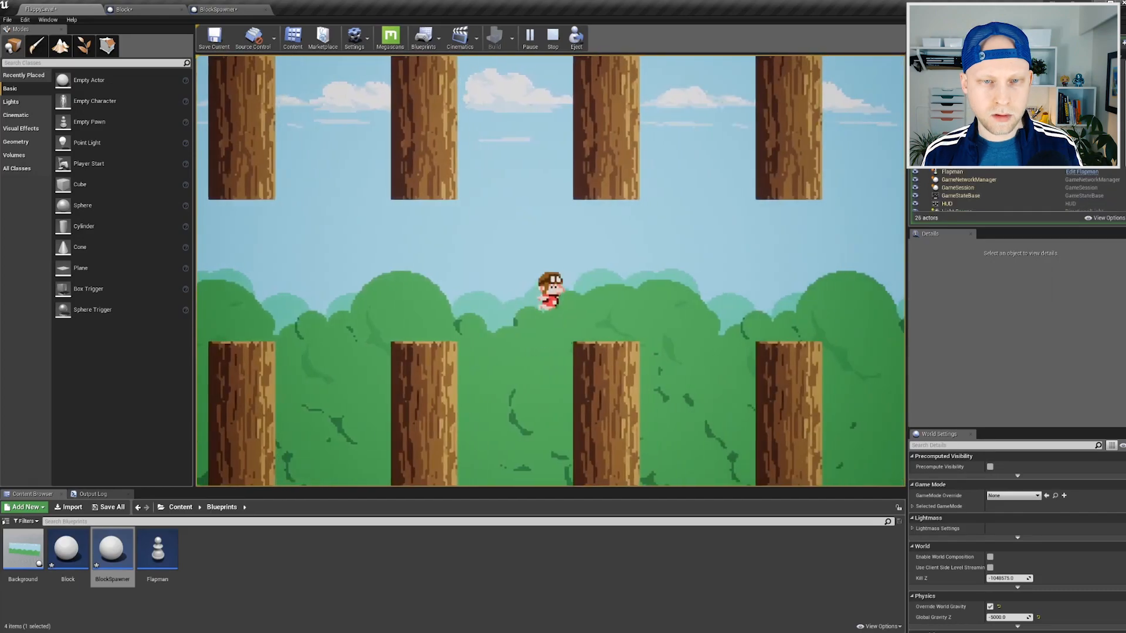
key(space)
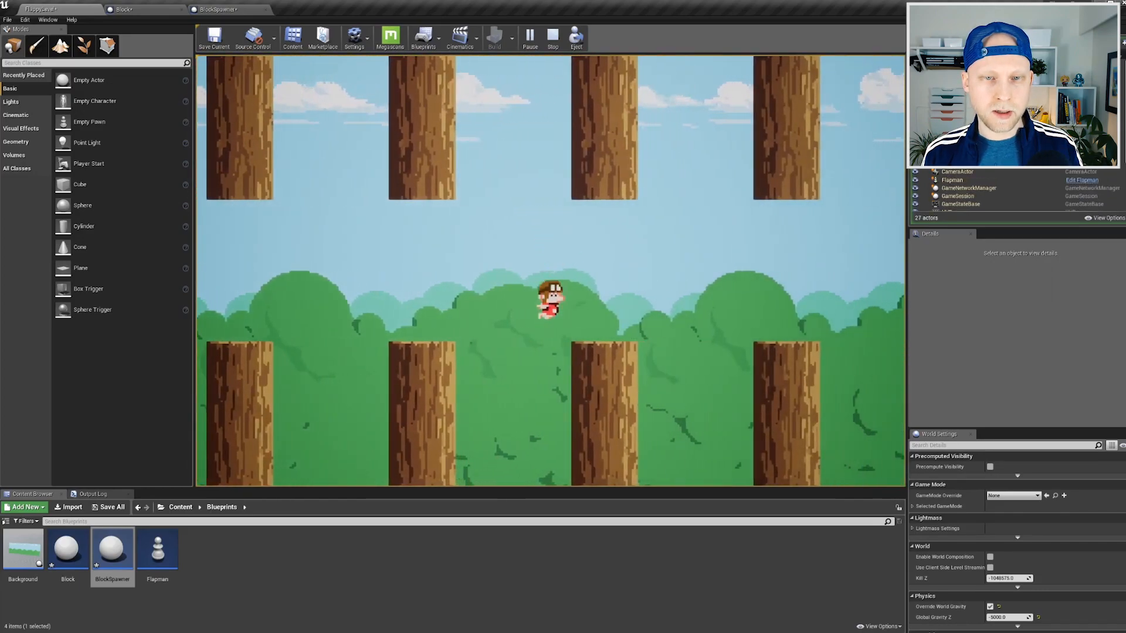
key(space)
key(space)
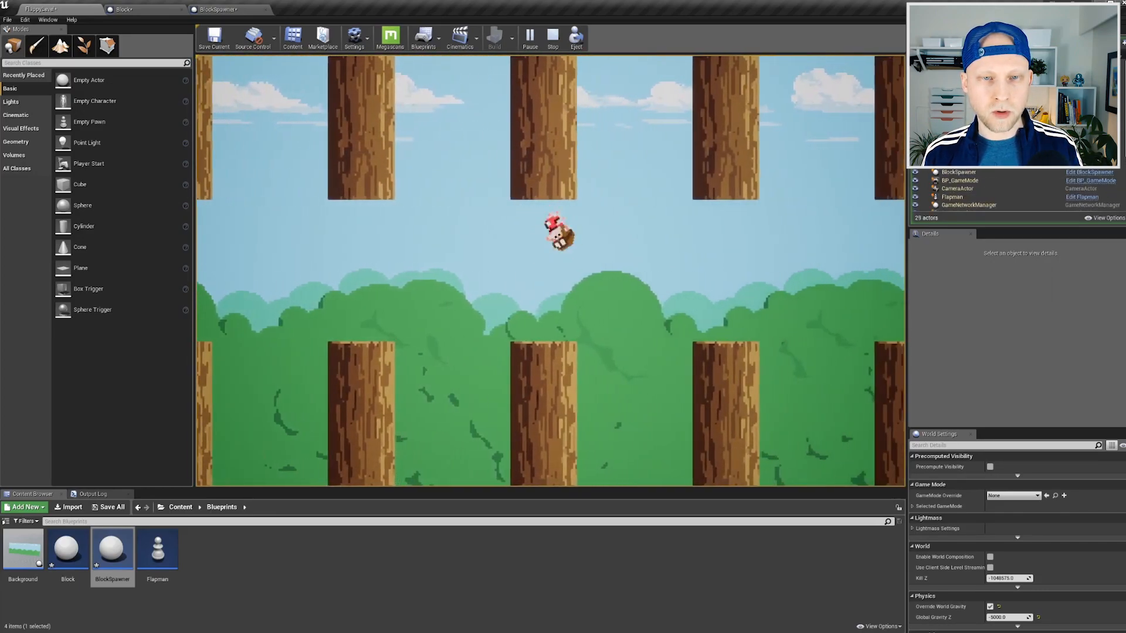
key(space)
key(space)
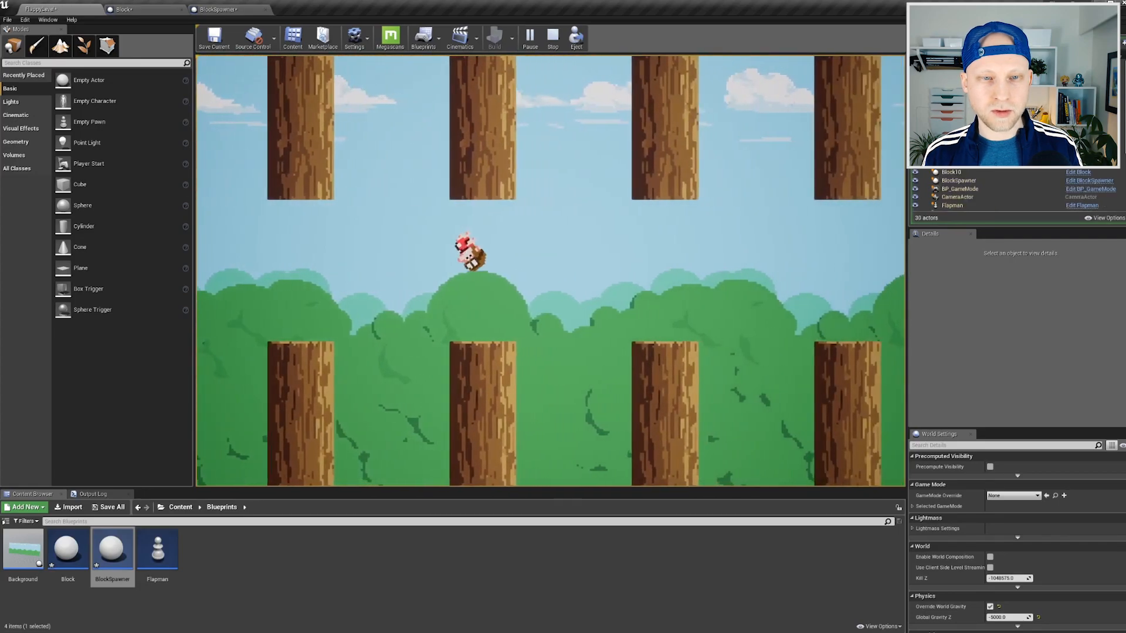
key(space)
key(space)
key(space)
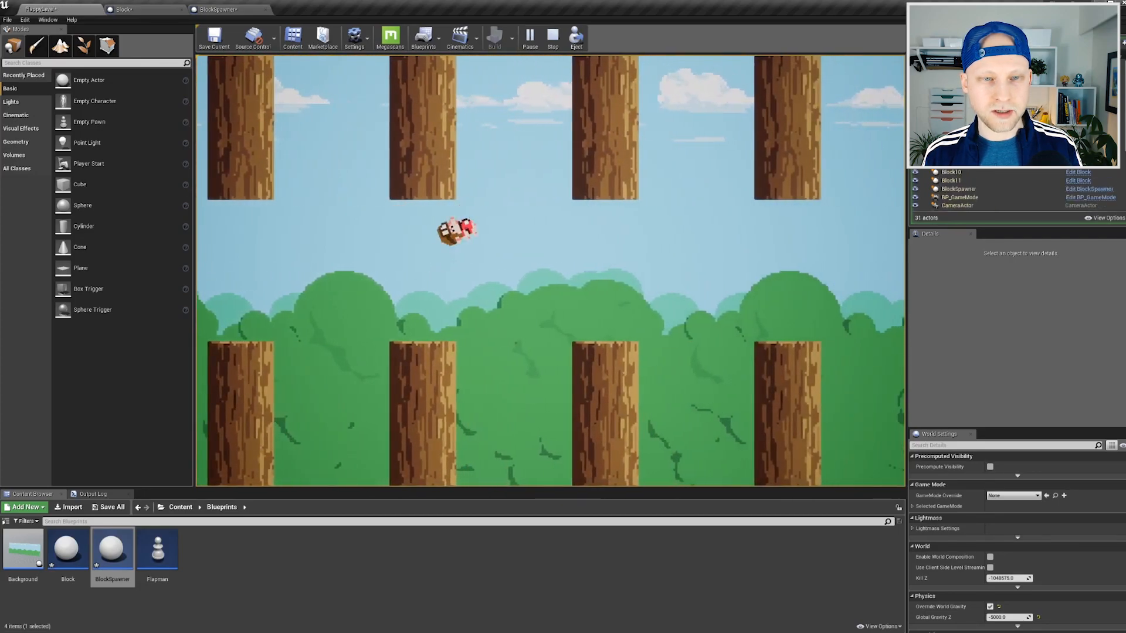
key(space)
key(space)
key(space)
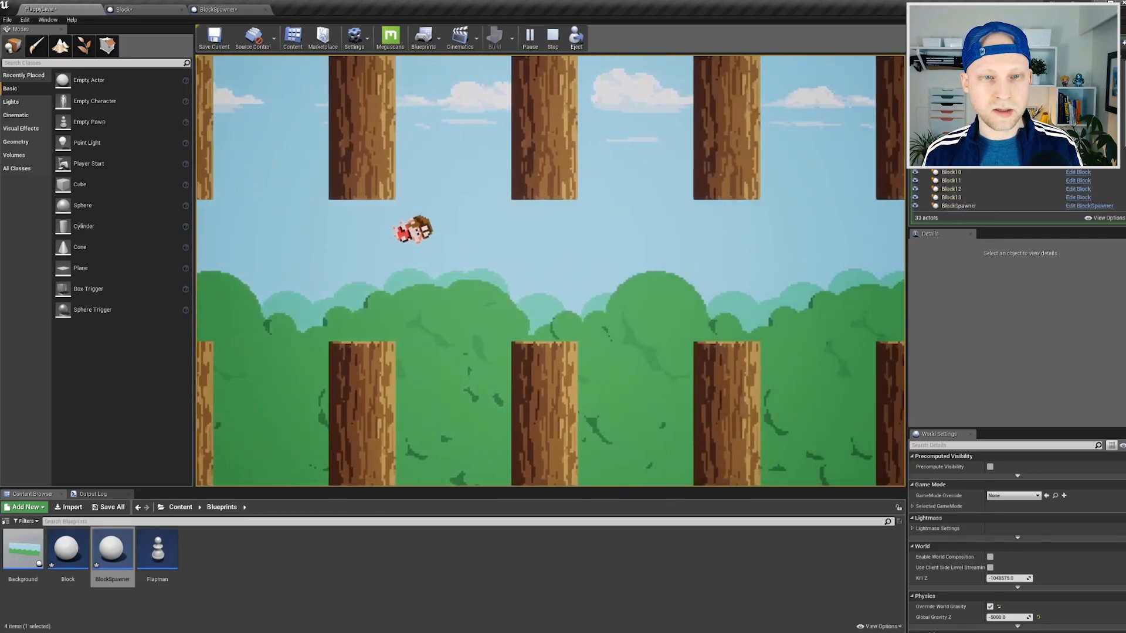
key(space)
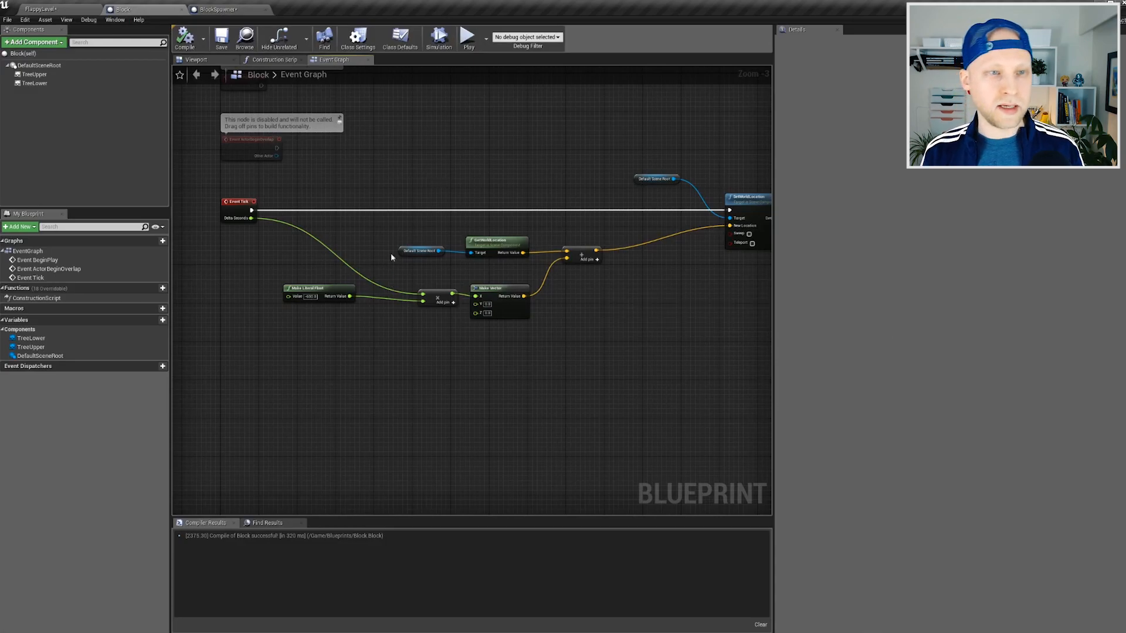
Move the Event BeginPlay node farther above Event ActorBeginOverlap in the Block blueprint's Event Graph.
right_drag(393, 148, 402, 235)
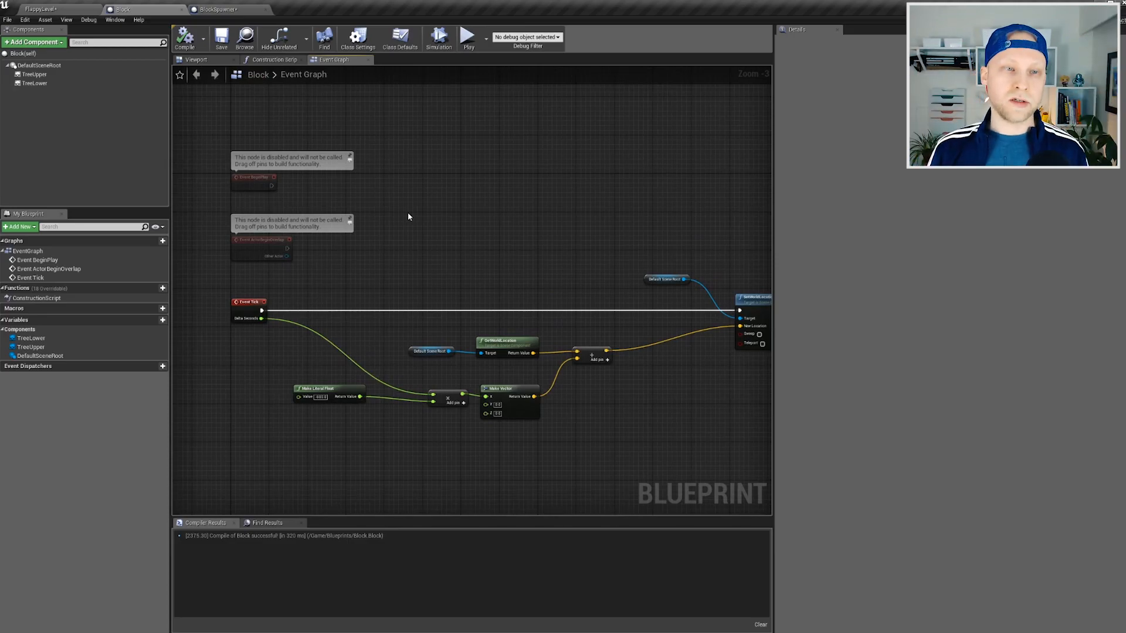
right_drag(409, 217, 431, 204)
scroll(411, 208, up, 4)
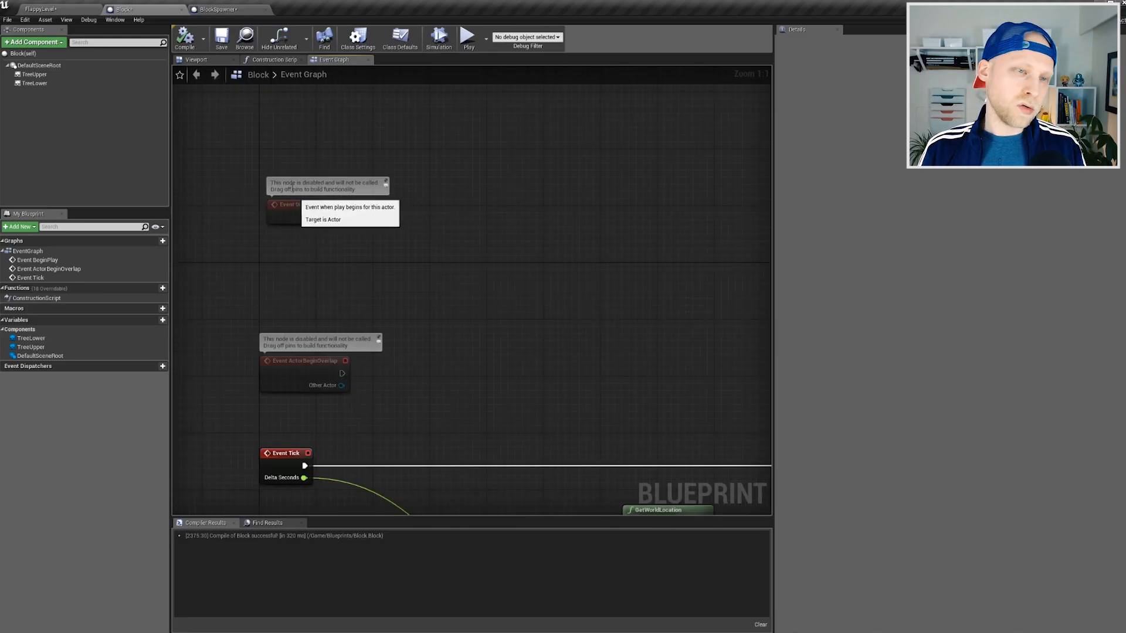
drag(229, 143, 396, 299)
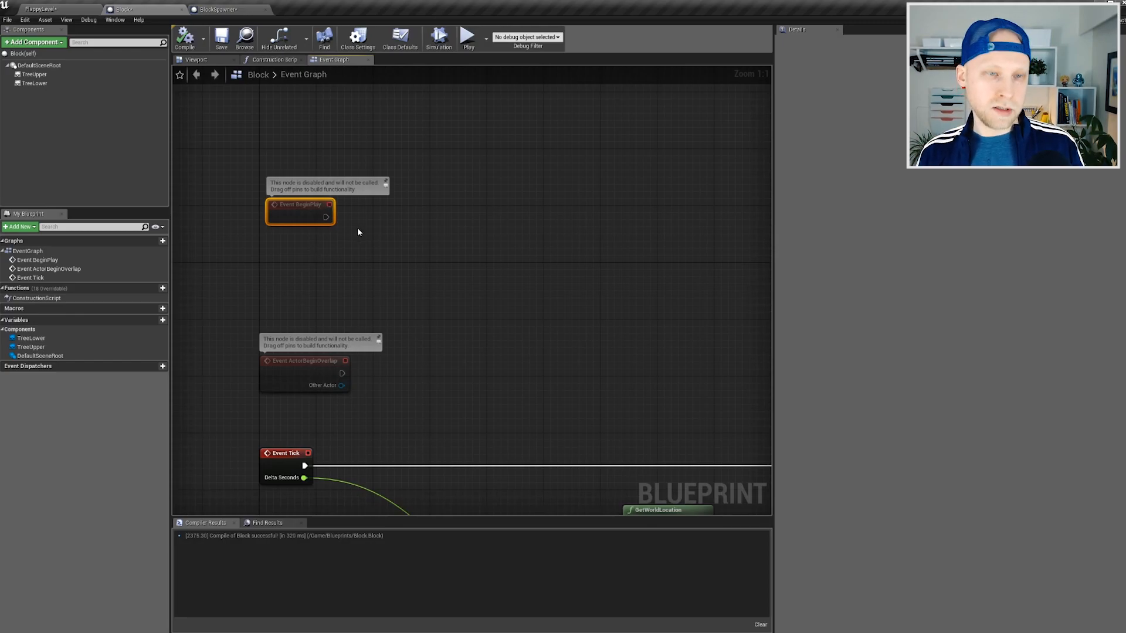
right_drag(358, 232, 395, 241)
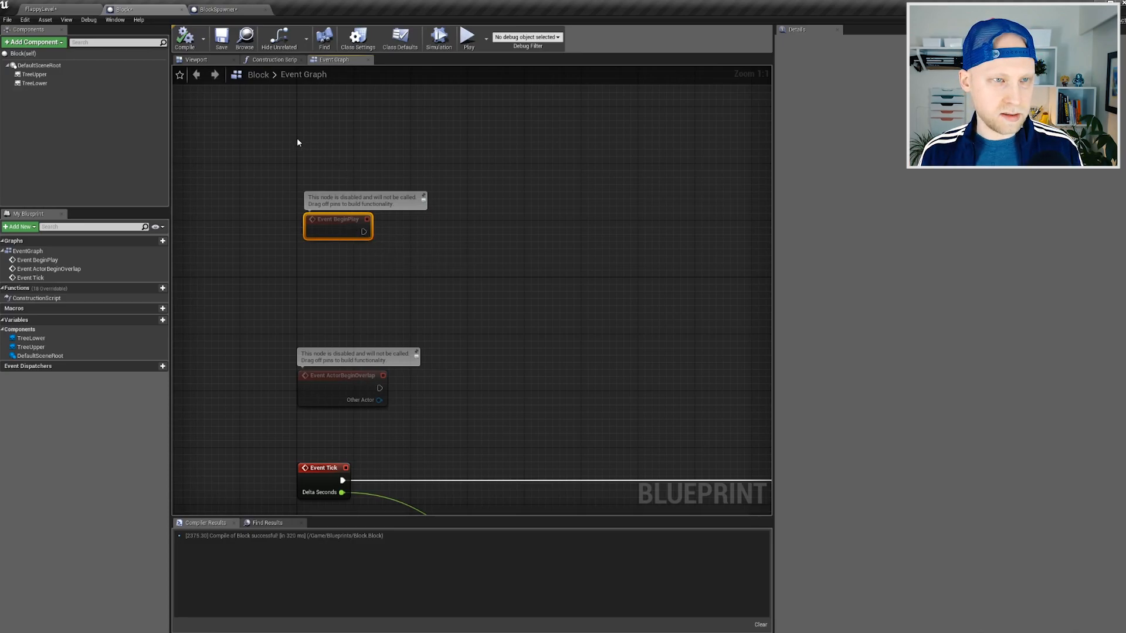
scroll(387, 179, down, 3)
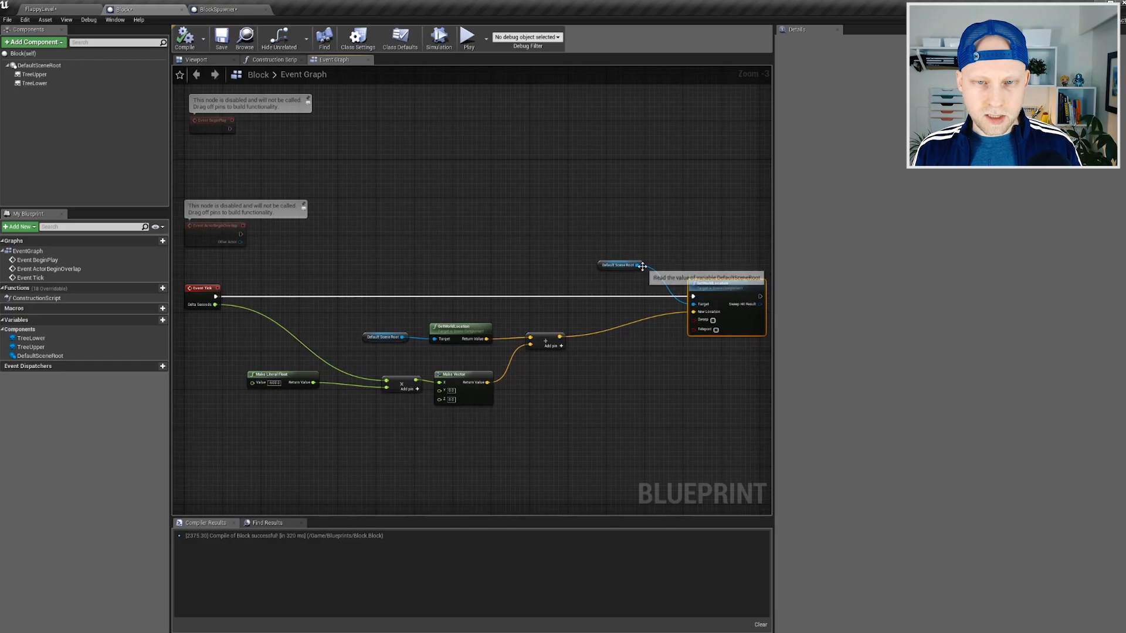
Duplicate the SetWorldLocation node and place the copy near Event BeginPlay.
right_drag(716, 281, 638, 254)
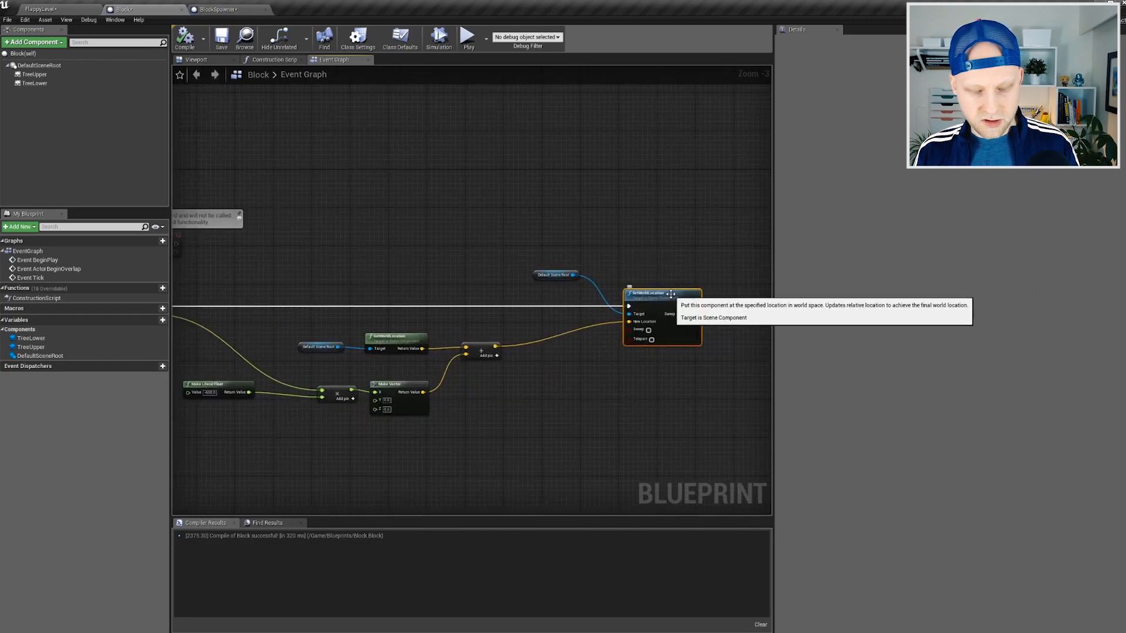
key(ctrl+c)
key(ctrl+v)
drag(733, 299, 427, 107)
right_drag(411, 126, 628, 233)
drag(643, 214, 610, 209)
Connect Event BeginPlay's execution output to the copied SetWorldLocation node, arrange the node and compile the Block blueprint.
scroll(527, 255, up, 3)
drag(331, 240, 587, 206)
drag(686, 186, 713, 220)
right_drag(515, 269, 397, 237)
drag(559, 191, 619, 187)
click(483, 252)
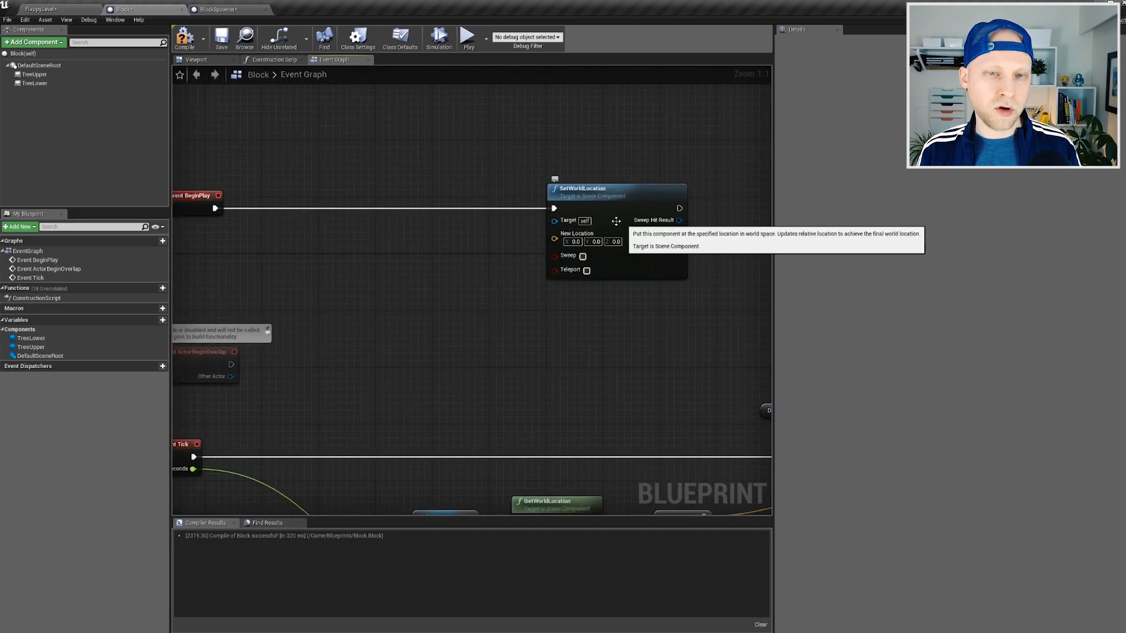
click(183, 39)
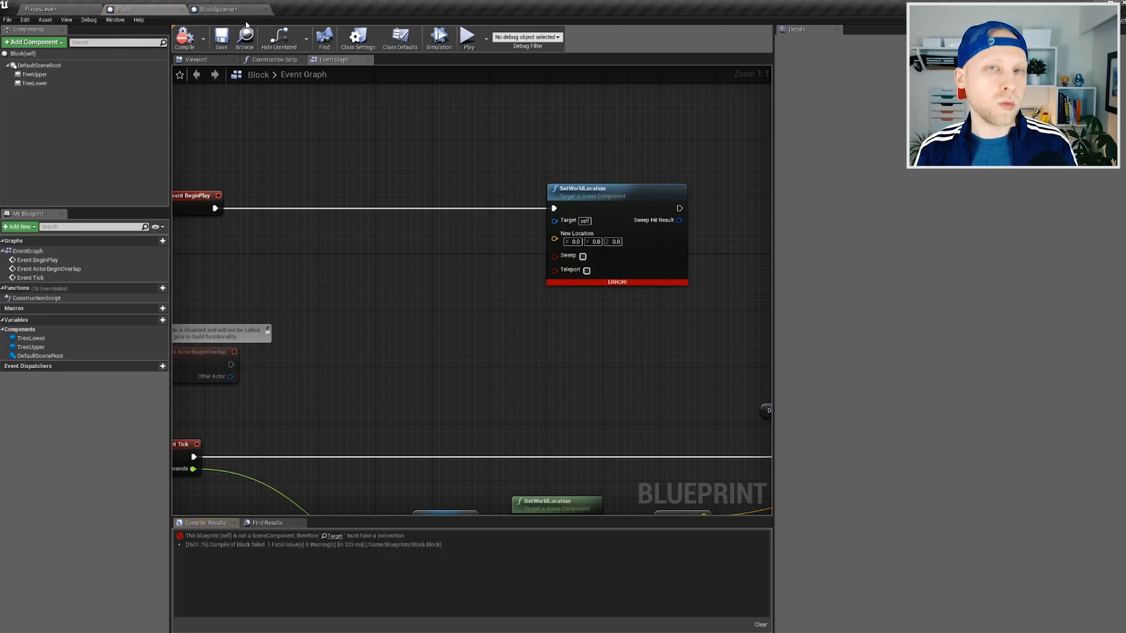
Place a Flapman in the level with its location reset to the origin, and add a Block for comparison.
click(41, 9)
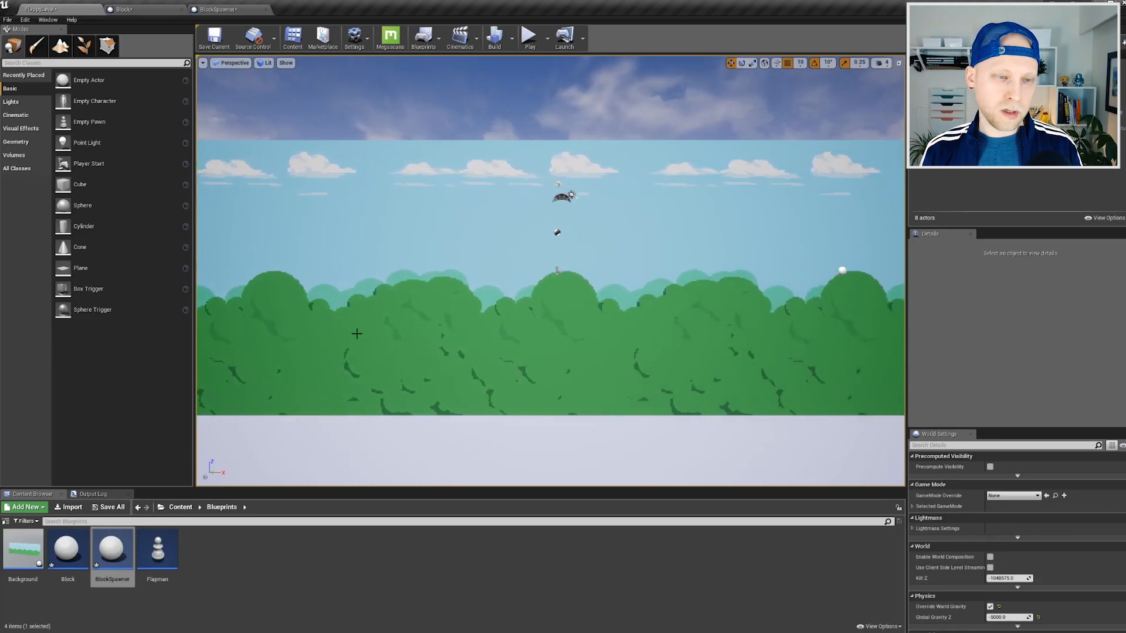
click(158, 555)
drag(157, 554, 622, 298)
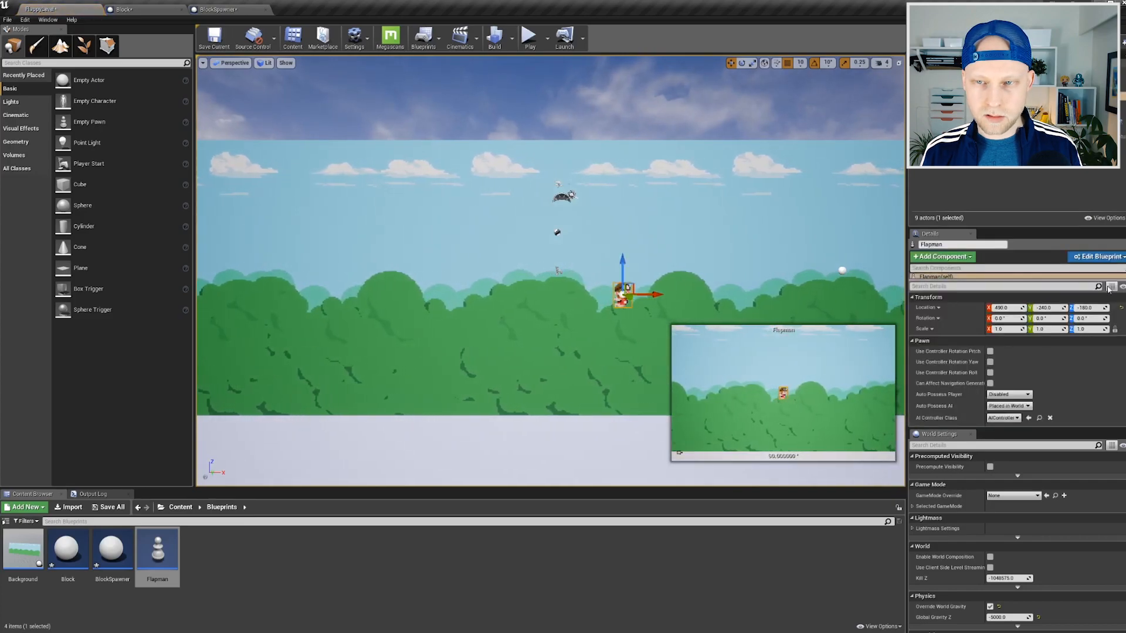
click(1120, 307)
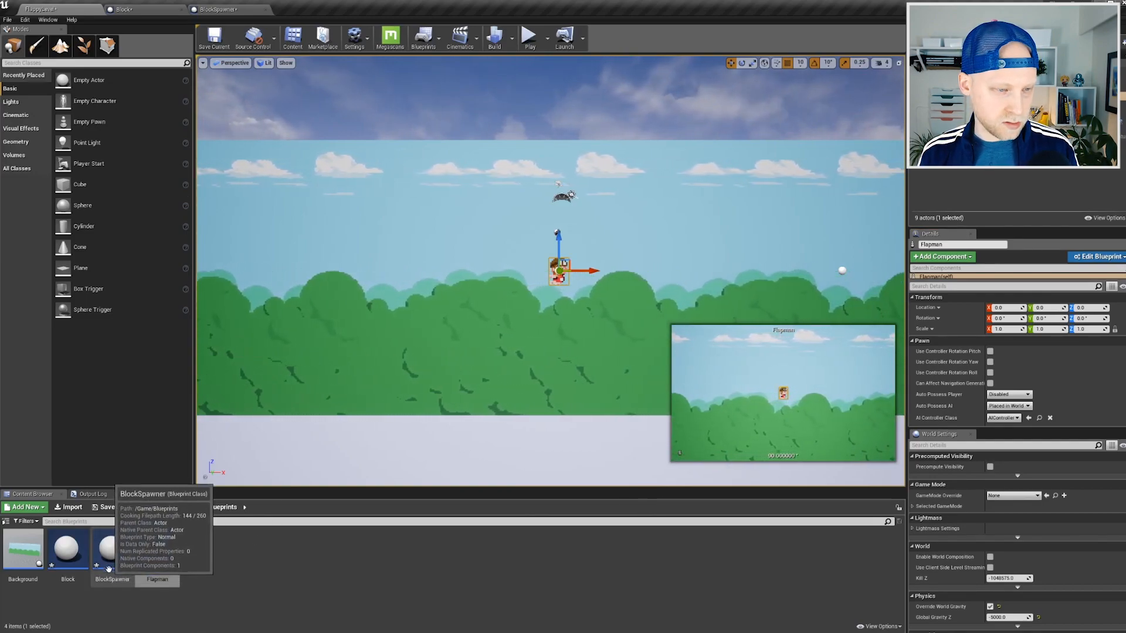
drag(68, 552, 630, 286)
alt+drag(577, 312, 763, 326)
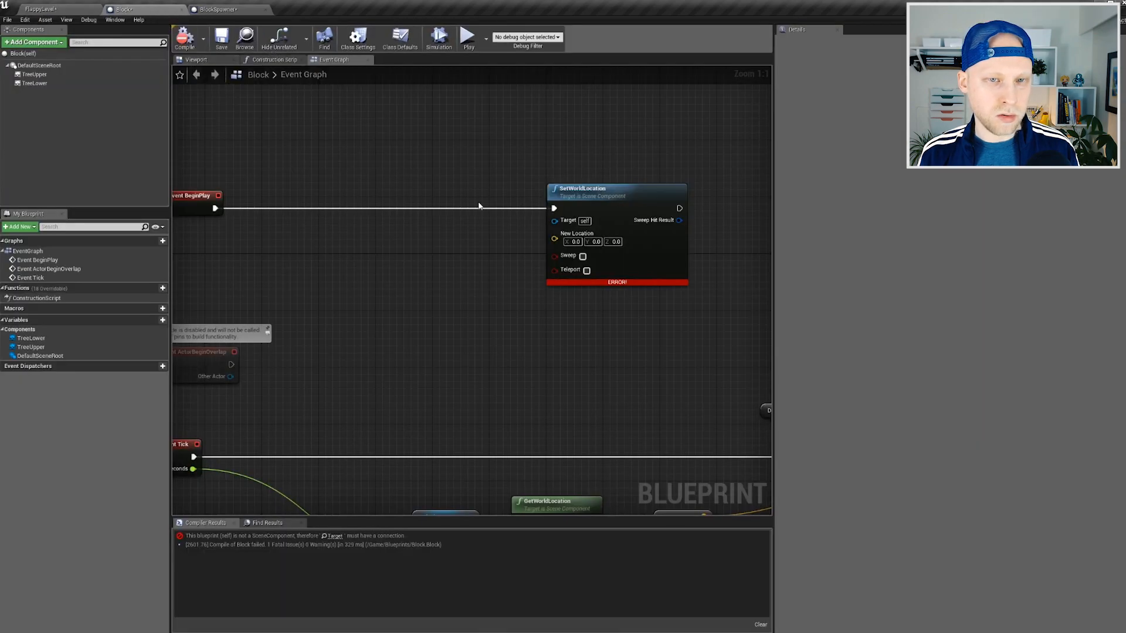
Disconnect Event BeginPlay from the copied SetWorldLocation node and compile the Block blueprint.
drag(621, 194, 599, 183)
ctrl+drag(532, 195, 432, 140)
key(Escape)
key(F7)
click(59, 10)
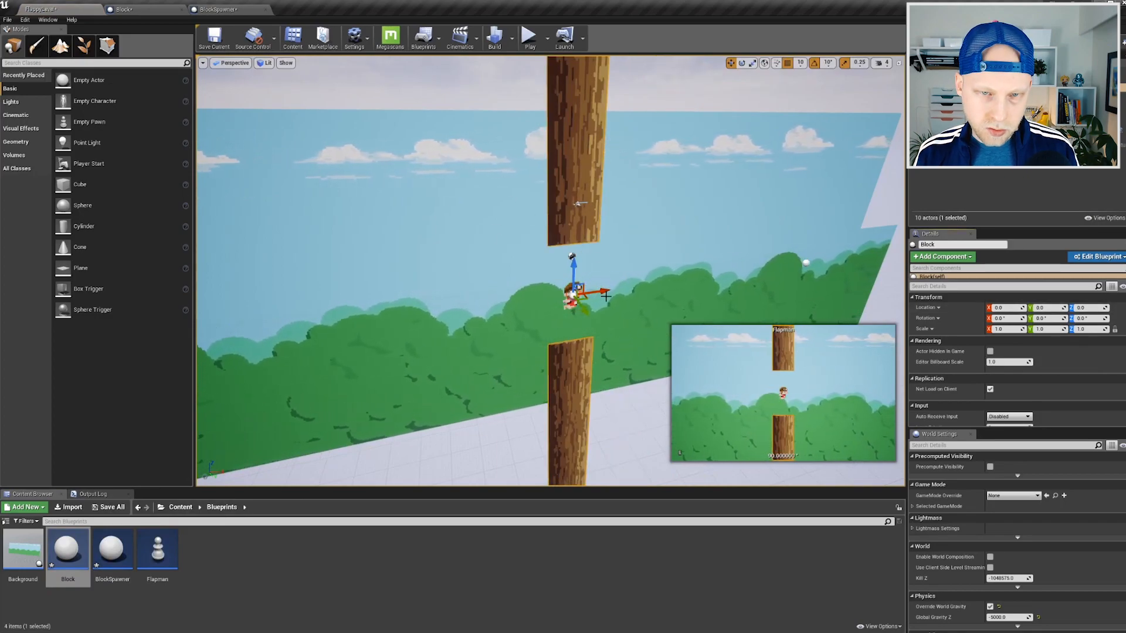
Raise the test Block at X 520 in the level and set its Z location to the corresponding negative value.
drag(605, 295, 637, 175)
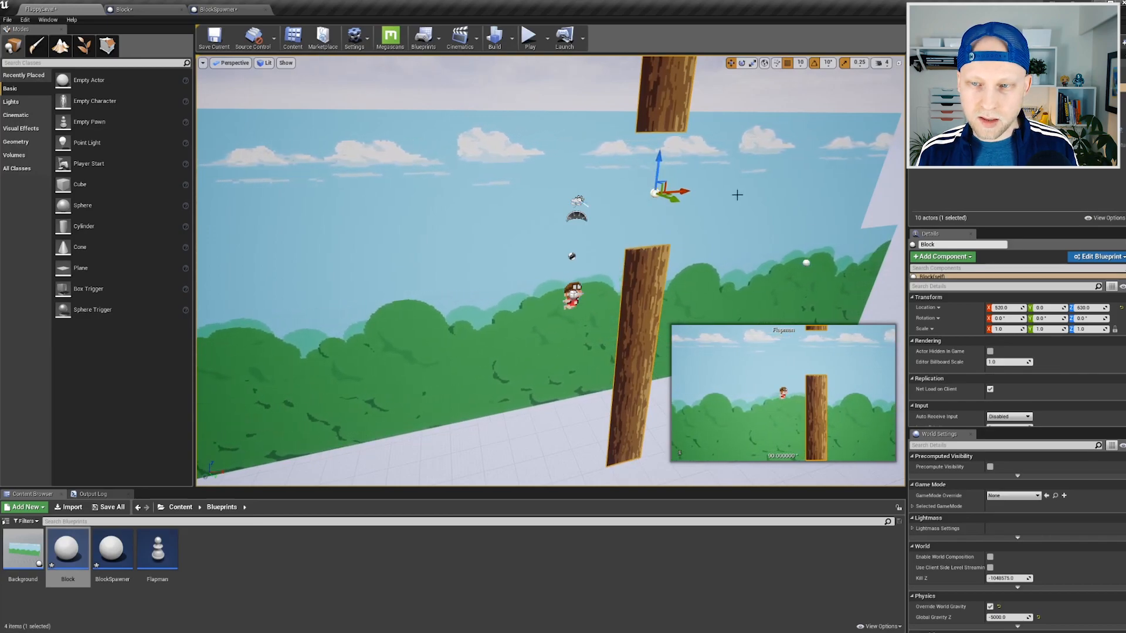
click(1085, 308)
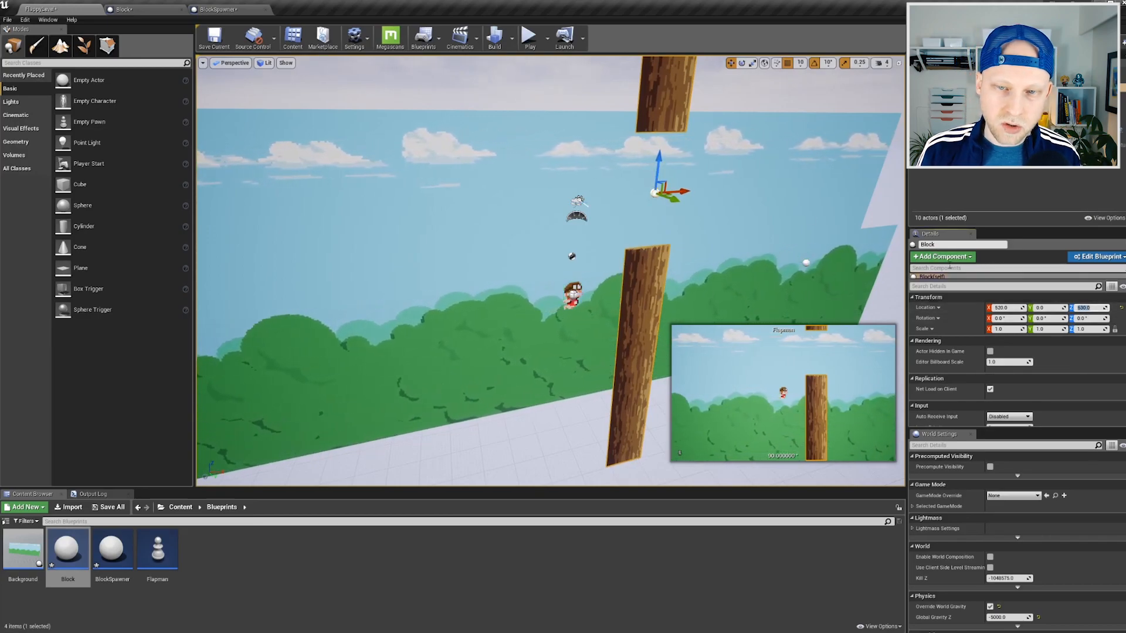
click(661, 163)
click(651, 105)
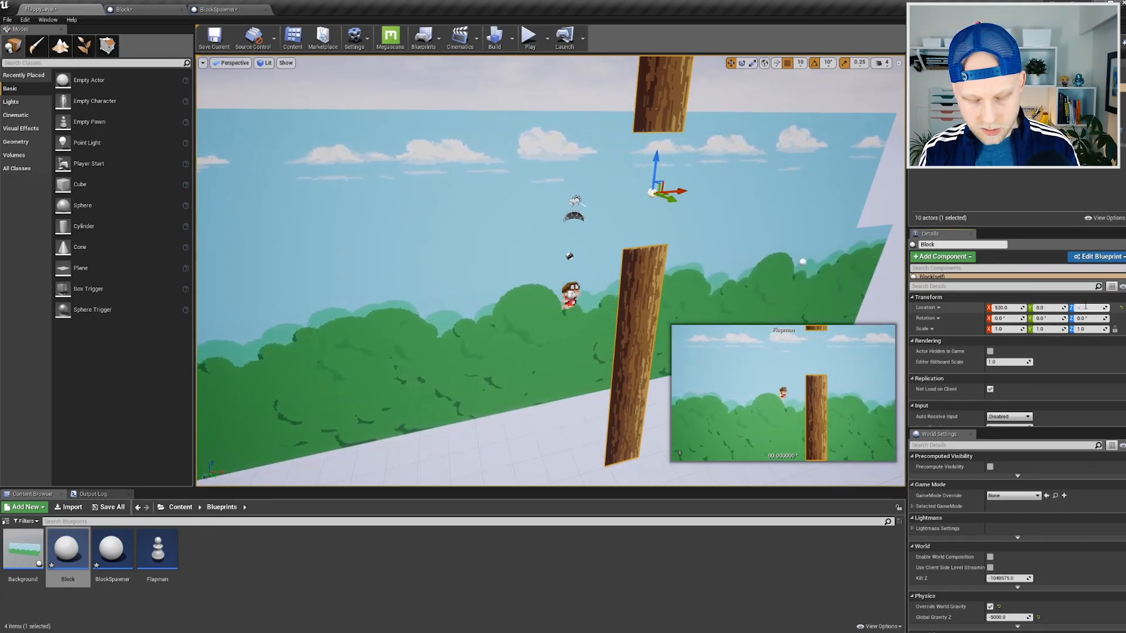
key(Return)
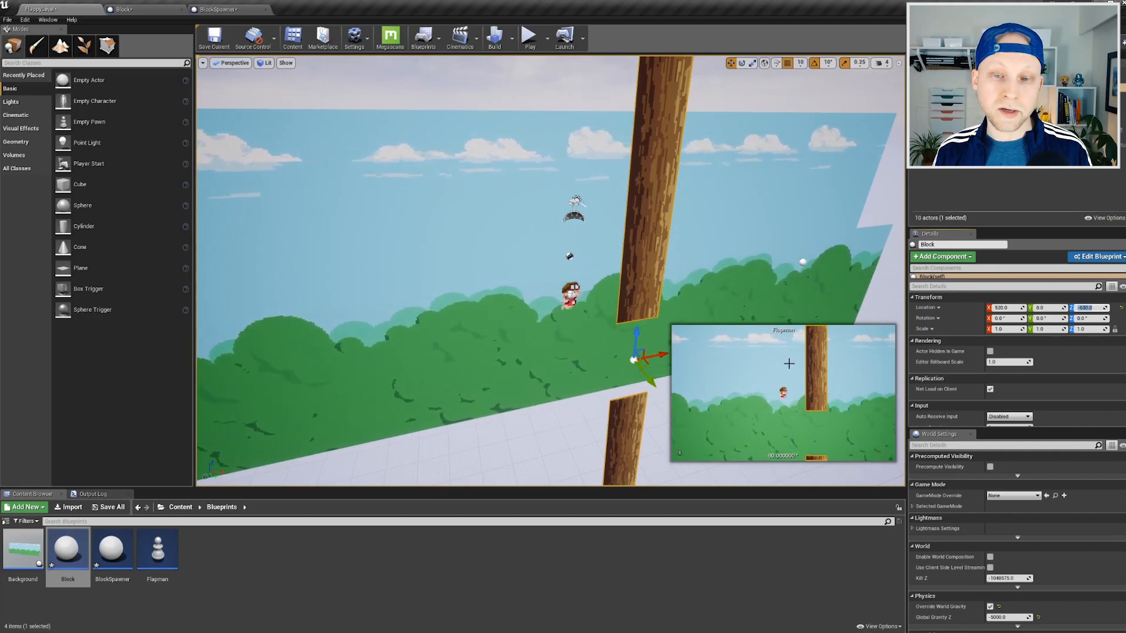
Delete the test Block from the level and save the level.
click(266, 571)
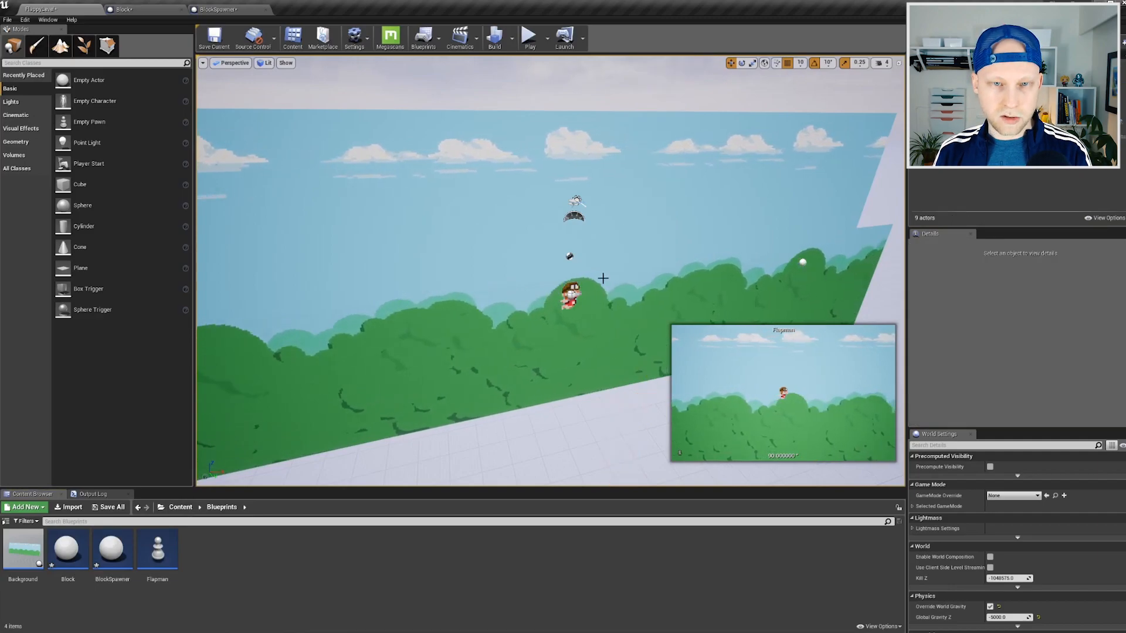
click(226, 47)
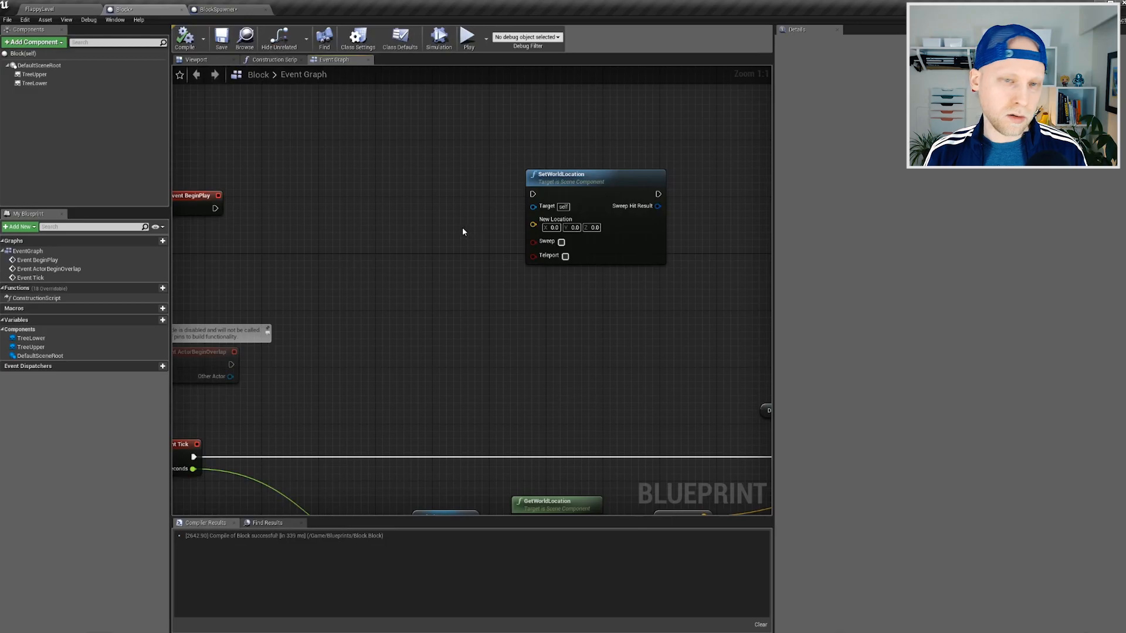
Connect Event BeginPlay to the copied SetWorldLocation node in the Block blueprint and line the node up with the event.
drag(215, 209, 532, 194)
drag(611, 180, 552, 191)
right_drag(373, 252, 446, 251)
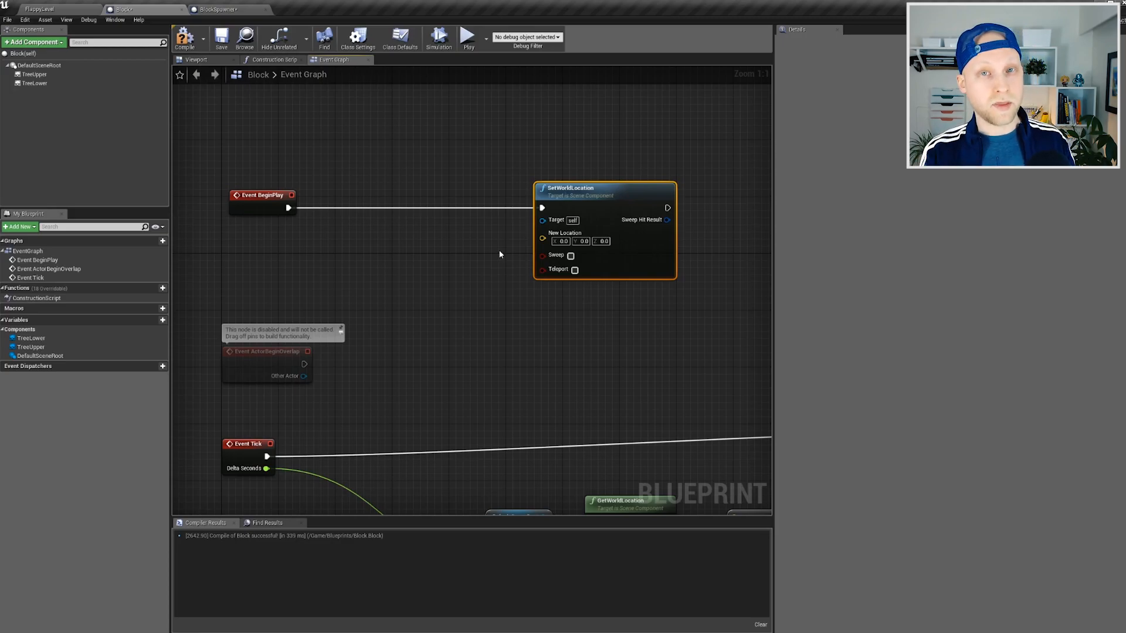
Add a Random Float in Range node beside SetWorldLocation with Min -630 and Max 630.
right_click(419, 260)
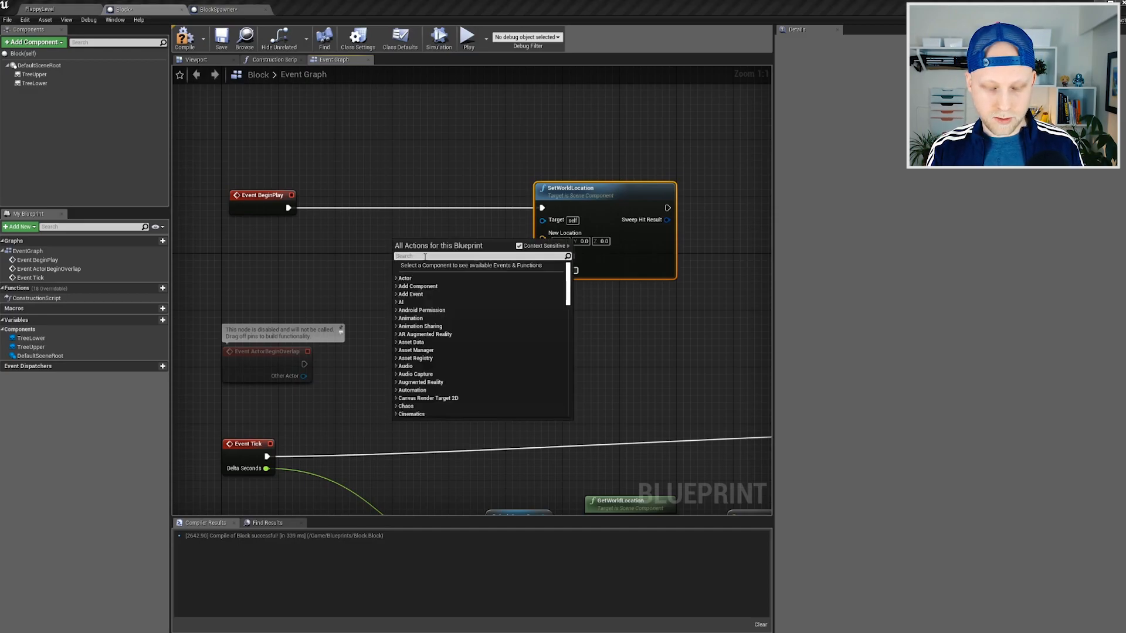
text(random)
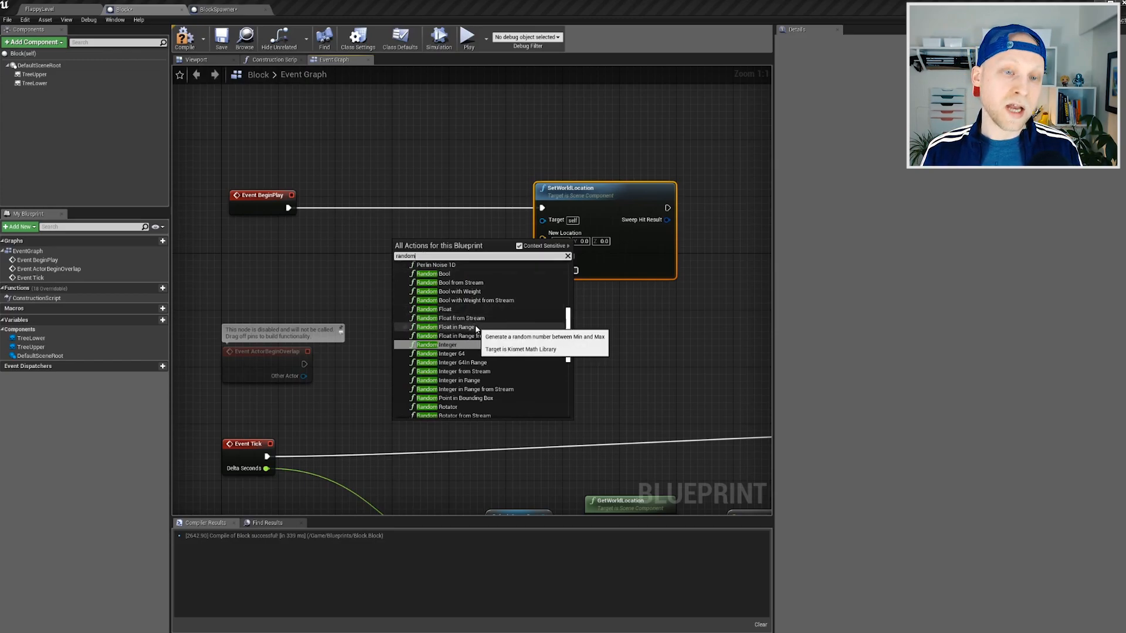
click(476, 329)
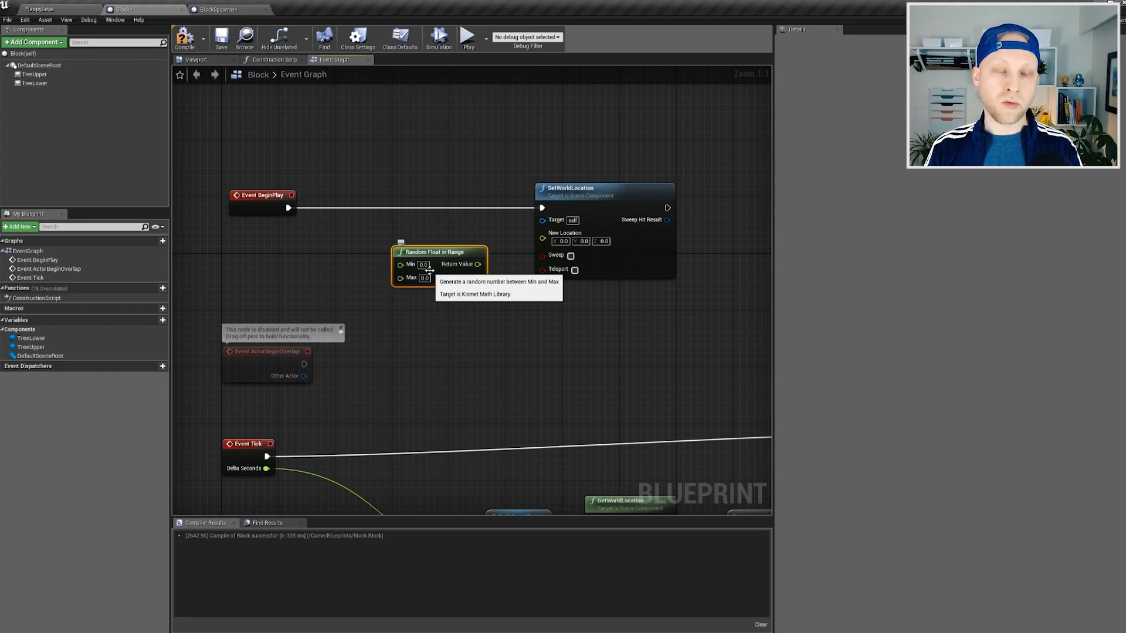
click(425, 265)
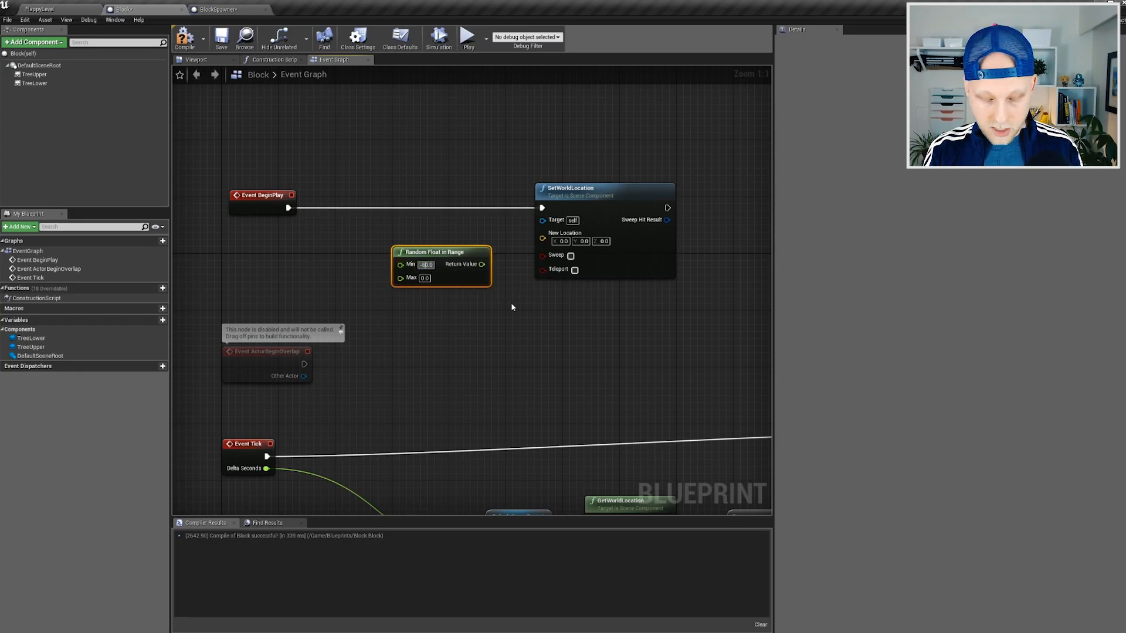
click(452, 302)
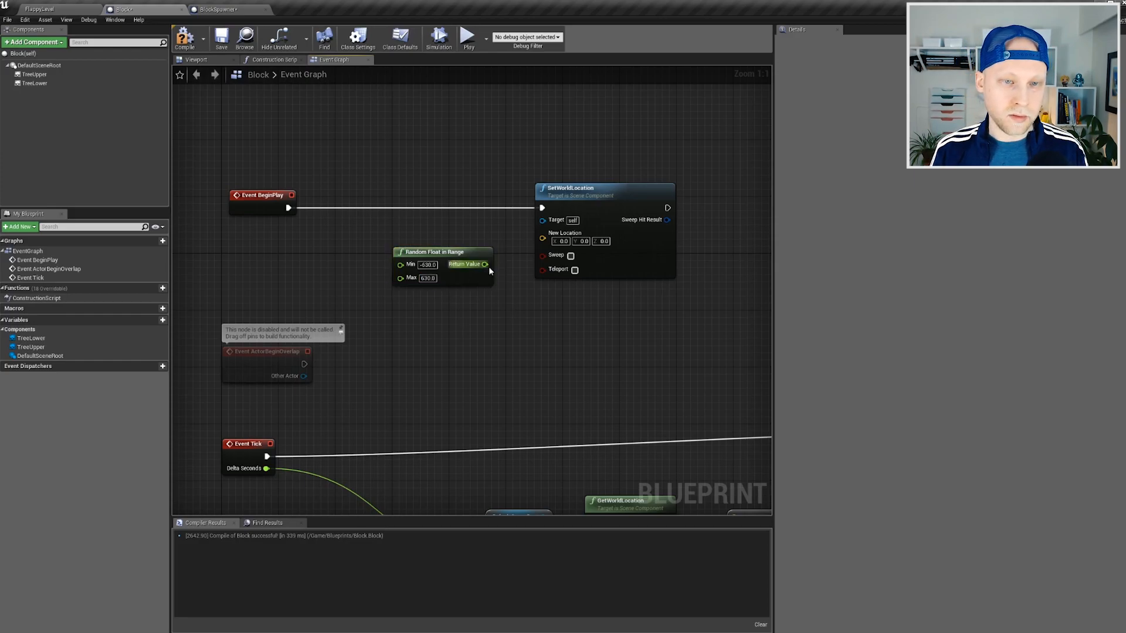
Split SetWorldLocation's New Location pin into components, feed the random float into New Location Z, and compile the Block blueprint.
right_click(552, 241)
click(555, 259)
drag(485, 264, 542, 260)
click(183, 45)
Add a DefaultSceneRoot reference and connect it to the Target of the BeginPlay SetWorldLocation node.
right_drag(574, 362, 514, 361)
drag(53, 69, 489, 225)
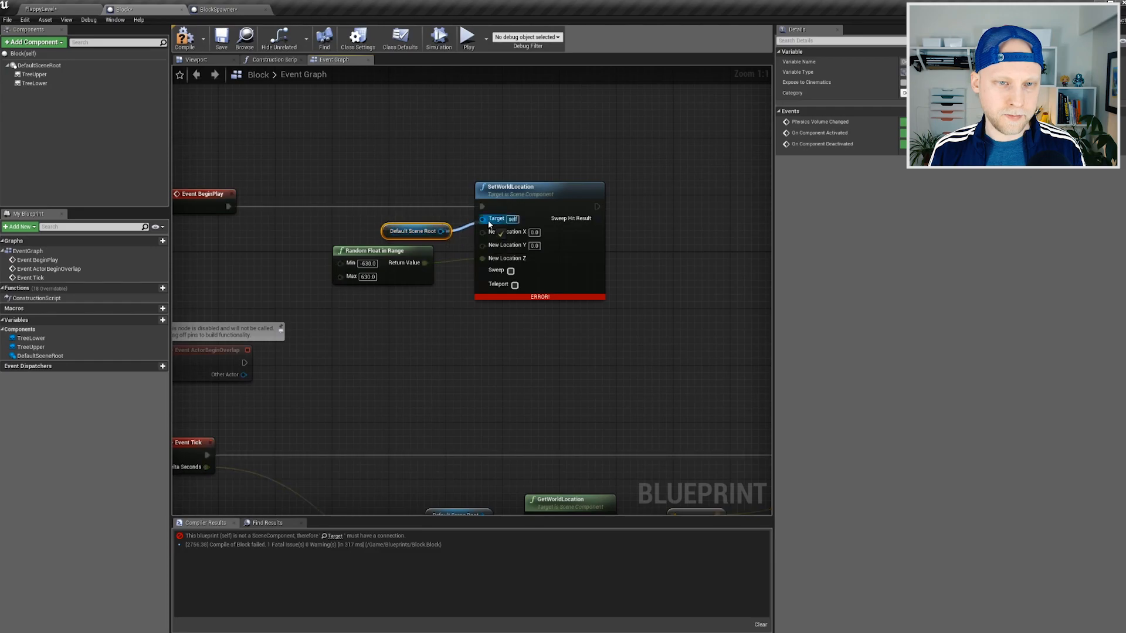
drag(489, 224, 490, 224)
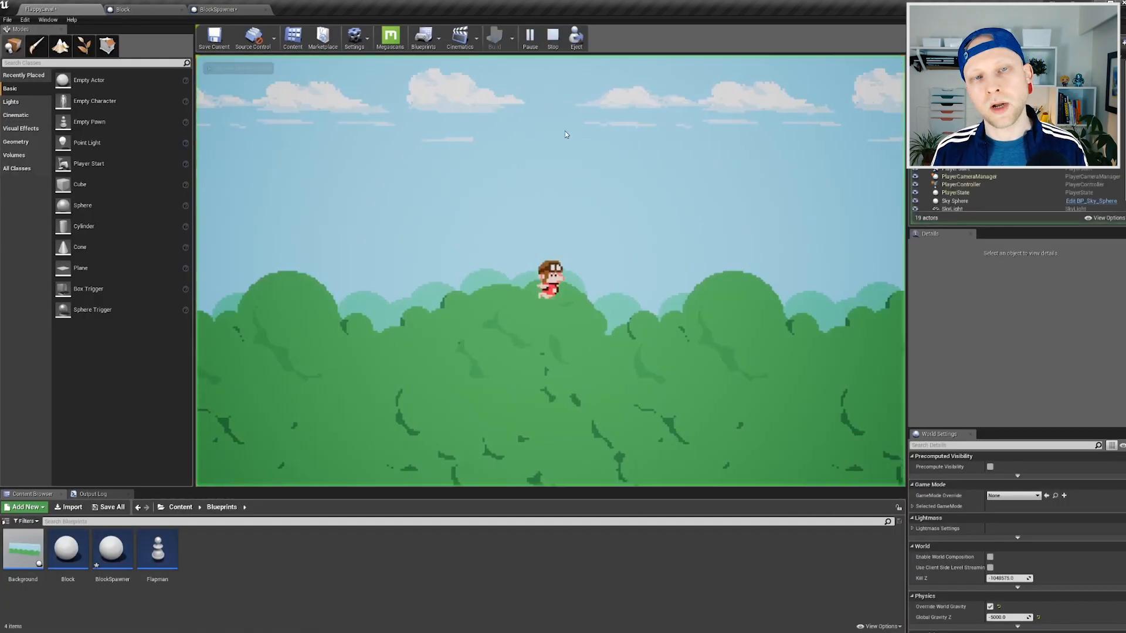
Play-test the level, flapping the character repeatedly while checking where the tree blocks spawn and how their heights vary, and stop the game.
click(562, 127)
click(562, 127)
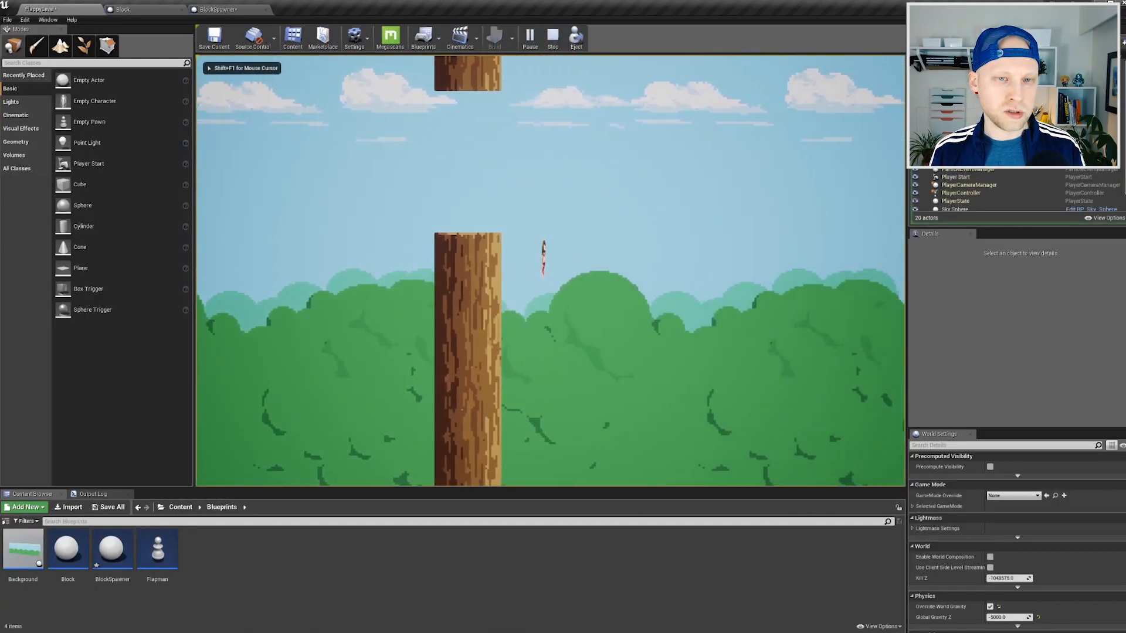
key(space)
key(space)
key(space)
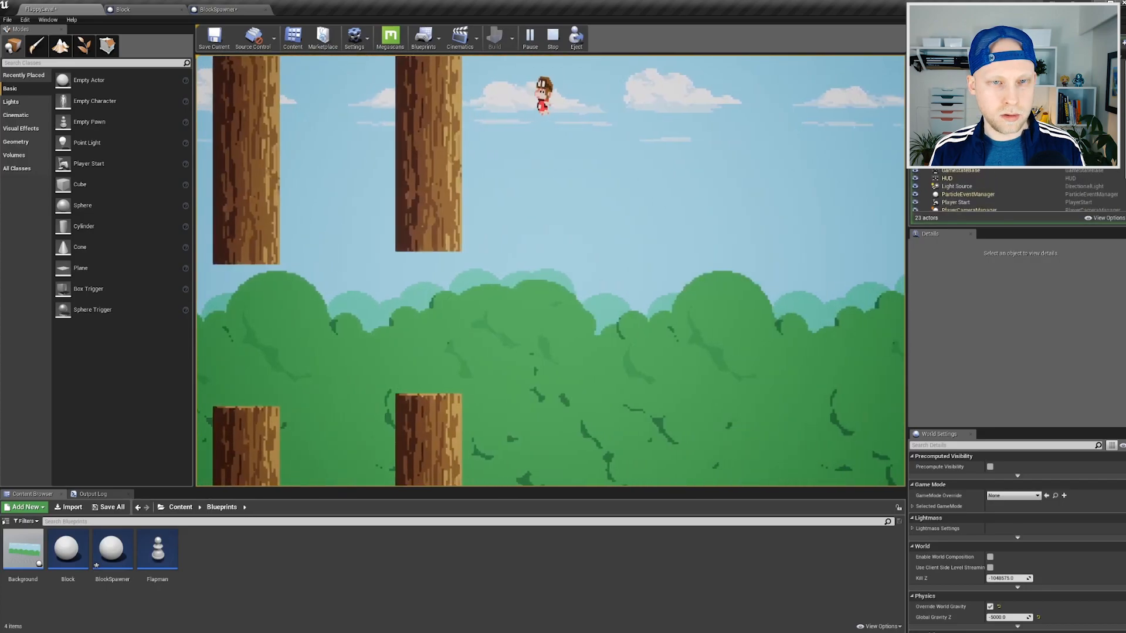
key(space)
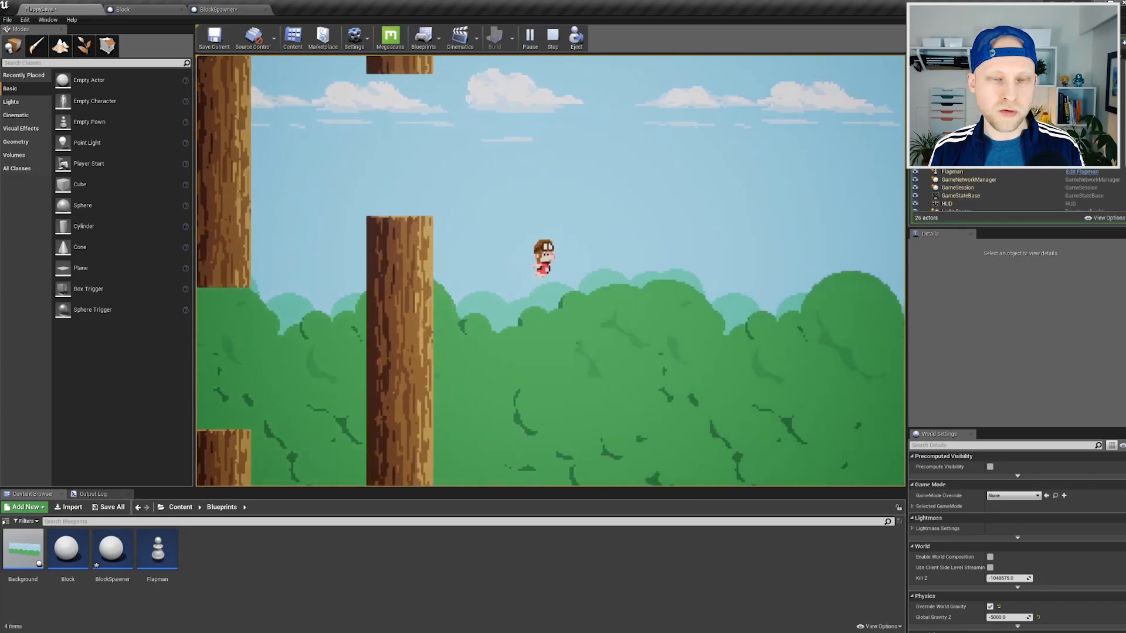
key(space)
key(space)
key(space)
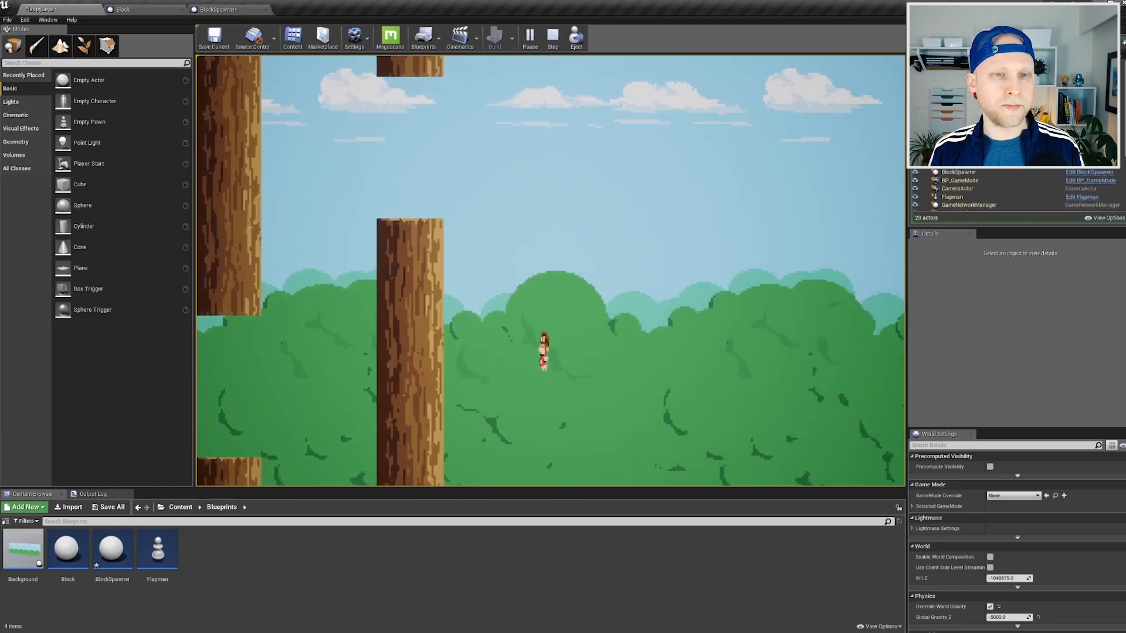
key(space)
key(space)
key(space)
key(space)
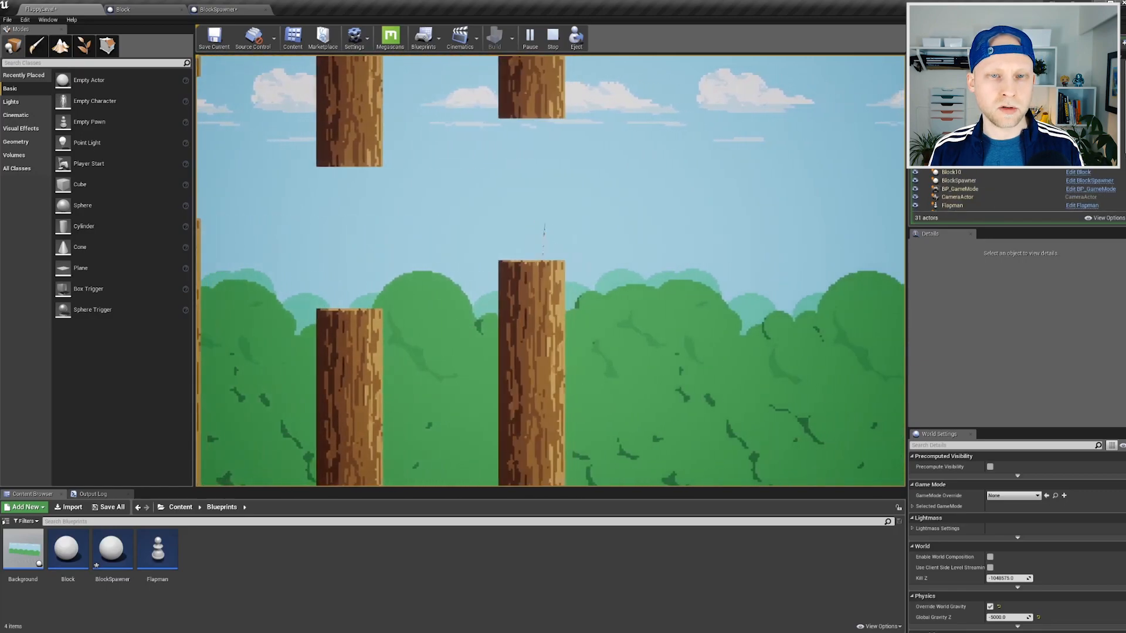
key(space)
key(space)
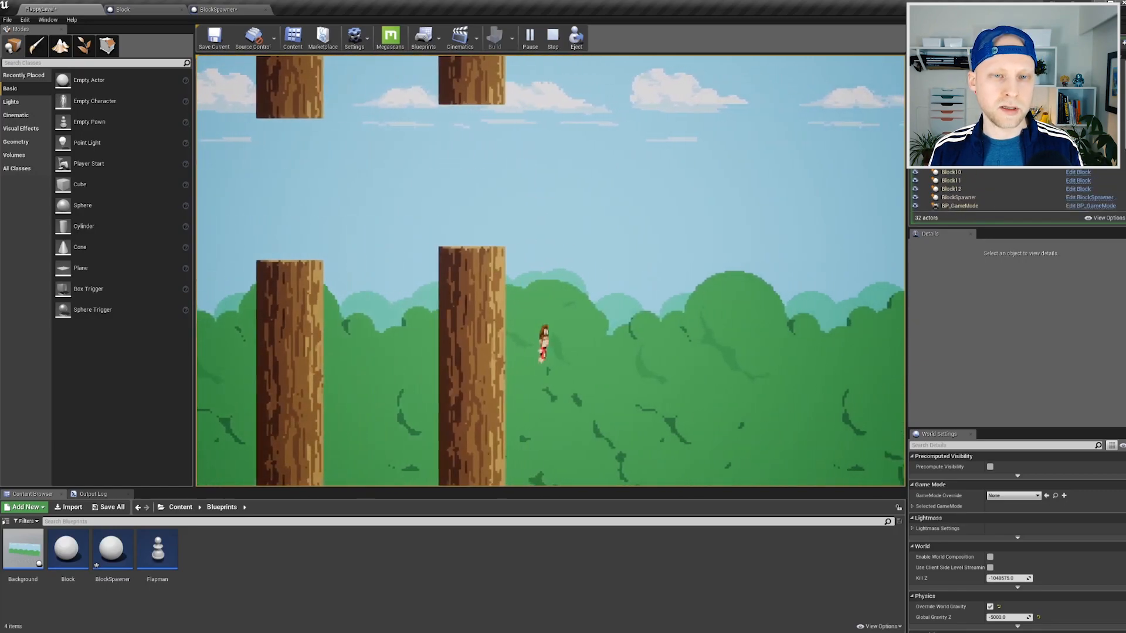
key(space)
key(space)
key(space)
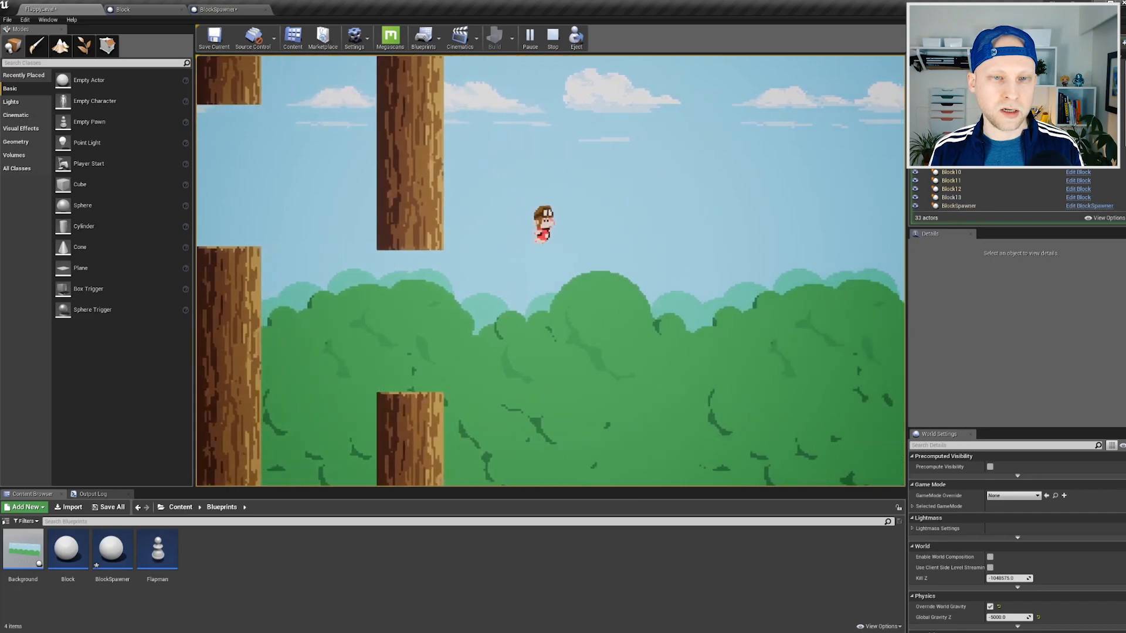
key(space)
key(space)
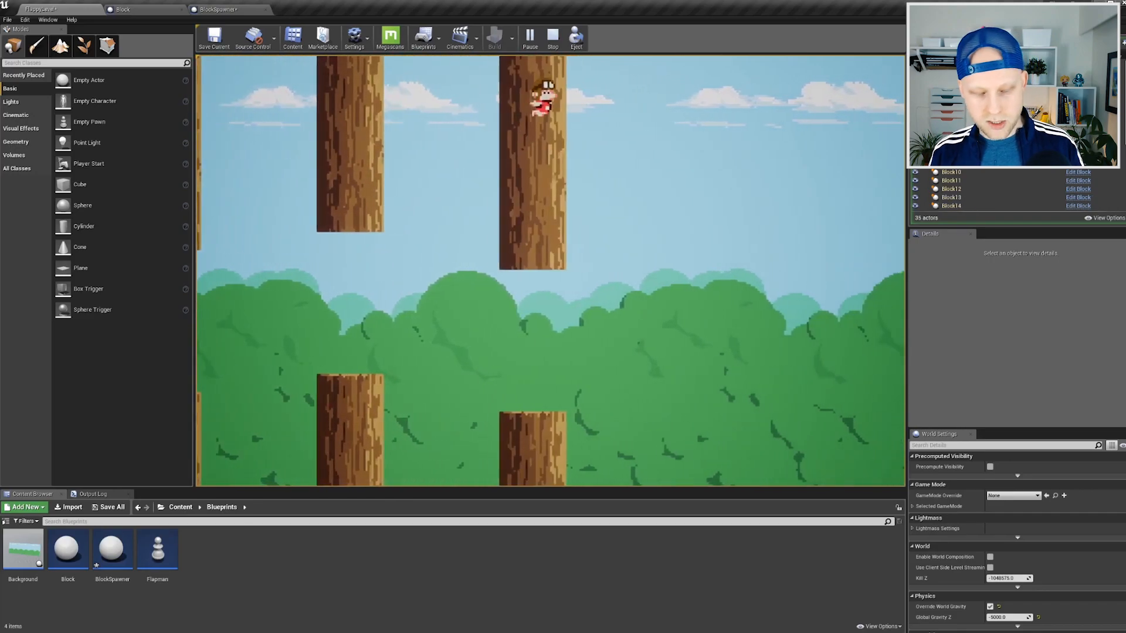
key(space)
key(Escape)
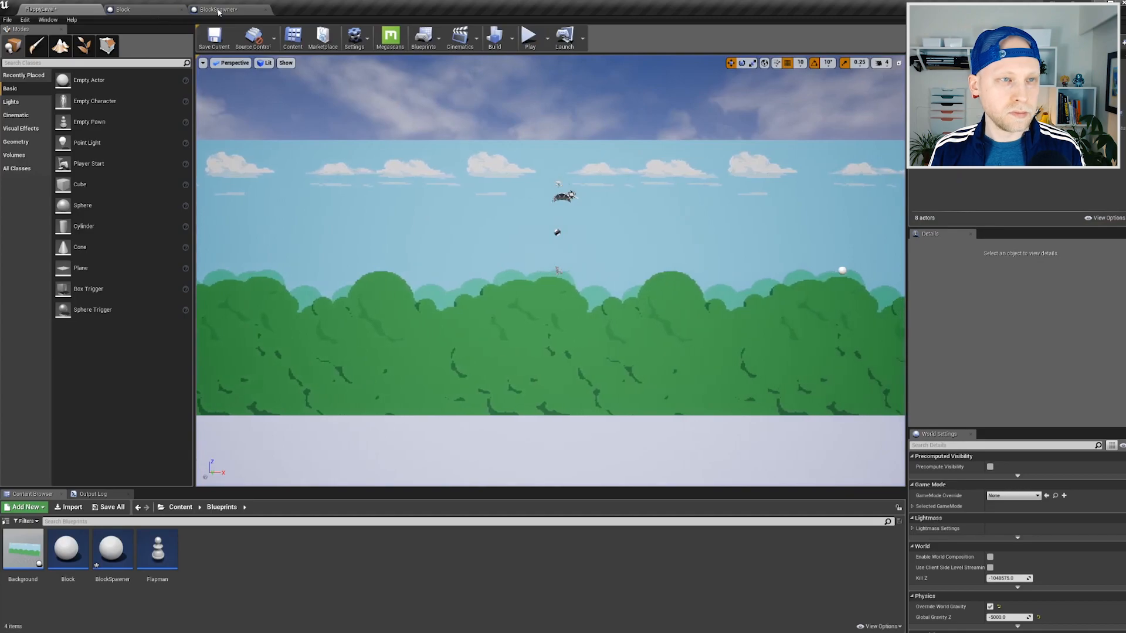
Review in the Block event graph how the Event Tick nodes add an offset to the current world location.
click(135, 9)
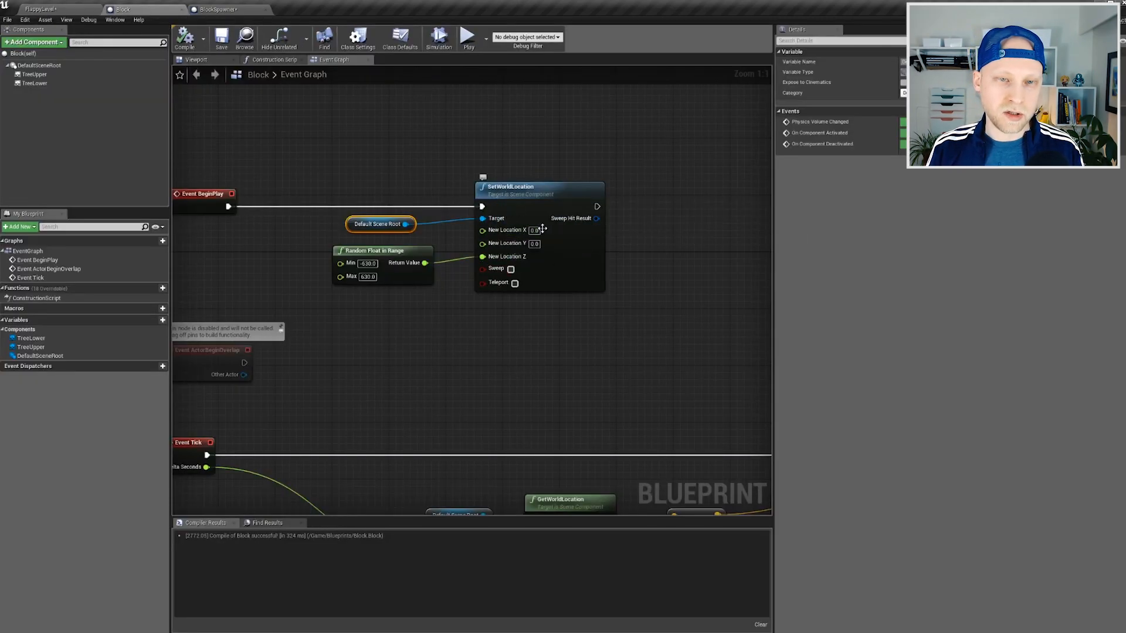
right_drag(570, 396, 541, 320)
scroll(505, 302, down, 2)
right_drag(595, 290, 538, 212)
drag(618, 442, 260, 330)
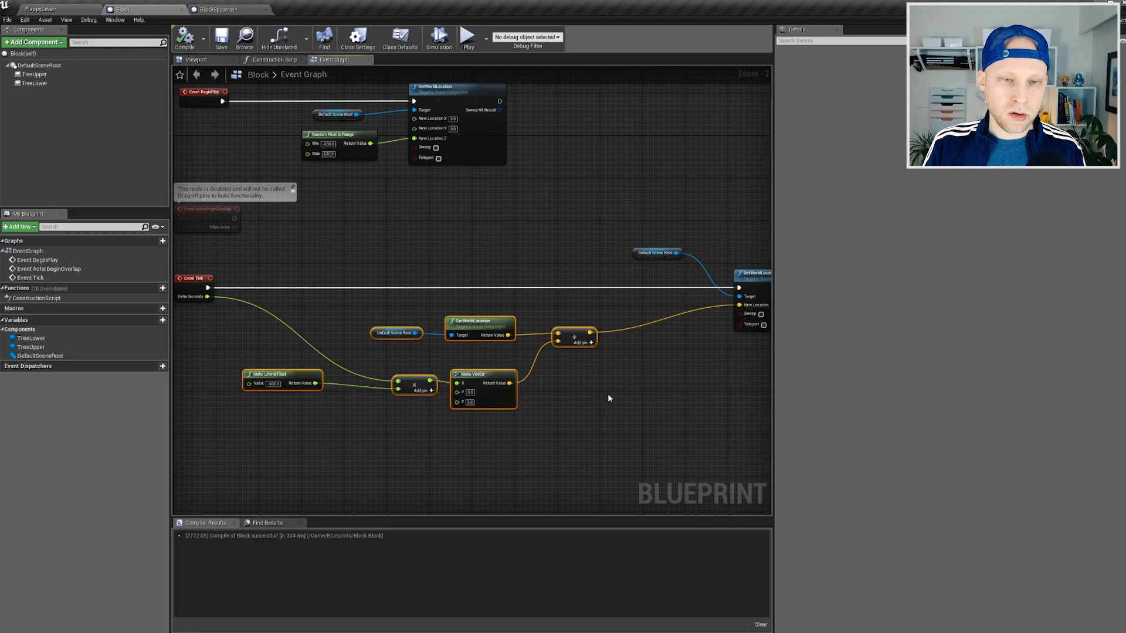
click(607, 394)
right_drag(597, 384, 585, 377)
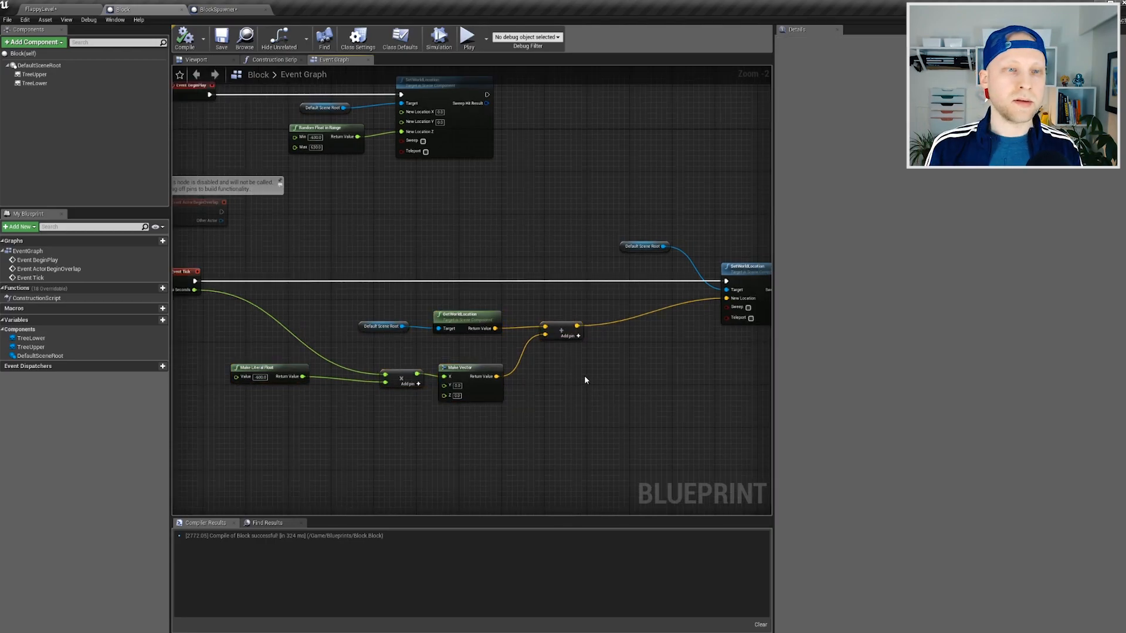
right_drag(520, 251, 540, 284)
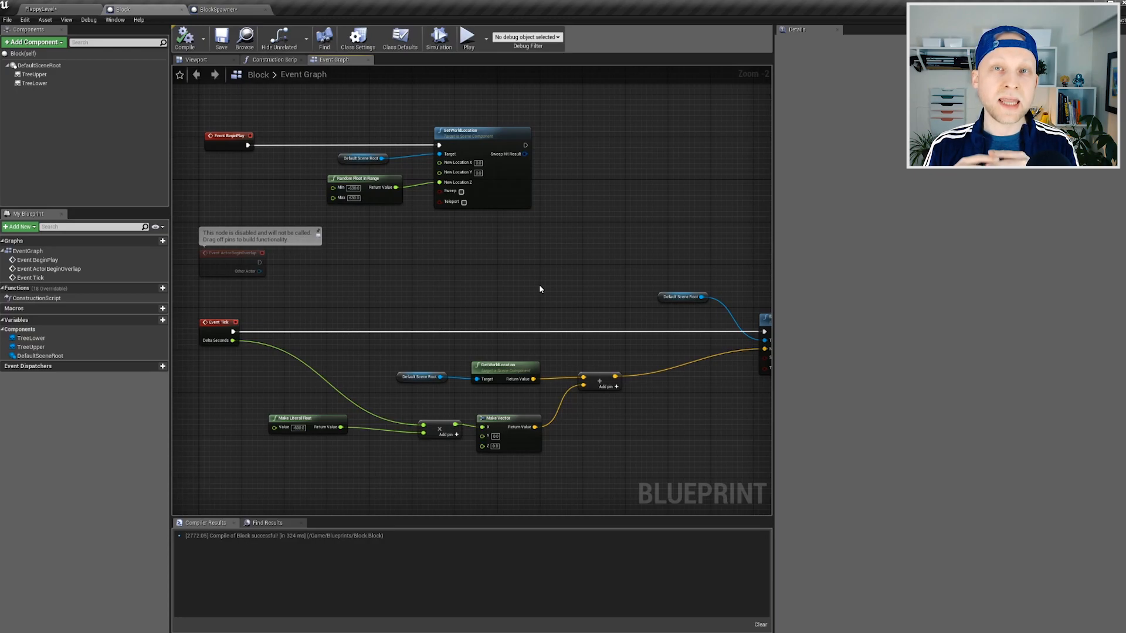
Move the BeginPlay SetWorldLocation, Default Scene Root and Random Float in Range nodes farther from the event to make room.
drag(322, 108, 464, 176)
drag(503, 140, 614, 140)
click(605, 257)
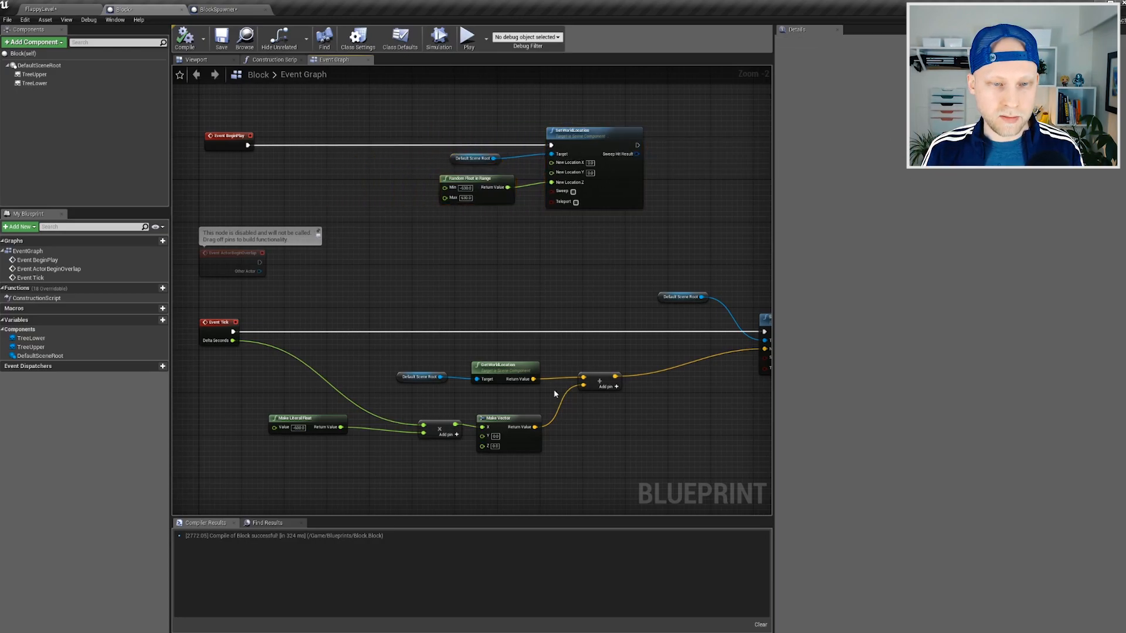
drag(462, 312, 481, 262)
right_drag(483, 259, 444, 340)
drag(373, 178, 629, 331)
drag(571, 209, 629, 209)
click(455, 313)
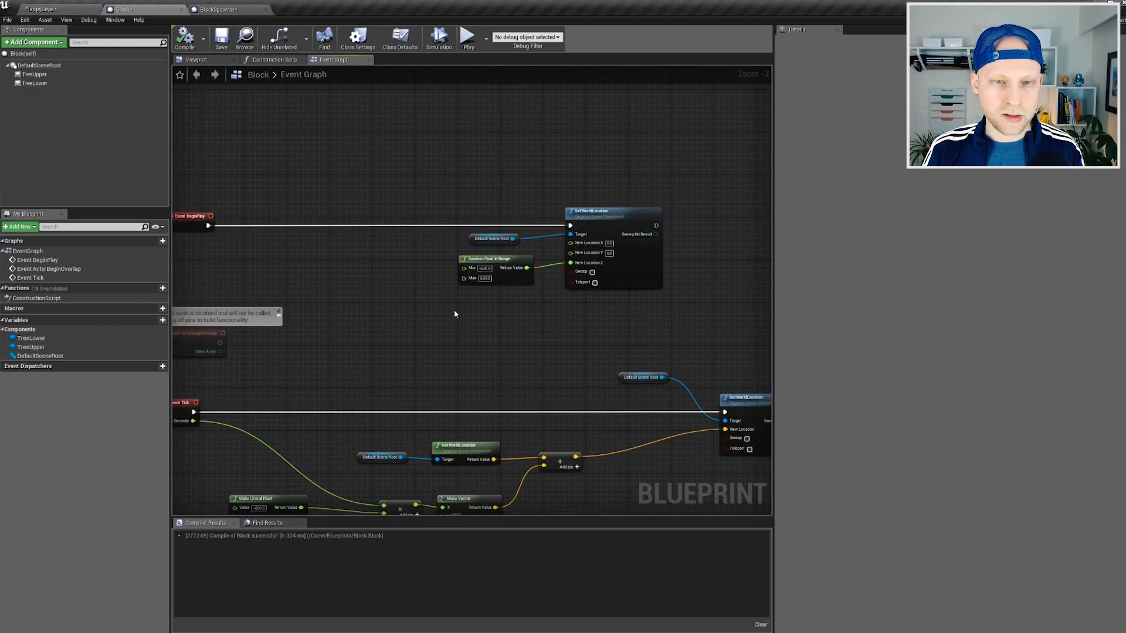
Add another DefaultSceneRoot reference near Event BeginPlay and attach a GetWorldLocation node to it.
drag(39, 65, 367, 272)
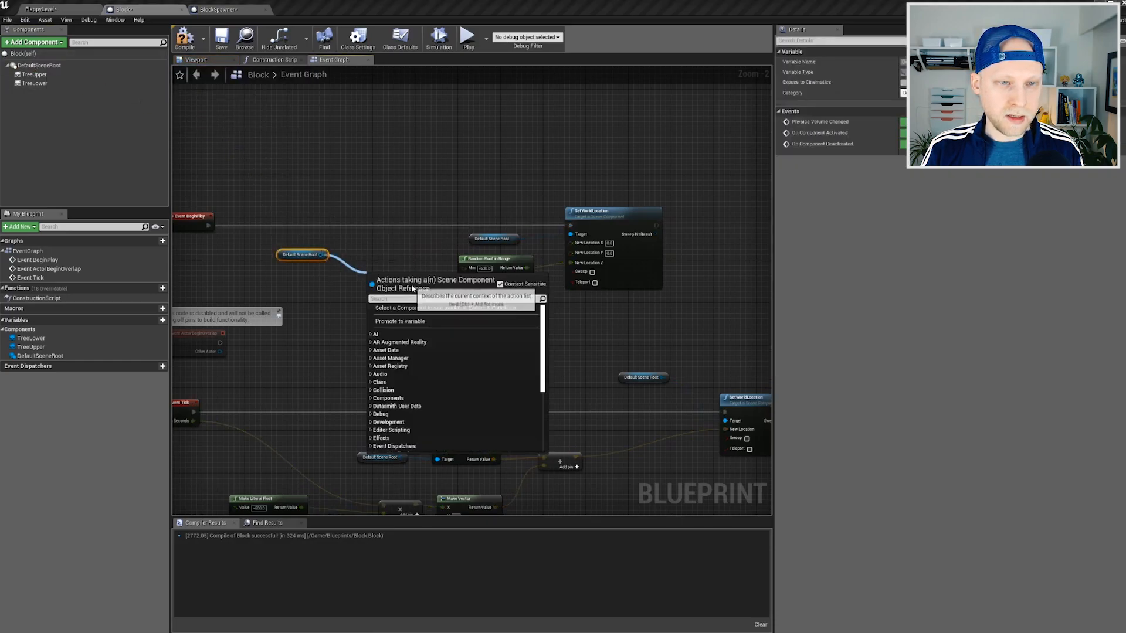
text(get loc)
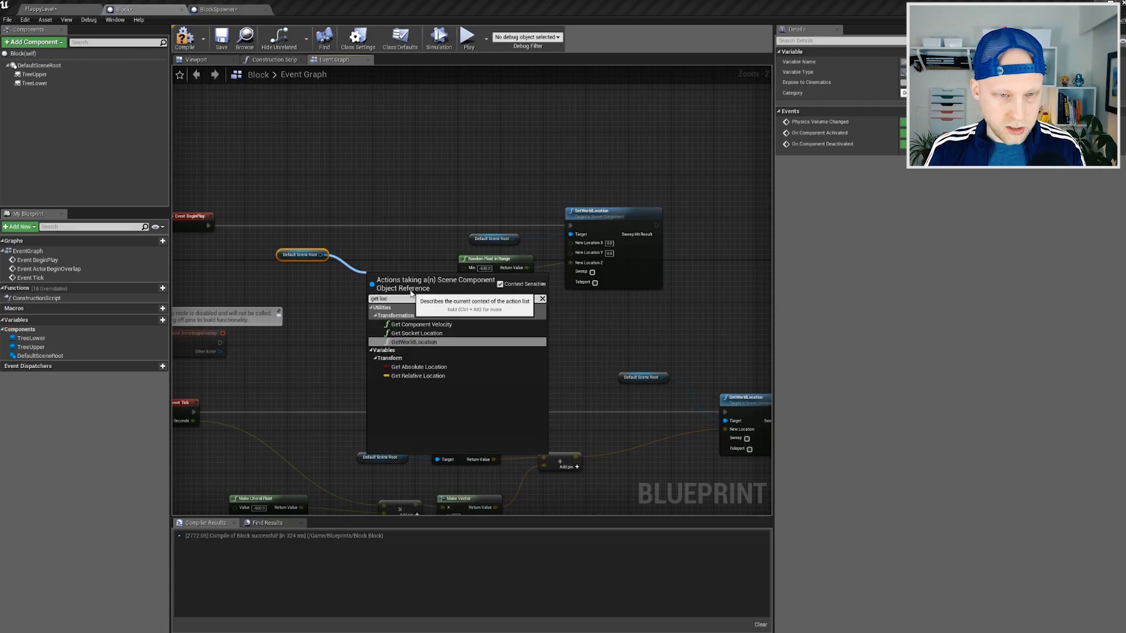
click(413, 342)
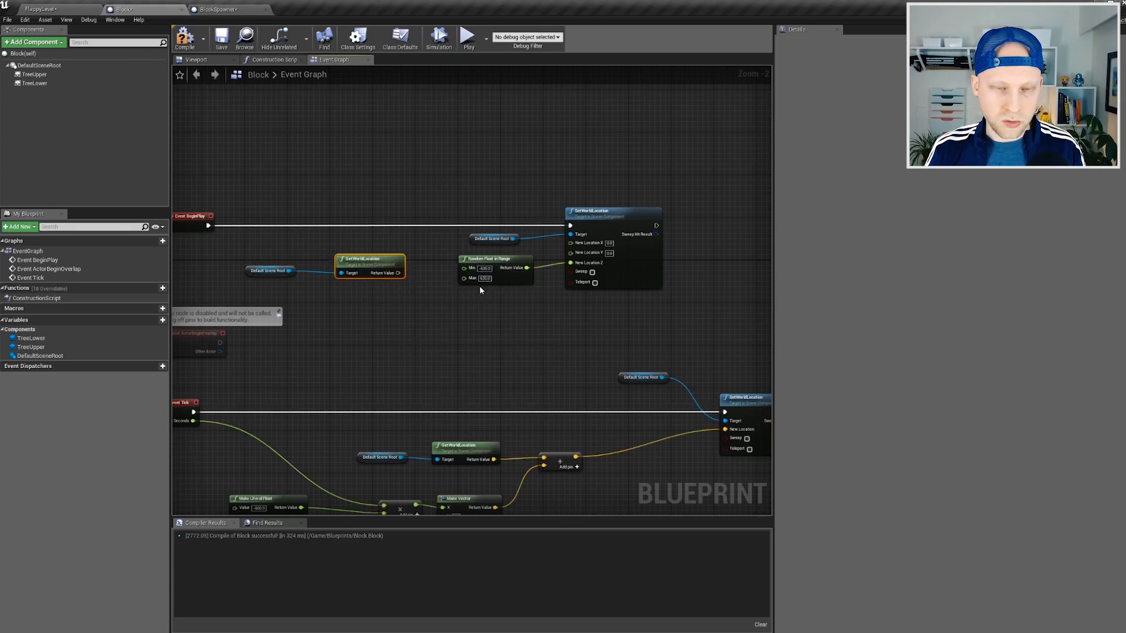
Disconnect the random float from New Location Z, place its node below GetWorldLocation, and shift the whole BeginPlay group upward.
drag(527, 268, 531, 312)
click(554, 284)
click(454, 318)
drag(503, 261, 347, 309)
drag(197, 151, 613, 303)
drag(386, 255, 380, 182)
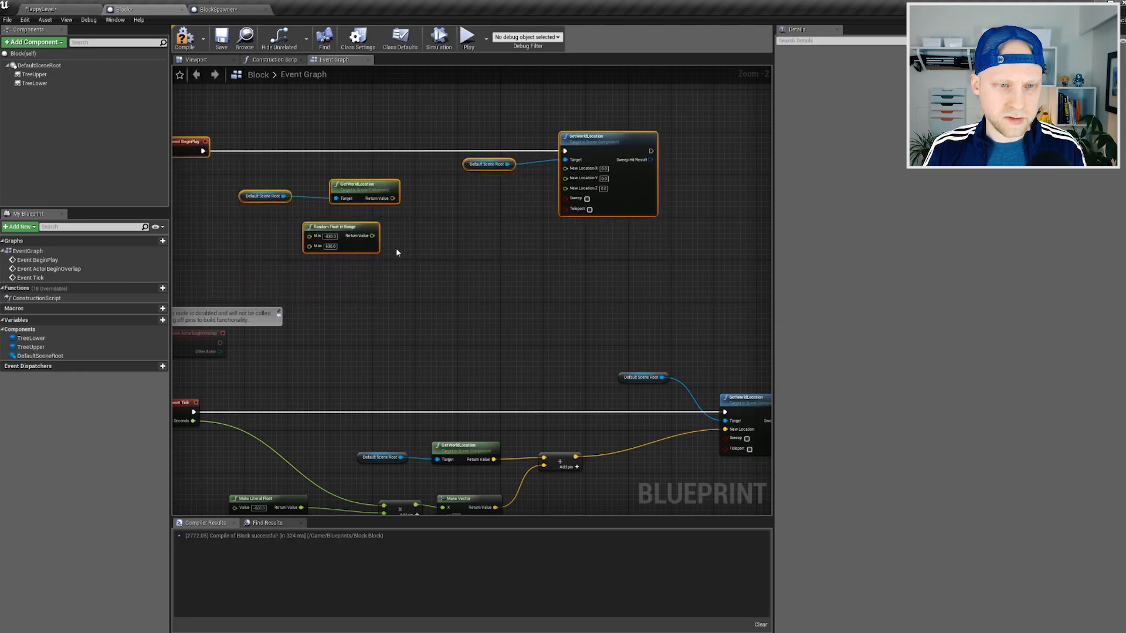
right_drag(394, 244, 507, 297)
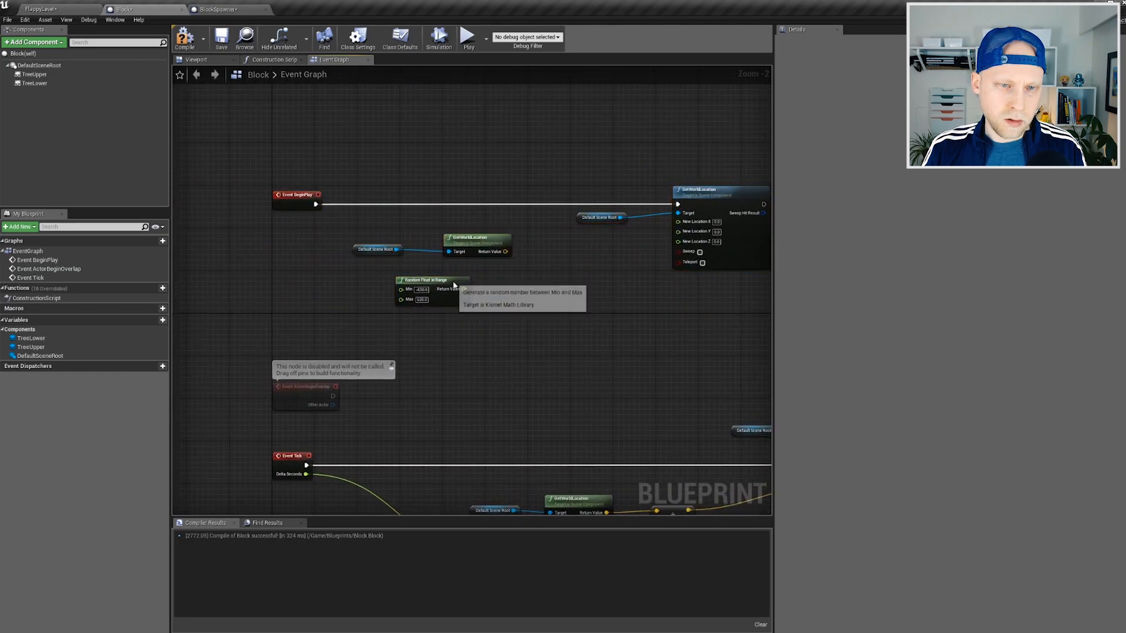
drag(453, 286, 469, 286)
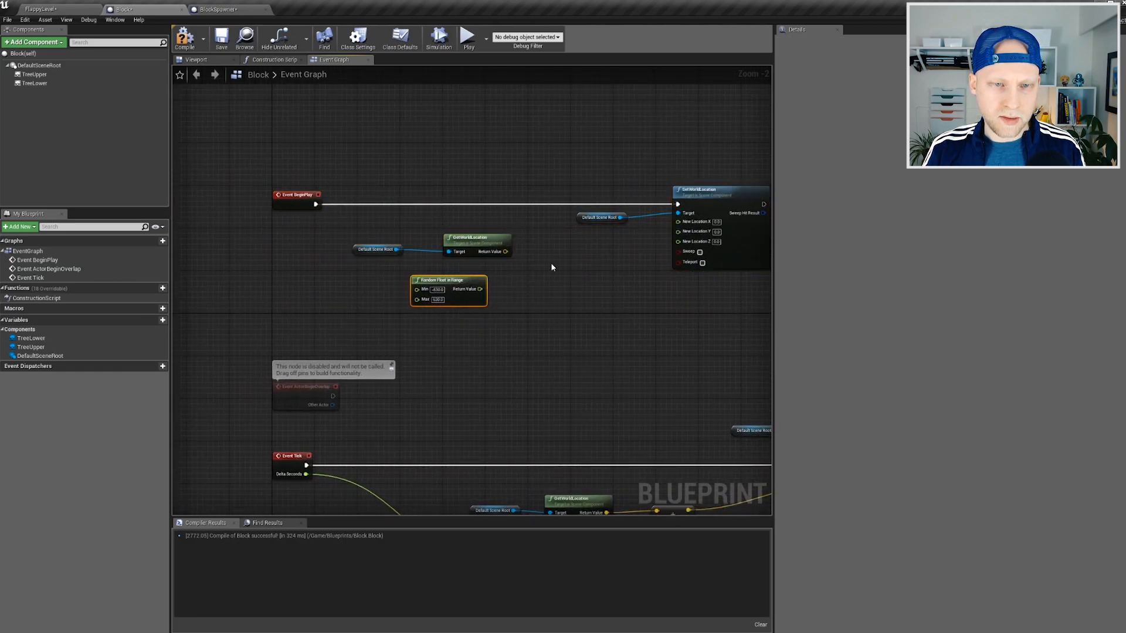
Add a vector + vector node to GetWorldLocation's return value and place it right beside that node.
drag(506, 252, 552, 275)
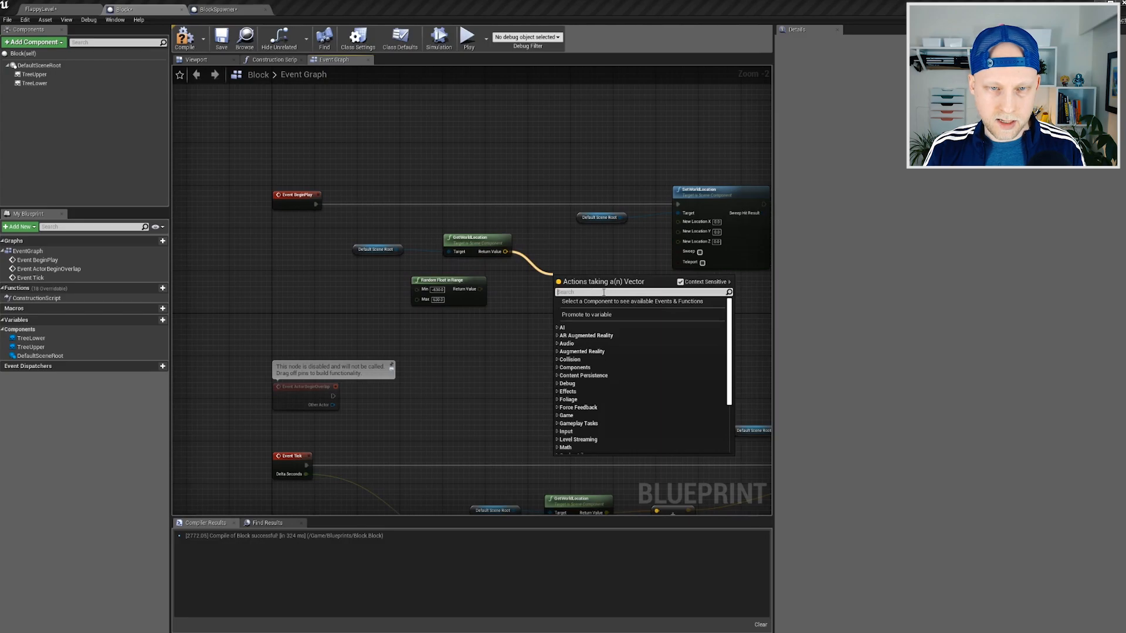
text(+)
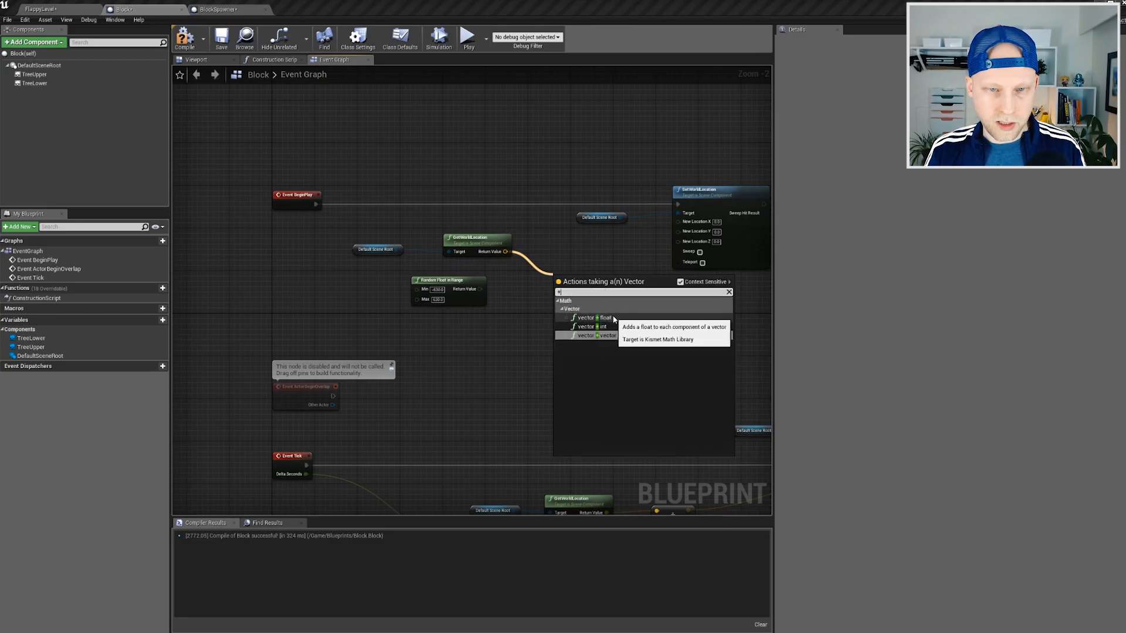
click(610, 336)
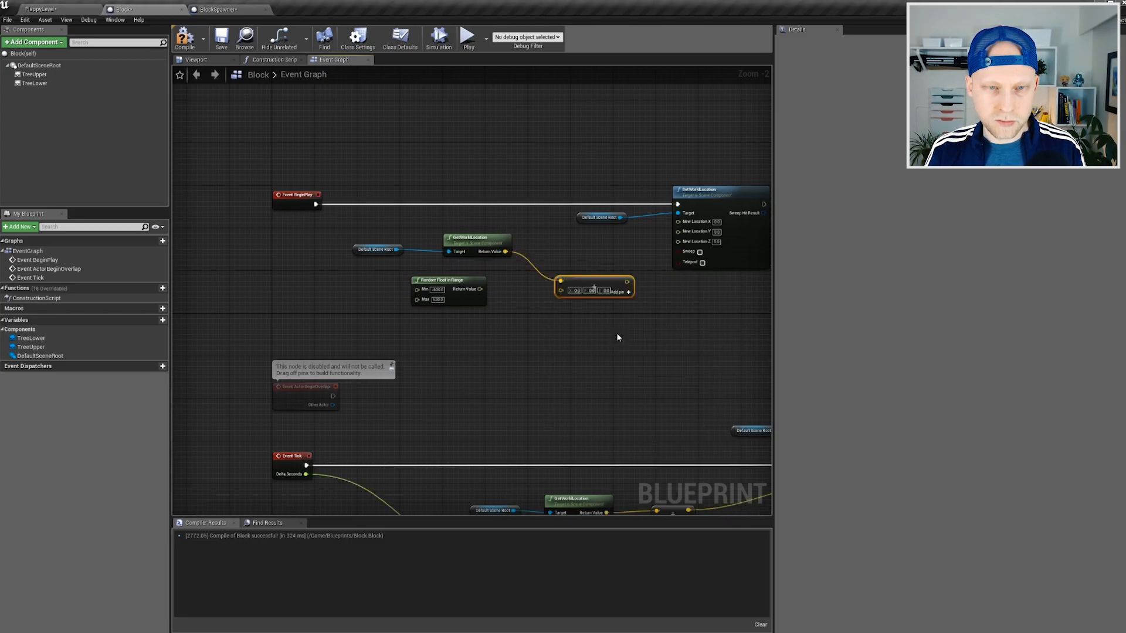
drag(564, 291, 544, 260)
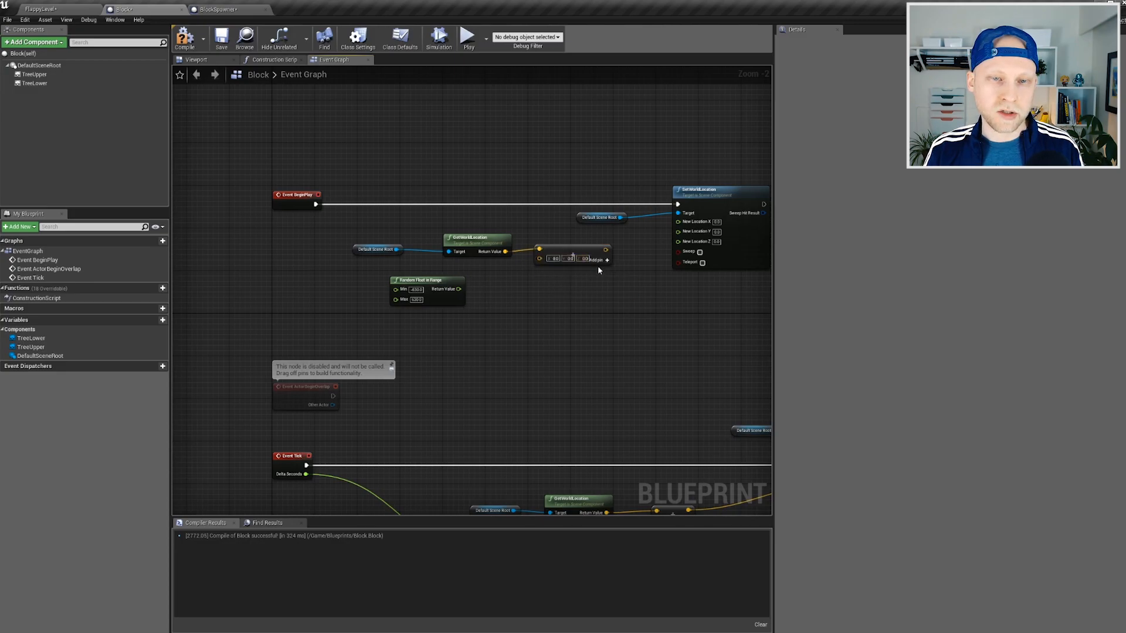
Split the addition node's second vector input, connect the random float to its Z component, and tuck the random node closer.
right_click(540, 258)
click(561, 281)
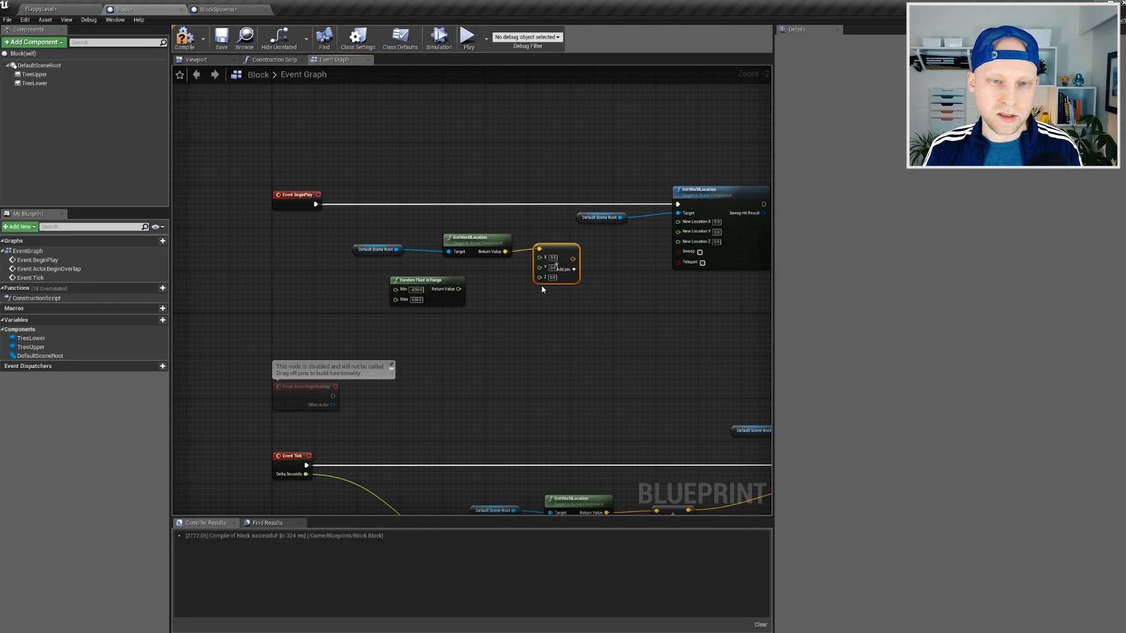
drag(459, 289, 539, 277)
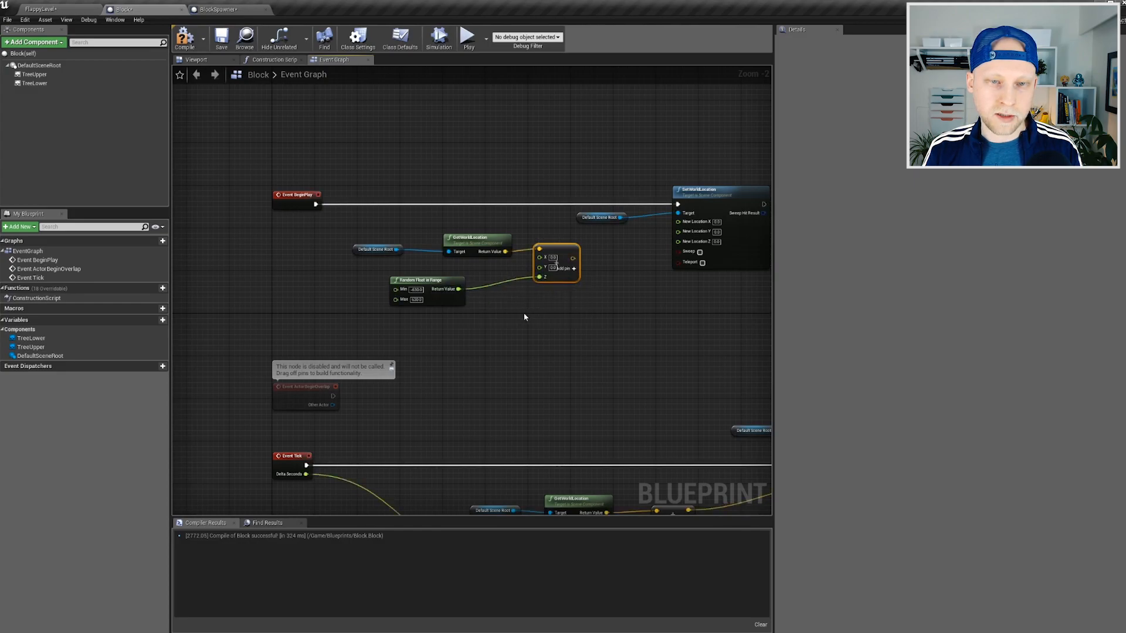
drag(451, 285, 461, 279)
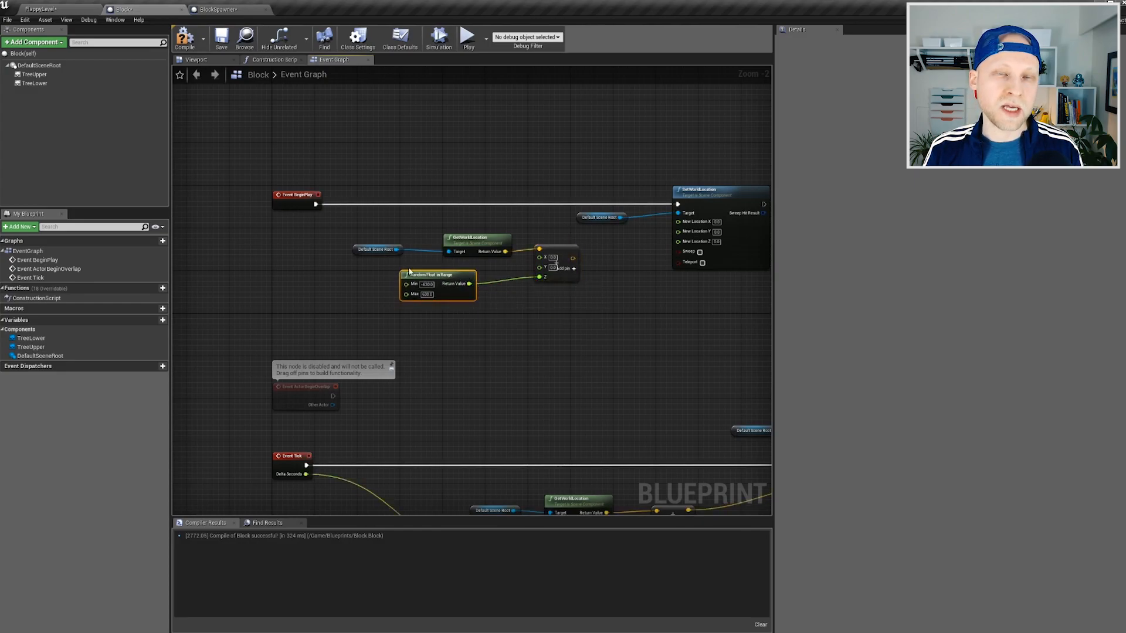
Recombine the split New Location pin on the BeginPlay SetWorldLocation node and connect the vector addition result to it.
click(338, 165)
drag(261, 231, 261, 230)
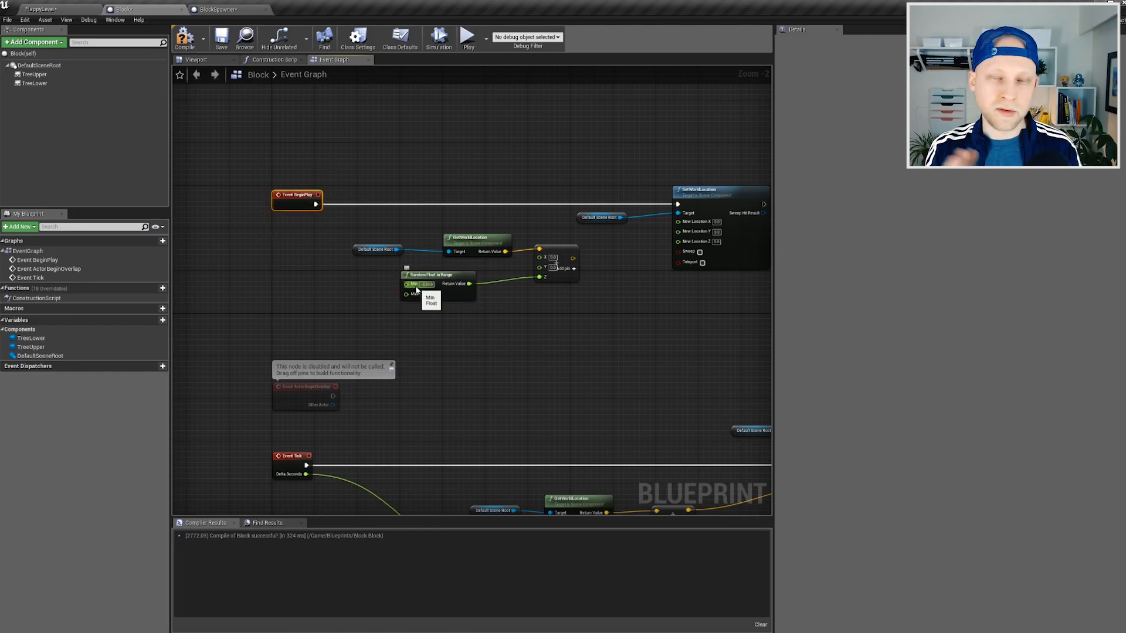
right_drag(611, 303, 507, 310)
right_click(594, 226)
right_click(526, 272)
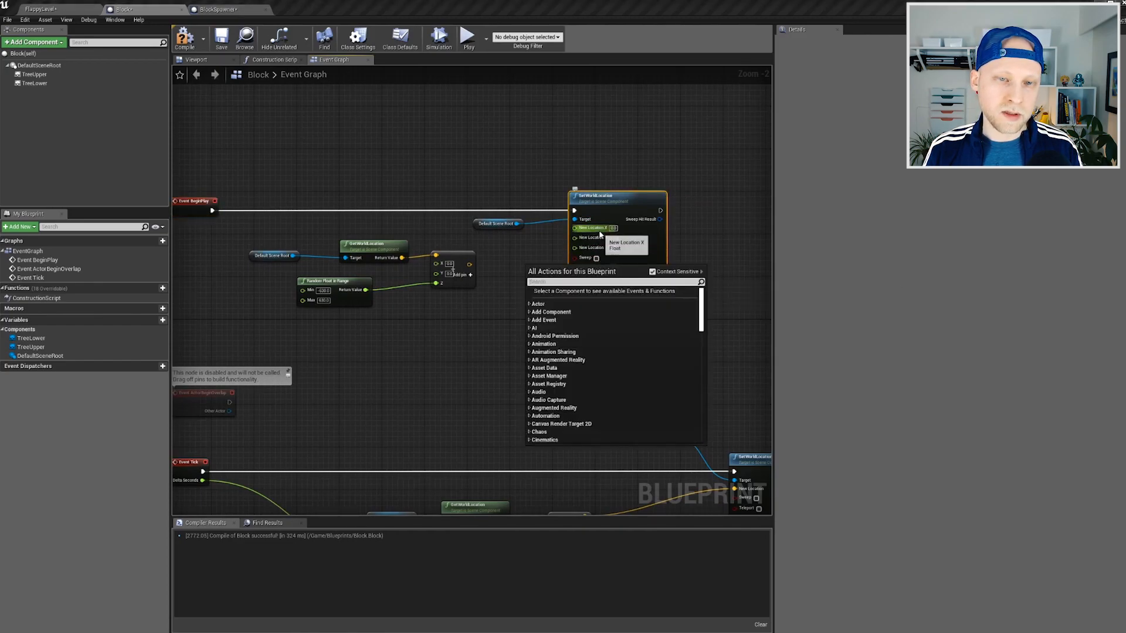
right_click(598, 228)
click(633, 251)
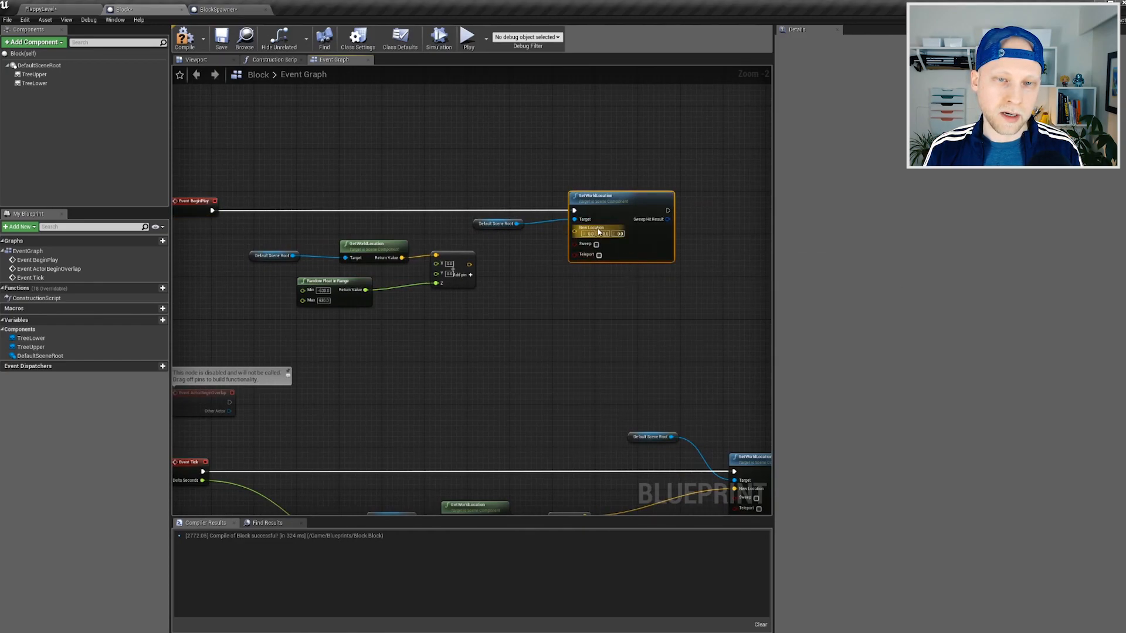
drag(469, 264, 576, 231)
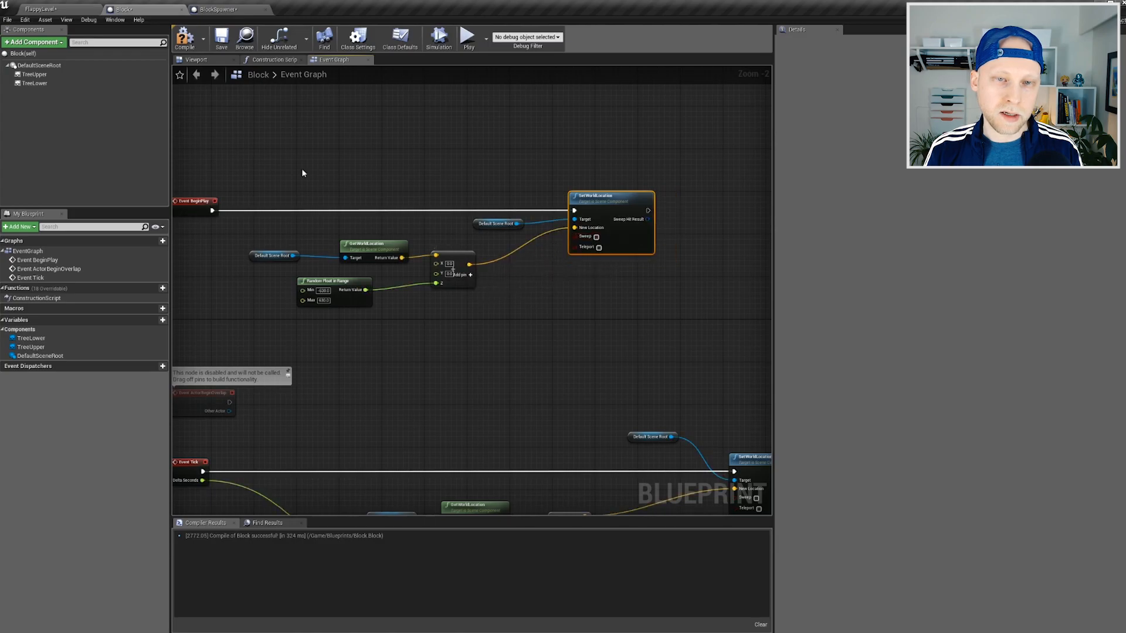
Compile the Block blueprint and play-test FlappyLevel, flapping the character repeatedly to check the heights of the spawned tree blocks.
click(192, 43)
click(67, 11)
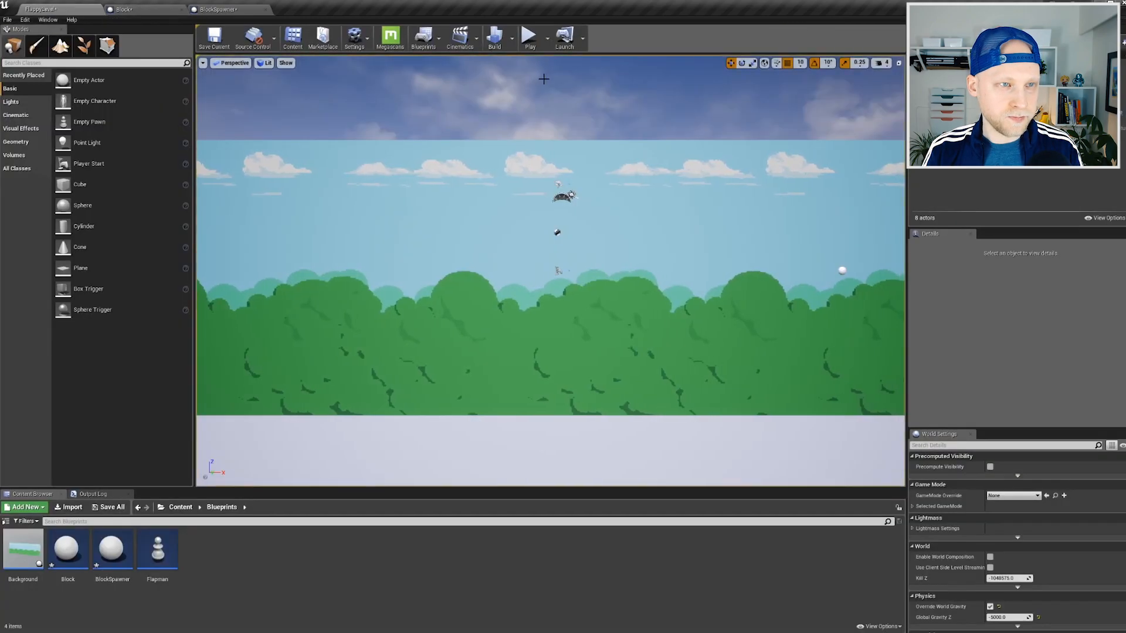
click(532, 44)
click(531, 176)
key(space)
key(space)
key(space)
key(space)
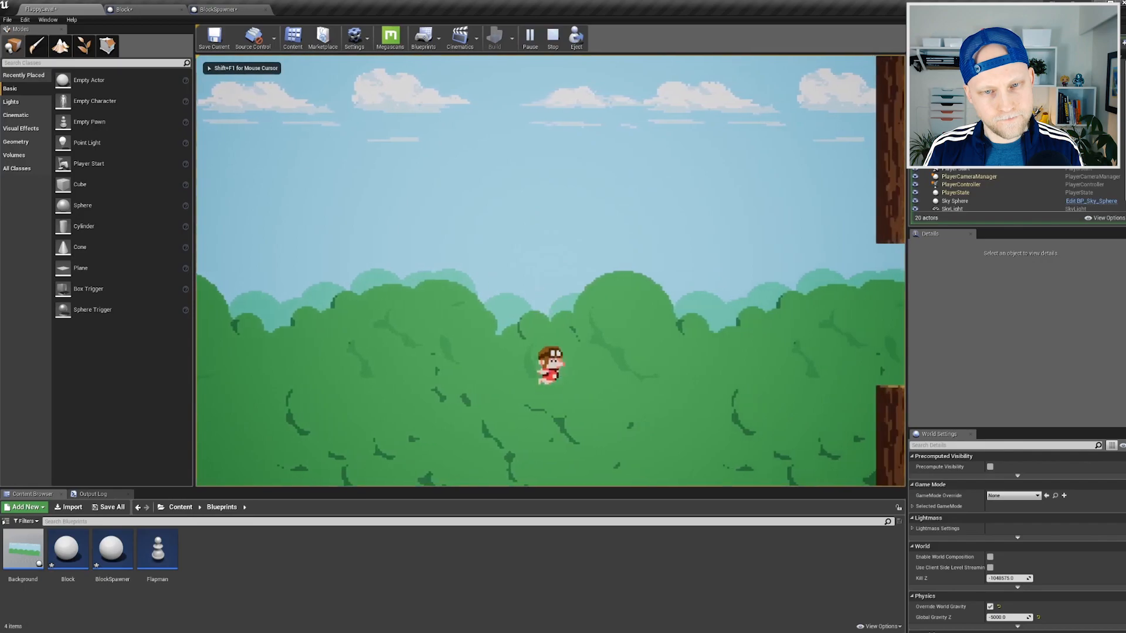
key(space)
key(space)
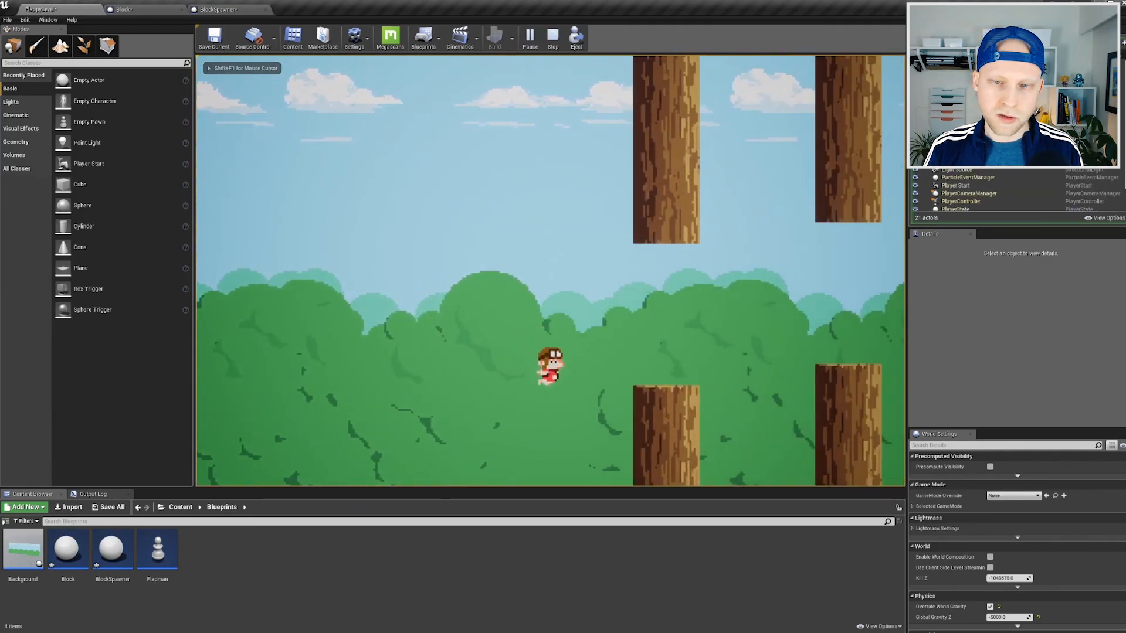
key(space)
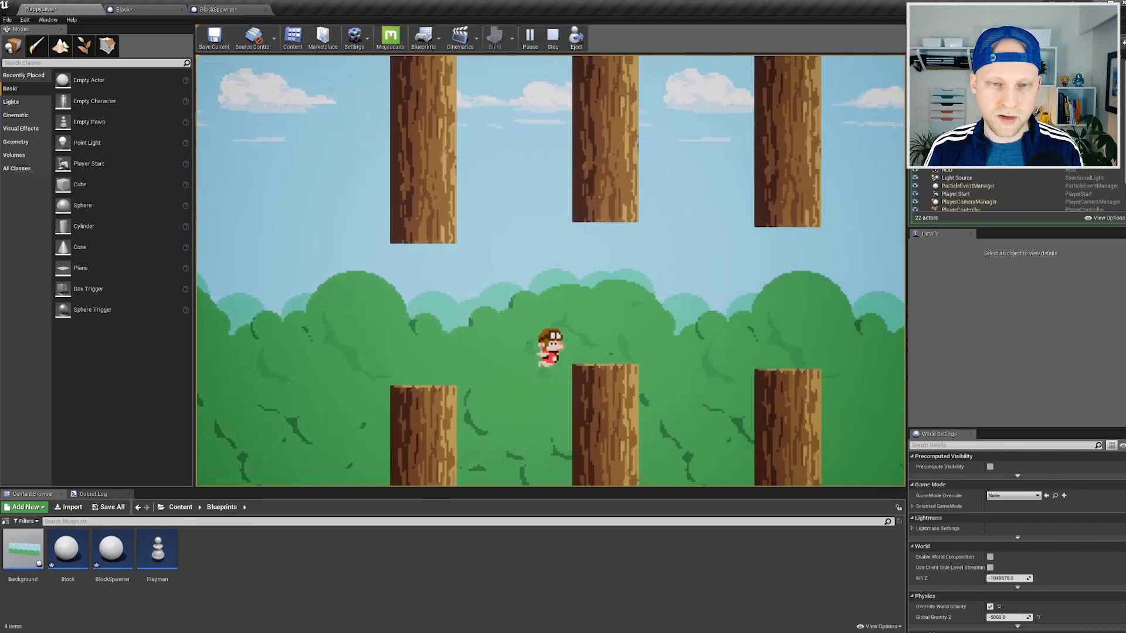
key(space)
key(space)
key(space)
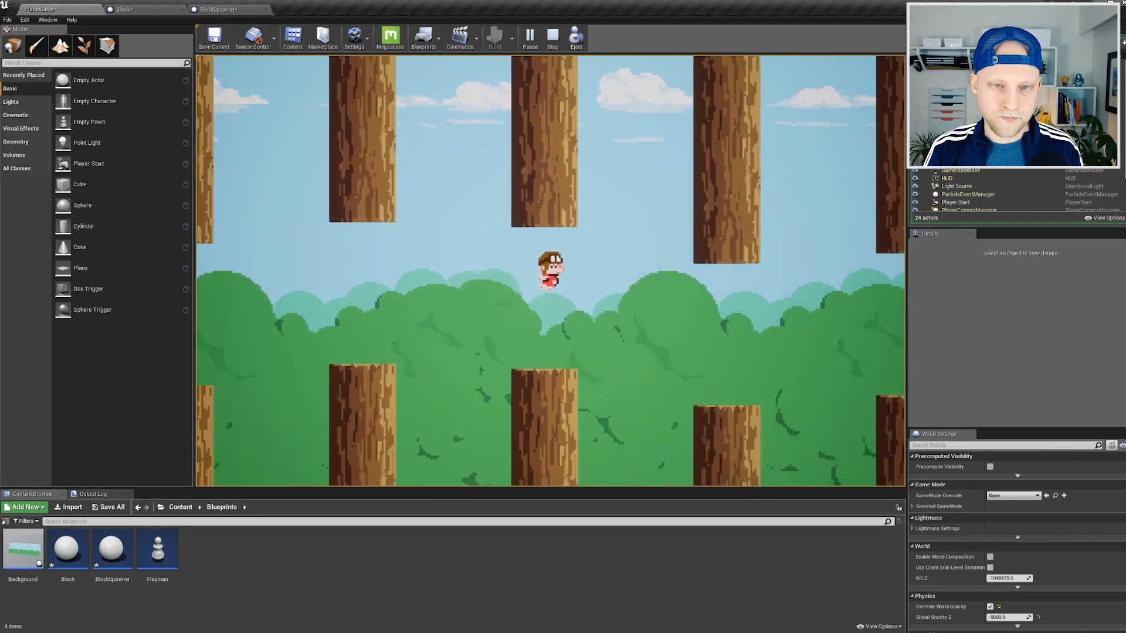
key(space)
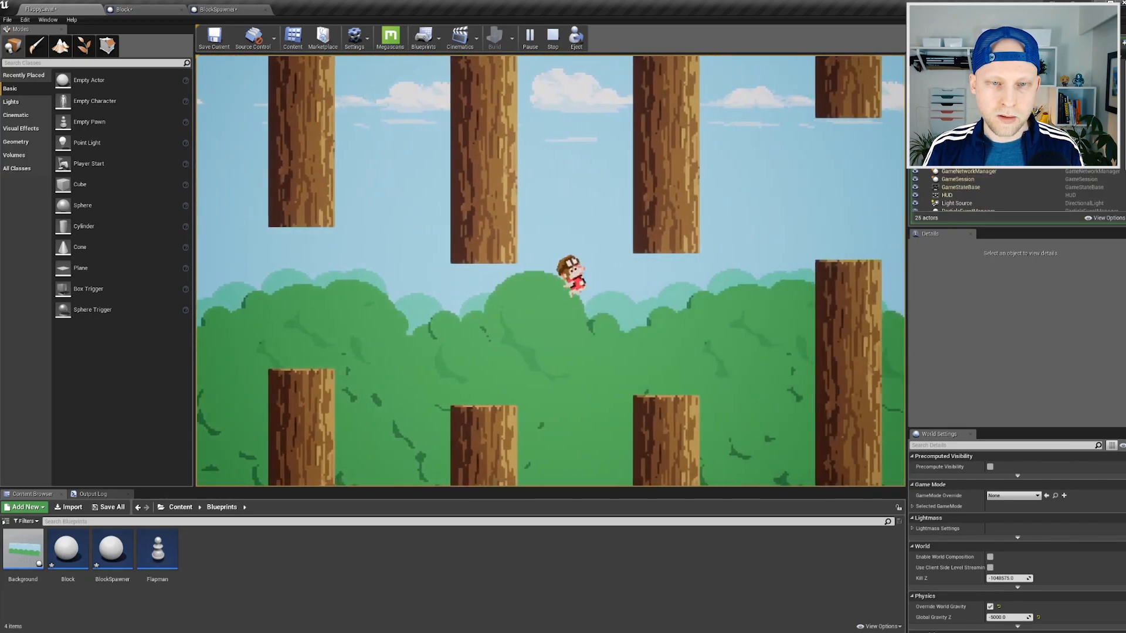
key(space)
key(space)
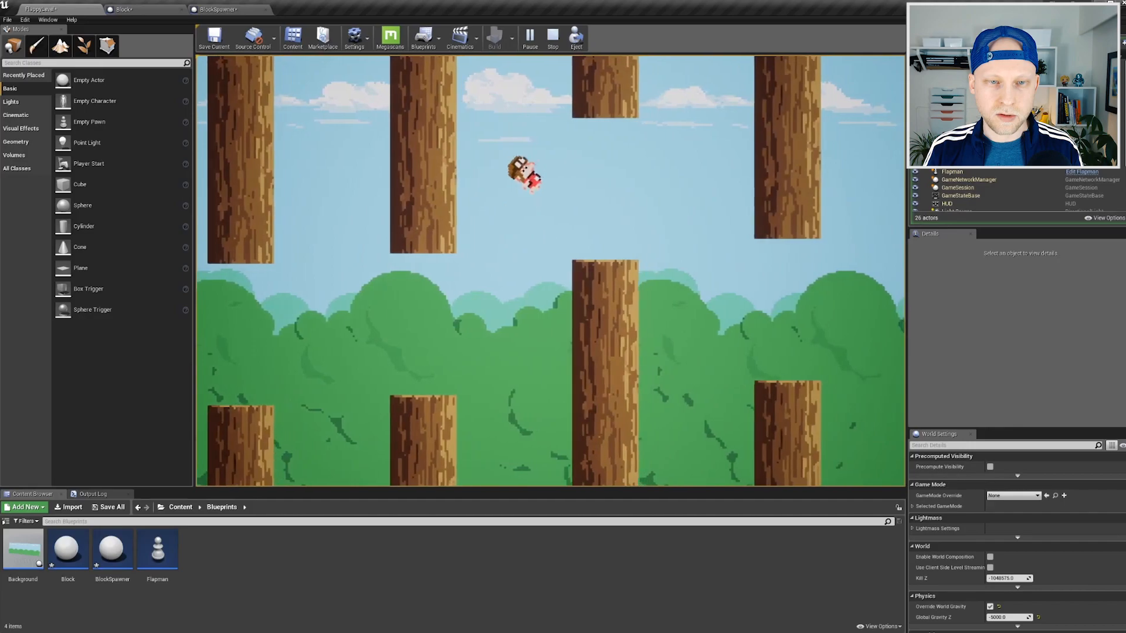
key(space)
key(space)
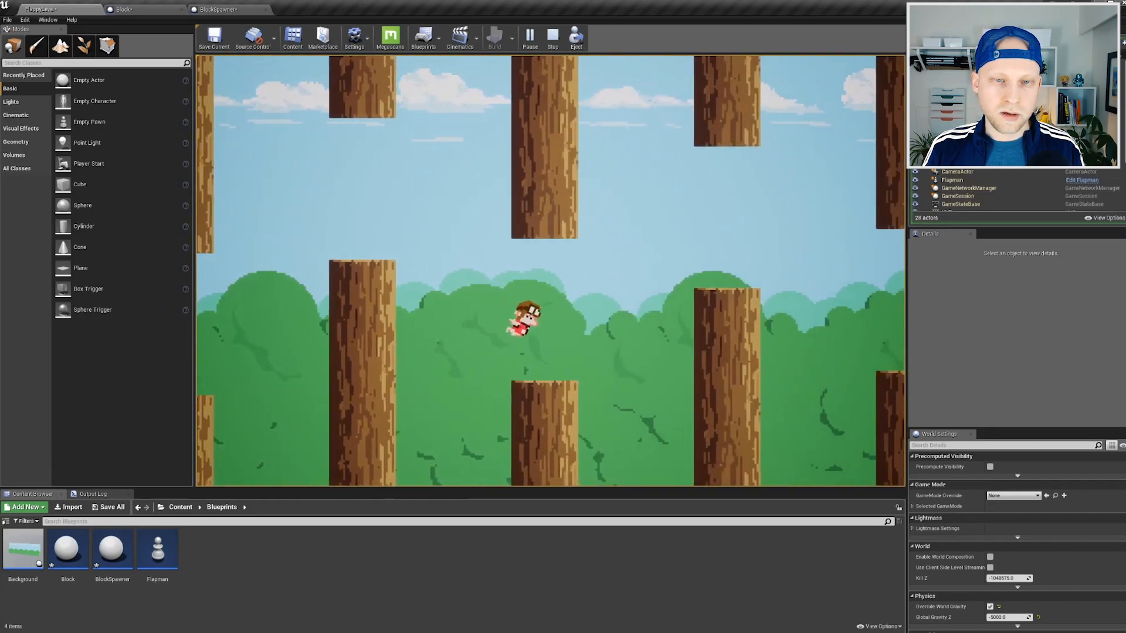
key(space)
key(space)
key(space)
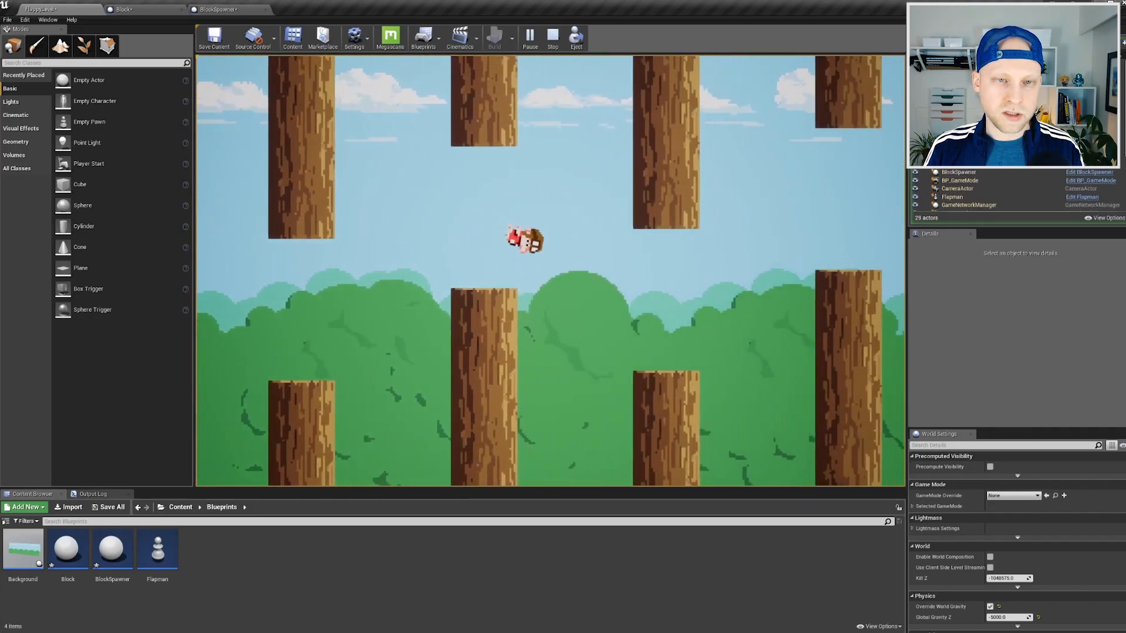
key(space)
key(space)
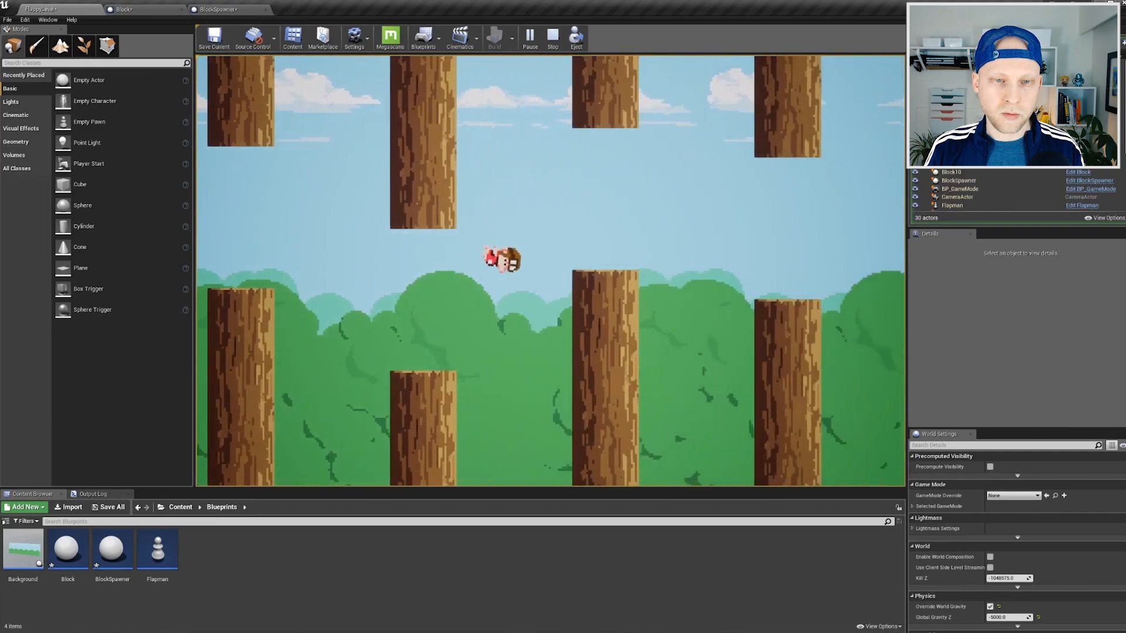
key(space)
key(space)
key(space)
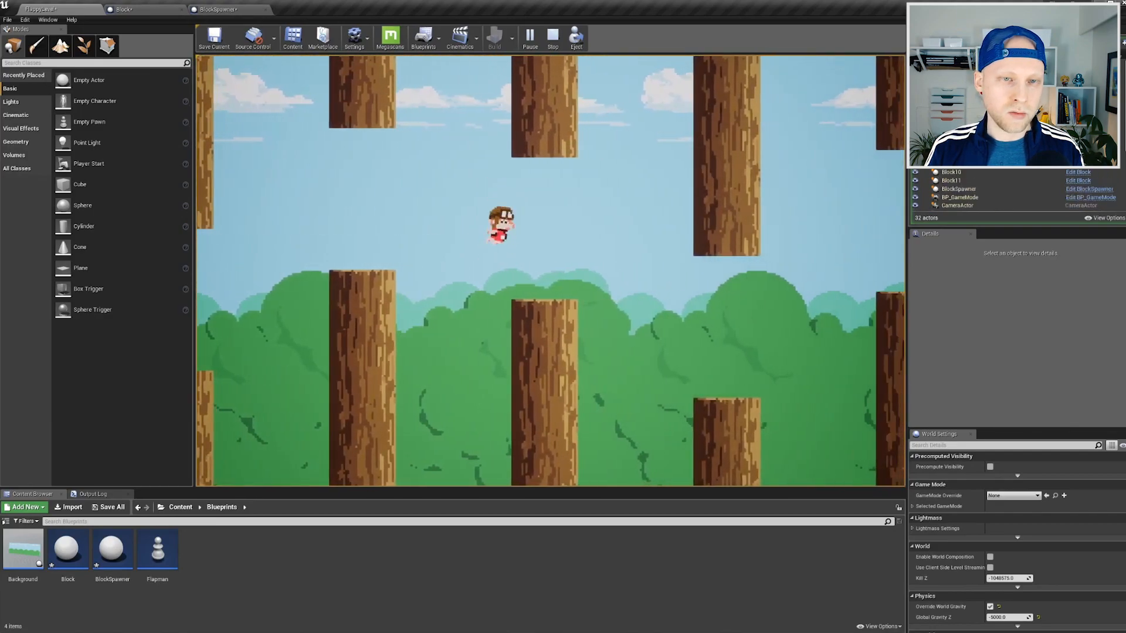
key(space)
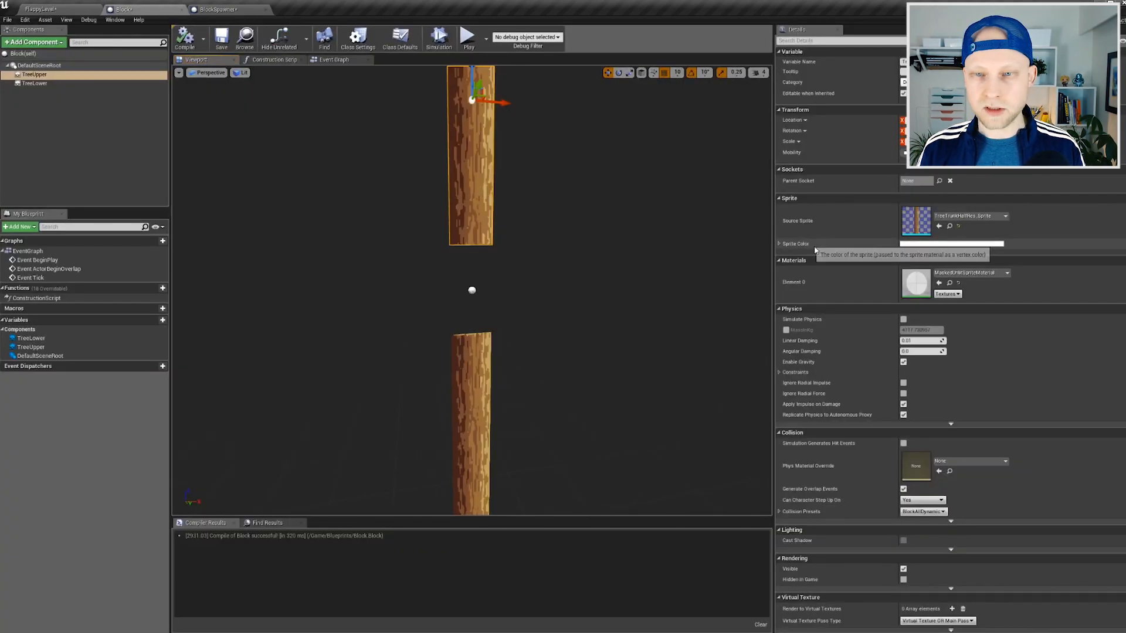
Set TreeUpper's collision preset to Trigger and expand the preset's detailed collision responses.
scroll(1074, 364, down, 3)
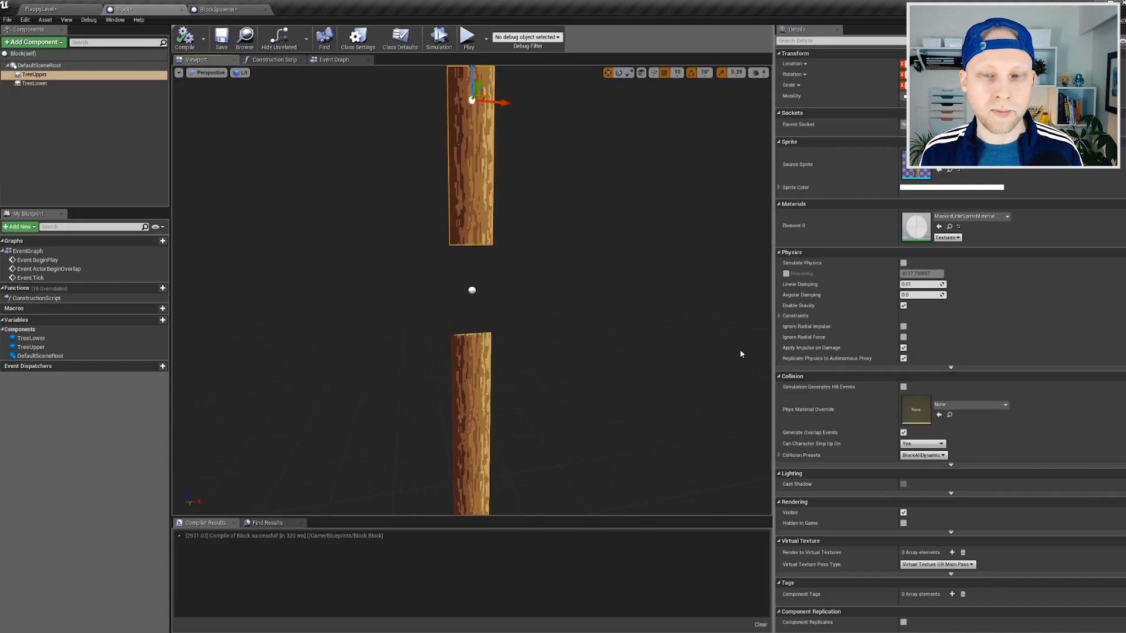
click(923, 455)
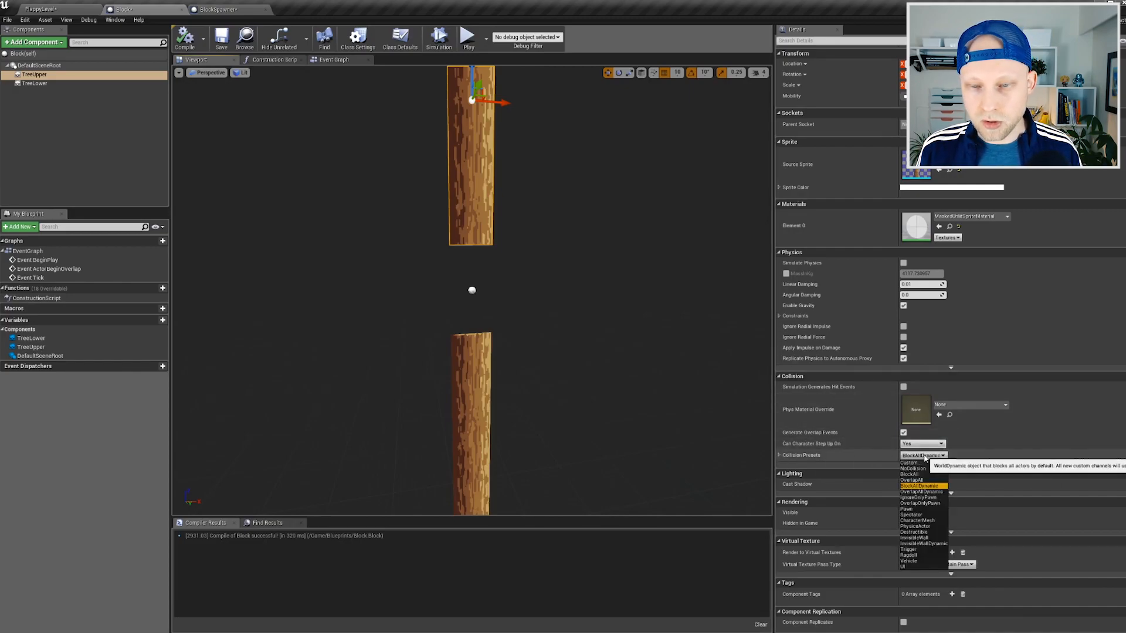
click(916, 551)
click(951, 464)
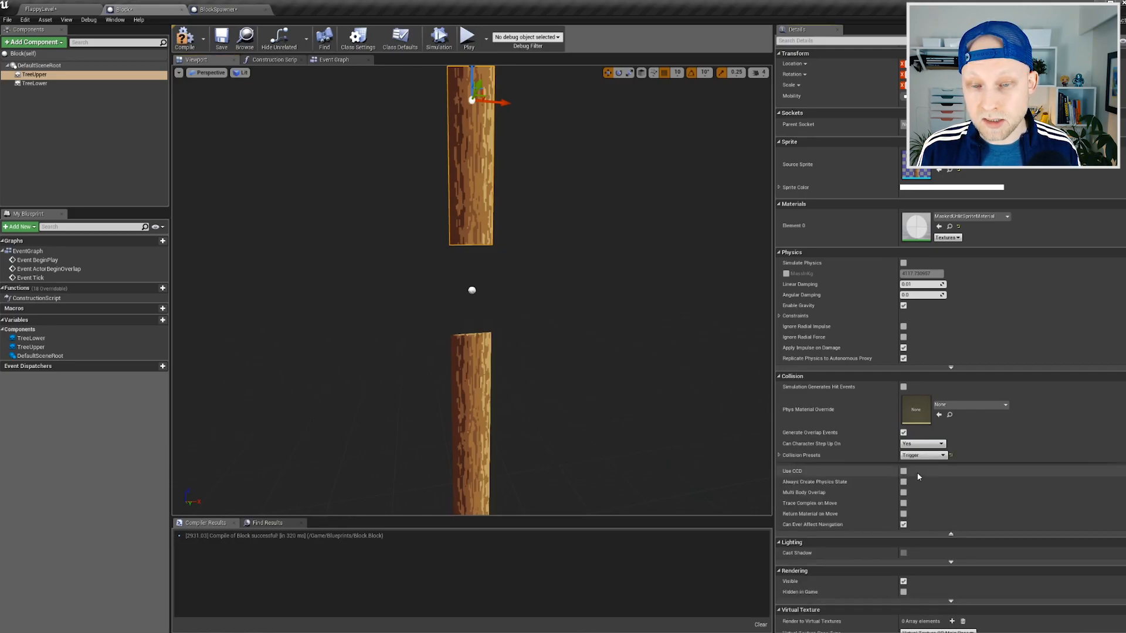
click(780, 455)
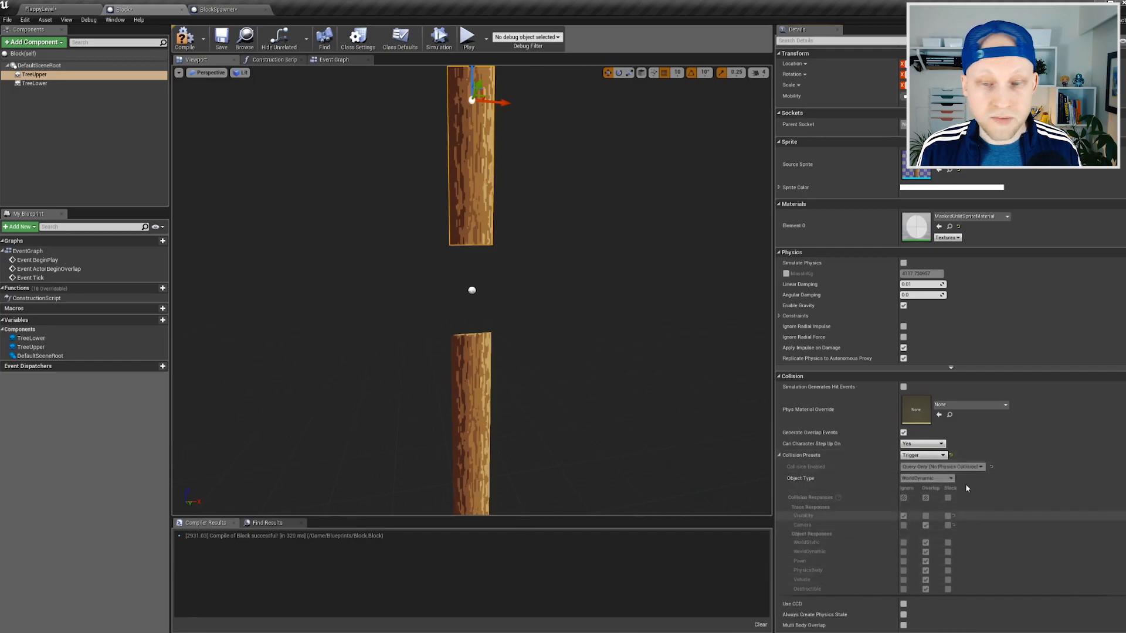
Switch TreeUpper's collision preset to BlockAllDynamic to compare the responses, and set it back to Trigger.
click(923, 455)
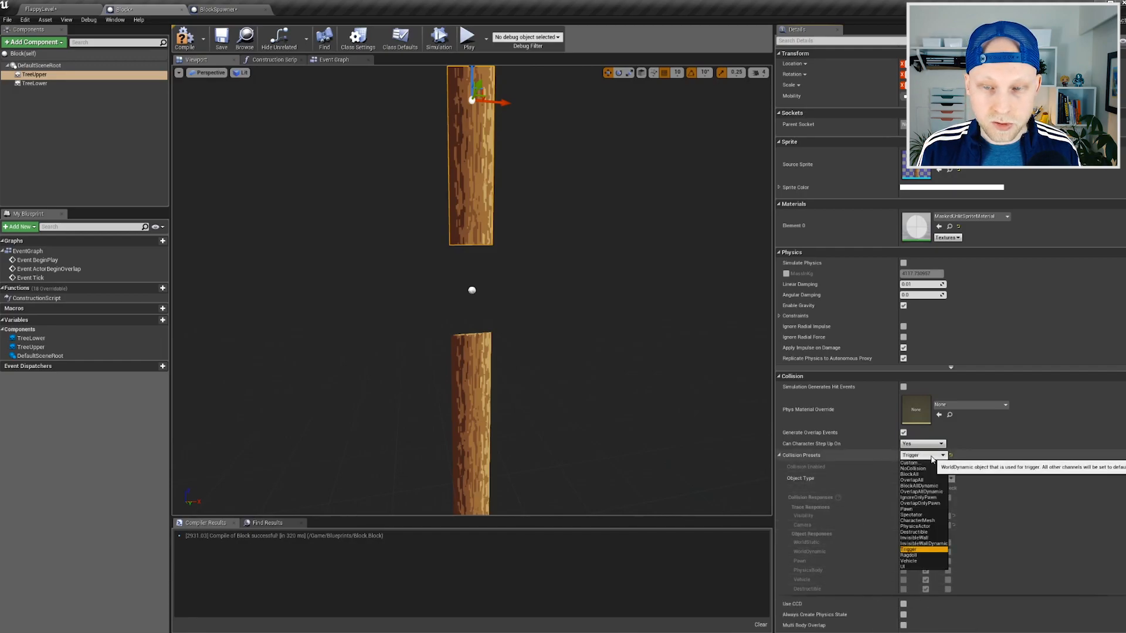
click(937, 488)
click(938, 455)
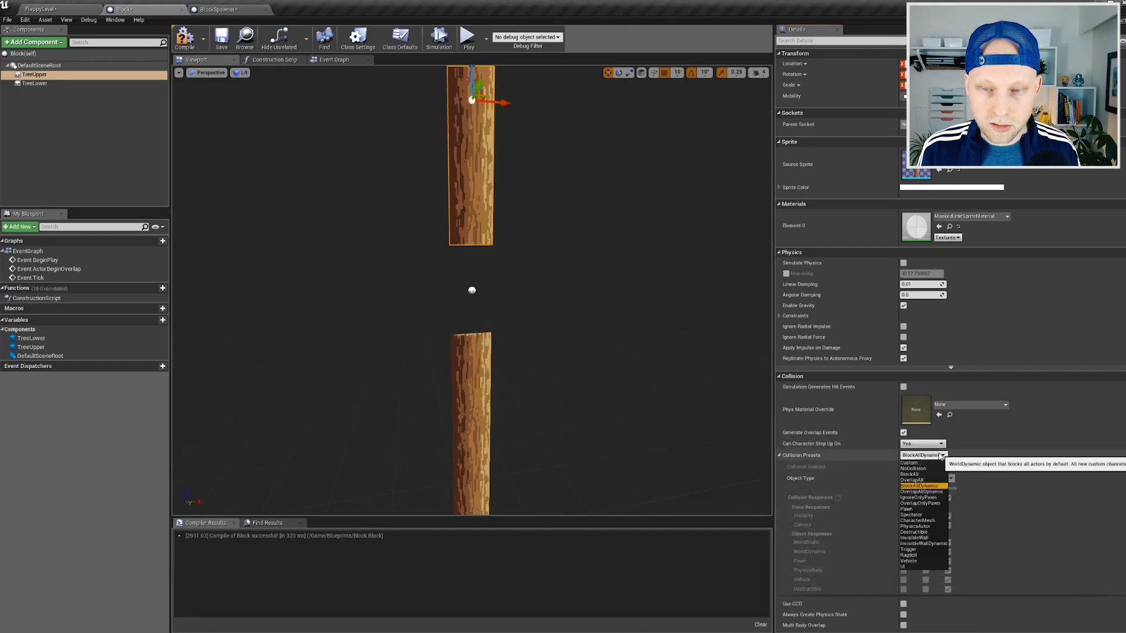
click(909, 549)
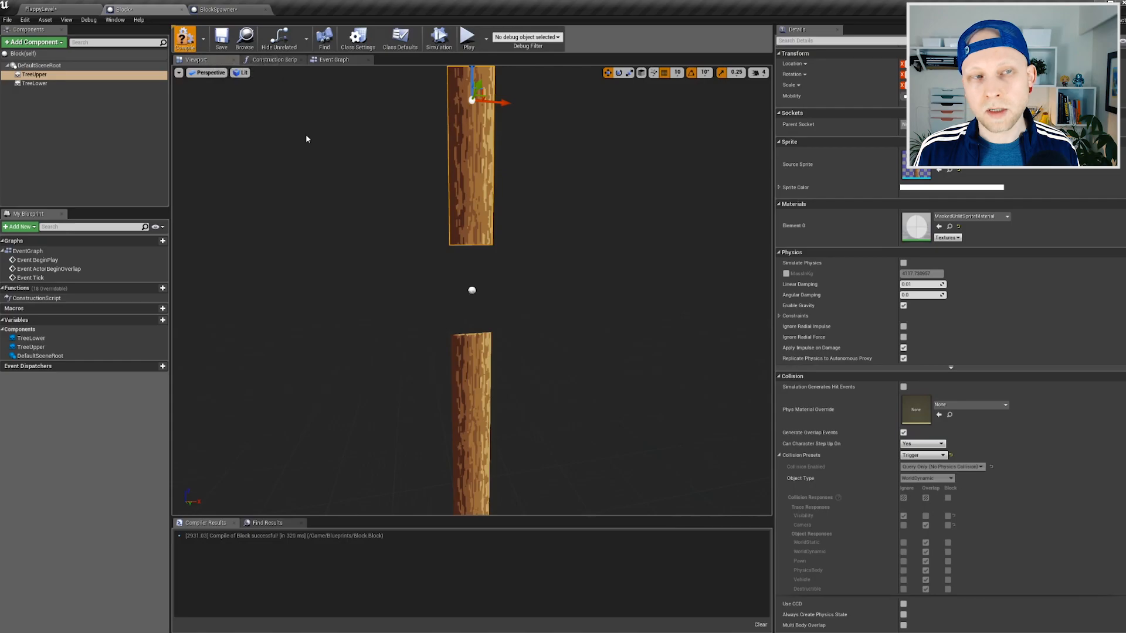
Set TreeLower's collision preset to Trigger as well and compile the Block blueprint.
key(F7)
click(471, 422)
click(924, 456)
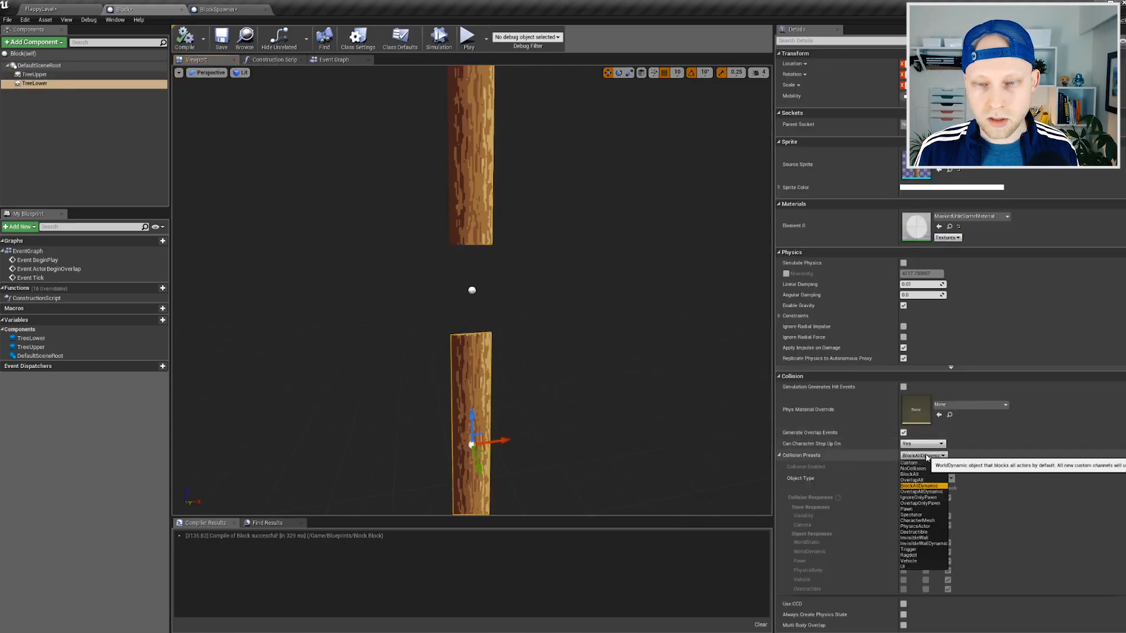
click(919, 559)
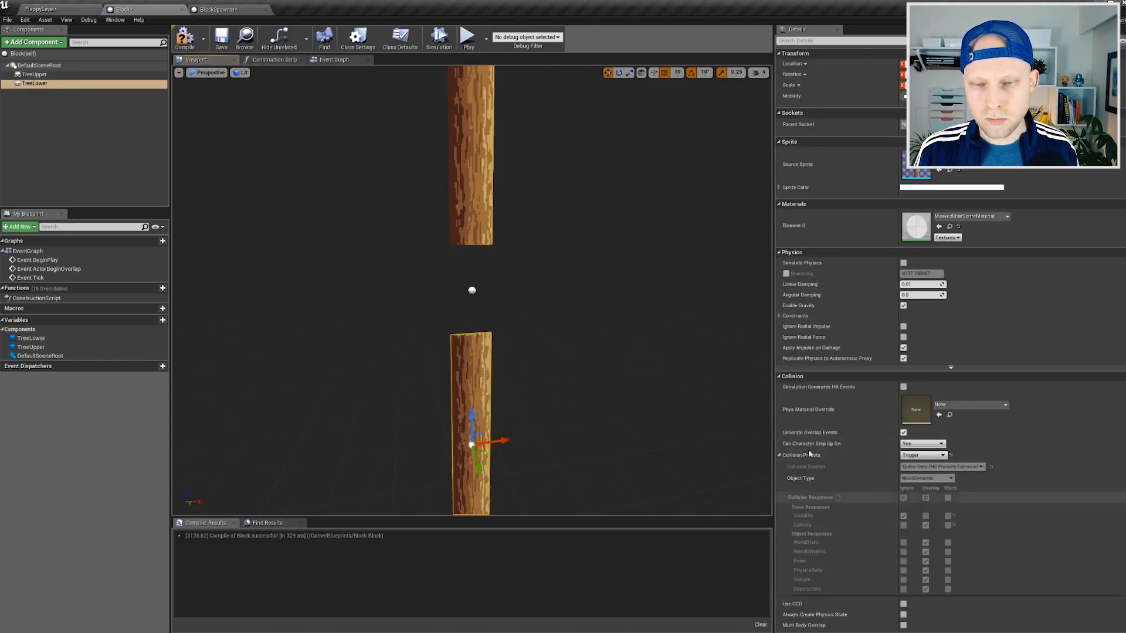
click(186, 38)
Play-test FlappyLevel again, flapping the character into the trees to check how their Trigger collision behaves.
click(53, 10)
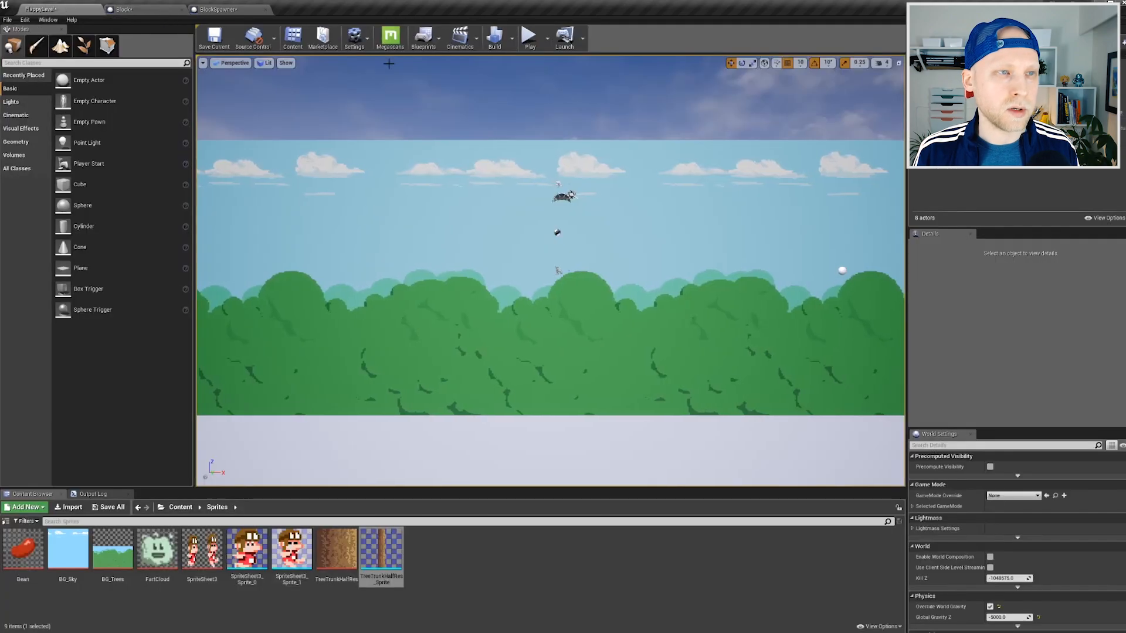
click(531, 39)
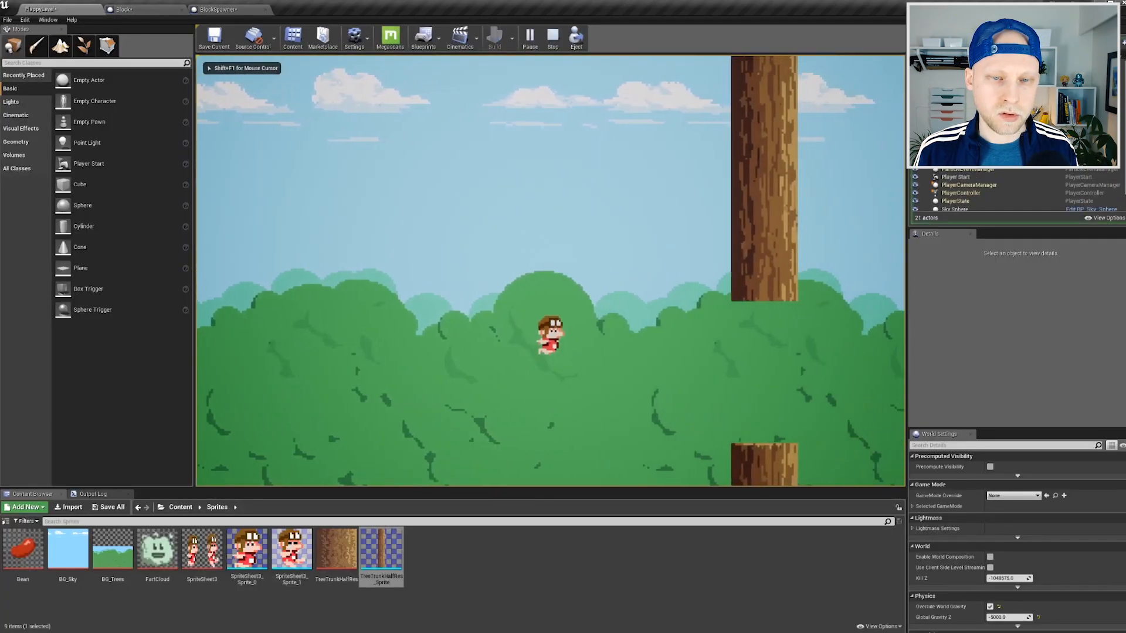
key(space)
key(space)
key(space)
key(space)
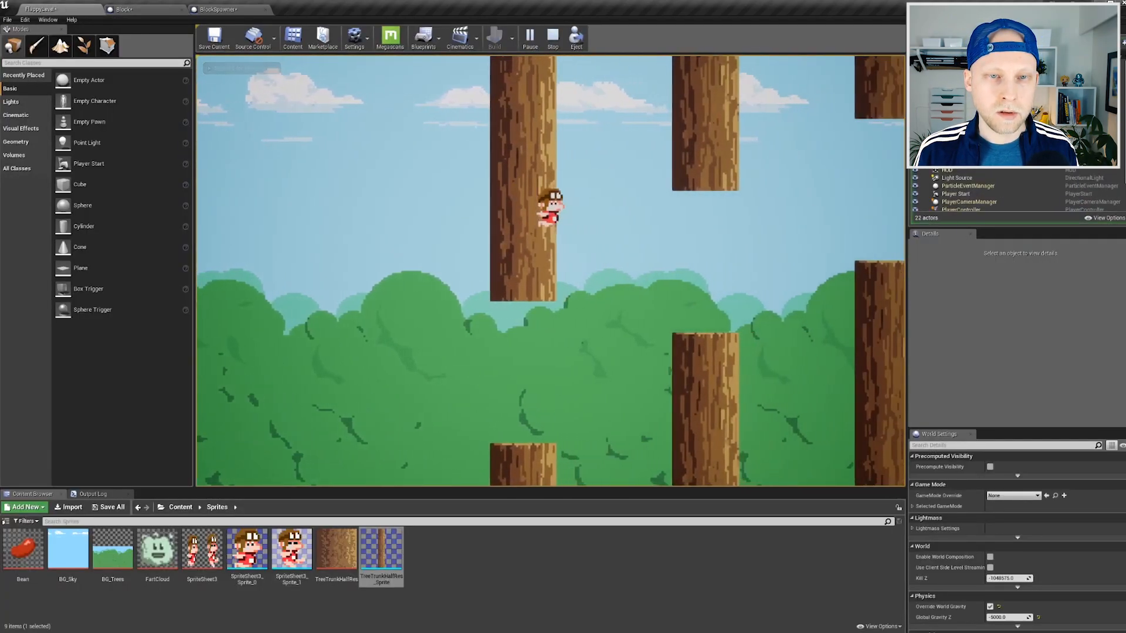
key(space)
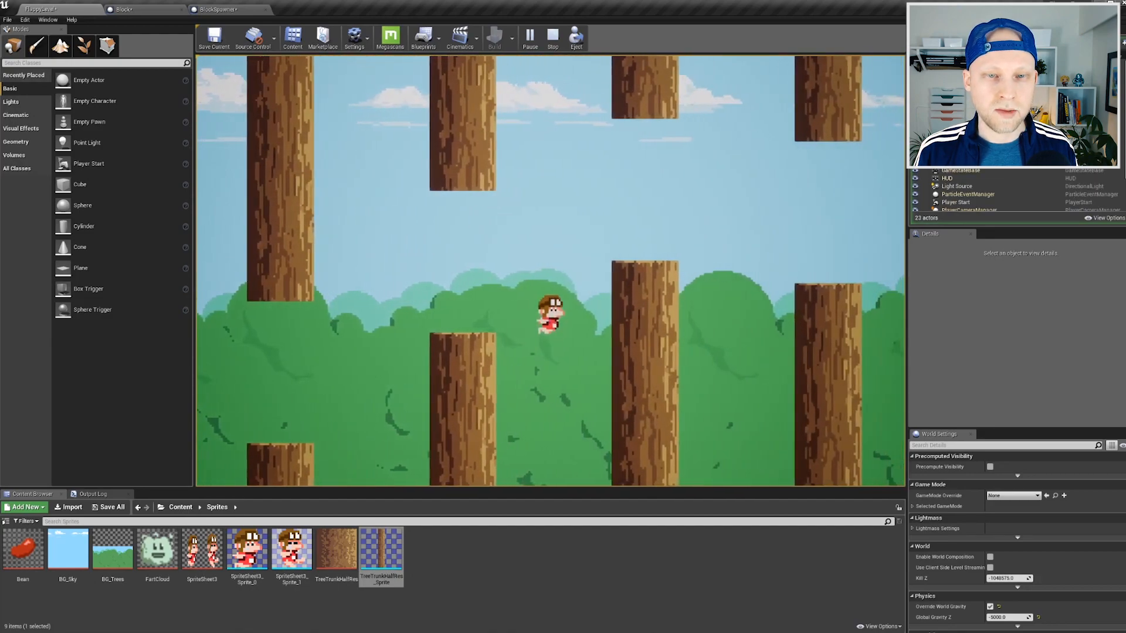
key(space)
key(space)
key(space)
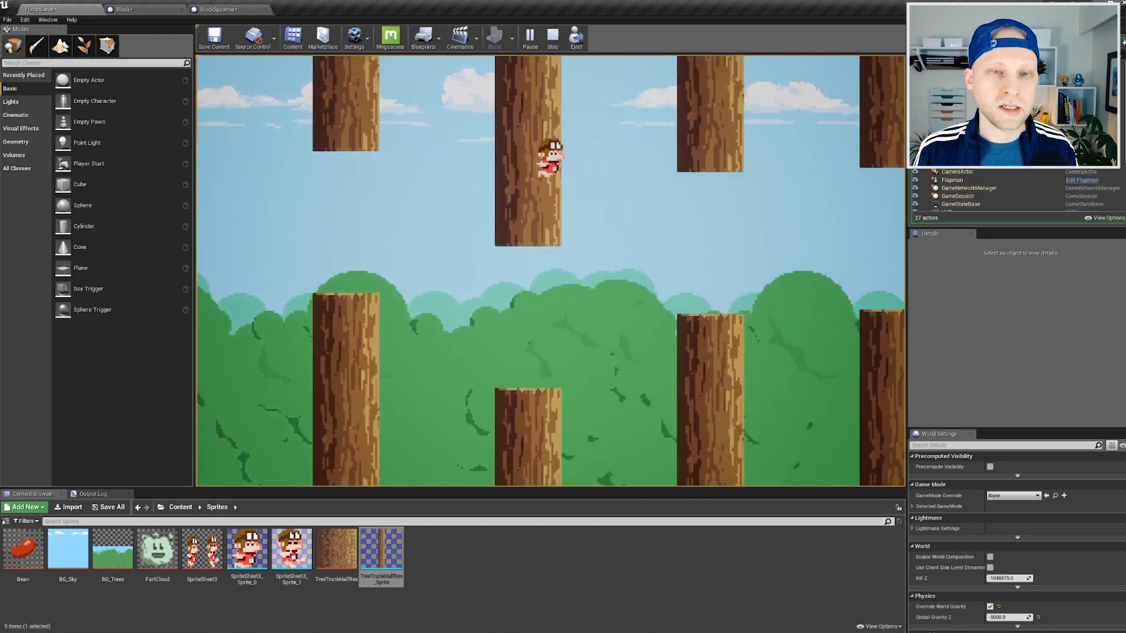
key(space)
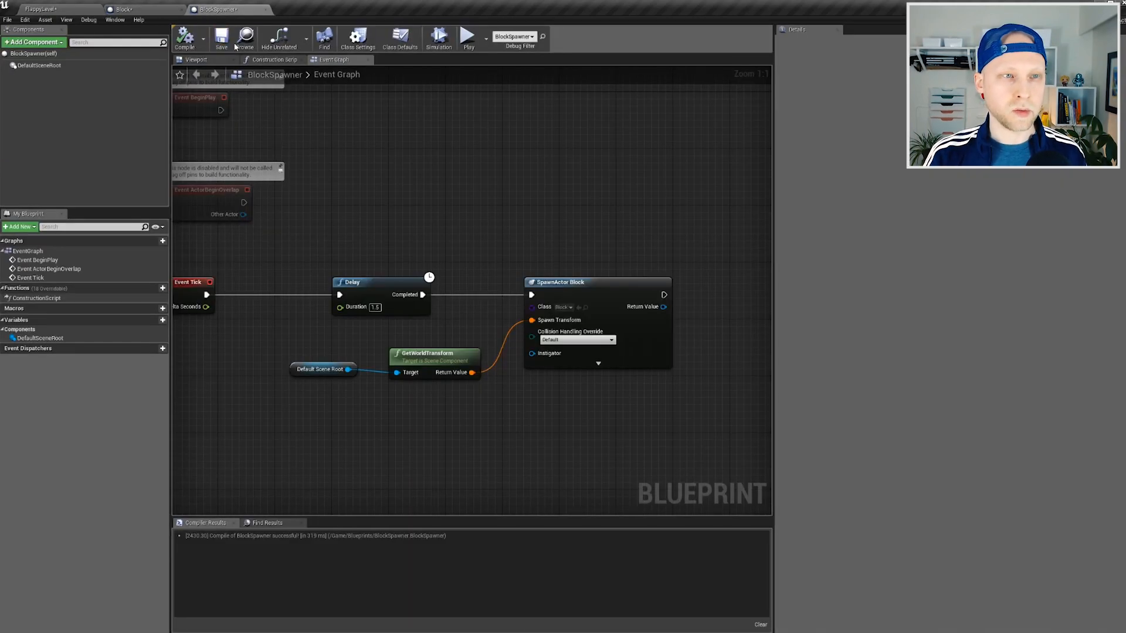
Return to FlappyLevel and open the Flapman blueprint from the Blueprints content folder.
click(216, 60)
click(88, 12)
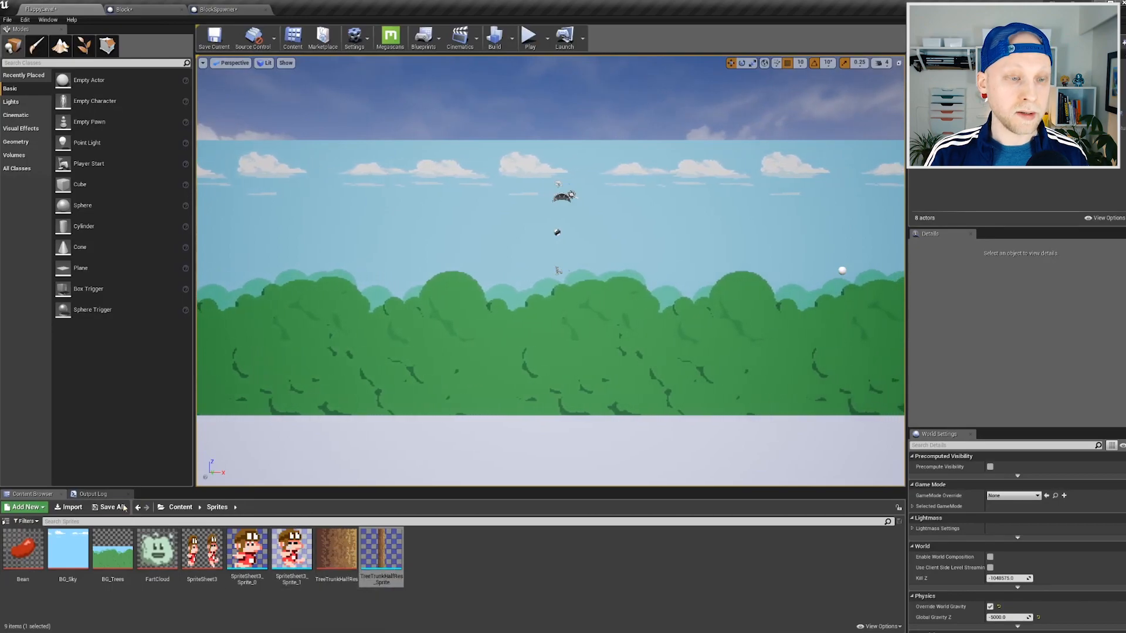
click(181, 507)
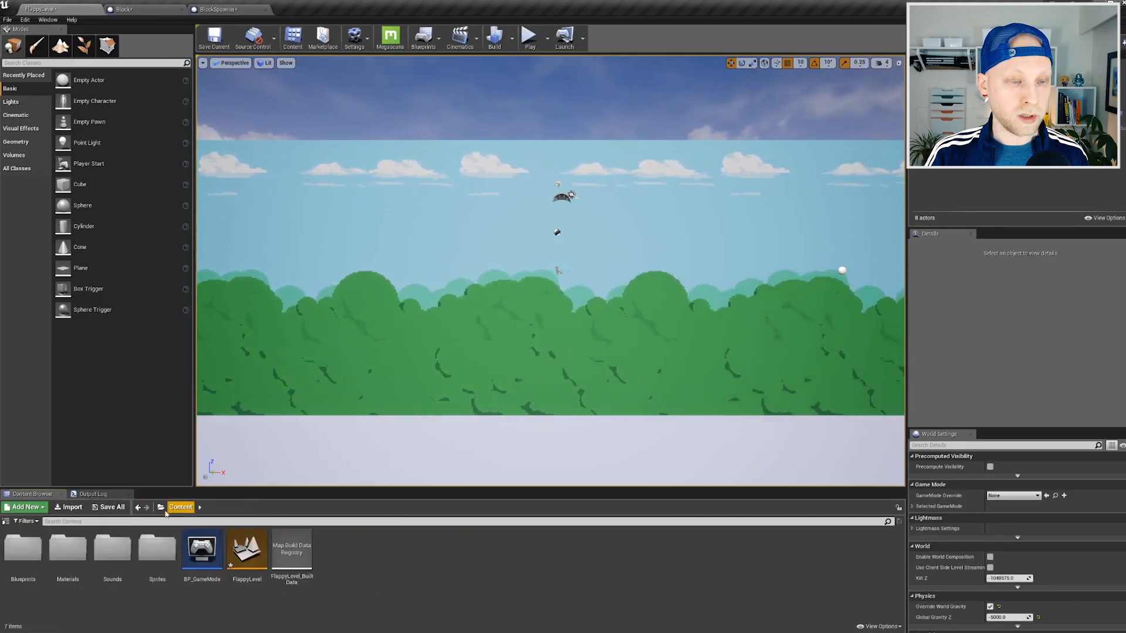
double_click(29, 554)
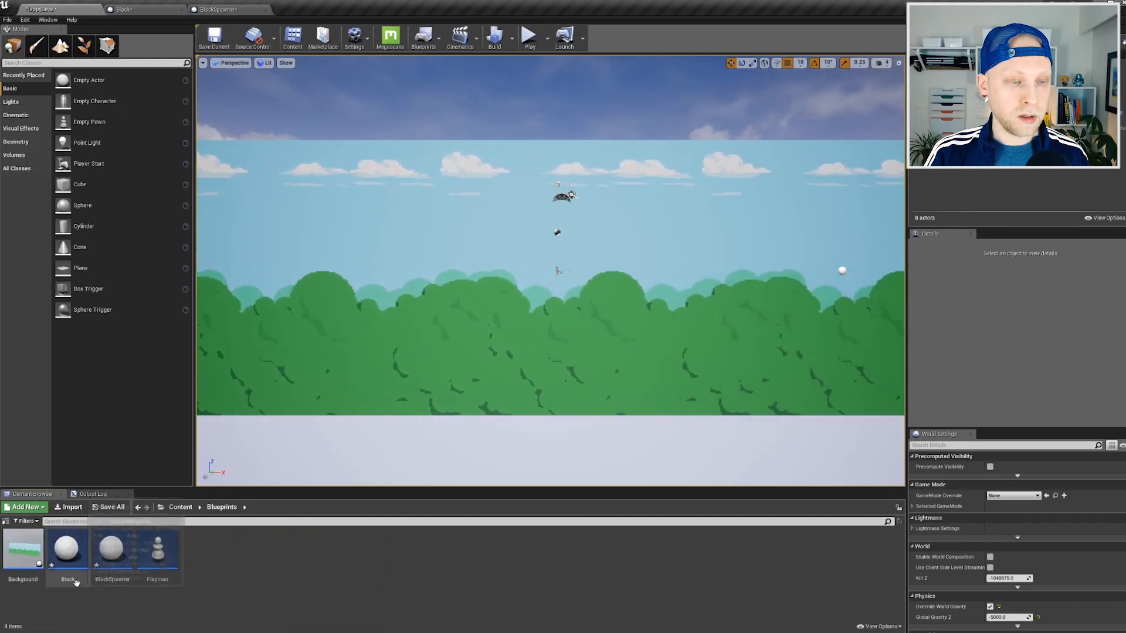
double_click(165, 556)
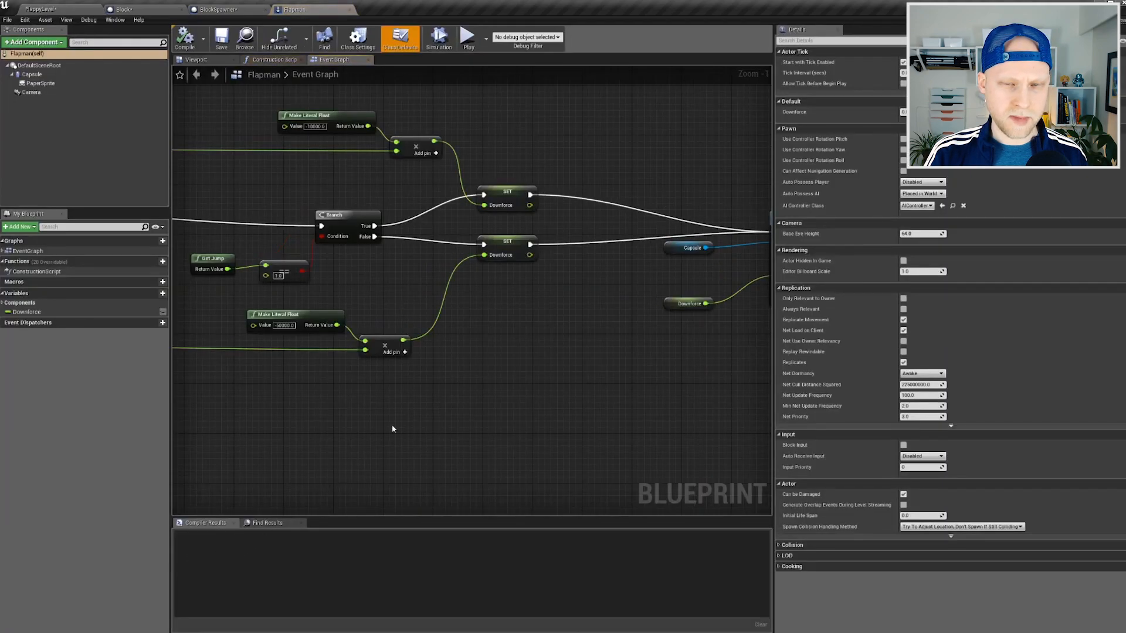
Spread out the disabled Event BeginPlay and Event ActorBeginOverlap nodes above Event Tick in Flapman's event graph.
drag(273, 188, 570, 285)
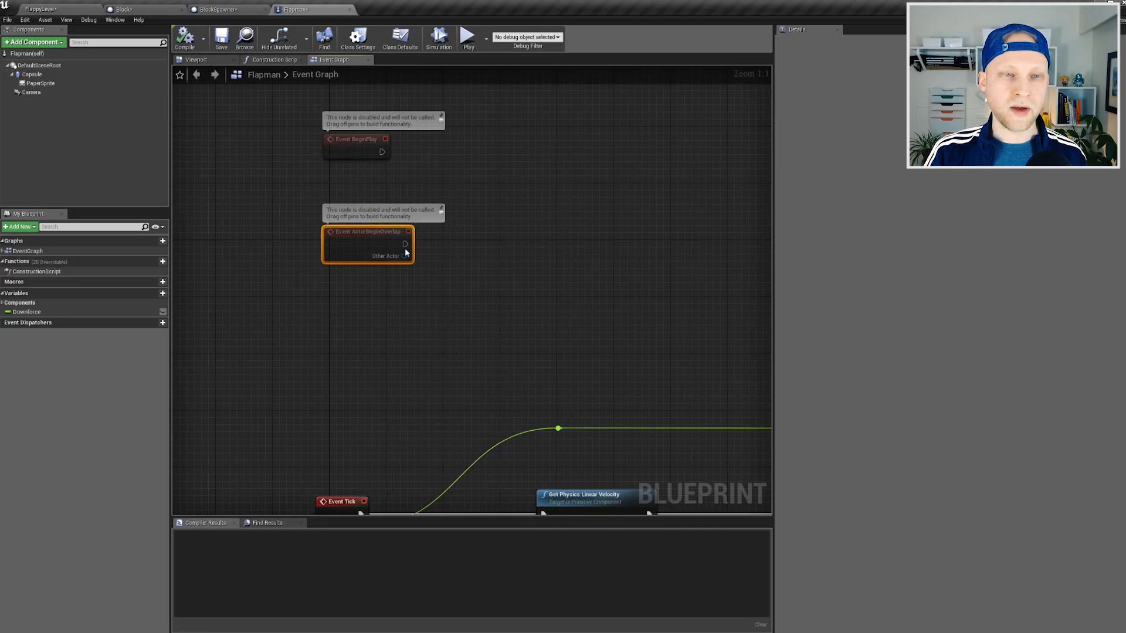
click(456, 249)
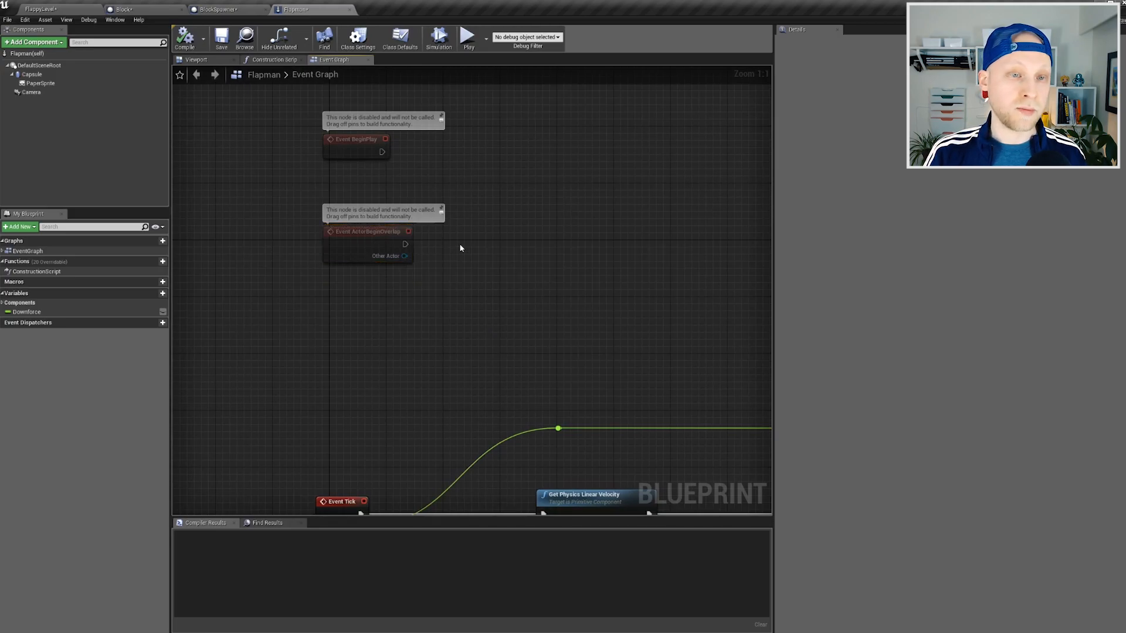
right_drag(460, 248, 484, 383)
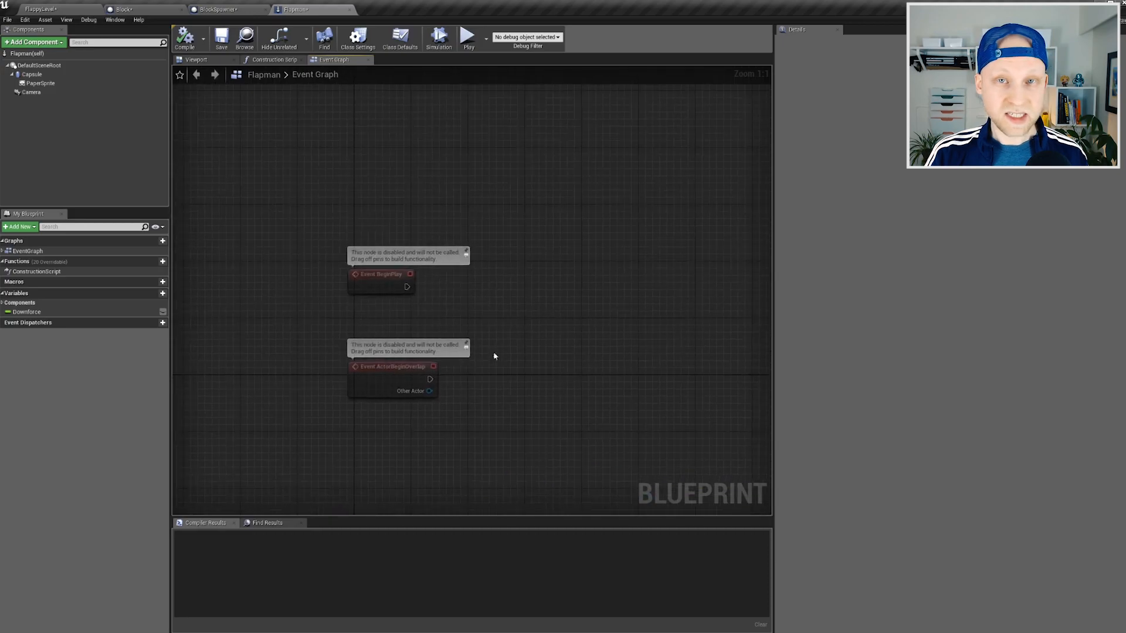
drag(387, 257, 387, 108)
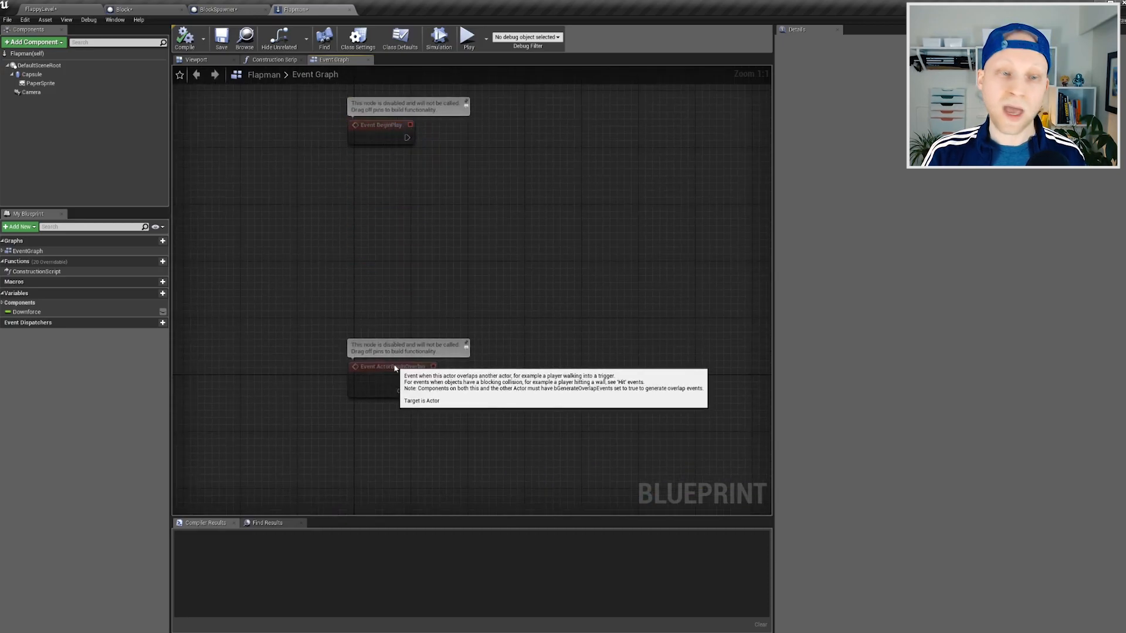
drag(387, 363, 399, 326)
key(Home)
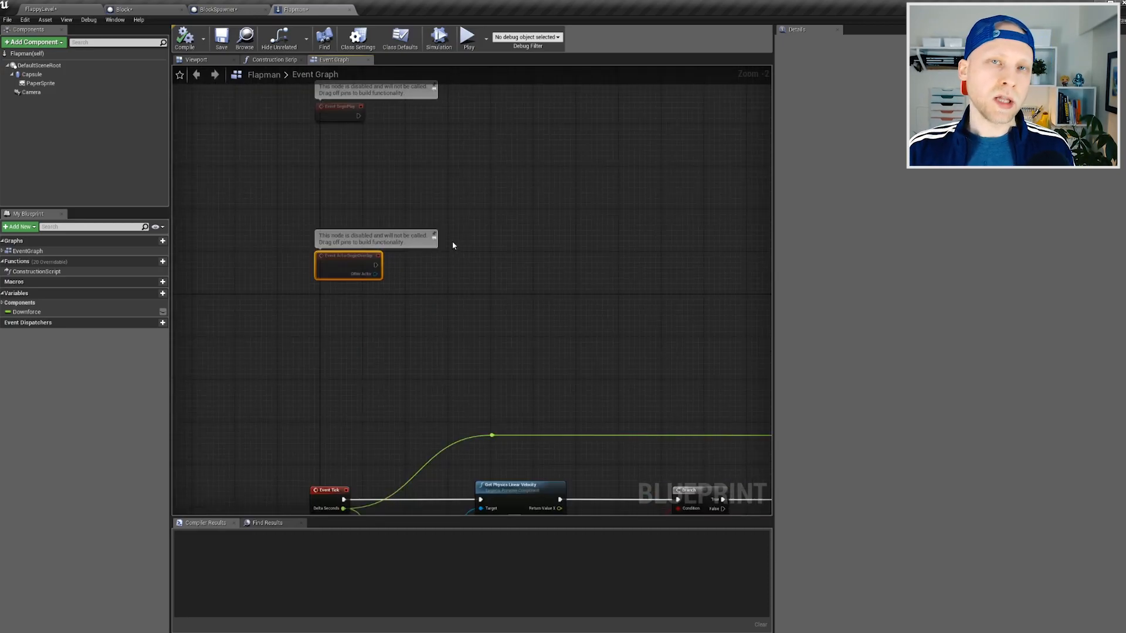
right_drag(477, 246, 477, 193)
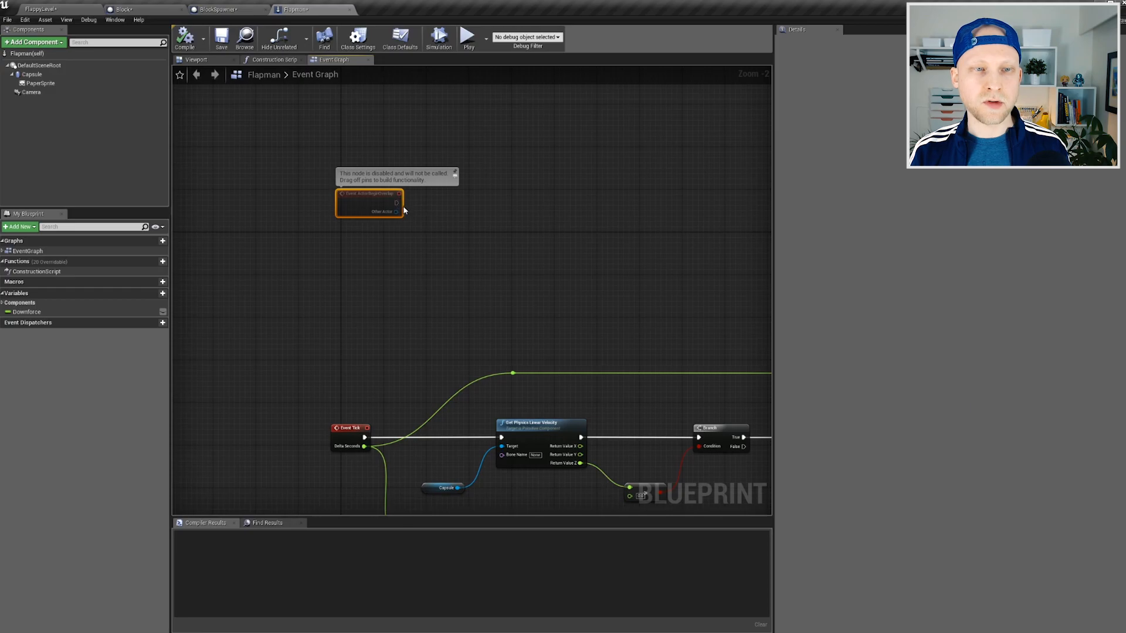
Add a Print String node driven by the execution output of Event ActorBeginOverlap.
drag(397, 203, 495, 209)
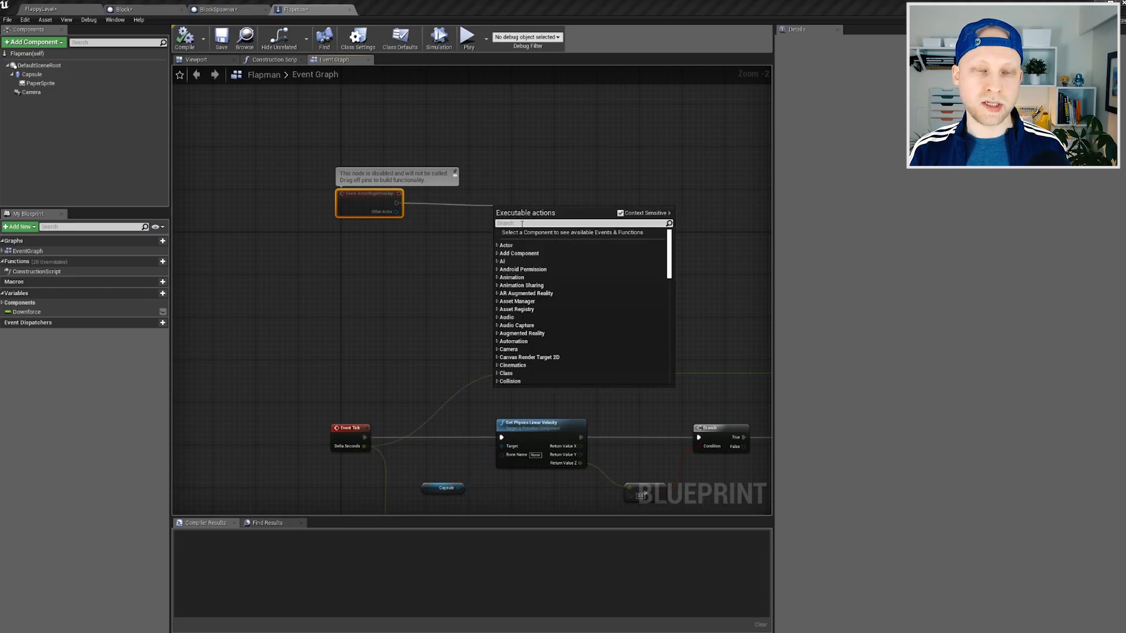
text(print)
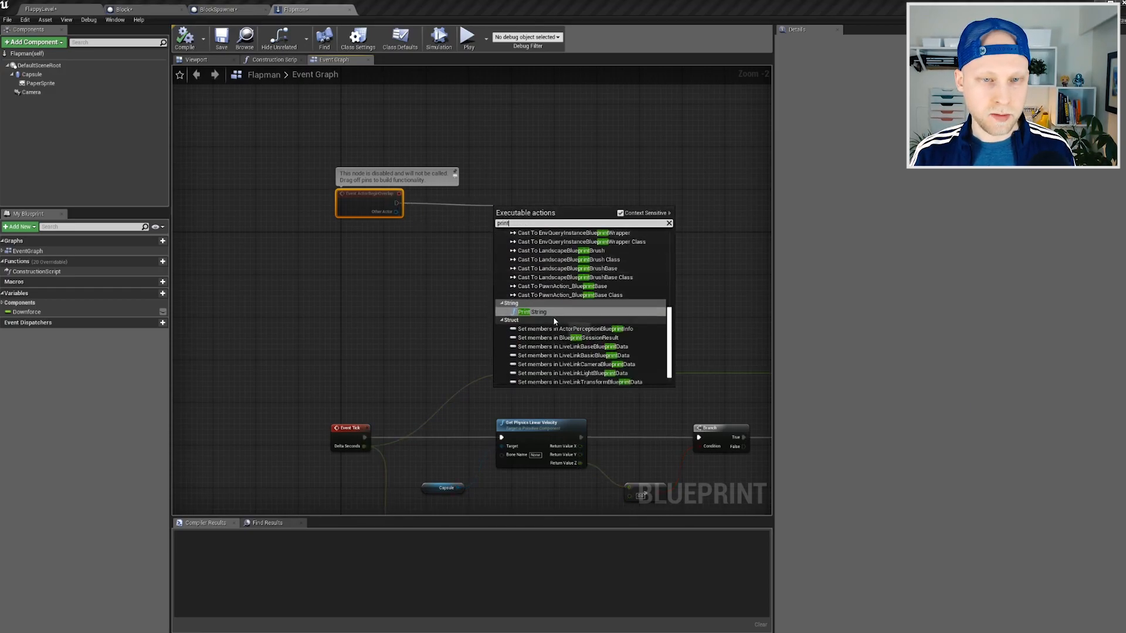
click(532, 312)
scroll(406, 210, up, 2)
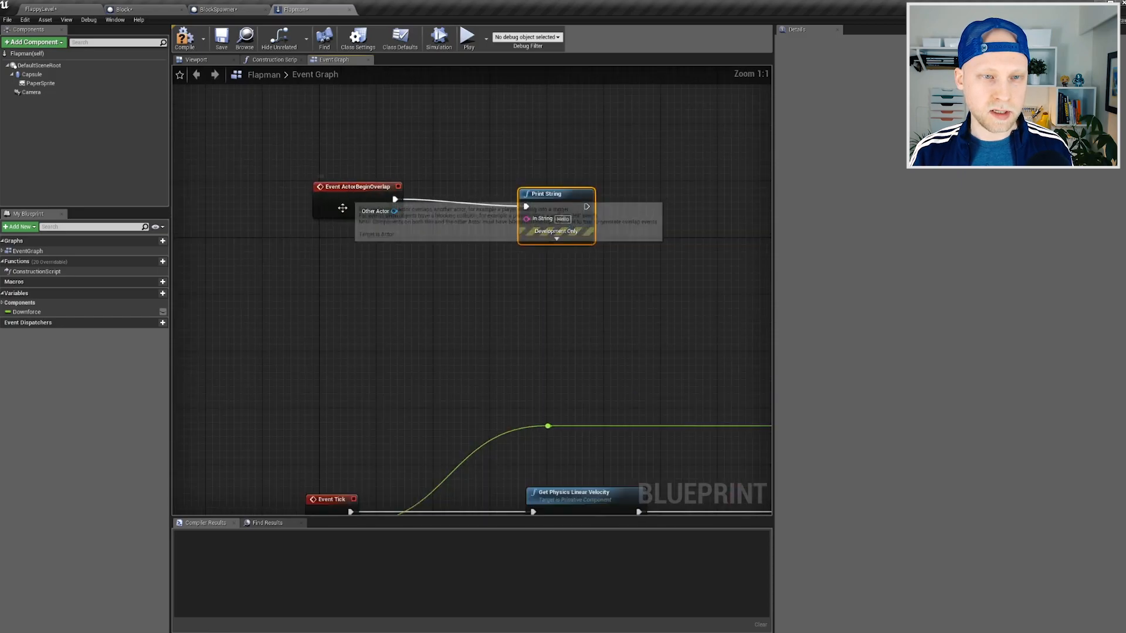
Feed Other Actor's display name into Print String's In String, space out both nodes, and compile Flapman.
drag(398, 215, 495, 250)
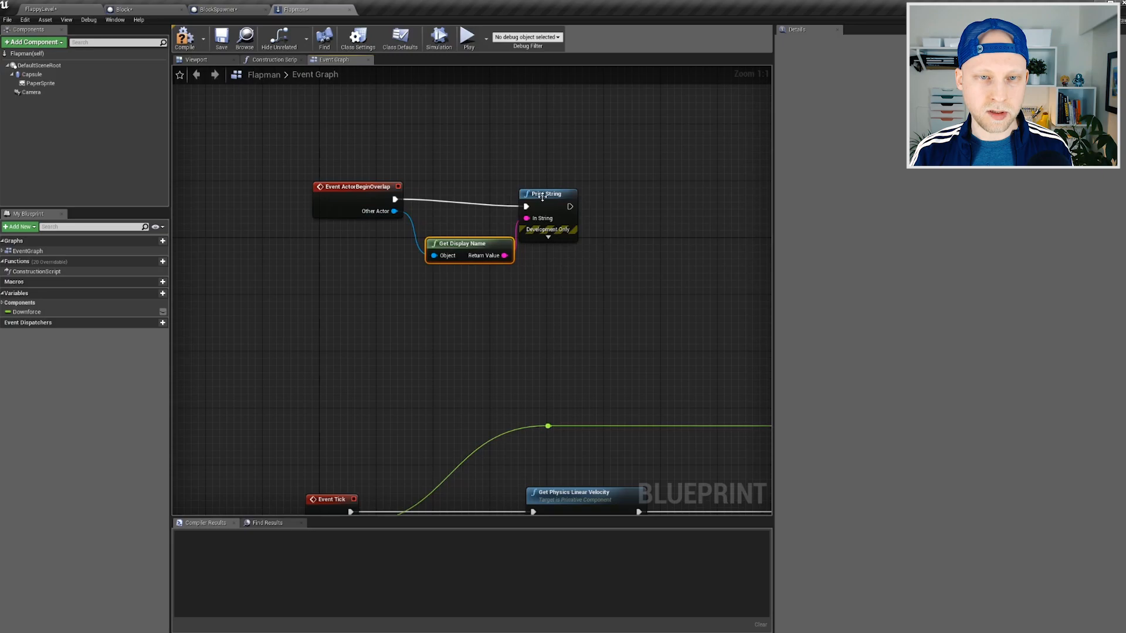
drag(548, 193, 606, 182)
drag(484, 244, 526, 224)
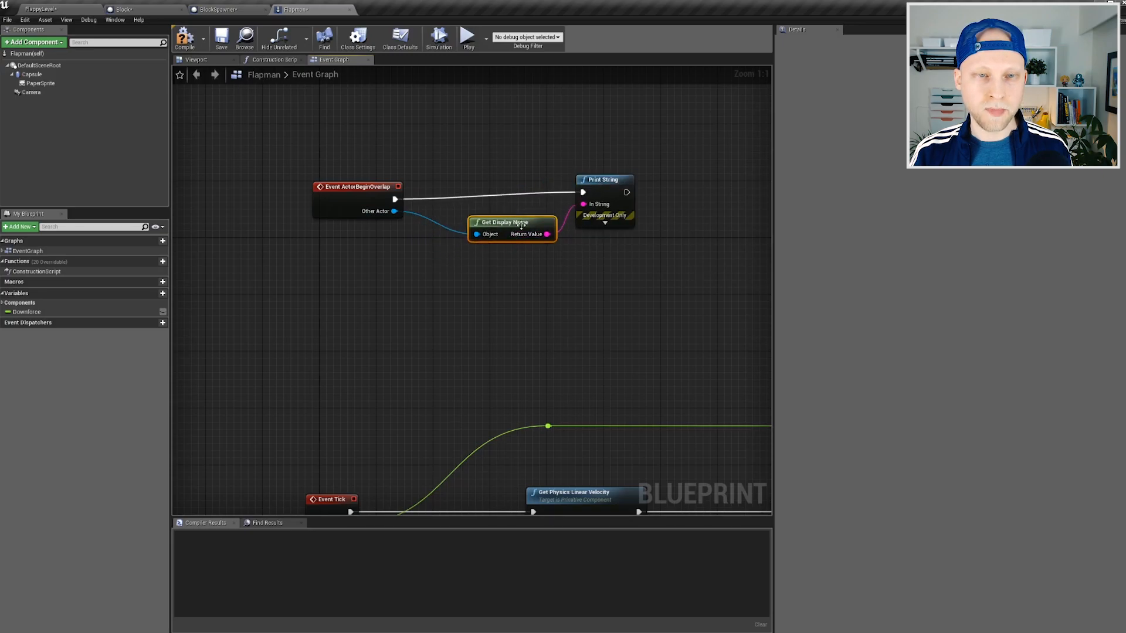
click(183, 37)
Play-test FlappyLevel, flapping the character into the trees to check which actor names the overlap event prints.
click(41, 9)
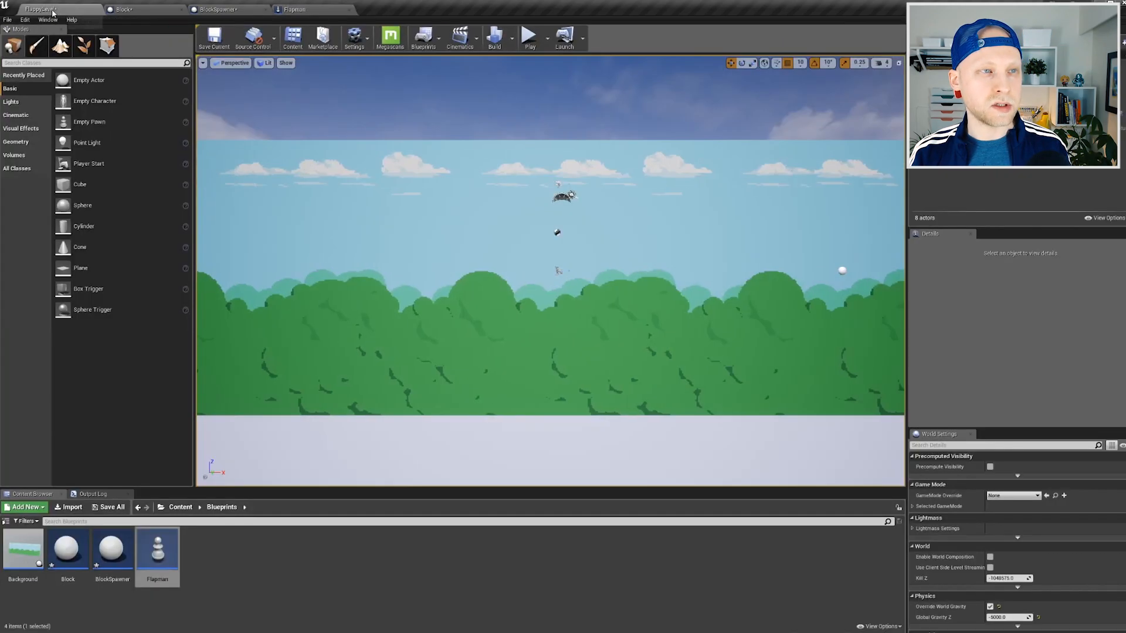
click(529, 38)
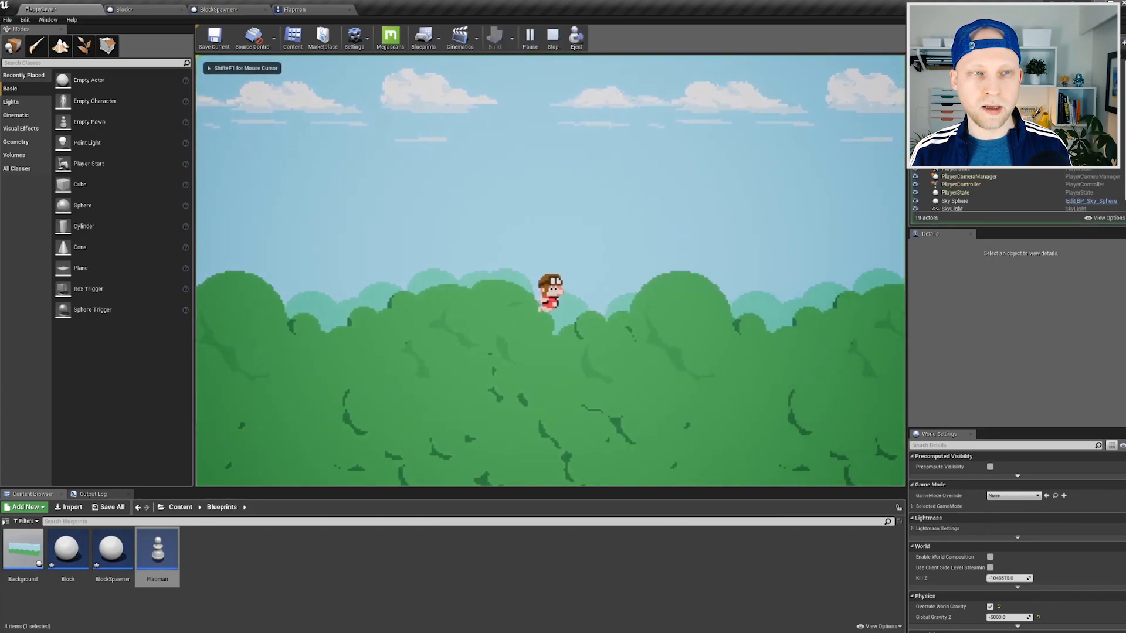
key(space)
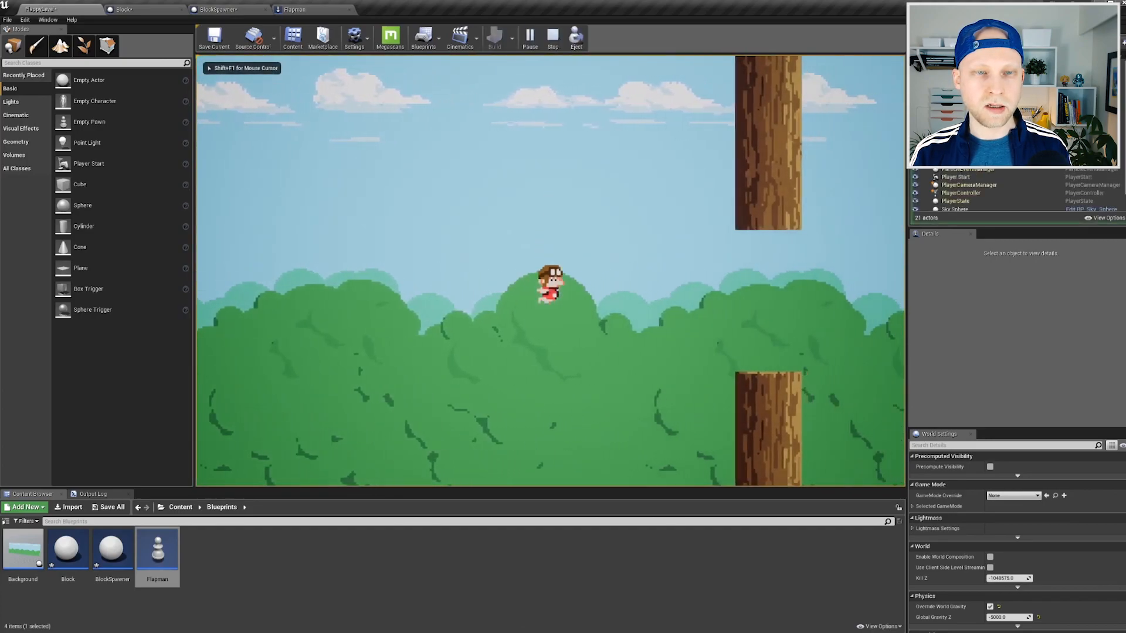
key(space)
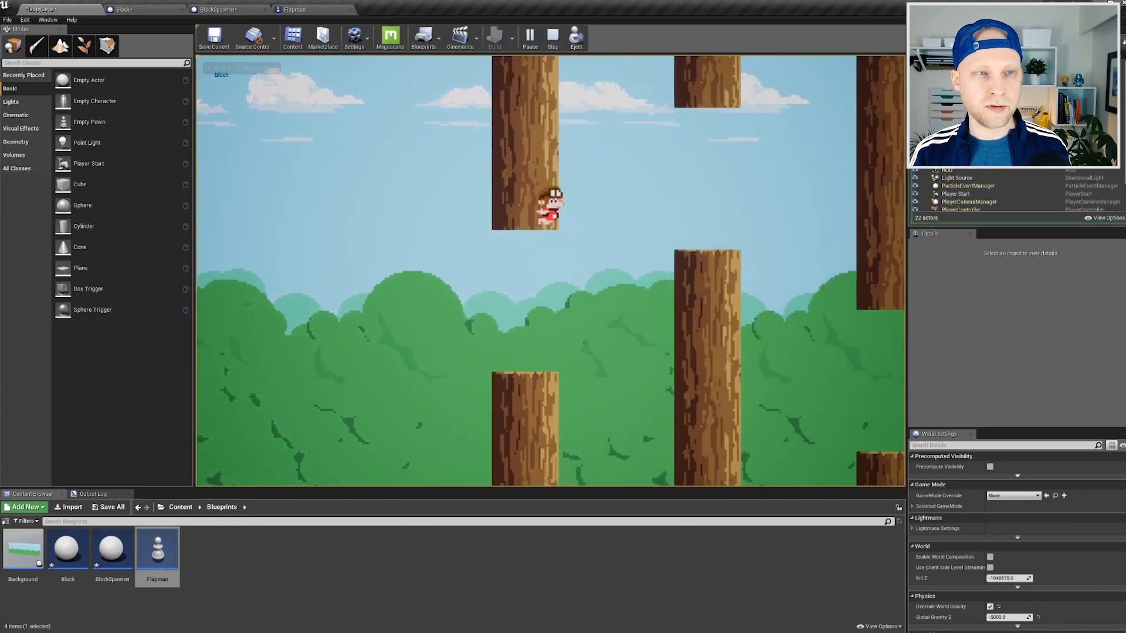
key(space)
key(space)
key(space)
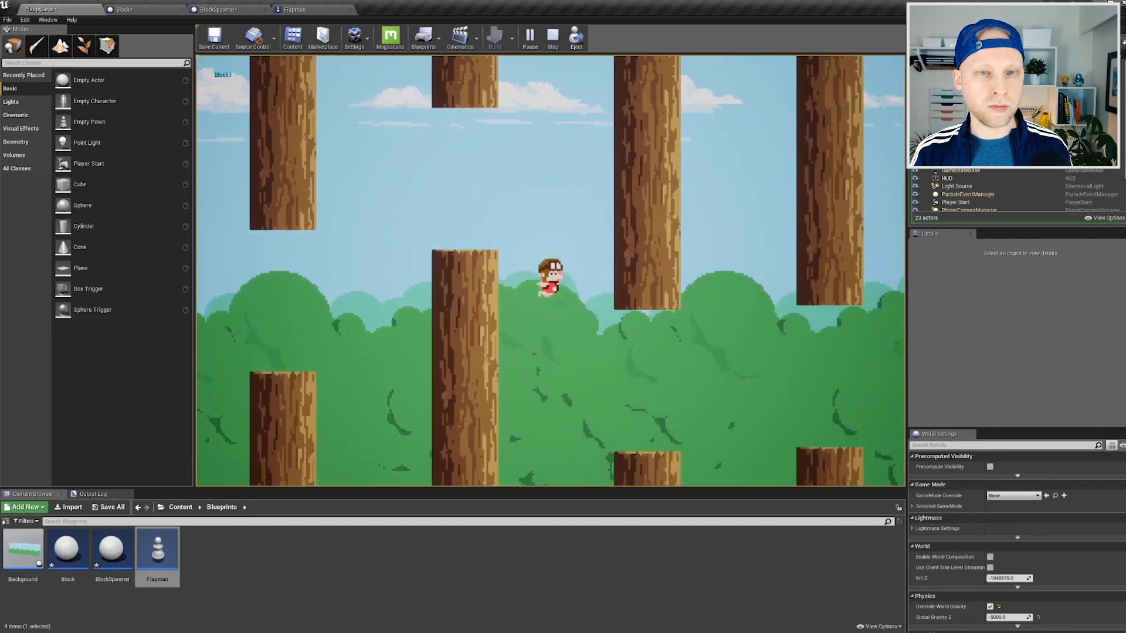
key(space)
key(space)
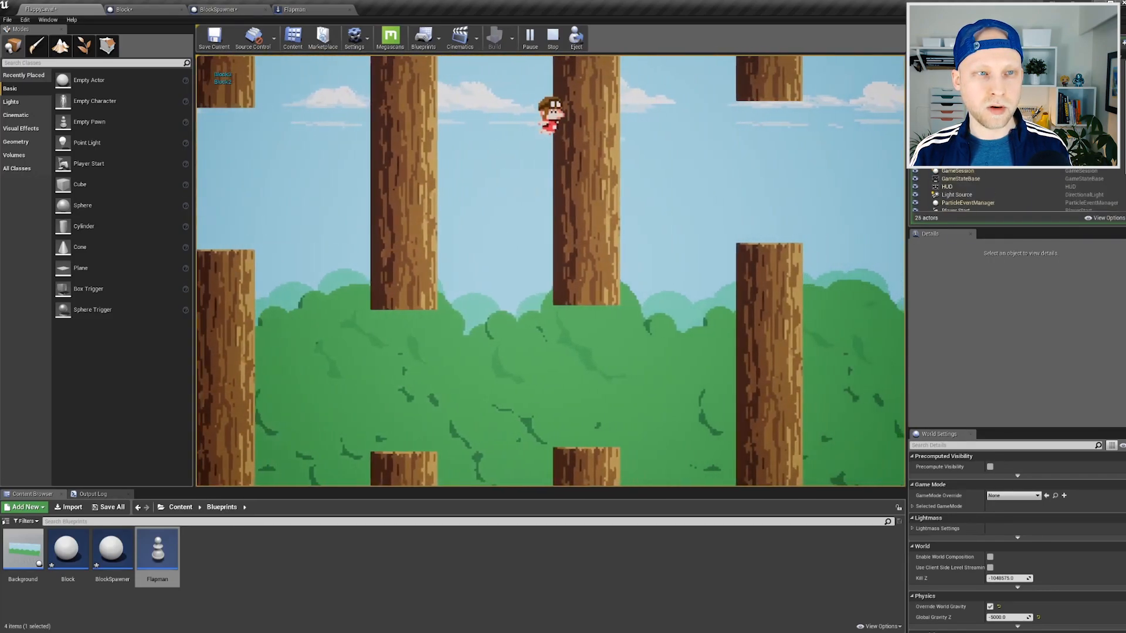
key(space)
key(Escape)
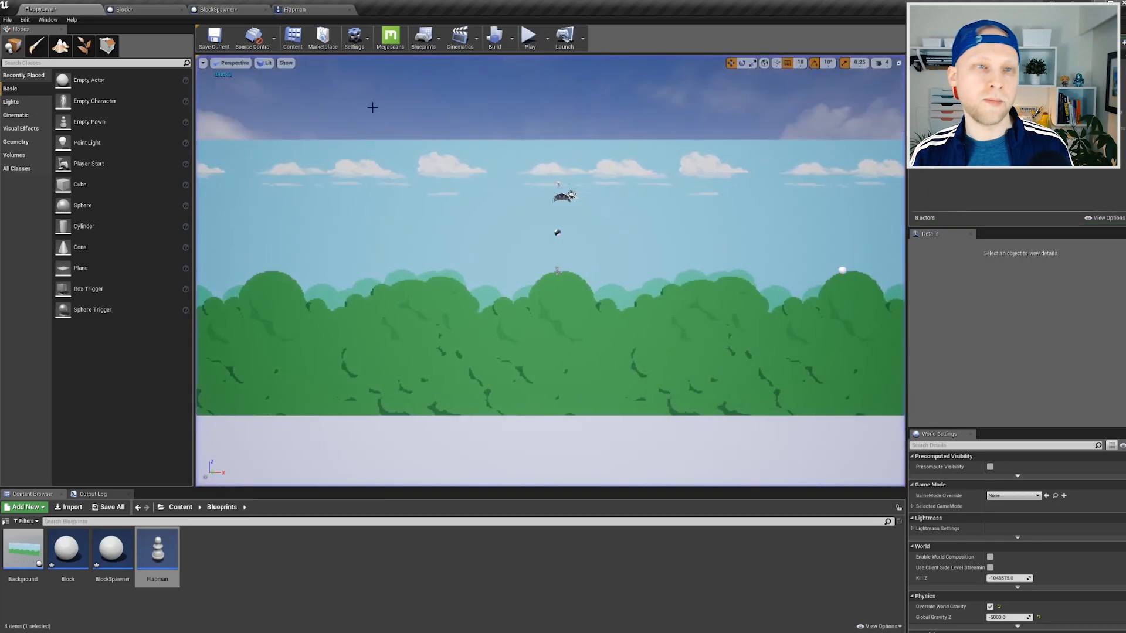
Return to the Flapman blueprint and delete the Print String and Get Display Name nodes.
click(298, 10)
right_drag(631, 275, 586, 254)
drag(640, 104, 419, 313)
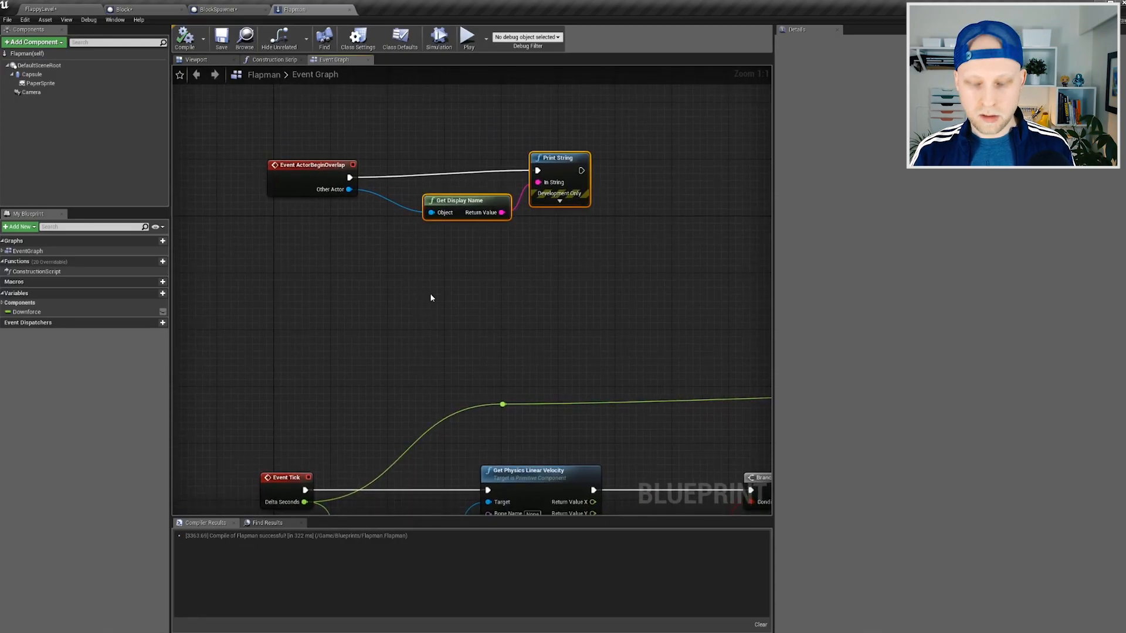
key(Delete)
right_drag(421, 177, 389, 198)
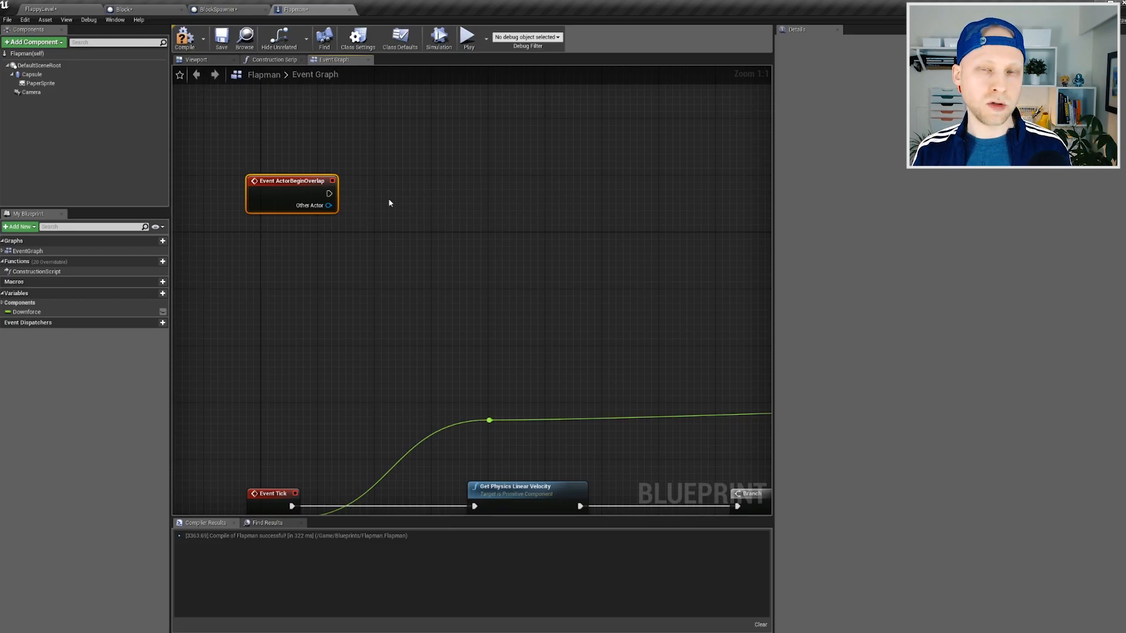
Add a Boolean variable named IsAlive to the Flapman blueprint.
scroll(487, 203, down, 2)
scroll(427, 240, down, 3)
scroll(427, 240, up, 3)
mouse_move(497, 273)
right_down()
mouse_move(460, 124)
mouse_move(488, 287)
right_up()
scroll(415, 236, up, 1)
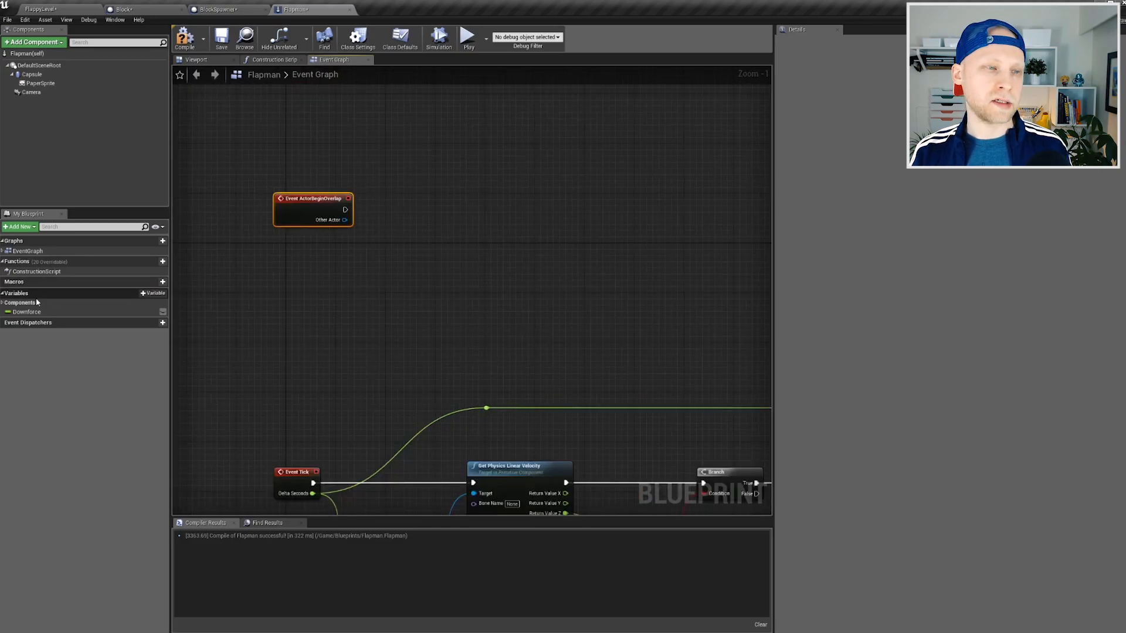
click(154, 294)
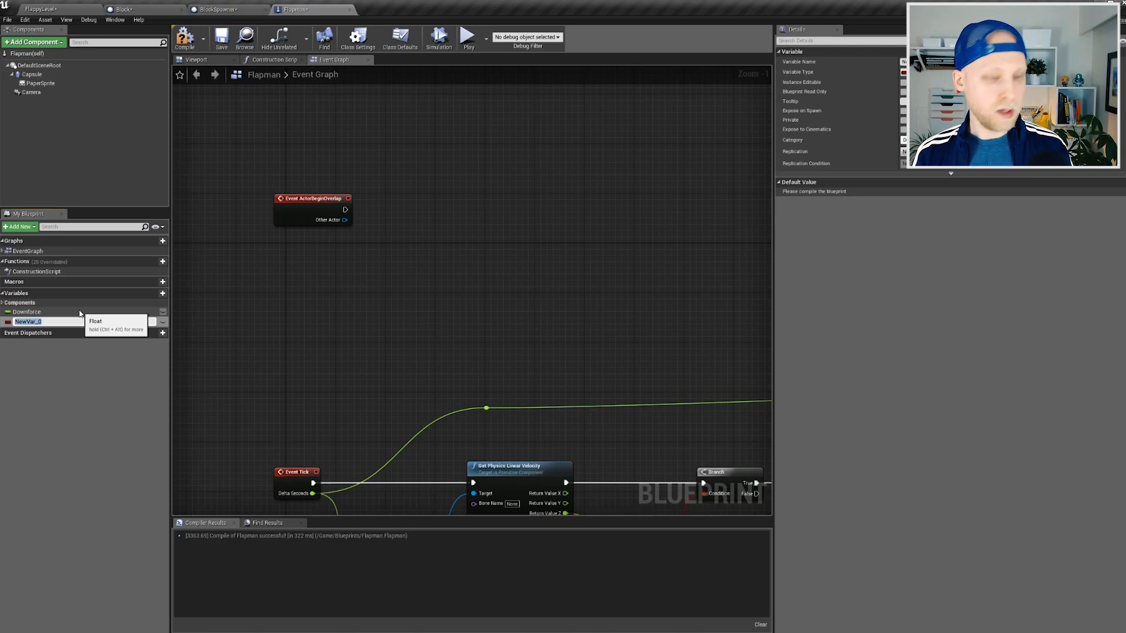
key(BackSpace)
text(IsAlive)
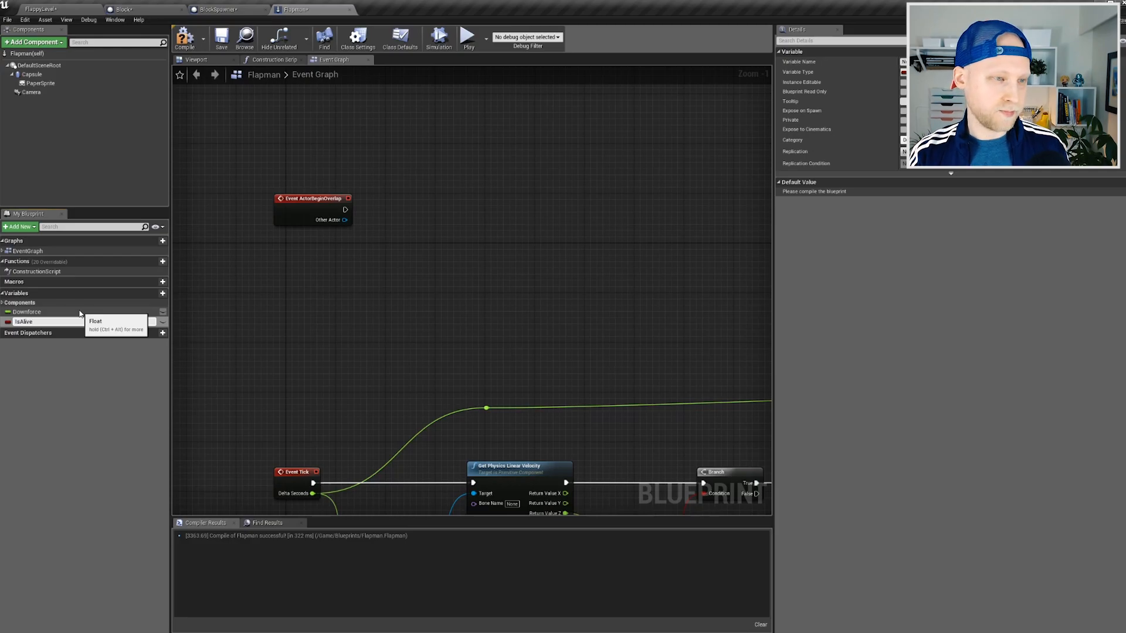
key(Return)
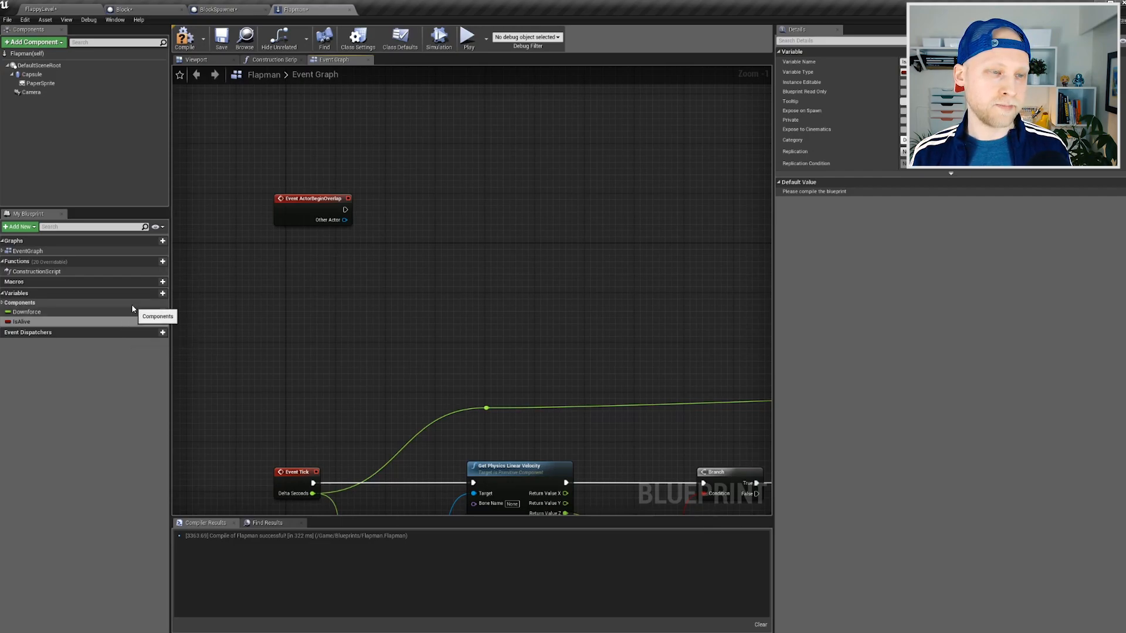
Compile Flapman, enable IsAlive's default value so it starts as true, and compile again.
click(82, 321)
click(183, 41)
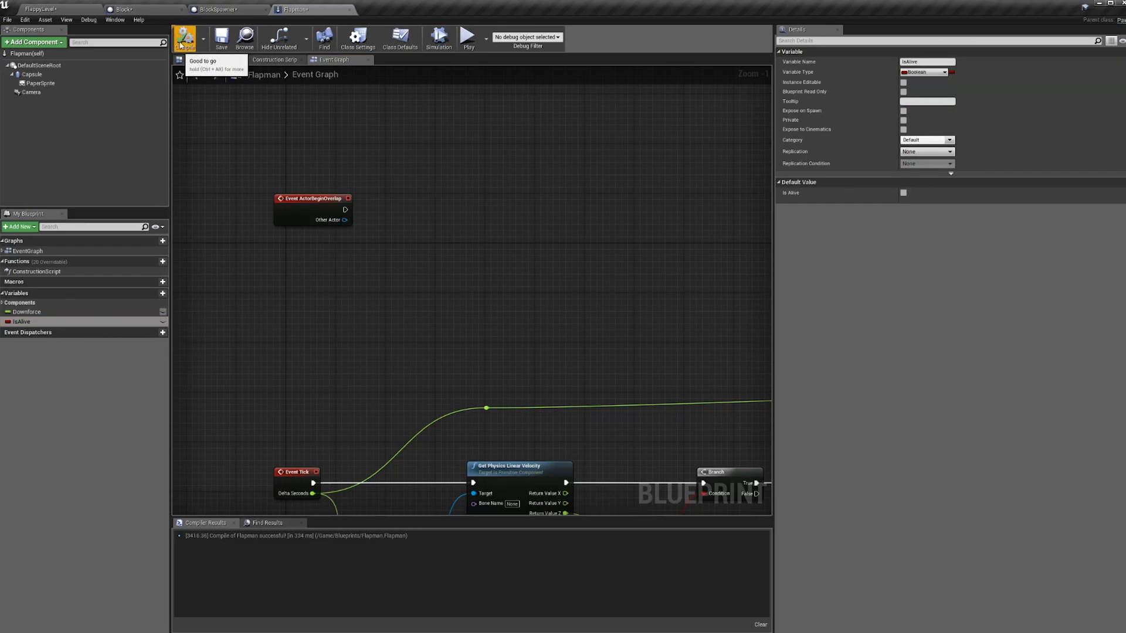
click(903, 193)
click(183, 38)
Place a Set IsAlive node beside Event ActorBeginOverlap.
scroll(371, 262, down, 1)
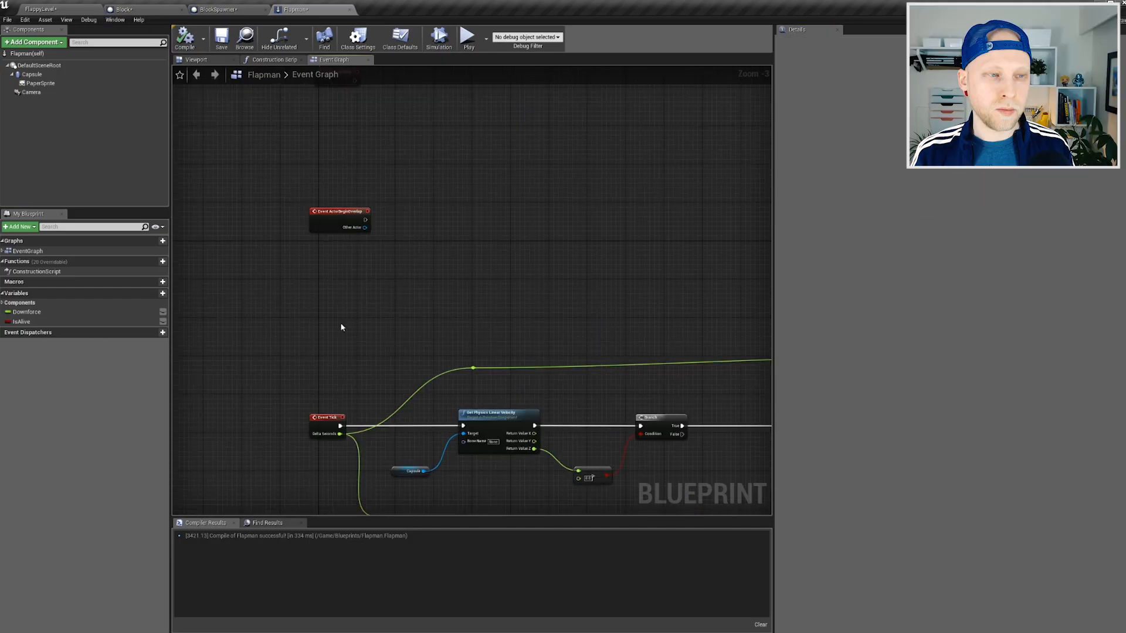
scroll(390, 212, up, 2)
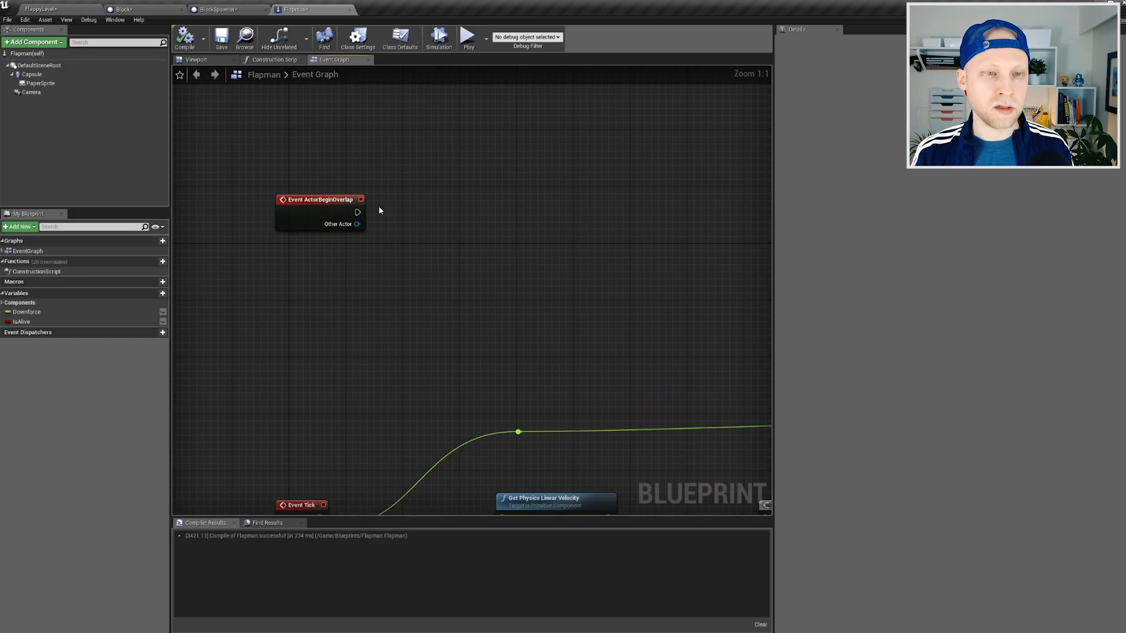
drag(357, 213, 445, 216)
drag(21, 322, 401, 232)
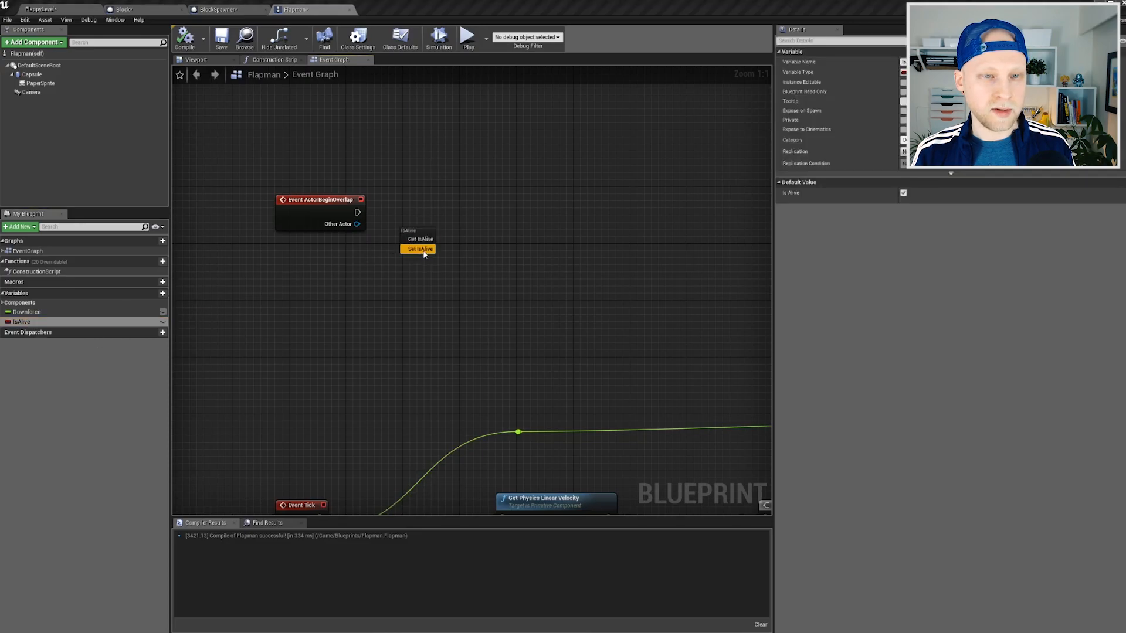
click(420, 249)
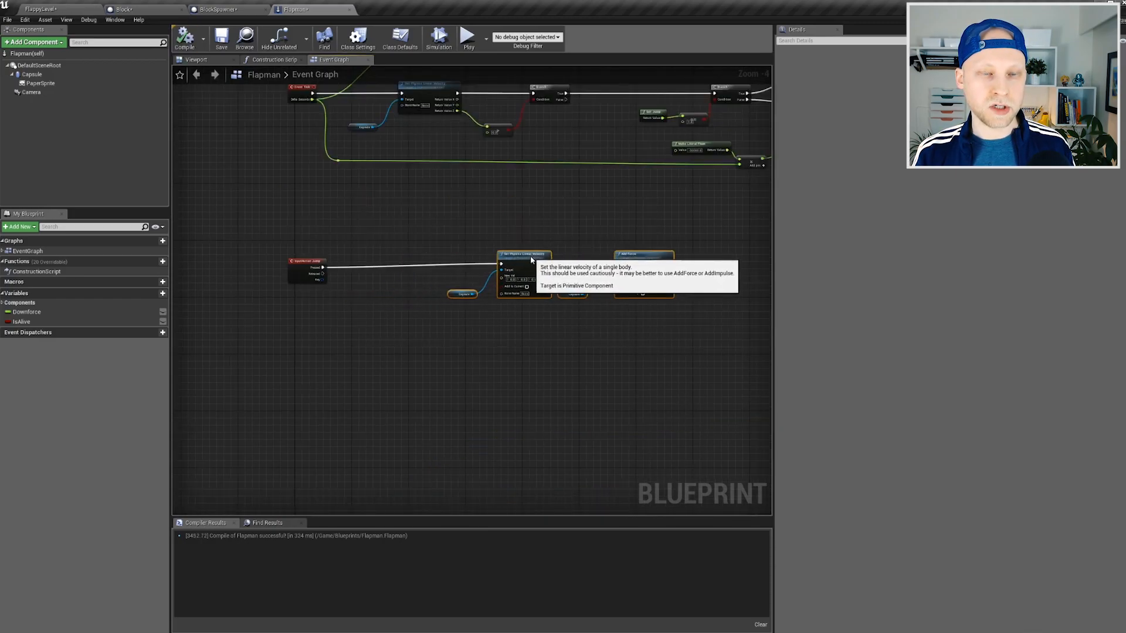
Add a Branch node after InputAction Jump, connect it to Pressed, and align it with the event.
scroll(363, 286, up, 2)
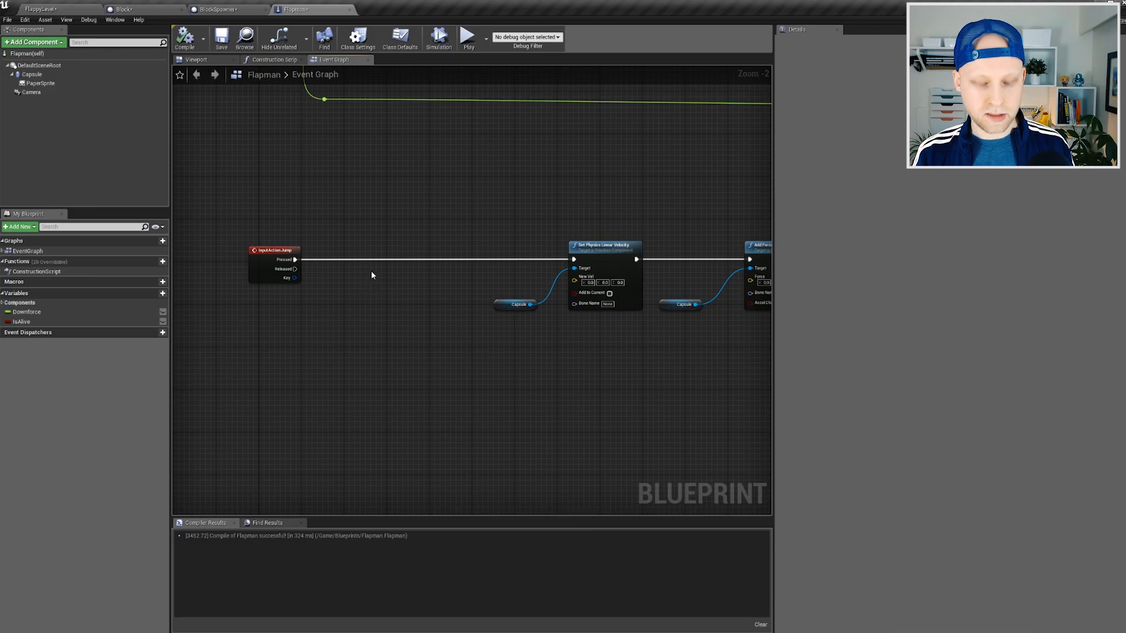
key(b)
click(364, 283)
scroll(362, 279, up, 1)
drag(373, 293, 284, 257)
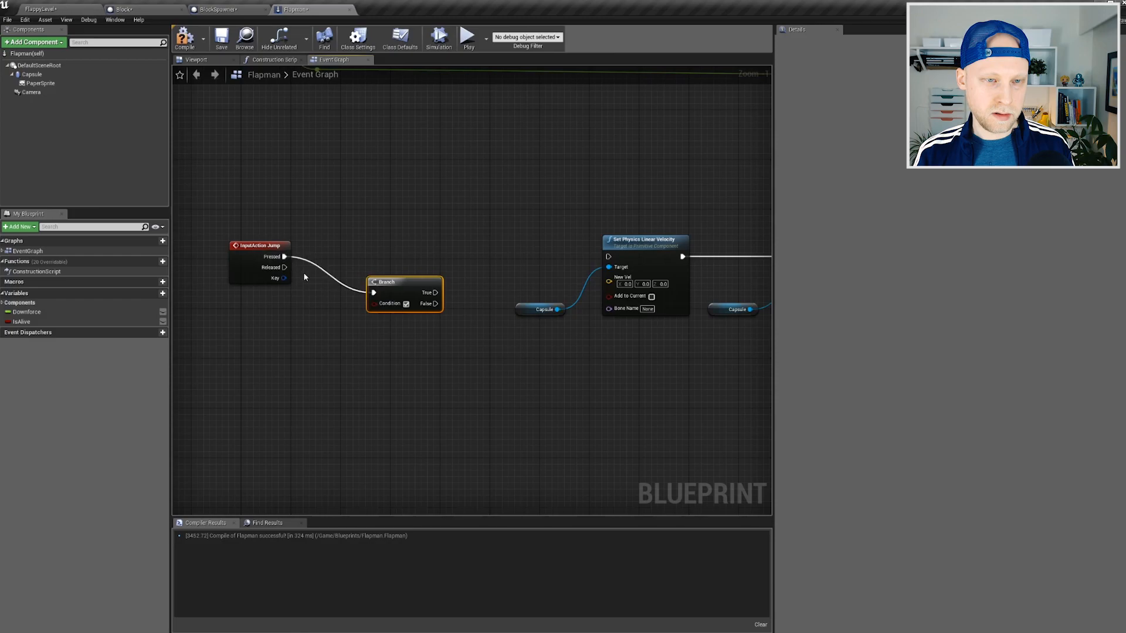
drag(386, 282, 390, 246)
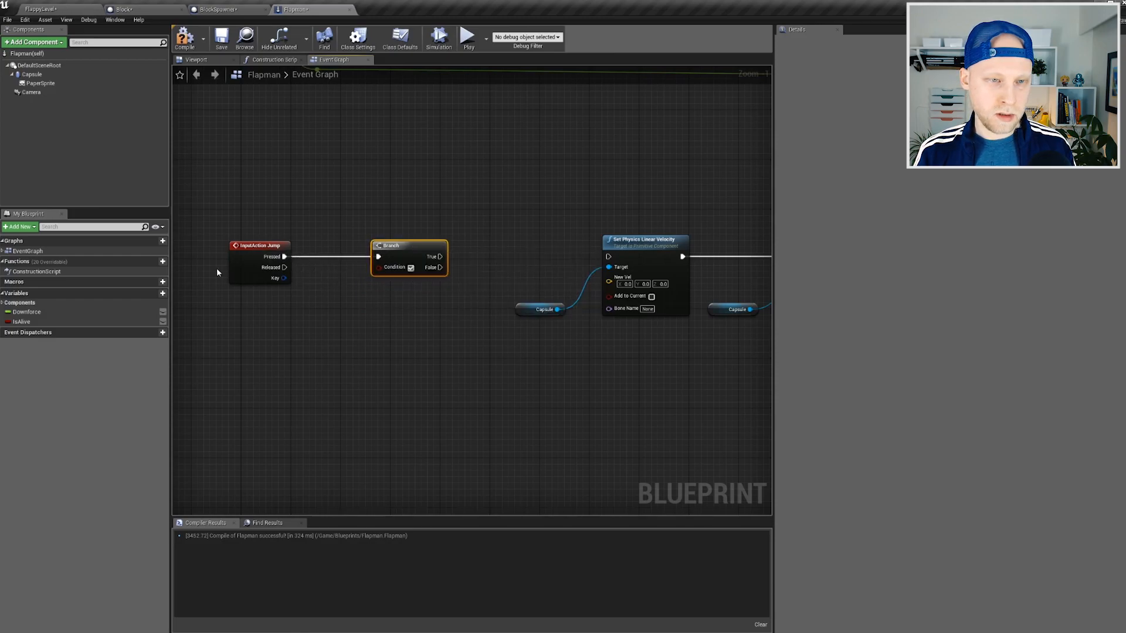
Use a Get IsAlive node as the Branch condition and connect True to Set Physics Linear Velocity.
drag(74, 321, 356, 314)
click(343, 316)
drag(386, 272, 386, 272)
drag(336, 305, 343, 293)
drag(410, 245, 429, 246)
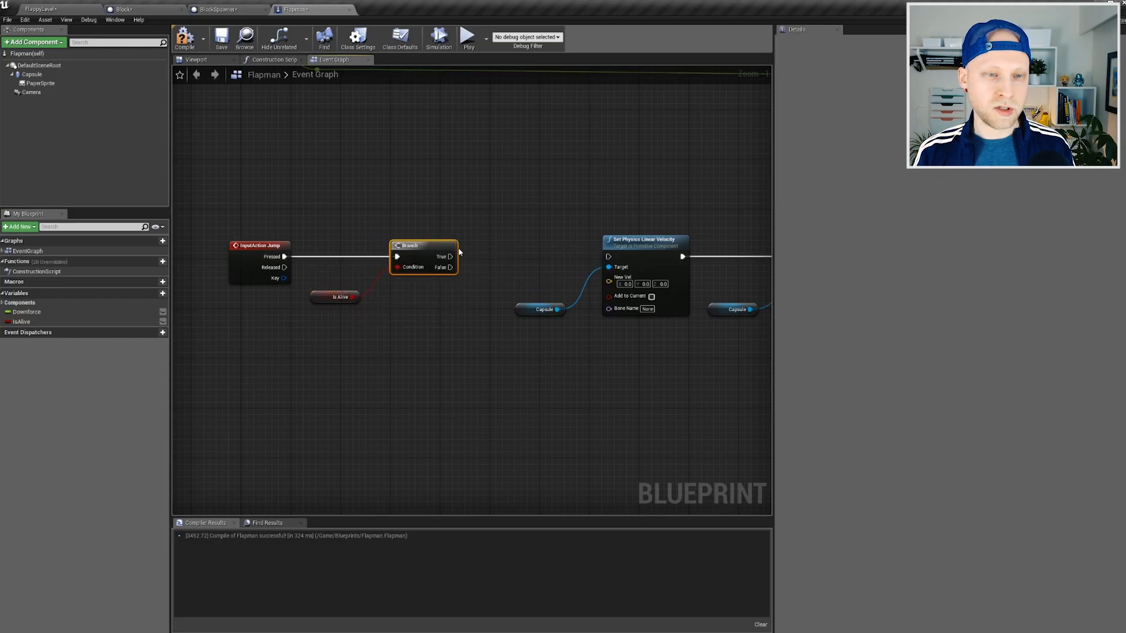
drag(453, 256, 610, 257)
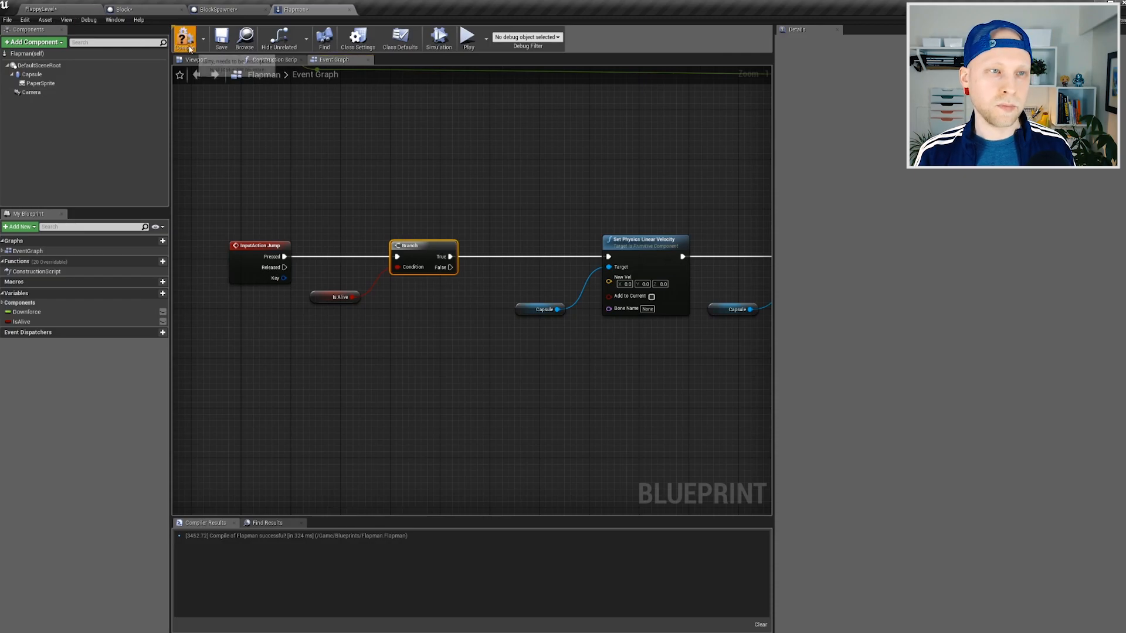
Play-test FlappyLevel by flapping Flapman into the tree blocks, and stop the play session.
click(56, 9)
click(529, 36)
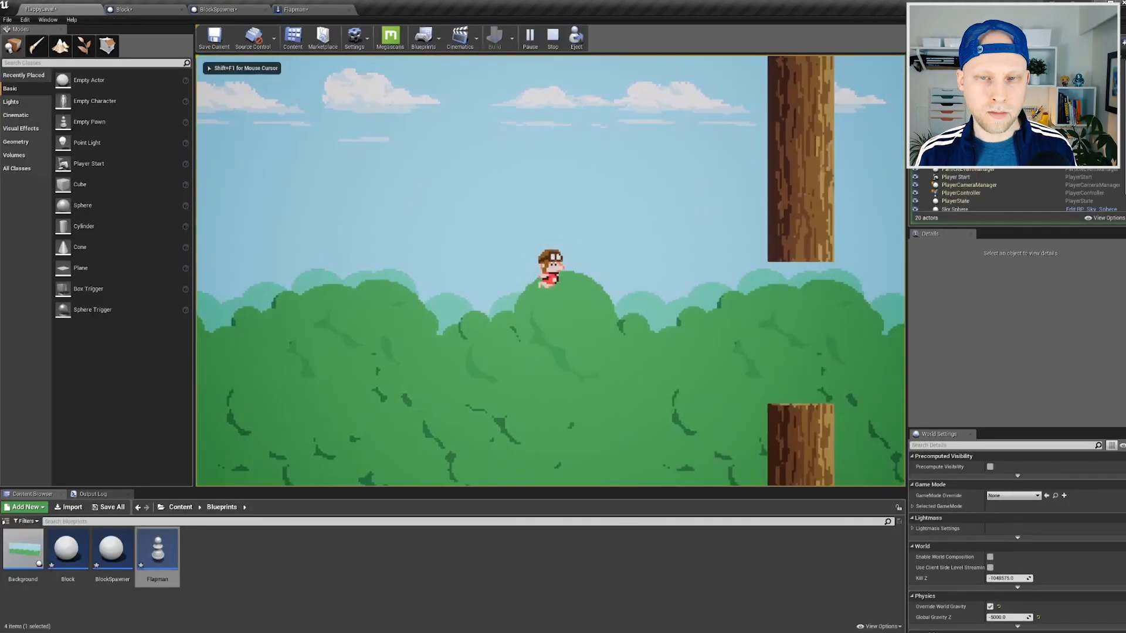
key(space)
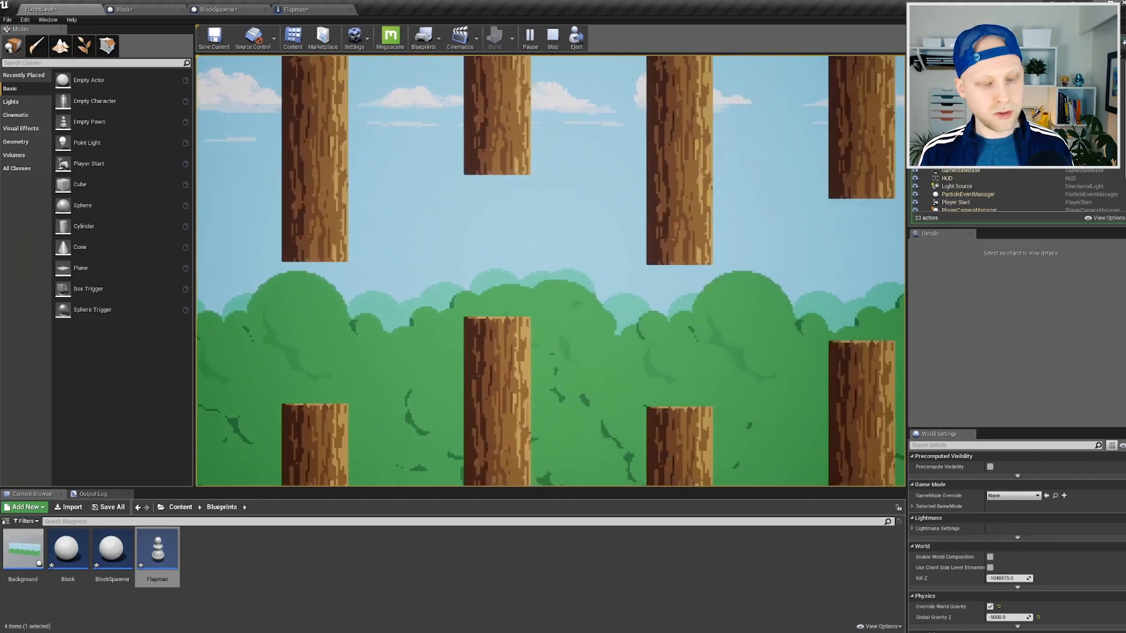
key(Escape)
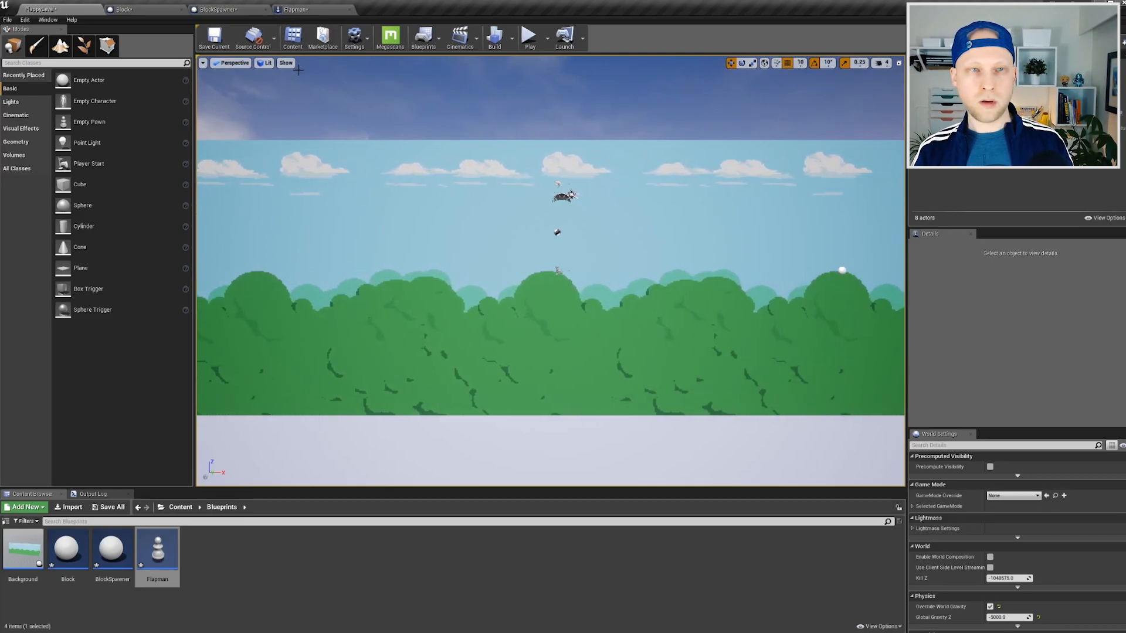
Review the overlap, tick and jump event chains in Flapman's event graph, focusing on the nodes following the jump Branch.
click(293, 9)
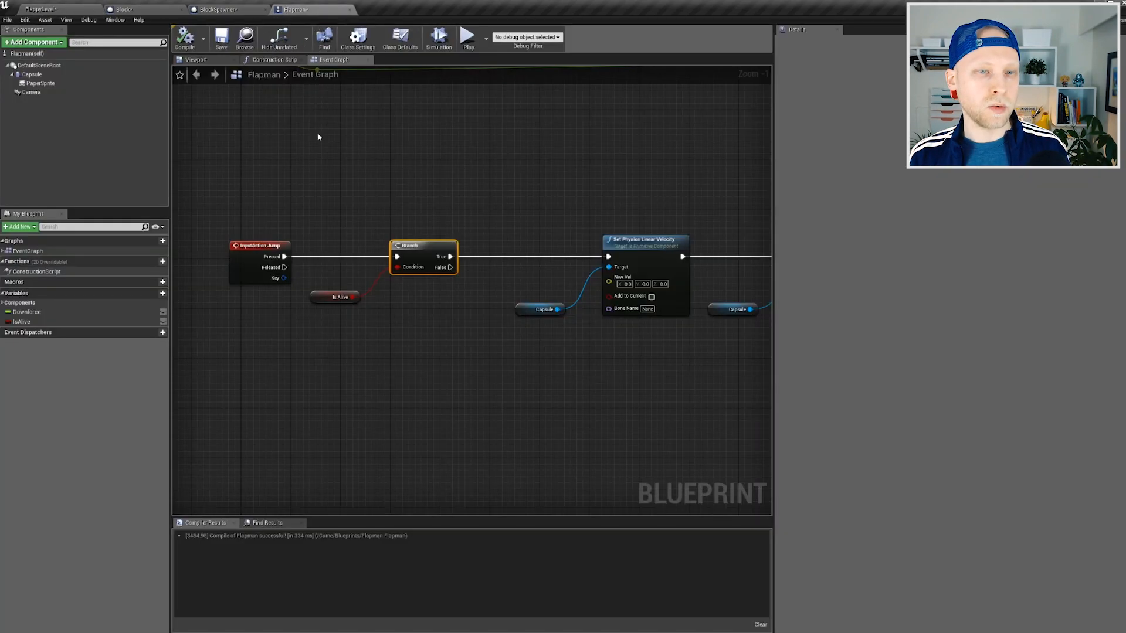
scroll(431, 129, down, 5)
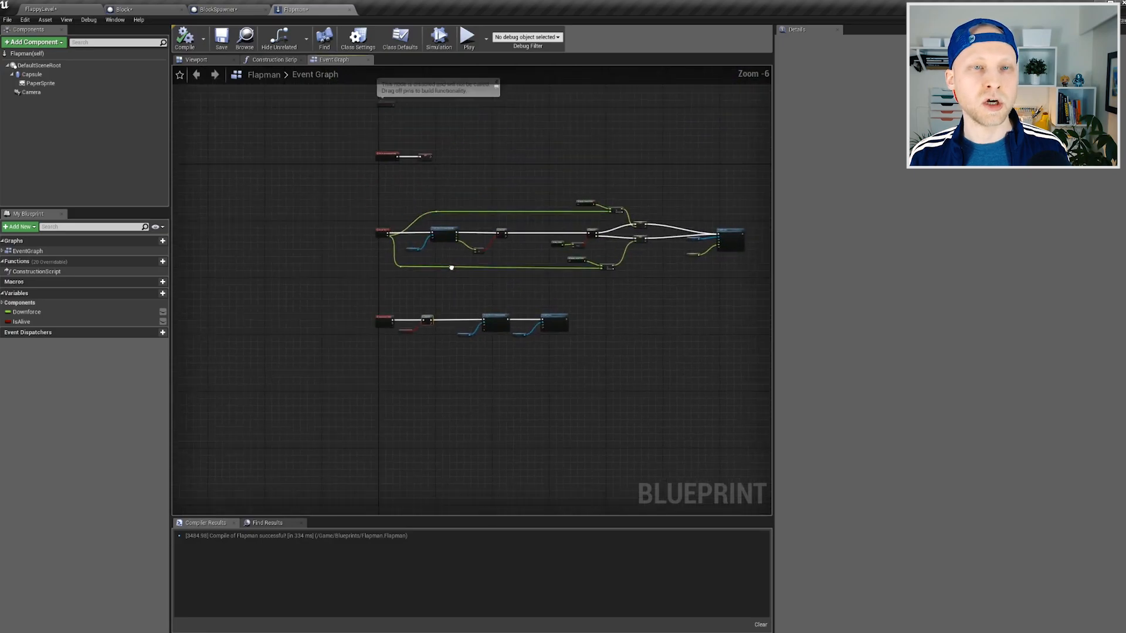
scroll(450, 273, up, 3)
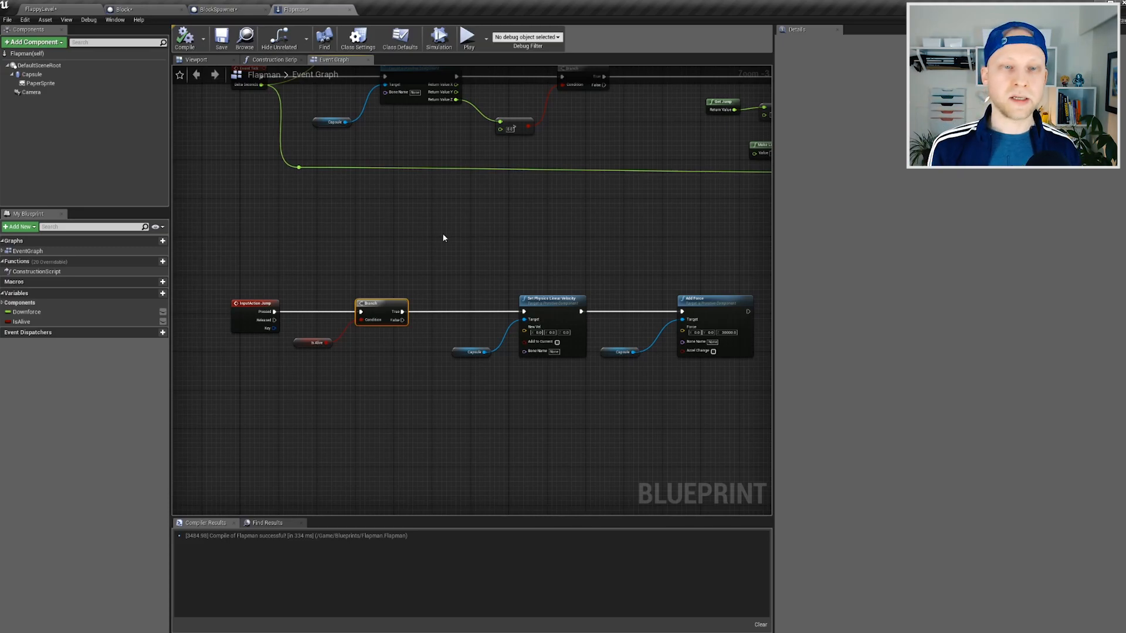
right_drag(436, 232, 386, 318)
scroll(417, 404, up, 1)
right_drag(420, 409, 430, 182)
right_drag(626, 322, 543, 312)
drag(766, 189, 371, 354)
right_drag(371, 354, 465, 337)
scroll(465, 337, down, 5)
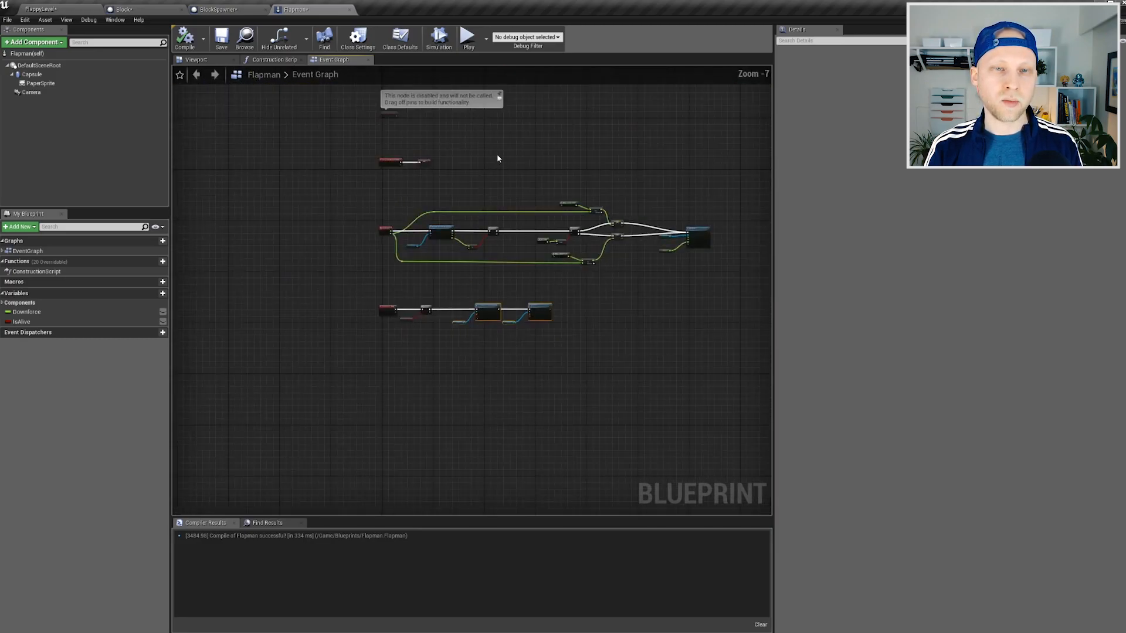
scroll(441, 161, up, 4)
right_drag(440, 163, 432, 223)
right_drag(505, 352, 455, 147)
right_drag(470, 350, 406, 180)
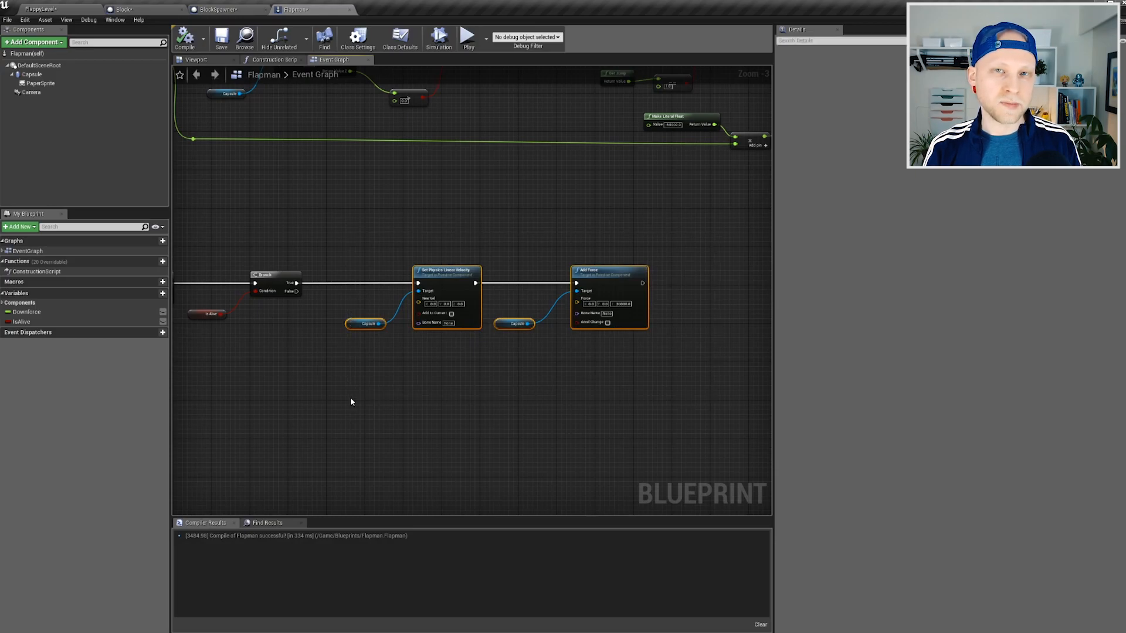
click(389, 276)
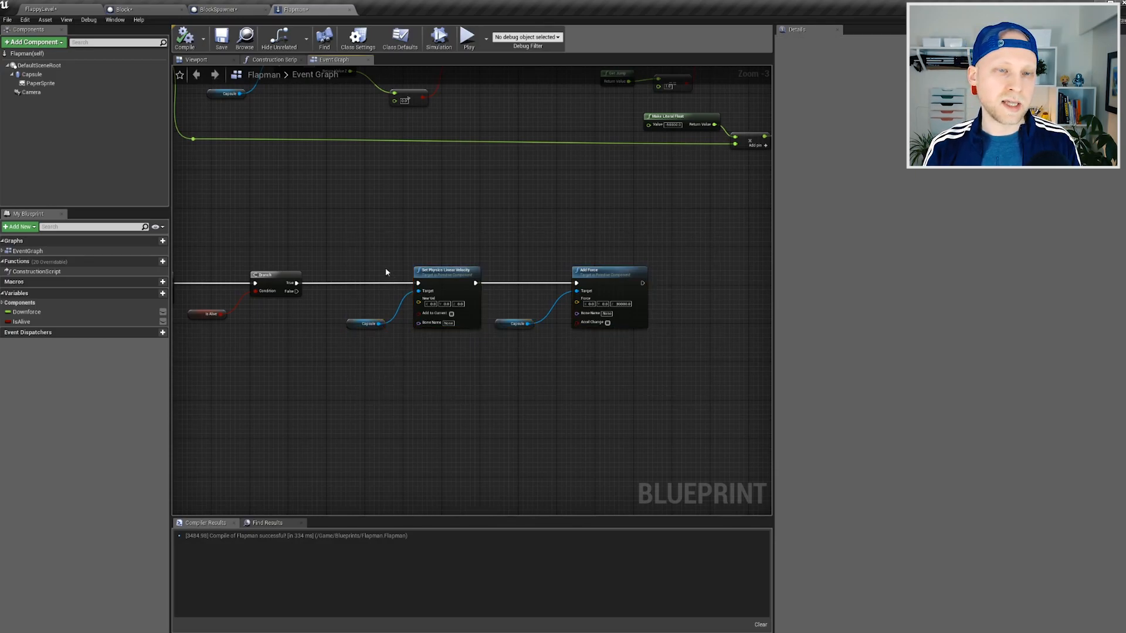
Collapse Set Physics Linear Velocity, Add Force and their Capsule references into one function and align its node with the Branch.
drag(336, 207, 711, 390)
scroll(461, 330, up, 2)
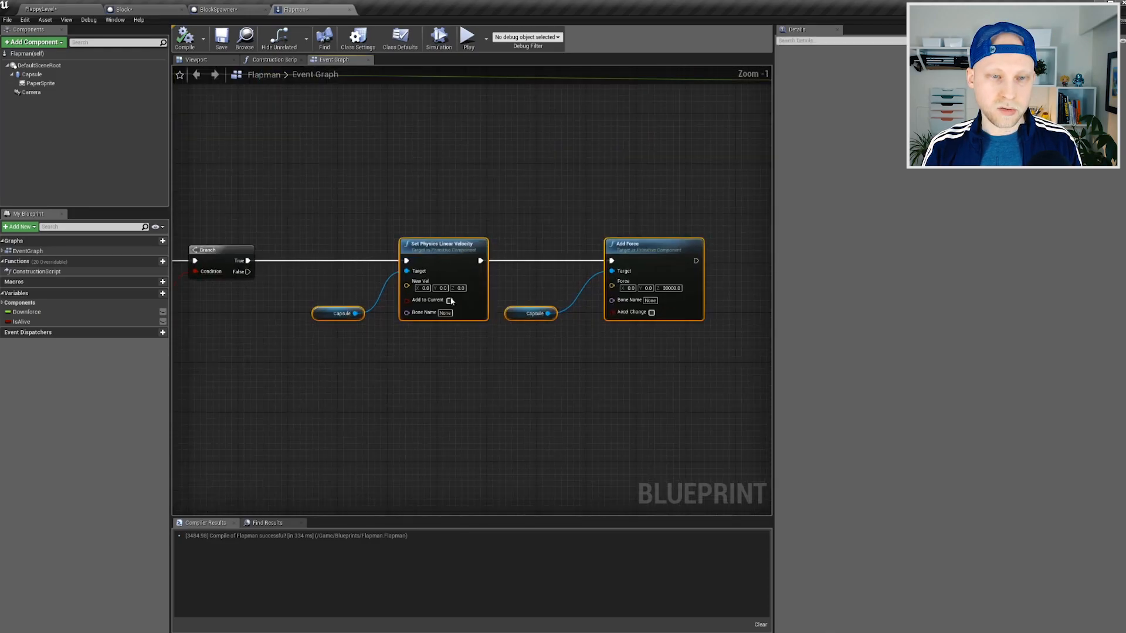
right_click(449, 242)
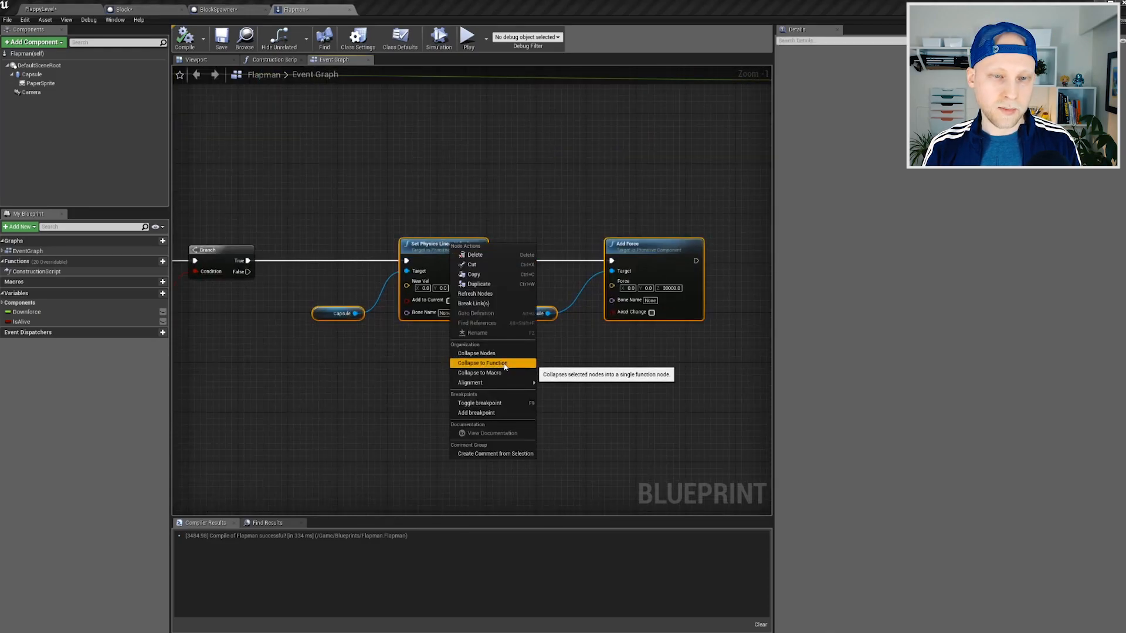
click(482, 363)
drag(483, 286, 500, 246)
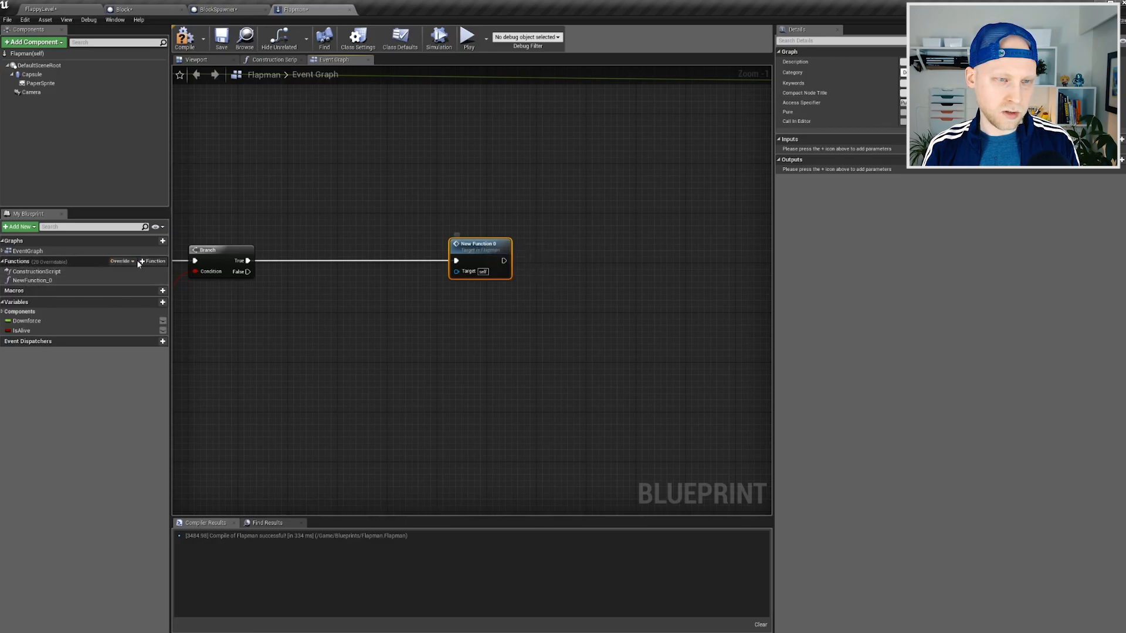
Rename the newly collapsed function as Jump.
click(30, 281)
key(F2)
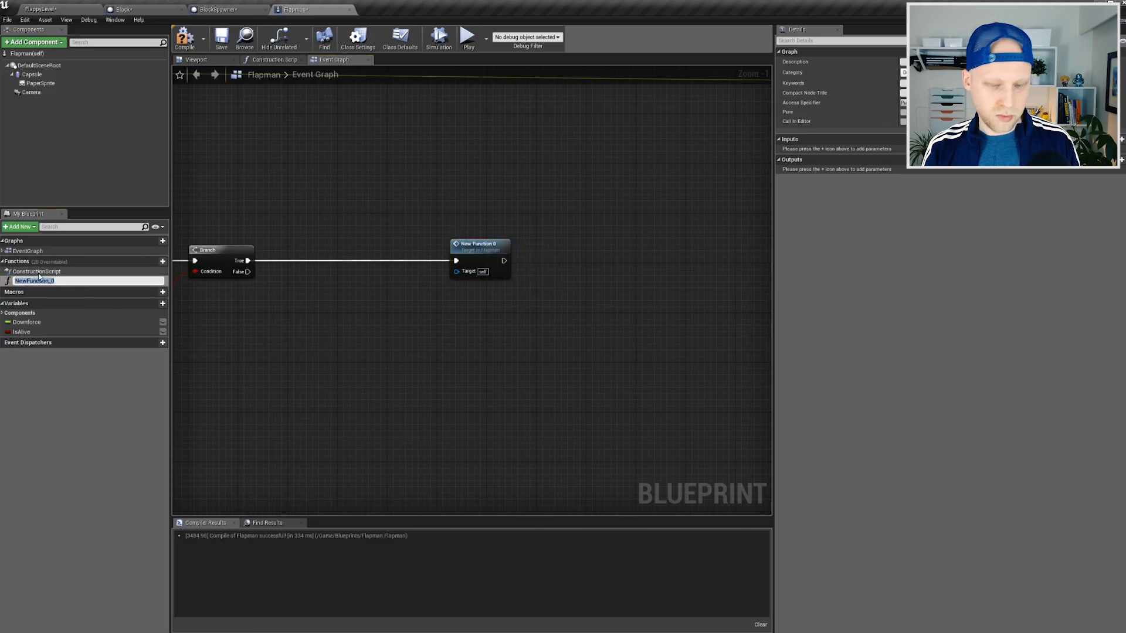
text(Jump)
key(Return)
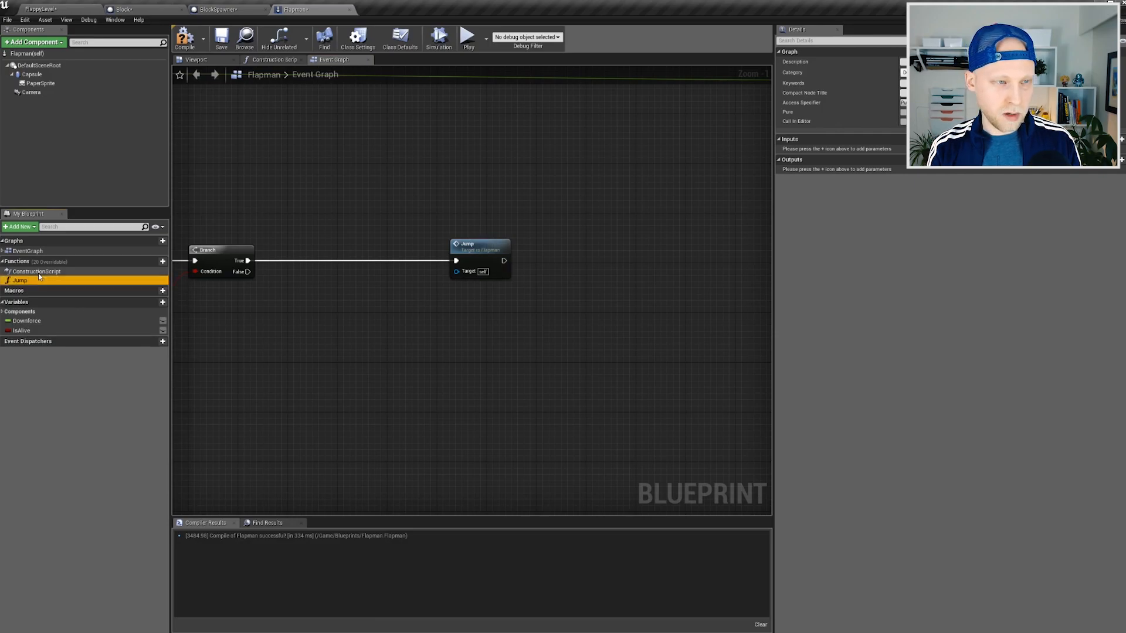
Open the Jump function, align its entry node with Set Physics Linear Velocity, and compile Flapman.
double_click(496, 258)
right_drag(473, 229, 360, 179)
scroll(360, 178, down, 1)
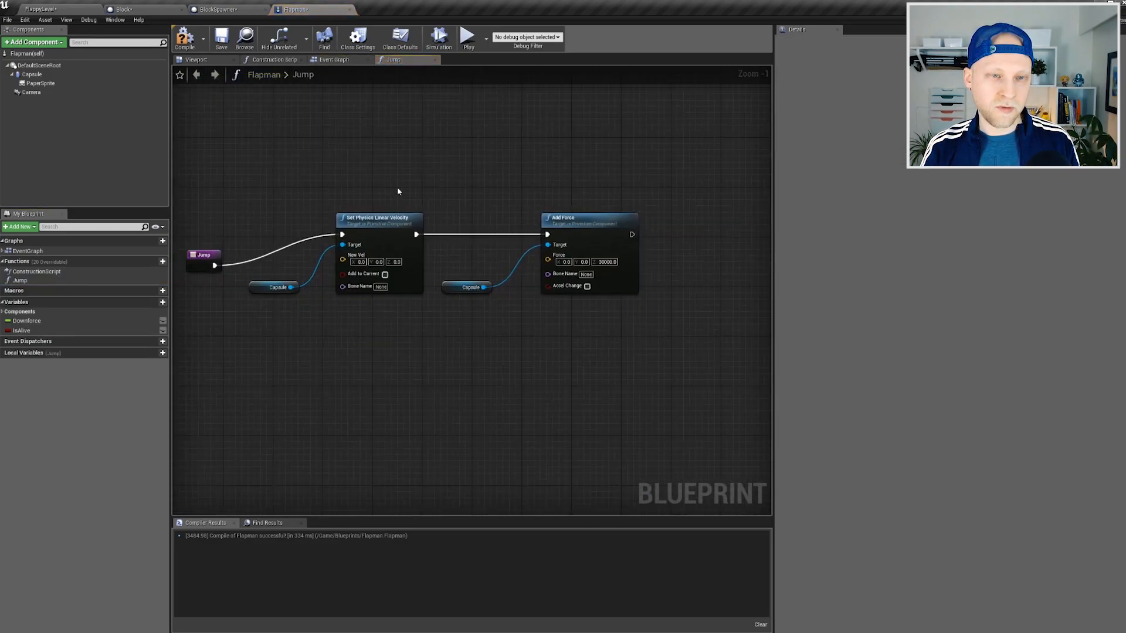
drag(202, 255, 210, 240)
click(184, 38)
Return to the event graph and move the Jump call closer to the Branch node.
click(196, 60)
click(335, 60)
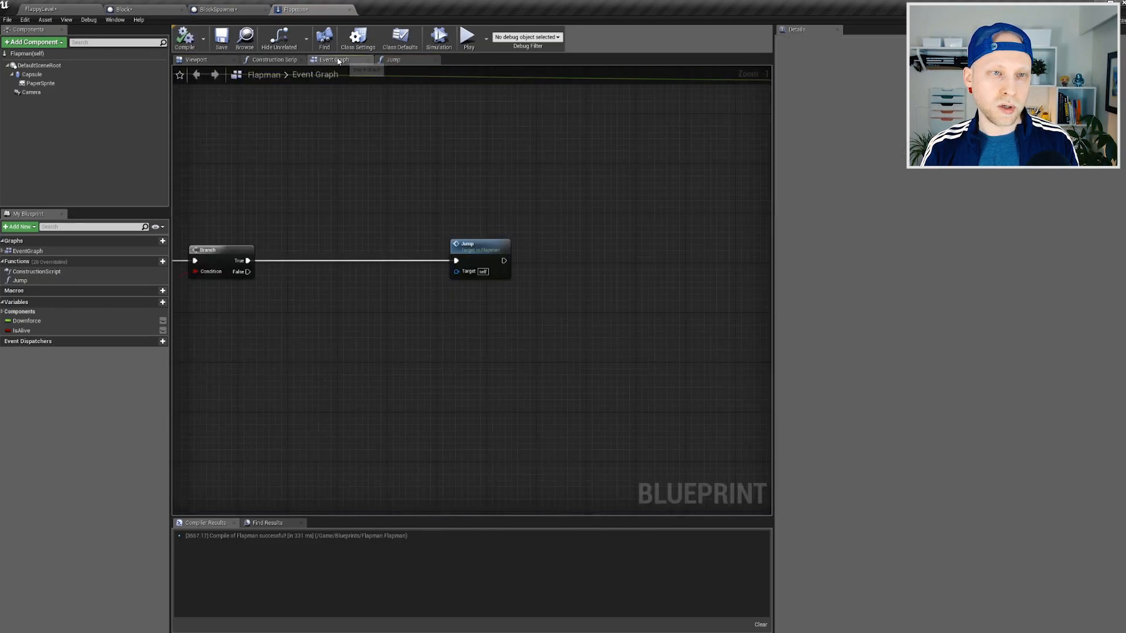
right_drag(491, 211, 578, 215)
scroll(579, 216, down, 2)
drag(585, 241, 551, 242)
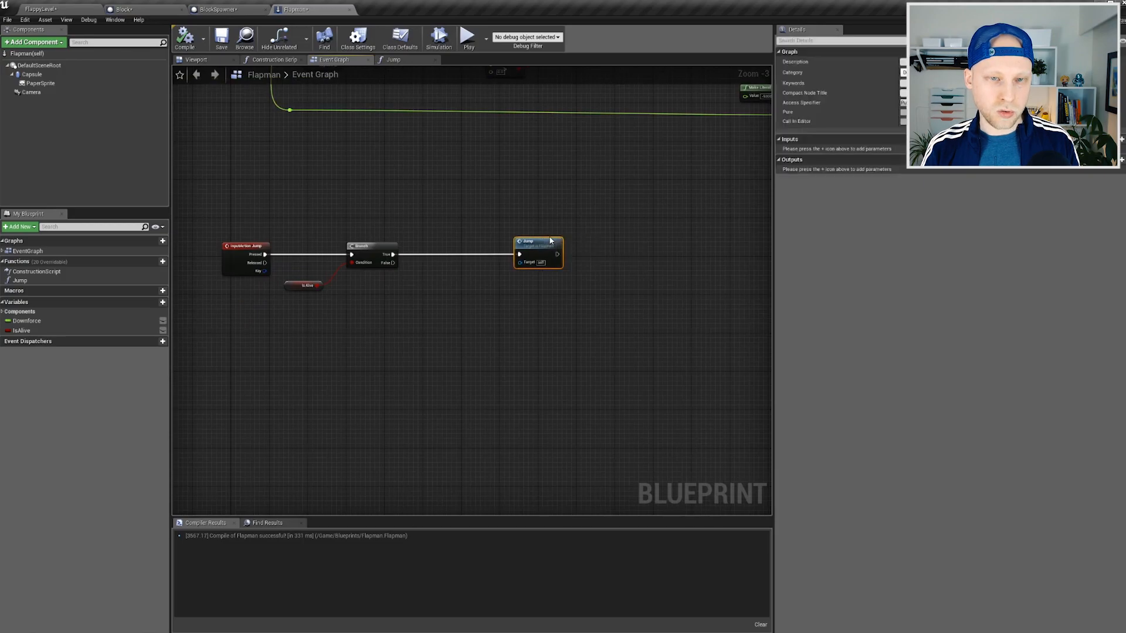
Paste a copy of the Jump call after the overlap event's Set Is Alive node, connect it, and compile Flapman.
key(ctrl+v)
right_drag(549, 178, 542, 303)
drag(576, 364, 598, 125)
right_drag(598, 126, 595, 336)
drag(588, 316, 446, 122)
right_drag(446, 122, 548, 219)
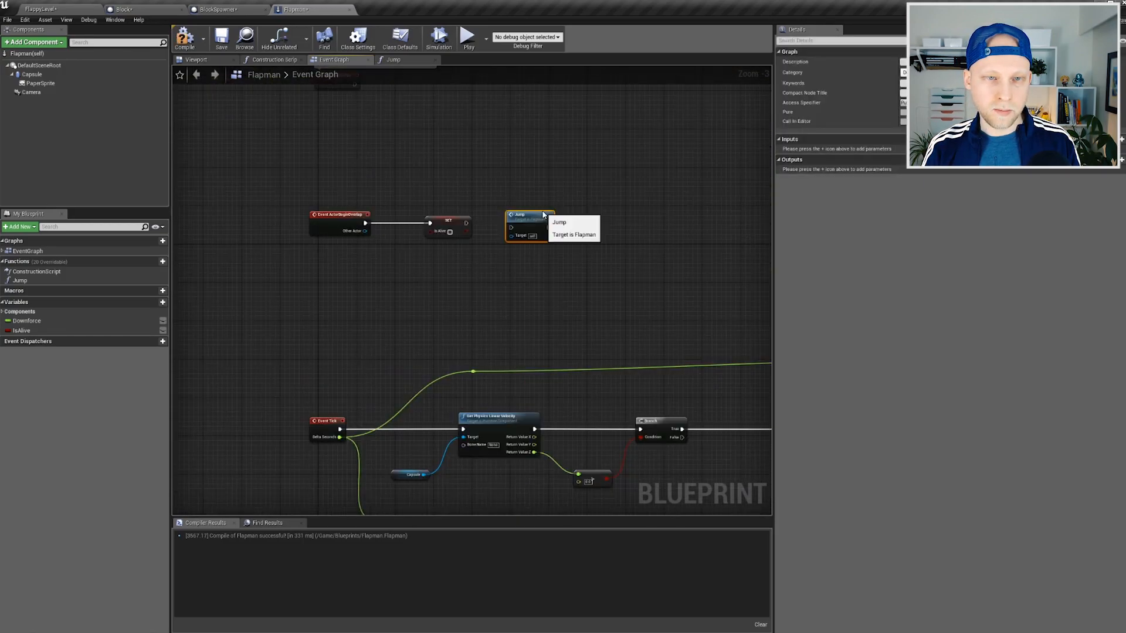
scroll(471, 247, up, 2)
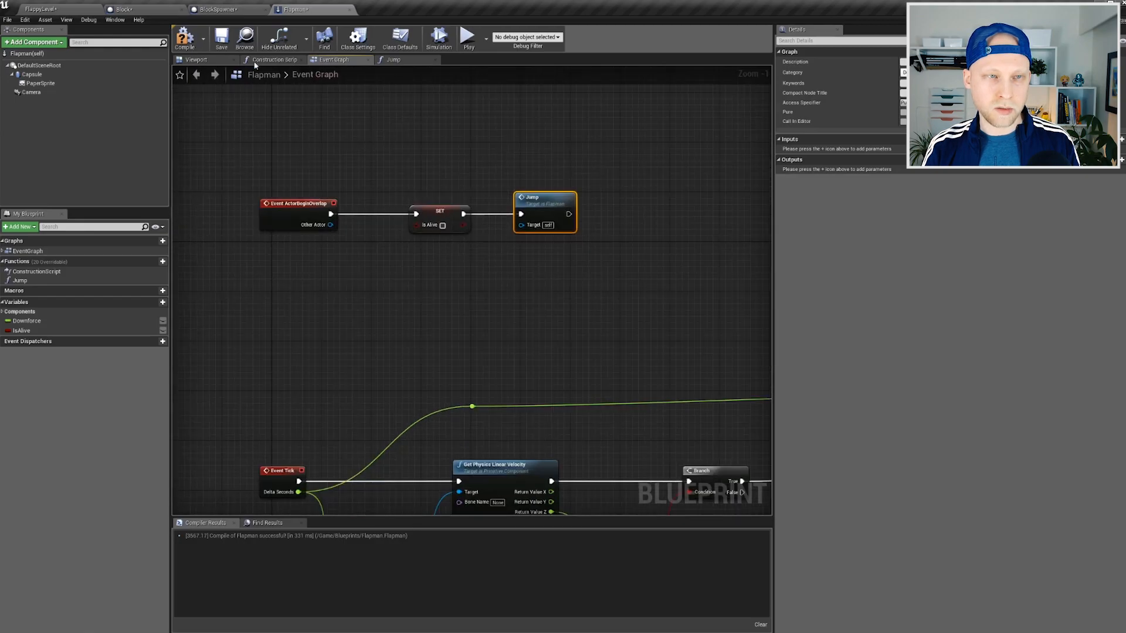
click(186, 42)
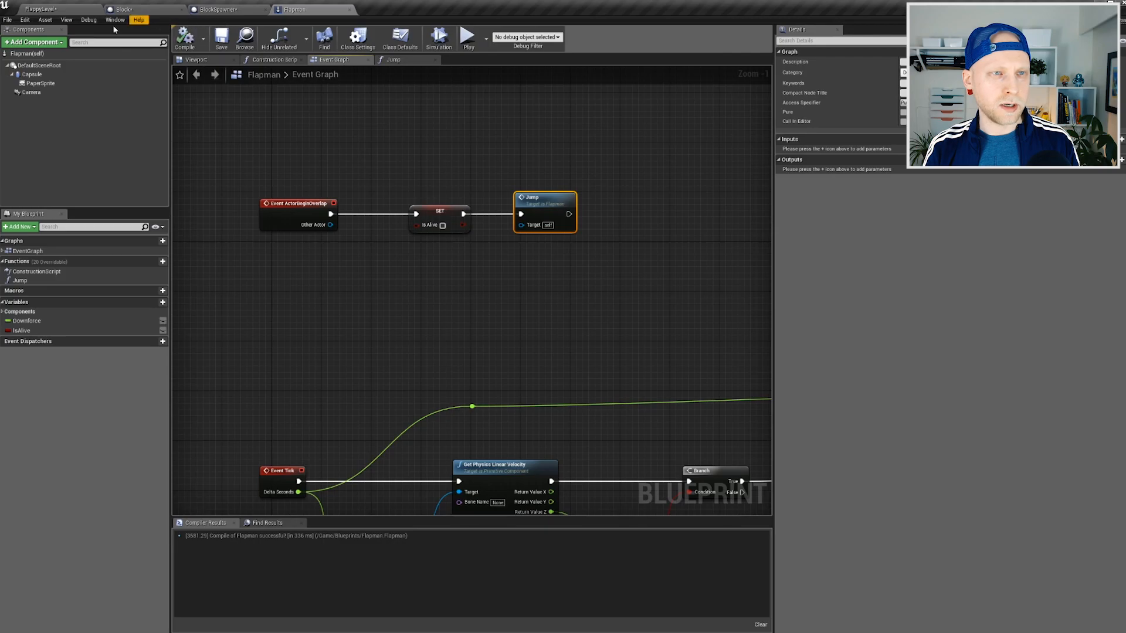
Play-test FlappyLevel to check that Flapman hops on hitting a tree block, and stop the play session.
click(66, 12)
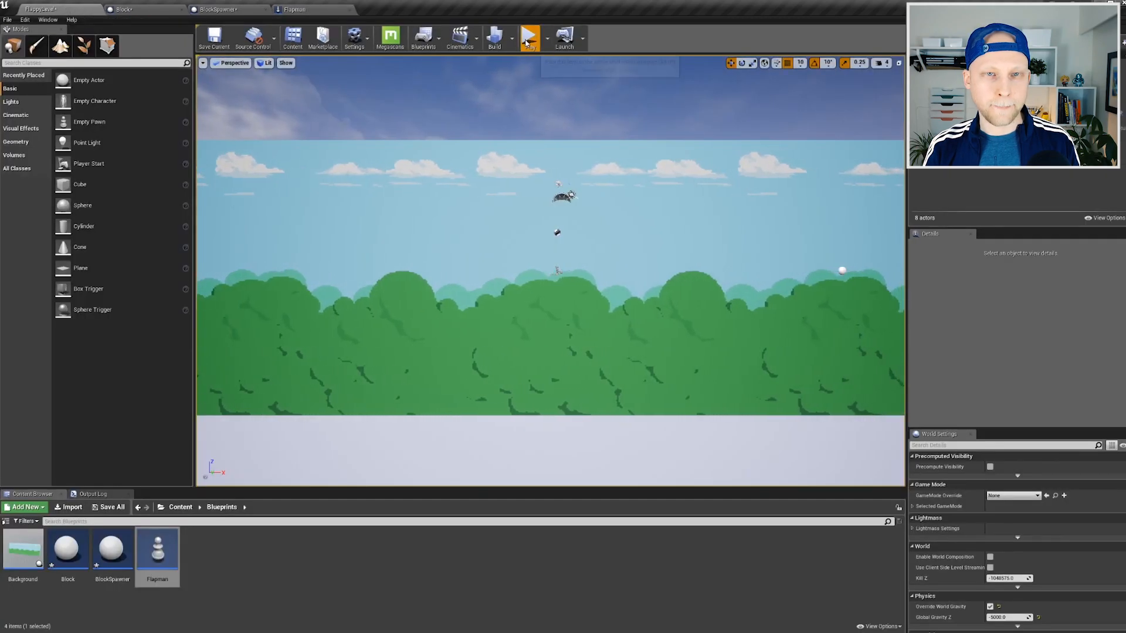
key(space)
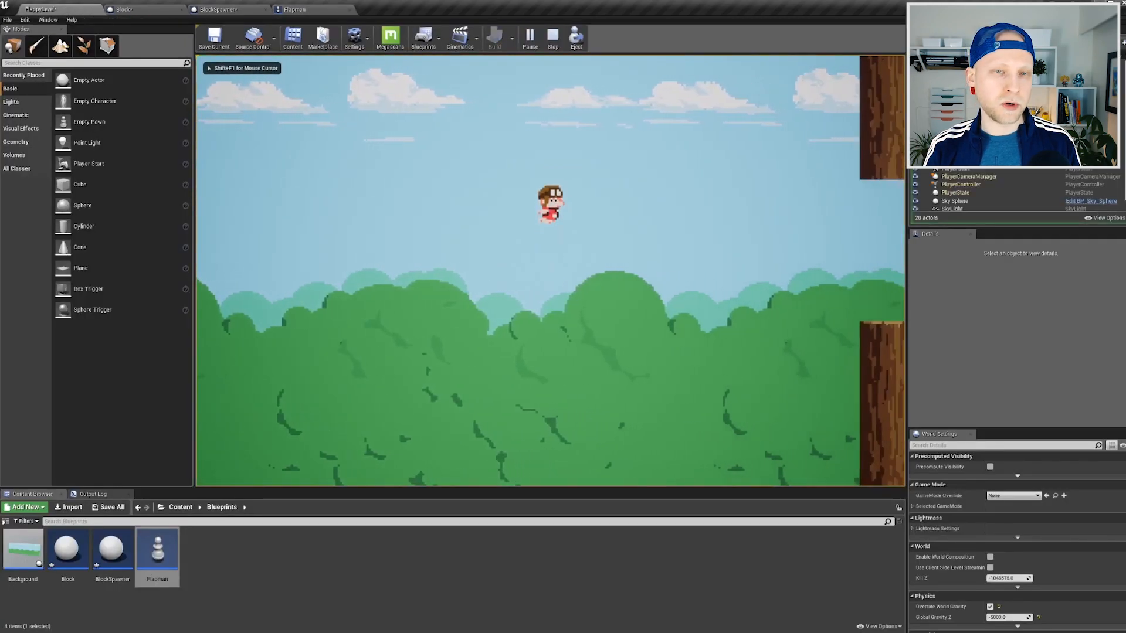
key(space)
key(space)
key(space)
key(space)
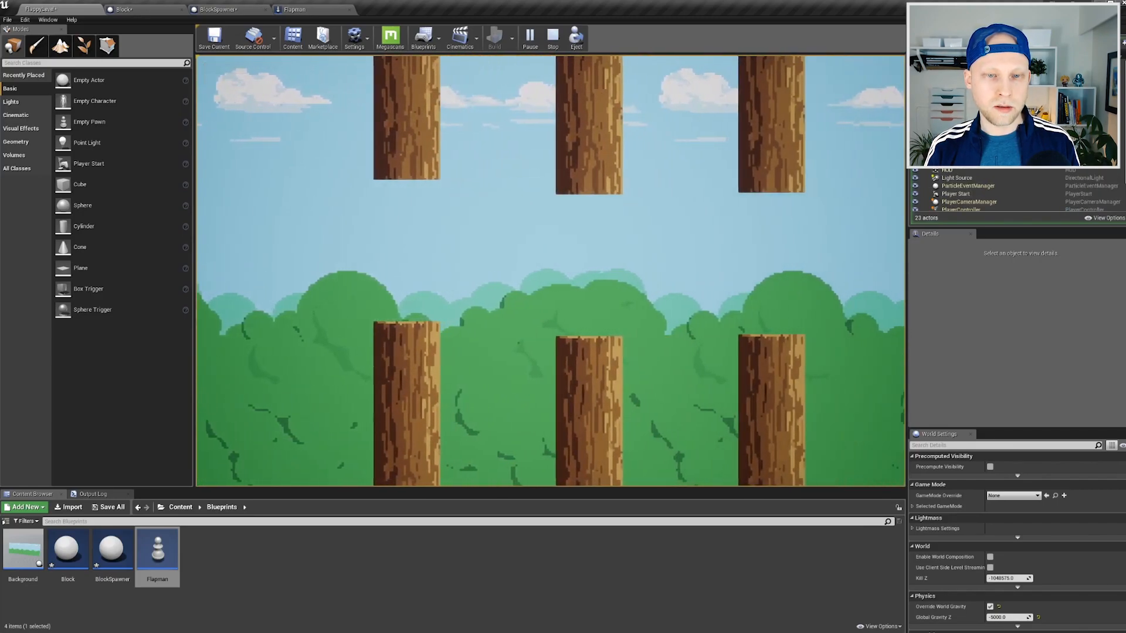
key(Escape)
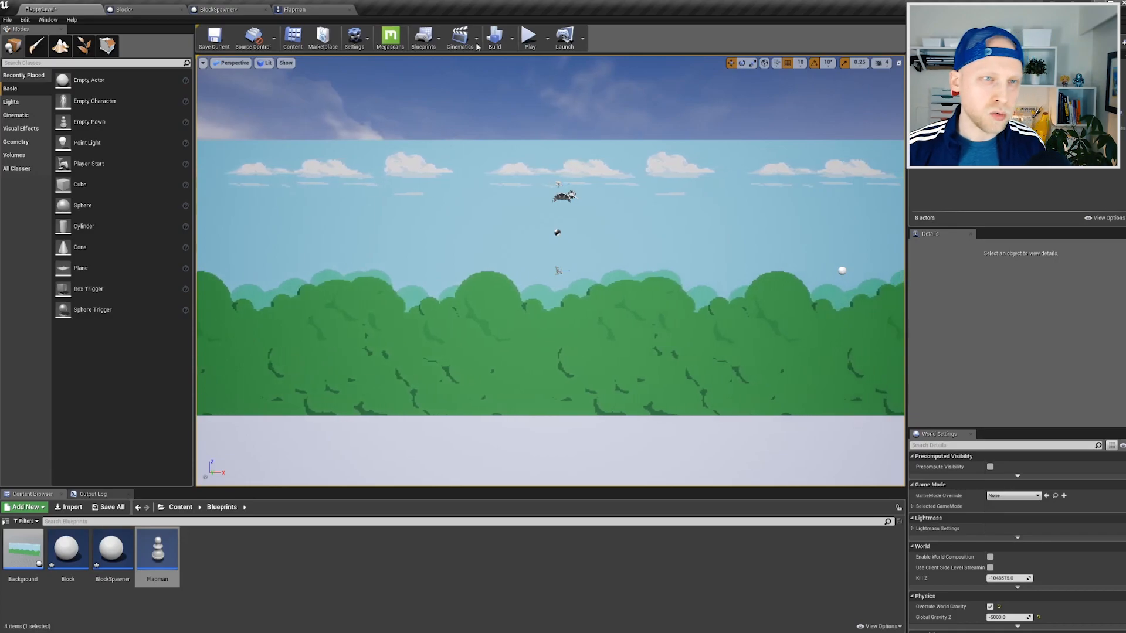
In Flapman's event graph, add an Add Torque in Degrees node targeting the Capsule, connected after the overlap's Jump call and aligned with it.
click(299, 11)
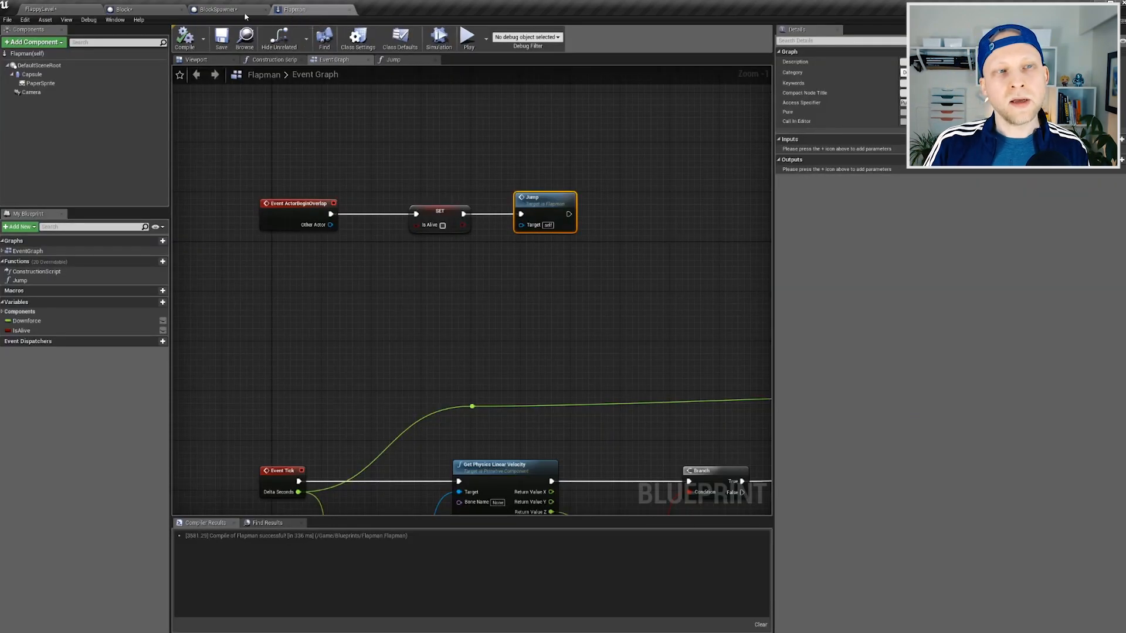
right_drag(519, 142, 393, 140)
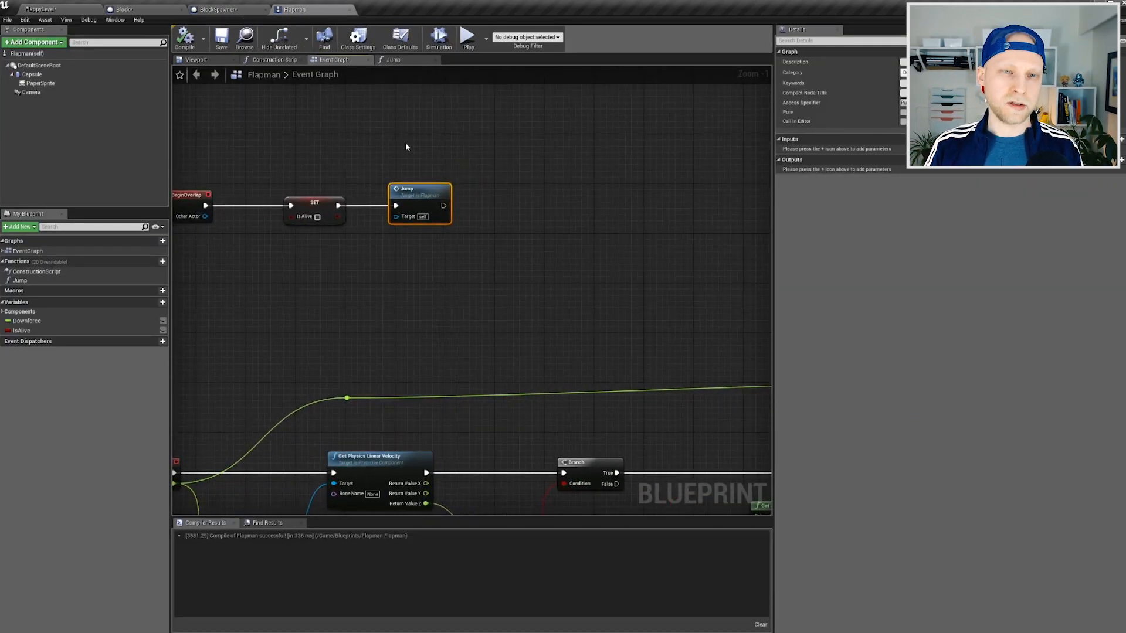
right_drag(449, 174, 464, 153)
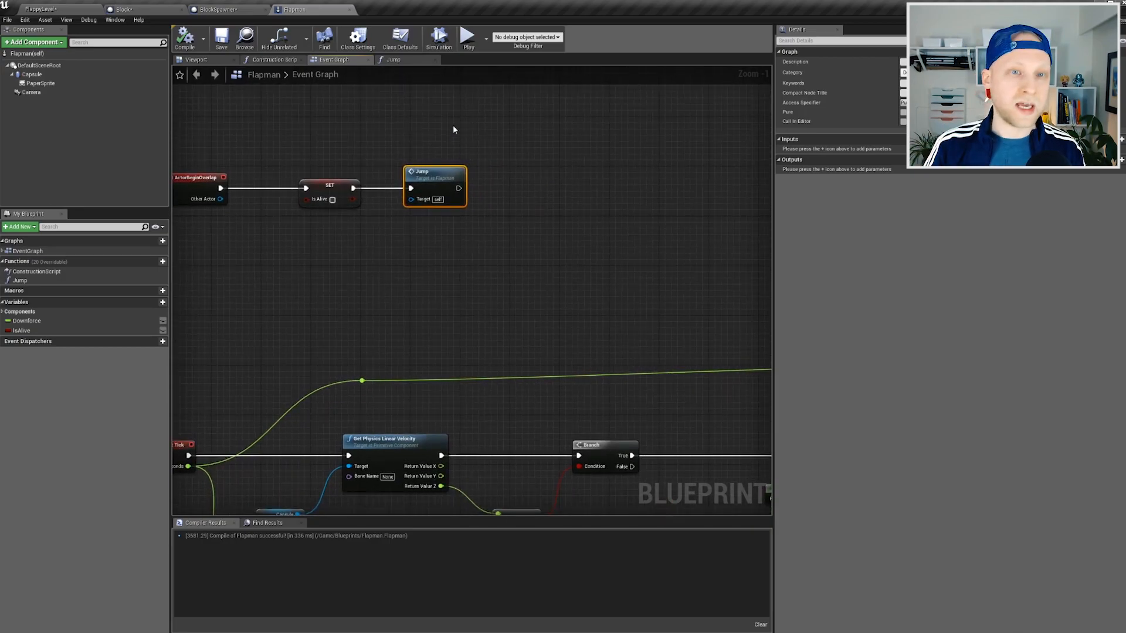
right_drag(490, 175, 462, 195)
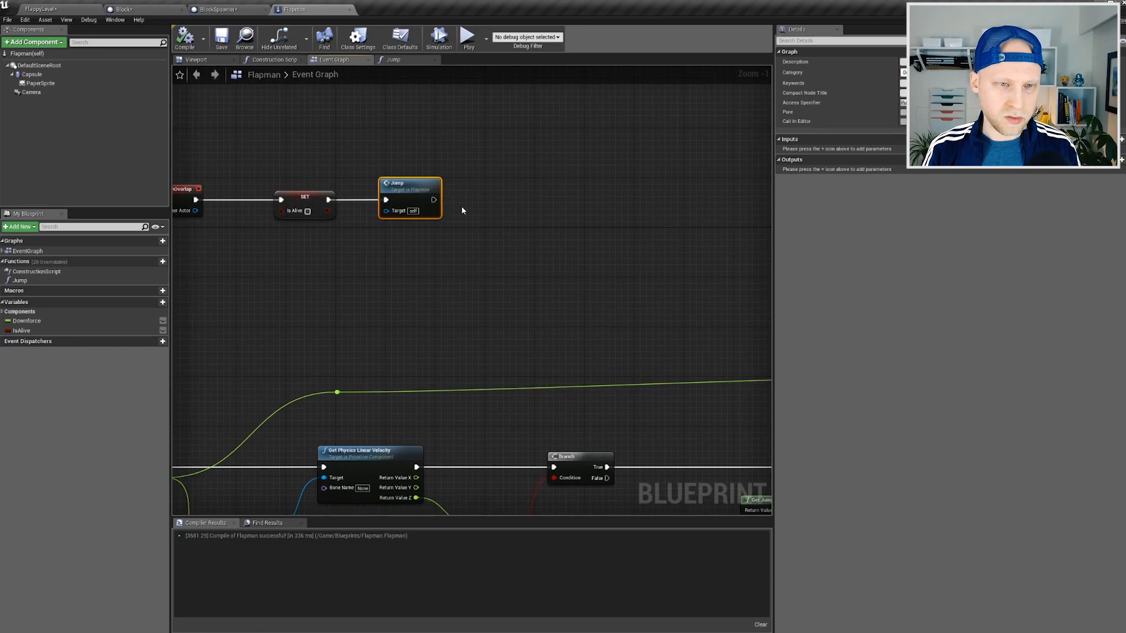
drag(434, 200, 473, 200)
click(470, 160)
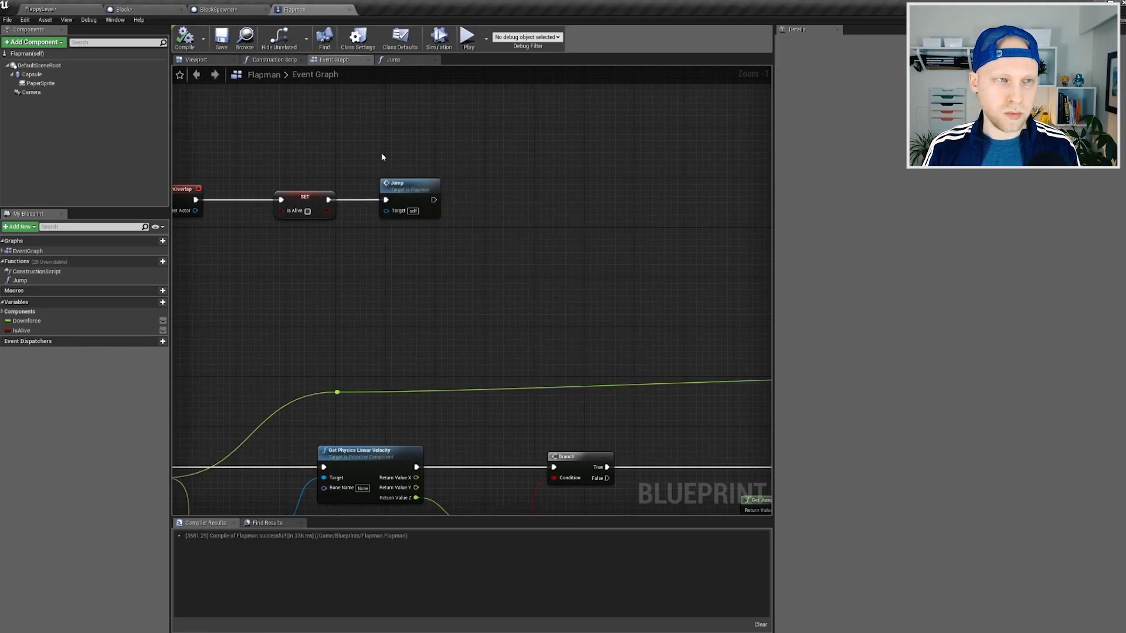
drag(76, 75, 81, 77)
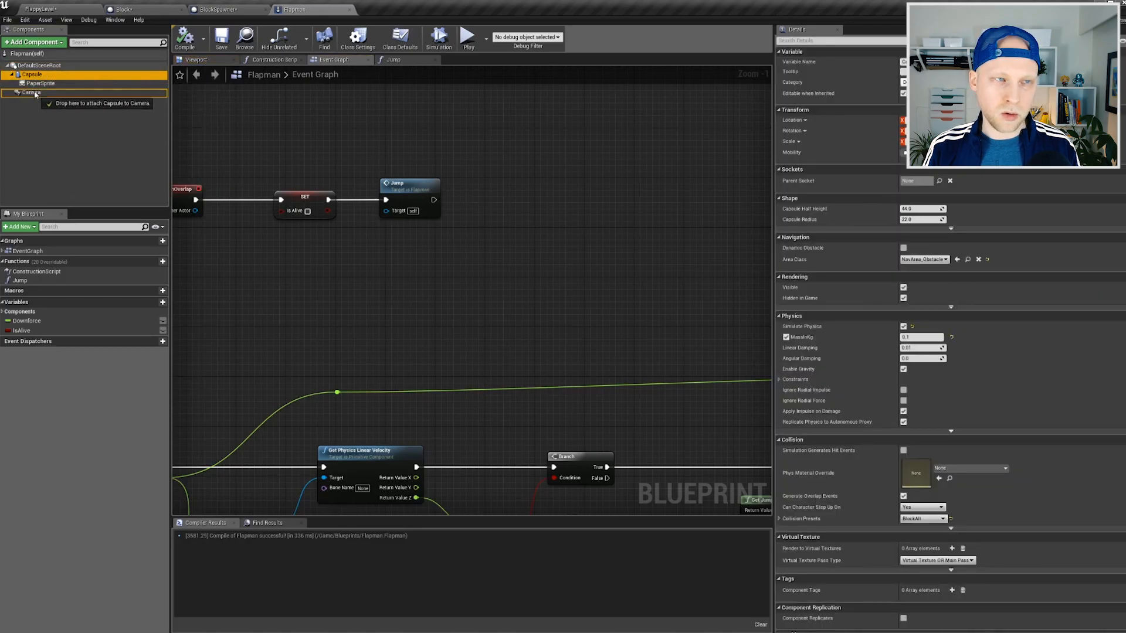
drag(377, 162, 578, 222)
text(add torq)
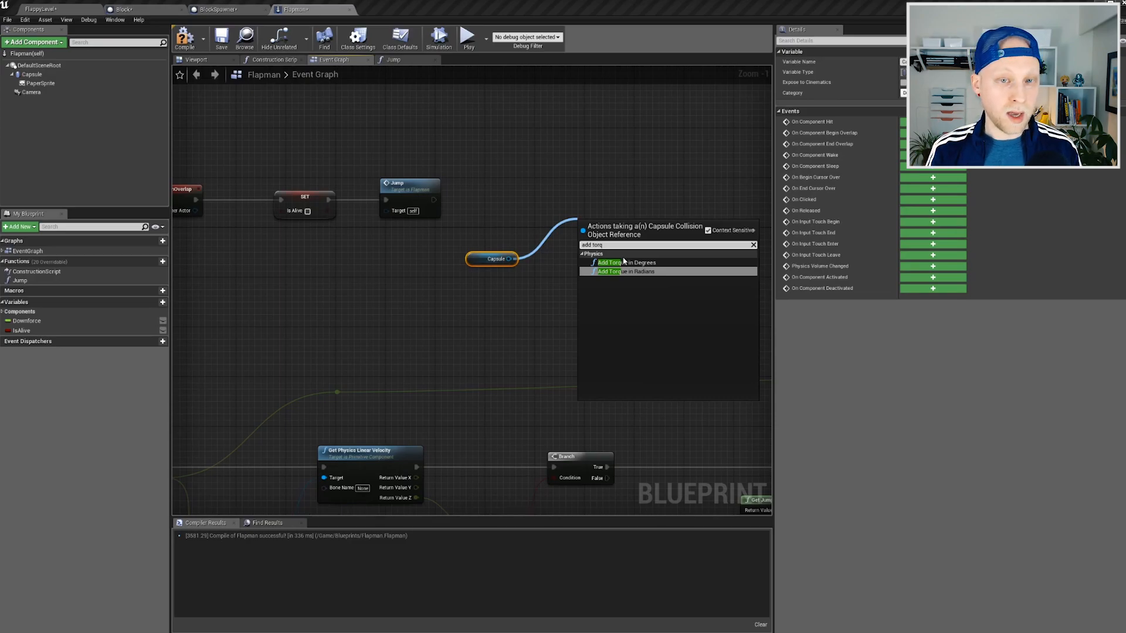
click(653, 264)
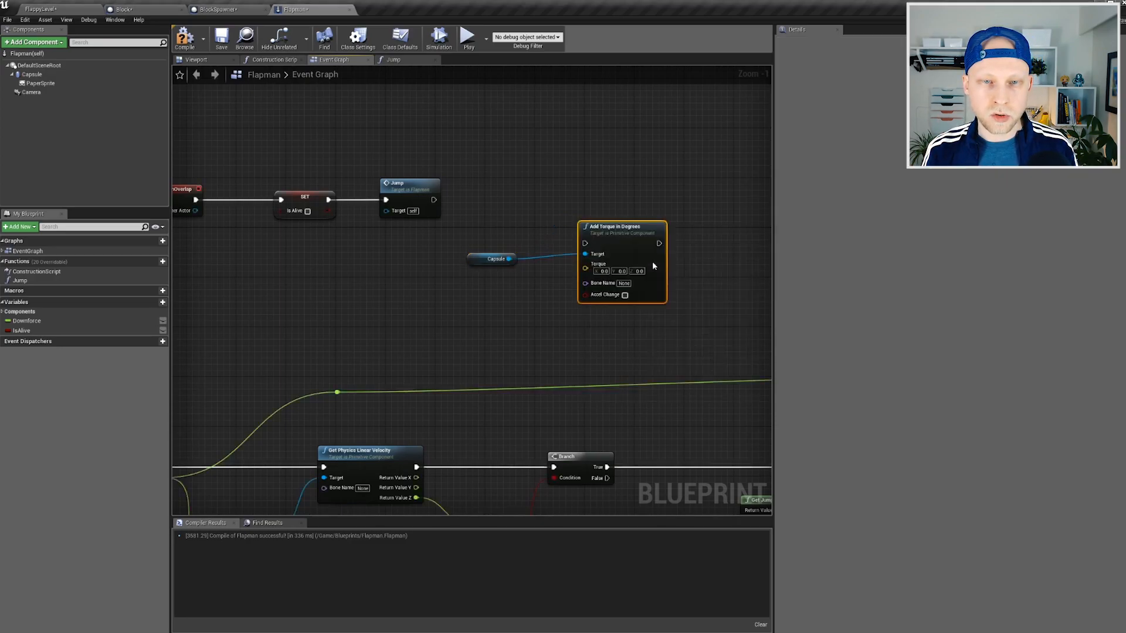
drag(586, 243, 433, 200)
drag(638, 230, 645, 187)
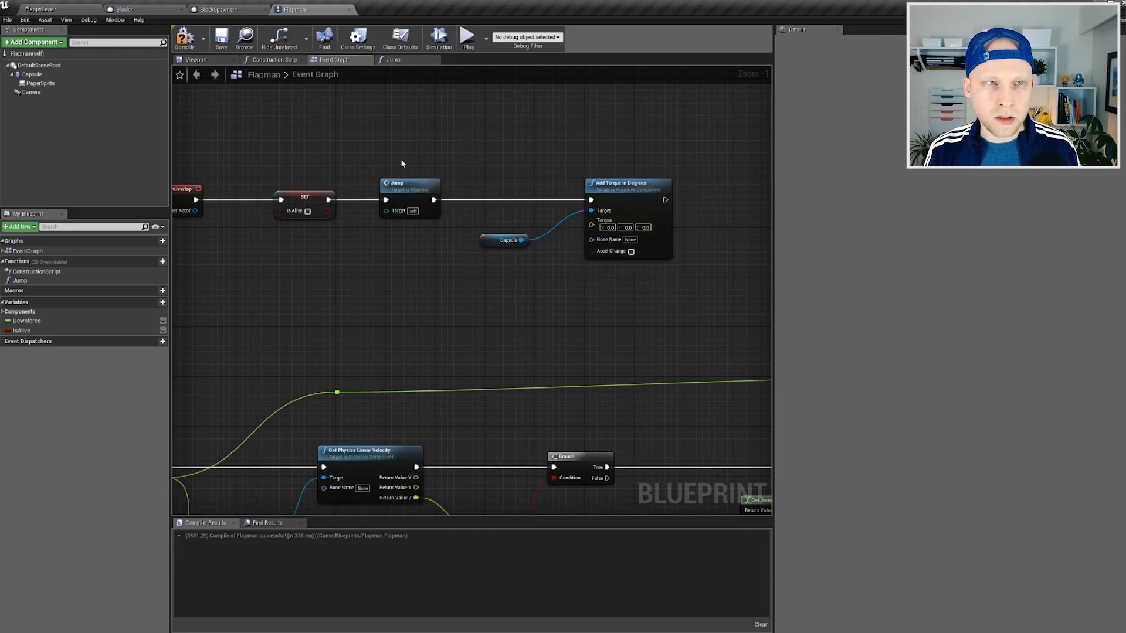
Examine Flapman's sprite and axis orientation in the blueprint viewport, and return to the event graph.
click(197, 60)
drag(552, 312, 481, 315)
drag(384, 368, 481, 369)
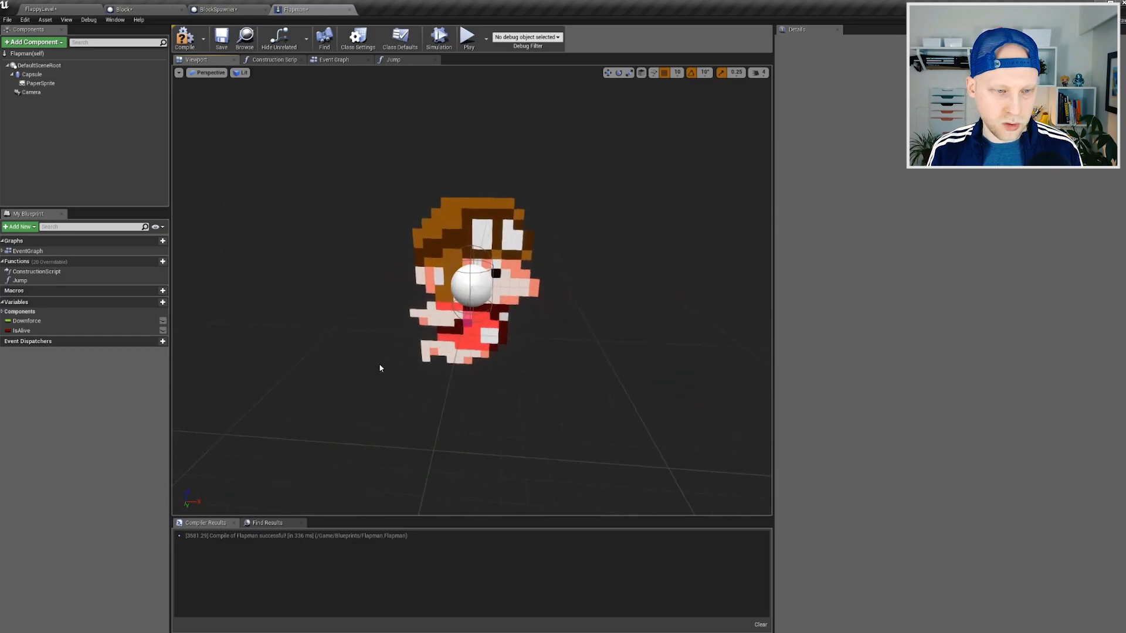
click(333, 59)
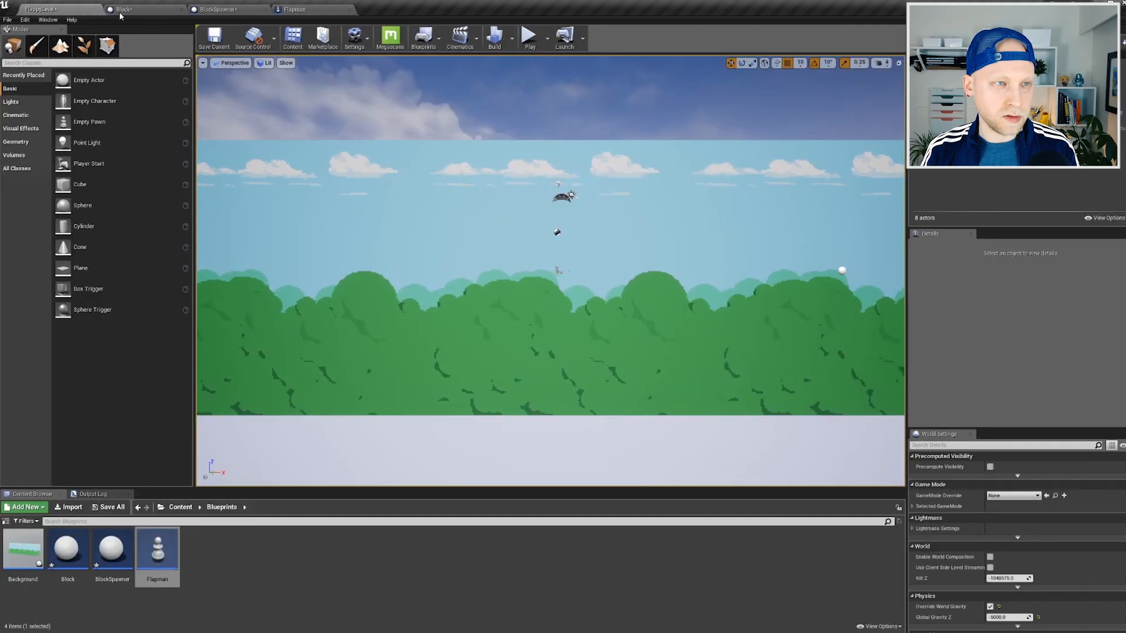
Play-test FlappyLevel to check how the added torque spins Flapman when he hits a tree block.
click(529, 37)
key(space)
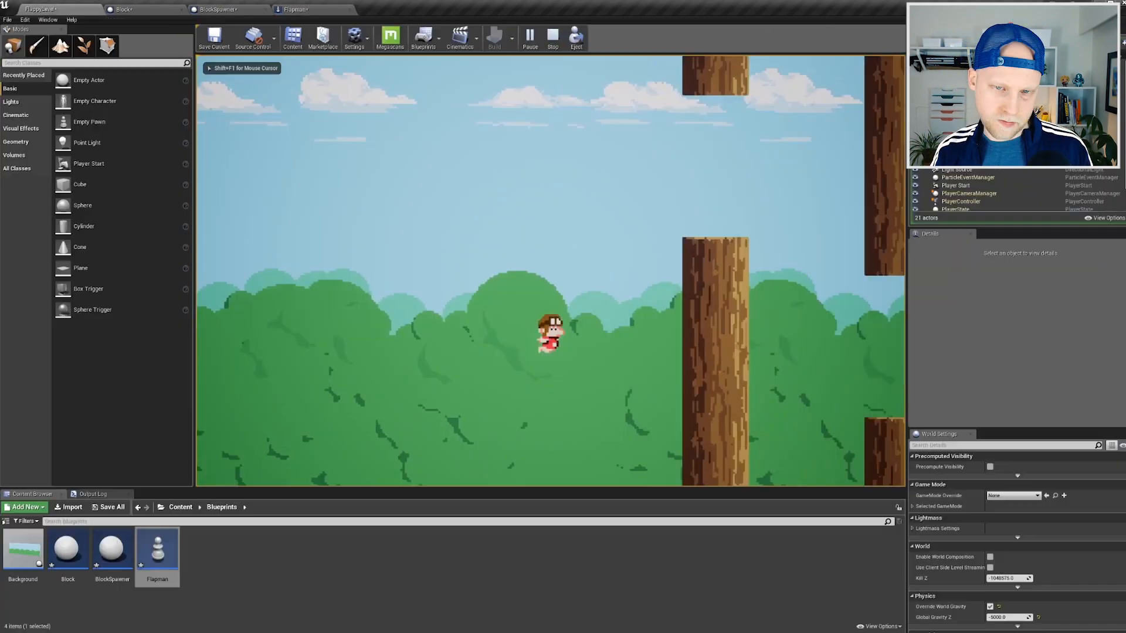
key(space)
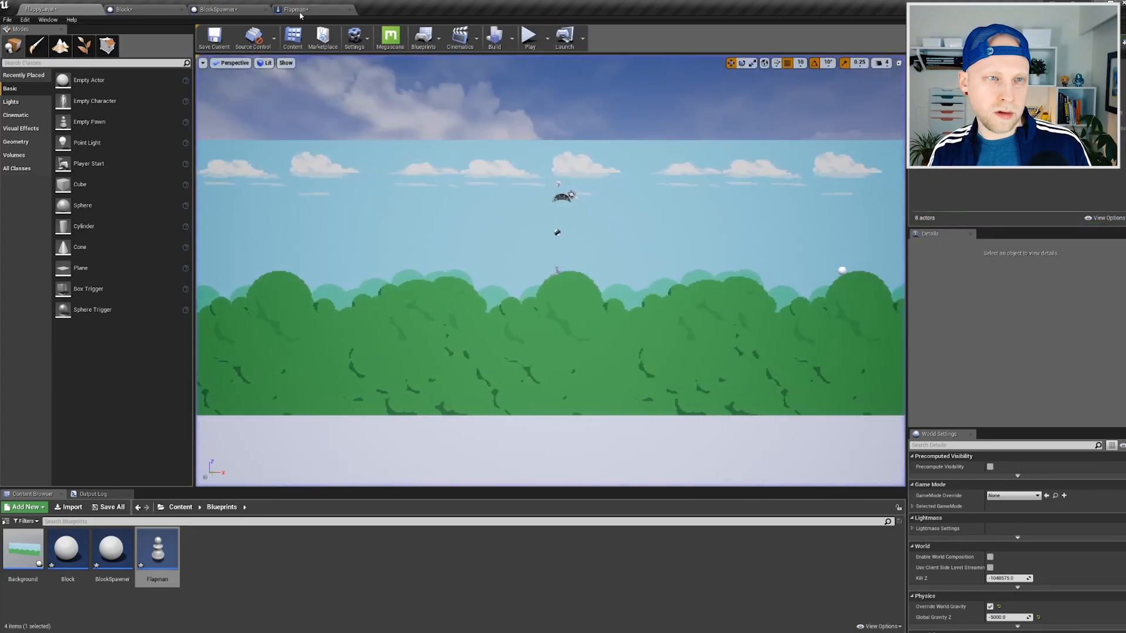
Adjust the Y torque of Flapman's Add Torque in Degrees node and play-test FlappyLevel again to judge the spin.
click(306, 10)
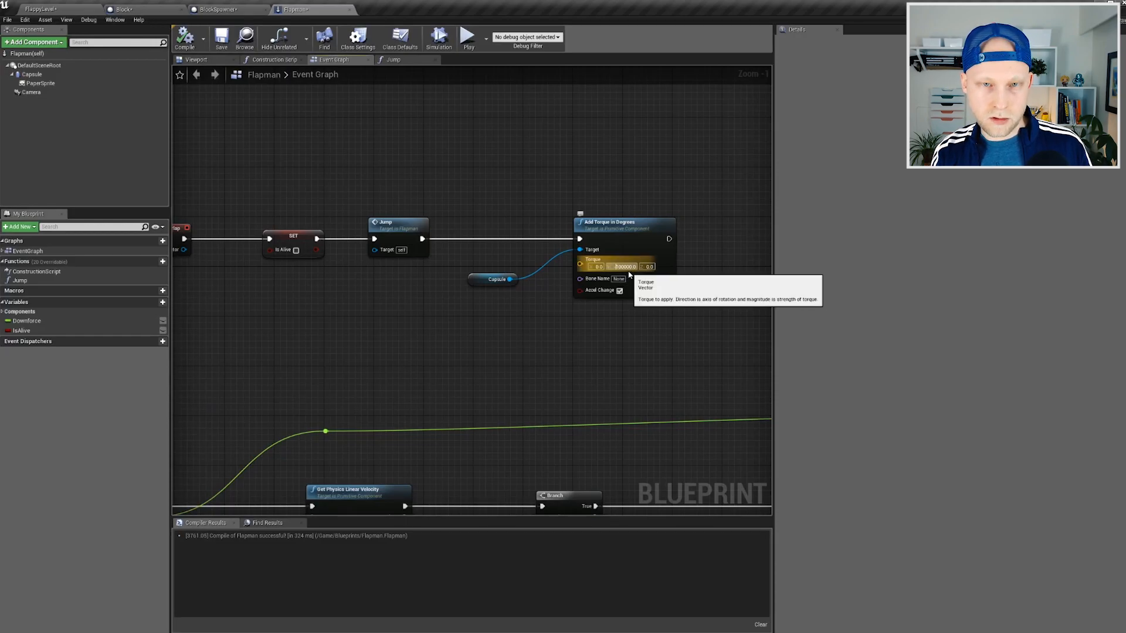
click(79, 11)
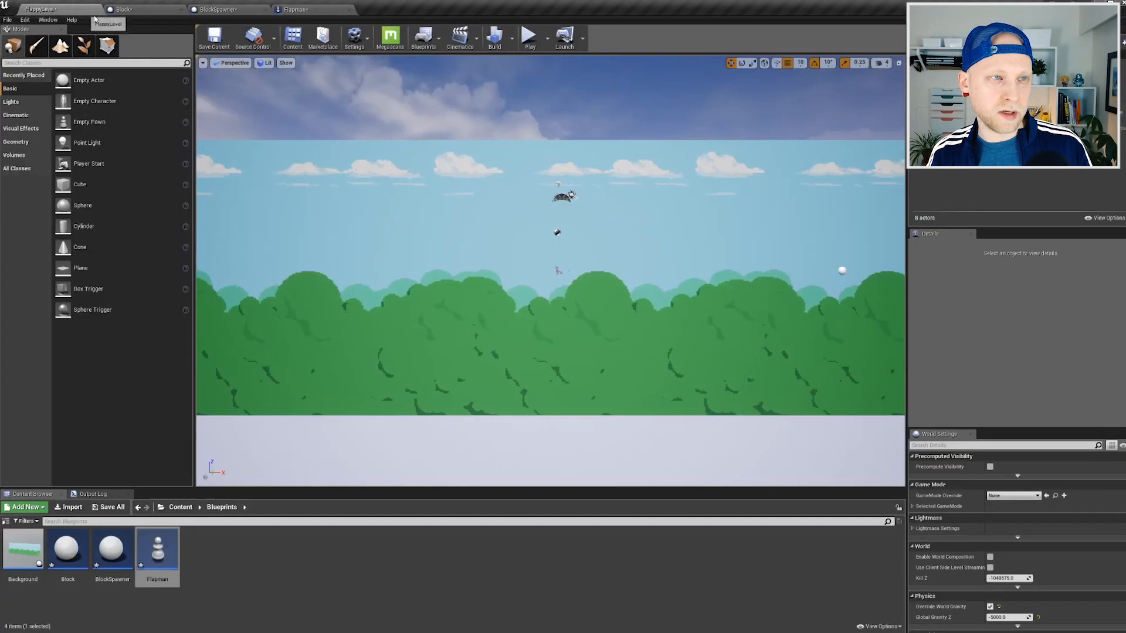
click(527, 38)
key(space)
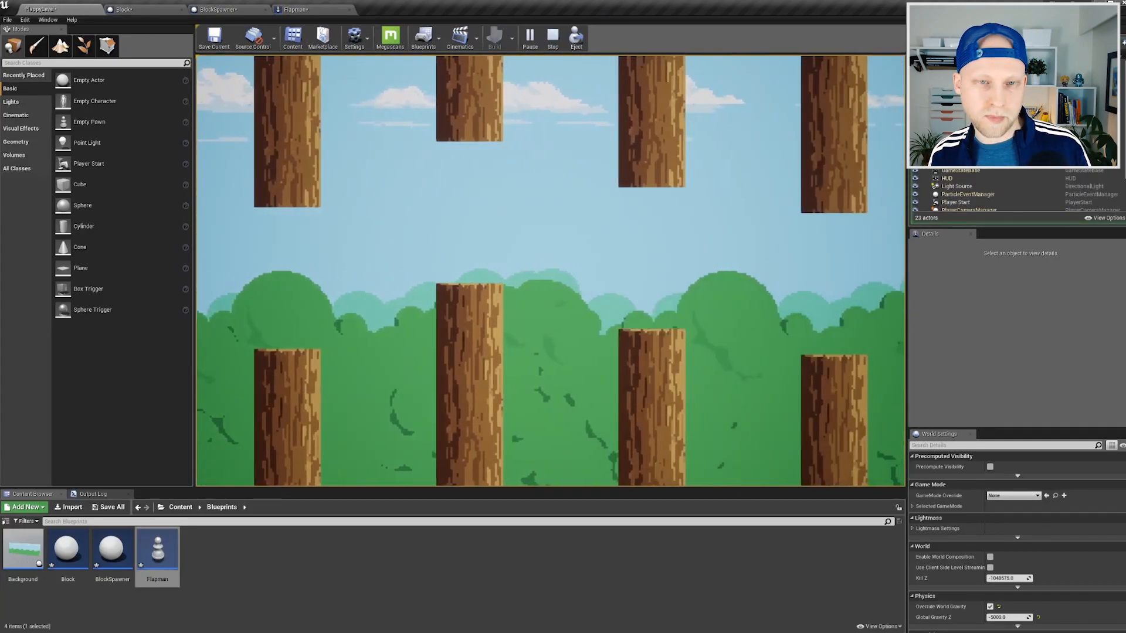
key(space)
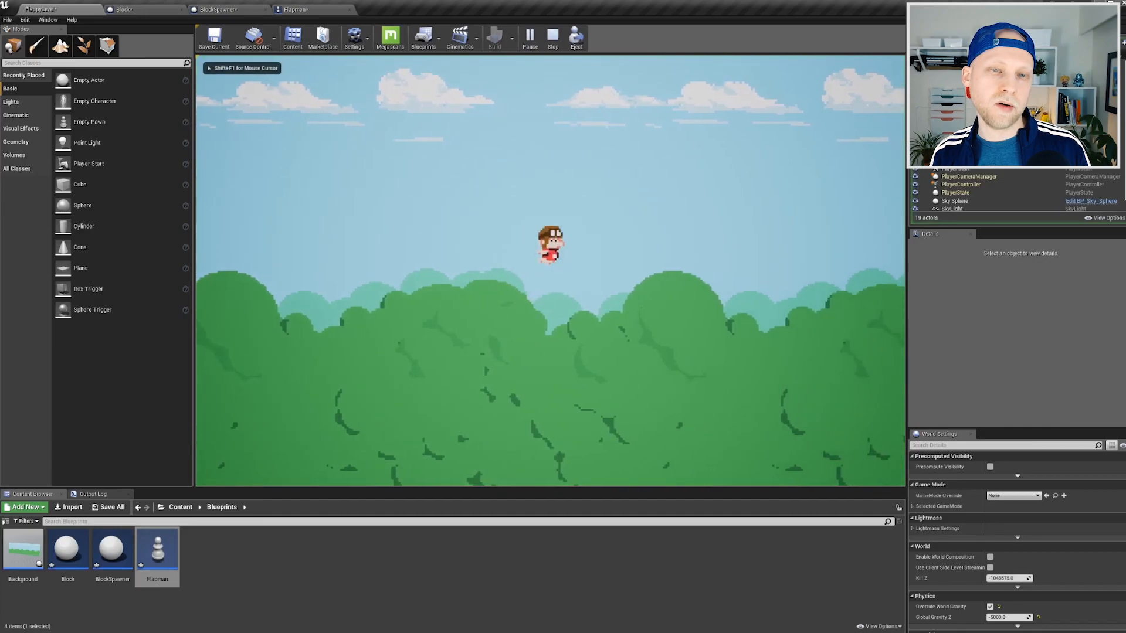
key(space)
key(space)
key(space)
key(space)
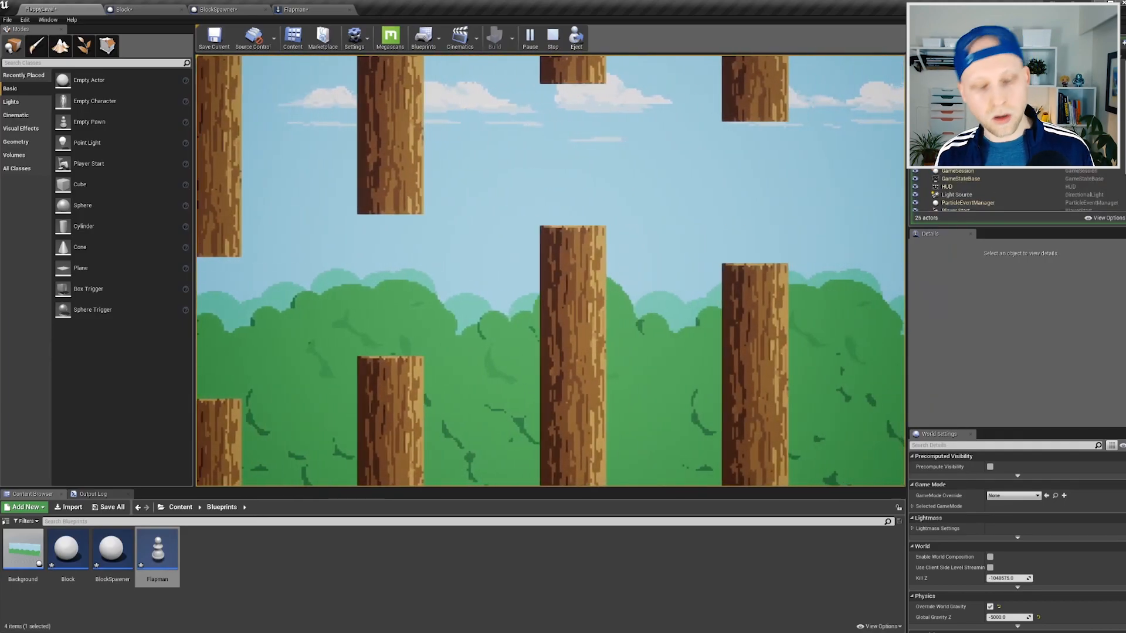
key(Escape)
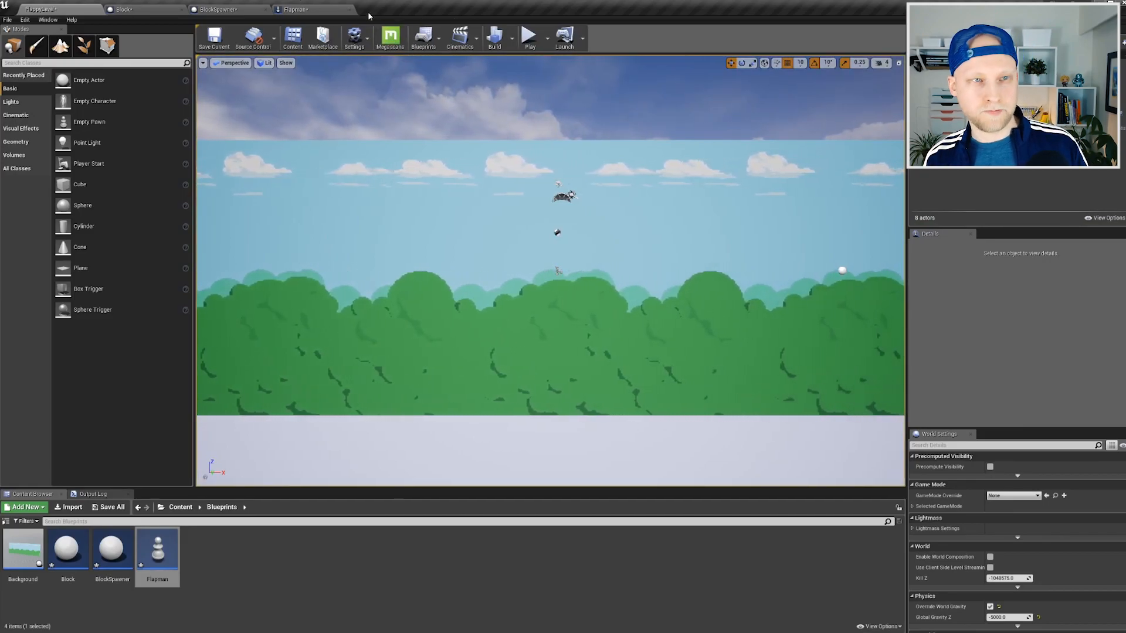
Set the Y torque of Flapman's Add Torque in Degrees node to -100000, compile, and play-test FlappyLevel.
click(299, 11)
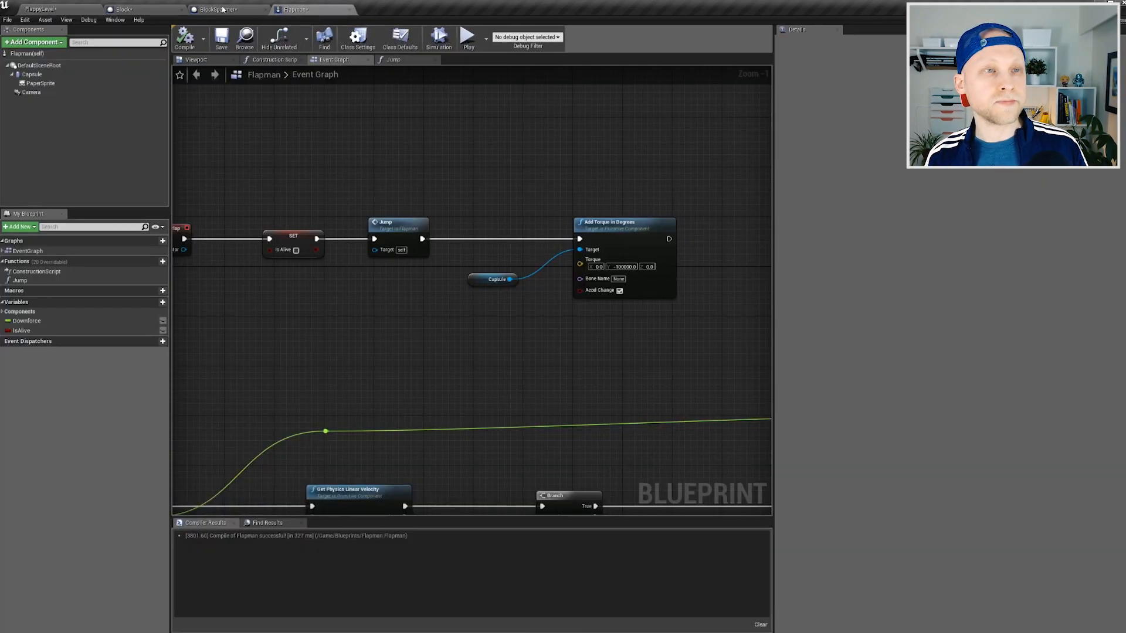
click(57, 10)
click(531, 39)
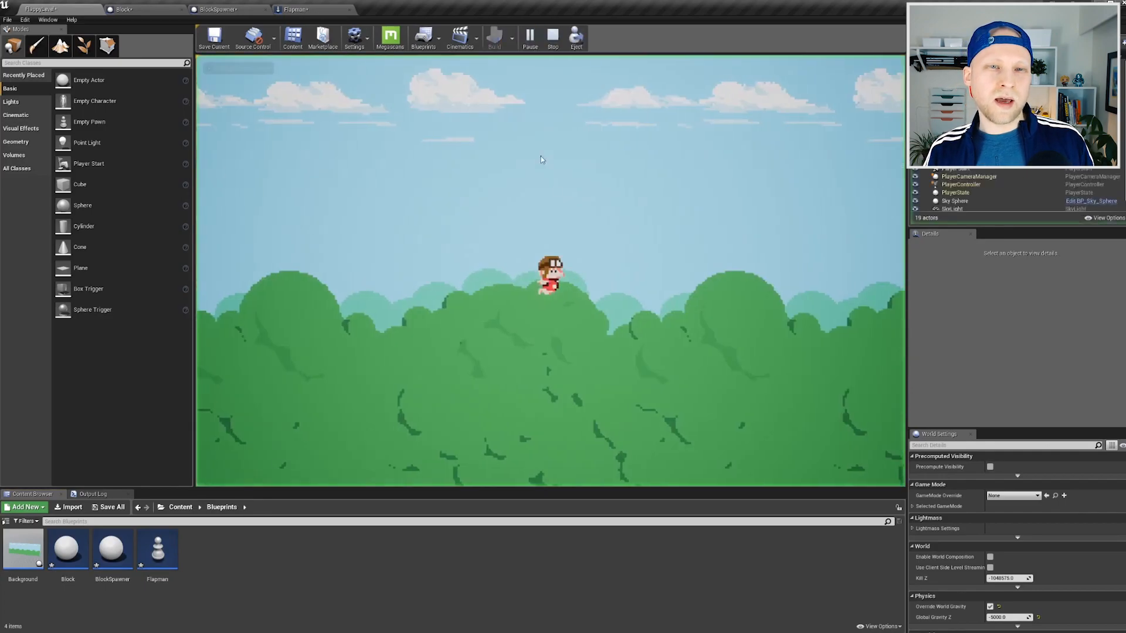
click(539, 144)
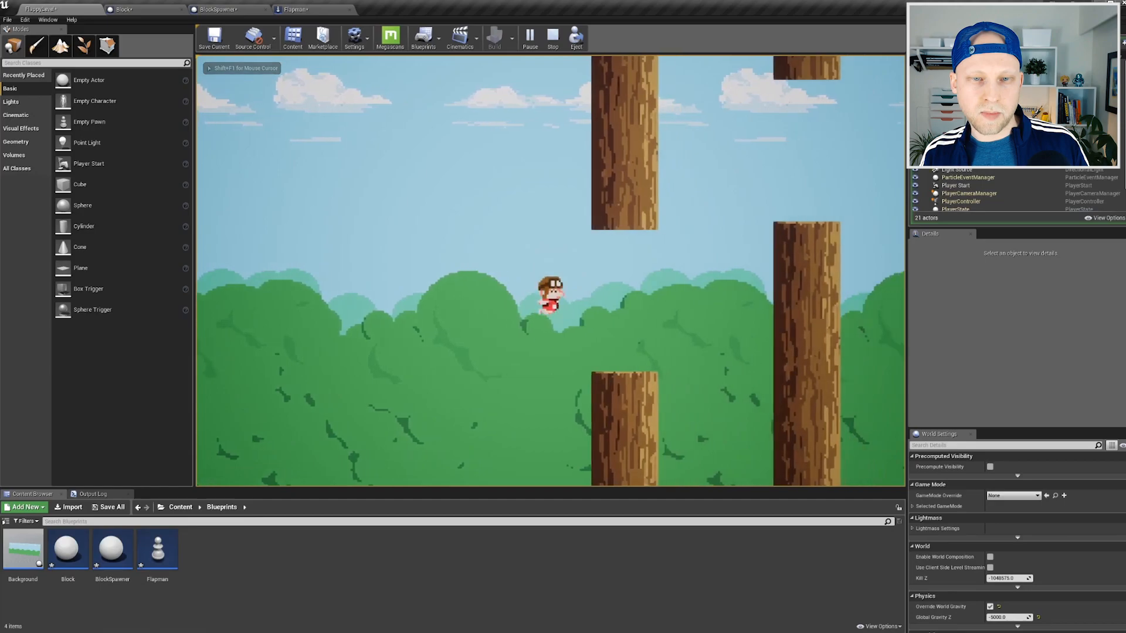
key(space)
key(space)
key(space)
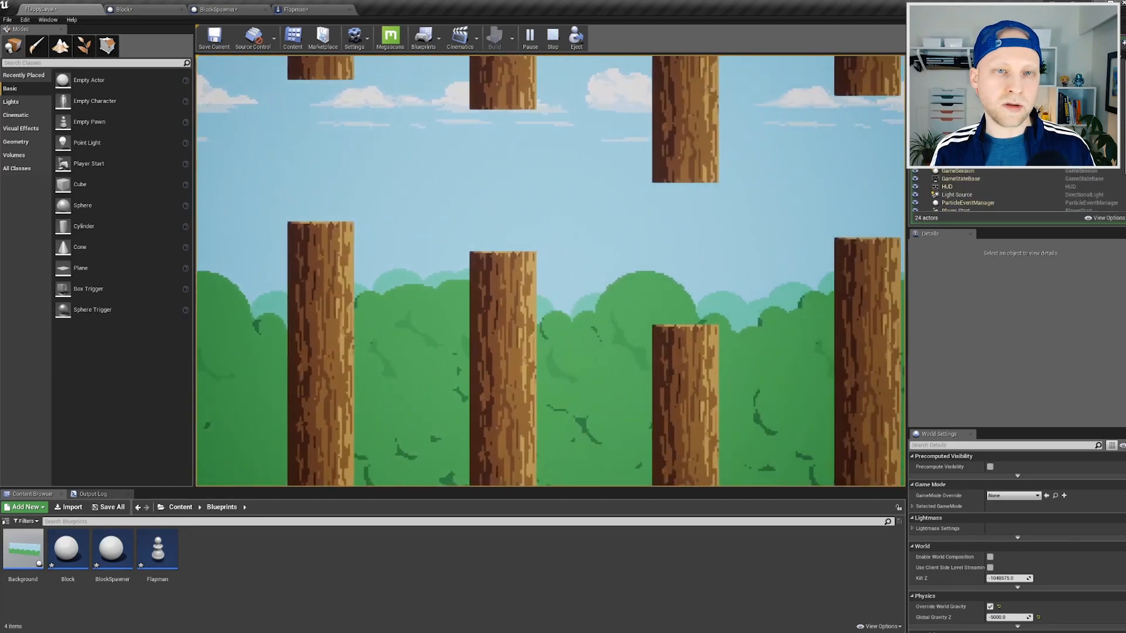
key(Escape)
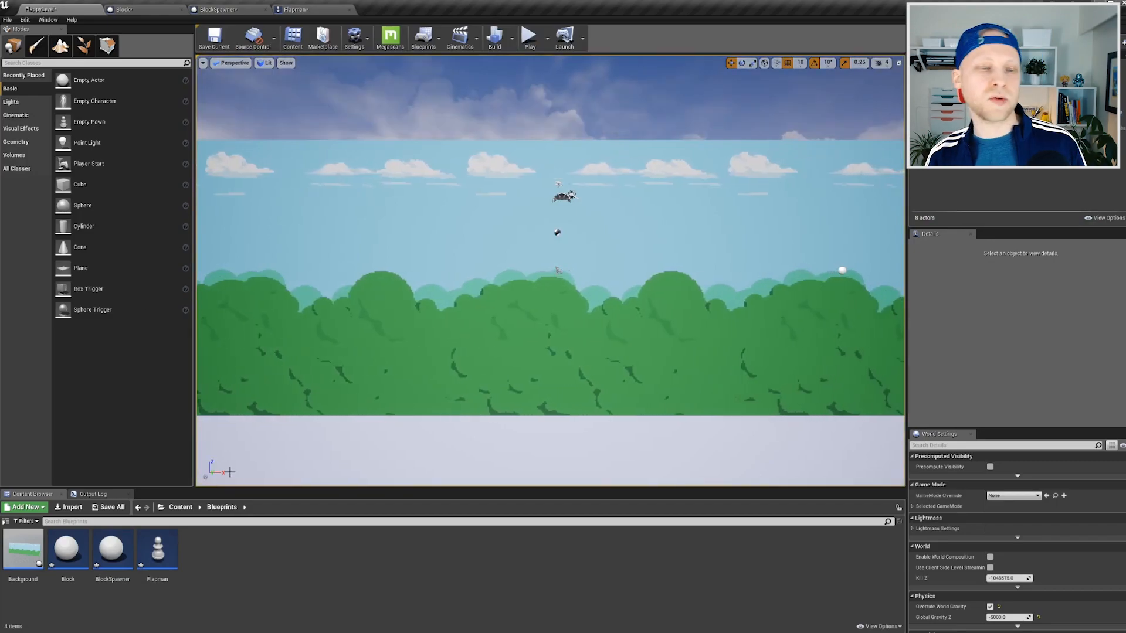
Create an Actor blueprint class named OutOfBounds in the Blueprints folder.
right_click(214, 589)
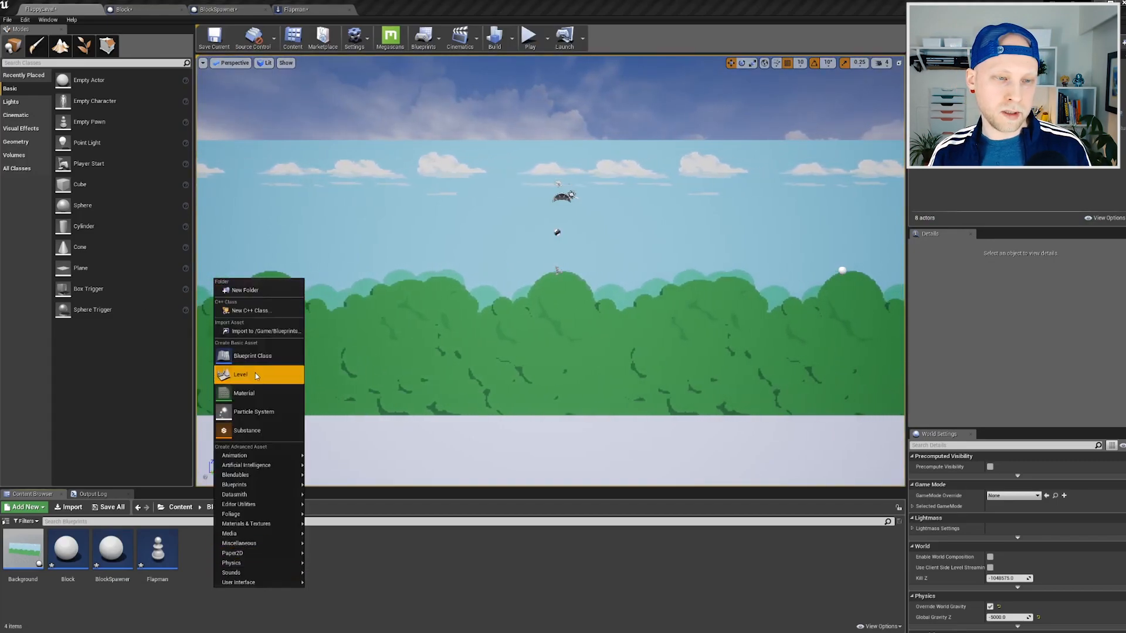
click(252, 356)
click(667, 246)
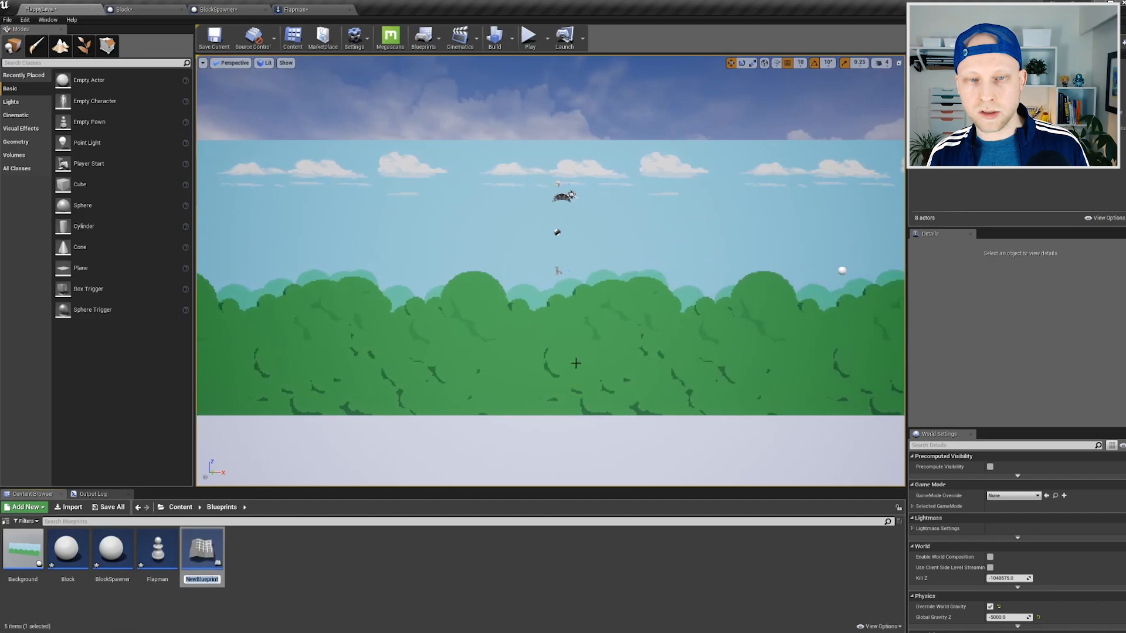
text(OutOfBounds)
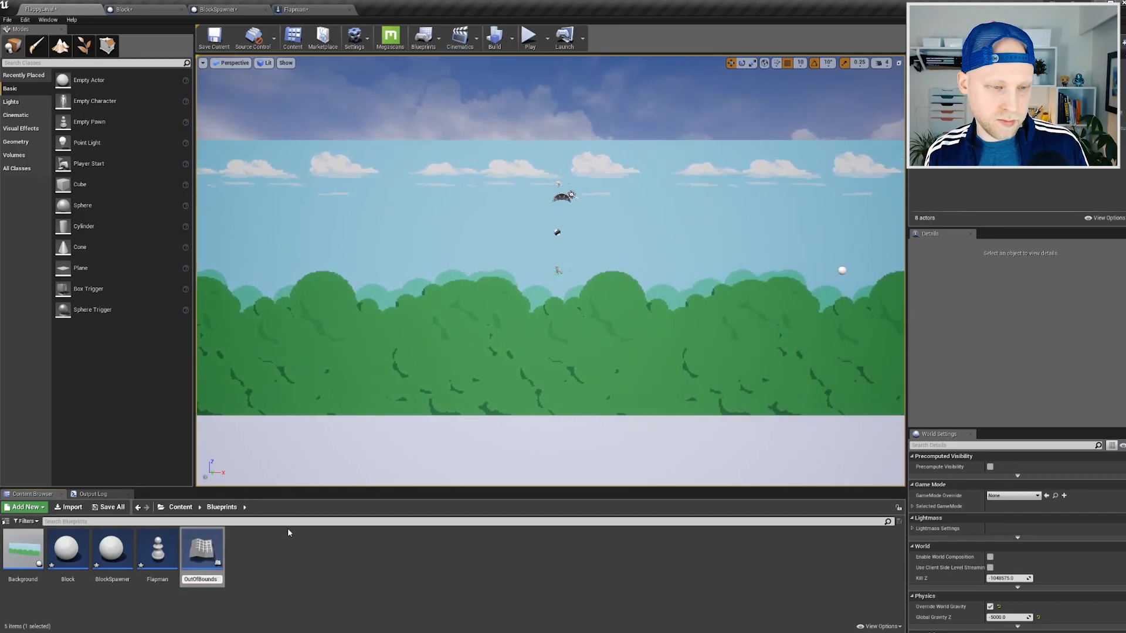
key(Return)
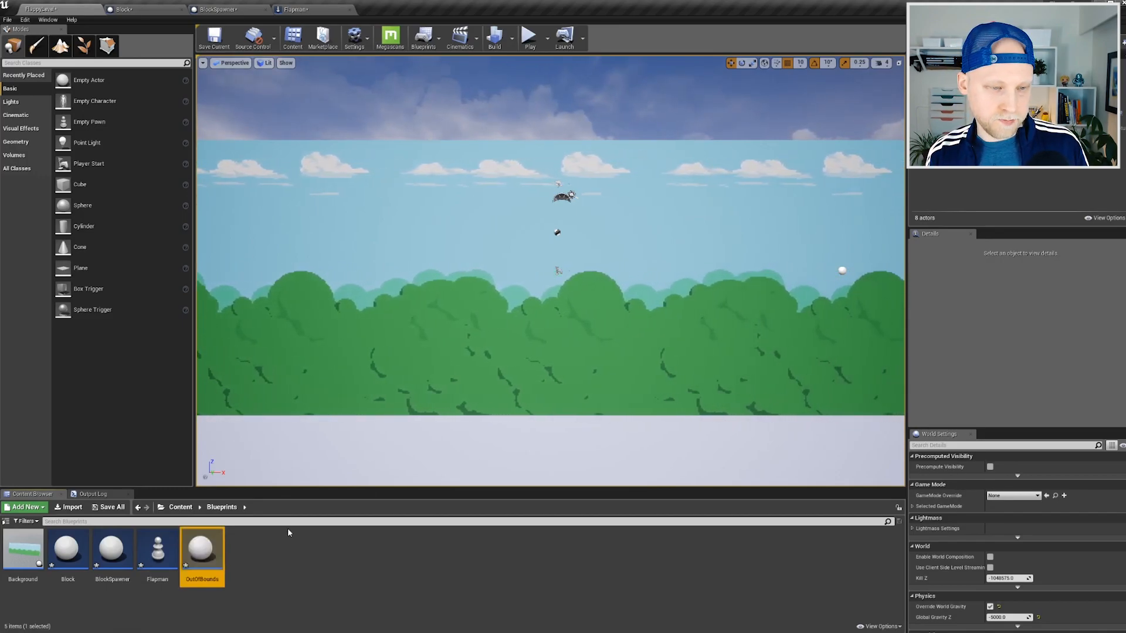
Open the OutOfBounds blueprint and add a Box Collision component to it.
double_click(217, 545)
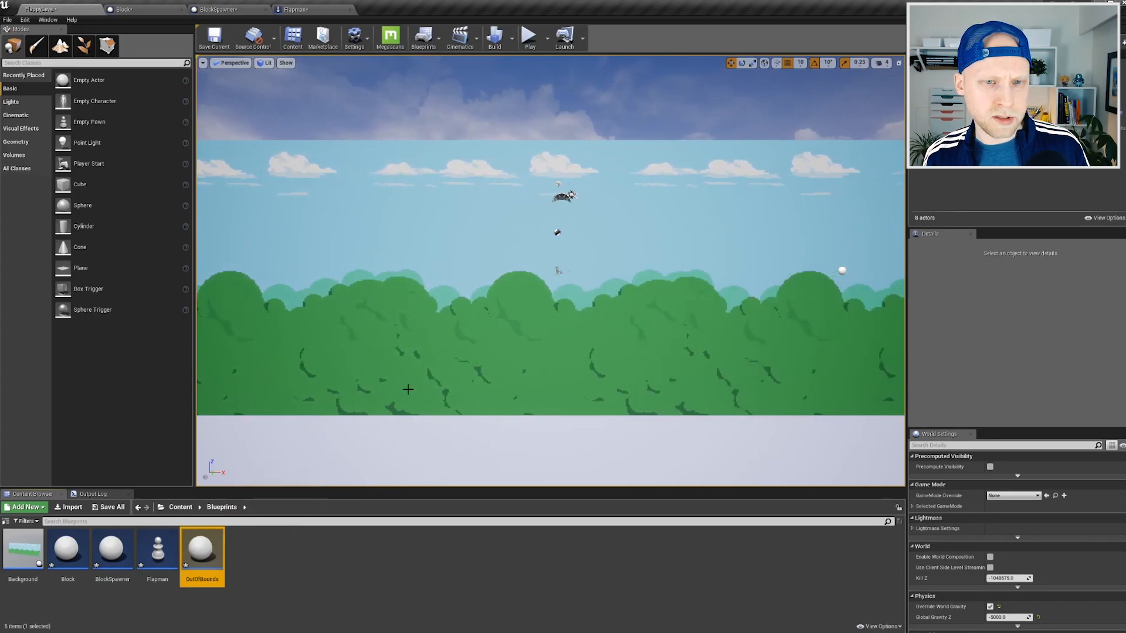
click(34, 42)
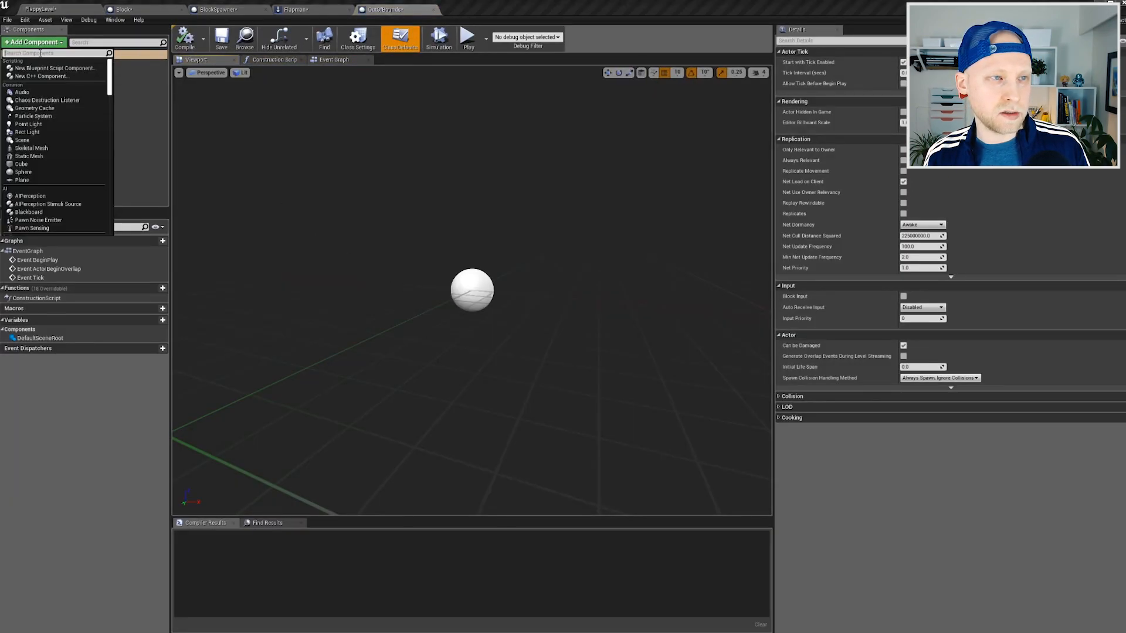
text(coll)
click(39, 68)
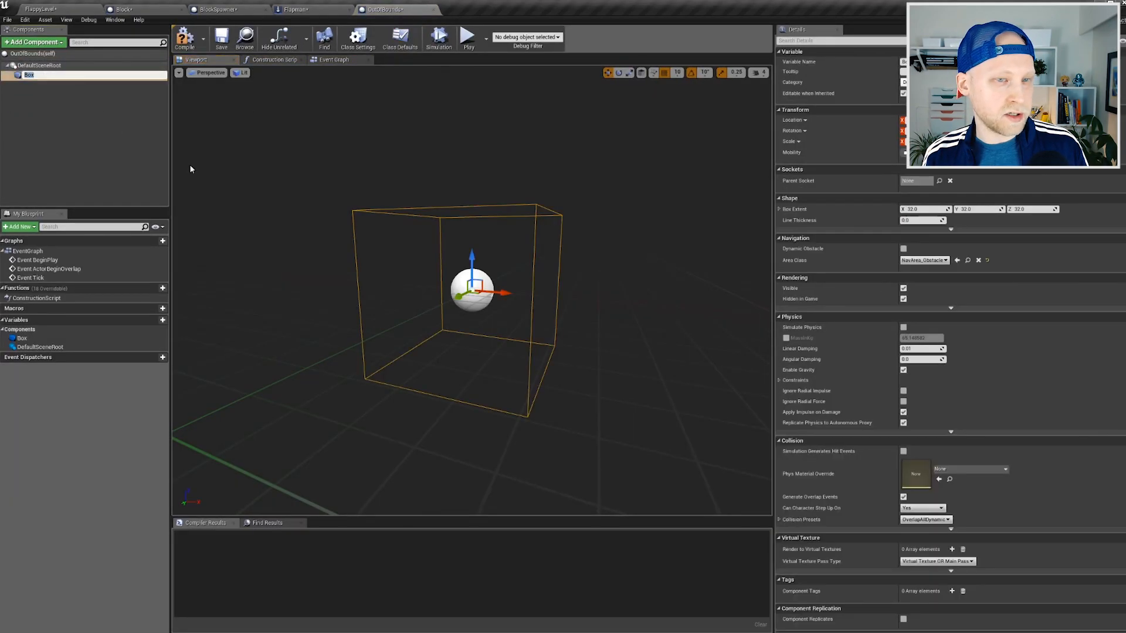
Widen the Box's X extent to about 390, set its Y and Z extents to 100, and compile OutOfBounds.
drag(934, 211, 1009, 211)
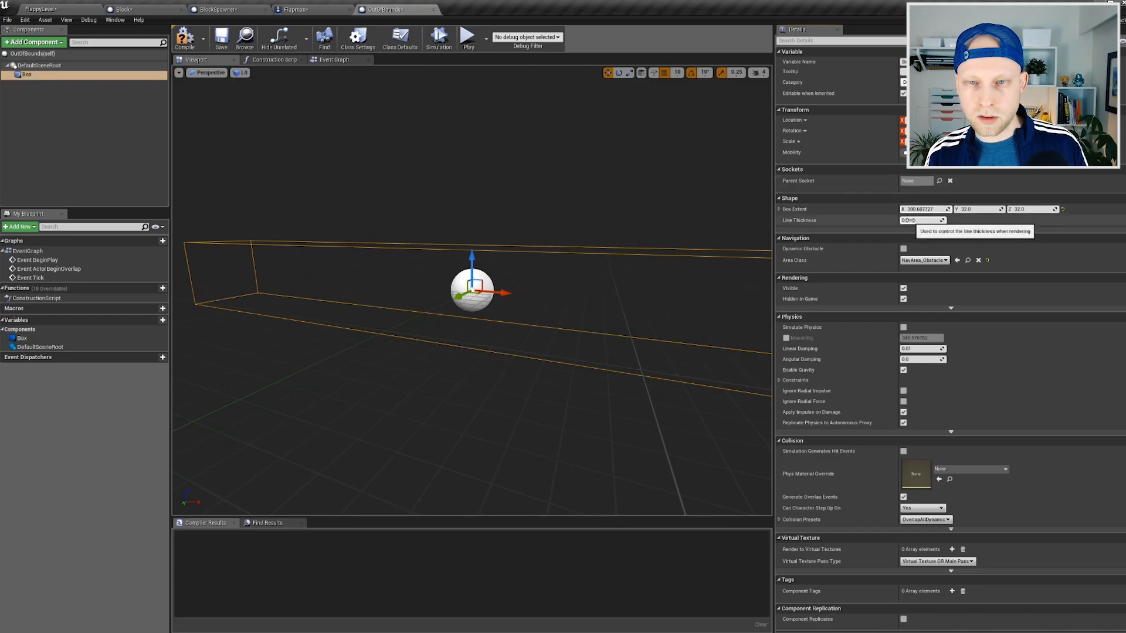
click(983, 209)
text(100)
key(Tab)
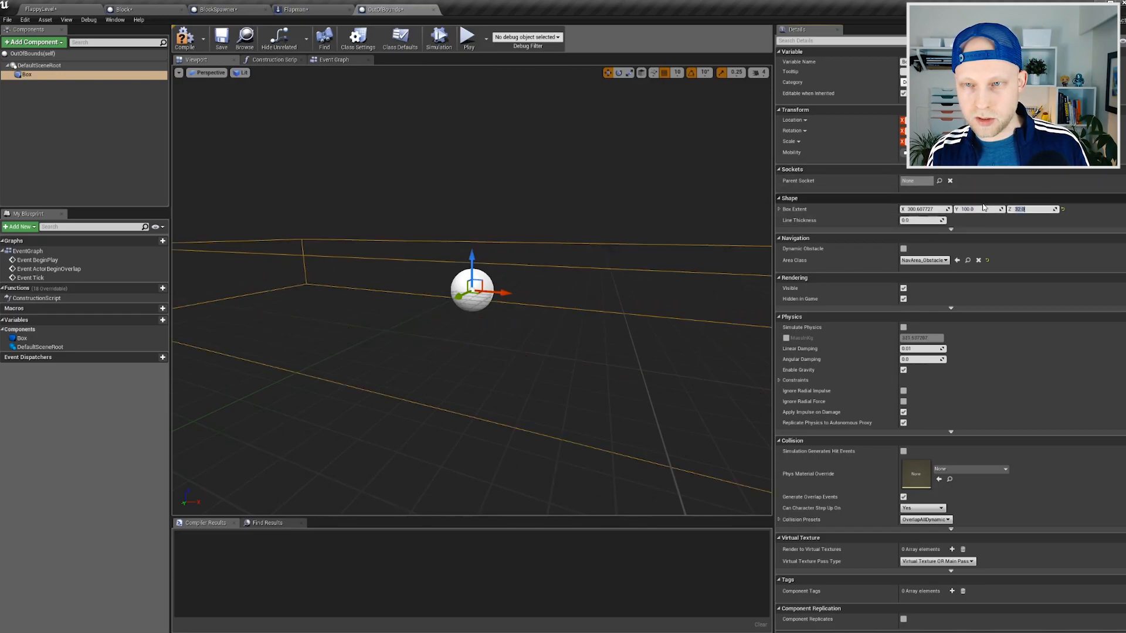
text(100)
key(Return)
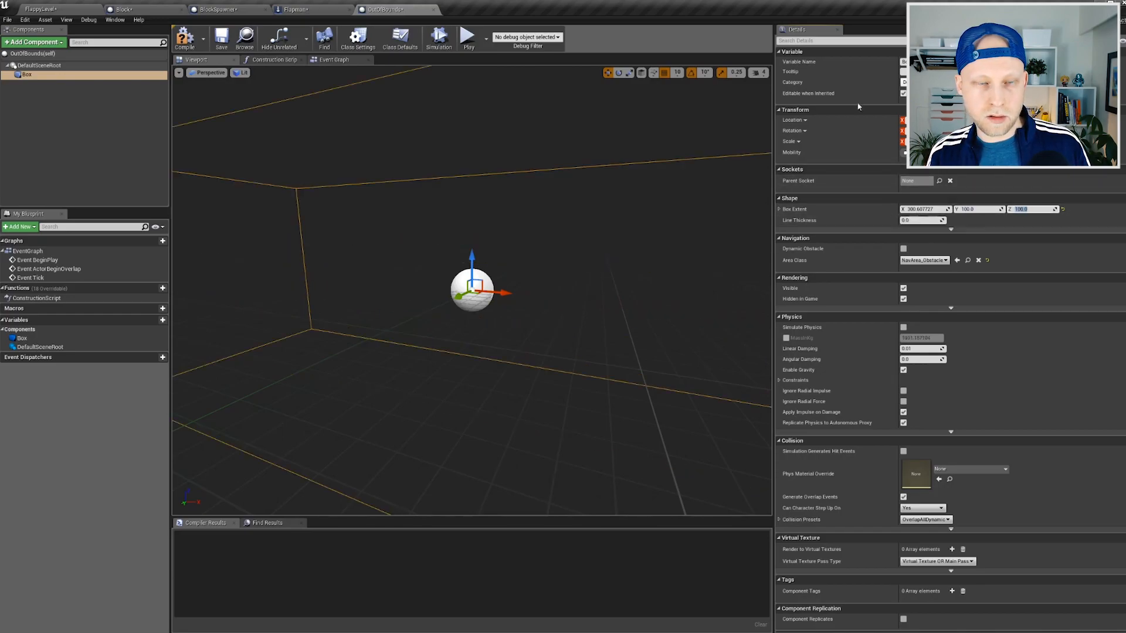
scroll(547, 208, down, 3)
click(185, 39)
Place an OutOfBounds actor in FlappyLevel, reset its location to the origin, and lower it toward the background's bottom edge.
click(41, 9)
drag(198, 550, 577, 359)
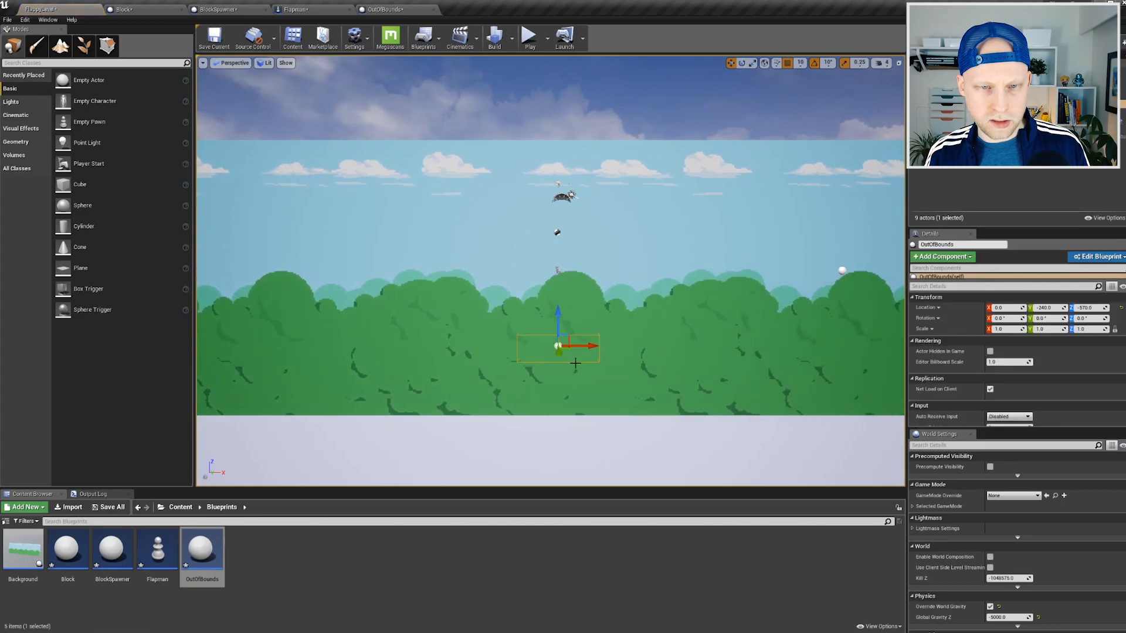
click(1121, 308)
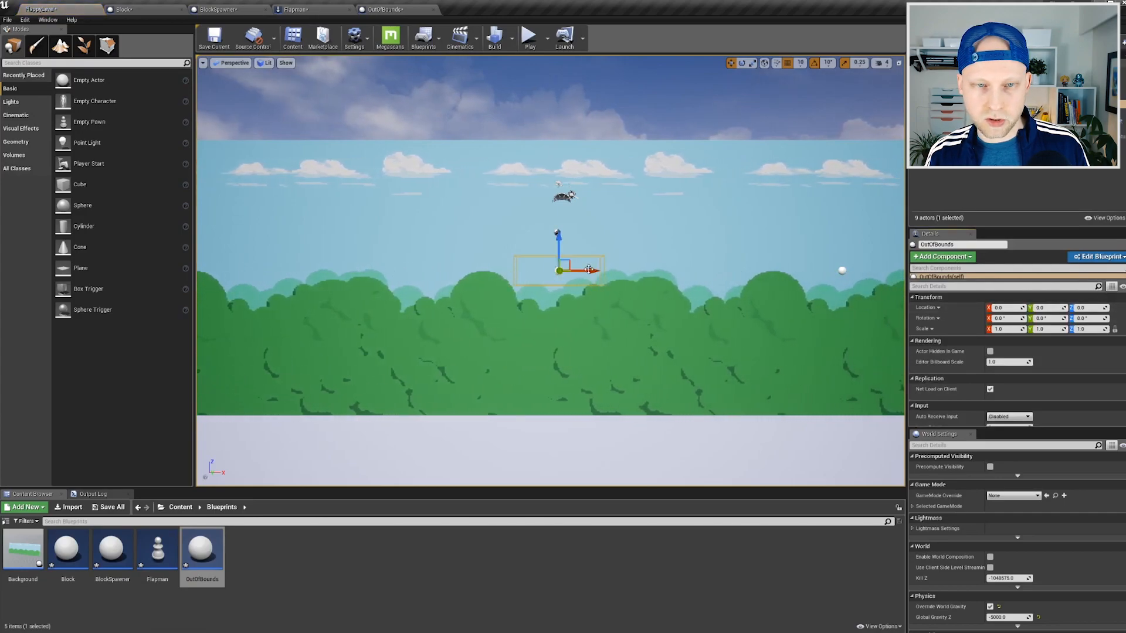
drag(559, 242, 560, 251)
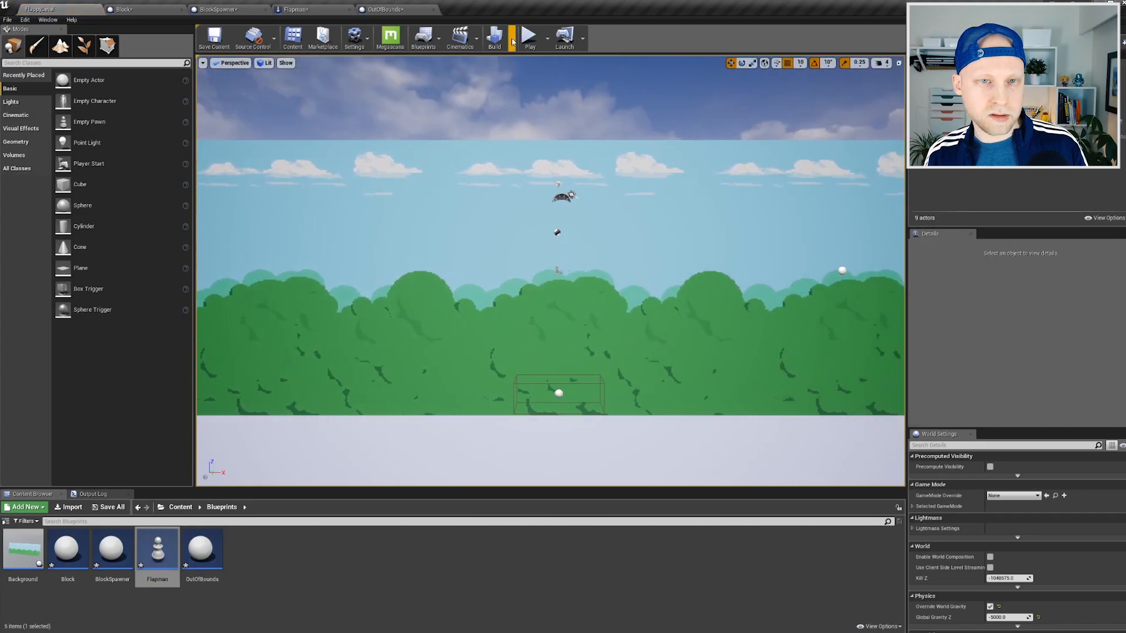
Play-test FlappyLevel with the OutOfBounds box in place, and lower the box to straddle the background's bottom edge.
click(530, 38)
click(568, 117)
key(space)
key(space)
key(space)
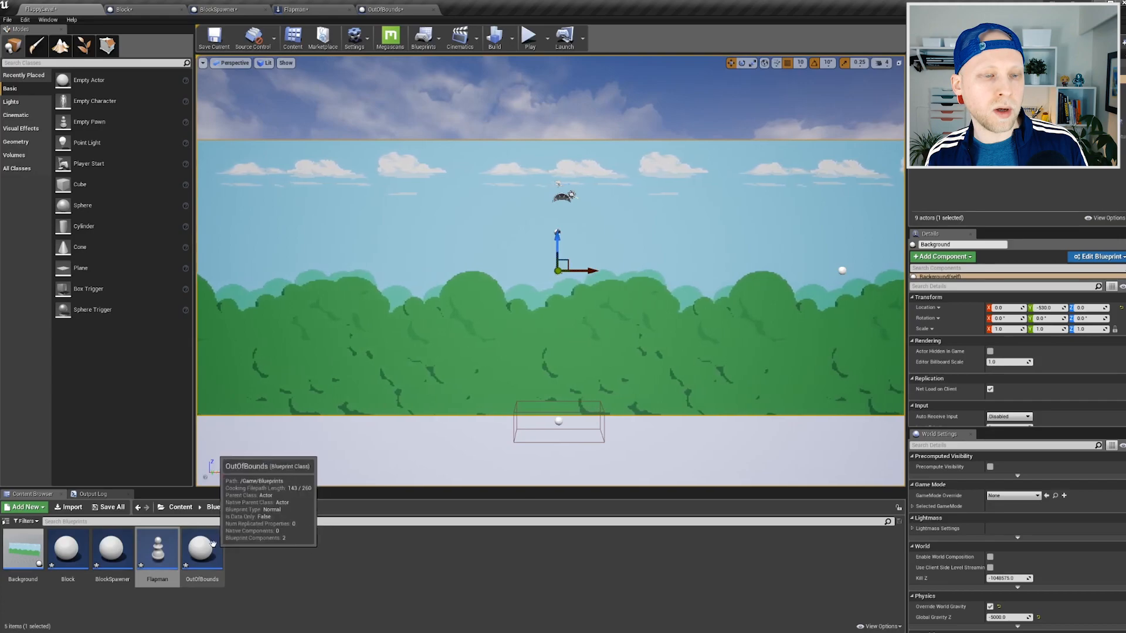
Set the collision preset of the OutOfBounds blueprint's Box to Trigger and play-test FlappyLevel.
double_click(211, 550)
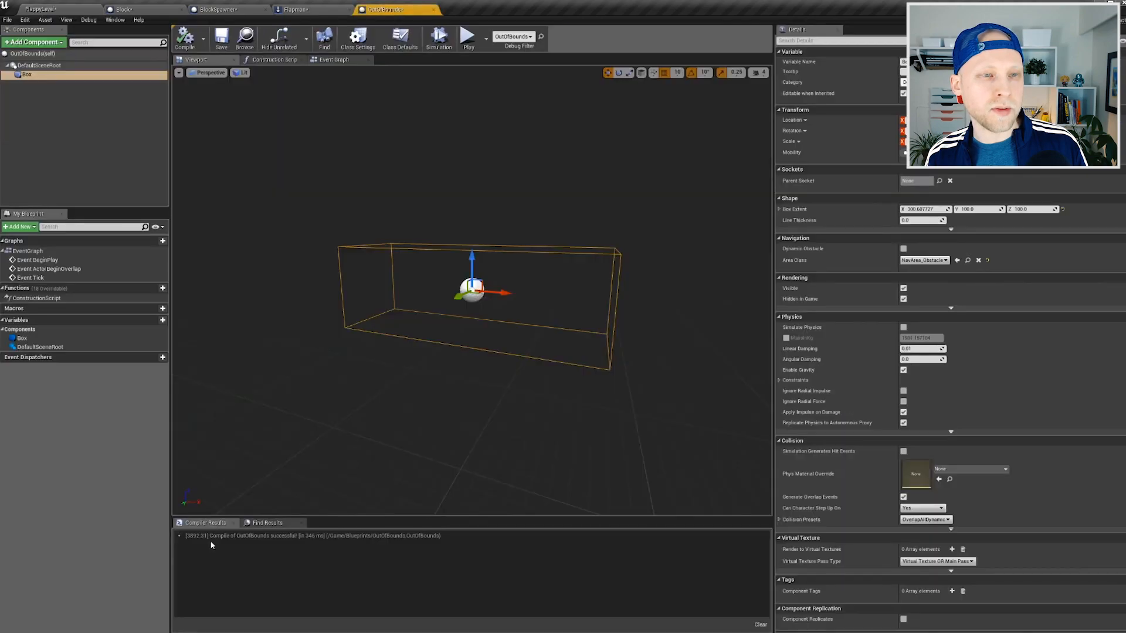
click(926, 520)
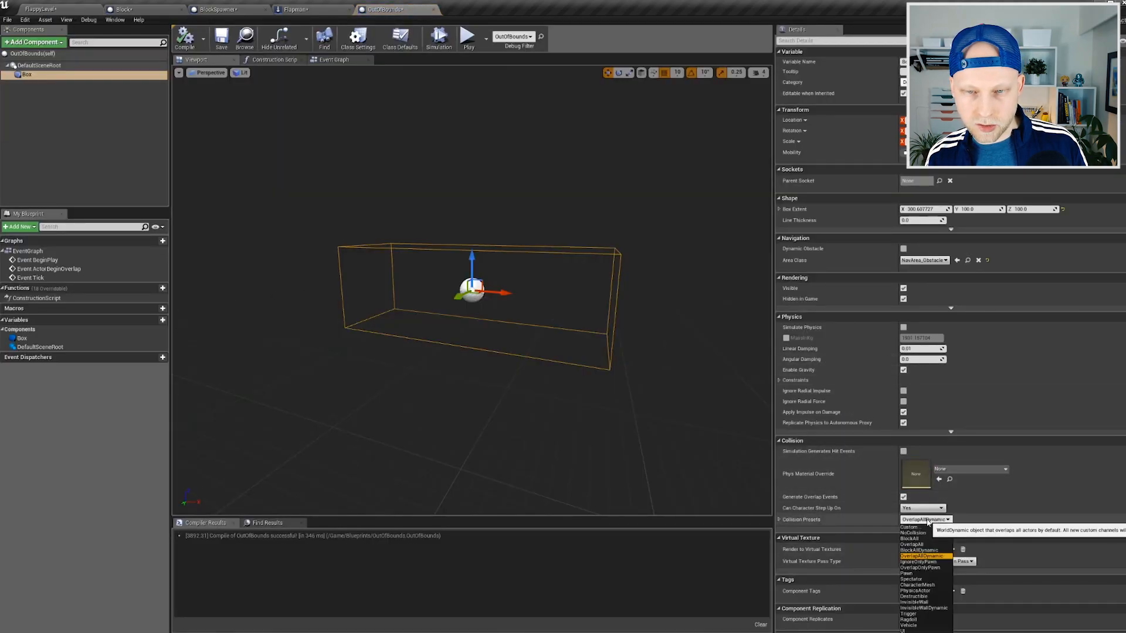
click(908, 614)
click(41, 9)
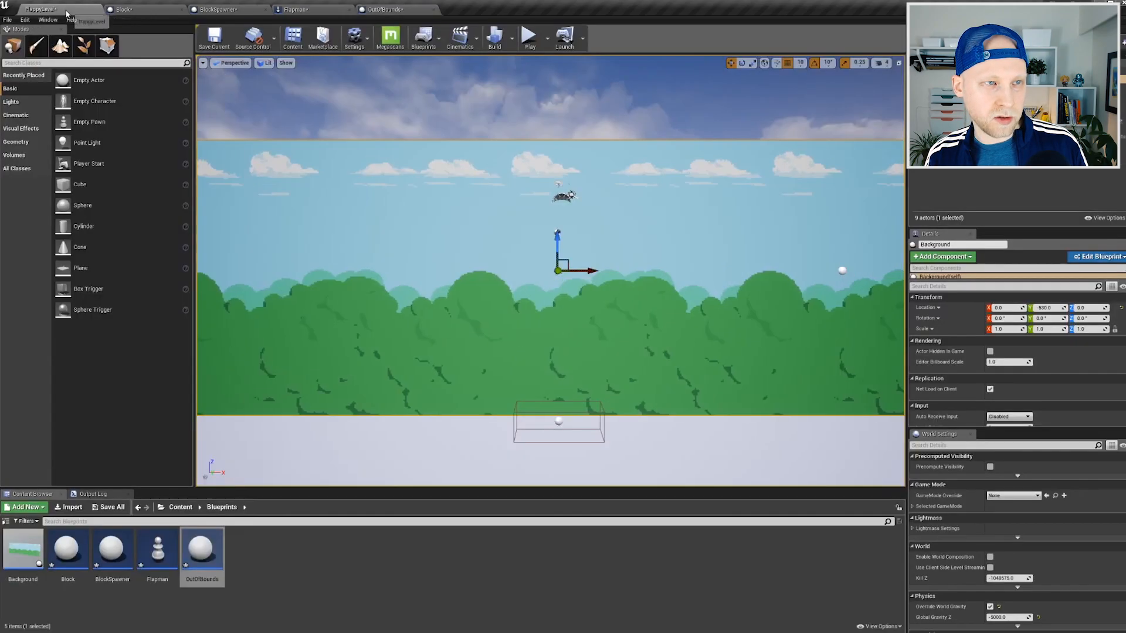
click(527, 40)
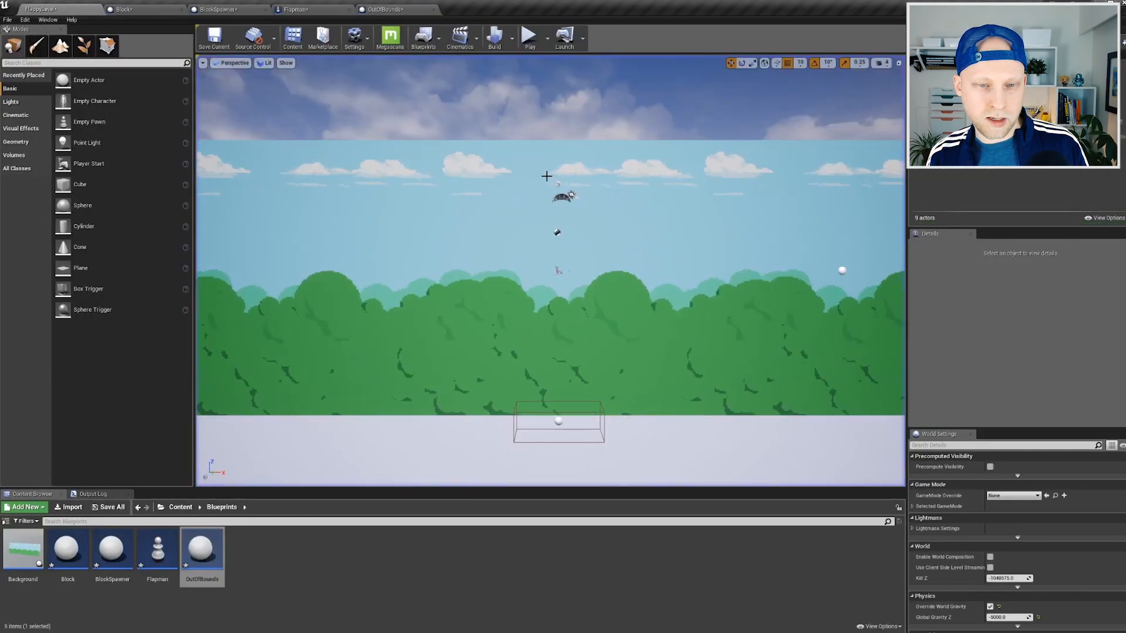
Lower the OutOfBounds actor in two moves until it sits fully below the background, play-testing FlappyLevel after each move.
click(567, 430)
drag(559, 388, 559, 413)
click(529, 40)
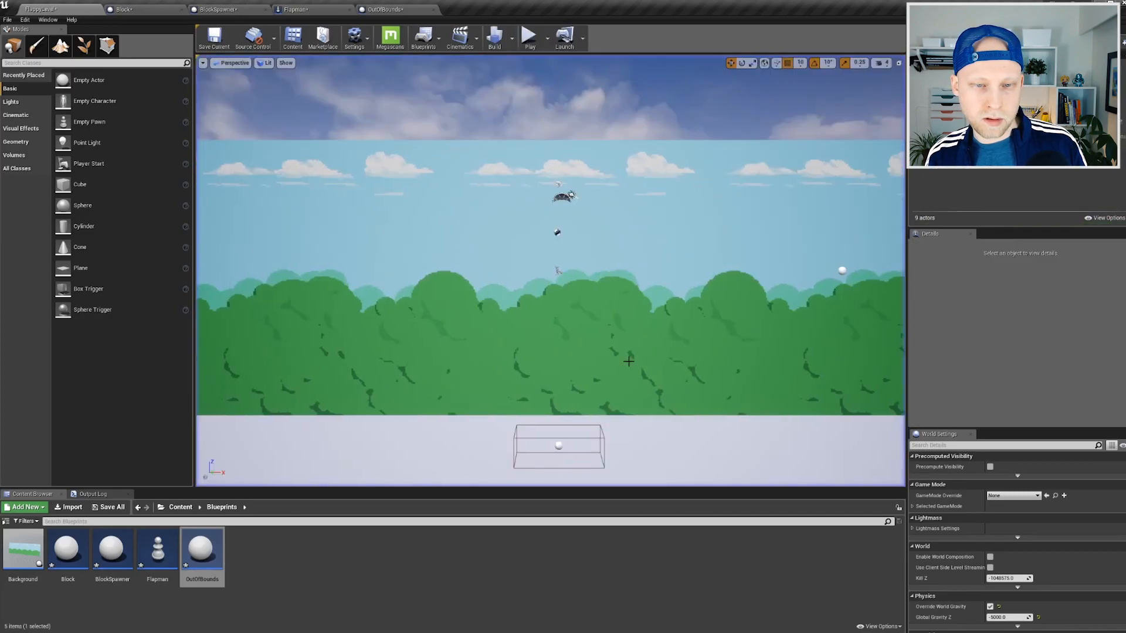
click(559, 446)
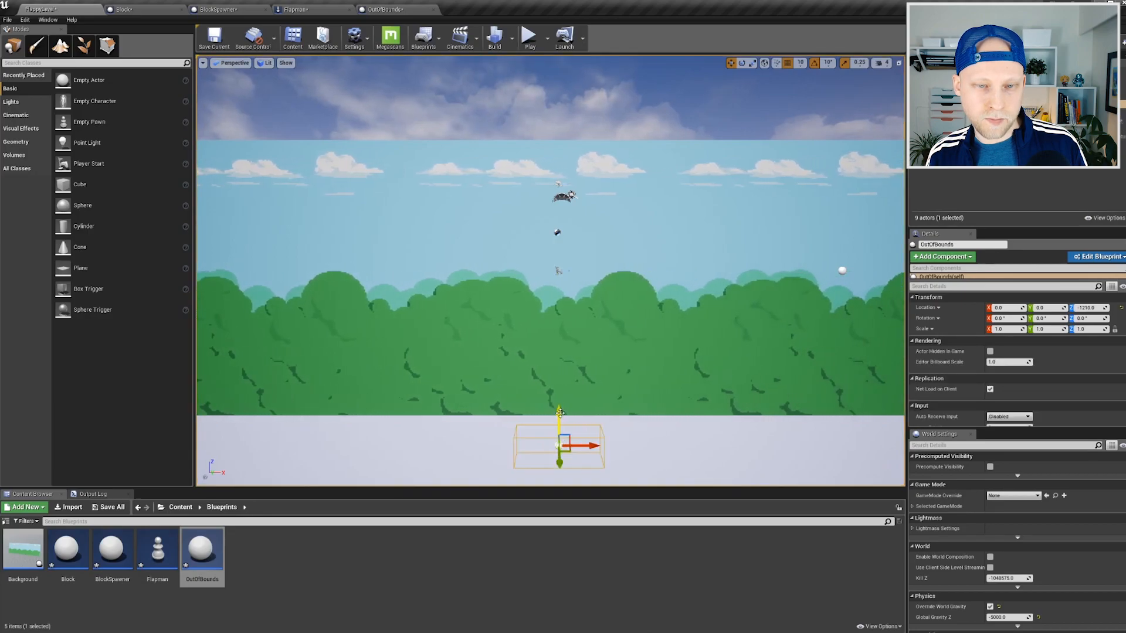
drag(559, 415, 560, 430)
click(529, 39)
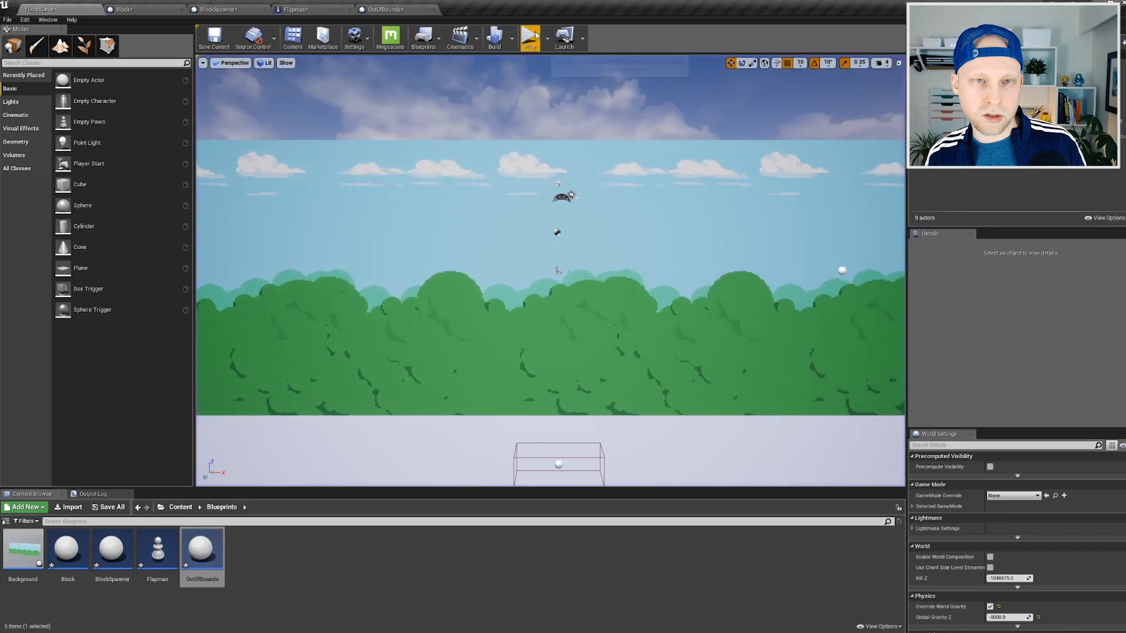
click(530, 39)
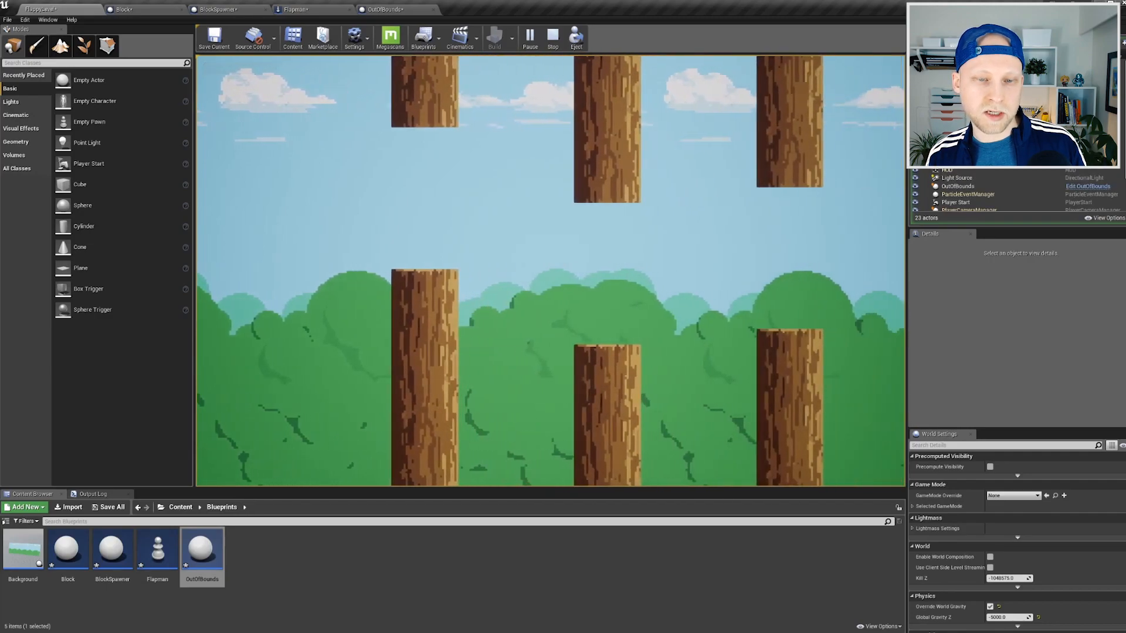
Duplicate the OutOfBounds actor, place the copy above the background at Z 1340, and play-test FlappyLevel.
key(Escape)
click(561, 459)
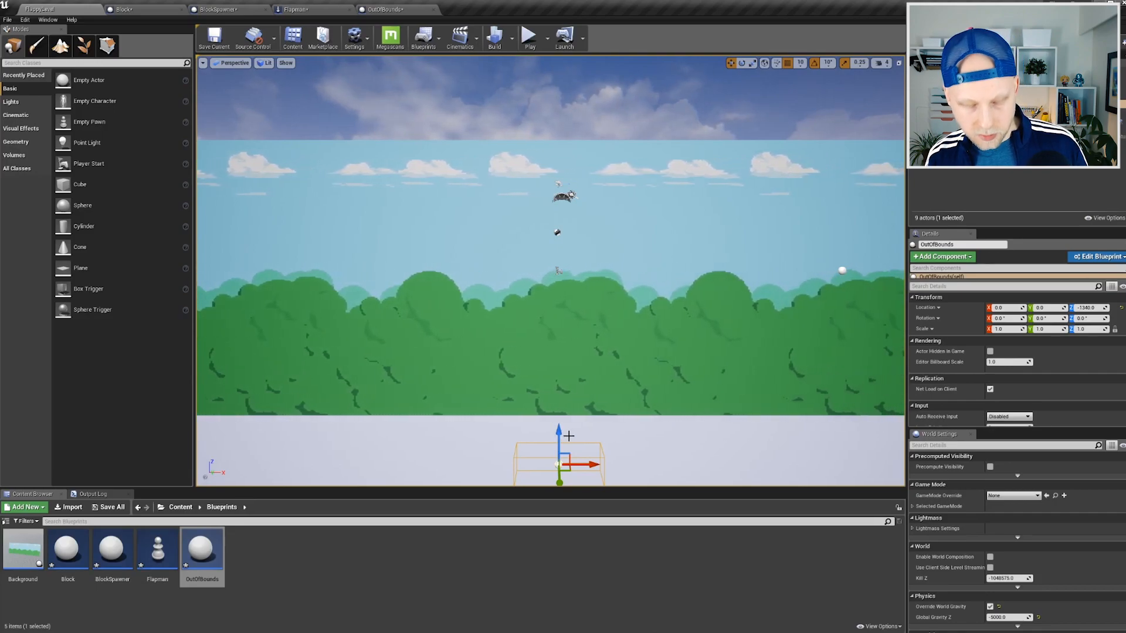
alt+drag(559, 437, 564, 339)
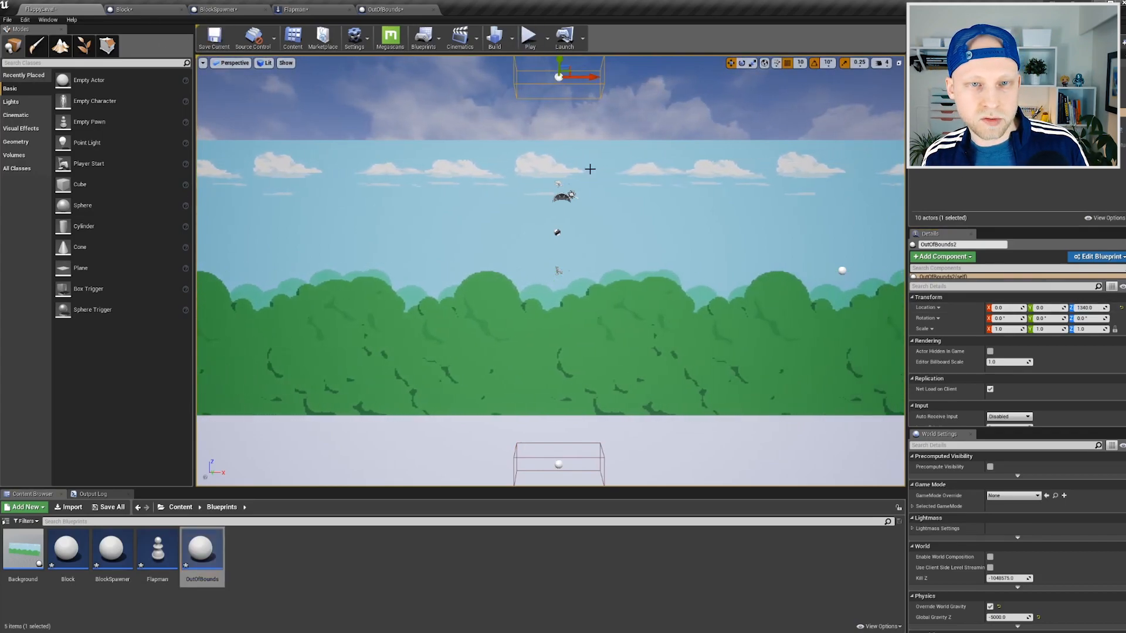
click(530, 38)
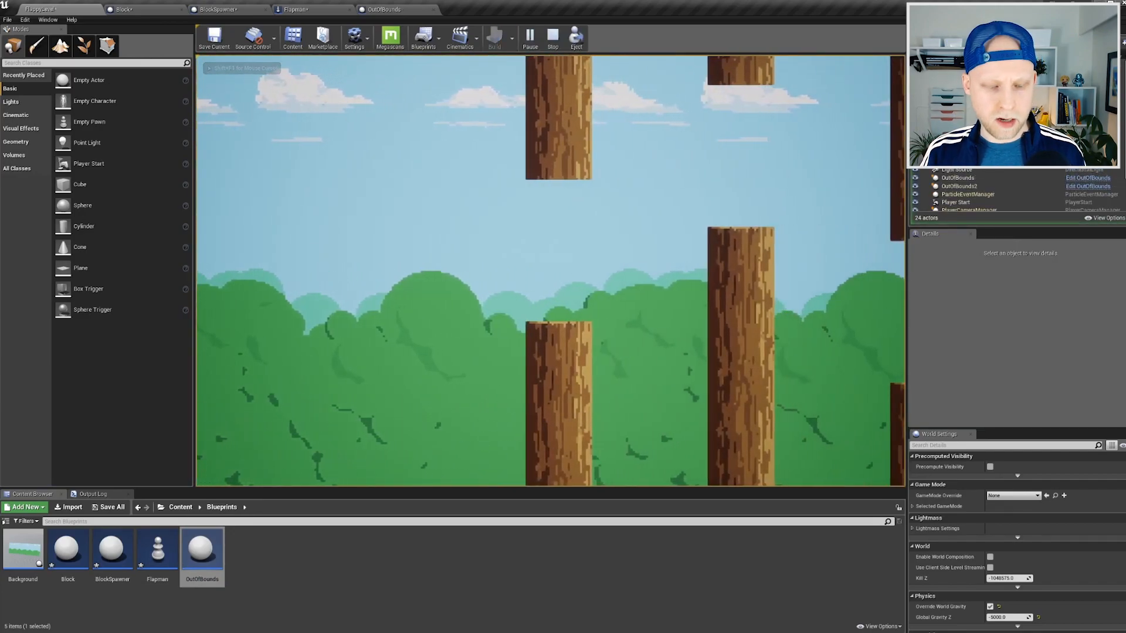
key(Escape)
Lower the upper OutOfBounds copy into the visible sky area and play-test by flapping Flapman up into it.
click(562, 76)
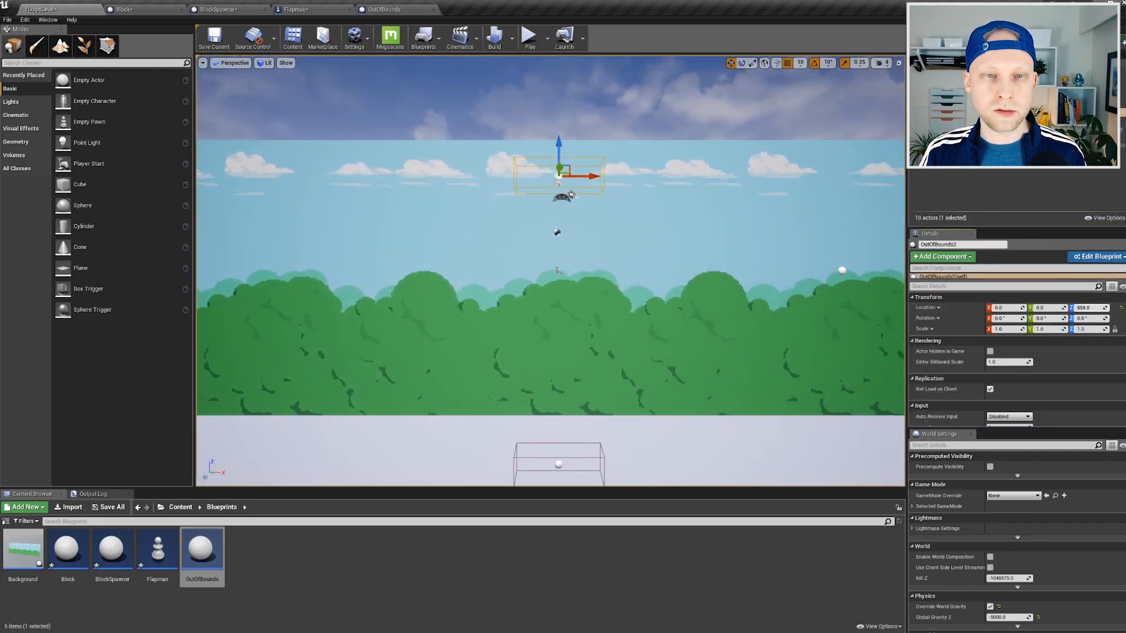
click(527, 40)
key(space)
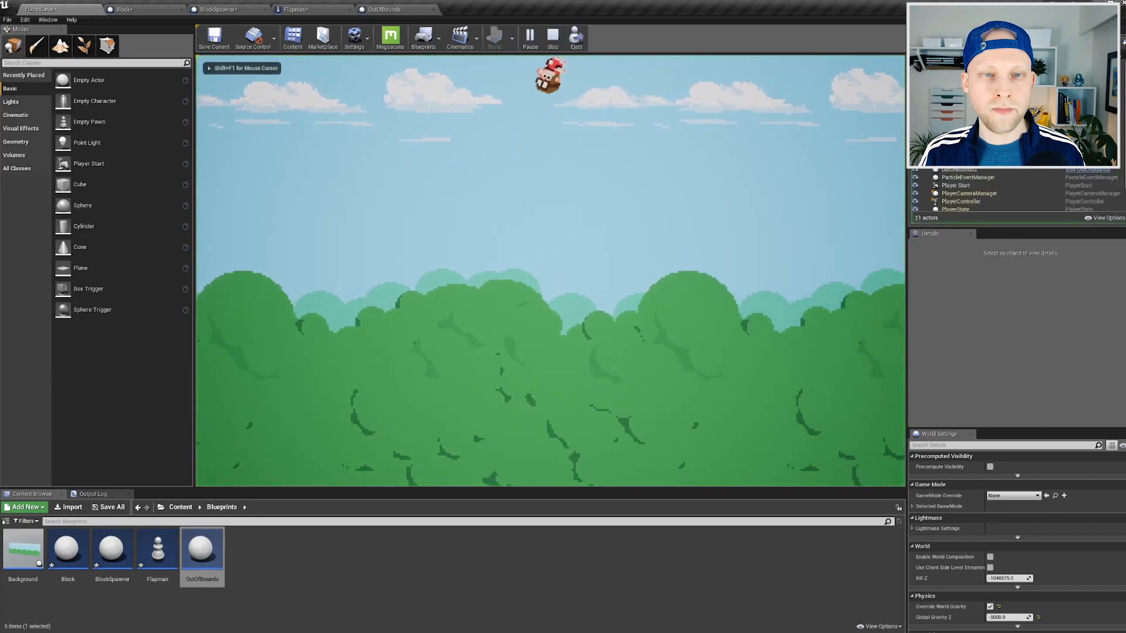
key(space)
key(space)
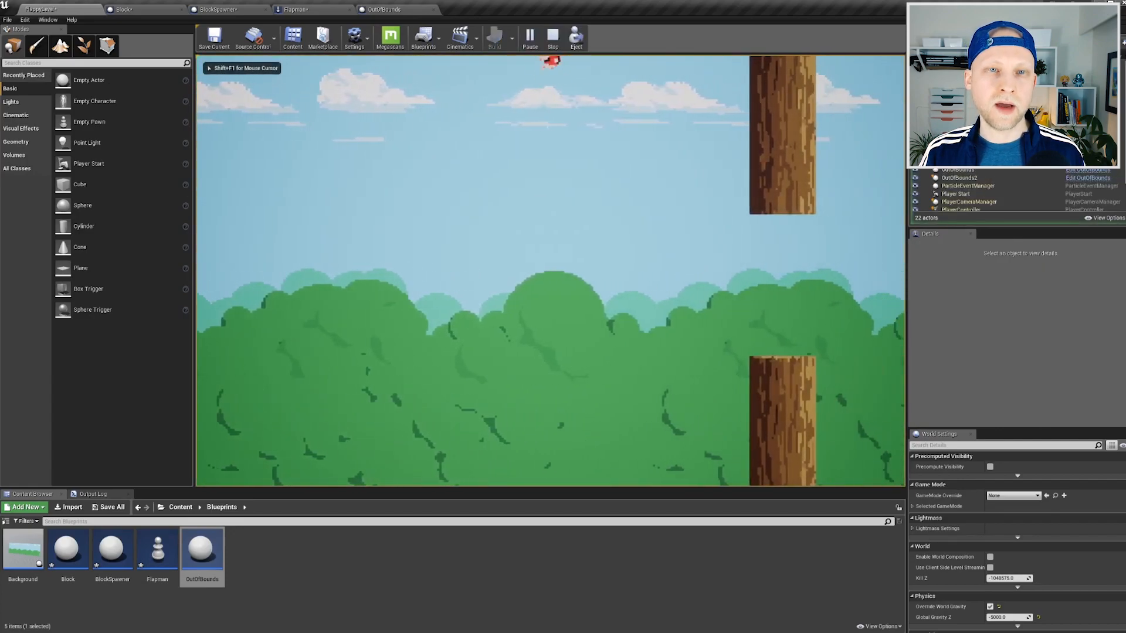
key(Escape)
Play-test with repeated flaps after Flapman touches the lowered OutOfBounds copy, and undo the copy's downward move.
key(alt+p)
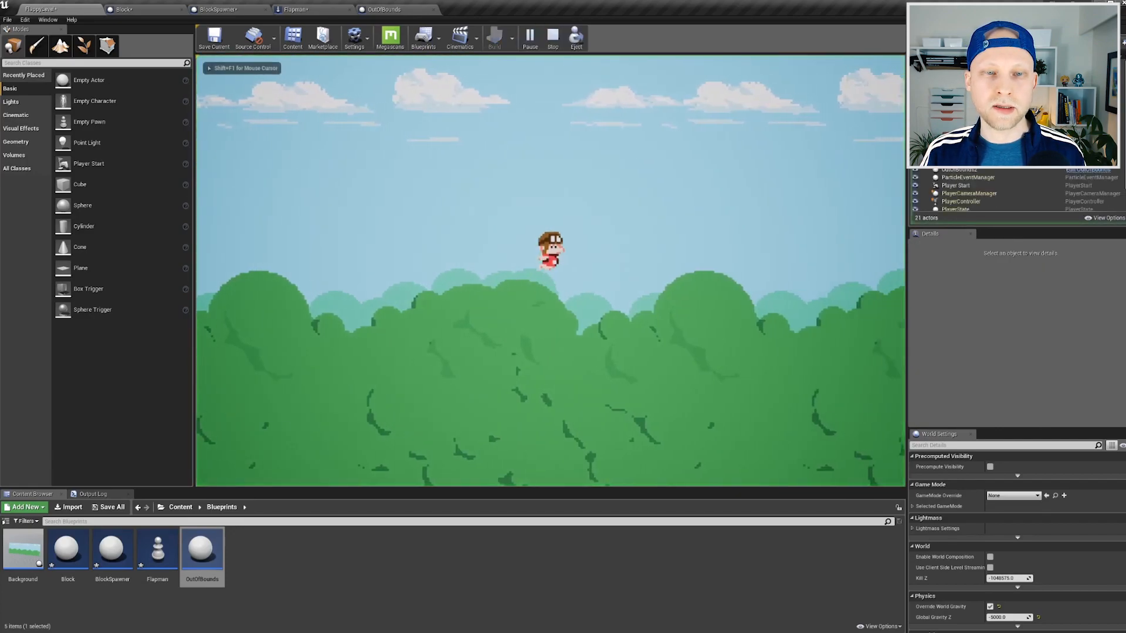
key(space)
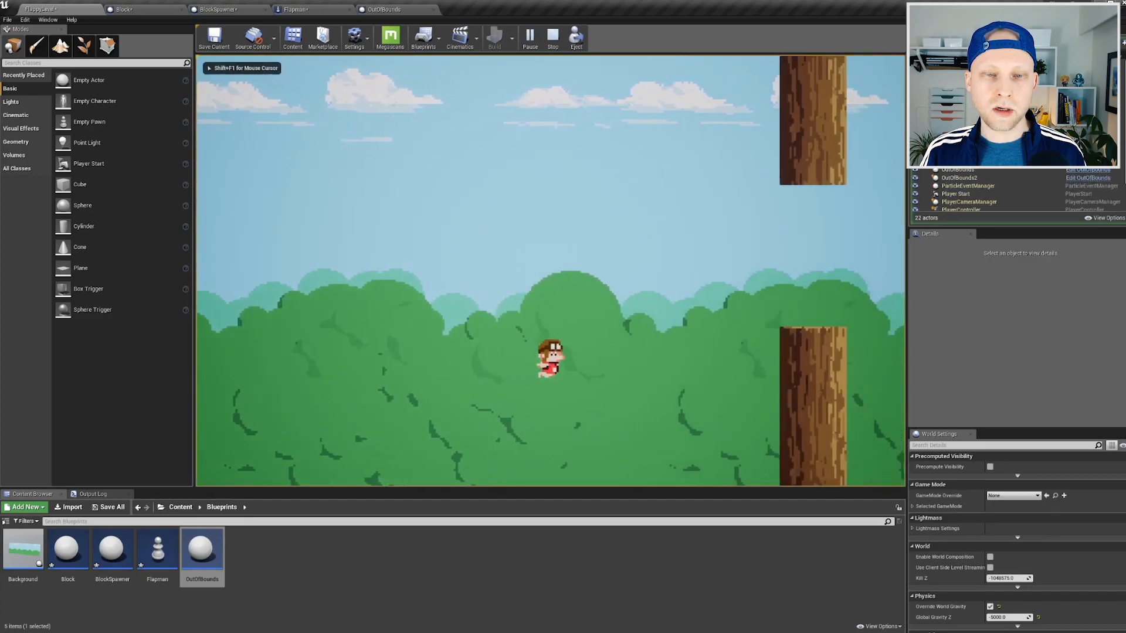
key(space)
key(space)
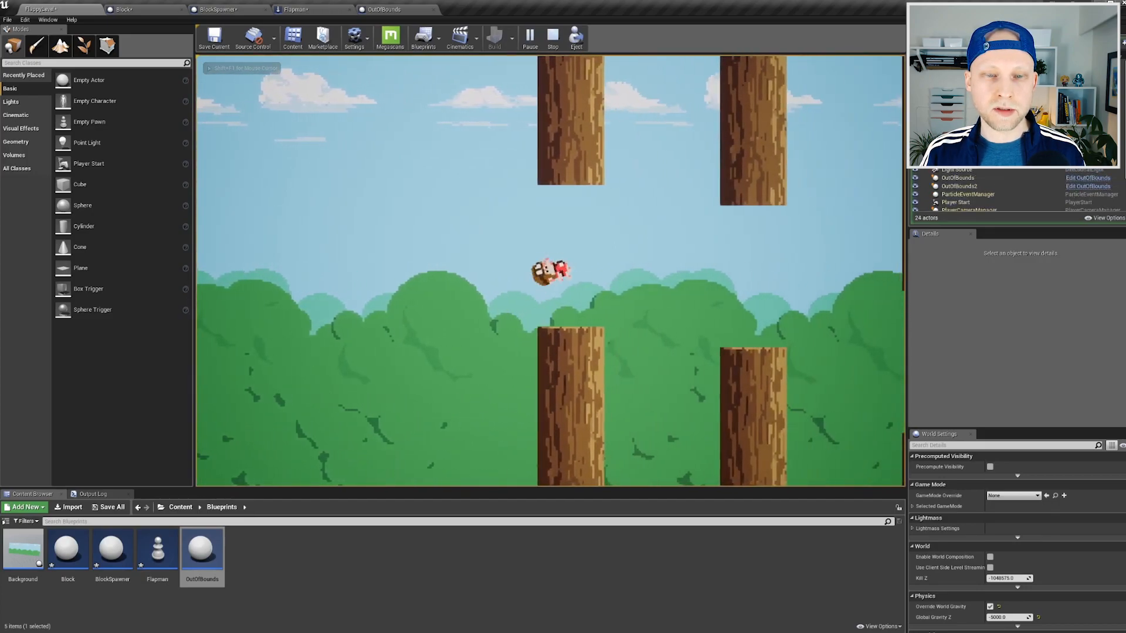
key(space)
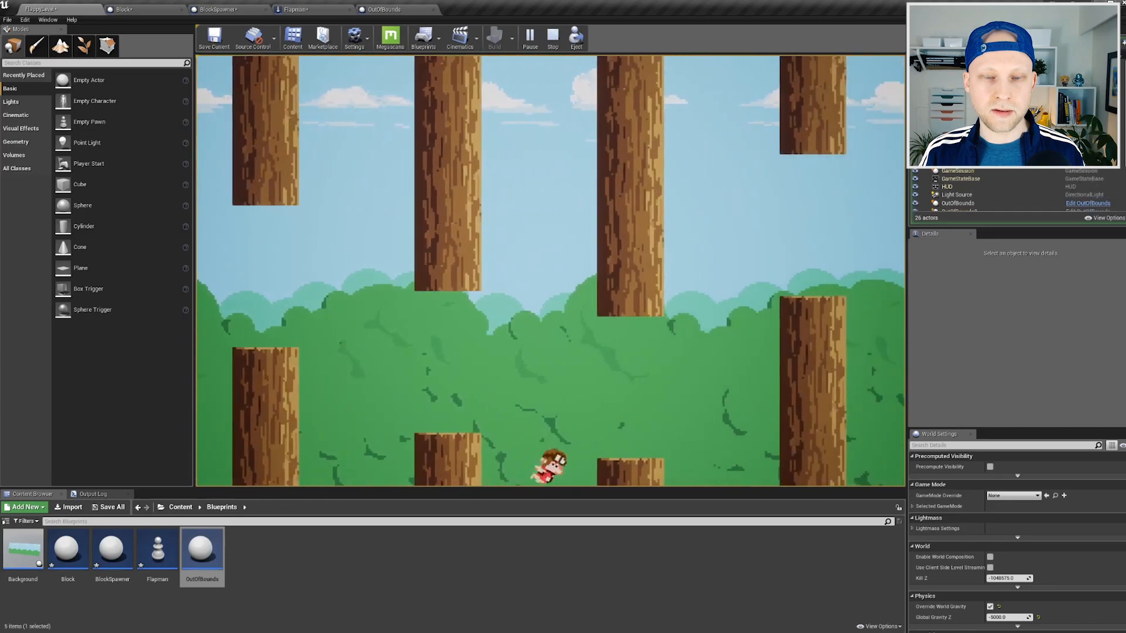
key(space)
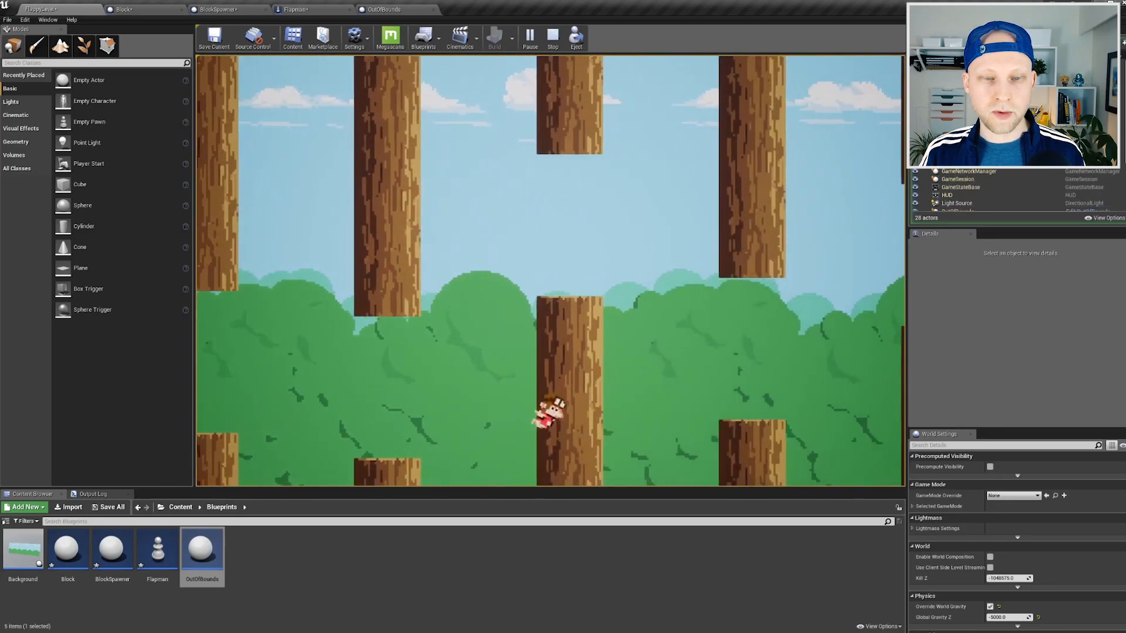
key(Escape)
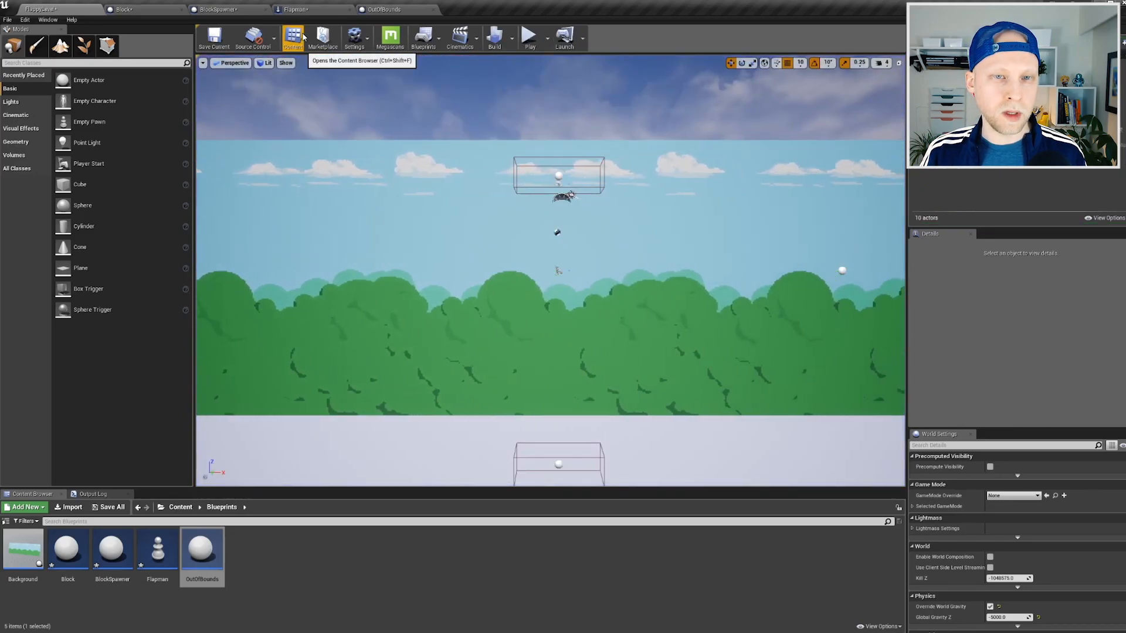
key(ctrl+z)
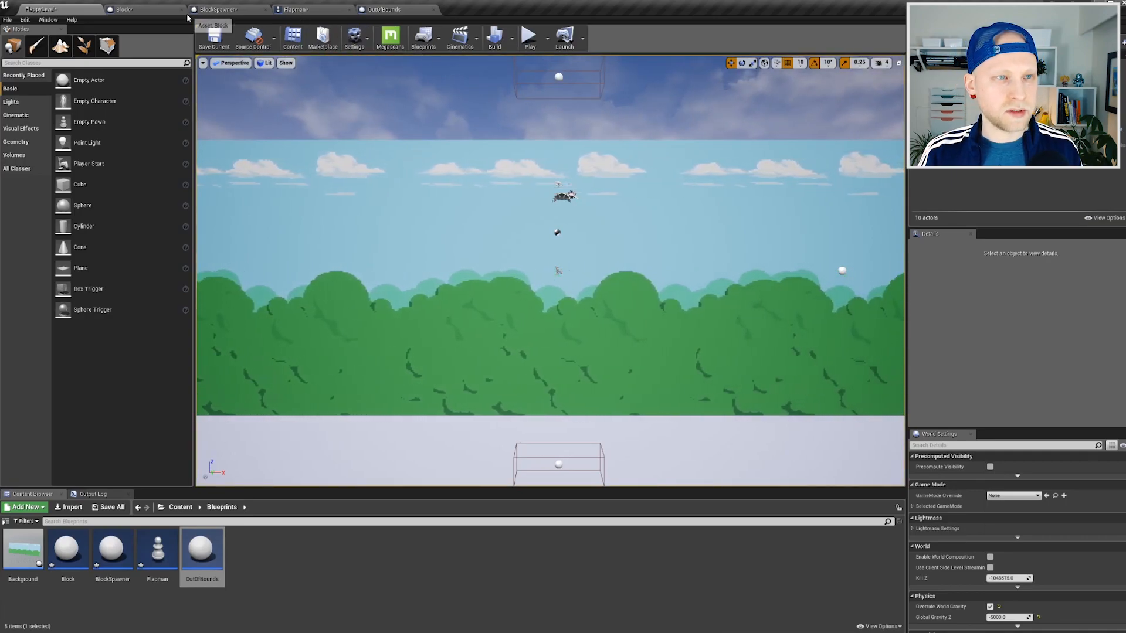
In Flapman's event graph, shift the Set Is Alive, Jump, Capsule and Add Torque nodes away from Event ActorBeginOverlap to make room.
click(314, 13)
right_drag(411, 138, 475, 312)
right_drag(432, 178, 448, 324)
right_drag(465, 284, 439, 186)
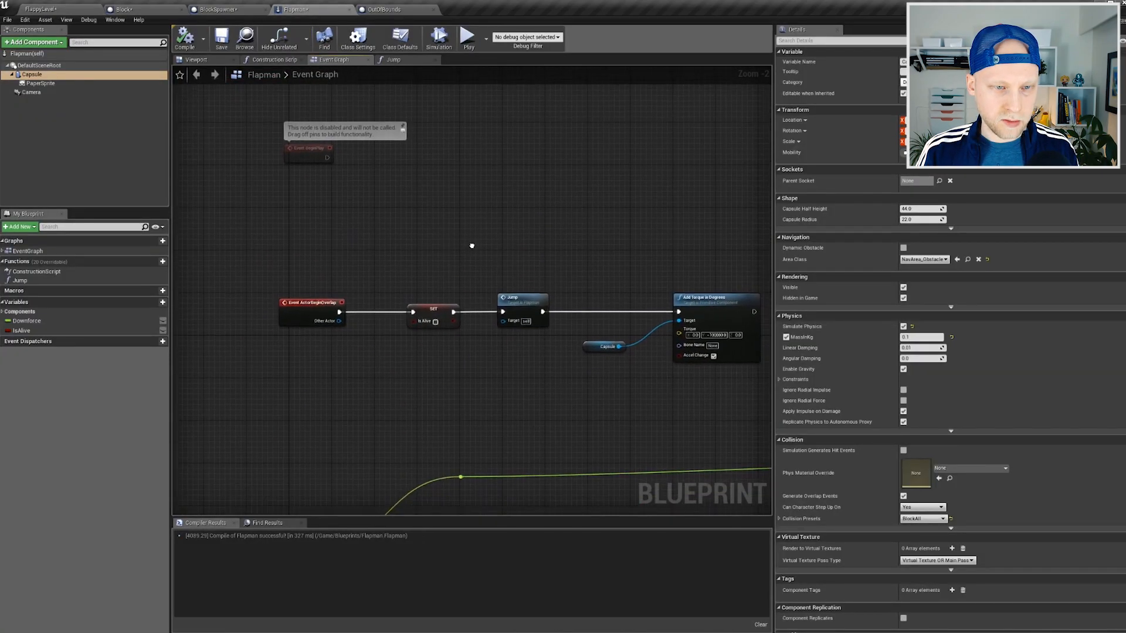
right_drag(467, 241, 372, 164)
scroll(289, 157, down, 2)
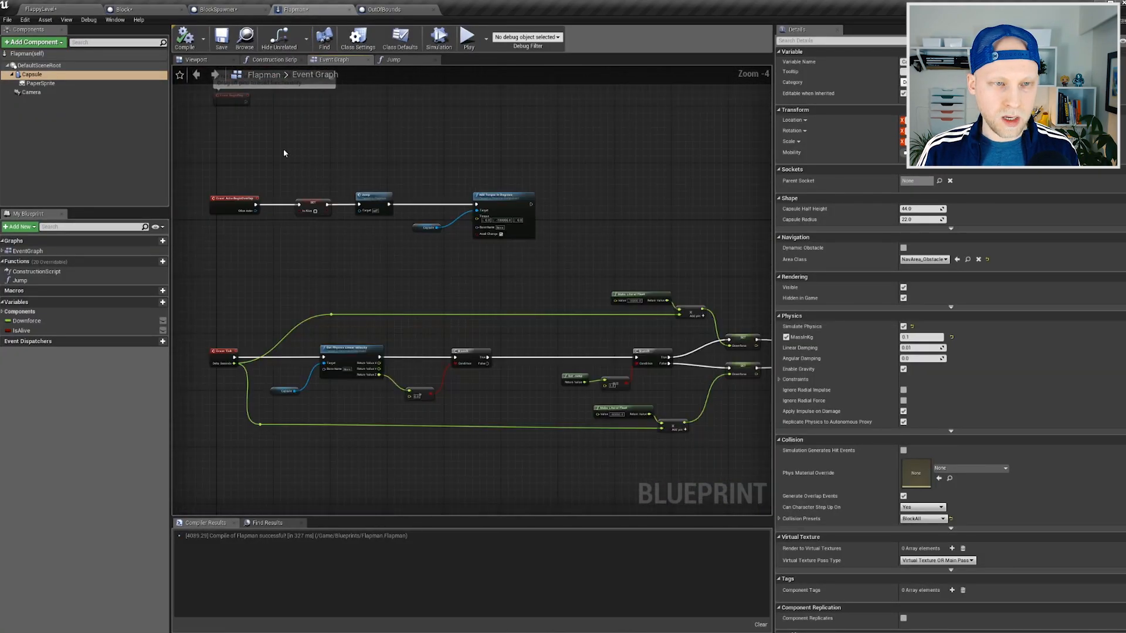
drag(615, 215, 589, 243)
drag(379, 194, 437, 196)
click(383, 262)
scroll(382, 263, up, 2)
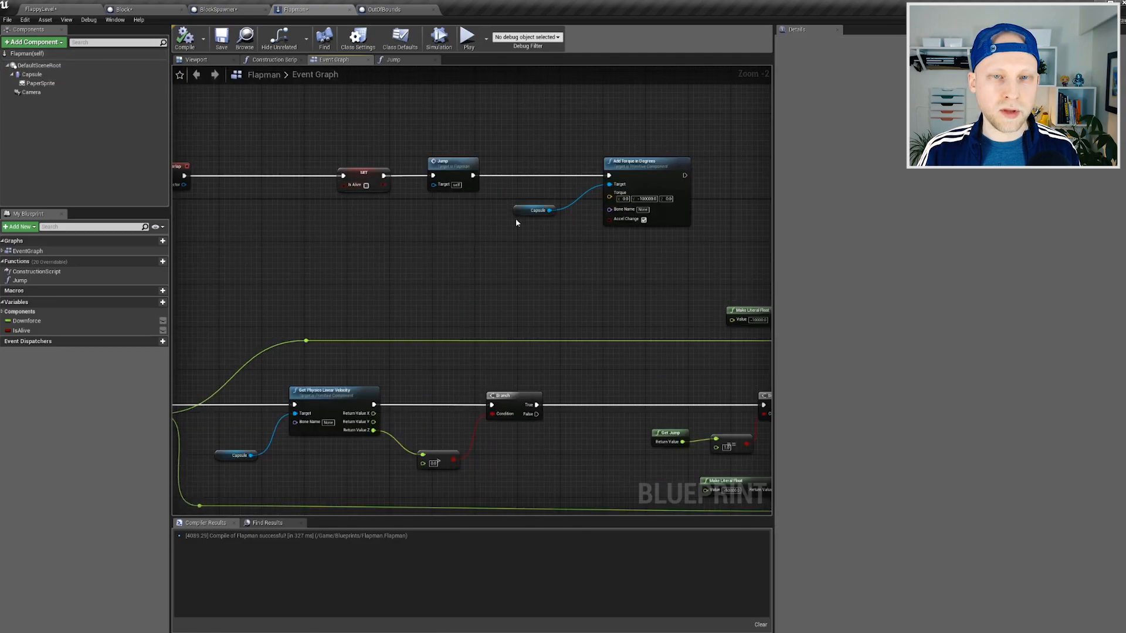
Insert a Branch between Event ActorBeginOverlap and Set Is Alive, using the IsAlive variable as its condition and True as the continuing path.
right_drag(353, 200, 399, 237)
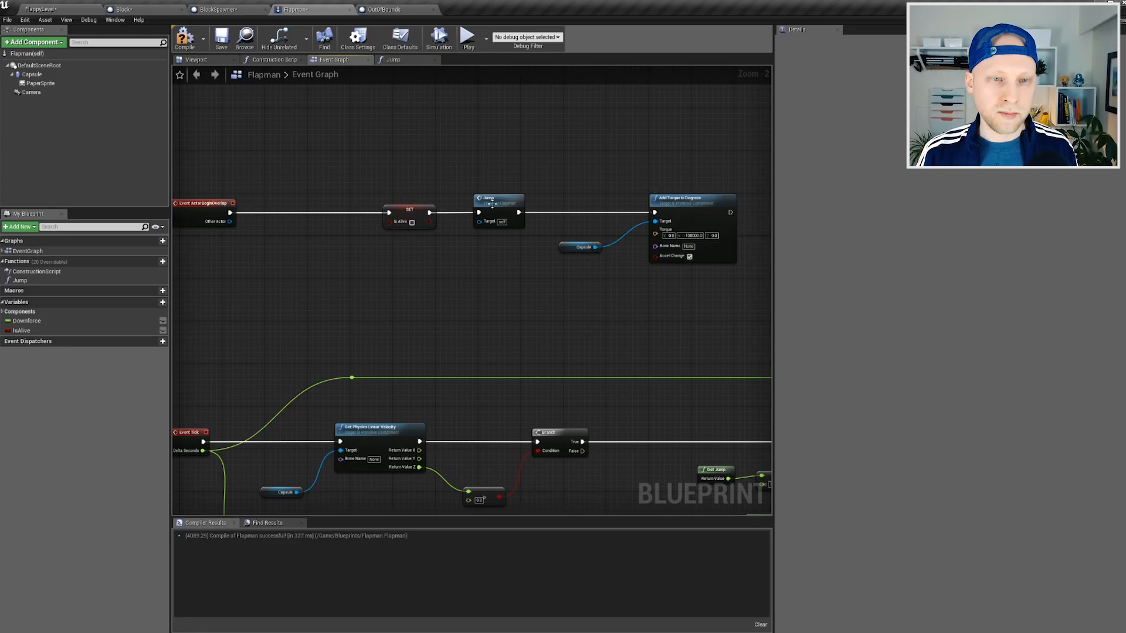
click(299, 260)
drag(300, 260, 330, 212)
drag(54, 331, 403, 215)
click(258, 256)
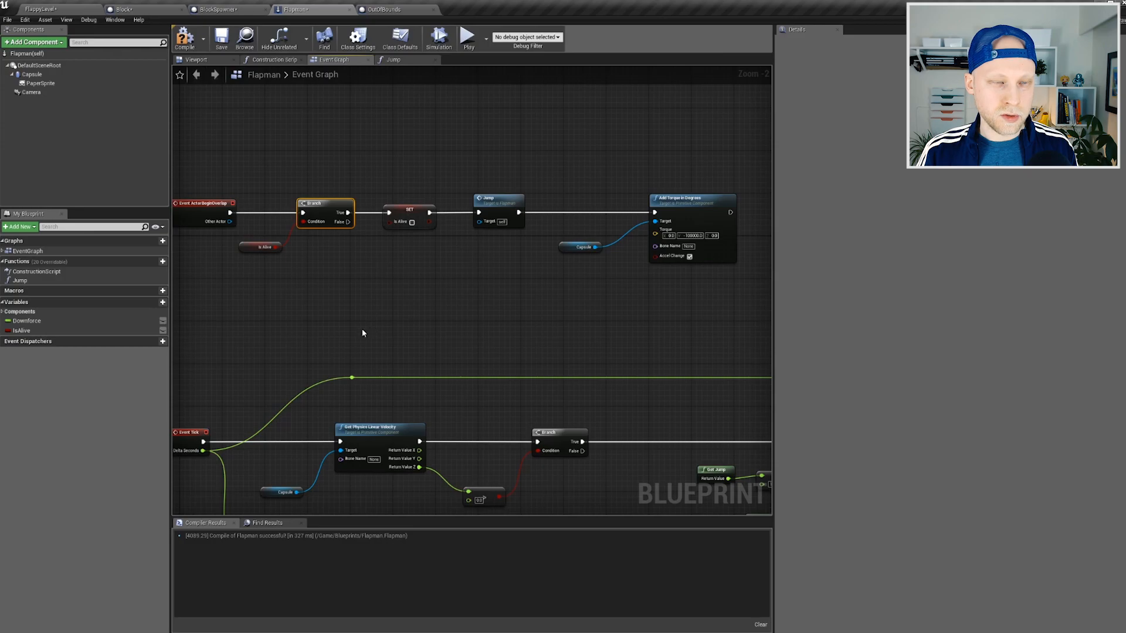
Play-test FlappyLevel twice with the IsAlive check in place, flapping Flapman upward to test the overlap reaction.
click(52, 9)
click(529, 37)
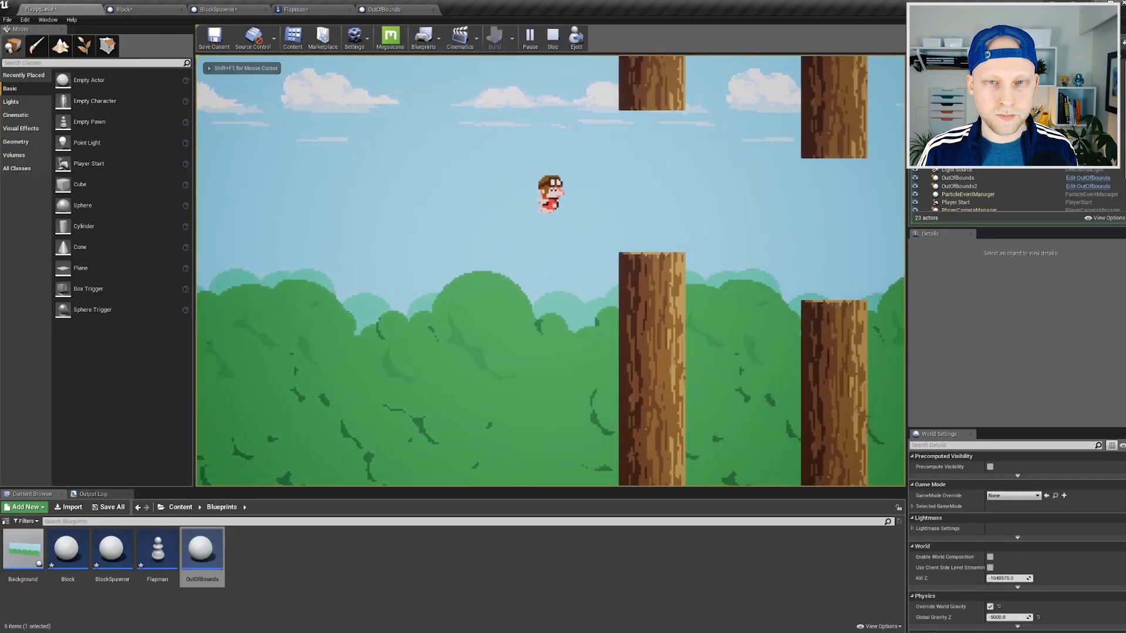
key(space)
key(space)
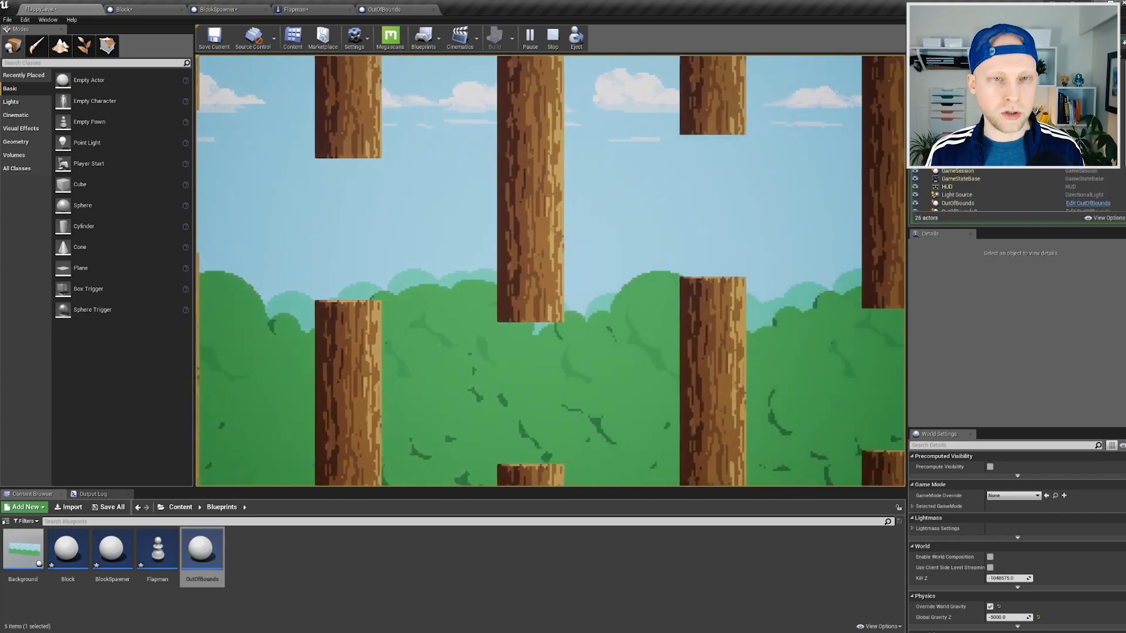
key(Escape)
click(529, 35)
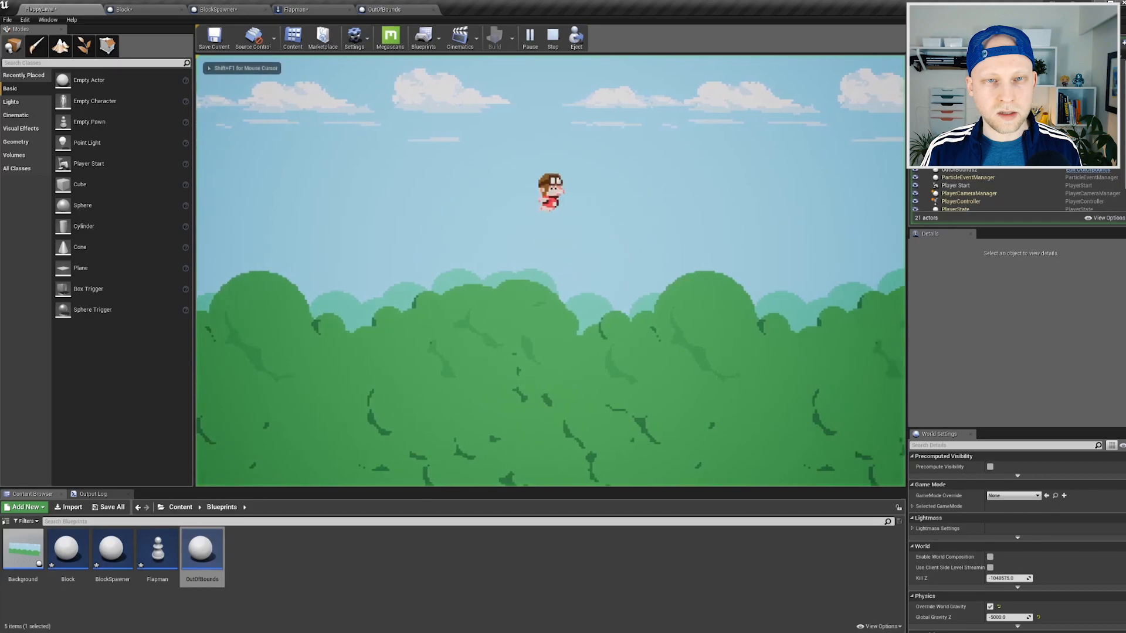
key(space)
key(space)
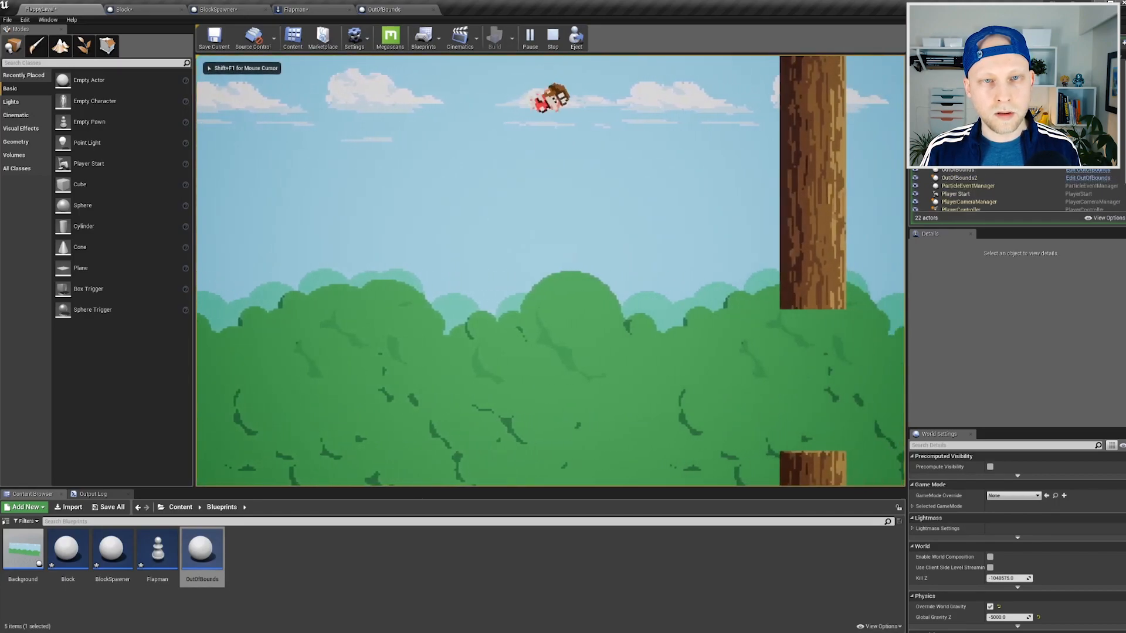
key(Escape)
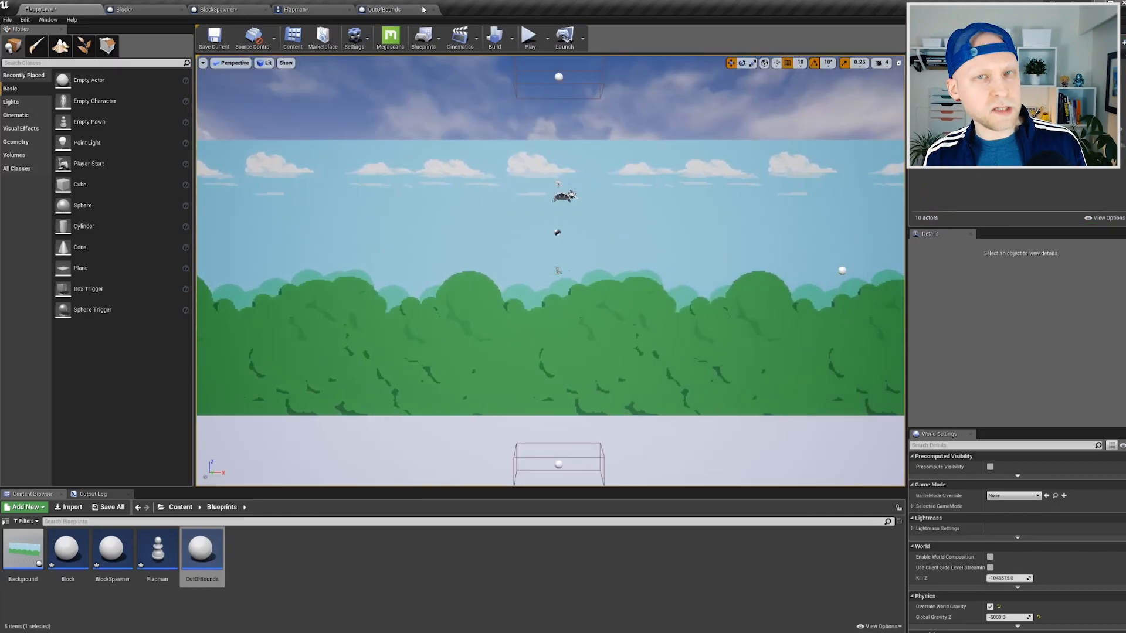
Play-test FlappyLevel again, steering Flapman through the tree gaps and checking the overlap and out-of-bounds behaviour.
click(529, 37)
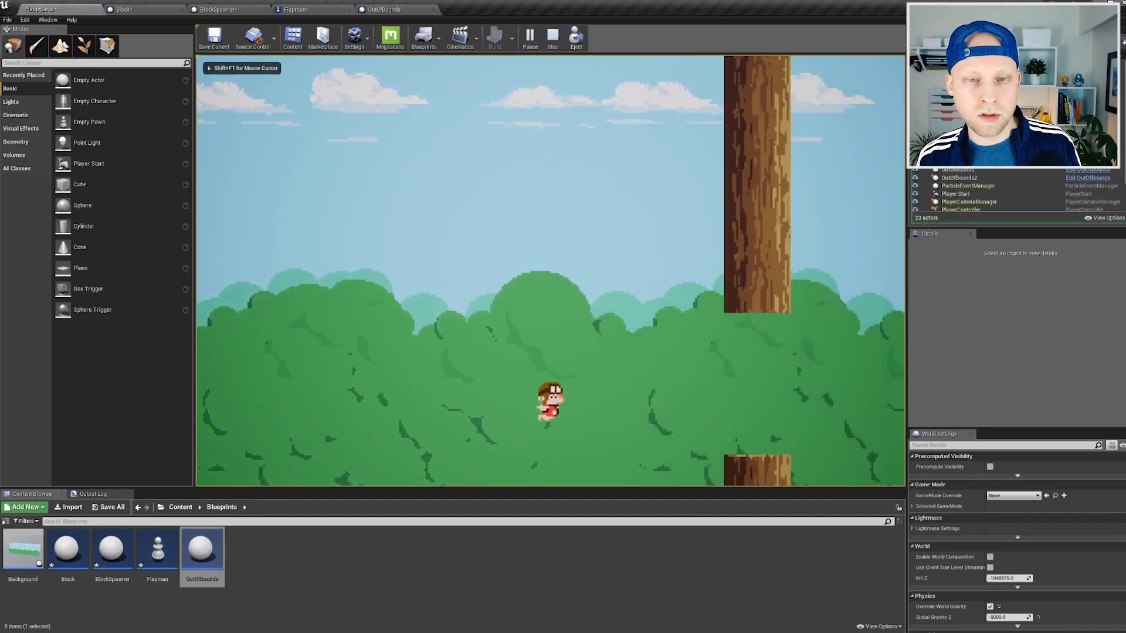
key(space)
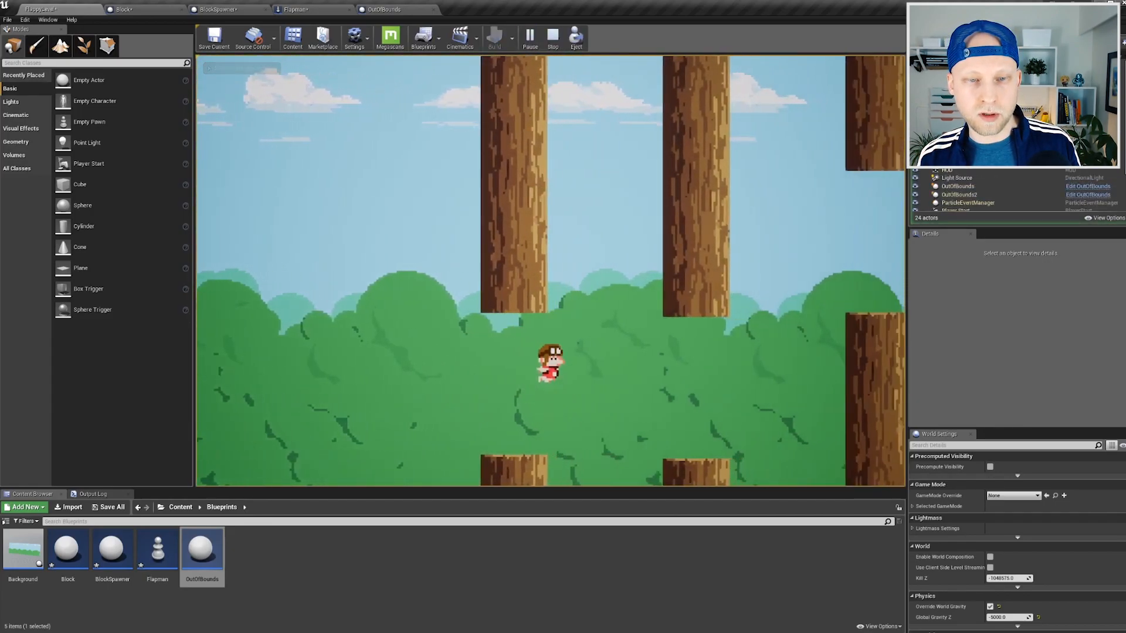
key(space)
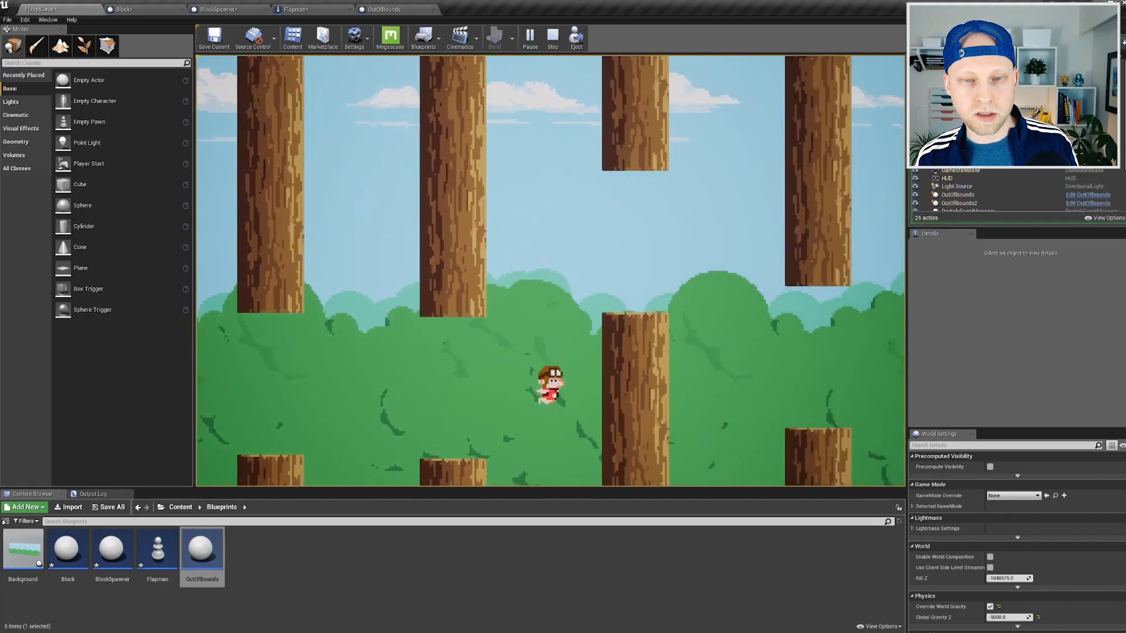
key(space)
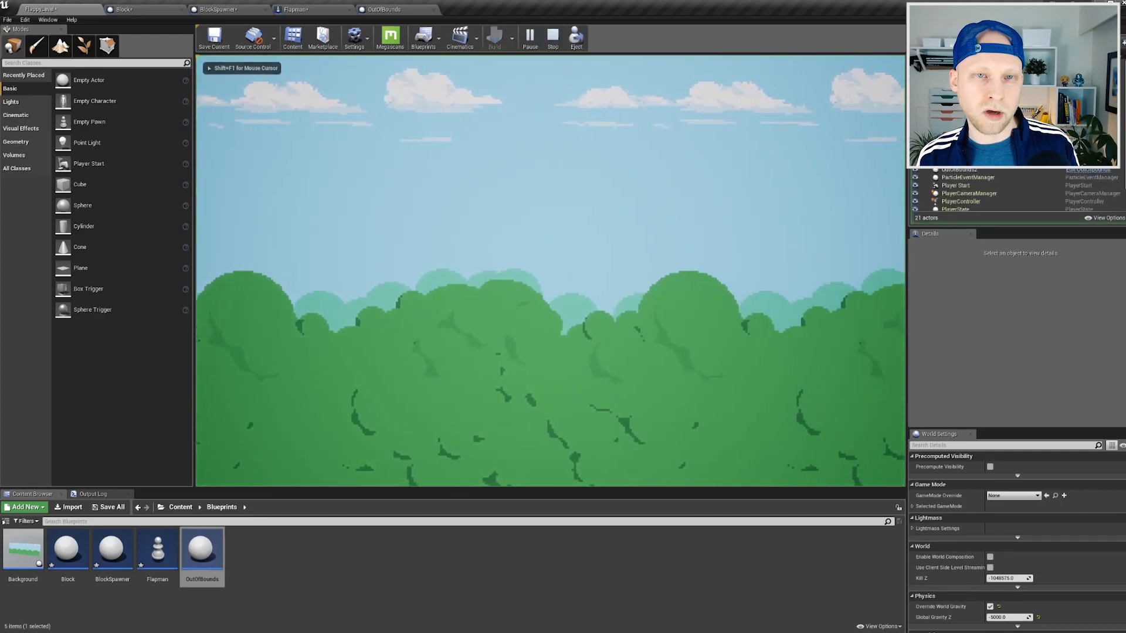
key(space)
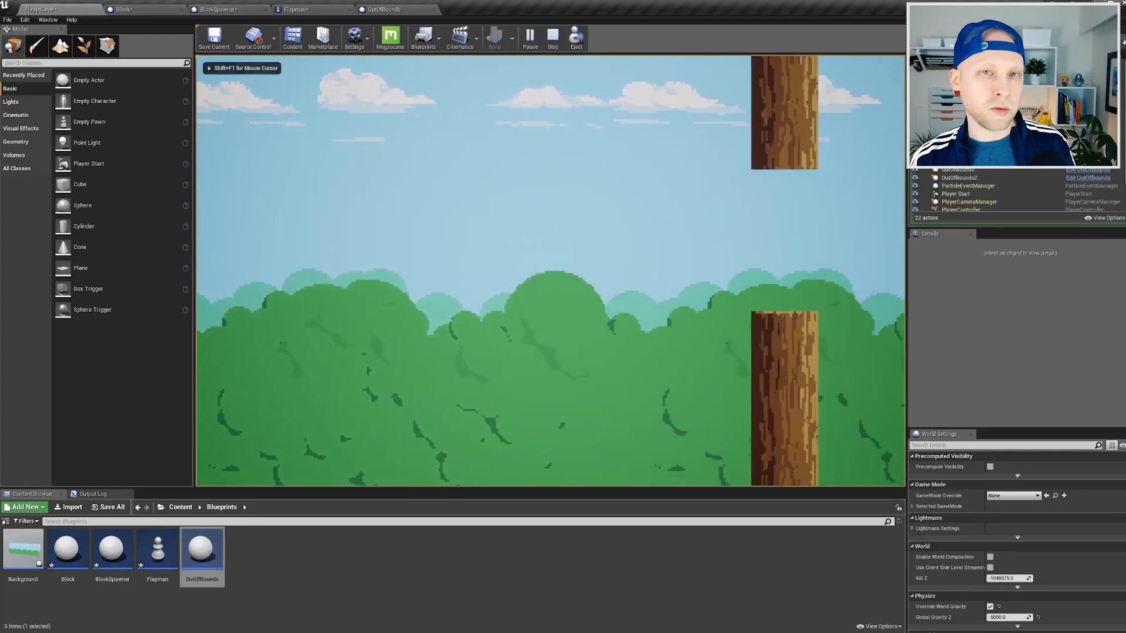